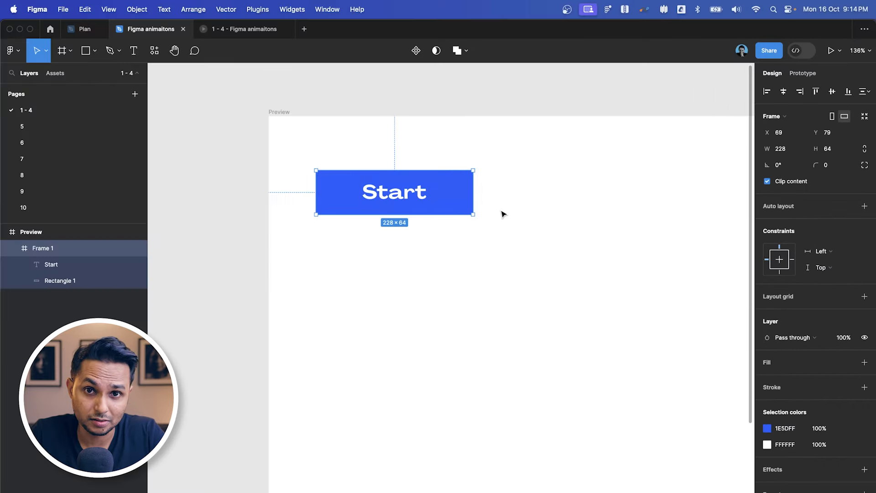
- Move the Start button frame out of the Preview frame onto the empty canvas
left_click(502, 214)
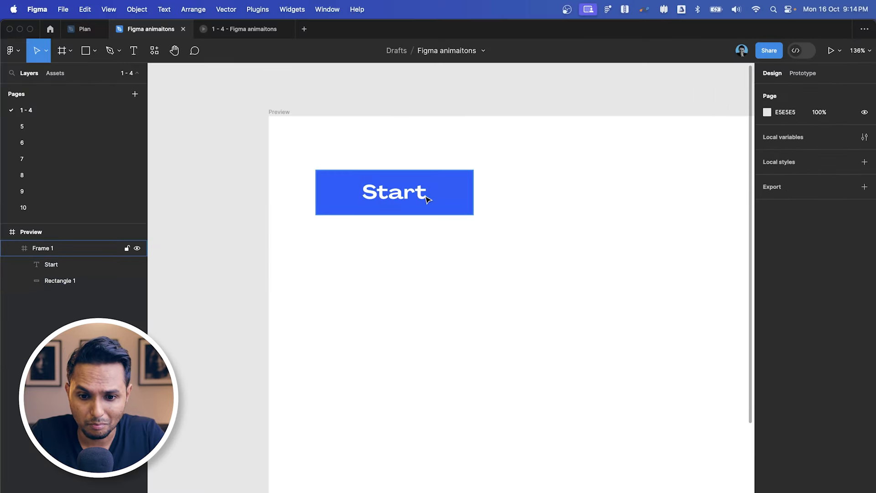
left_click(442, 199)
scroll(426, 197, "left", 3)
scroll(426, 198, "down", 3)
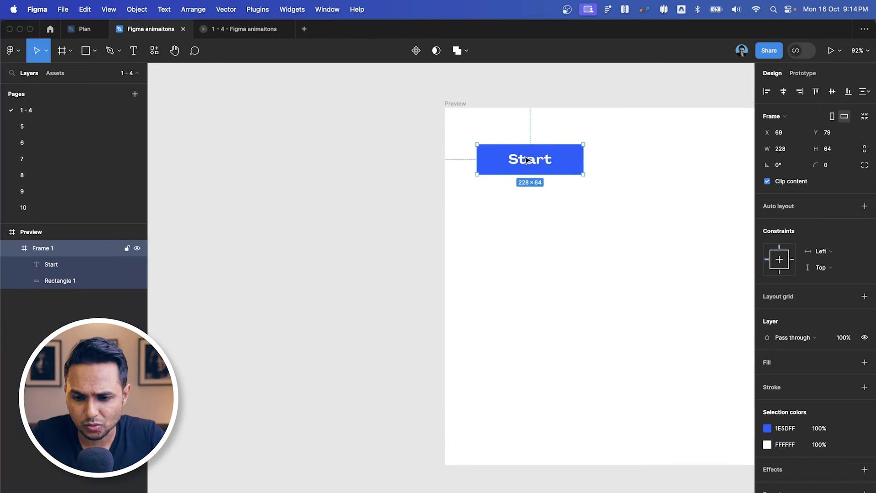
left_click_drag(529, 159, 389, 95)
- Duplicate the Start button frame below the original and move the original farther up, away from the copy
scroll(387, 166, "up", 3)
left_click_drag(387, 166, 311, 256)
scroll(299, 274, "up", 5)
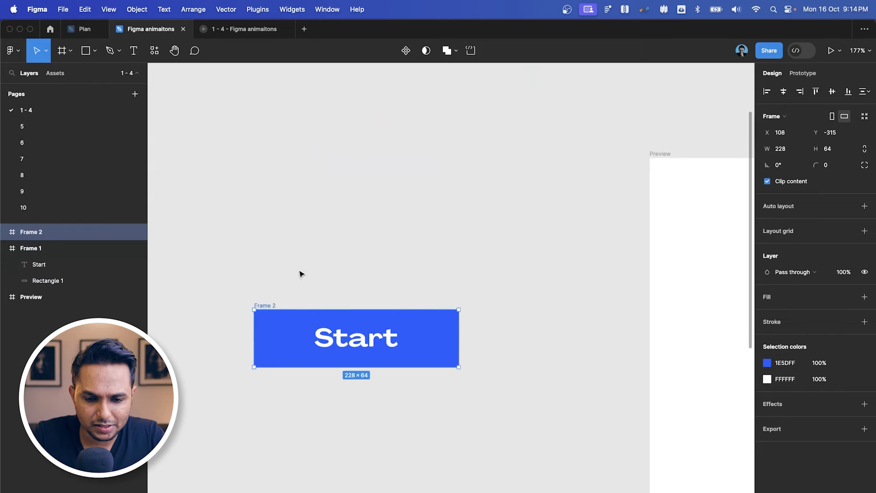
scroll(481, 174, "down", 3)
left_click_drag(484, 160, 295, 240)
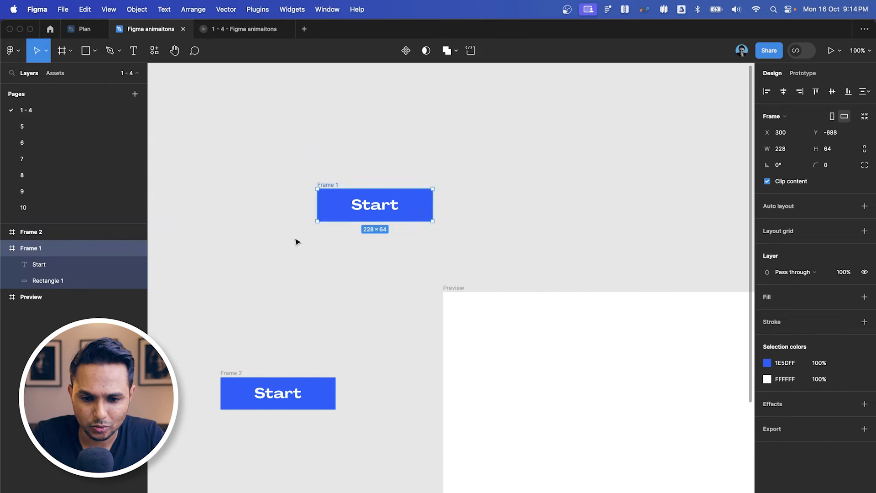
- Duplicate Frame 2 directly beneath itself, aligned with it and leaving a gap of about 35 px
scroll(319, 228, "down", 5)
scroll(319, 228, "left", 3)
scroll(310, 235, "up", 3)
scroll(346, 158, "down", 3)
scroll(347, 158, "left", 2)
left_click(344, 160)
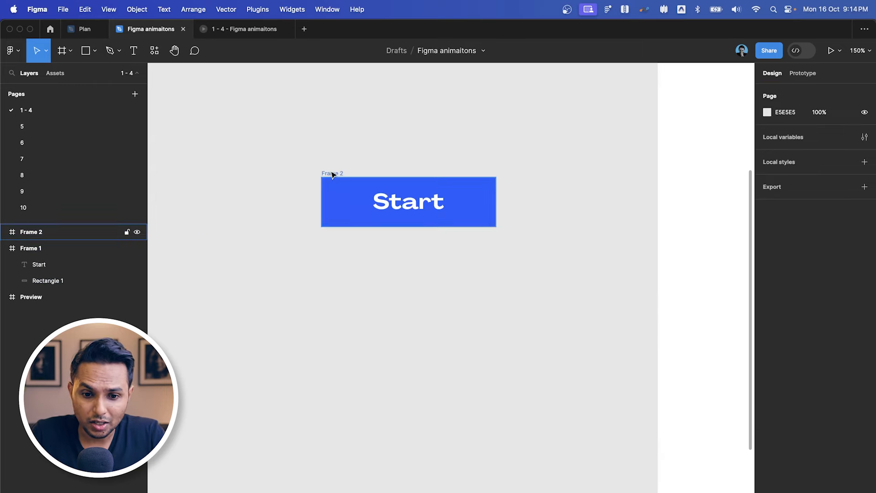
left_click(336, 174)
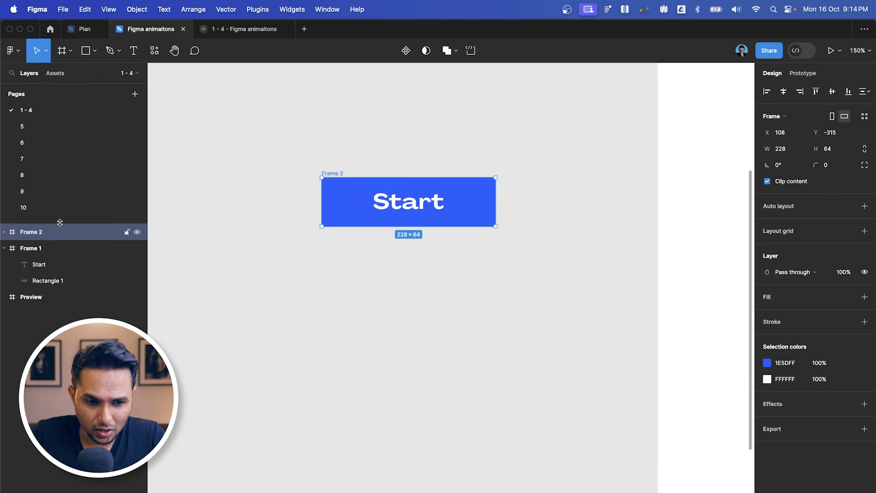
left_click_drag(341, 204, 340, 278)
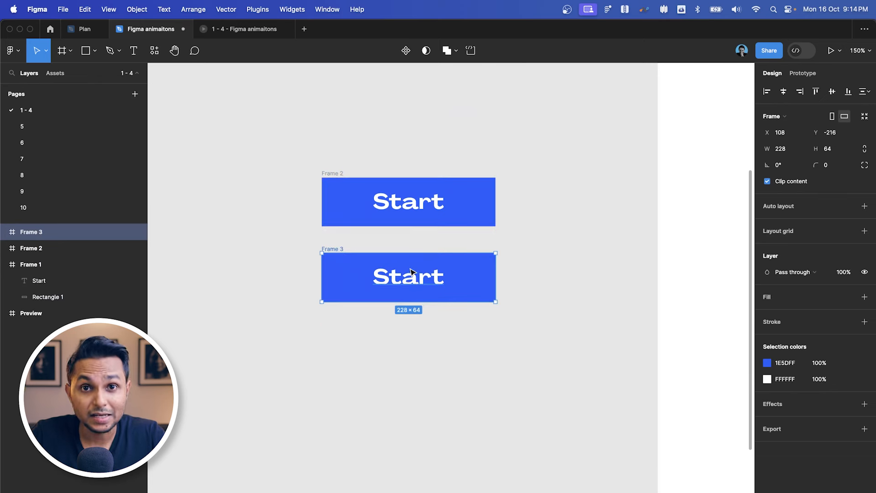
left_click(614, 269)
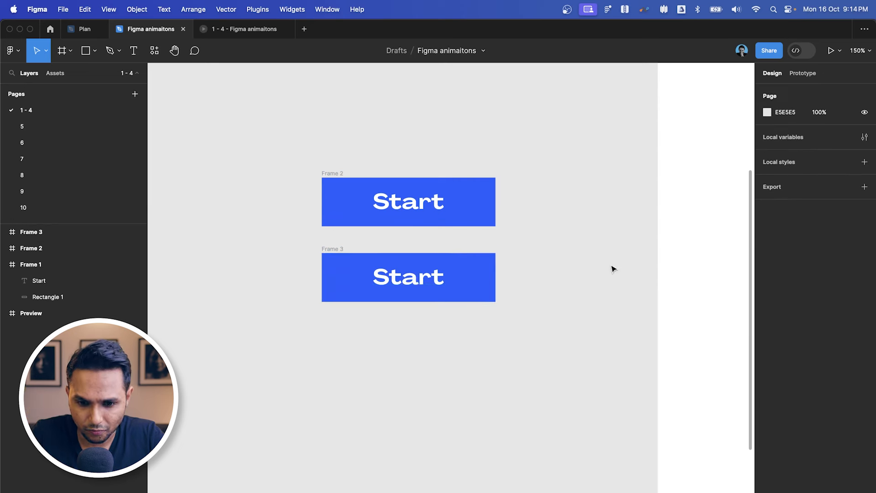
- Draw a circle about 78 × 78 over the Start button in Frame 3
scroll(497, 312, "up", 3)
scroll(496, 313, "down", 1)
scroll(497, 313, "left", 1)
key("o")
left_click_drag(465, 228, 506, 261)
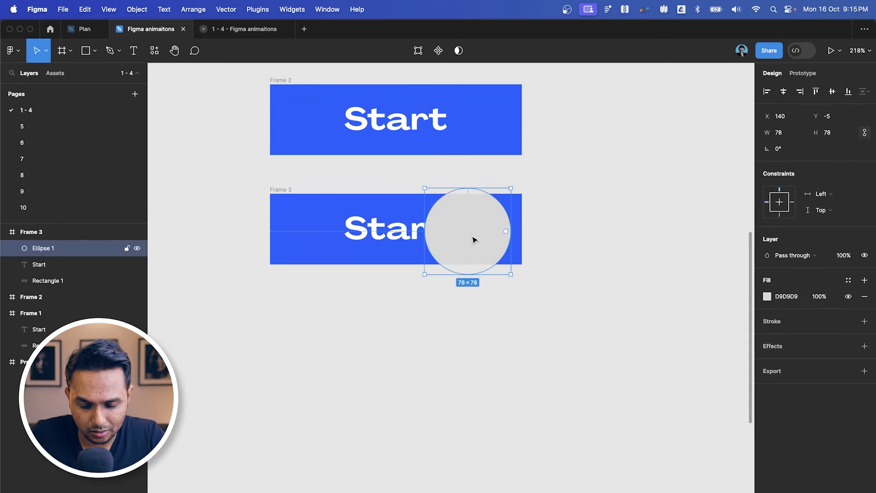
- Place the circle behind Frame 3's Start text, centred on the button, and enlarge it to 246 × 246 around its centre
key("super+x")
left_click(485, 235)
key("super+v")
left_click_drag(479, 228, 407, 229)
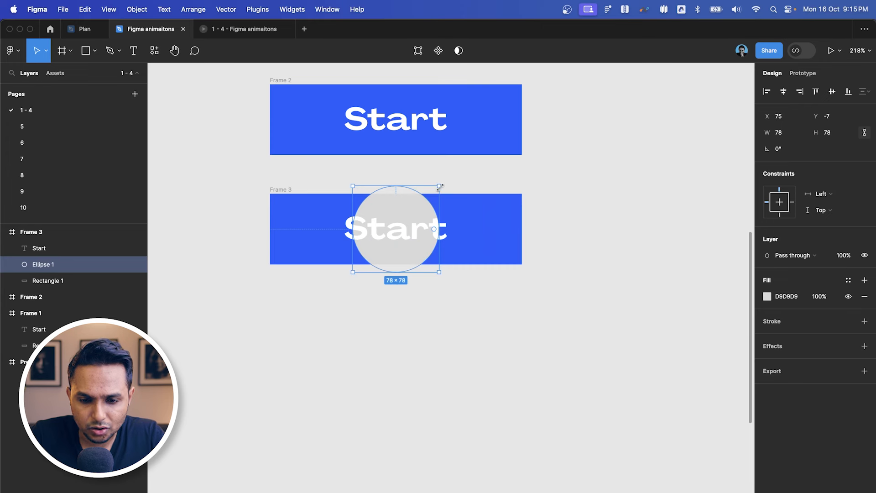
left_click_drag(440, 187, 532, 161)
scroll(502, 213, "up", 2)
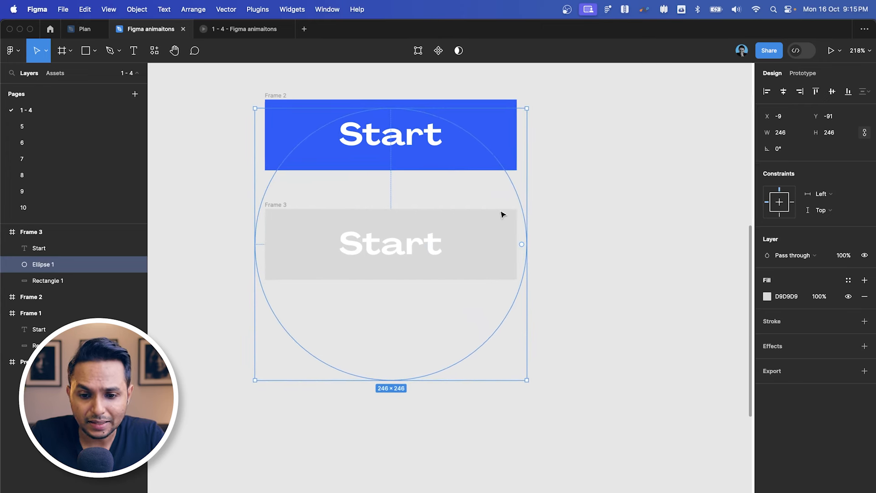
- Sample Frame 2's blue for the circle's fill and lighten it to 4F80FF
key("i")
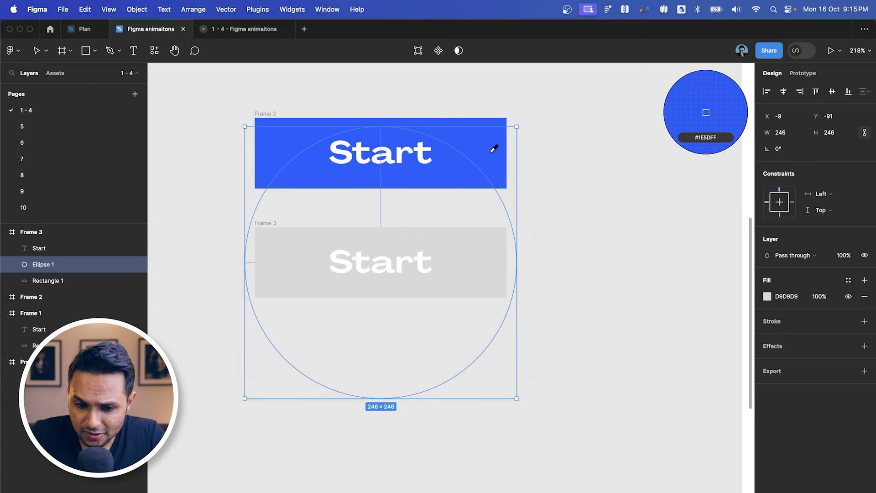
left_click(493, 149)
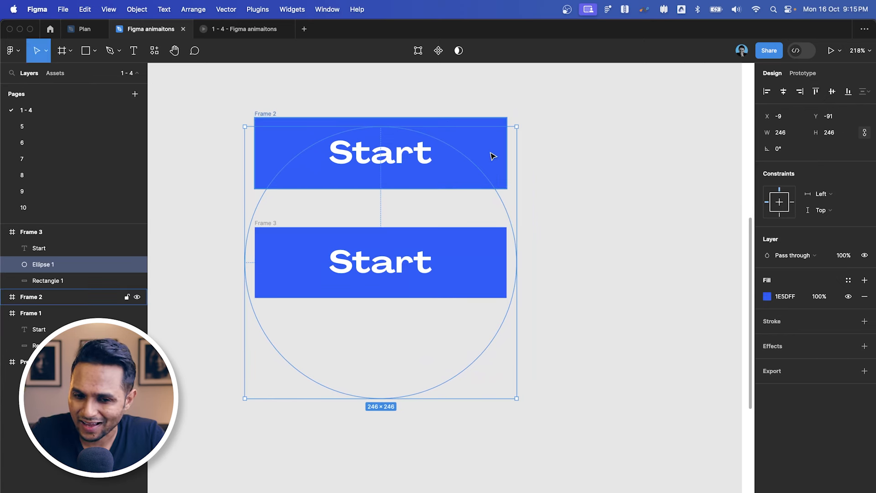
left_click(767, 297)
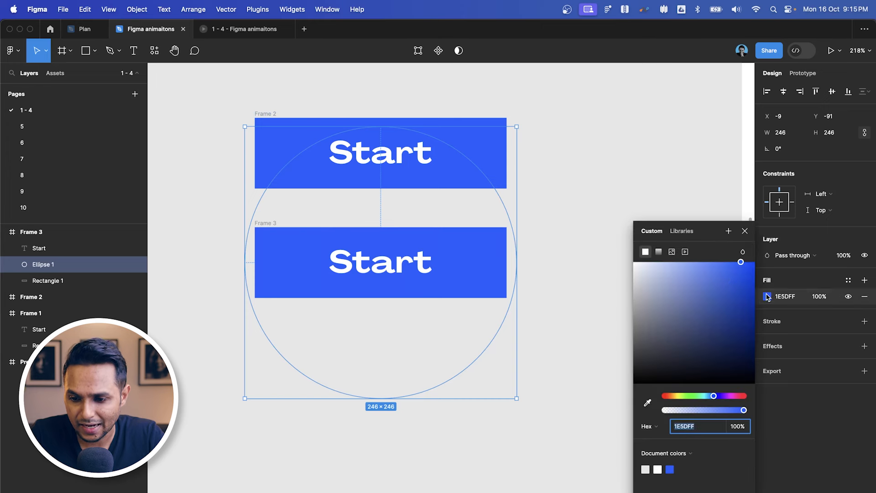
left_click_drag(729, 270, 719, 253)
left_click(567, 319)
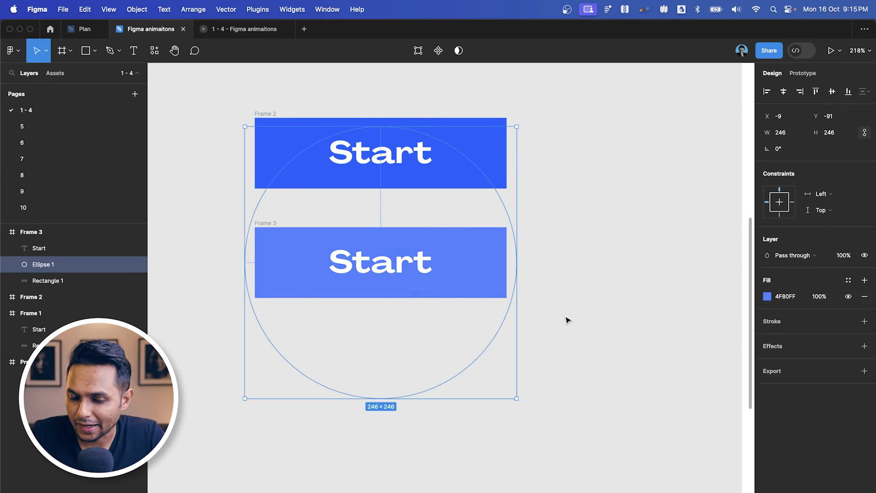
left_click(566, 319)
- Copy the light blue circle from Frame 3 into Frame 2, between its Start text and its rectangle
left_click(449, 287)
scroll(466, 276, "up", 1)
left_click(590, 289)
scroll(505, 293, "up", 1)
left_click(505, 292)
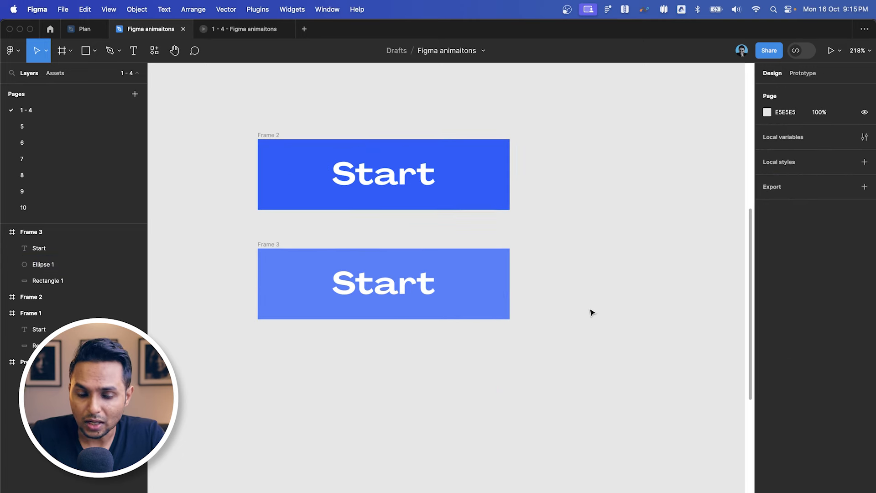
left_click(433, 133)
left_click(412, 145)
left_click(488, 293)
left_click(497, 189)
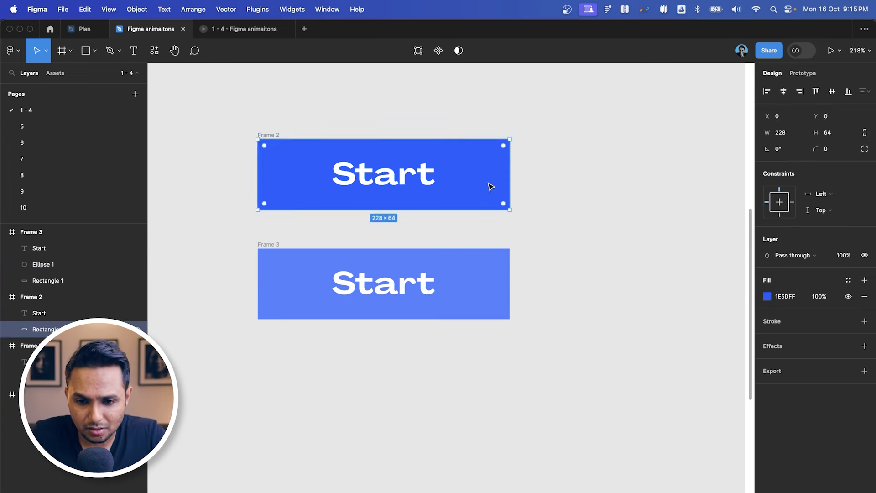
left_click(489, 186)
scroll(460, 186, "up", 1)
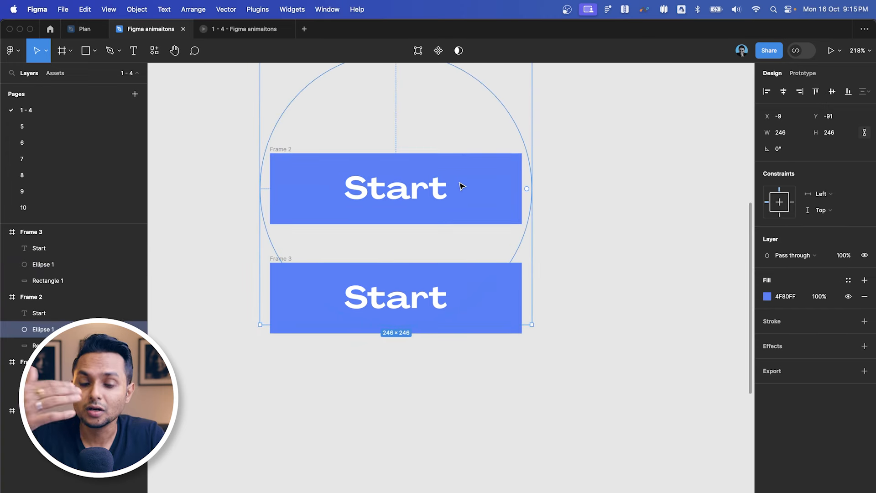
- Shrink Frame 2's circle around its centre to 16 × 16, keeping it behind the Start text
left_click_drag(532, 155, 386, 182)
scroll(408, 179, "up", 5)
scroll(389, 180, "down", 5)
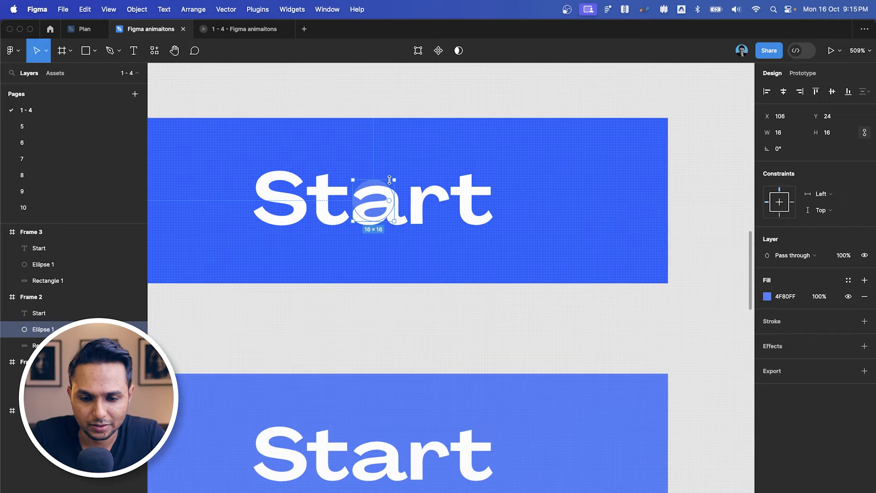
scroll(402, 225, "up", 5)
scroll(402, 225, "down", 3)
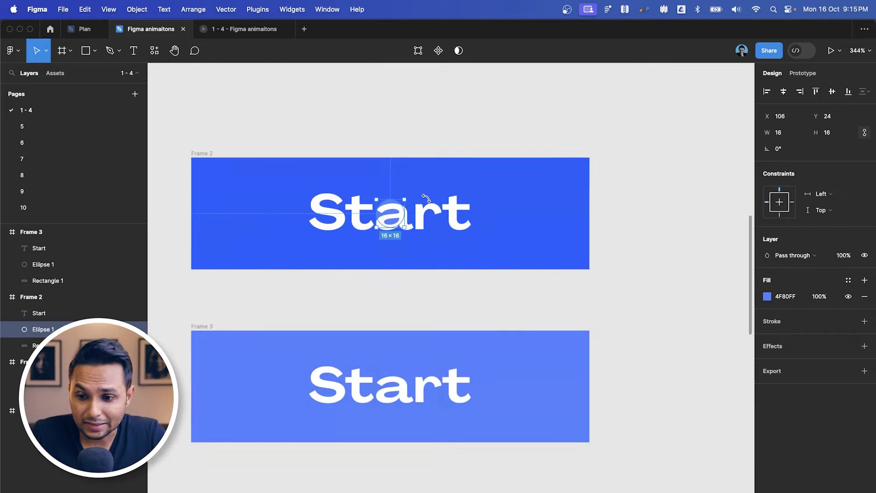
- Set the layer opacity of the small circle in Frame 2 to 0%
left_click(843, 255)
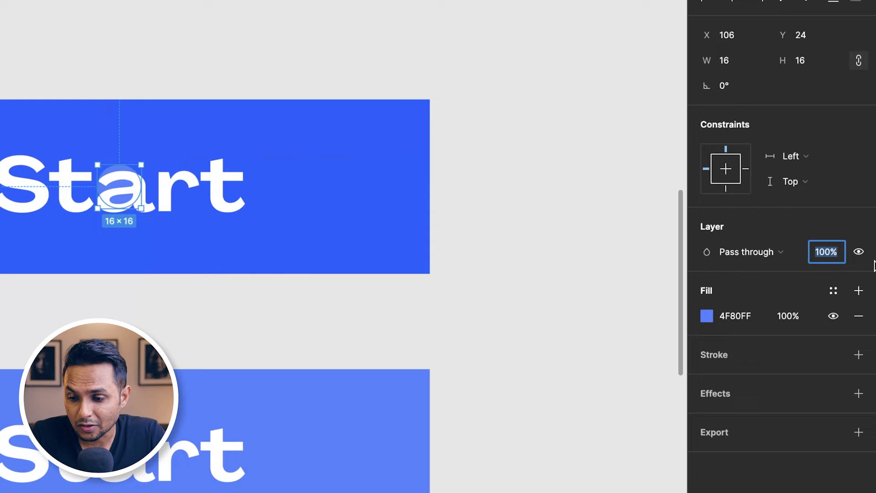
type("0")
key("Return")
left_click(614, 250)
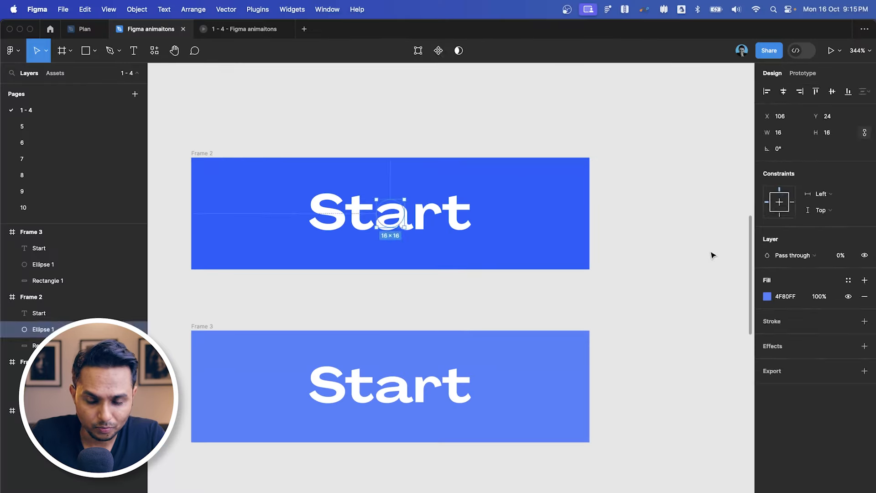
scroll(472, 294, "down", 2)
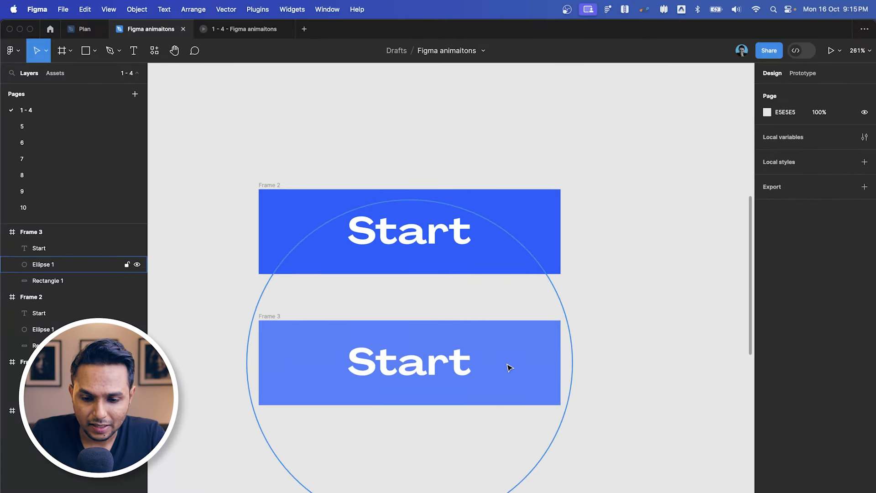
left_click(526, 325)
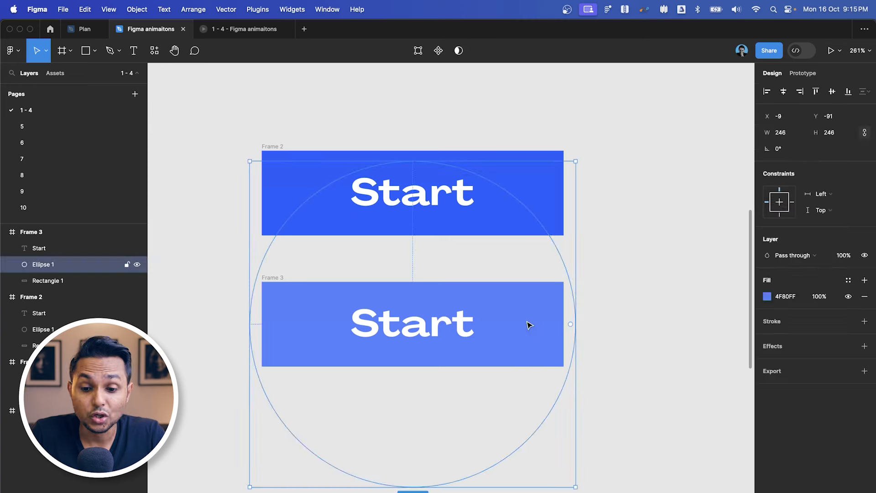
left_click(630, 283)
- Combine Frame 2 and Frame 3 into a component set
scroll(638, 278, "down", 2)
scroll(641, 276, "down", 2)
scroll(593, 246, "right", 2)
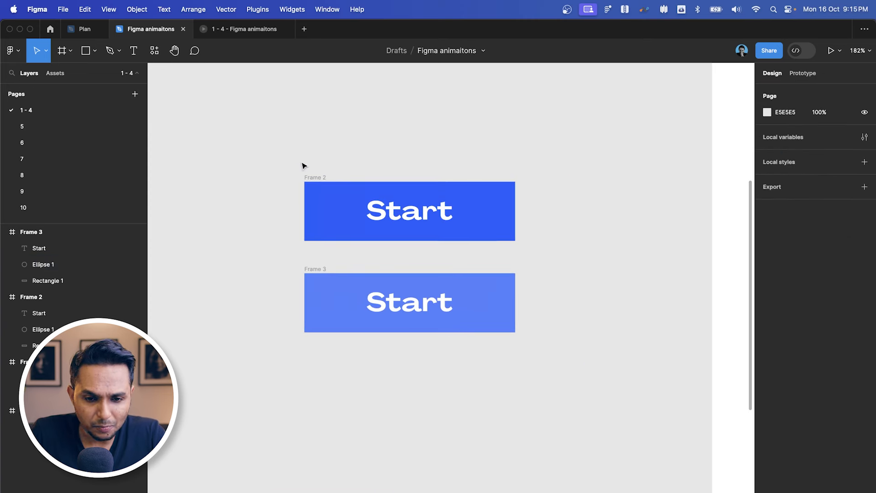
left_click_drag(620, 152, 214, 491)
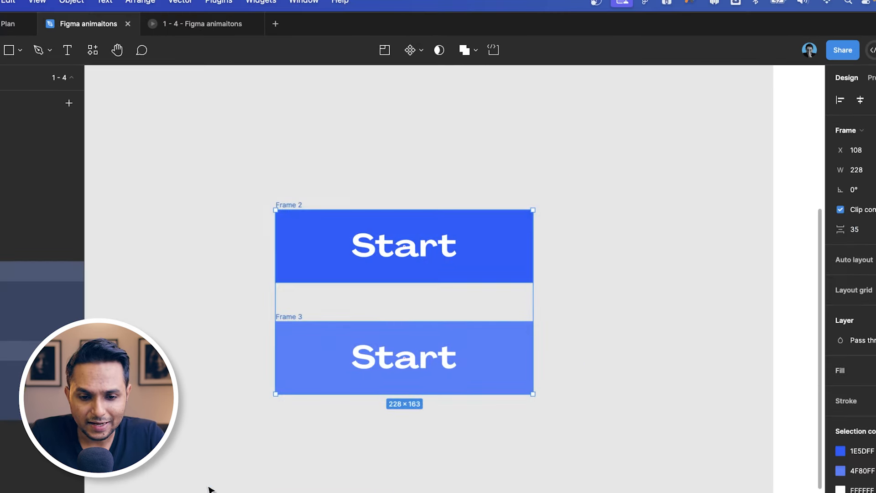
left_click(422, 52)
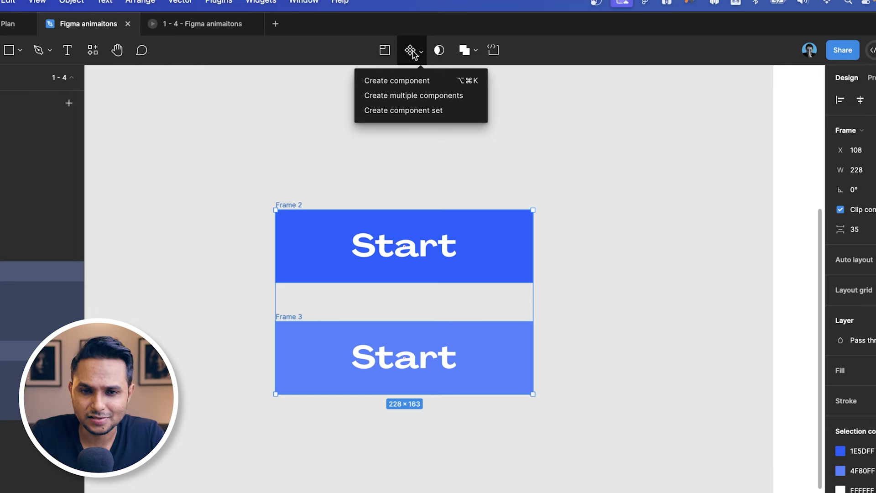
left_click(404, 110)
scroll(470, 127, "down", 2)
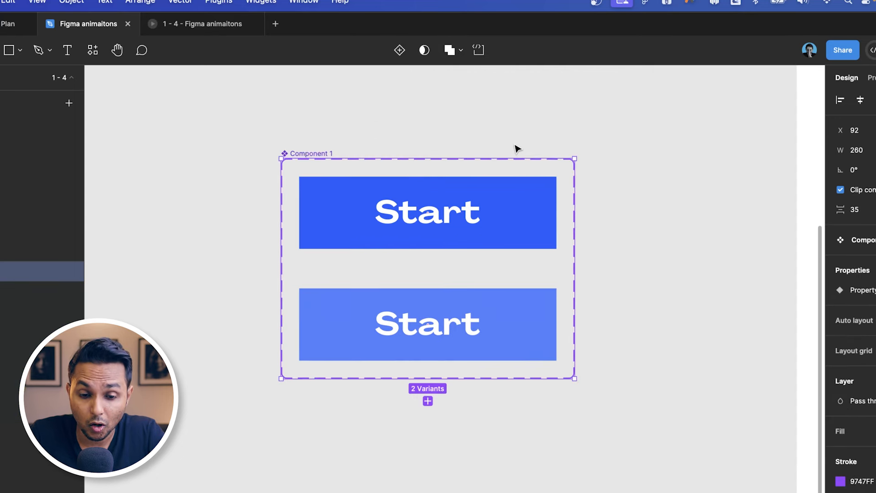
- Rename the component set as 1
scroll(516, 146, "down", 2)
scroll(516, 148, "right", 2)
scroll(516, 148, "up", 1)
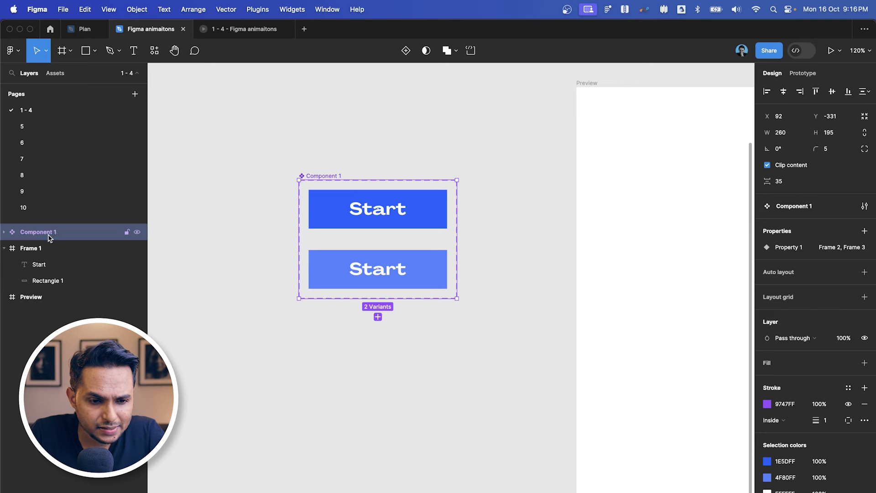
double_click(39, 231)
type("1")
key("Return")
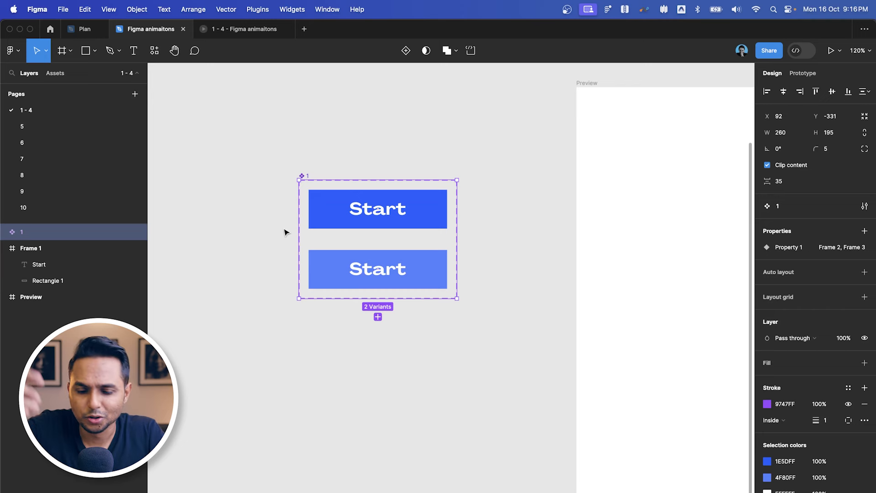
scroll(380, 217, "up", 5)
left_click(384, 216)
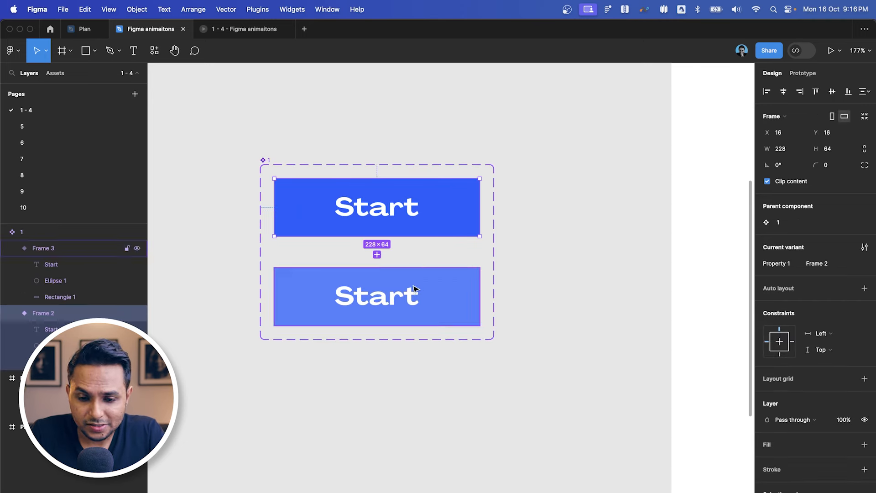
left_click(561, 215)
scroll(299, 183, "down", 3)
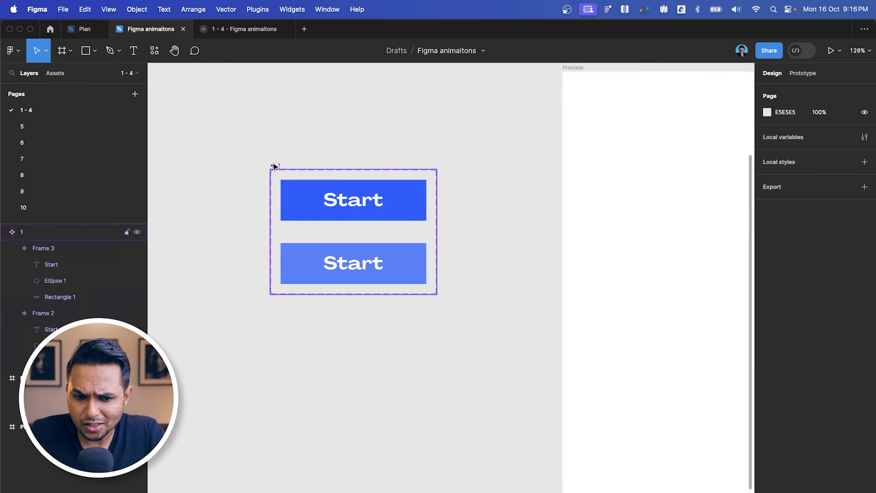
- Add a While hovering interaction to the darker default variant, Frame 2, in component set 1
left_click(274, 167)
left_click(809, 74)
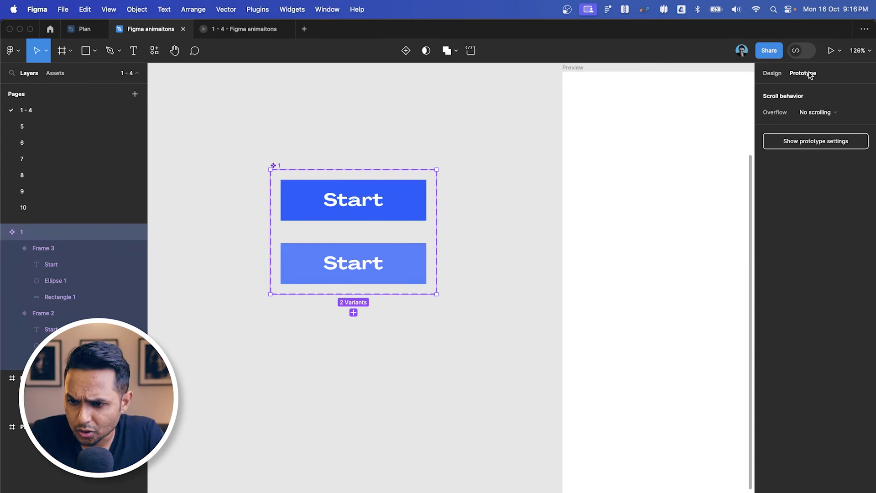
left_click(354, 204)
scroll(290, 237, "up", 3)
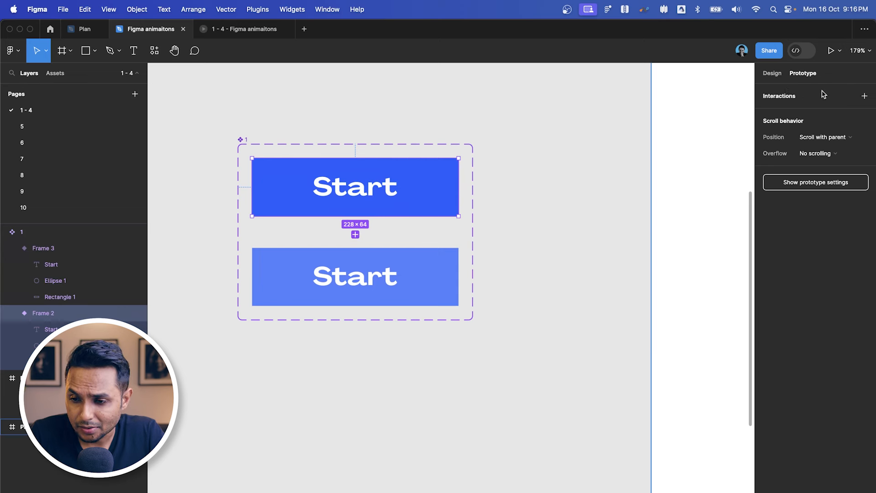
left_click(533, 193)
left_click(411, 165)
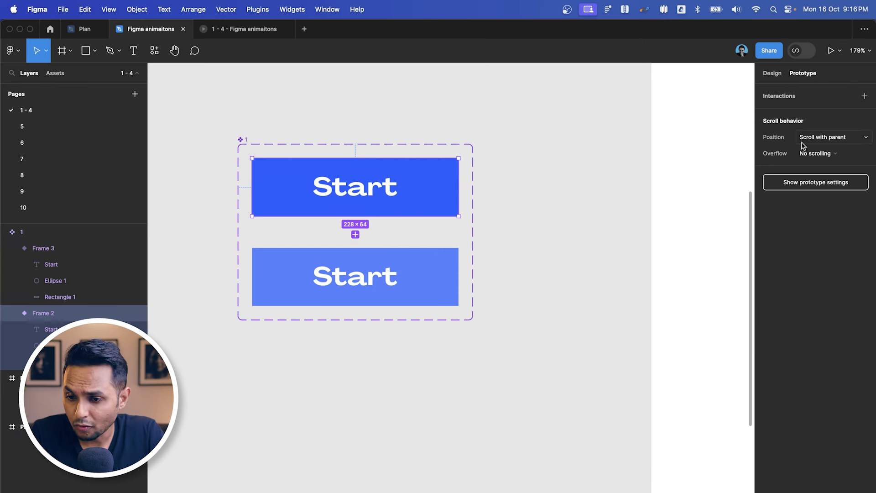
left_click(781, 97)
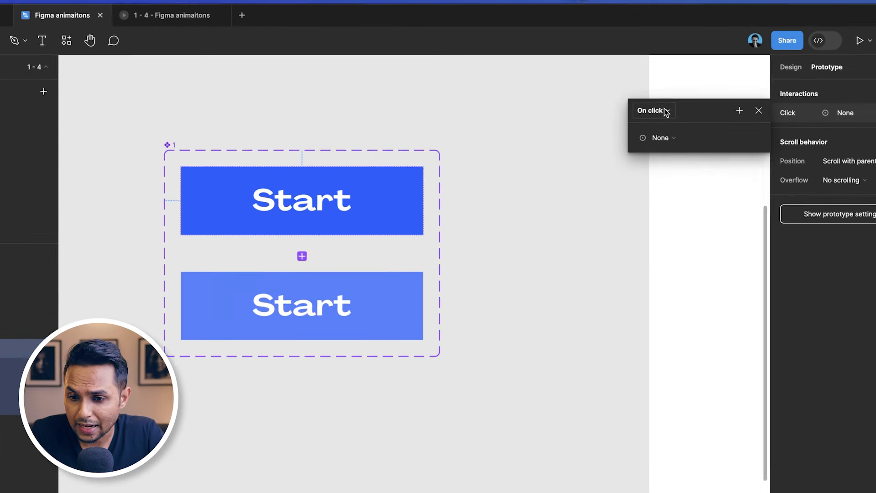
left_click(659, 116)
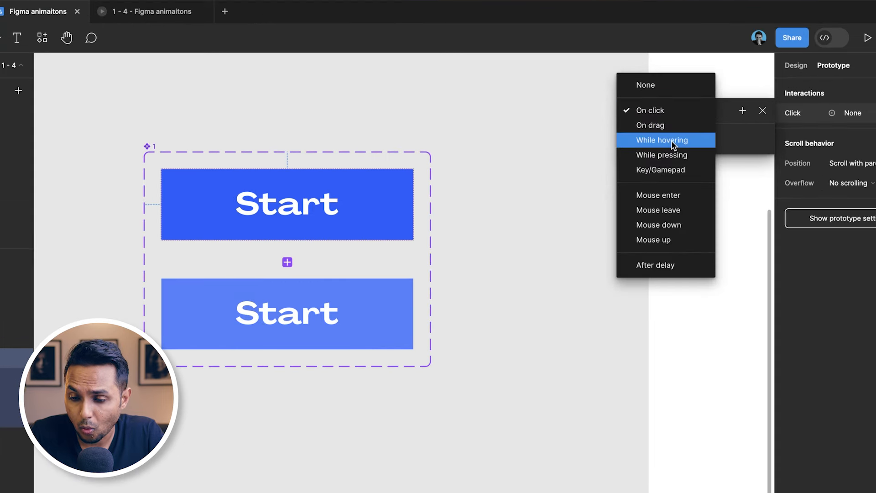
left_click(671, 142)
- Make the hover interaction change the variant's Property 1 to Frame 3
left_click(683, 138)
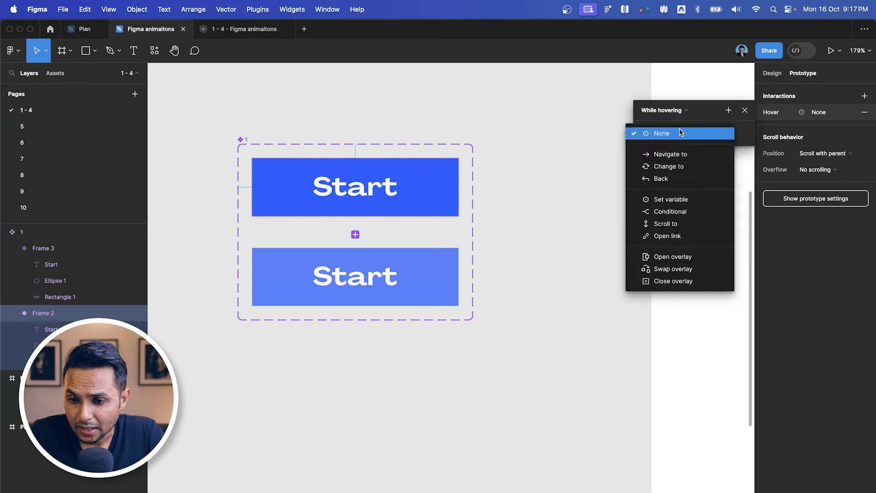
left_click(685, 169)
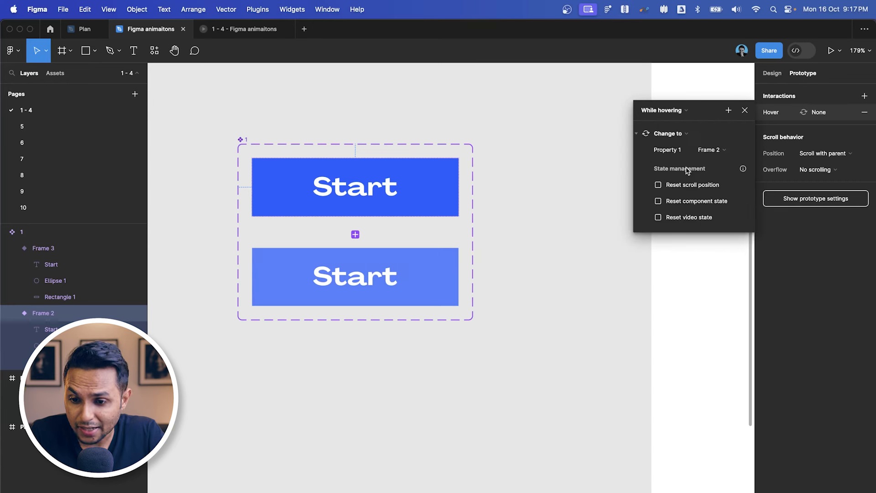
left_click(720, 152)
left_click(728, 165)
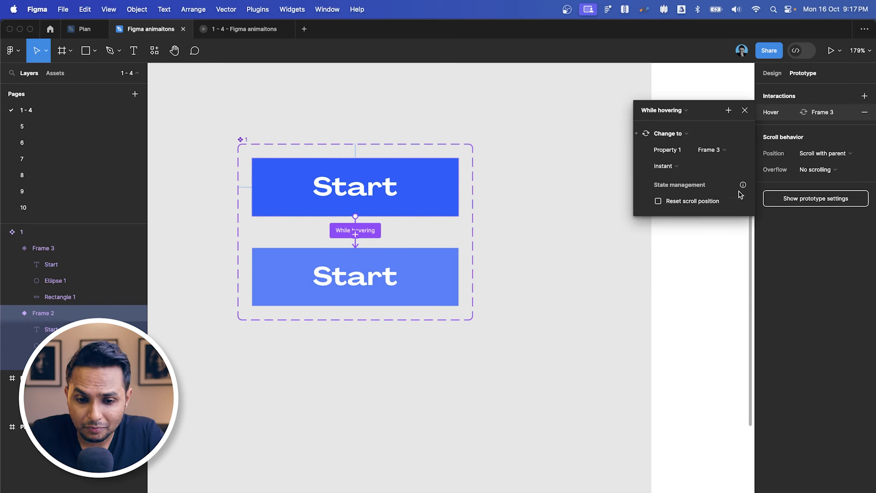
- Set the hover transition to Smart animate with Ease out easing and a 200 ms duration
scroll(418, 276, "down", 2)
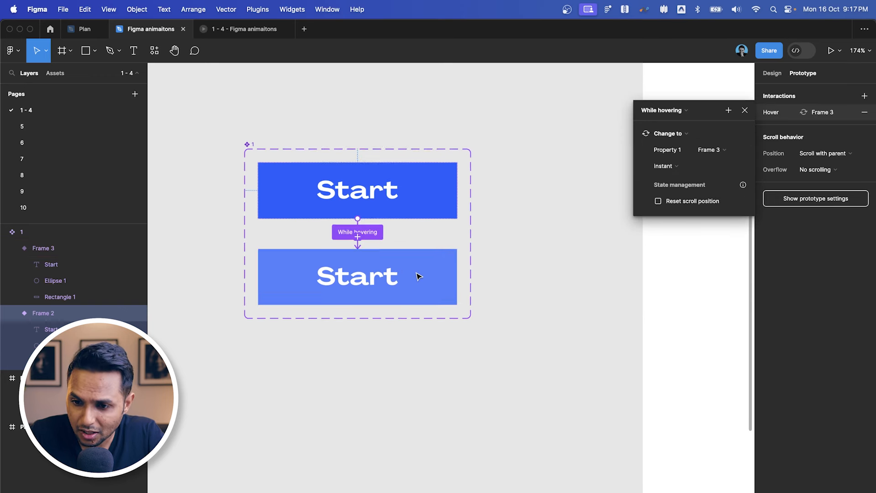
left_click(668, 167)
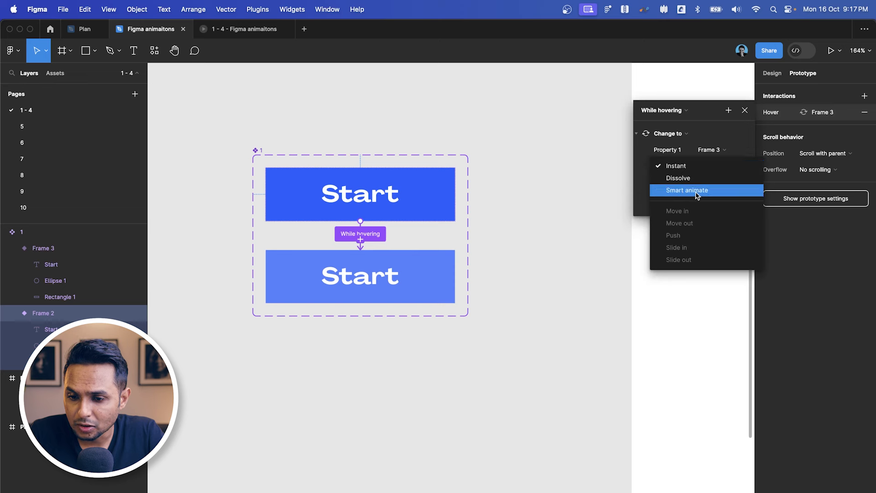
left_click(687, 189)
left_click(727, 183)
left_click(673, 182)
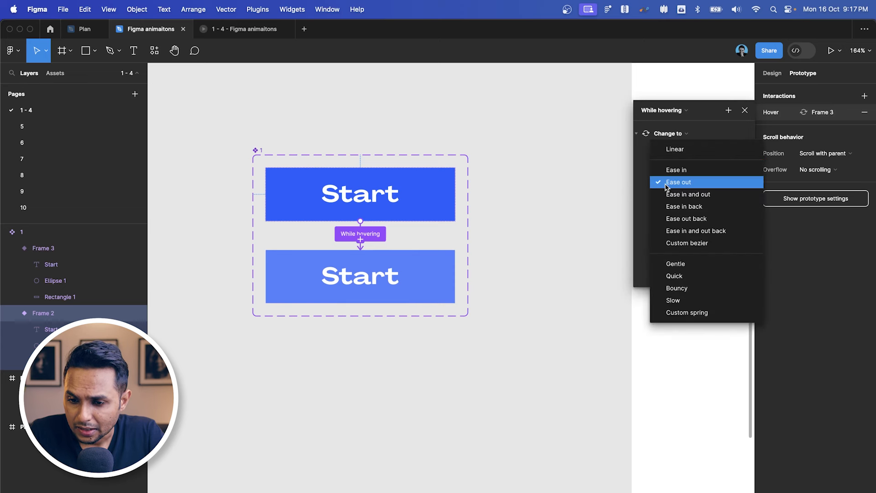
left_click(697, 182)
left_click(730, 184)
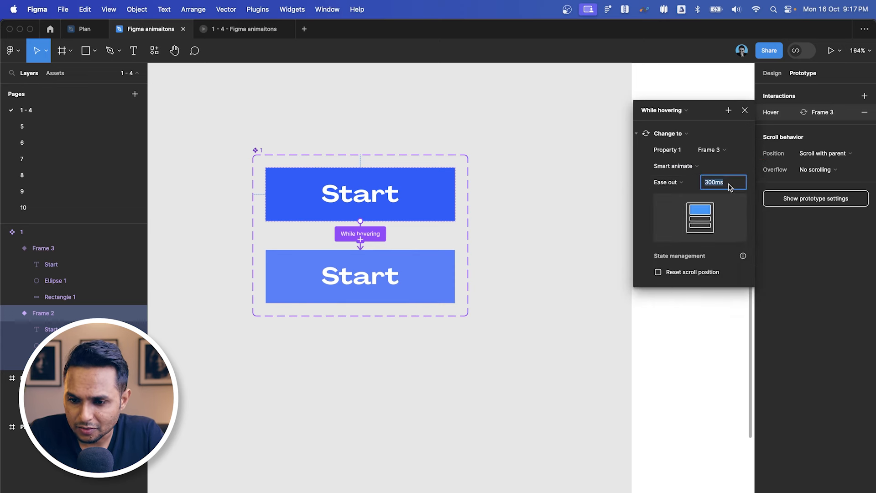
type("200")
key("Return")
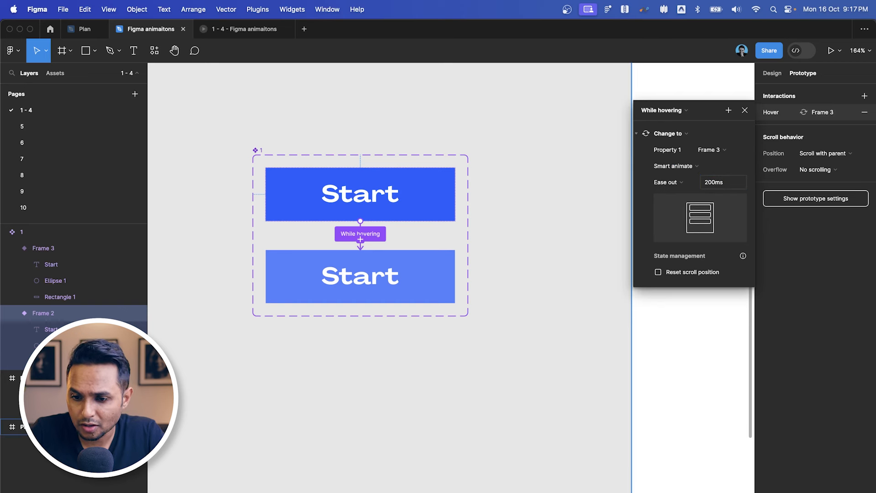
left_click(745, 111)
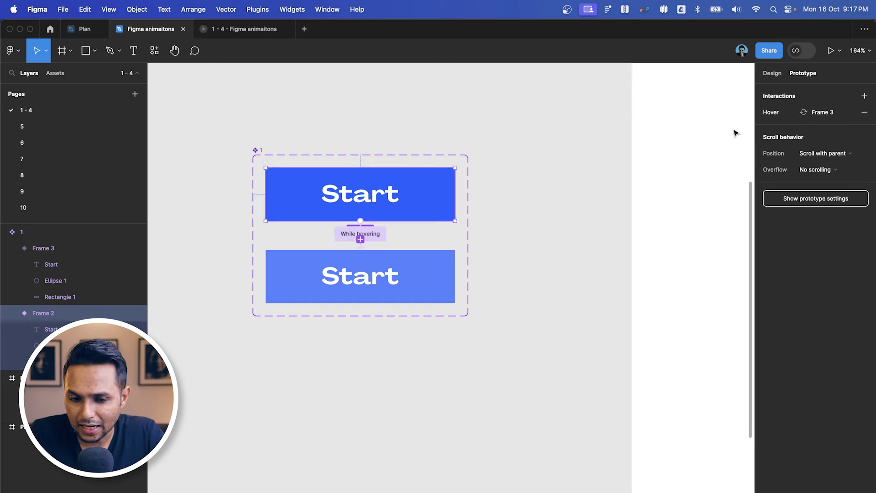
- Place a copy of the default Start button in the upper-left part of the Preview frame and run the prototype
scroll(537, 248, "down", 5)
left_click(418, 249)
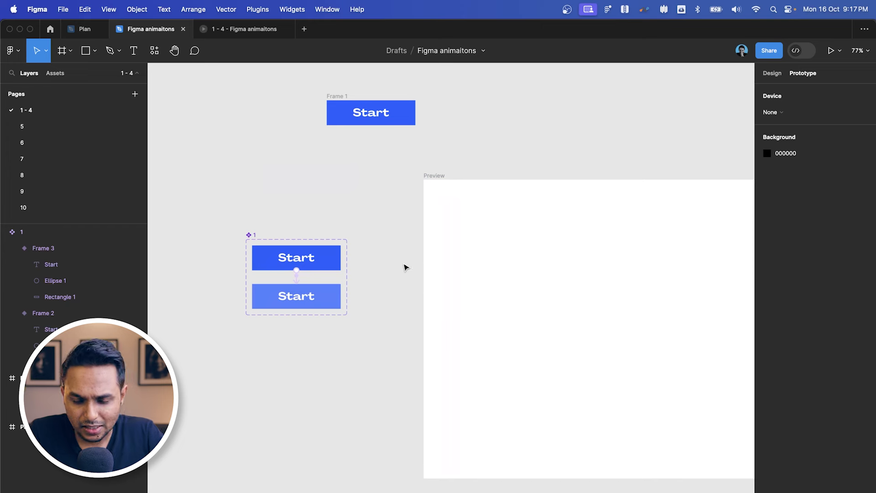
scroll(406, 267, "up", 2)
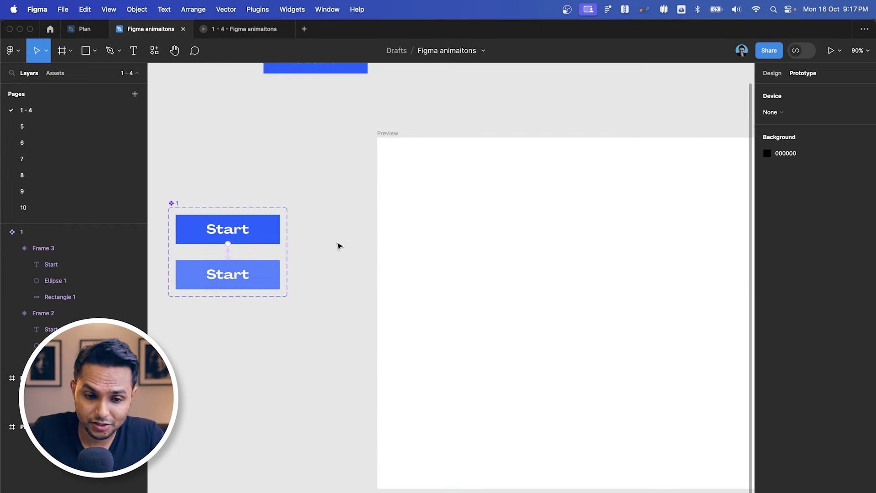
left_click(265, 231)
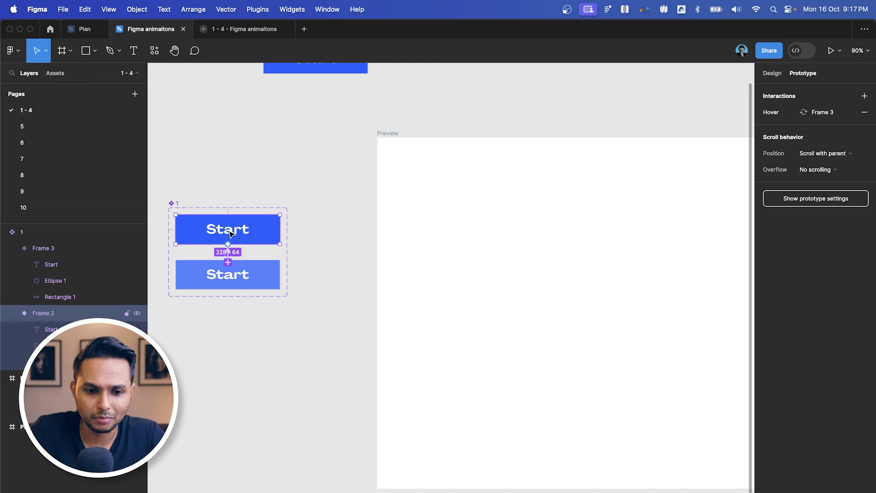
left_click_drag(231, 228, 471, 198)
scroll(456, 182, "right", 5)
left_click(252, 138)
scroll(260, 132, "down", 3)
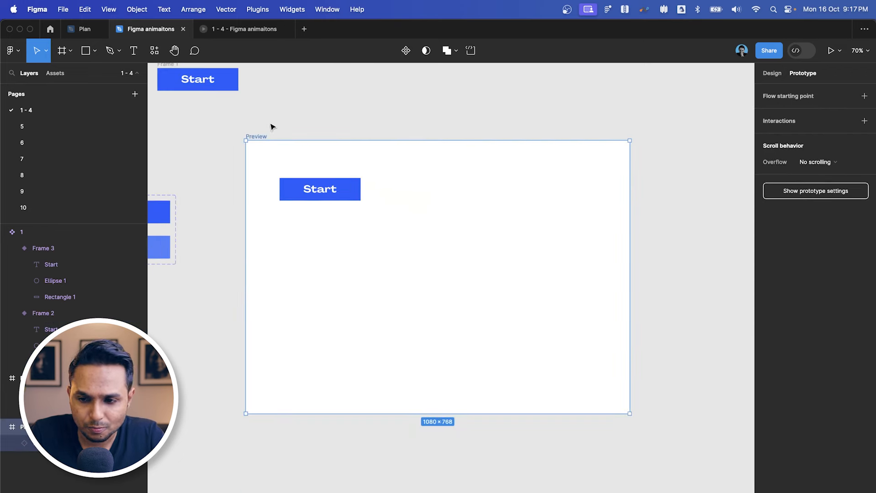
left_click(831, 51)
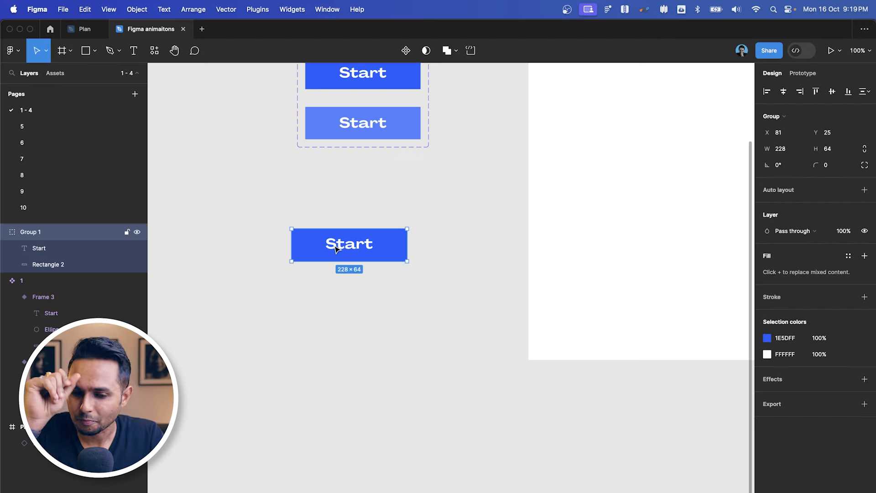
- Move the new Start button group below the component set to X 112, Y 49
left_click(464, 237)
scroll(333, 257, "left", 2)
left_click_drag(344, 247, 365, 265)
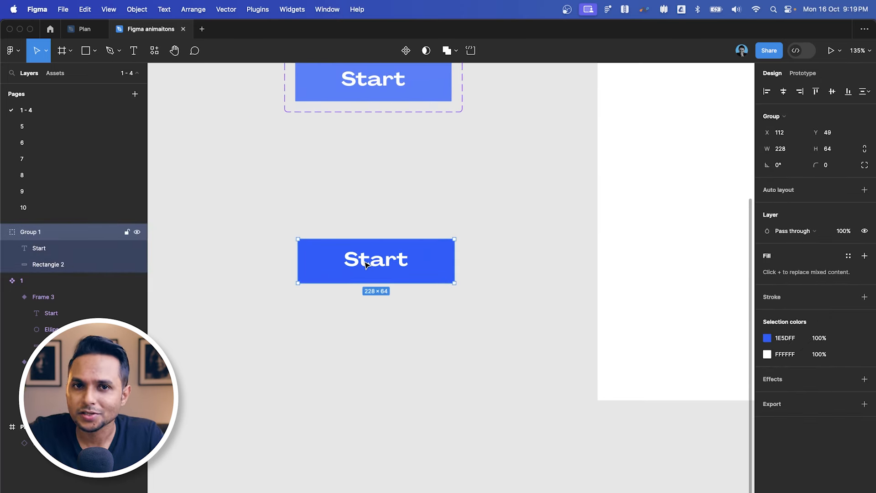
scroll(403, 350, "down", 2)
scroll(403, 350, "left", 2)
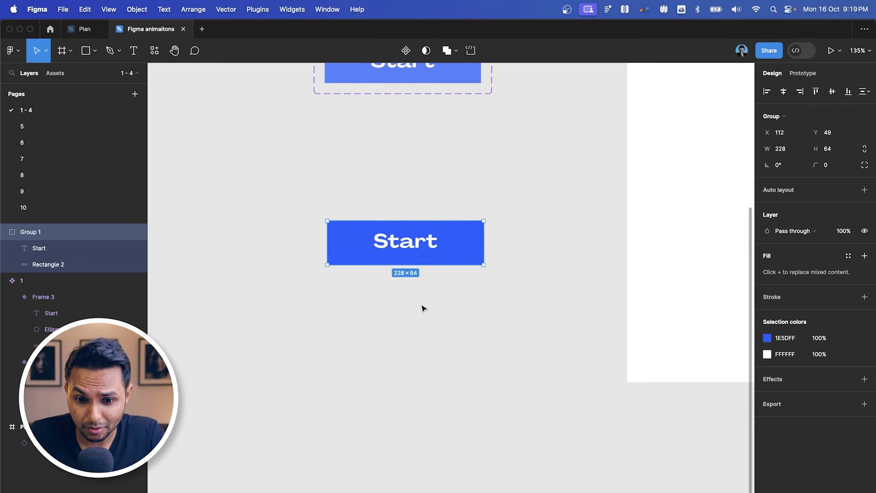
- Inspect the background rectangle and the Start text inside the new button group
left_click(467, 289)
double_click(450, 222)
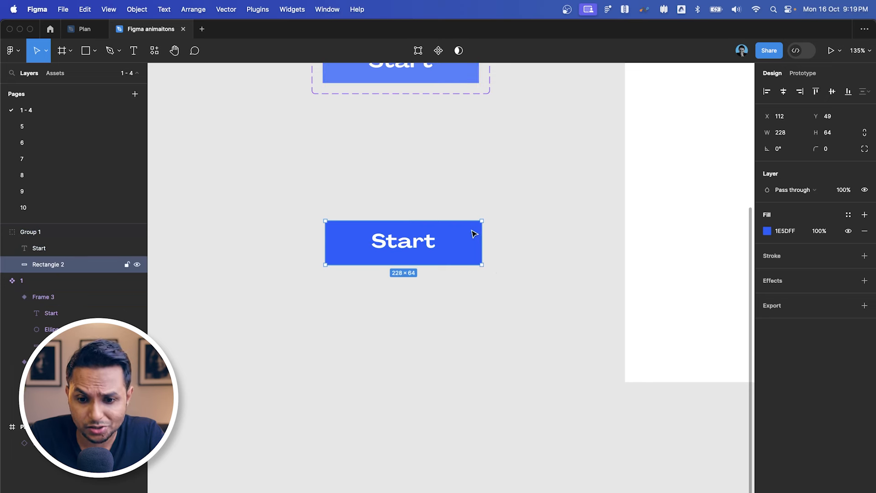
left_click(414, 252)
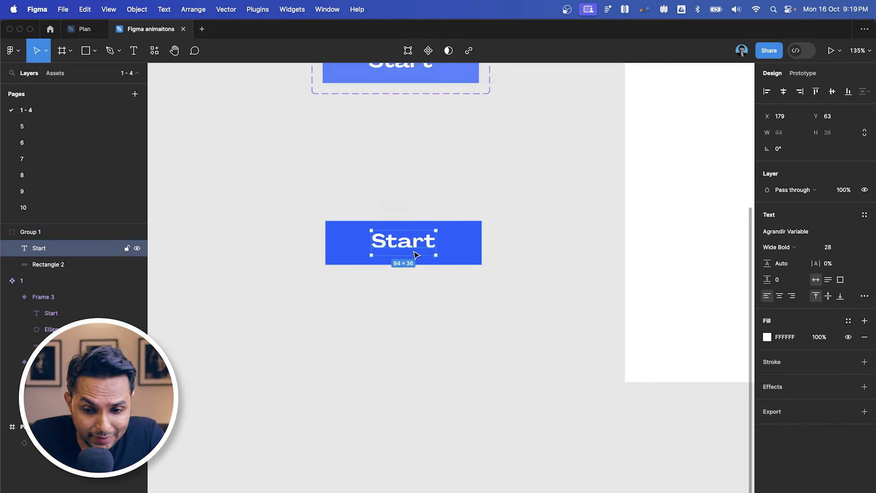
left_click(398, 286)
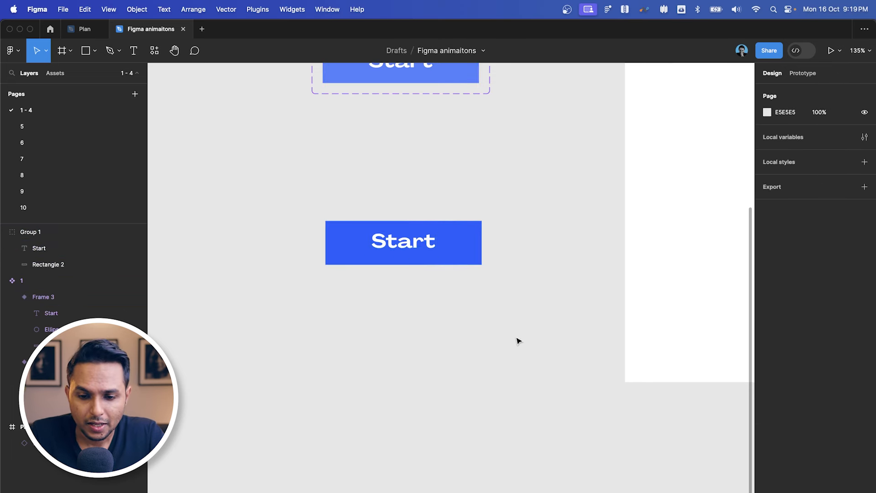
- Rename the group's background layer Rectangle 2 as Top
scroll(481, 267, "up", 3)
left_click(465, 242)
scroll(484, 242, "left", 2)
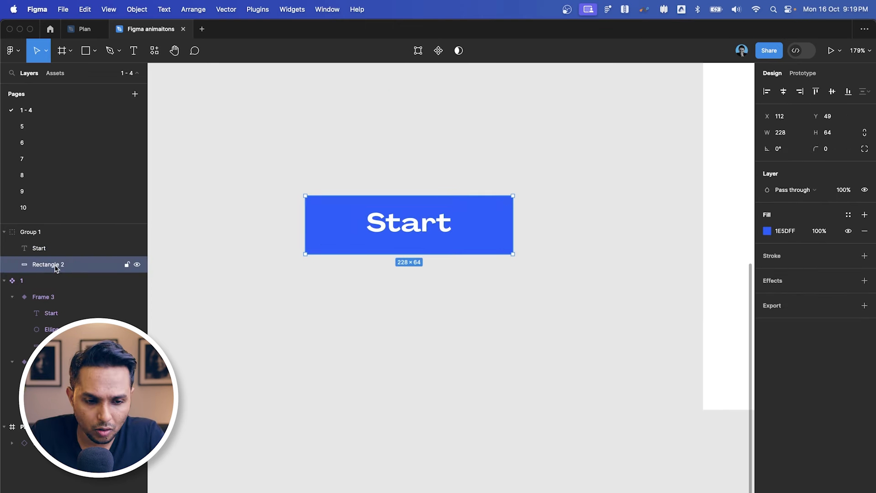
double_click(56, 265)
type("Top")
key("Return")
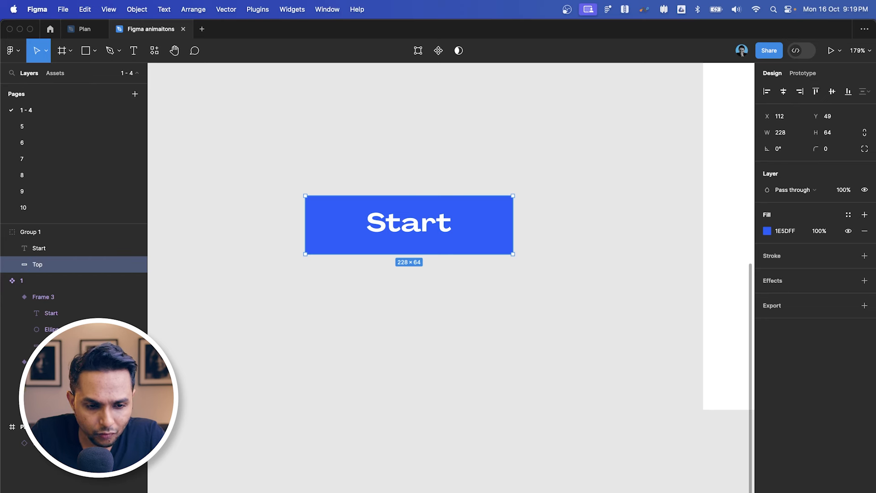
- Duplicate the Top rectangle in place and rename the lower copy as Middle
key("super+d")
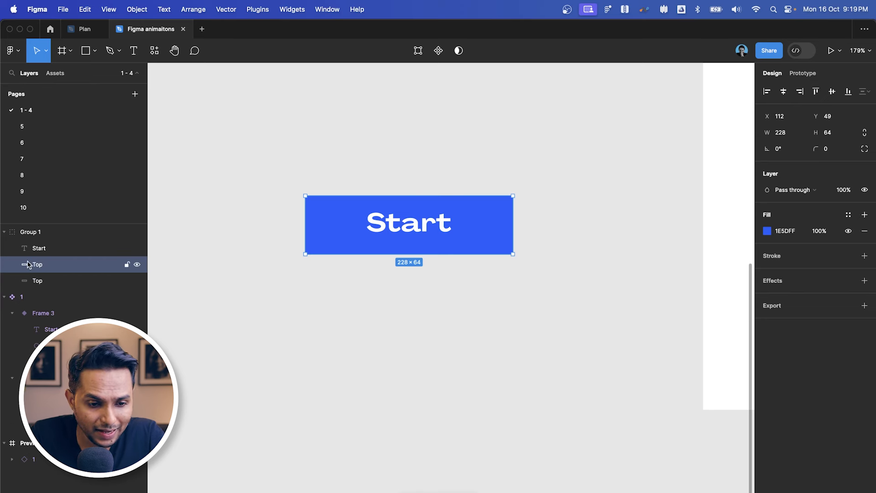
left_click(37, 280)
double_click(37, 280)
type("Middle")
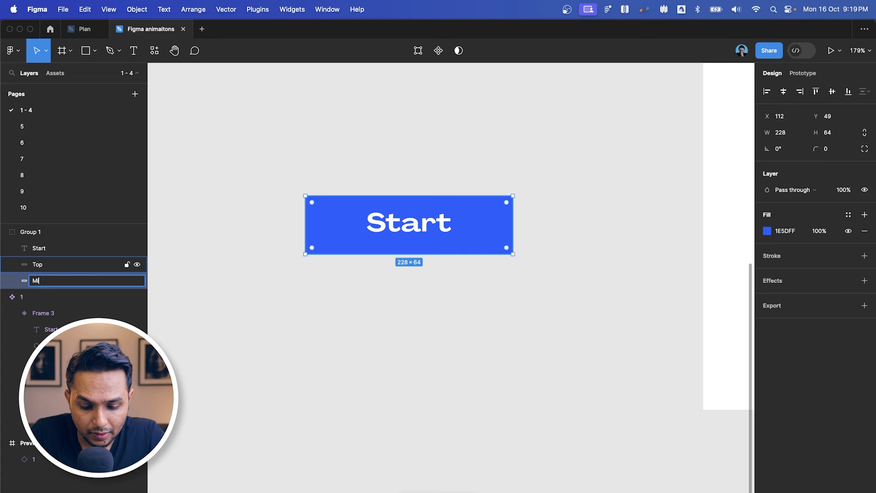
key("Return")
- Duplicate the Middle rectangle in place and rename the lower copy as Bottom
key("super+d")
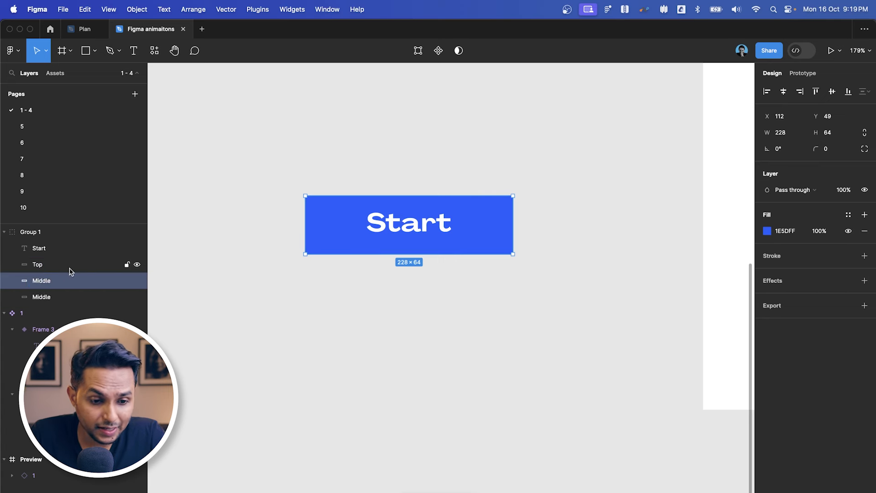
left_click(41, 297)
double_click(41, 296)
type("Bottom")
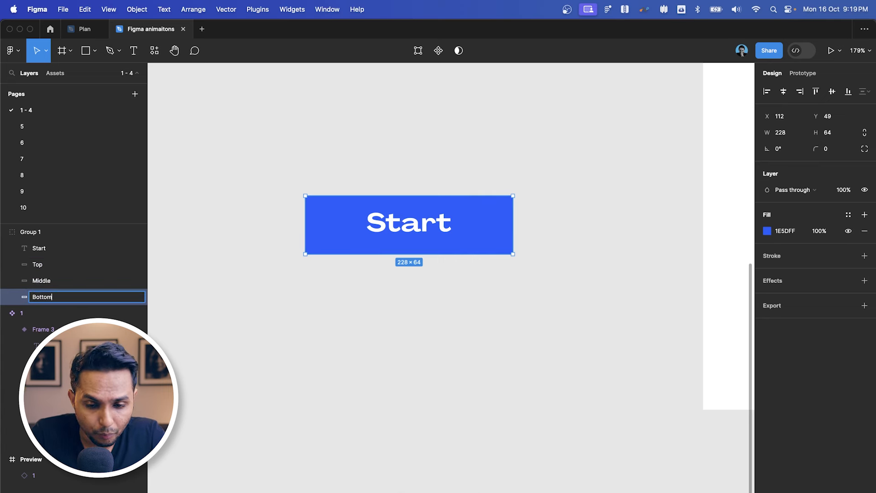
key("Return")
left_click(539, 357)
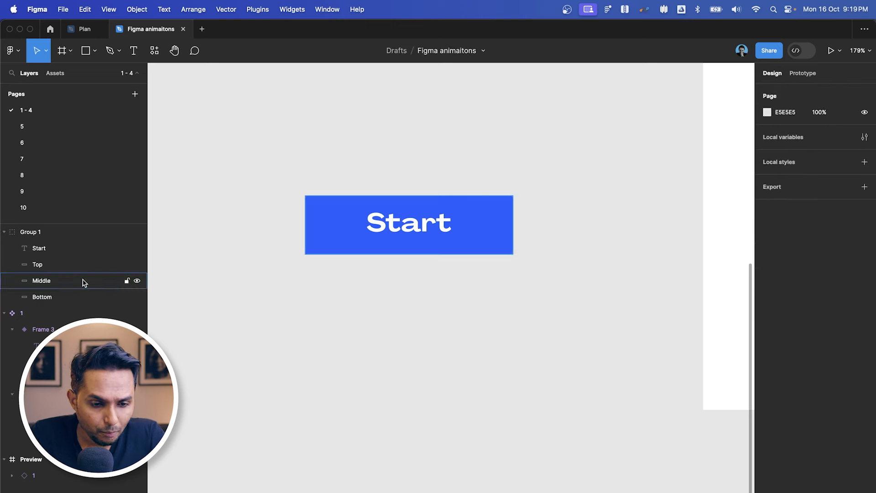
- Offset the Middle and Bottom rectangles below the Top rectangle, to Y 81 and Y 121 respectively
left_click(41, 281)
left_click(41, 267, "shift")
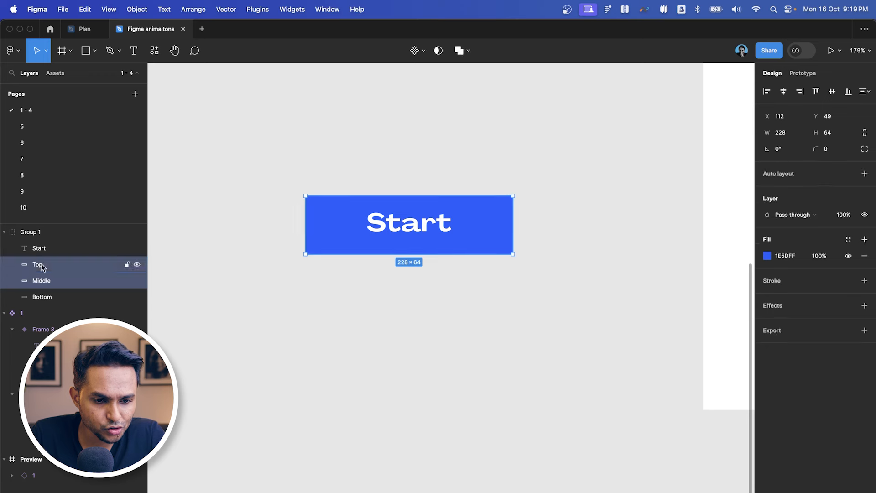
left_click(46, 297, "shift")
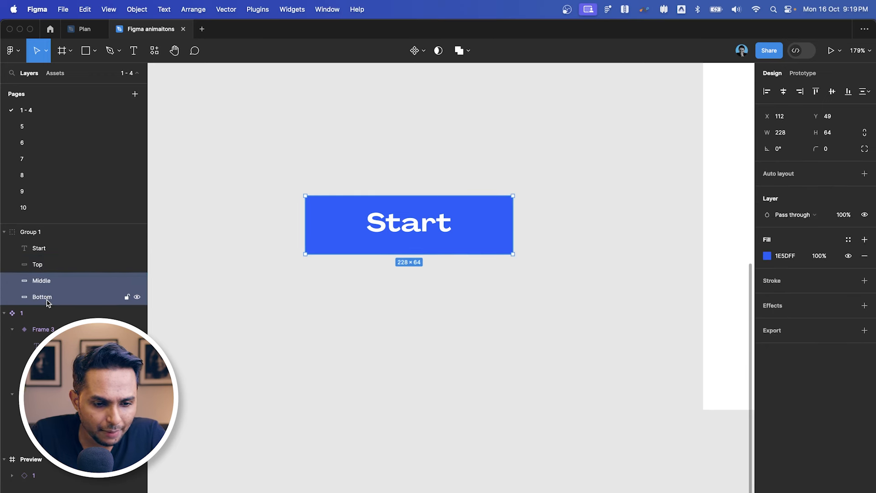
left_click(48, 311)
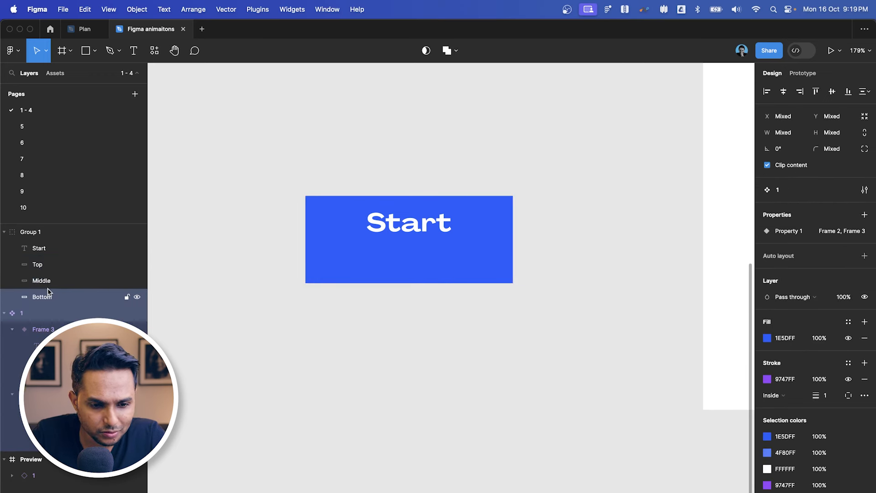
left_click(592, 216)
- Change the Top rectangle's fill to the pale cream colour FFF8DE
left_click(461, 219)
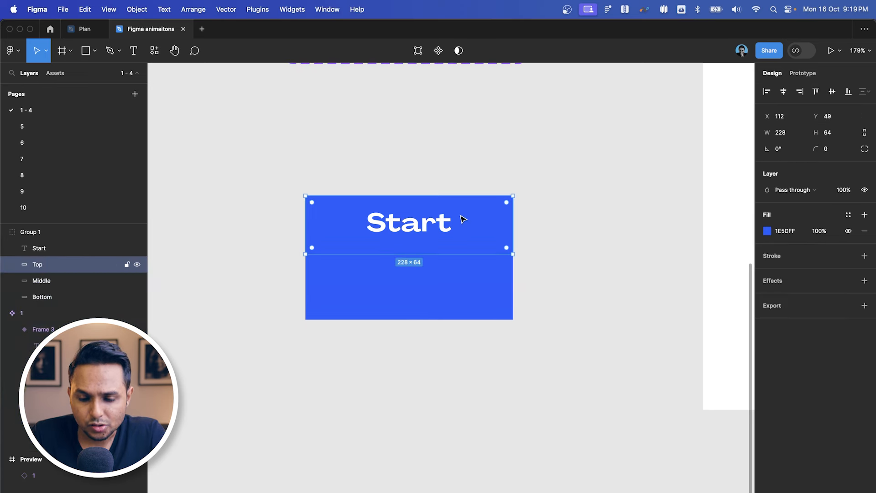
left_click(767, 231)
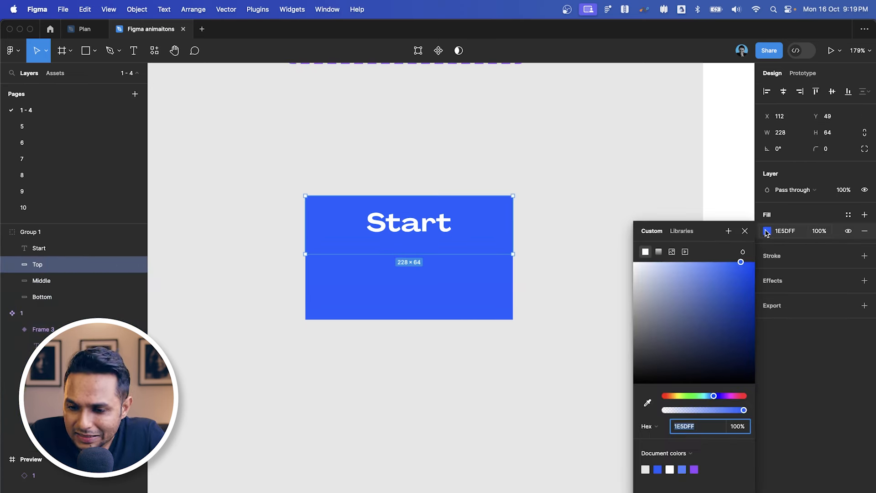
left_click(675, 396)
left_click_drag(675, 396, 675, 396)
left_click(645, 284)
left_click_drag(643, 288, 648, 264)
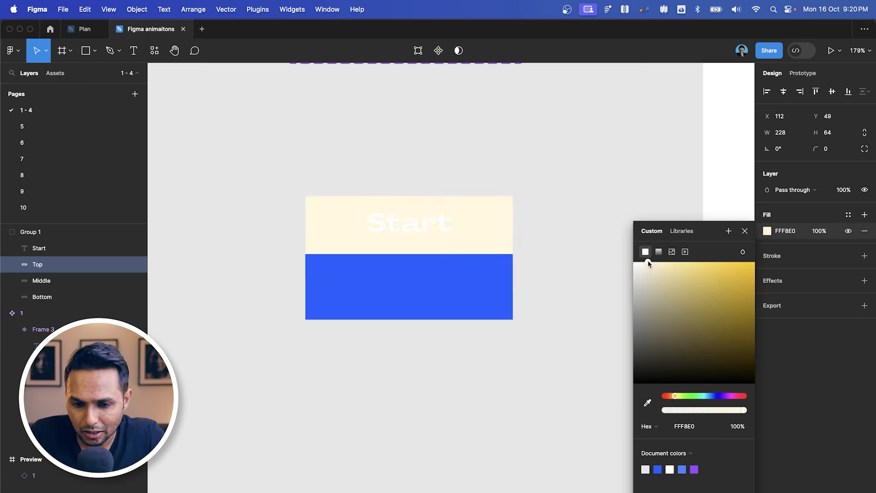
left_click(573, 252)
- Change the Start text's fill on the cream button to black
double_click(387, 222)
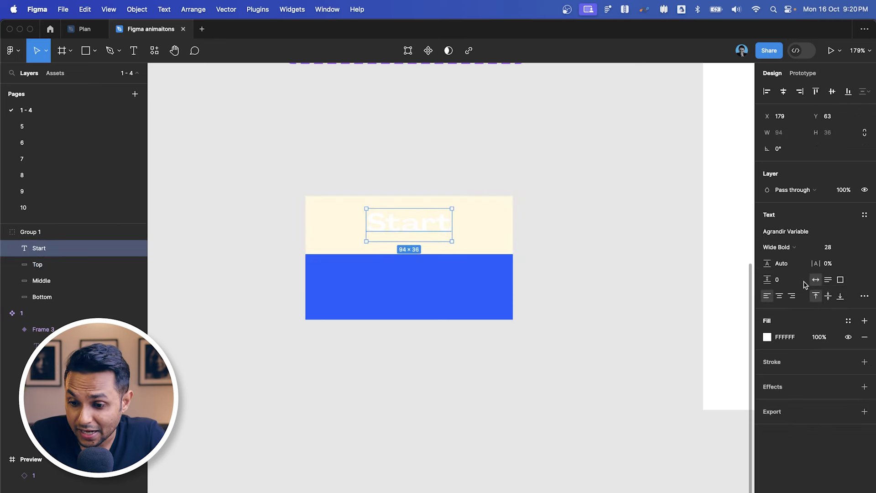
left_click(767, 337)
left_click_drag(674, 317, 580, 379)
left_click(580, 378)
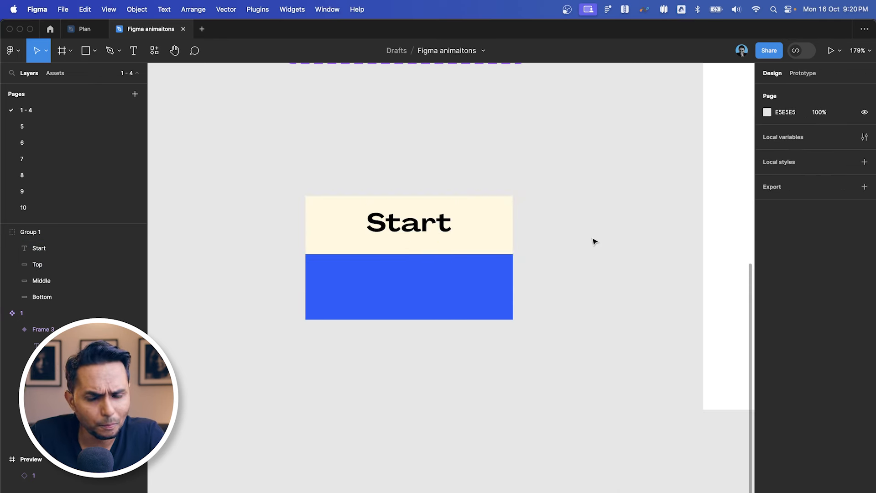
- Add a black inside stroke with a weight of 2 to the Top rectangle
left_click(490, 223)
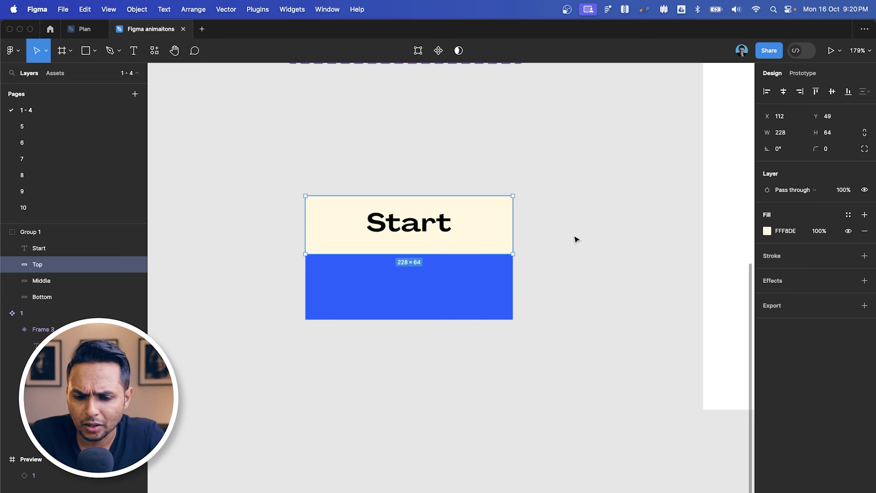
left_click(789, 258)
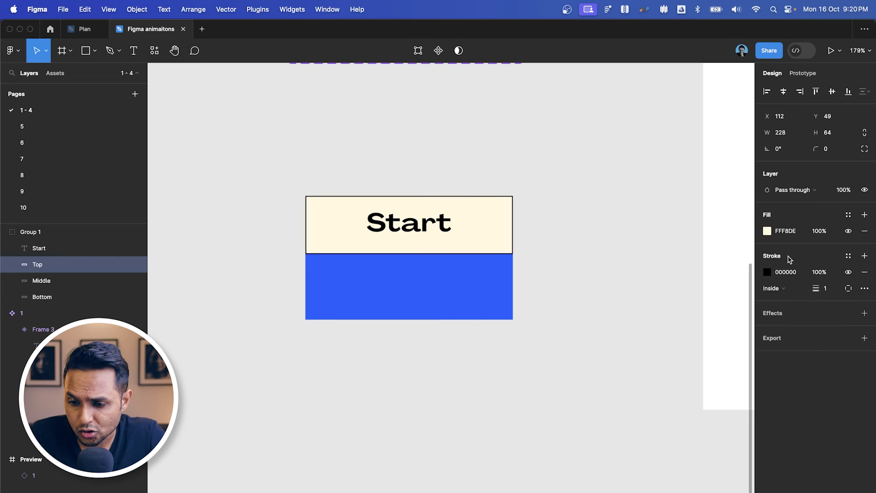
left_click(825, 288)
key("Up")
key("Up")
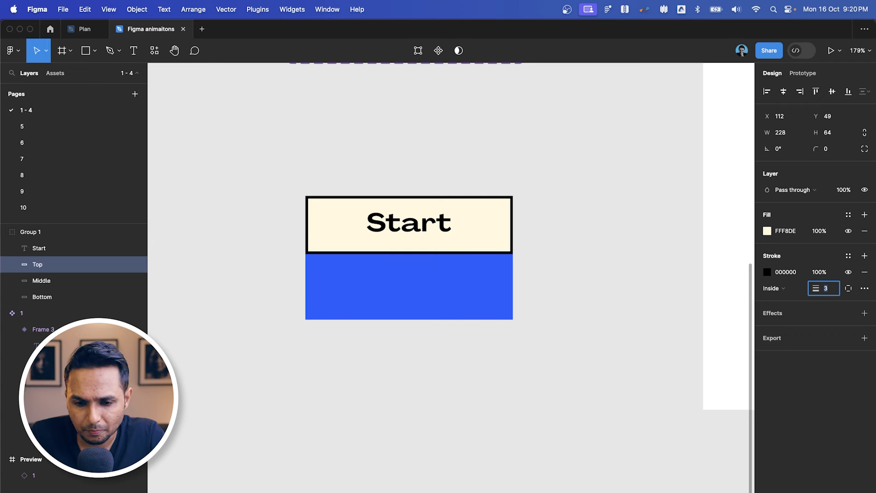
left_click(545, 273)
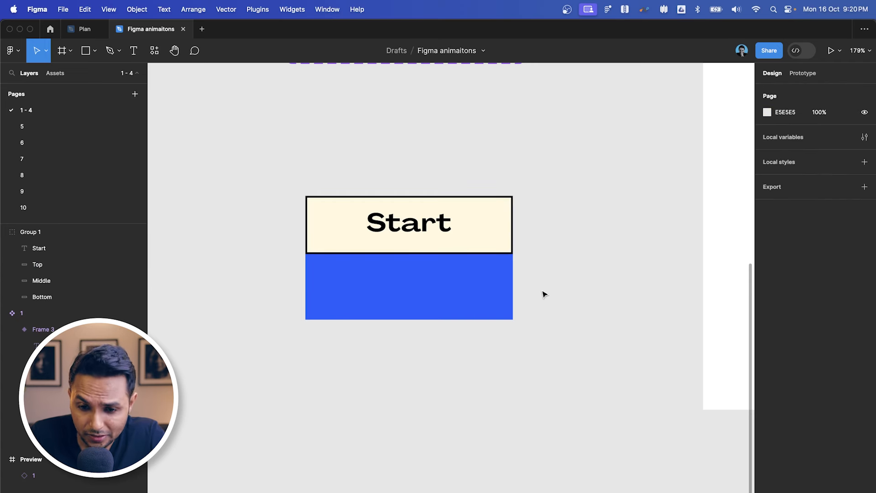
- Add a black inside stroke with a weight of 2 to the Middle rectangle
left_click(412, 280)
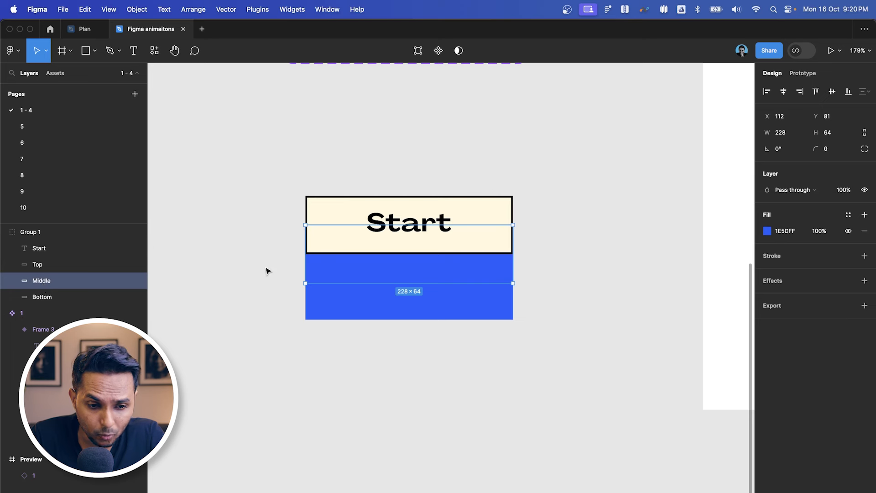
left_click(772, 257)
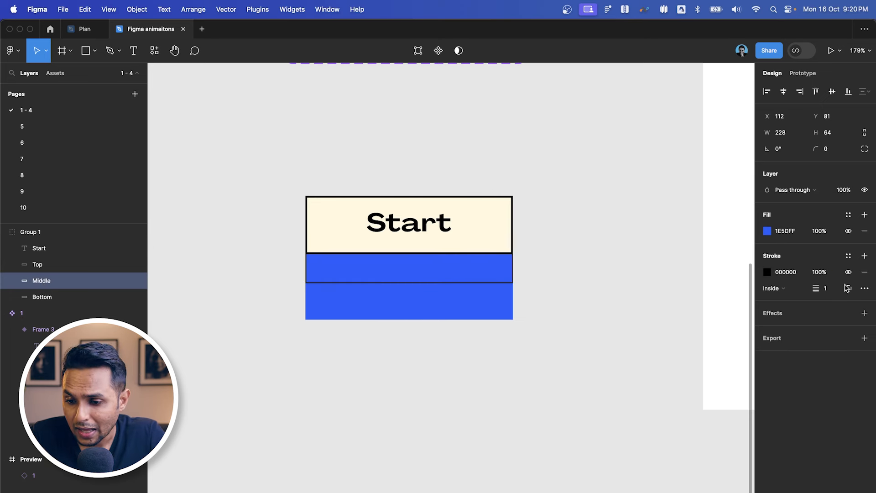
type("2")
key("Return")
left_click(620, 239)
- Change the Middle rectangle's fill to the light orange FFB03A
left_click(465, 266)
left_click(768, 231)
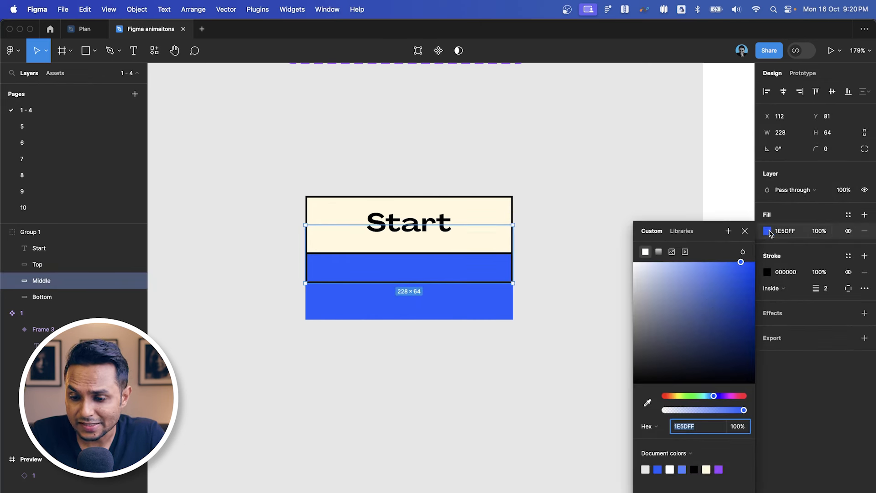
left_click_drag(682, 396, 678, 398)
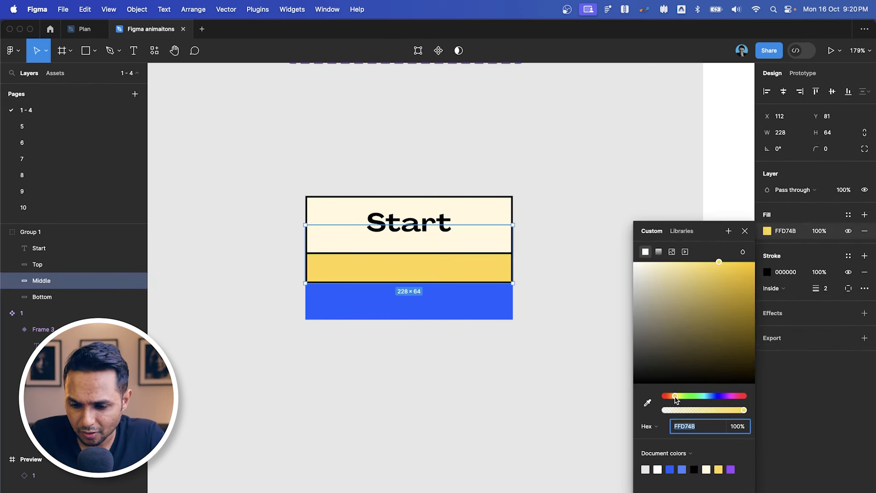
left_click_drag(675, 398, 673, 398)
left_click_drag(728, 271, 727, 263)
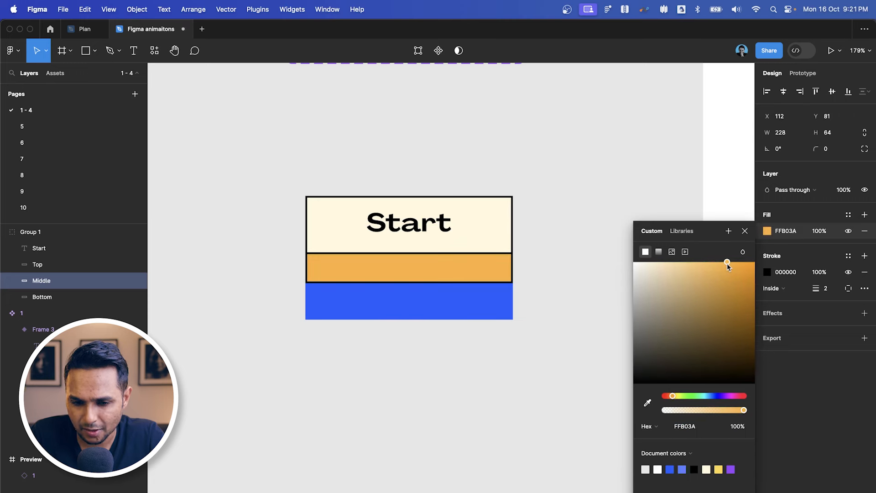
left_click(540, 289)
scroll(540, 290, "down", 3)
scroll(540, 290, "up", 2)
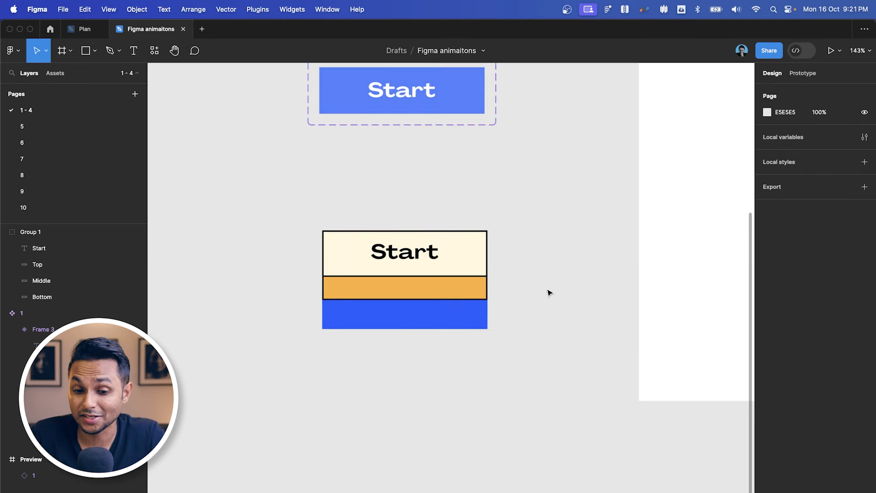
- Add a black inside stroke with a weight of 2 to the Bottom rectangle
left_click(422, 301)
scroll(422, 302, "up", 5)
left_click(432, 264)
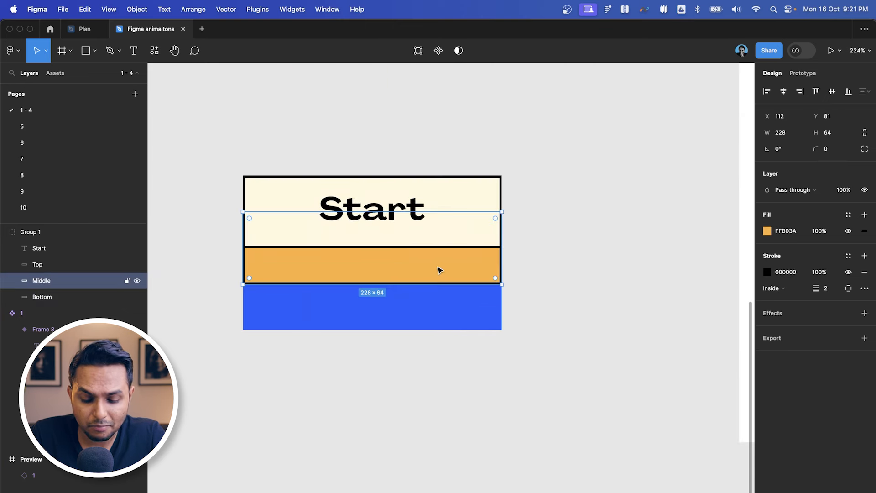
left_click(410, 309)
left_click(771, 256)
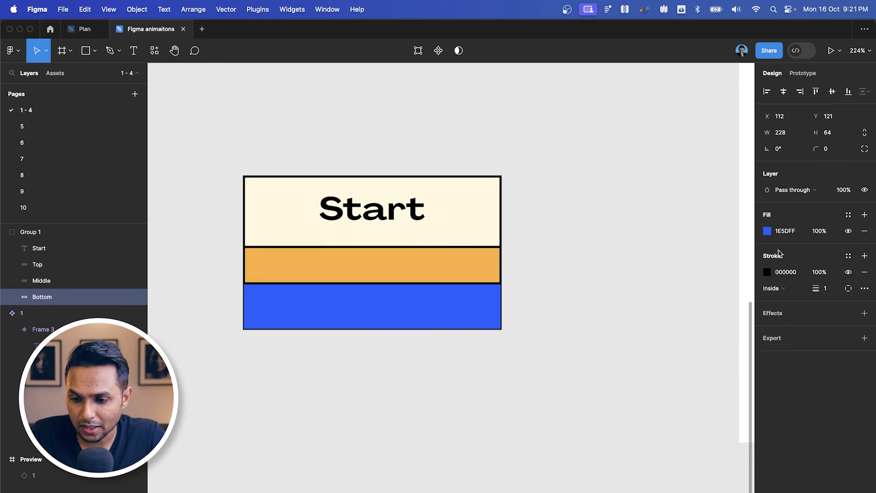
left_click(825, 288)
type("2")
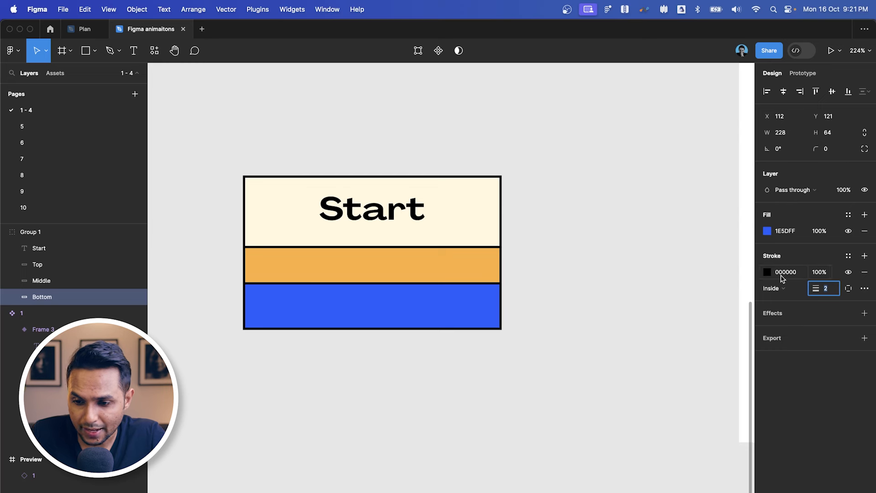
key("Return")
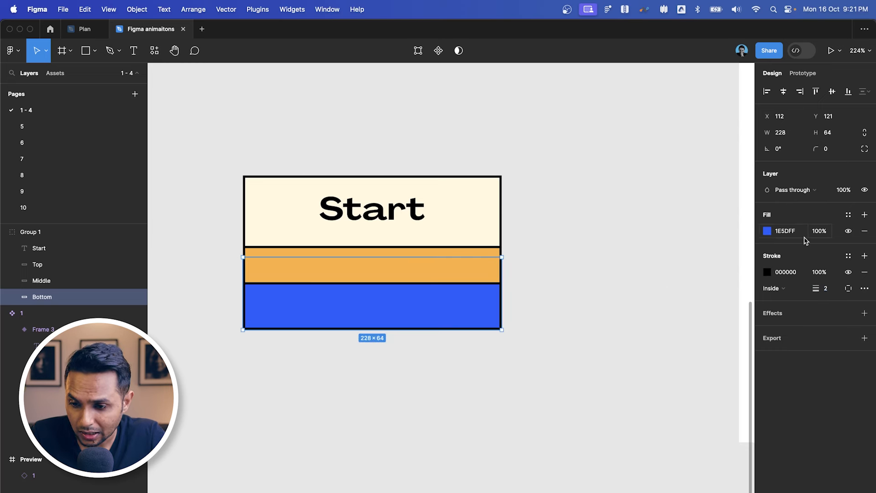
- Change the Bottom rectangle's fill to the red-orange FF7B43
left_click(768, 232)
left_click_drag(681, 397, 670, 398)
left_click_drag(714, 287, 723, 261)
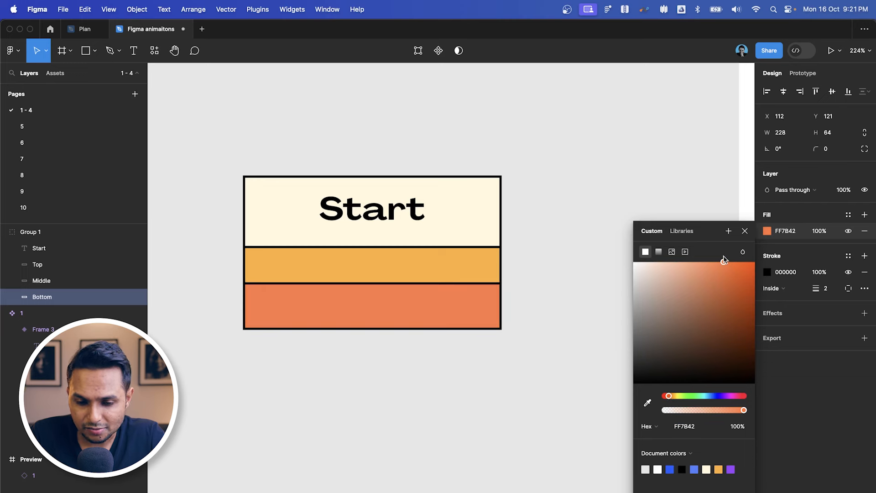
left_click(572, 255)
scroll(569, 252, "left", 2)
- Move the Middle and Bottom rectangles back up so both align exactly behind the Top rectangle
left_click(477, 296)
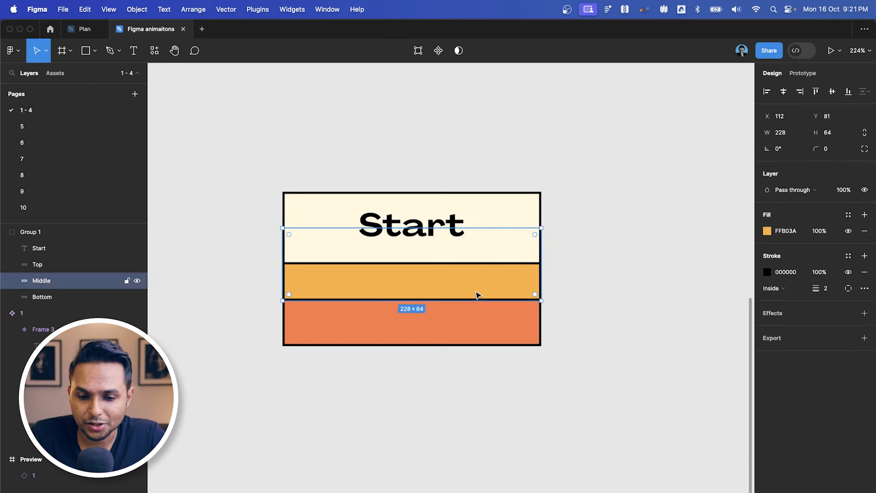
left_click_drag(470, 286, 471, 250)
left_click(465, 330)
left_click_drag(466, 329, 477, 248)
key("Escape")
left_click(37, 267)
left_click(41, 297)
left_click(31, 232)
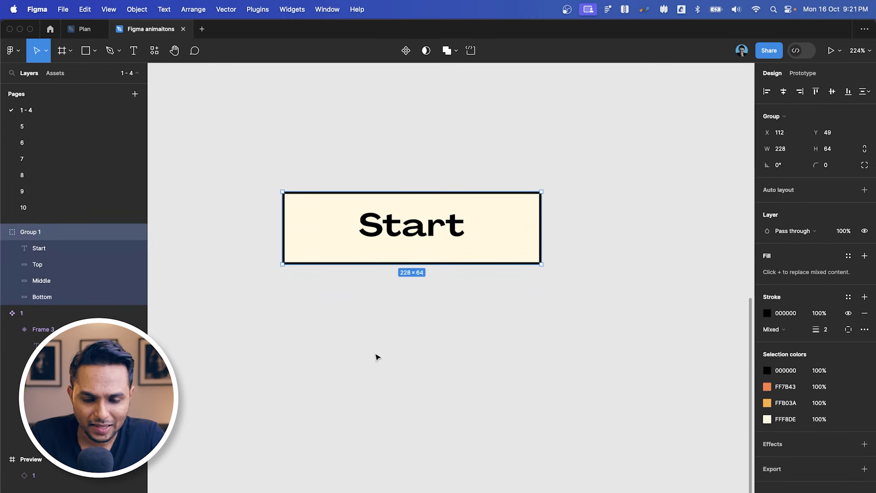
- Rename the cream button's group Group 1 as Default
scroll(376, 356, "down", 5)
left_click(432, 368)
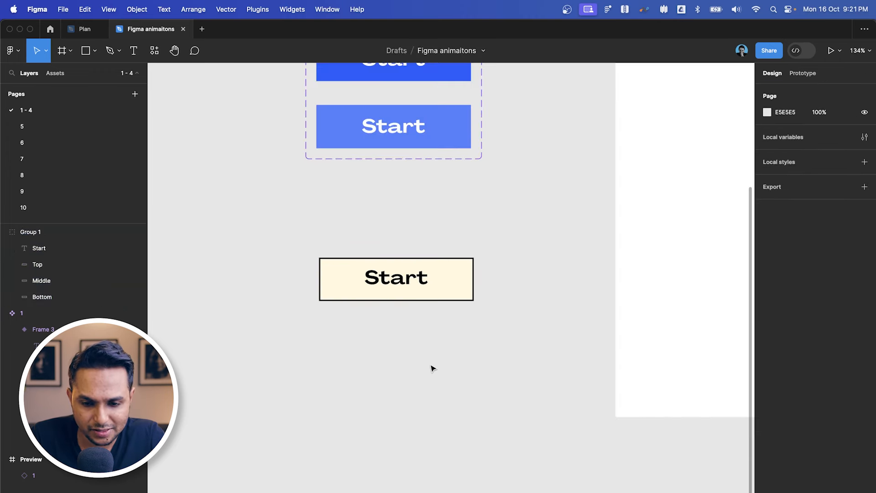
left_click(400, 264)
key("super+r")
type("Det")
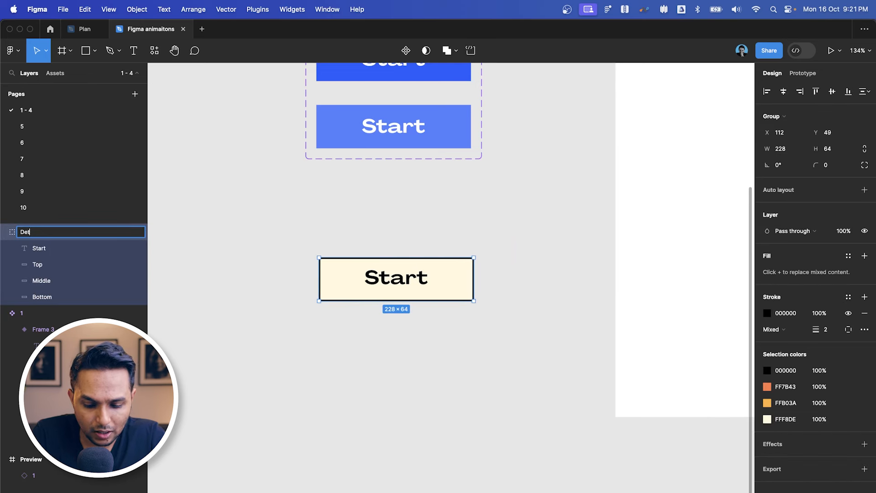
type("aul")
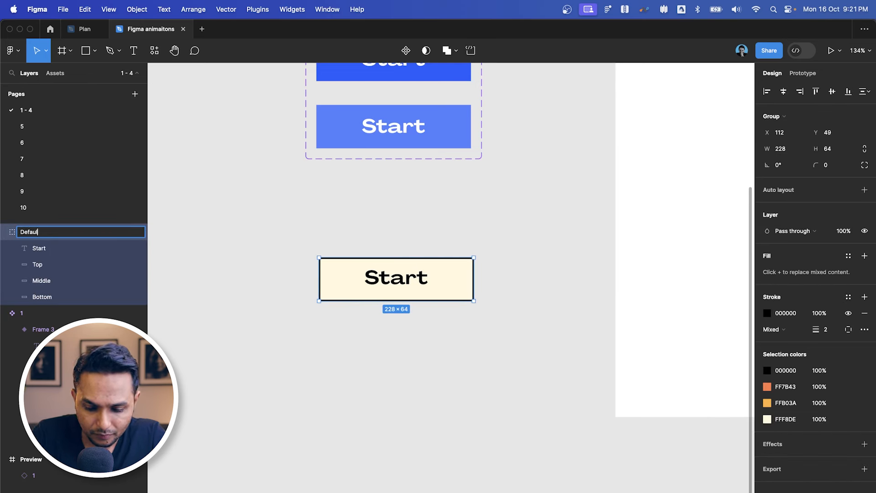
type("t")
key("Return")
left_click(592, 330)
- Duplicate the Default group directly below the original at Y 142 and rename the copy as Hover
left_click(434, 289)
left_click_drag(434, 289, 422, 344)
double_click(36, 238)
type("Hover")
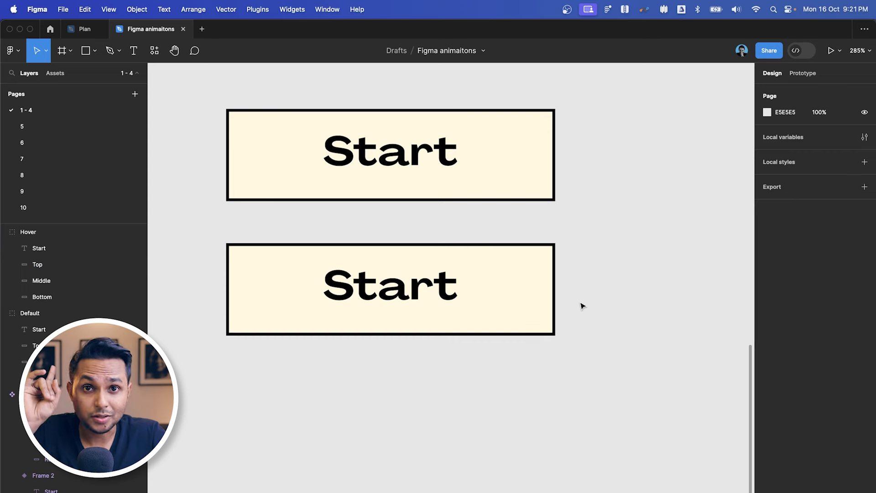
- Move the Hover group's Middle and Bottom rectangles together 8 px to the right and 8 px down
left_click(499, 299)
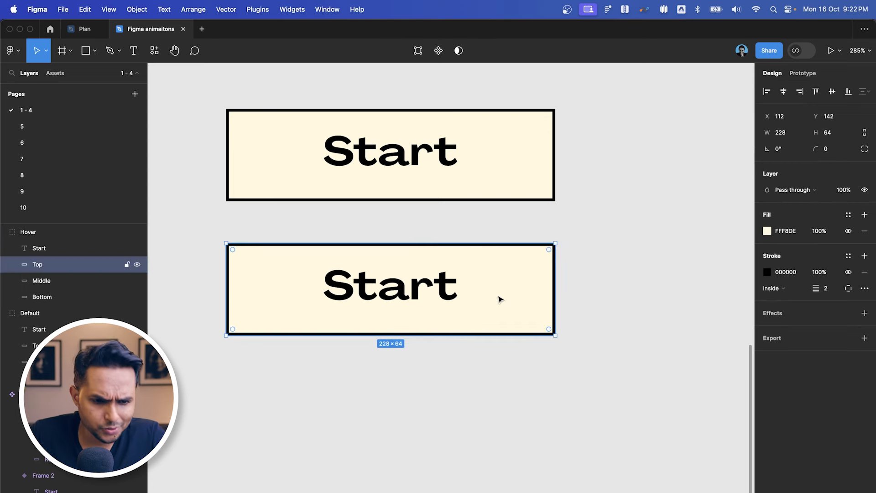
left_click(44, 281, "shift")
left_click(44, 296)
left_click(44, 283)
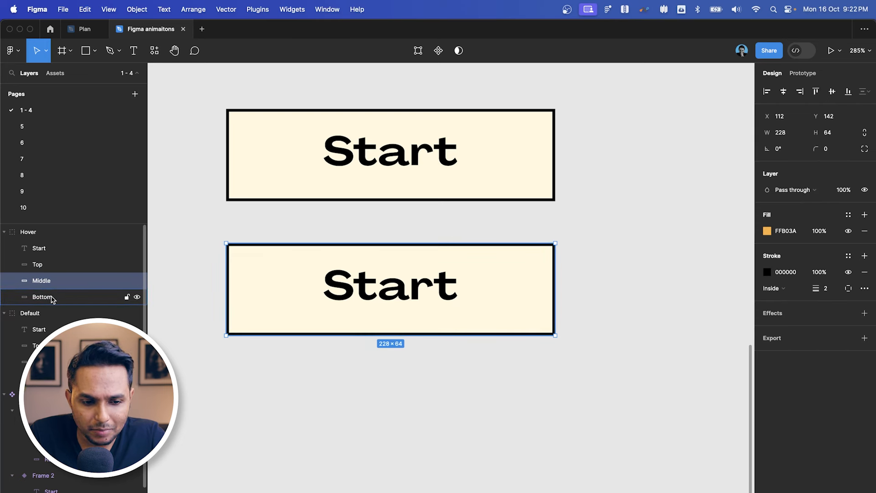
left_click(52, 298, "shift")
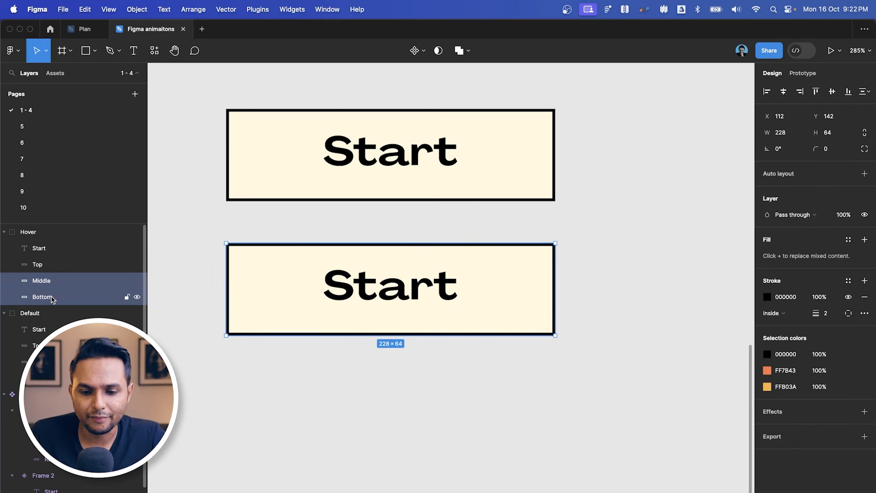
key("Right")
key("Right")
key("Right")
key("Right")
key("Right")
key("Right")
key("Right")
key("Right")
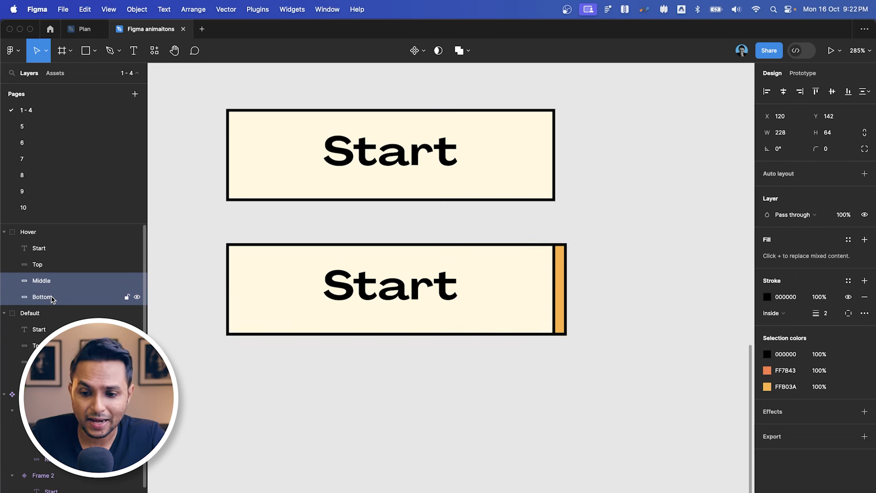
key("Down")
key("Down")
key("Down")
key("Down")
key("Down")
key("Down")
key("Down")
key("Down")
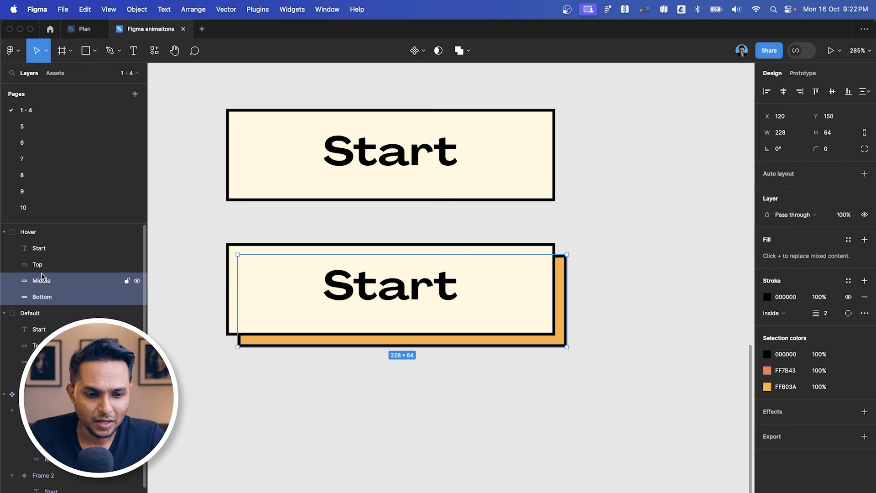
- Move the Hover group's Bottom rectangle a further 8 px to the right and 8 px down
left_click(45, 298)
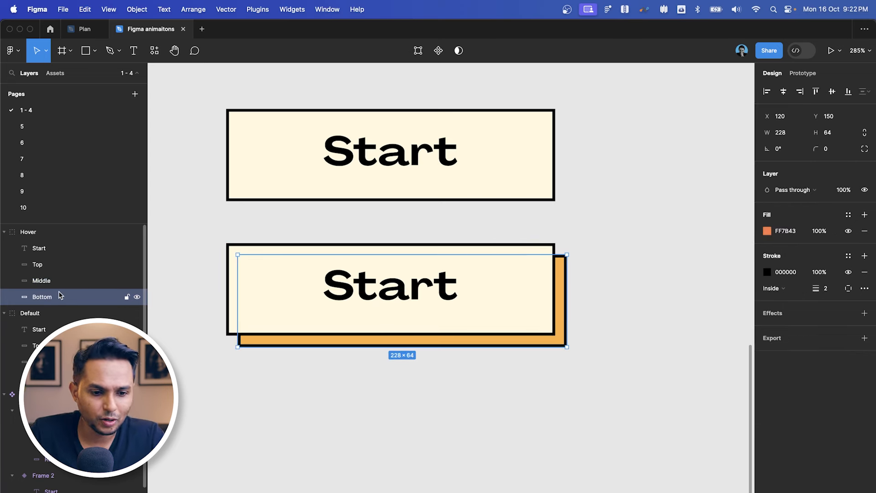
key("Right")
key("Right")
key("Right")
key("Right")
key("Right")
key("Right")
key("Right")
key("Right")
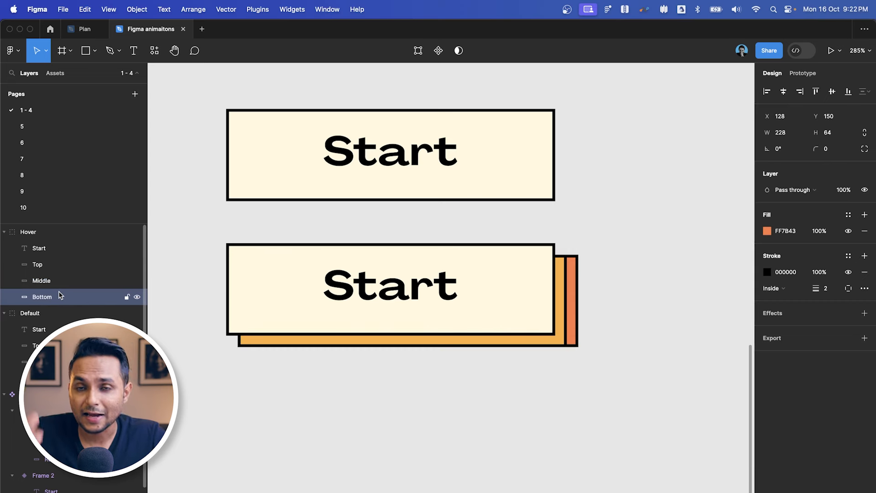
key("Down")
key("Down")
key("Down")
key("Down")
key("Down")
key("Down")
key("Down")
key("Down")
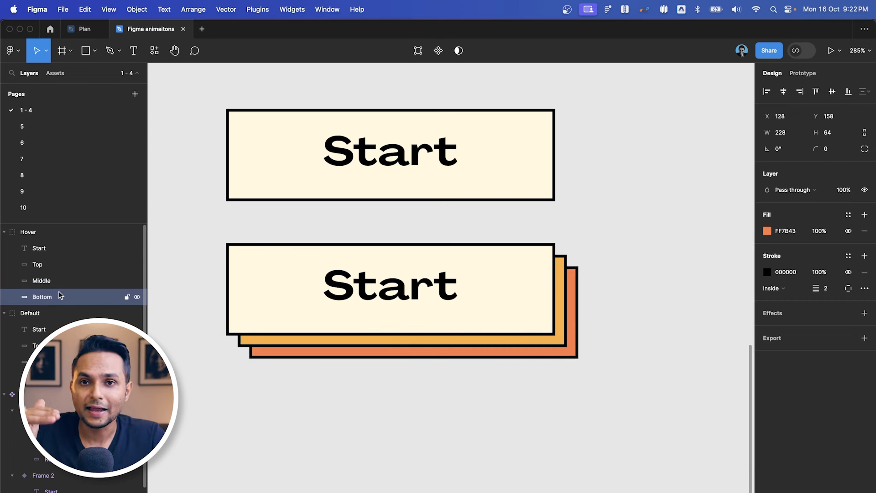
scroll(328, 279, "down", 5)
left_click(547, 248)
scroll(540, 250, "left", 3)
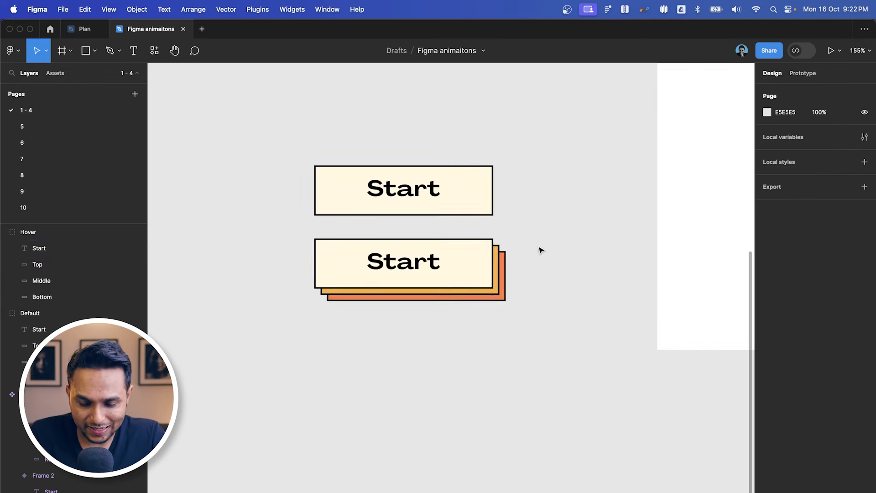
- Combine the Default and Hover groups of the cream button into one component set
left_click(452, 273)
left_click(599, 186)
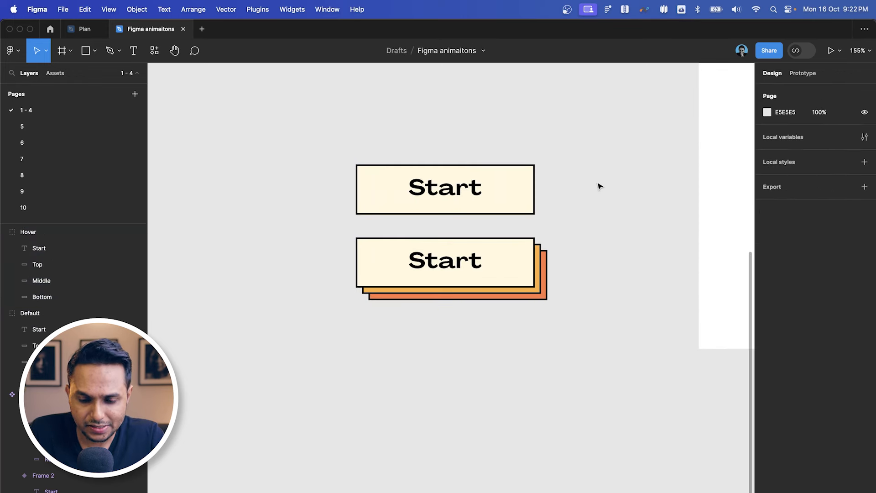
left_click(499, 197)
scroll(498, 198, "up", 3)
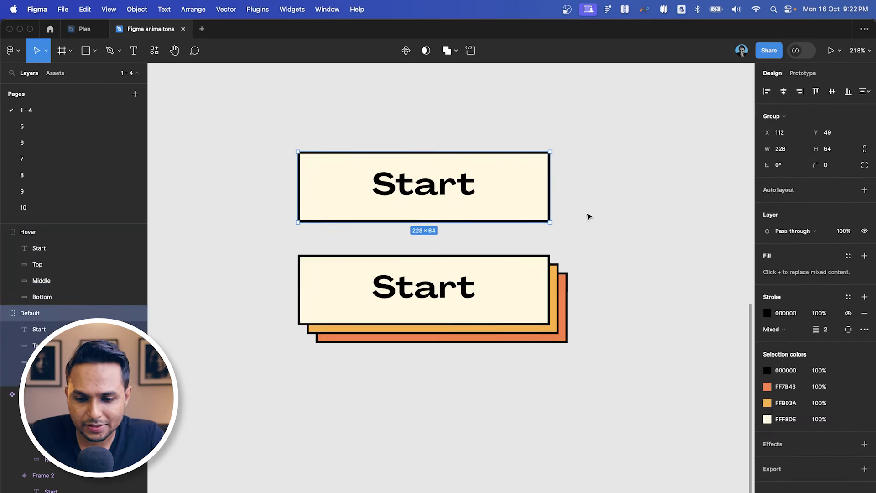
left_click(526, 285, "shift")
left_click(425, 55)
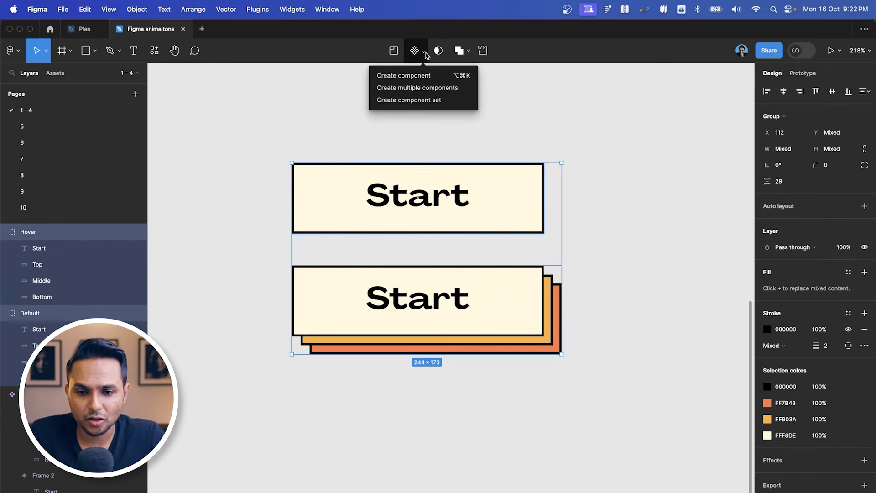
left_click(429, 98)
left_click(662, 173)
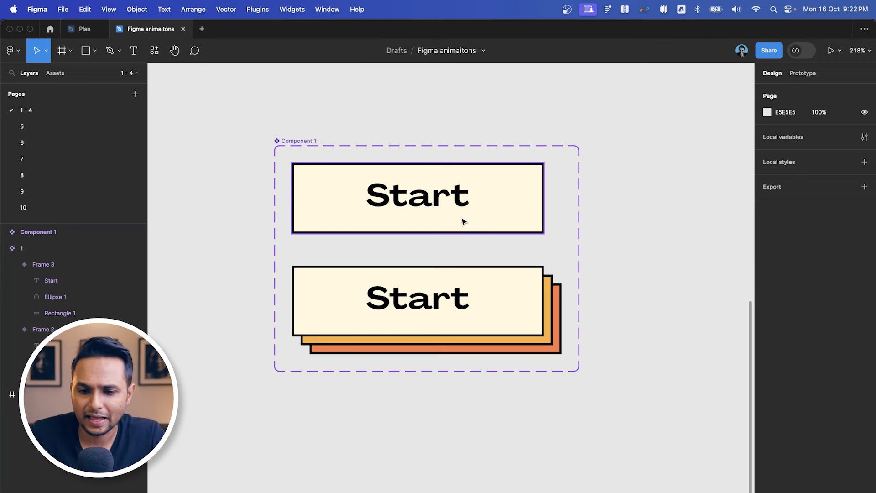
- Add a While hovering interaction to the cream Default variant that changes it to the Hover variant
left_click(803, 73)
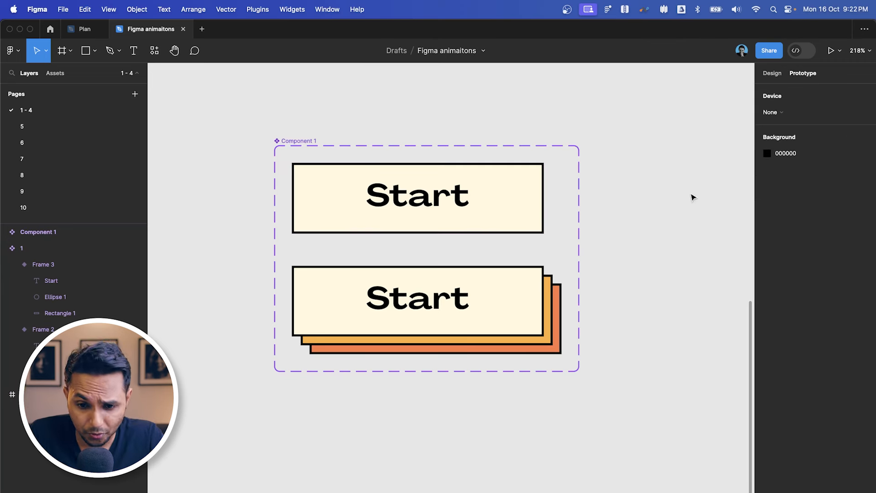
left_click(434, 186)
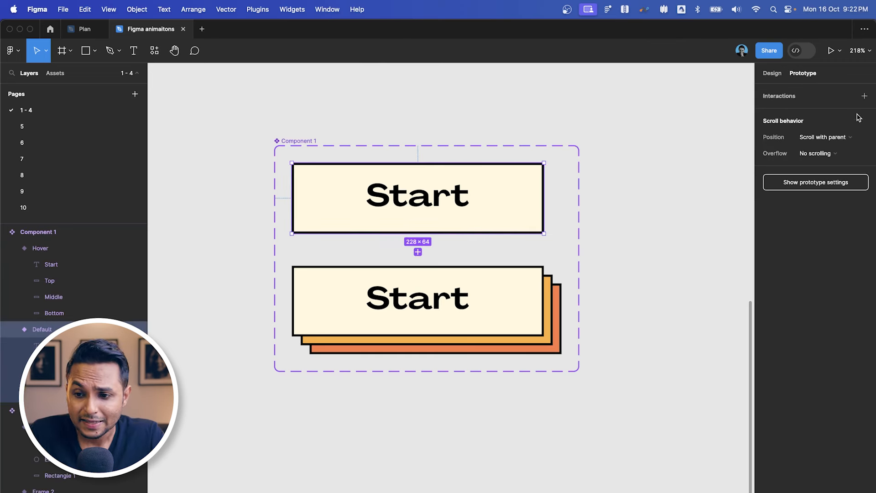
left_click(802, 107)
left_click(661, 112)
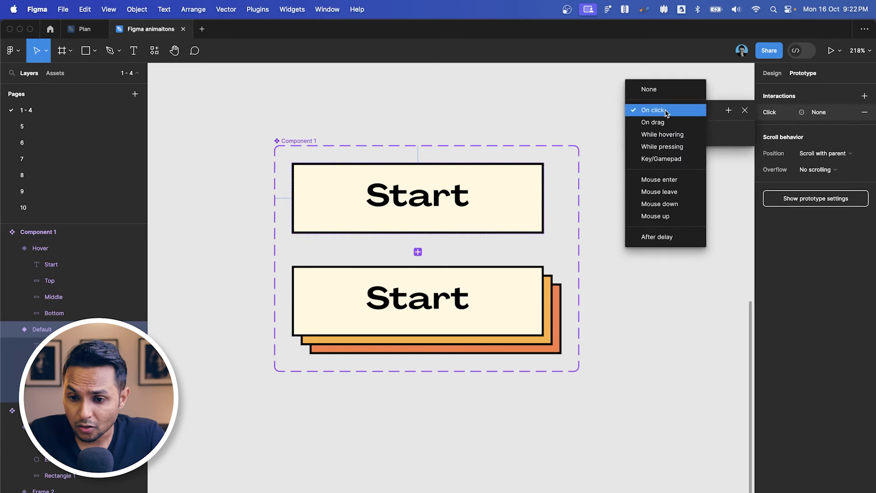
left_click(661, 136)
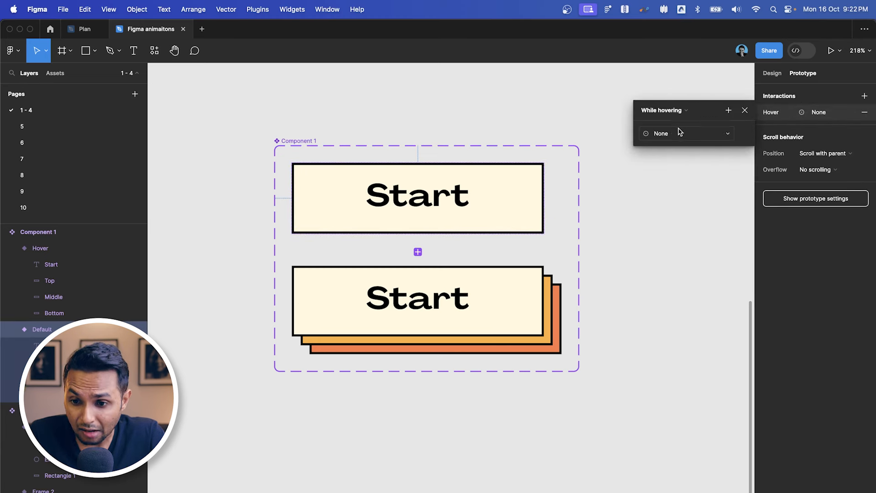
left_click(678, 133)
left_click(681, 170)
left_click(723, 150)
left_click(727, 166)
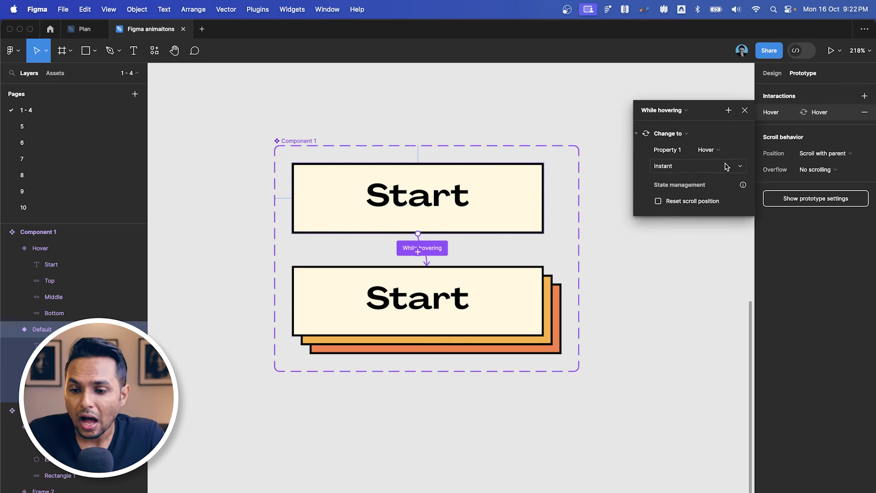
- Set the hover interaction's transition to Smart animate and close its settings
left_click(680, 169)
left_click(687, 190)
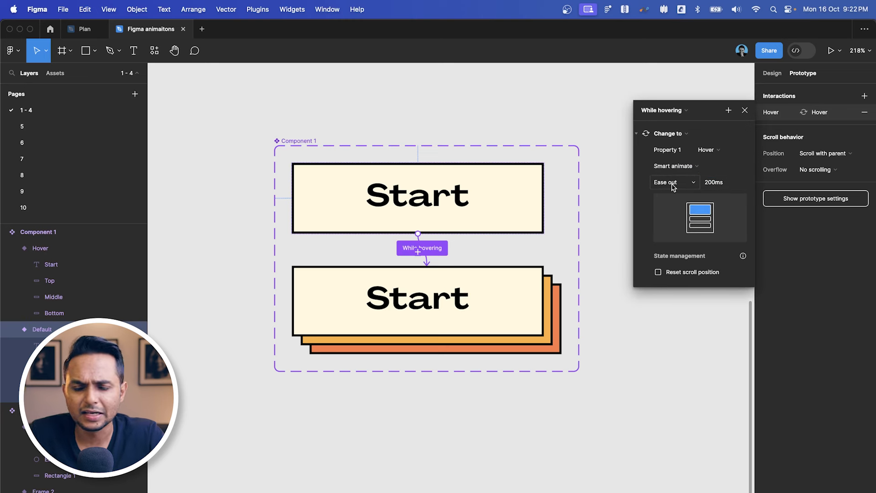
left_click(744, 111)
- Place a copy of the cream Default button below the blue button in the Preview frame and run the prototype
scroll(543, 237, "down", 5)
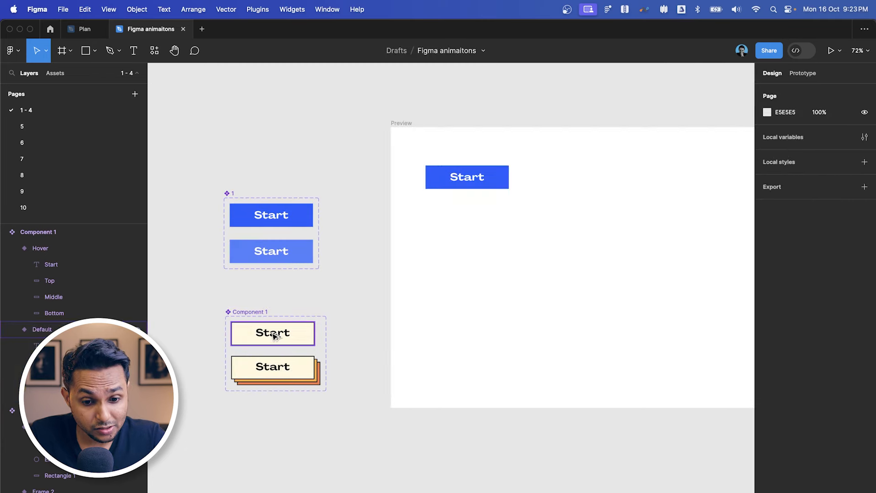
left_click_drag(274, 337, 482, 221)
scroll(534, 219, "right", 3)
left_click(830, 50)
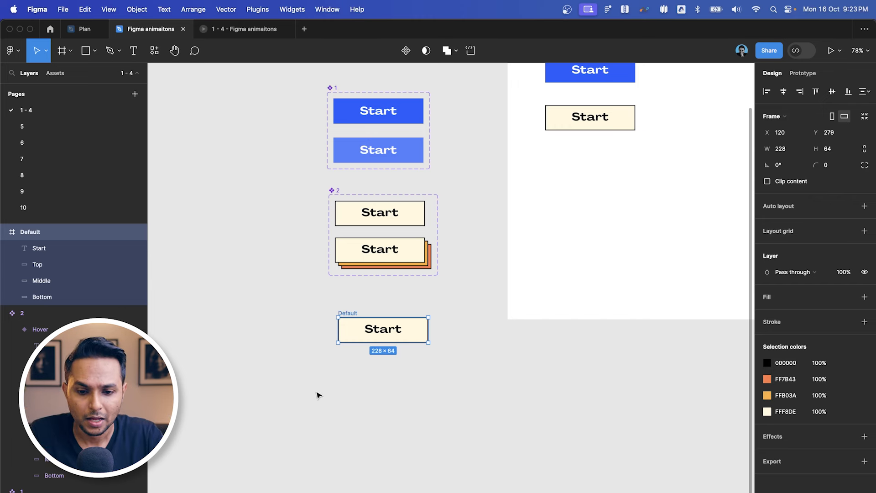
- Delete the Middle and Bottom rectangles from the separate Default frame below component set 2
scroll(318, 395, "up", 5)
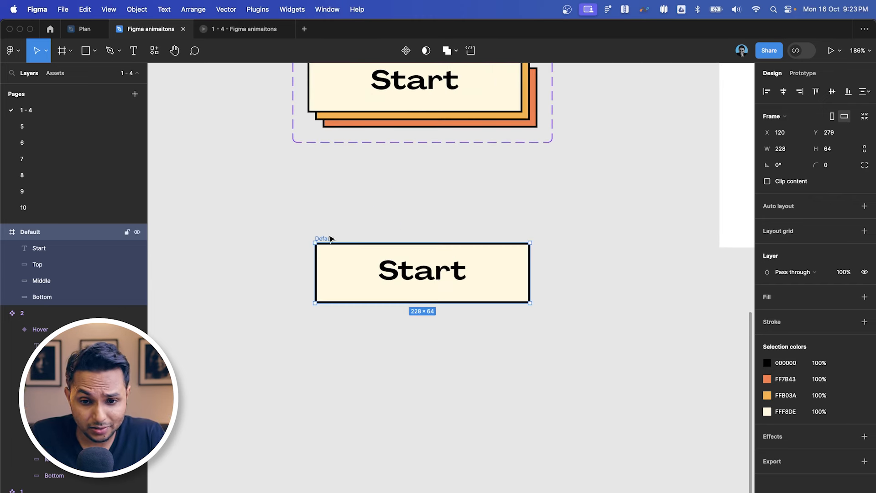
scroll(331, 238, "down", 3)
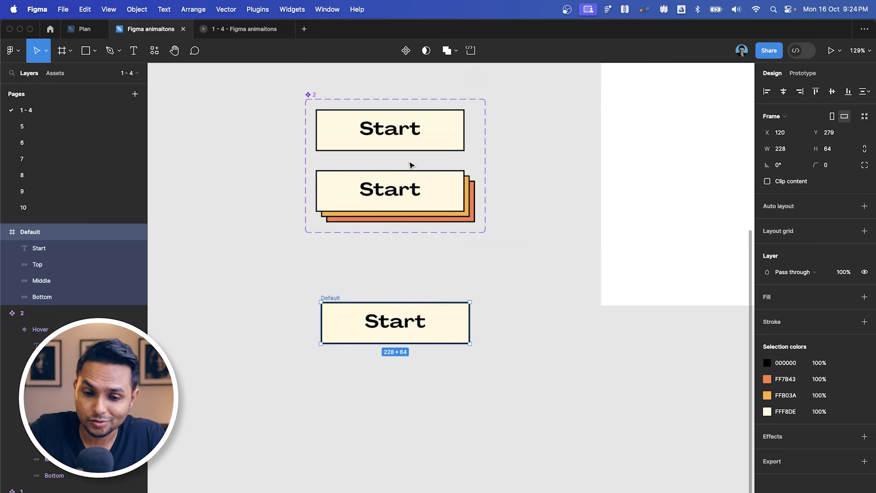
scroll(389, 279, "up", 6)
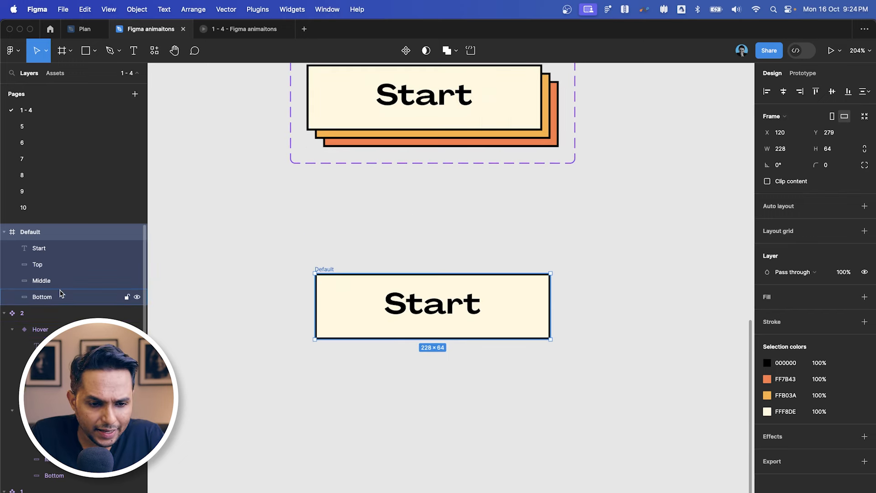
left_click(41, 280)
left_click(49, 297, "shift")
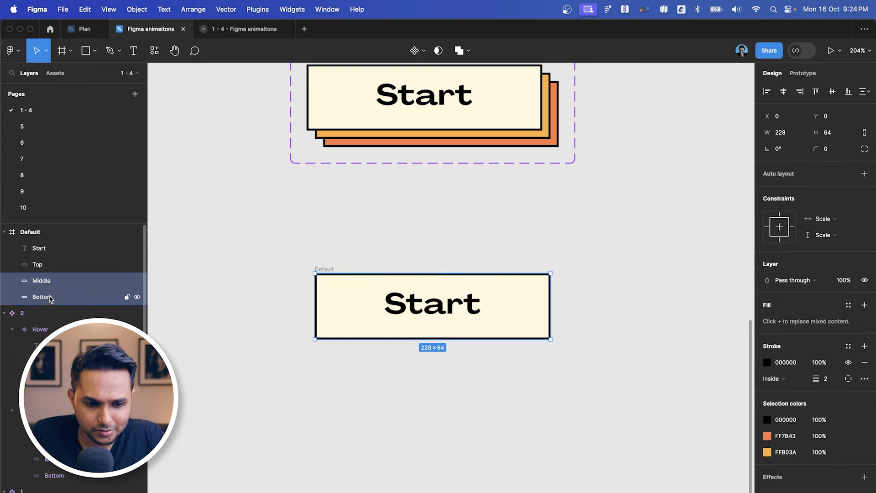
key("Delete")
- Rename the Top rectangle in the separate Default frame as BG
left_click(39, 264)
double_click(40, 266)
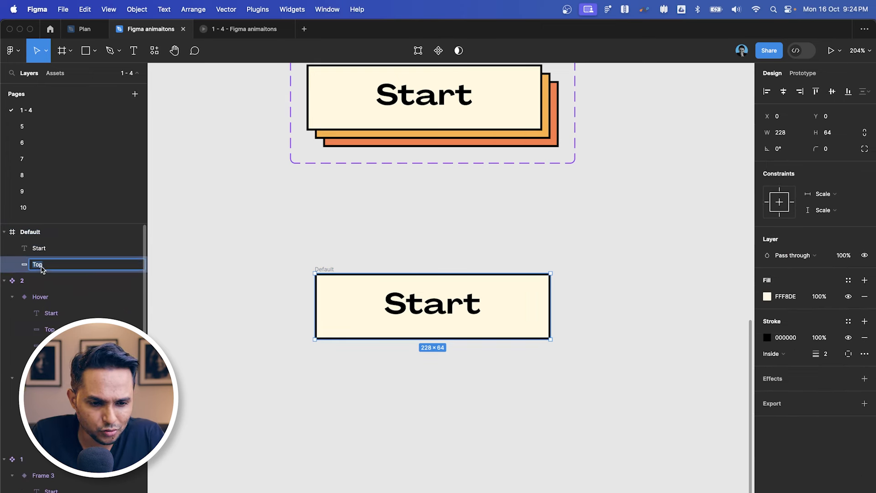
type("BG")
key("Return")
left_click(578, 201)
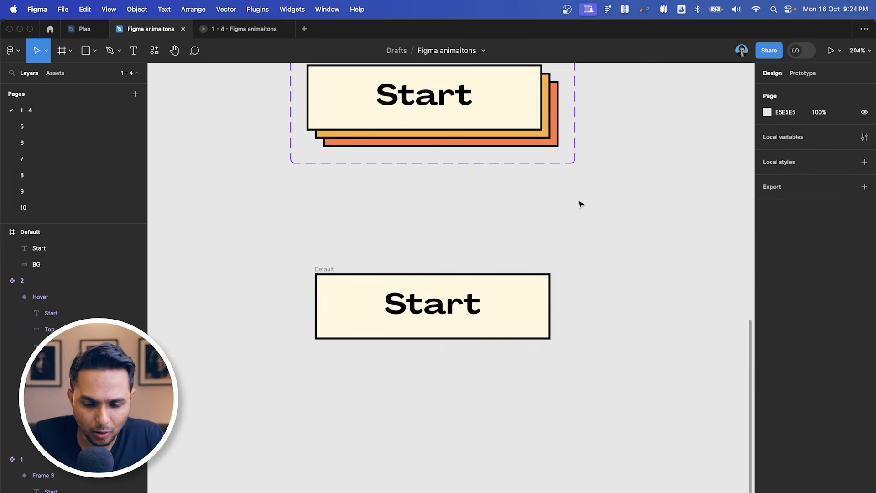
- Remove the black stroke from the BG rectangle
scroll(568, 255, "down", 2)
left_click(519, 273)
scroll(543, 273, "up", 5)
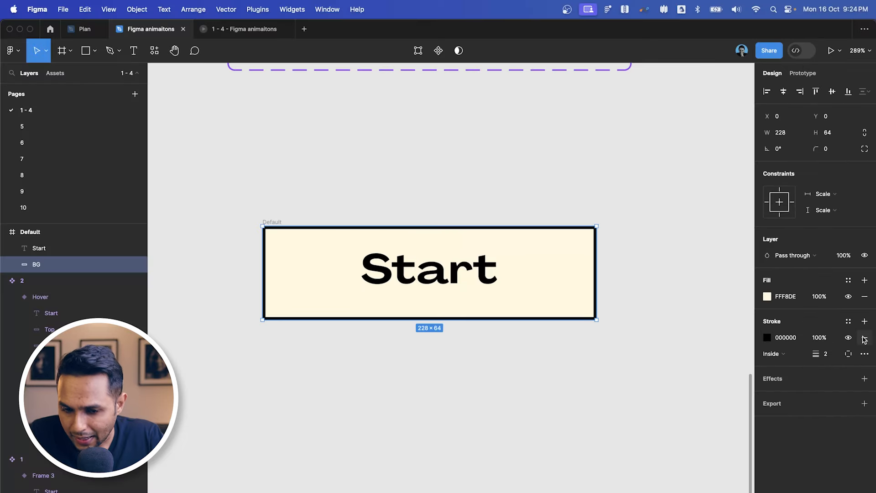
left_click(864, 338)
left_click(526, 408)
scroll(501, 379, "left", 3)
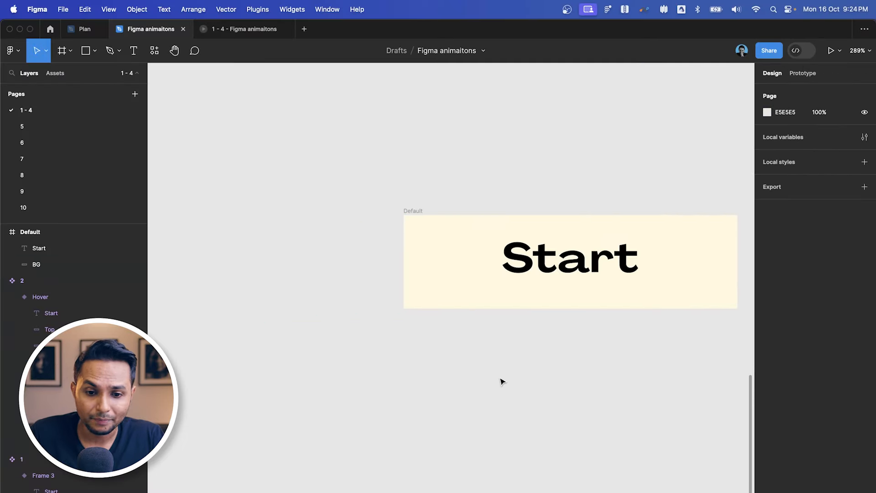
- Draw a thin vertical rectangle, 2 px wide and about 48 px high, in the Default frame's upper-left corner at X 0, Y 0
left_click(430, 272)
scroll(431, 272, "up", 5)
scroll(392, 241, "up", 5)
key("r")
left_click_drag(350, 177, 352, 360)
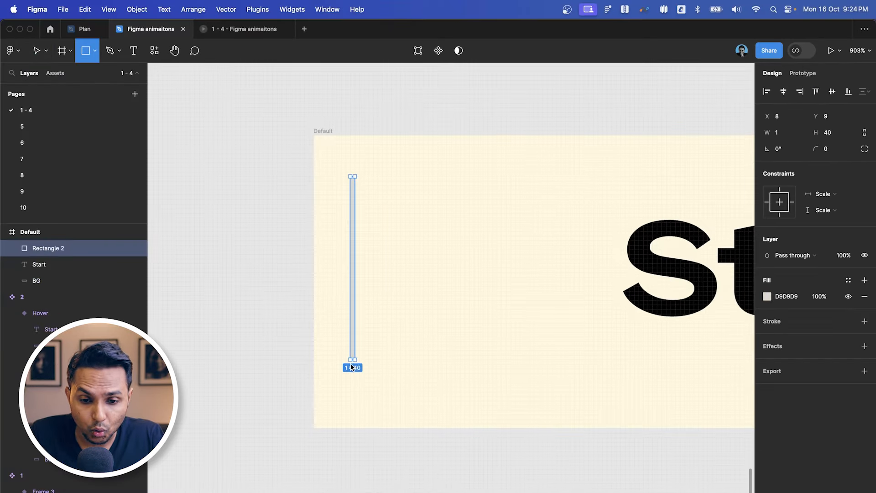
left_click_drag(357, 392, 360, 396)
left_click_drag(357, 213, 321, 171)
scroll(320, 171, "right", 2)
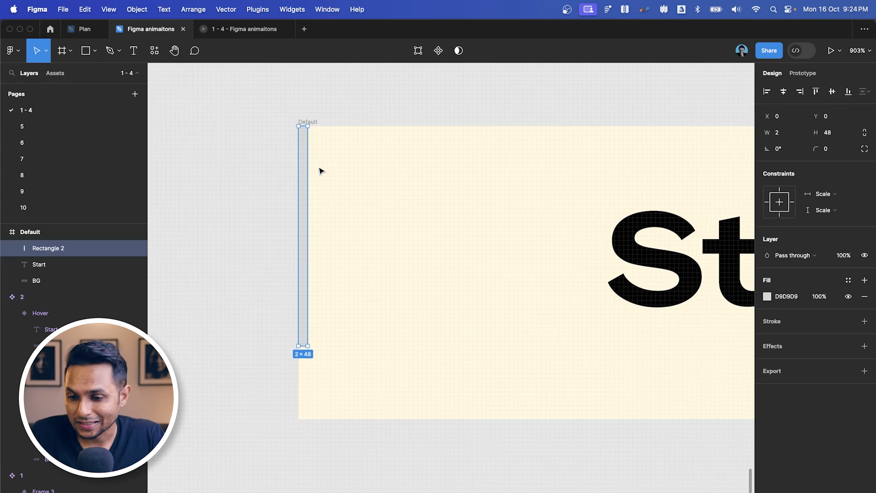
- Set the thin vertical rectangle's fill to black, 000000
left_click(767, 296)
type("000000")
key("Return")
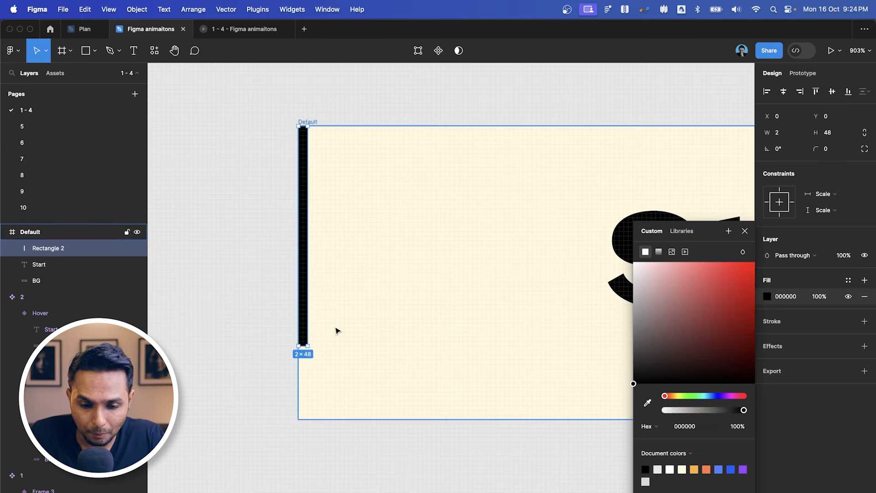
key("Escape")
- Extend the black vertical strip down to the frame's full height of 64 px
scroll(336, 329, "down", 2)
key("Escape")
left_click(318, 293)
left_click_drag(319, 294, 319, 365)
key("super+z")
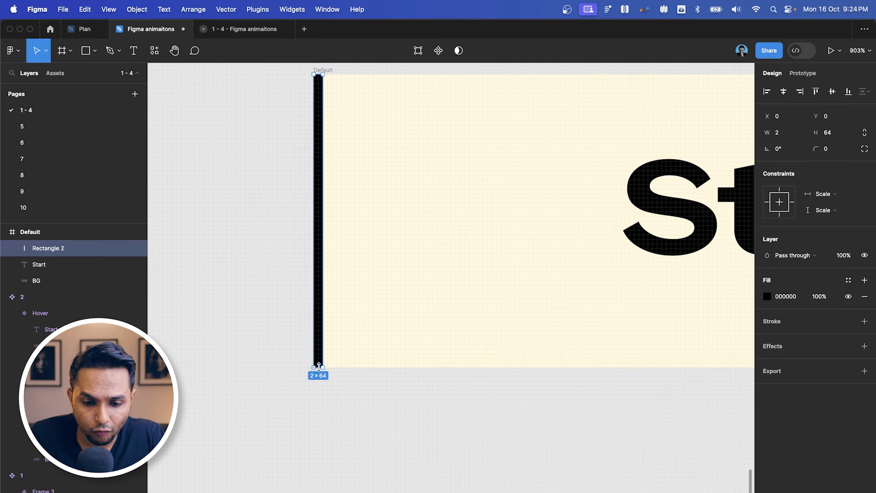
- Duplicate the vertical strip and reshape the copy into a horizontal bar about 58 px wide and 2 px high at X 0, Y 62
scroll(319, 366, "down", 5, "ctrl")
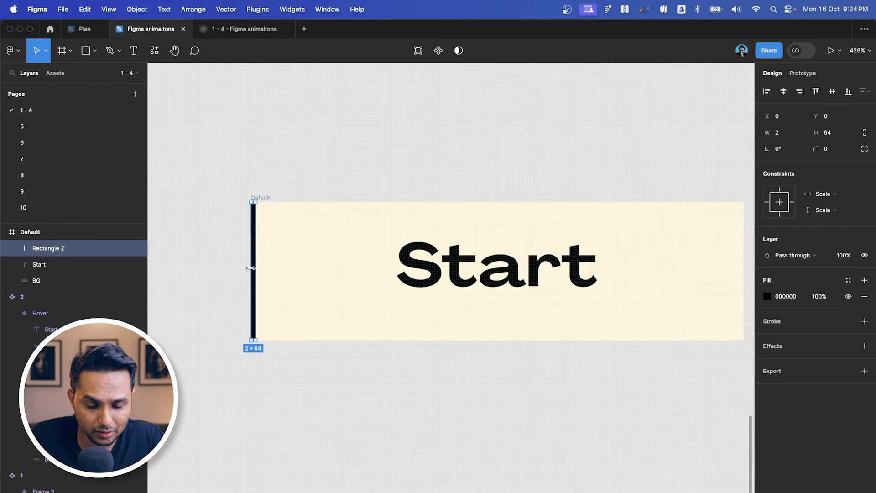
scroll(250, 268, "up", 3, "ctrl")
left_click_drag(255, 273, 288, 259, "alt")
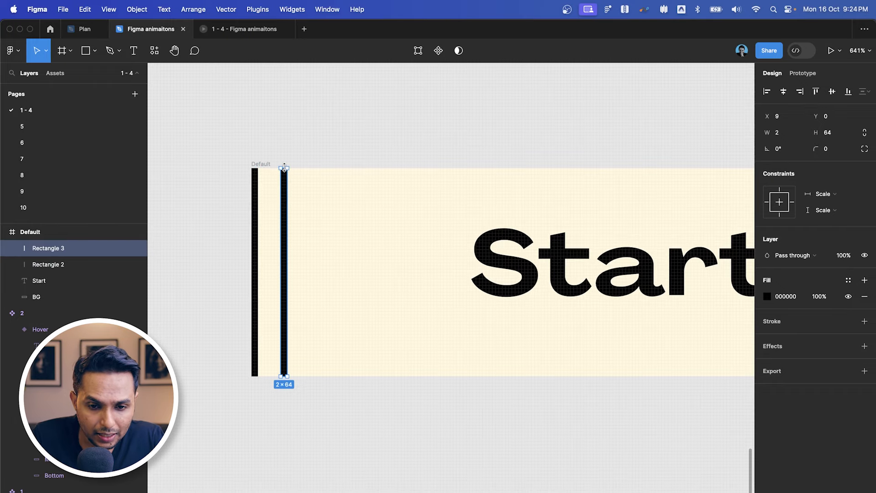
left_click_drag(287, 169, 283, 365)
scroll(283, 365, "up", 5)
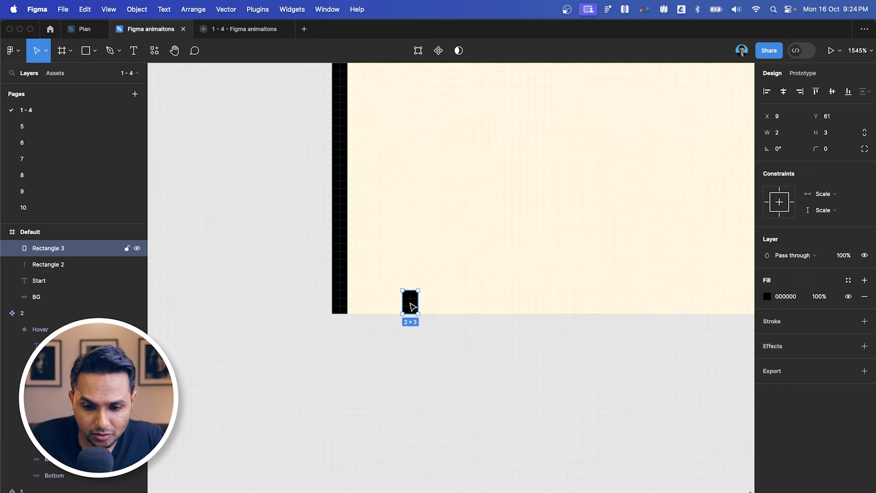
left_click_drag(412, 298, 593, 302)
scroll(345, 307, "down", 3)
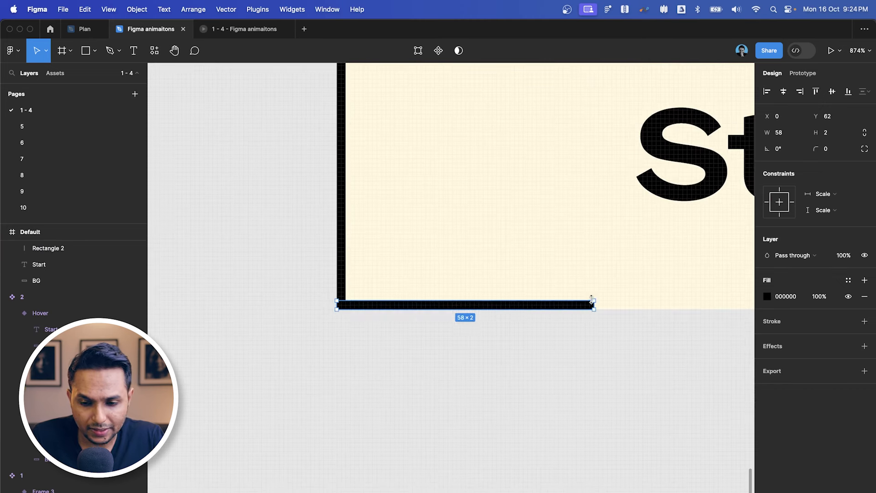
- Widen the black bar along the button's bottom edge to the full 228 px
scroll(593, 303, "down", 4)
scroll(593, 303, "right", 3)
scroll(342, 364, "up", 2)
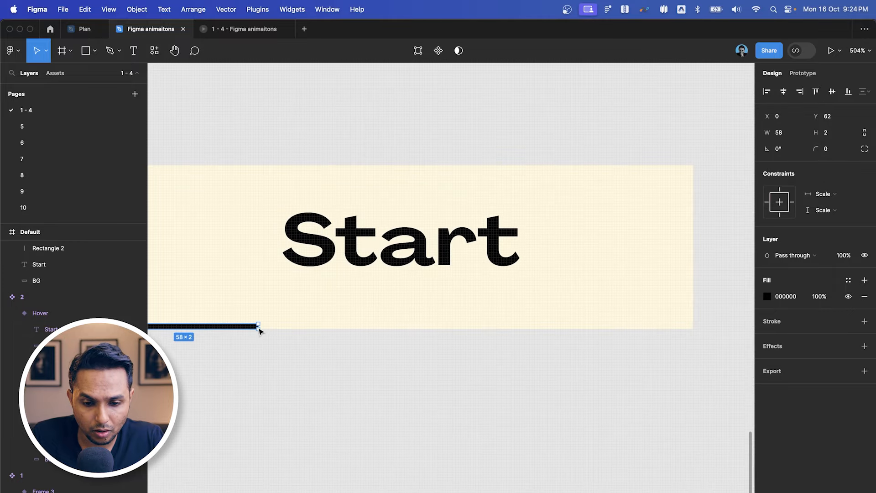
left_click_drag(259, 325, 694, 308)
scroll(520, 360, "down", 2)
scroll(520, 360, "left", 2)
scroll(520, 360, "right", 3)
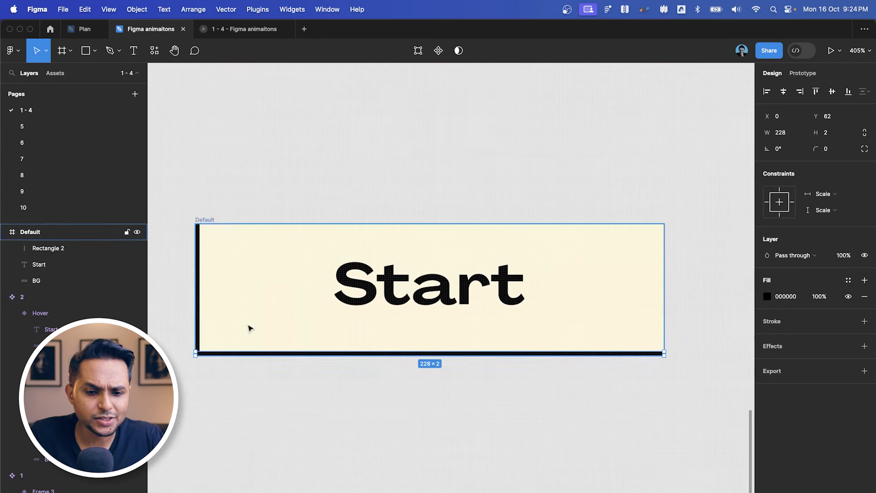
- Duplicate the left vertical strip onto the button's right edge at X 226, Y 0
left_click(200, 291)
left_click_drag(201, 296, 663, 292)
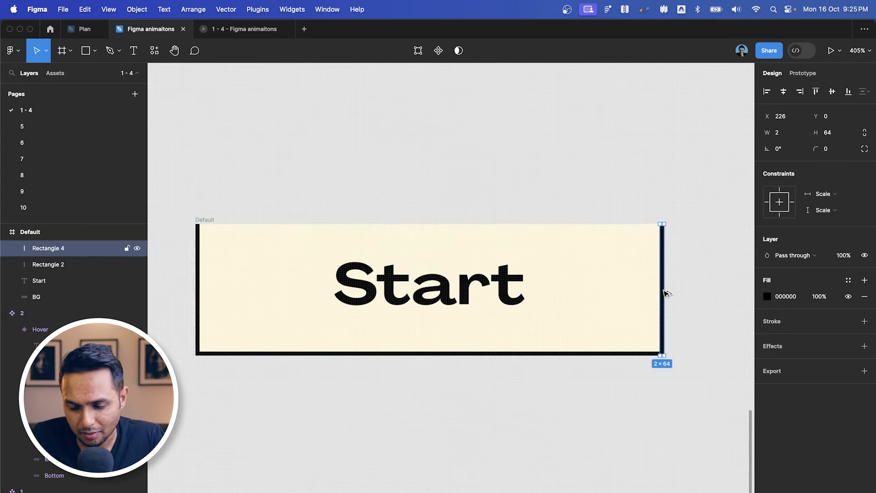
- Duplicate the horizontal strip at the button's bottom edge onto its top edge to close the black border
left_click(543, 353)
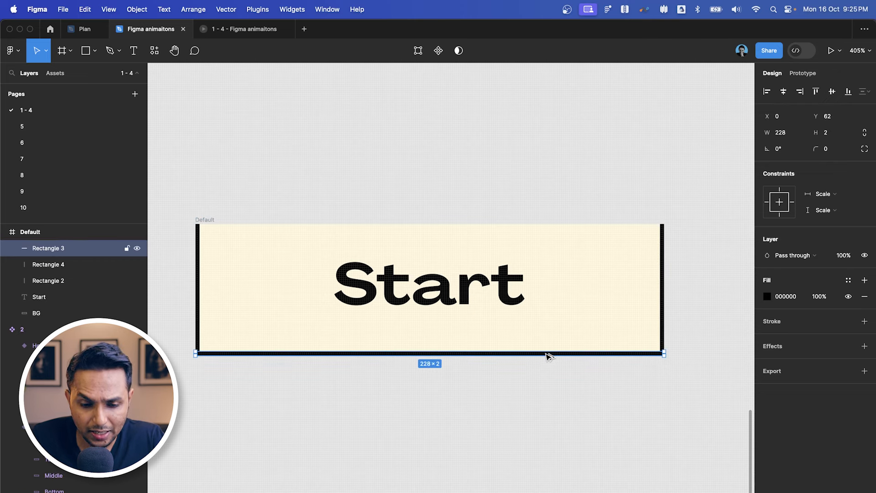
left_click_drag(549, 355, 555, 226)
left_click(586, 158)
scroll(585, 158, "down", 3)
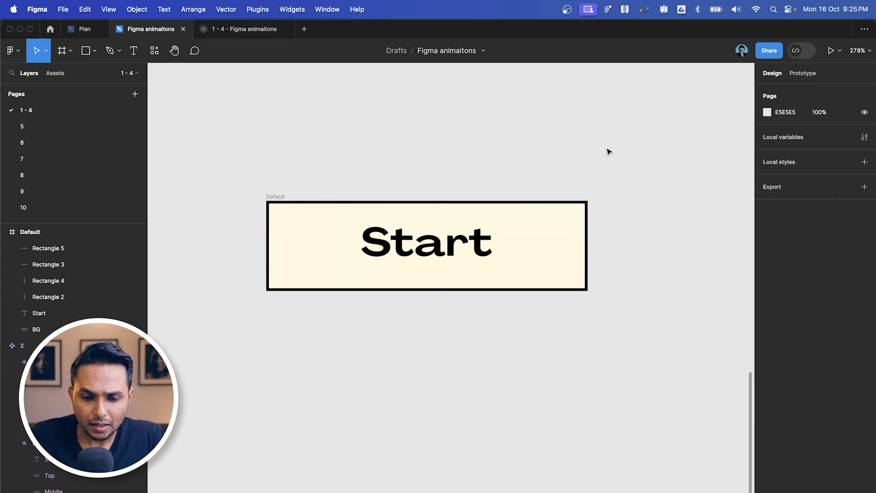
- Duplicate the Default button frame directly below itself and rename the copy Hover
left_click(284, 196)
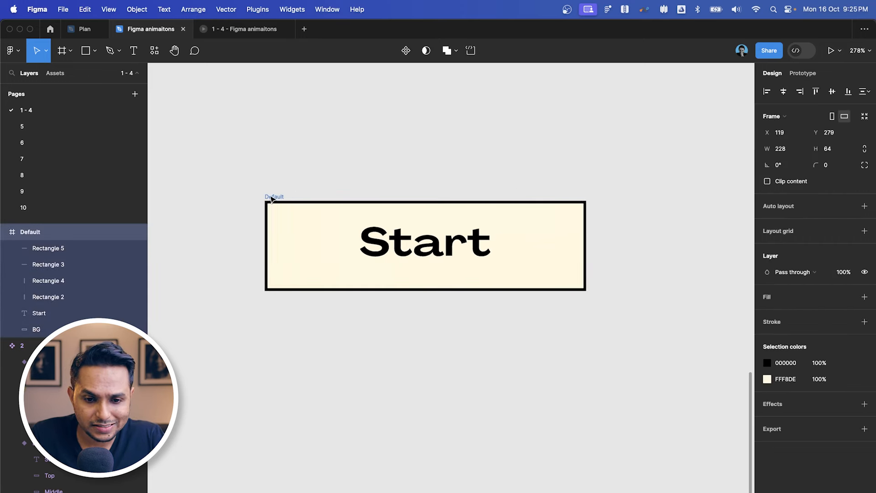
scroll(403, 164, "down", 3)
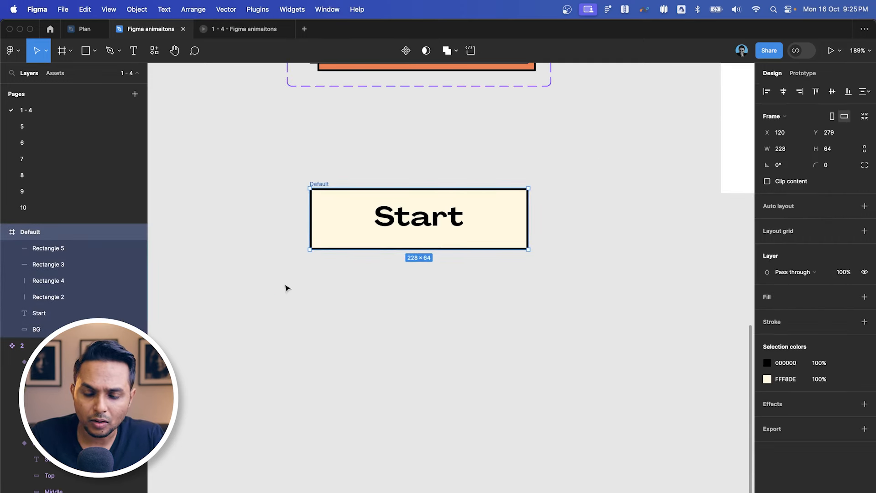
left_click_drag(324, 184, 325, 279, "alt")
double_click(40, 237)
type("Hover")
key("Return")
key("Escape")
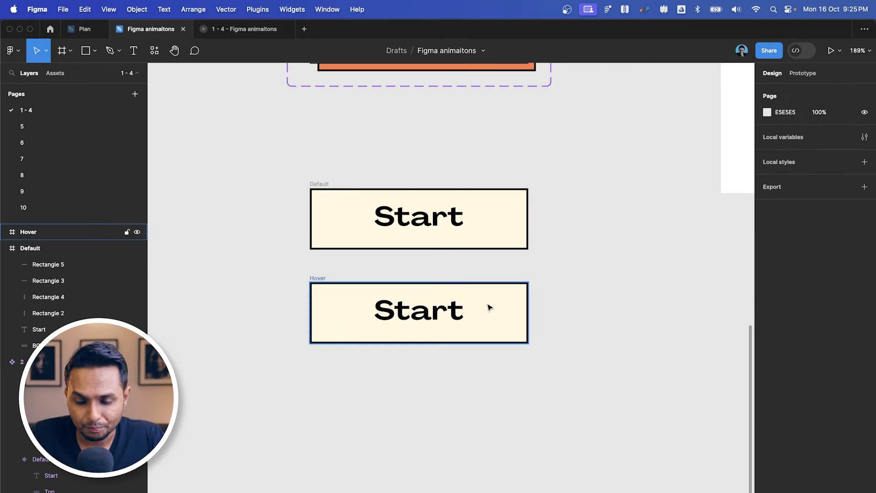
- Fill the Default frame's background with orange FFB03A sampled from the middle layer of the stacked button above
scroll(517, 158, "down", 2)
scroll(516, 160, "up", 4)
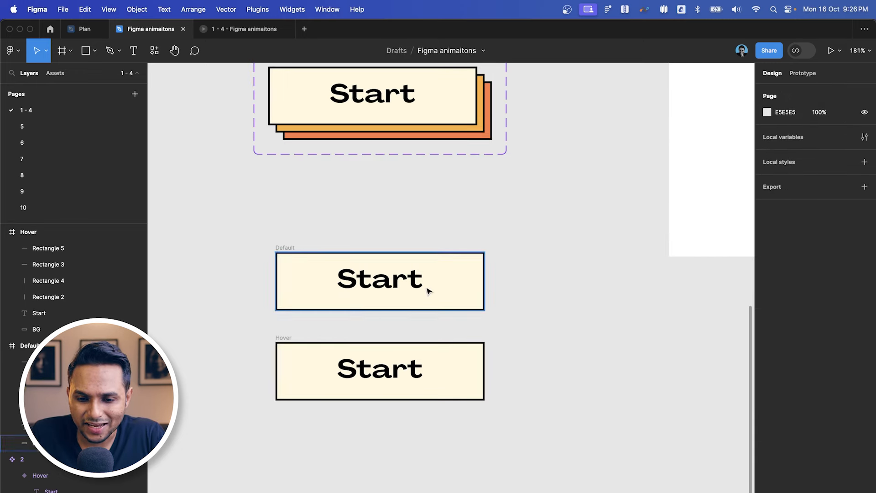
left_click(448, 286)
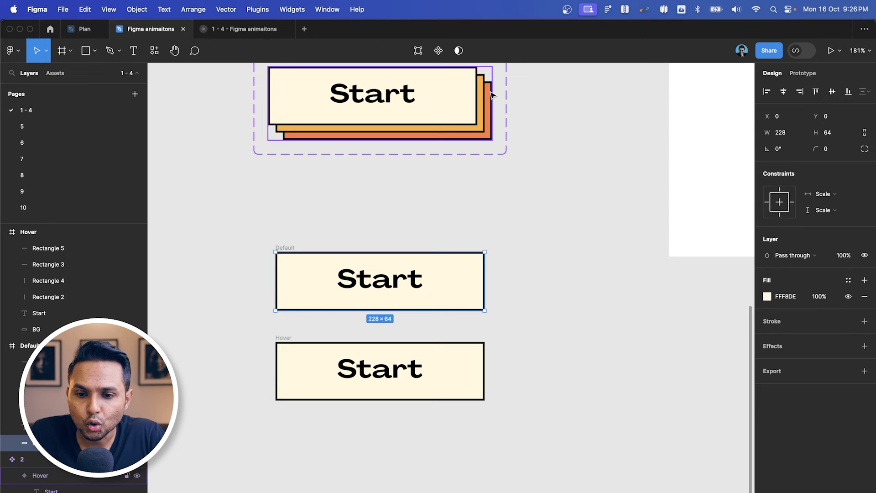
scroll(487, 93, "up", 3)
scroll(461, 160, "down", 3)
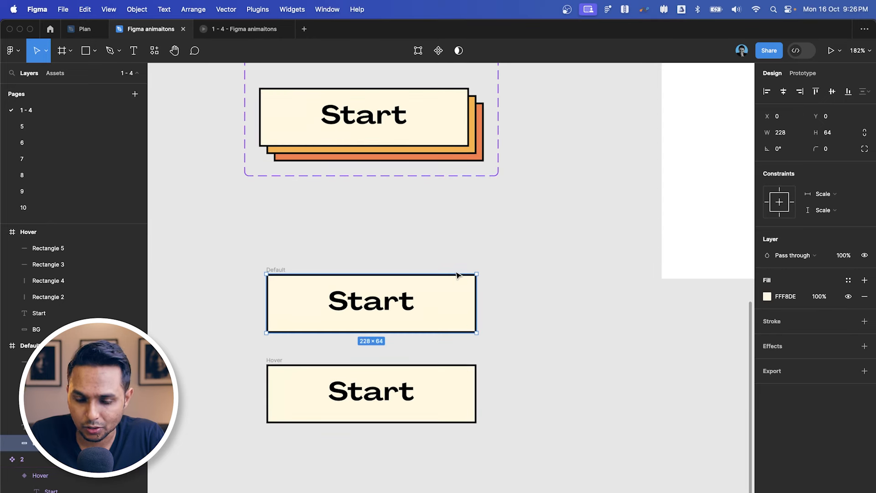
key("i")
left_click(475, 116)
left_click(565, 272)
scroll(574, 260, "down", 3)
scroll(574, 260, "left", 2)
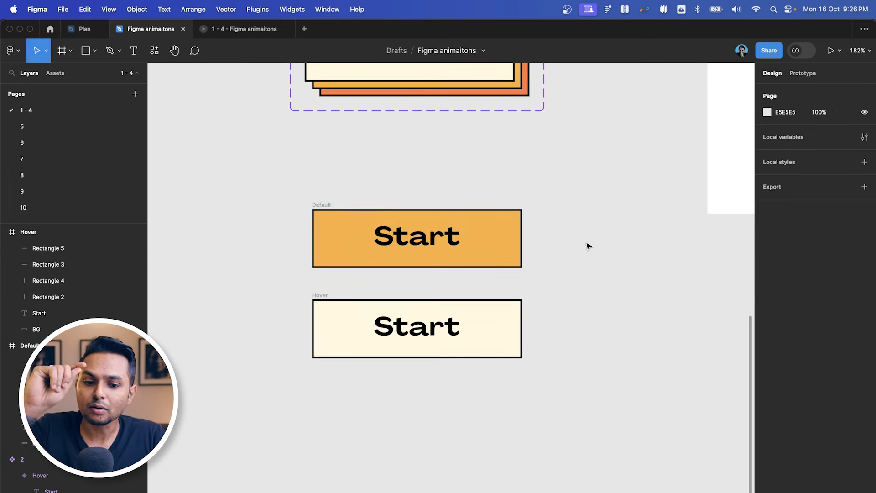
scroll(326, 196, "up", 5)
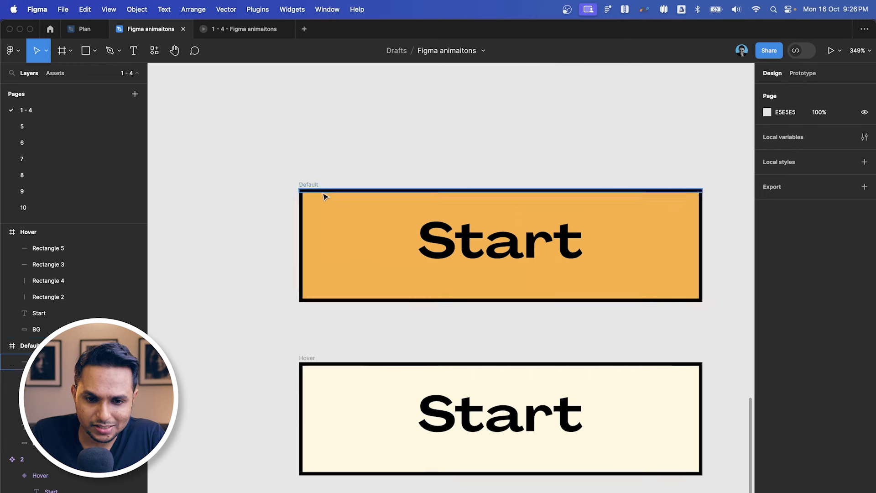
left_click(327, 192)
scroll(326, 189, "down", 3)
left_click(556, 138)
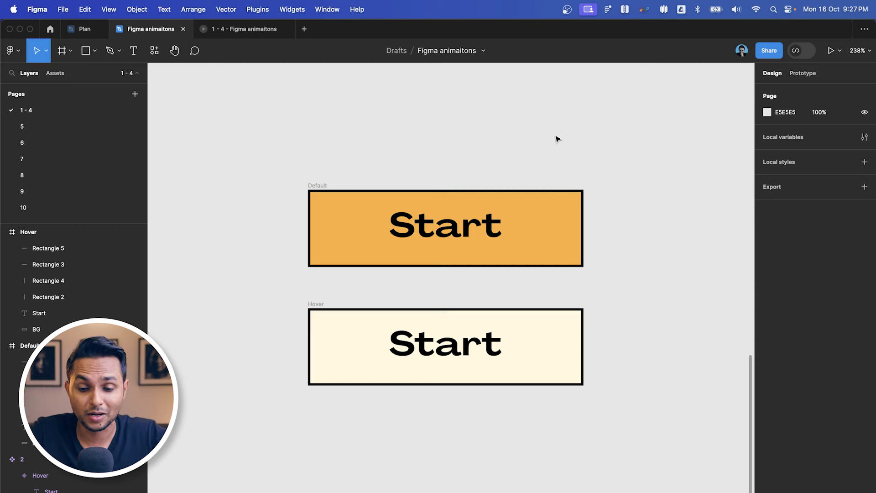
scroll(519, 184, "up", 5)
left_click(504, 204)
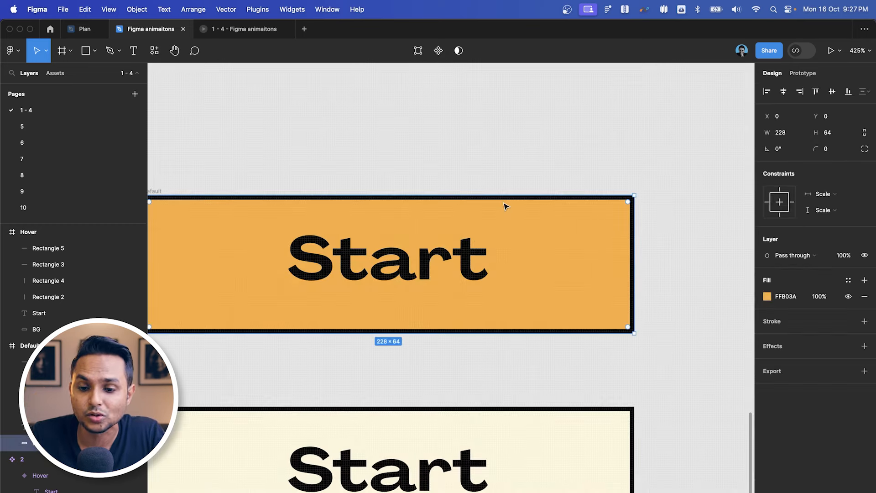
scroll(506, 203, "down", 4)
scroll(506, 203, "left", 1)
left_click(551, 142)
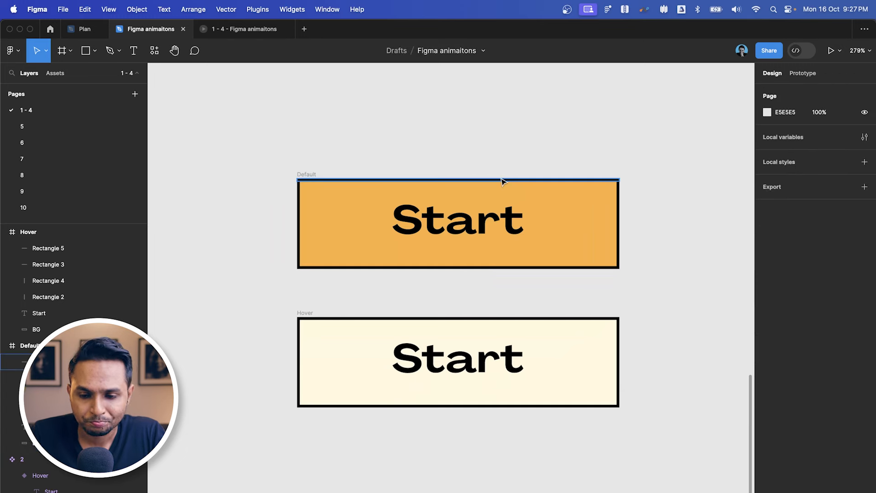
scroll(505, 181, "up", 1)
scroll(410, 165, "right", 2)
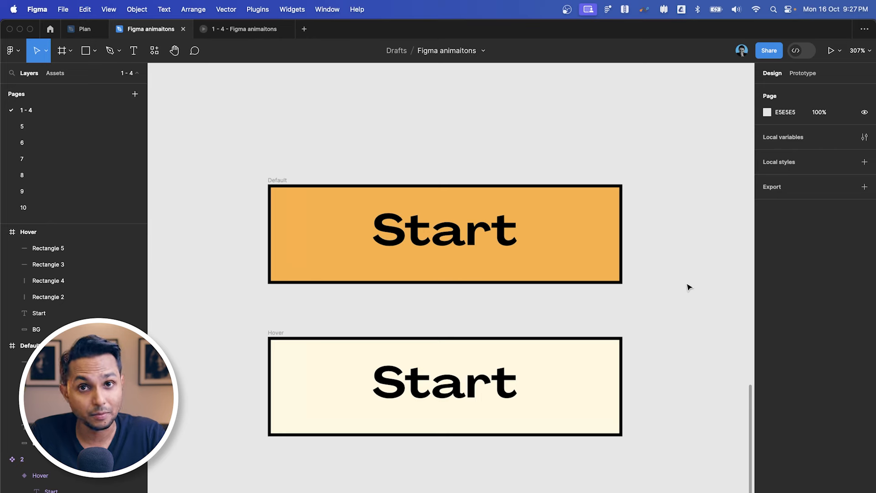
- Shrink the Default button's top strip toward its left end into a 2 × 2 px square at X 0, Y 0
left_click(498, 184)
scroll(503, 186, "up", 3)
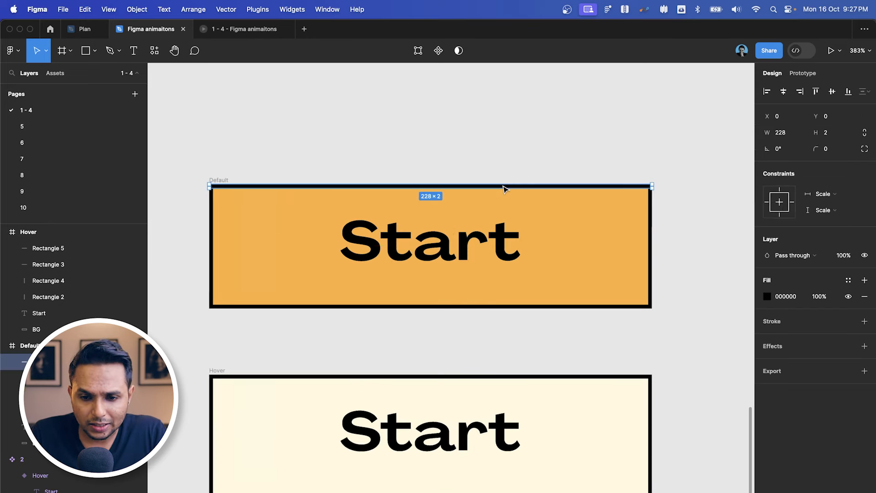
scroll(456, 182, "down", 2)
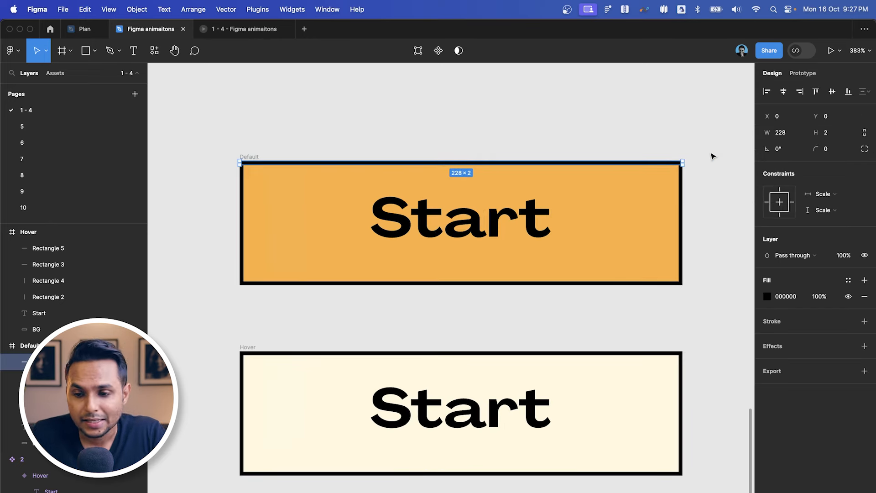
scroll(683, 165, "up", 4)
scroll(685, 170, "down", 2)
scroll(693, 168, "left", 2)
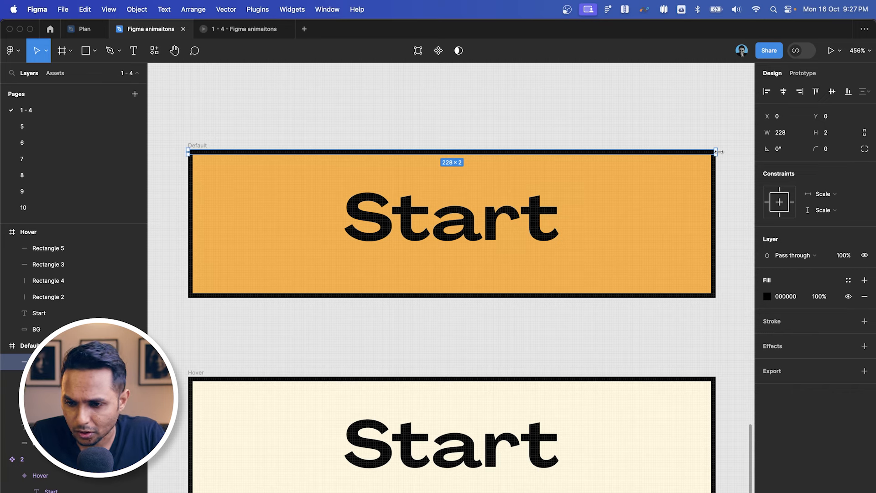
left_click_drag(718, 151, 213, 152)
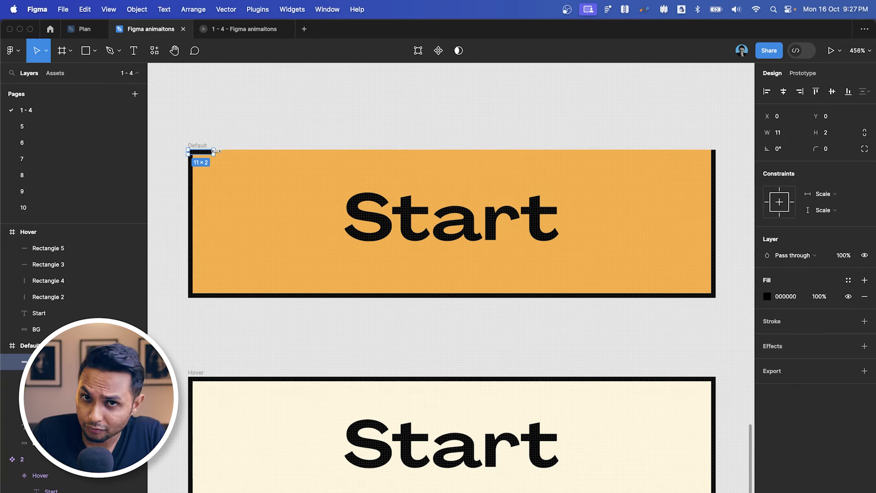
scroll(215, 153, "up", 3)
scroll(218, 156, "up", 5)
left_click_drag(460, 210, 342, 210)
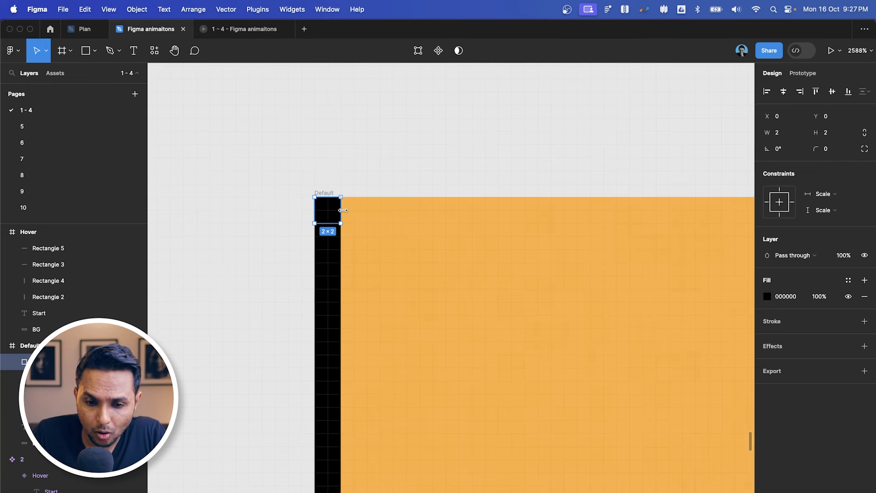
- Shorten the Default button's left strip upward to a 2 × 2 px square at X 0, Y 0
scroll(318, 204, "down", 6)
scroll(320, 219, "up", 3)
scroll(319, 219, "right", 2)
left_click(292, 318)
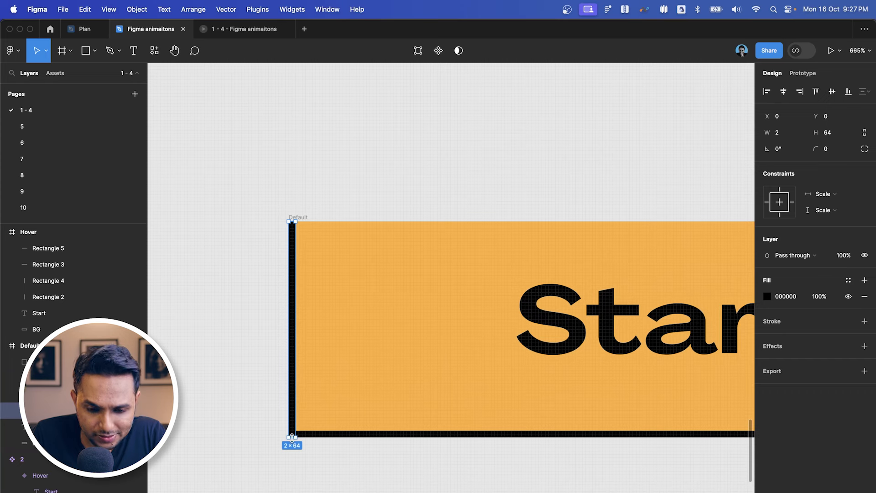
left_click_drag(292, 437, 292, 243)
scroll(292, 248, "up", 6)
scroll(294, 246, "up", 5)
scroll(295, 246, "left", 1)
left_click_drag(322, 372, 325, 272)
scroll(325, 270, "down", 10)
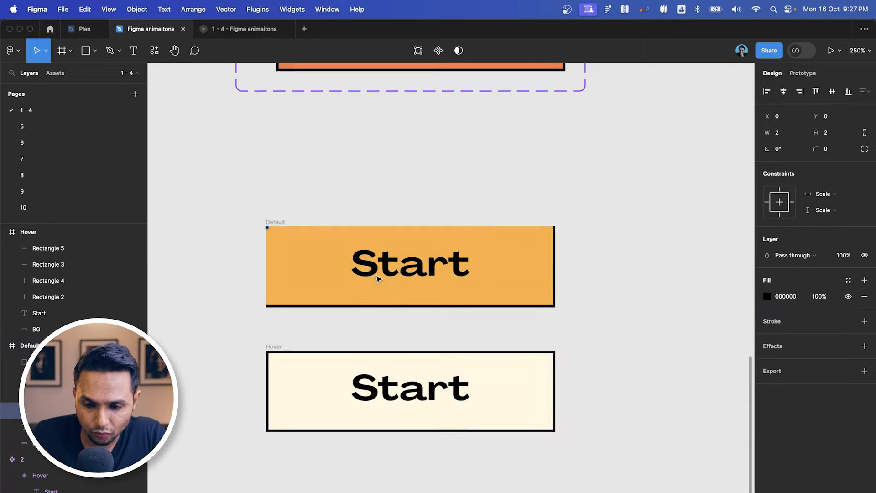
- Shrink the Default button's bottom strip toward its right end into a 2 × 2 px square at X 226, Y 62
left_click(290, 301)
scroll(289, 301, "up", 1)
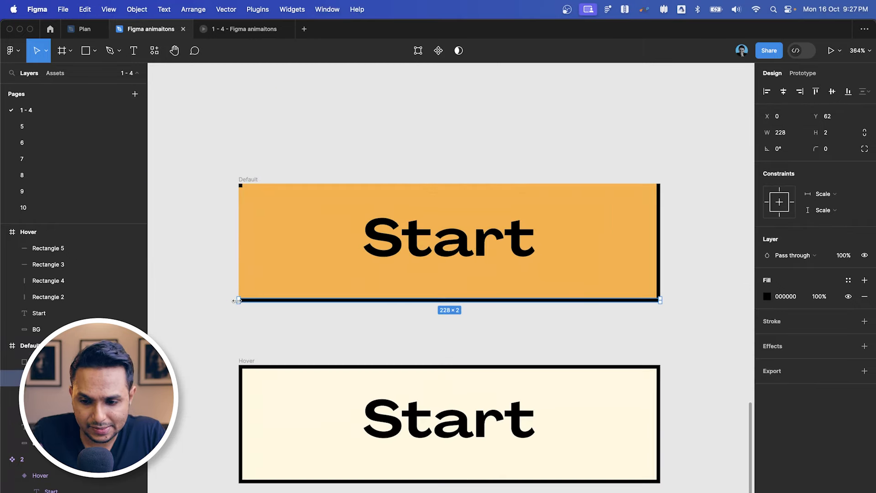
left_click_drag(236, 300, 639, 300)
scroll(643, 297, "up", 3)
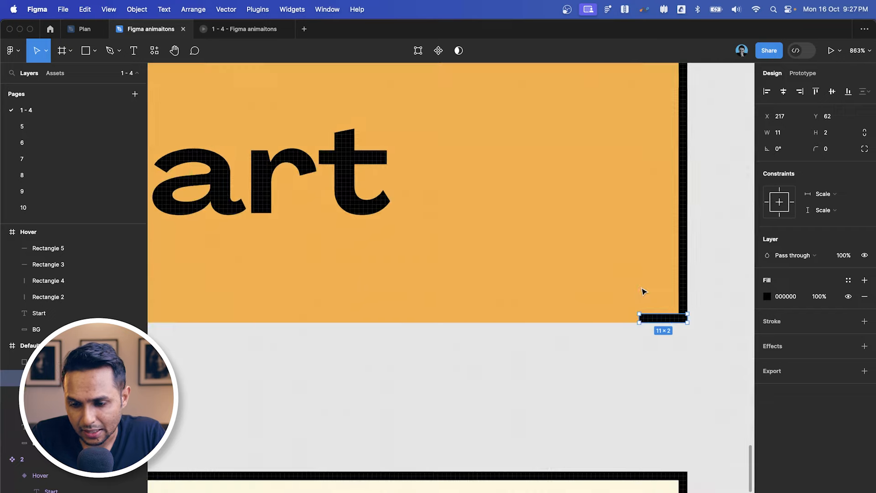
scroll(547, 296, "right", 4)
scroll(452, 308, "up", 3)
left_click_drag(476, 281, 521, 281)
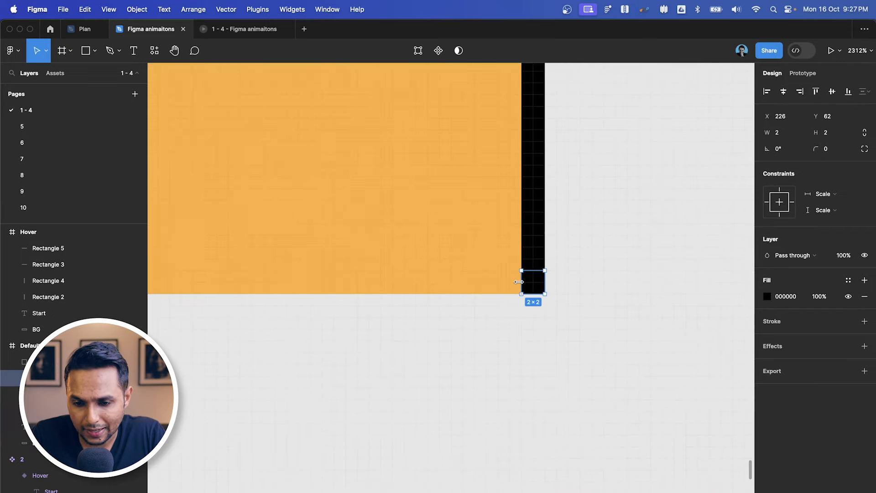
- Shorten the Default button's right strip downward to a 2 × 2 px square at X 226, Y 62
scroll(520, 283, "down", 5)
left_click_drag(483, 176, 497, 348)
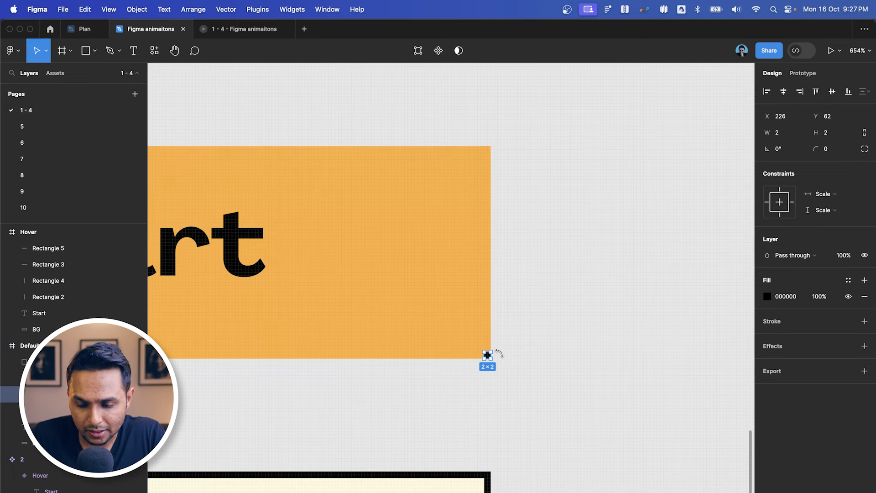
scroll(499, 353, "up", 4)
scroll(464, 377, "down", 5)
left_click(466, 379)
scroll(467, 380, "left", 6)
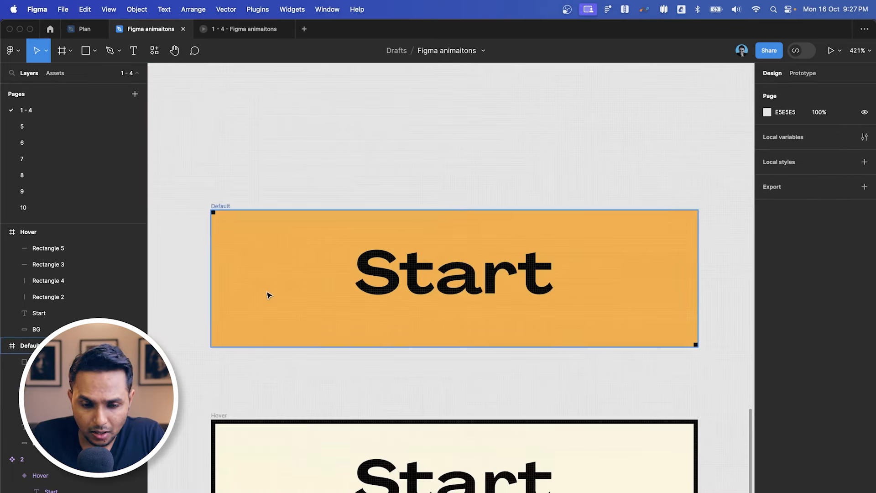
- Recolor the black square in the Default button's upper-left corner with the background orange FFB03A
scroll(347, 276, "up", 1)
scroll(346, 276, "up", 3)
left_click(251, 174)
scroll(251, 175, "down", 2)
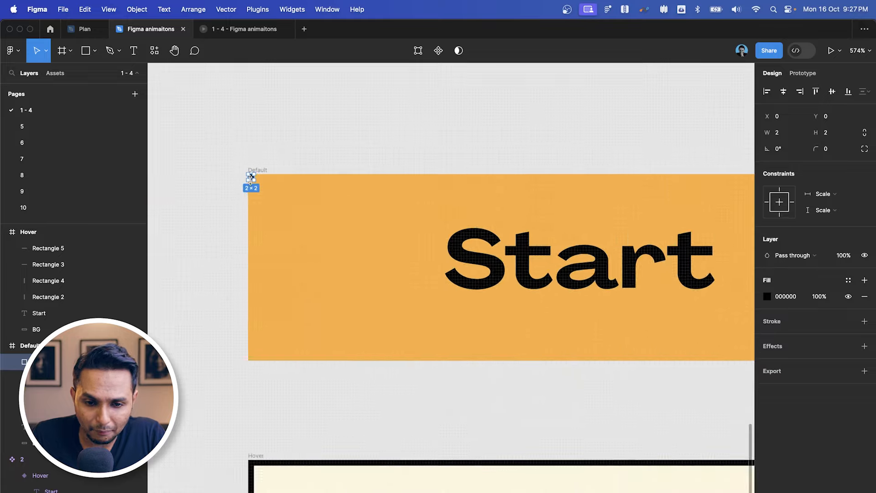
scroll(654, 292, "right", 5)
scroll(580, 330, "left", 3)
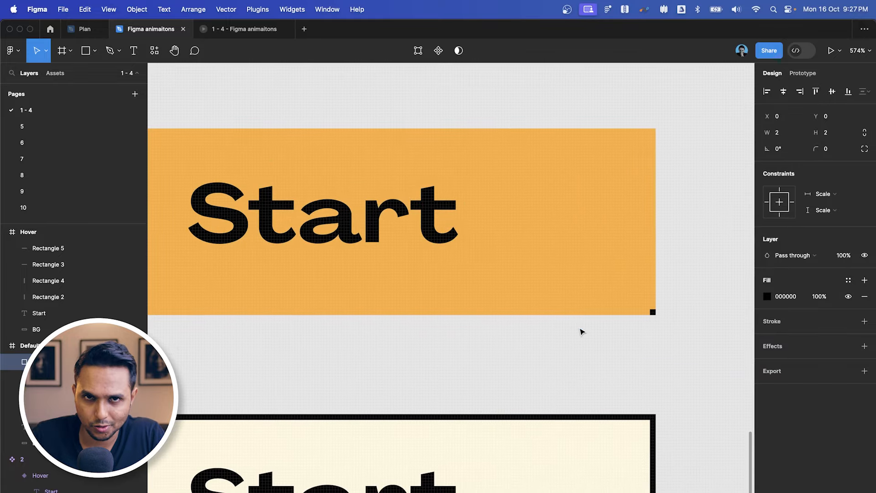
scroll(581, 331, "left", 6)
scroll(315, 192, "up", 3)
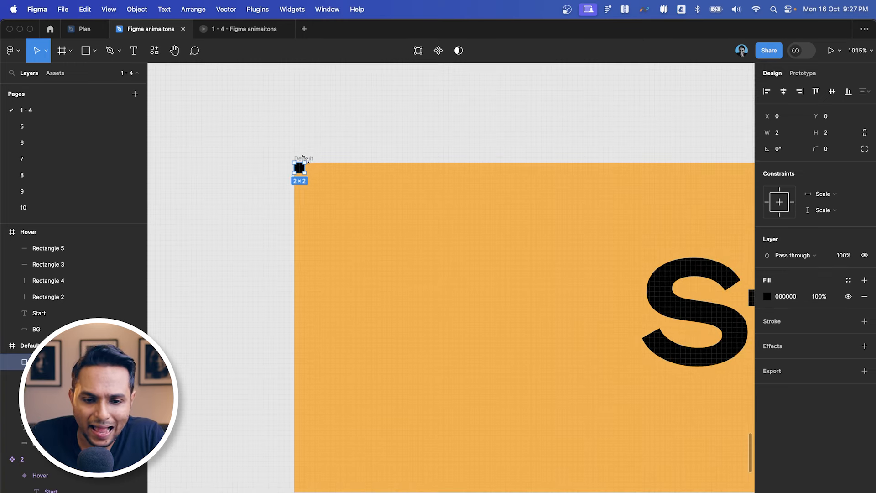
key("i")
left_click(336, 186)
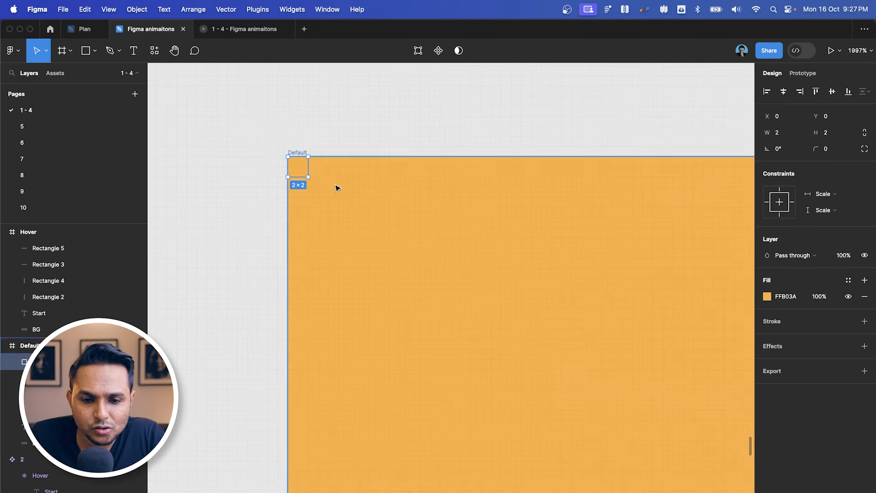
- Recolor the black square in the Default button's lower-right corner with the orange sampled from the background
scroll(336, 188, "down", 8)
scroll(339, 199, "right", 6)
left_click(538, 179)
scroll(539, 180, "up", 4)
left_click(527, 143)
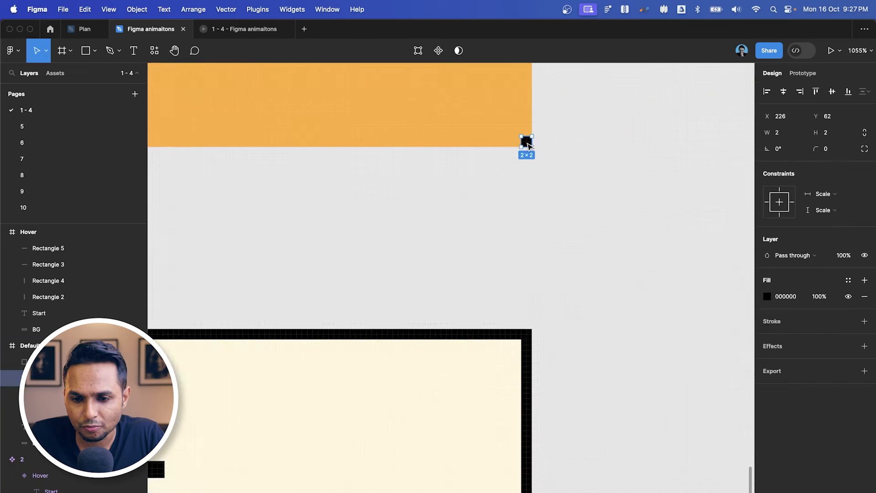
scroll(528, 147, "up", 6)
key("i")
left_click(507, 180)
scroll(505, 184, "down", 6)
left_click(565, 160)
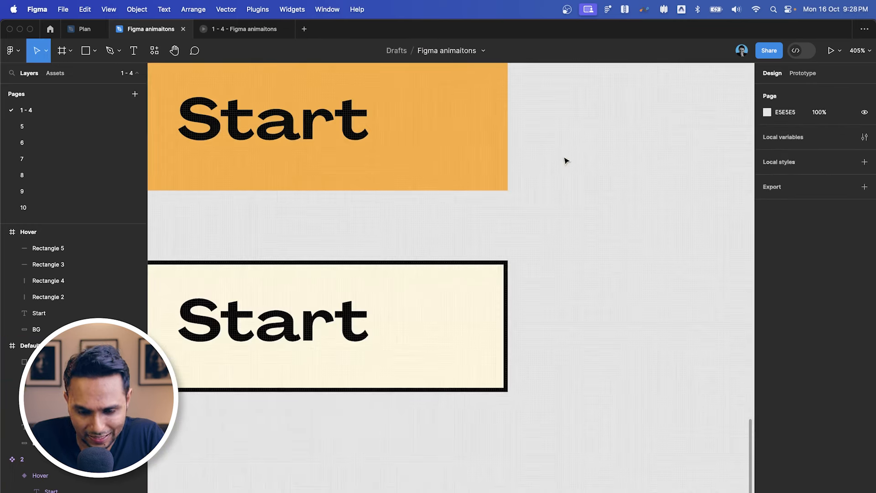
- Combine the third button's Default and Hover frames into a component set
scroll(566, 161, "down", 3)
scroll(565, 161, "up", 2)
scroll(565, 160, "left", 1)
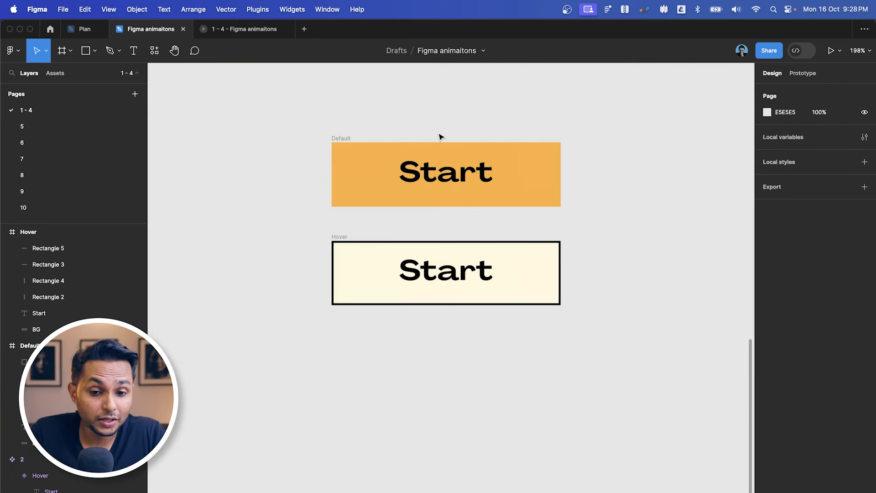
left_click_drag(610, 111, 240, 372)
scroll(240, 371, "up", 2)
scroll(240, 372, "right", 1)
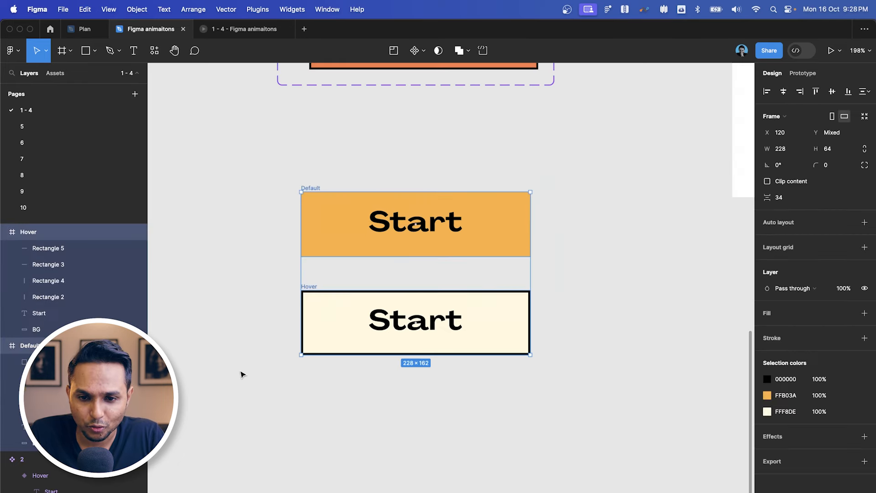
left_click(423, 54)
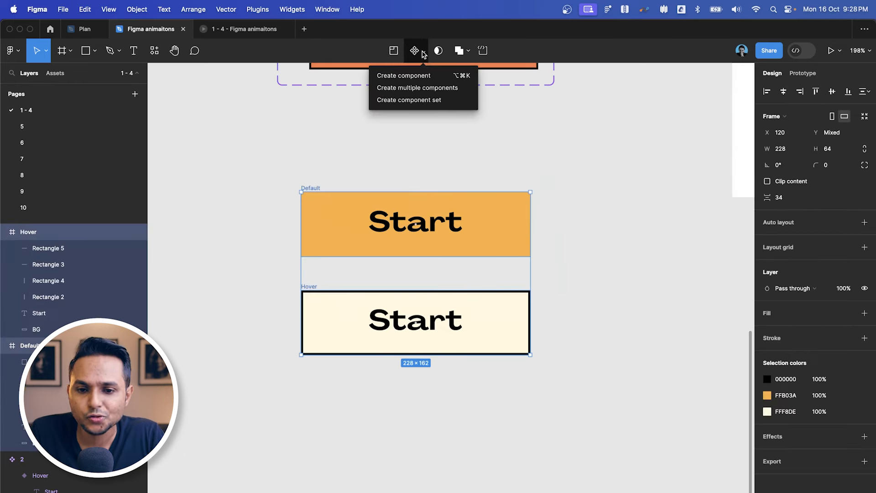
left_click(436, 105)
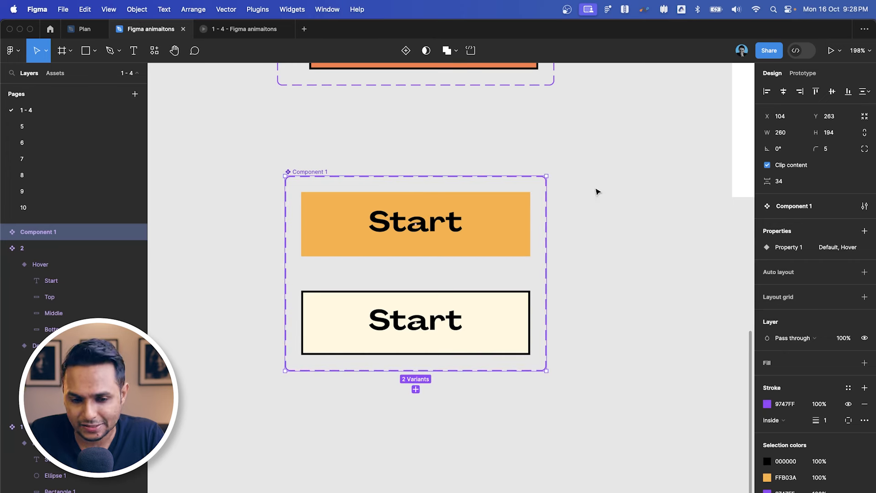
- Add a While hovering interaction to the orange Default variant that changes Property 1 to Hover
scroll(325, 164, "down", 3)
scroll(325, 166, "up", 1)
scroll(325, 166, "right", 1)
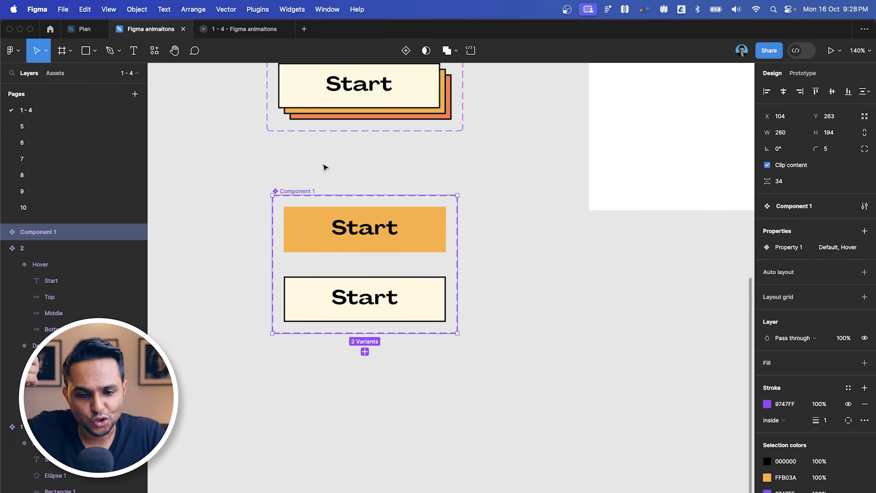
left_click(802, 73)
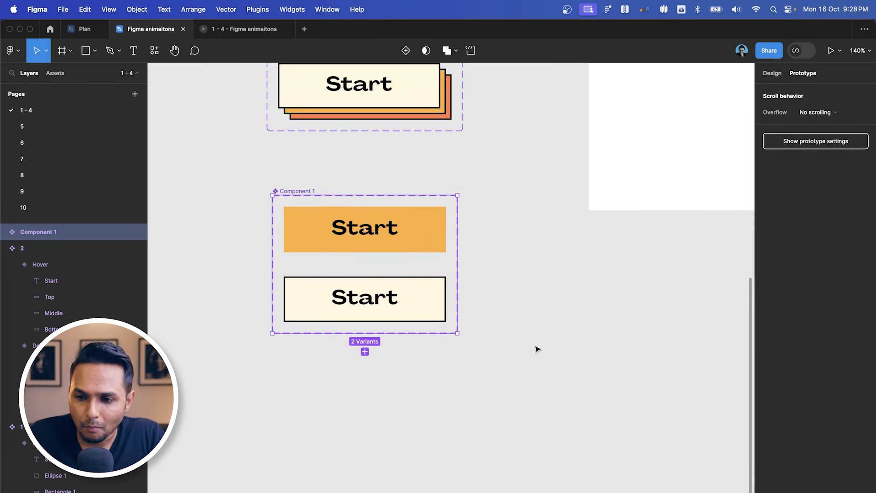
scroll(373, 282, "up", 2)
left_click(373, 282)
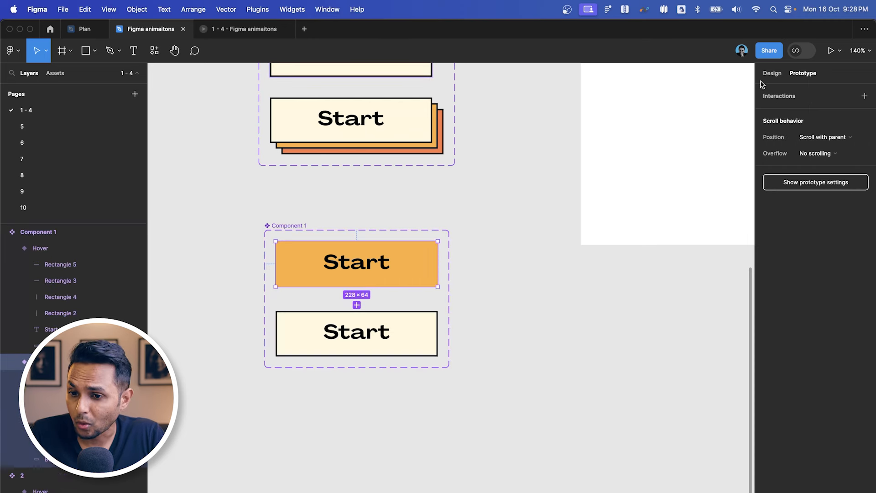
left_click(795, 97)
left_click(666, 111)
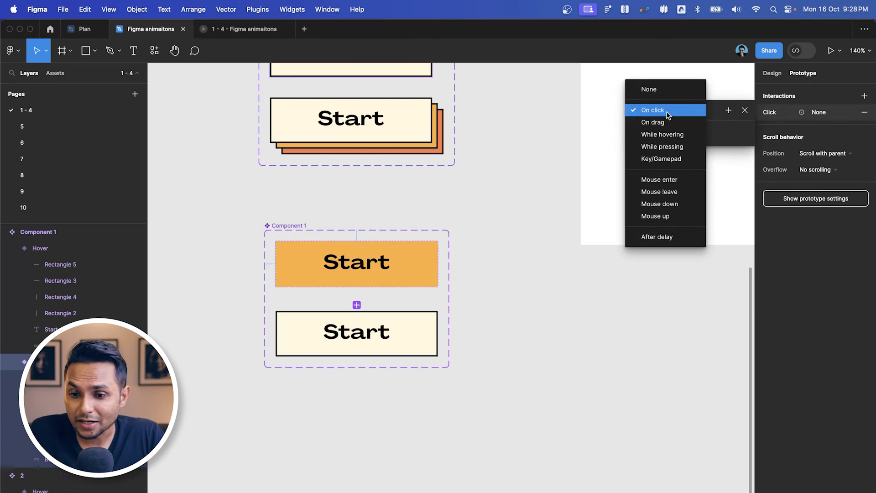
left_click(676, 133)
left_click(676, 134)
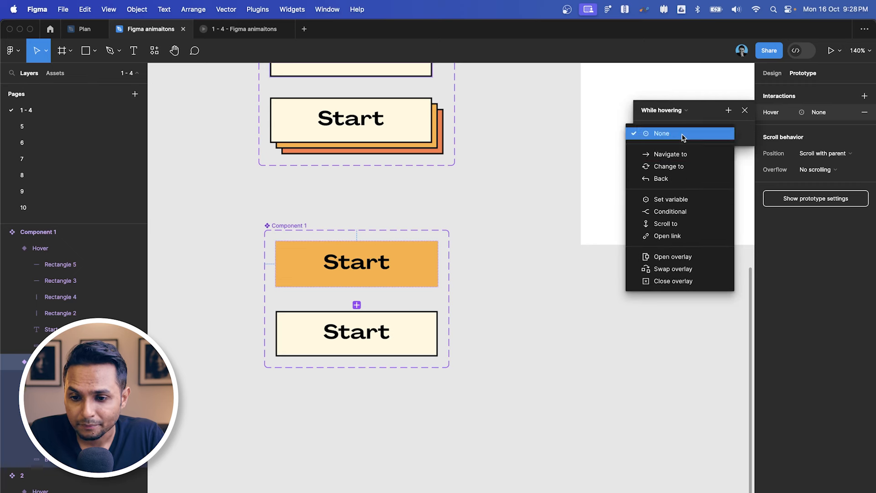
left_click(667, 167)
left_click(719, 151)
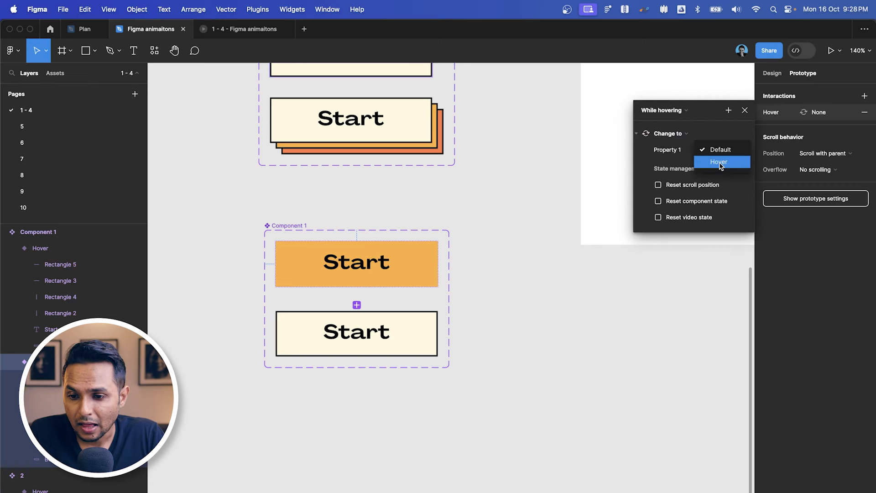
left_click(720, 166)
- Set the hover transition to Smart animate with Ease out and a duration of 200 ms
left_click(678, 168)
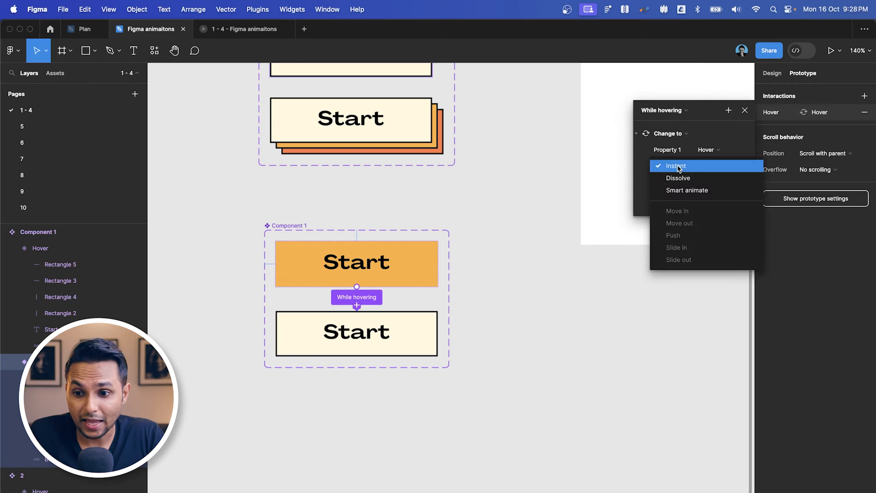
left_click(695, 190)
left_click(722, 183)
type("200")
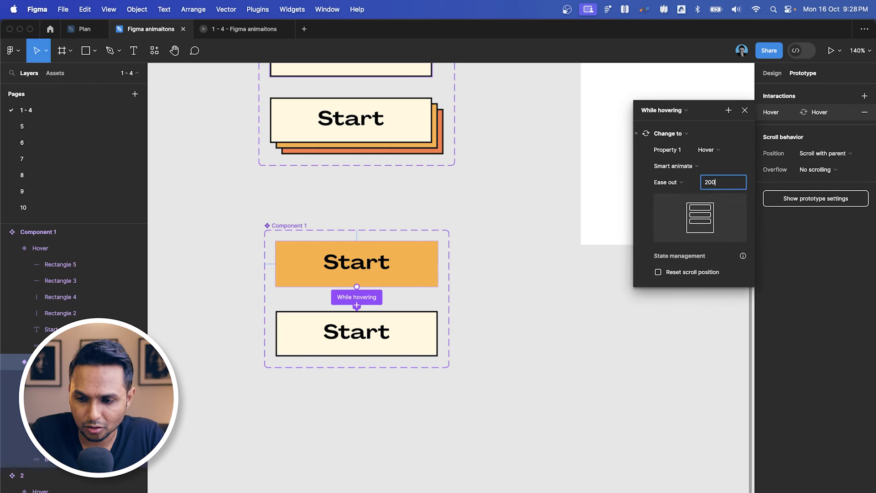
key("Return")
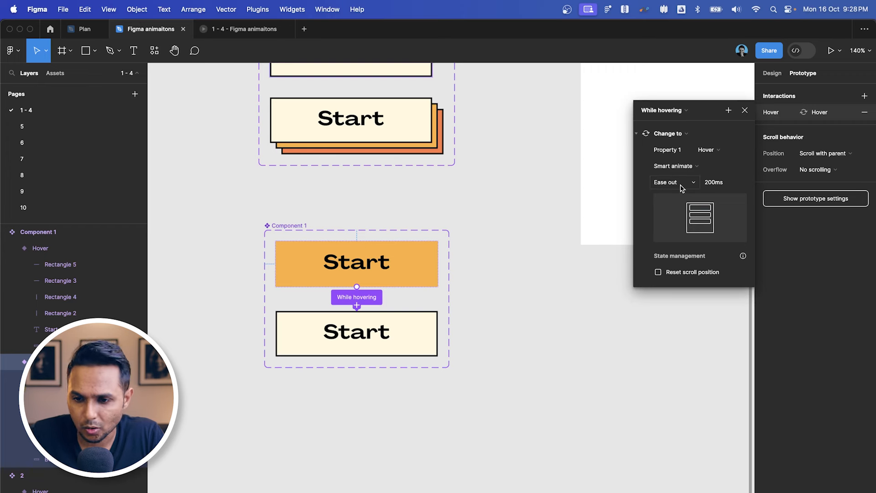
left_click(745, 110)
- Place an instance of the orange Default button in the Preview frame, below the second Start button
scroll(397, 285, "down", 5)
left_click(397, 285)
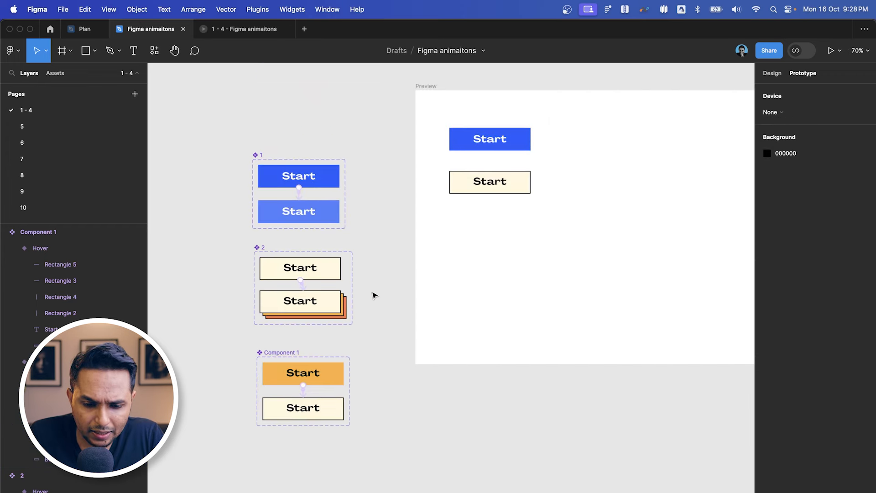
scroll(373, 292, "up", 1)
left_click(337, 382)
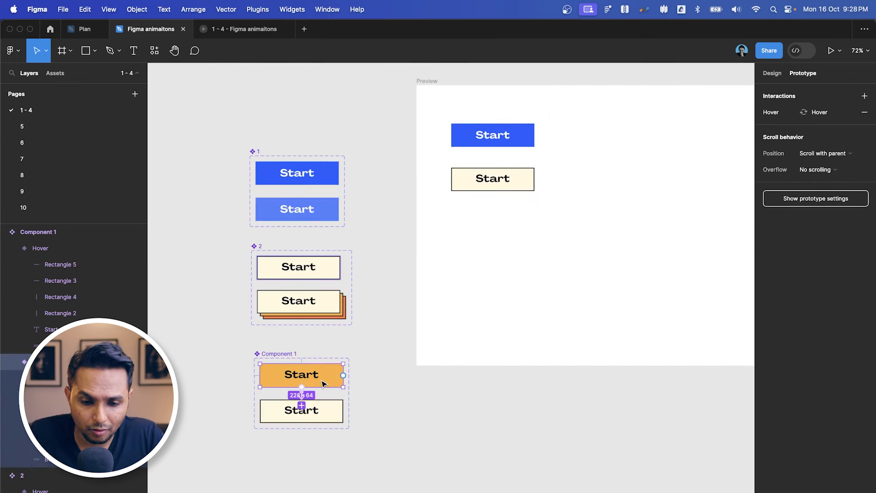
left_click_drag(313, 377, 504, 232)
left_click(598, 197)
- Play the prototype to test the third button's hover effect and return to the design file
scroll(598, 198, "up", 2)
left_click(830, 51)
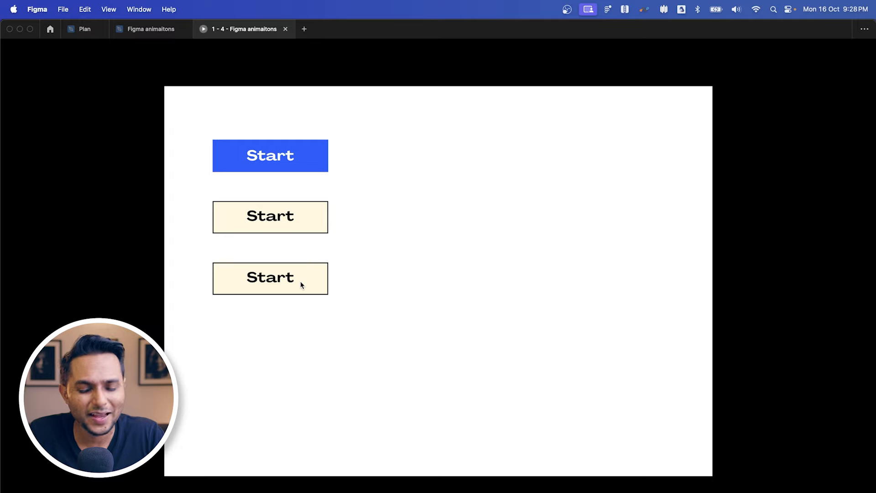
left_click(151, 28)
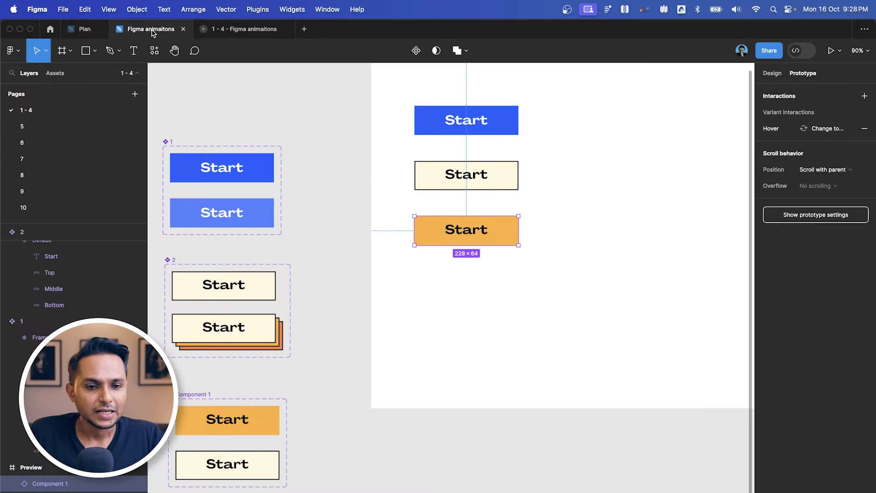
- Draw a rectangle about 77 × 46 px on the empty canvas below the third component set
scroll(372, 187, "down", 5)
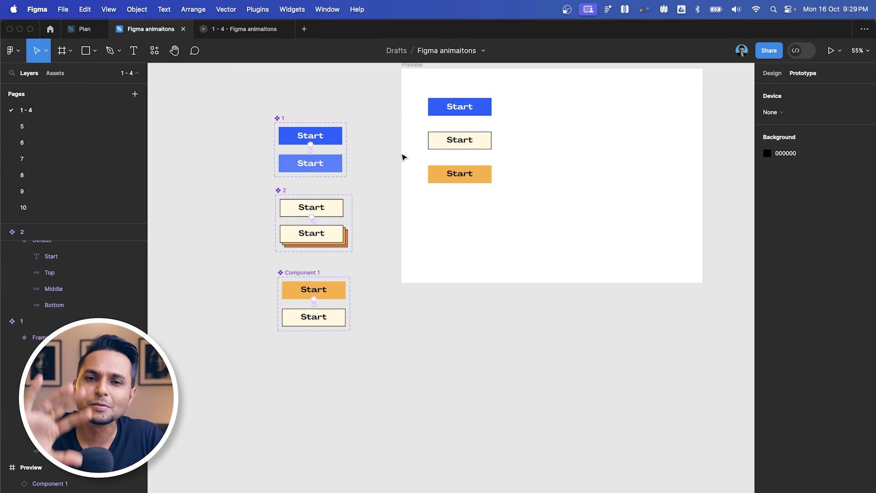
scroll(396, 168, "left", 2)
scroll(401, 228, "down", 1)
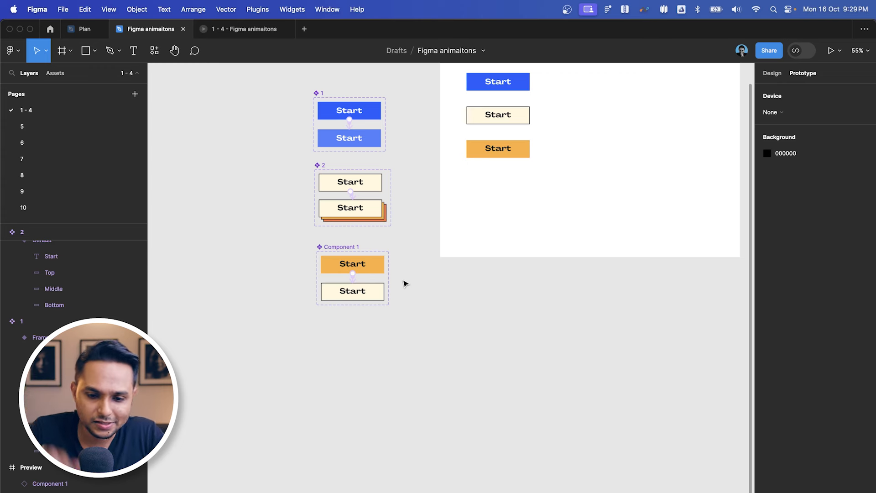
scroll(405, 284, "up", 8)
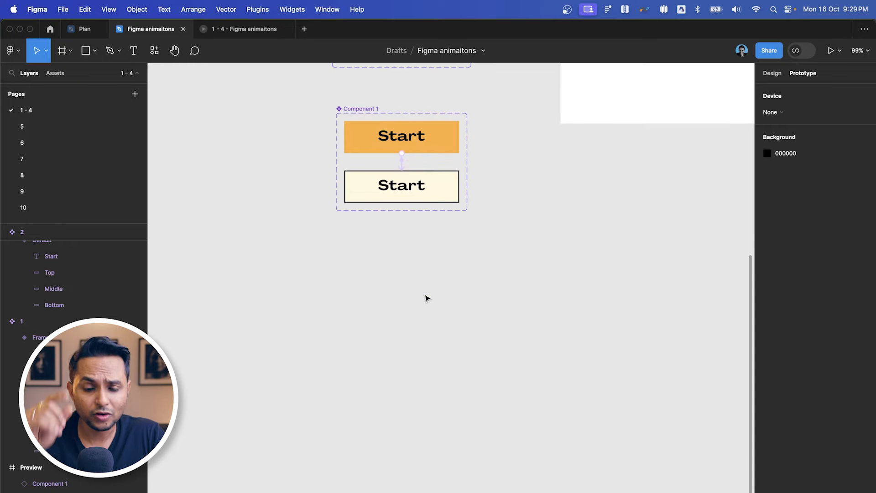
scroll(411, 302, "up", 3)
scroll(411, 303, "up", 2)
scroll(410, 303, "left", 1)
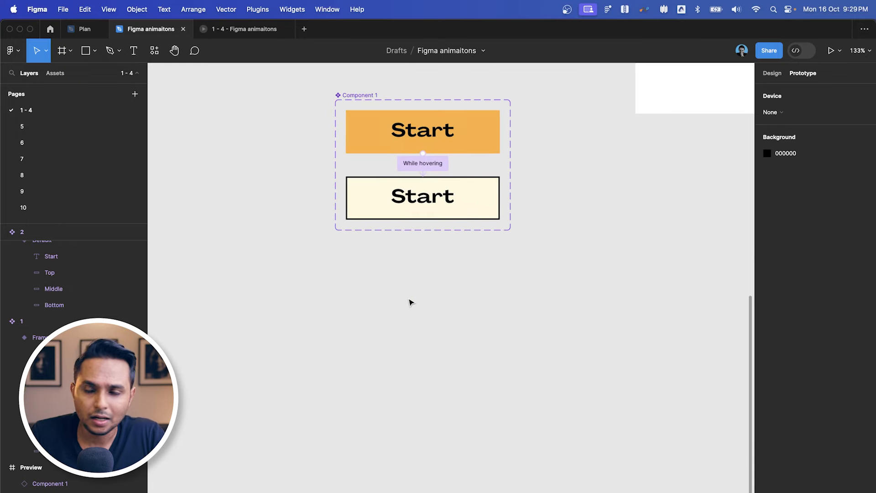
scroll(458, 289, "up", 3)
mouse_move(385, 296)
left_mouse_down()
mouse_move(450, 327)
mouse_move(448, 360)
mouse_move(447, 328)
mouse_move(451, 336)
left_mouse_up()
scroll(450, 335, "up", 3)
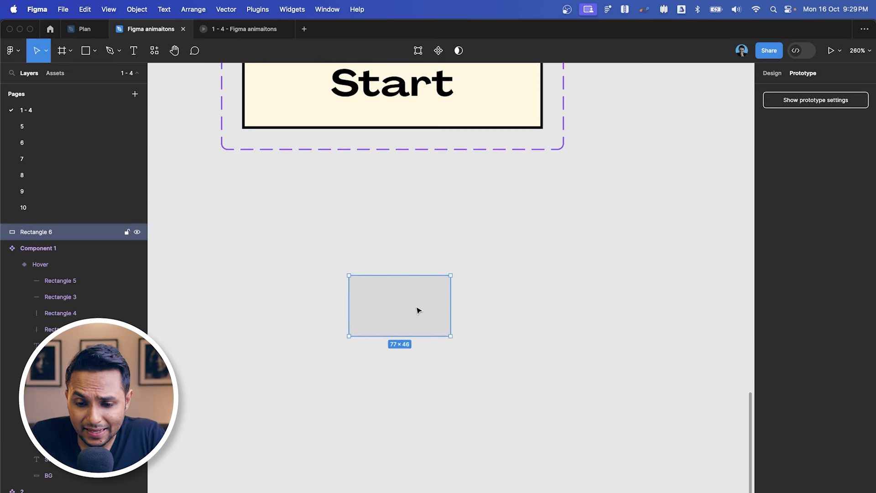
- Round the two right-hand corner points of the grey rectangle with a radius of 32
double_click(417, 307)
left_click_drag(506, 219, 415, 401)
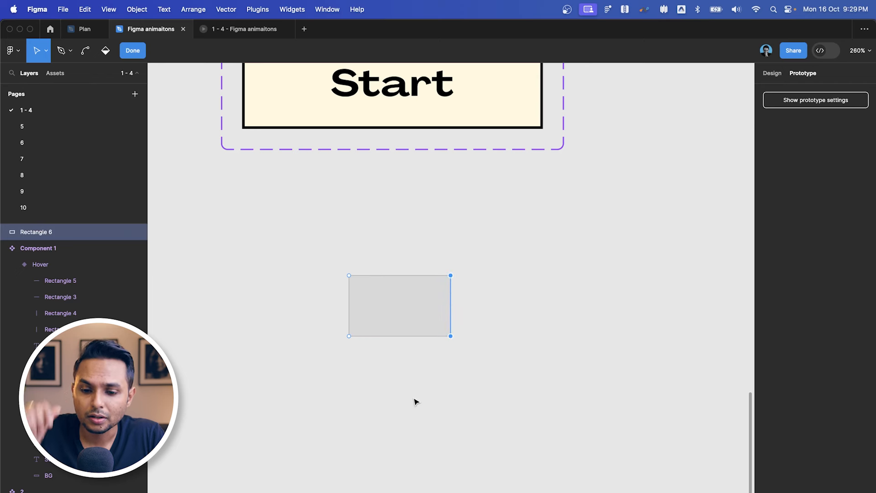
left_click(772, 74)
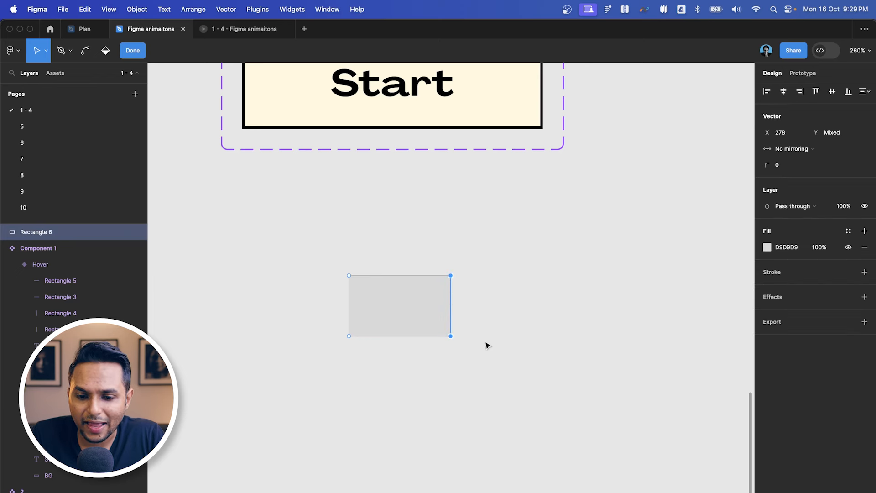
left_click_drag(482, 240, 428, 400)
left_click(784, 165)
type("32")
key("Return")
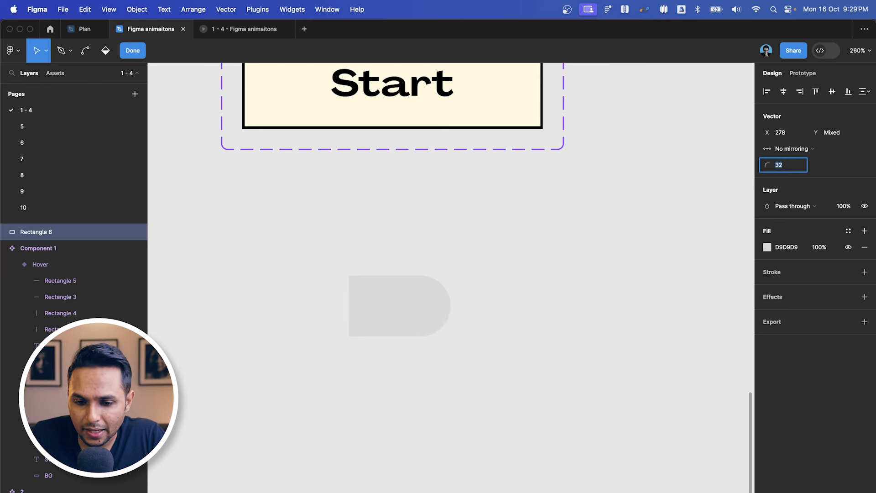
left_click(654, 251)
left_click(654, 250)
left_click(654, 251)
- Duplicate the rounded rectangle, rotate the copy 90°, and align it with the original's lower-left corner so the rounded ends face up and right
left_click(403, 314)
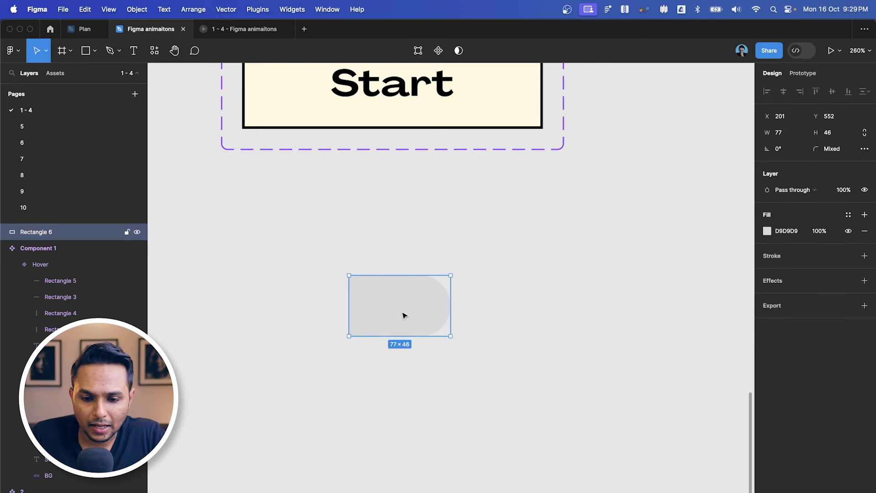
left_click_drag(423, 318, 418, 226)
left_click_drag(452, 182, 374, 168)
left_click_drag(406, 247, 383, 314)
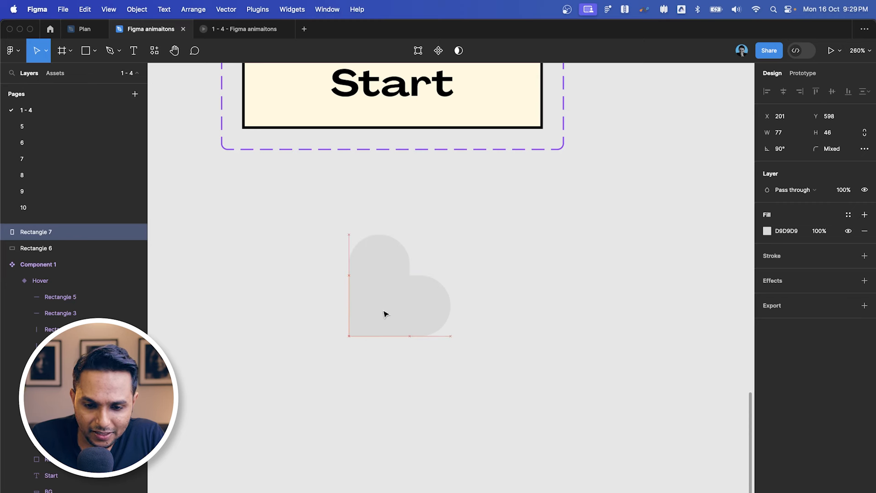
left_click(547, 276)
- Rotate both rounded rectangles together 45° counterclockwise to form an upright heart
left_click_drag(538, 219, 283, 387)
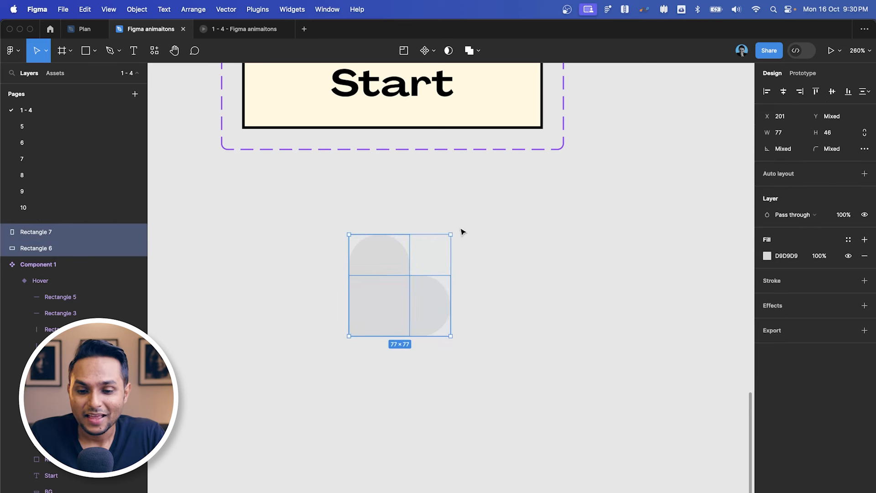
left_click_drag(453, 229, 398, 210)
left_click(517, 286)
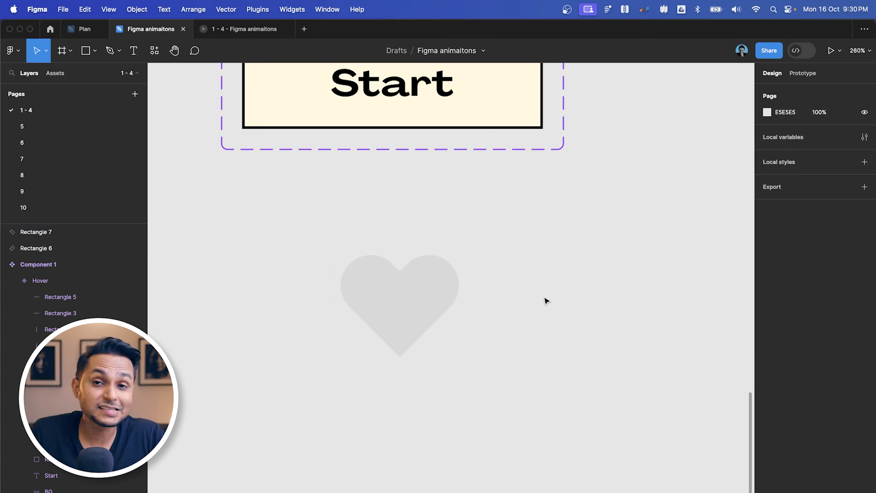
- Unite the two rounded rectangles into one shape and flatten it into a single heart vector
left_click_drag(545, 214, 243, 401)
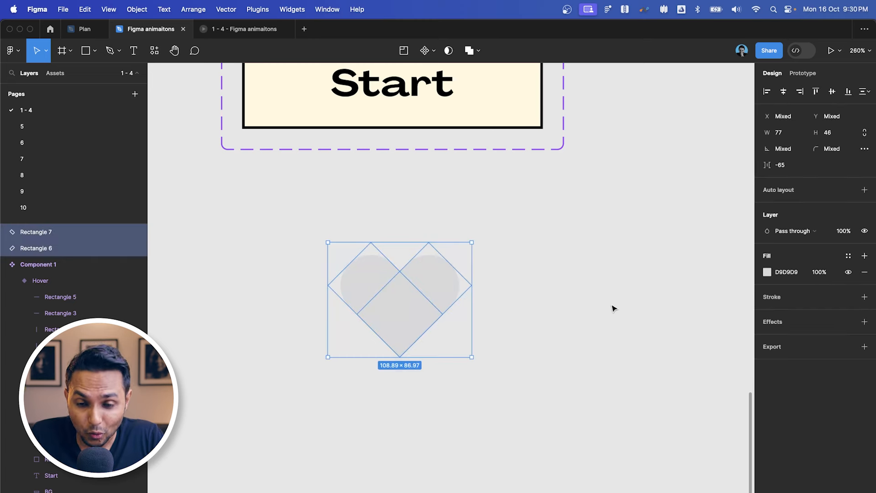
left_click(469, 52)
left_click(467, 54)
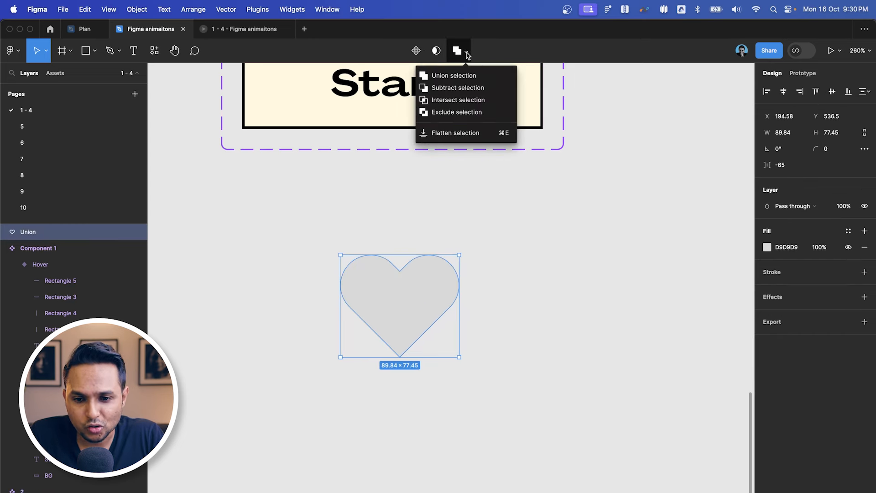
left_click(462, 137)
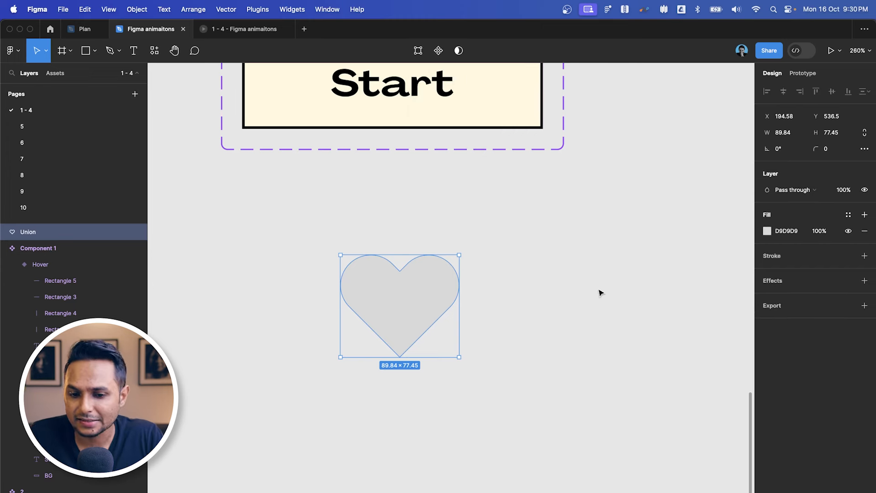
- Move the heart vector to X 243, Y 546 and keep it selected
left_click(553, 330)
scroll(553, 330, "down", 5)
scroll(553, 329, "right", 2)
scroll(431, 338, "up", 4)
left_click(411, 329)
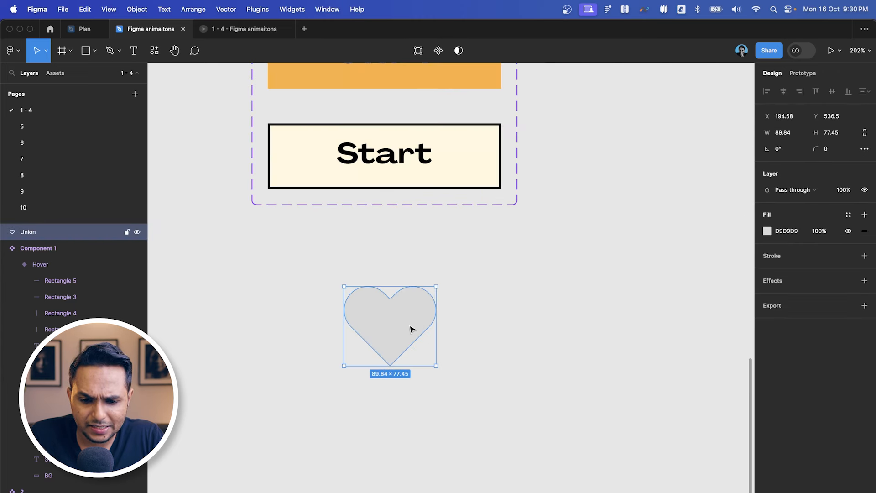
scroll(411, 329, "up", 5)
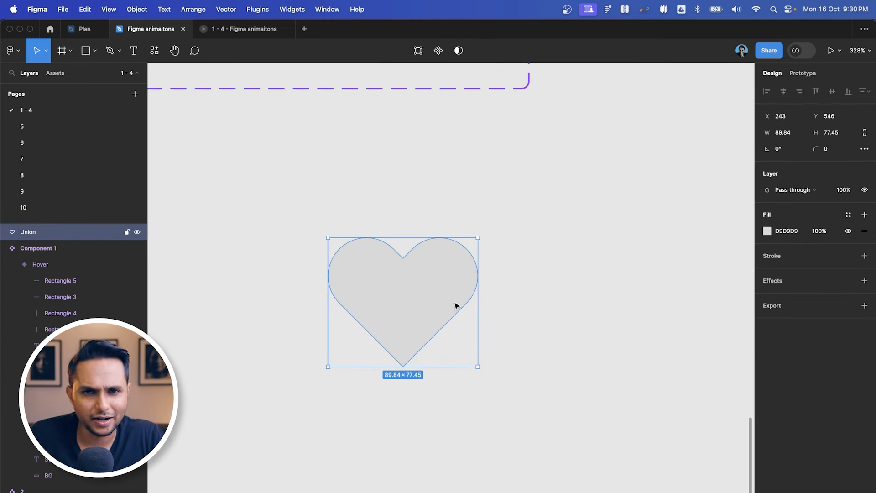
key("Escape")
left_click(428, 285)
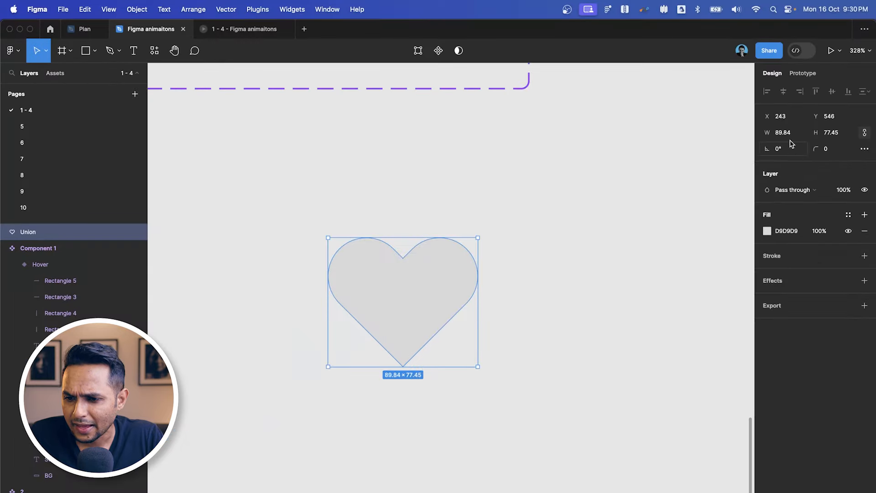
- Set the heart vector's width to 80 with its proportions kept
left_click(732, 133)
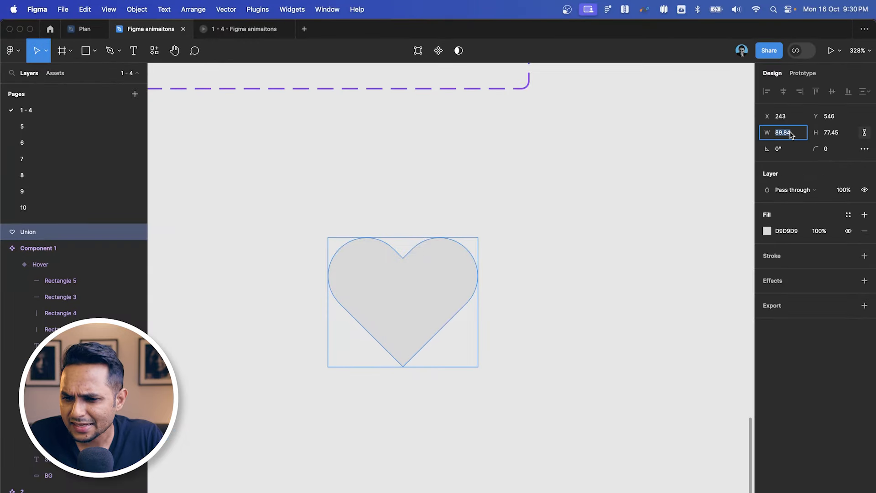
type("80")
key("Return")
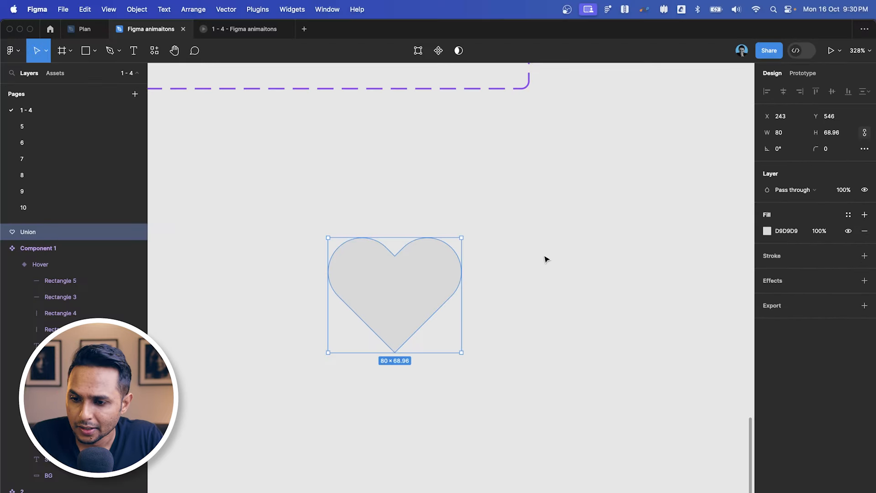
left_click(420, 303)
scroll(420, 303, "down", 3)
scroll(297, 218, "down", 1)
scroll(442, 272, "up", 3)
scroll(451, 311, "up", 2)
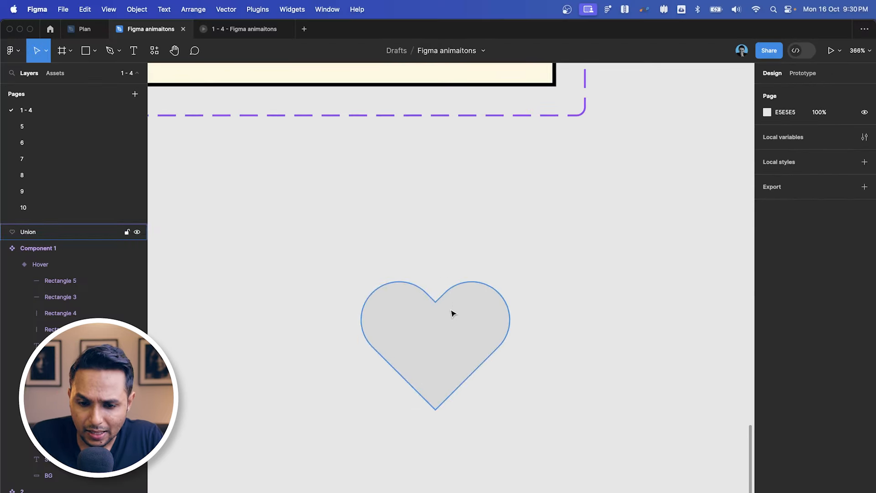
- Change the heart's fill color to white, FFFFFF
left_click(452, 311)
left_click(768, 231)
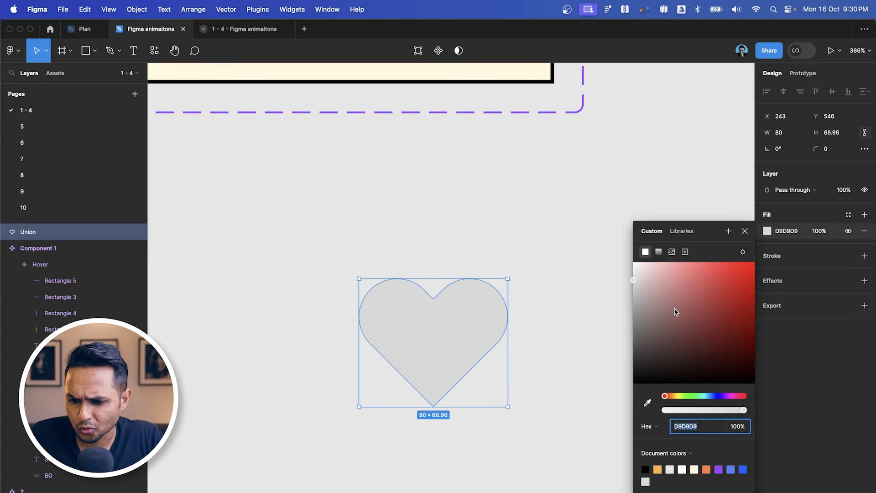
left_click_drag(674, 308, 632, 261)
left_click(788, 262)
- Add a black inside stroke to the heart with a thickness of 4
left_click(770, 256)
left_click(819, 287)
key("Up")
key("Up")
key("Up")
key("Up")
key("Up")
key("Down")
key("Down")
left_click(471, 249)
scroll(472, 245, "down", 3)
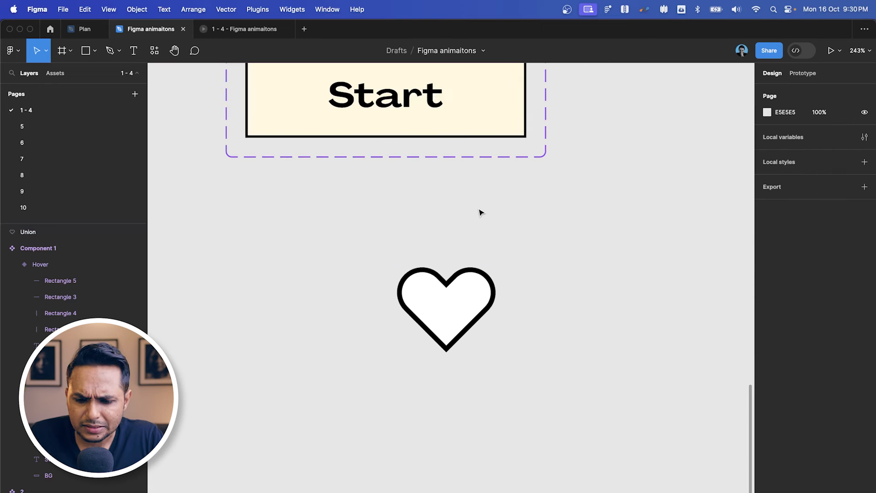
scroll(481, 208, "down", 3)
scroll(433, 228, "up", 5)
- Round the heart's corners with a corner radius of 3
left_click(447, 239)
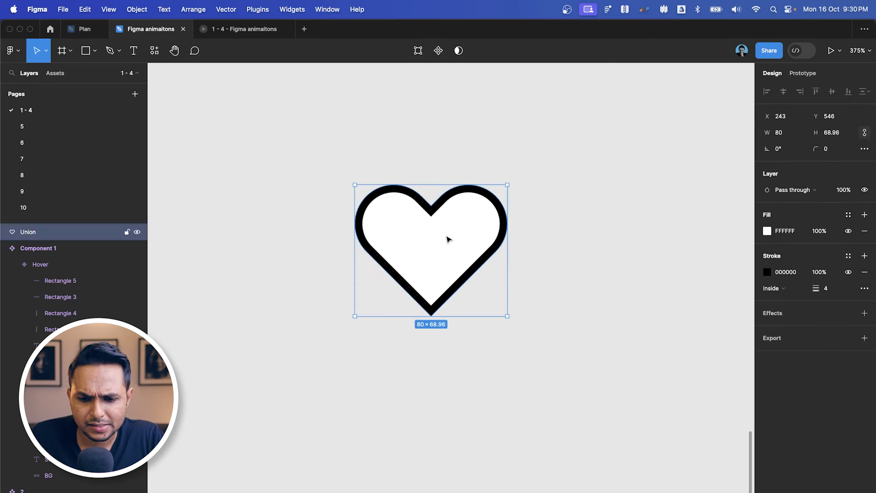
left_click(837, 151)
key("Up")
key("Up")
key("Up")
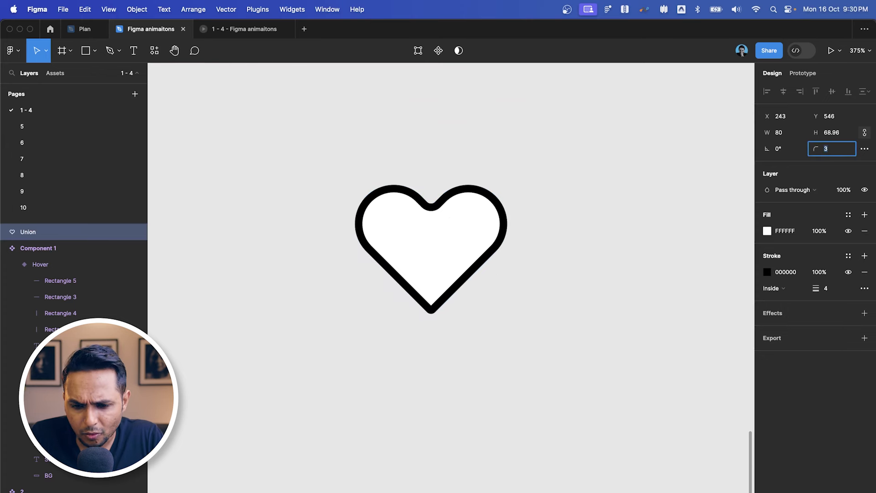
scroll(429, 197, "up", 5)
scroll(368, 309, "down", 8)
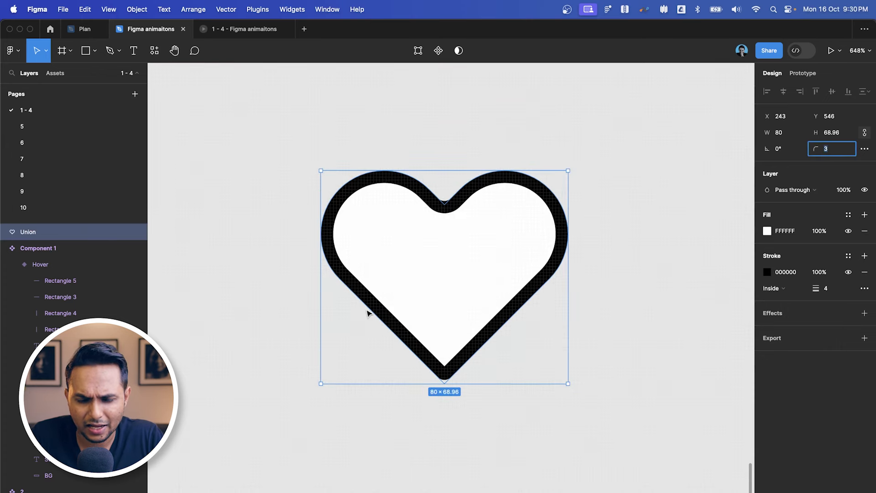
left_click(496, 279)
scroll(518, 269, "down", 5)
left_click(439, 256)
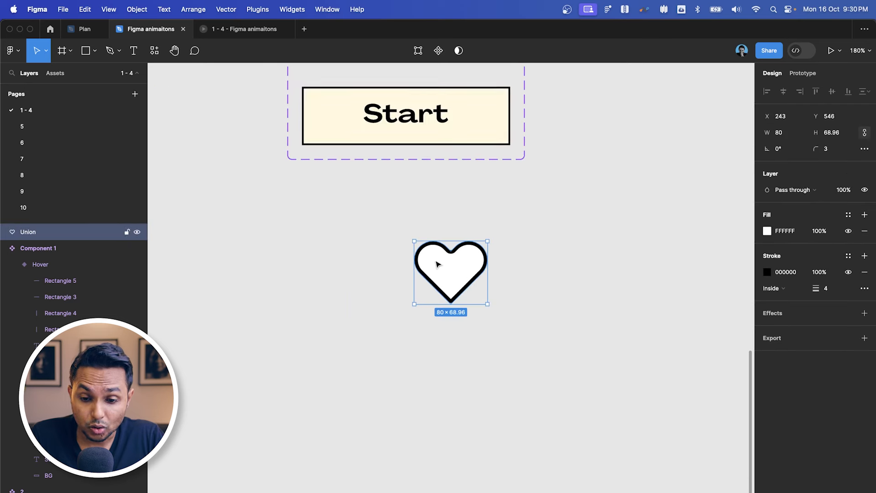
scroll(518, 237, "down", 2)
scroll(474, 234, "up", 4)
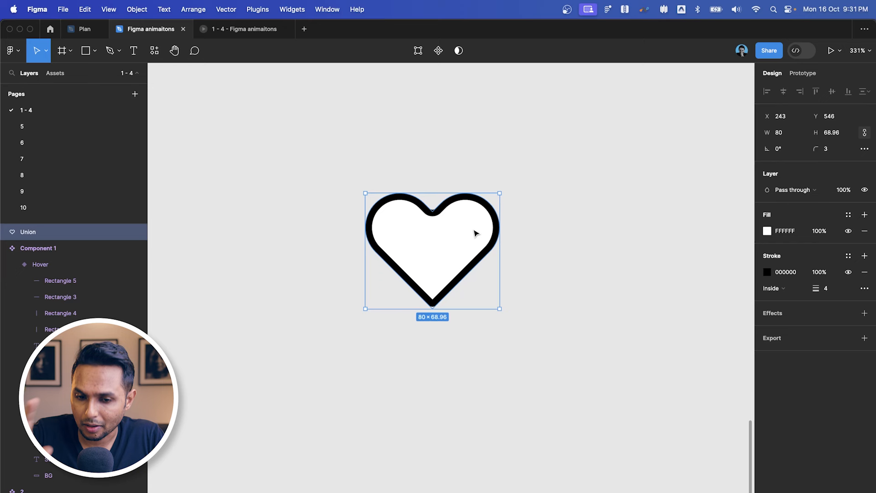
- Group the heart and convert the group into a frame
left_click(567, 211)
left_click(485, 225)
left_click(594, 175)
left_click(438, 230)
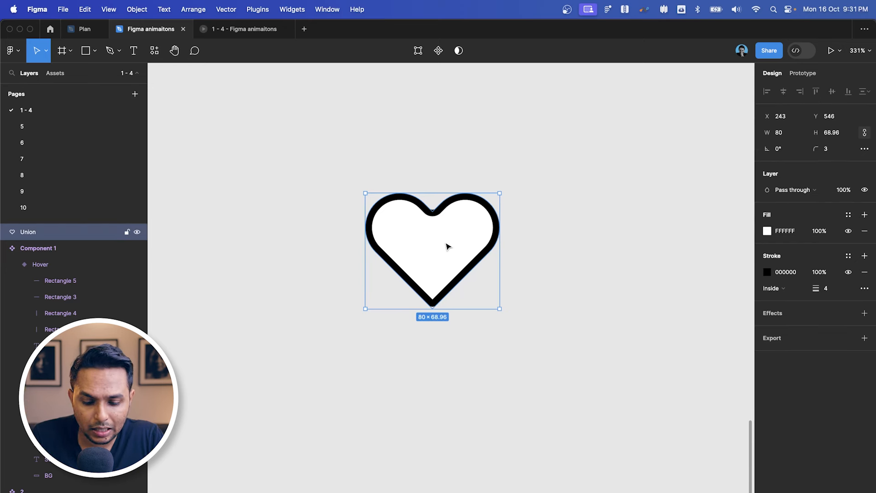
key("super+g")
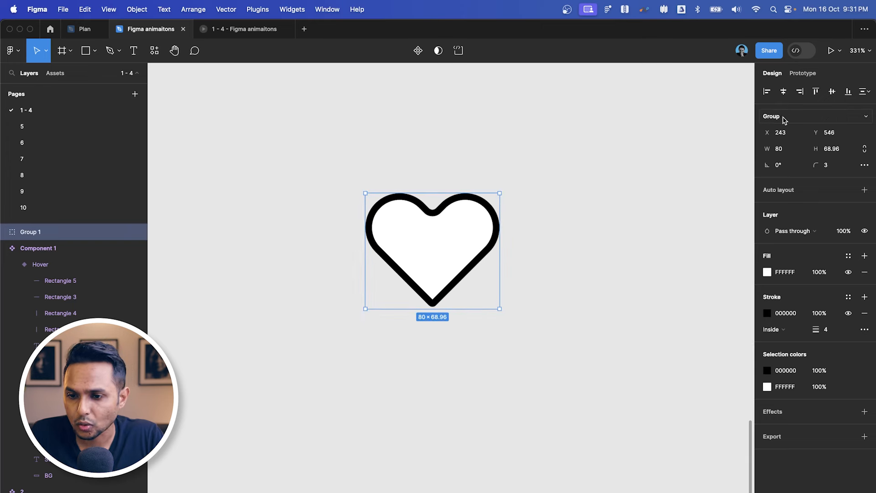
left_click(783, 118)
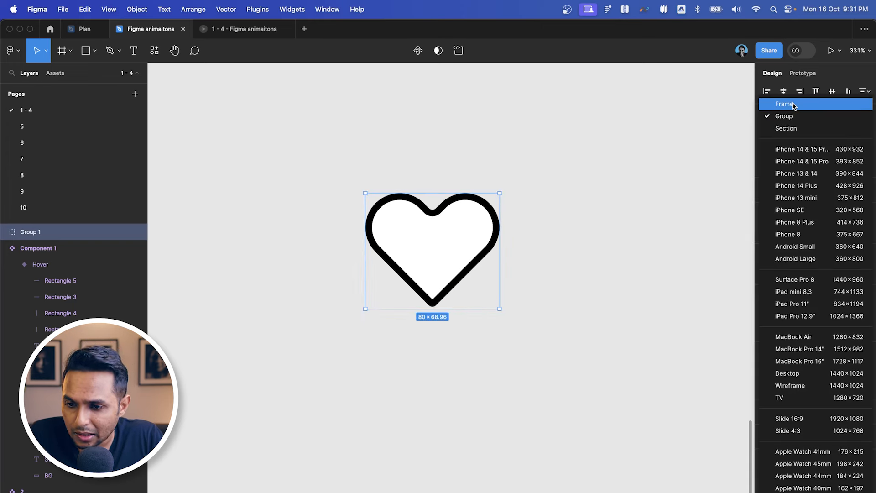
left_click(793, 105)
scroll(395, 235, "up", 5)
scroll(539, 231, "down", 4)
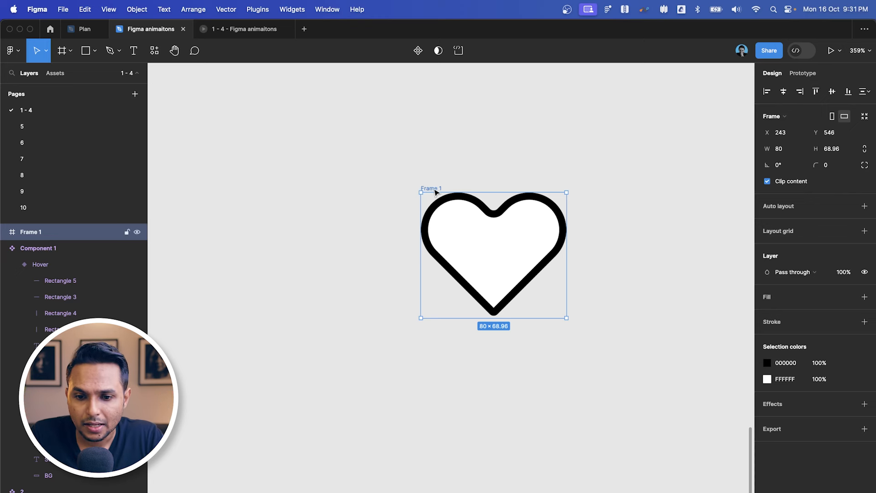
key("Escape")
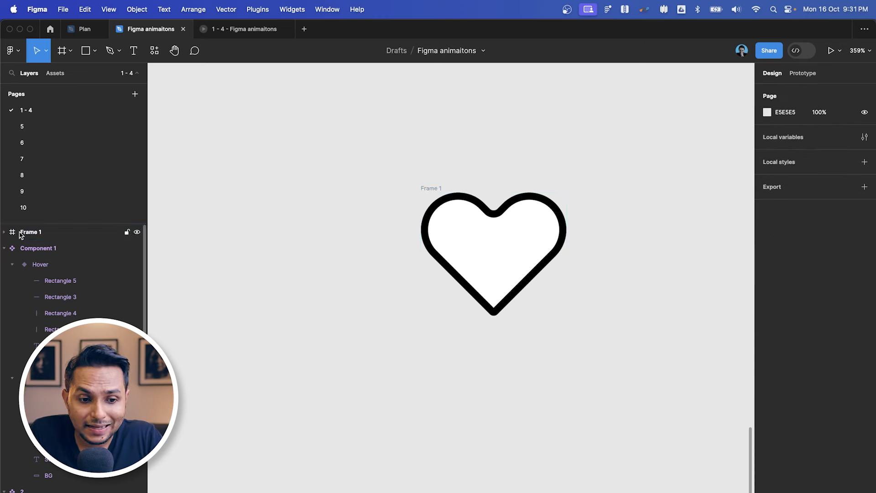
- Enlarge the frame evenly around the heart to 110 × 93, leaving the heart centered at its original size
left_click(430, 188)
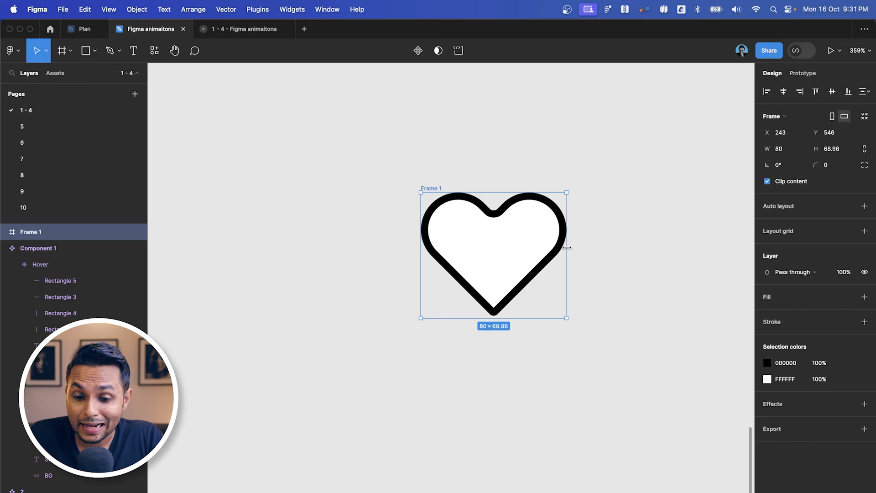
left_click_drag(570, 247, 594, 246)
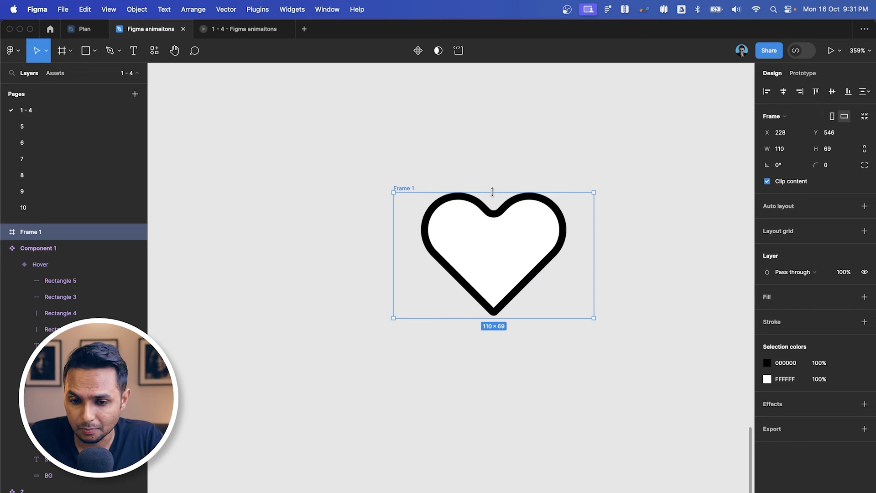
left_click_drag(492, 192, 493, 171)
left_click(629, 251)
scroll(630, 251, "right", 1)
scroll(630, 251, "down", 1)
left_click(382, 151)
scroll(382, 150, "down", 2)
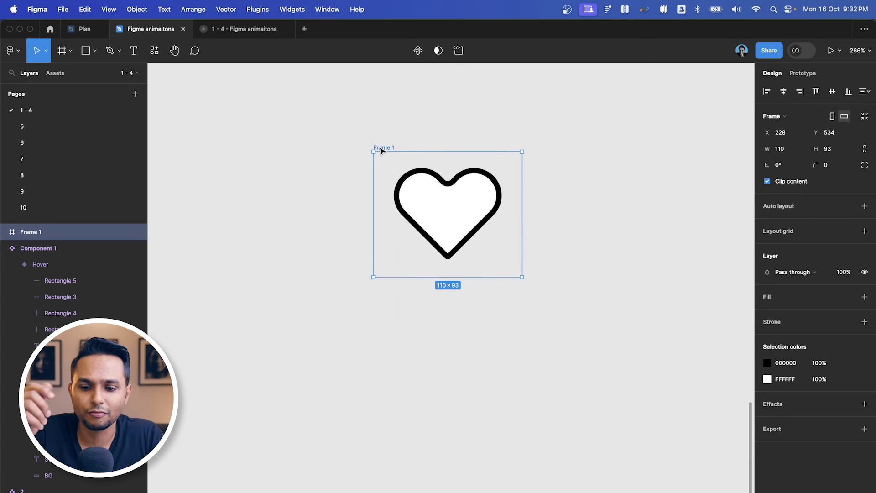
left_click(606, 208)
scroll(611, 211, "down", 2)
- Rename the heart's frame as Default
left_click(465, 169)
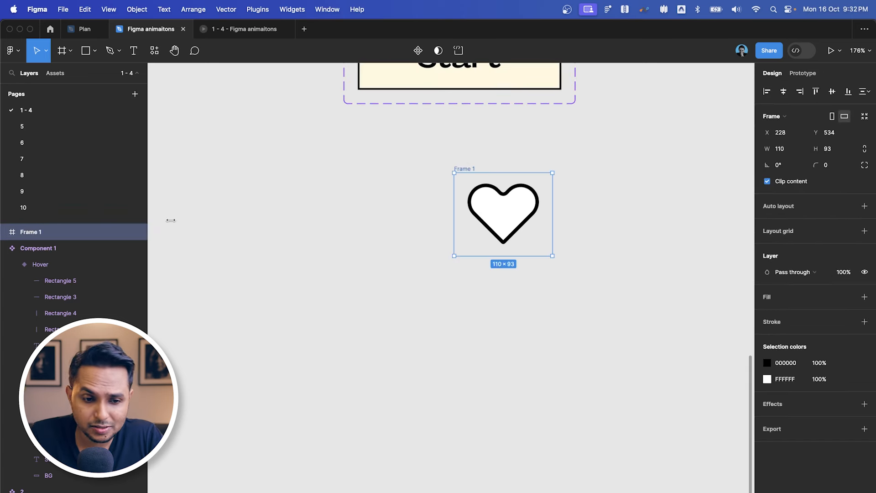
double_click(31, 231)
type("DEfault")
key("Return")
left_click(314, 364)
double_click(43, 234)
left_click(25, 231)
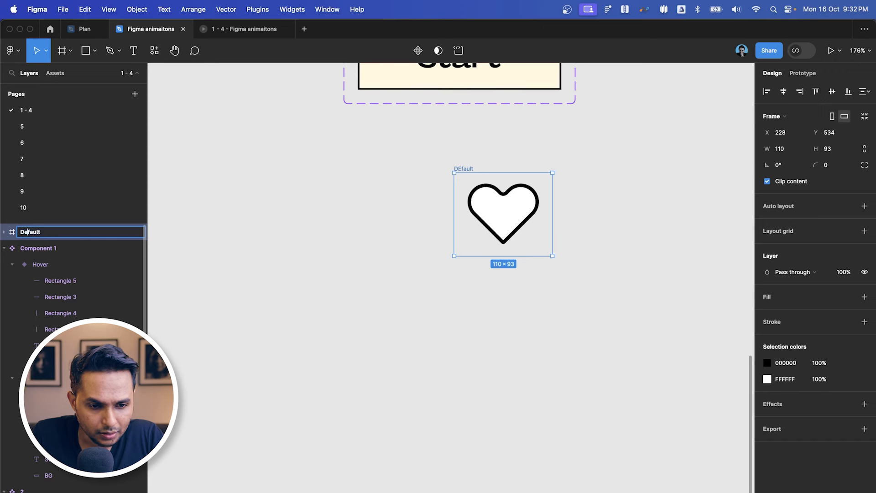
type("e")
left_click(369, 313)
scroll(448, 300, "down", 3)
- Duplicate the Default heart frame three times straight down, forming a column of four frames spaced 25 apart
left_click(420, 98)
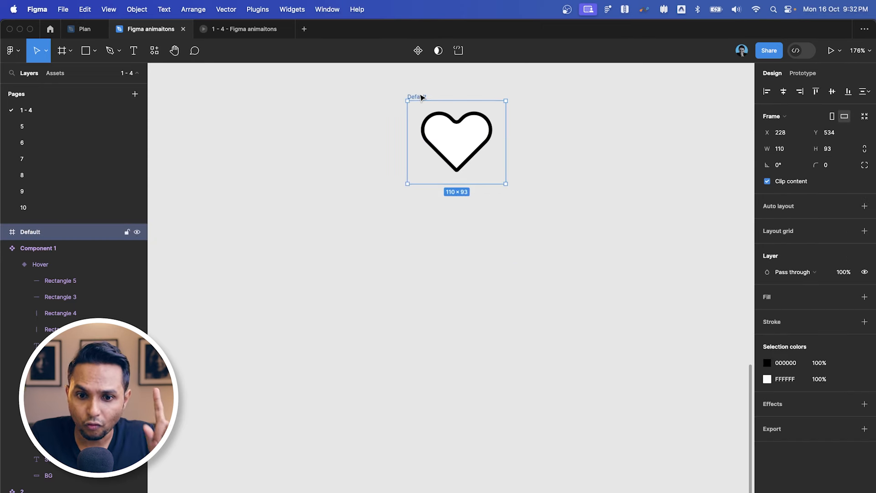
left_click_drag(412, 122, 417, 213)
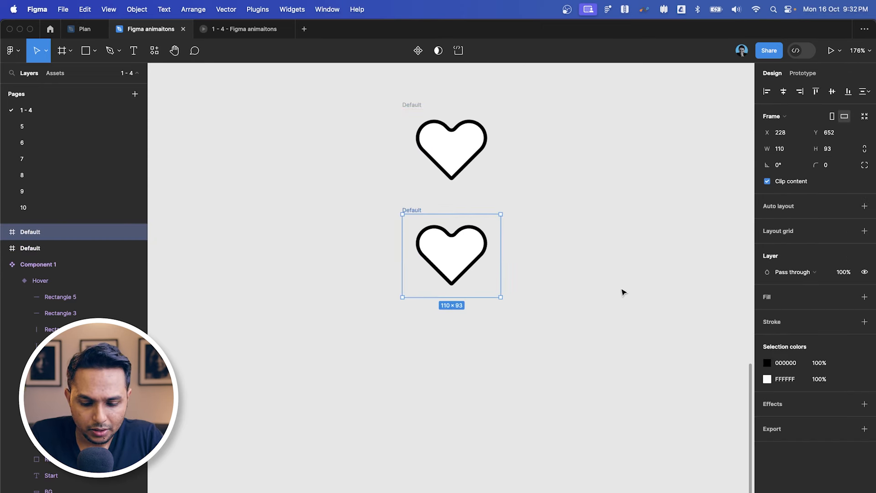
key("super+d")
key("super+d")
key("Escape")
scroll(616, 293, "down", 5)
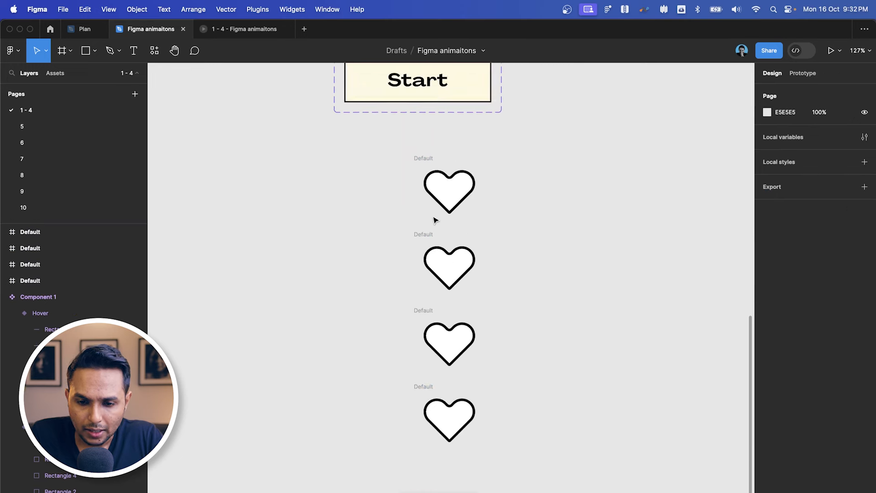
- Change the fill of the heart in the second frame to red, FA2148
scroll(433, 220, "up", 5)
left_click(452, 309)
scroll(477, 307, "up", 1)
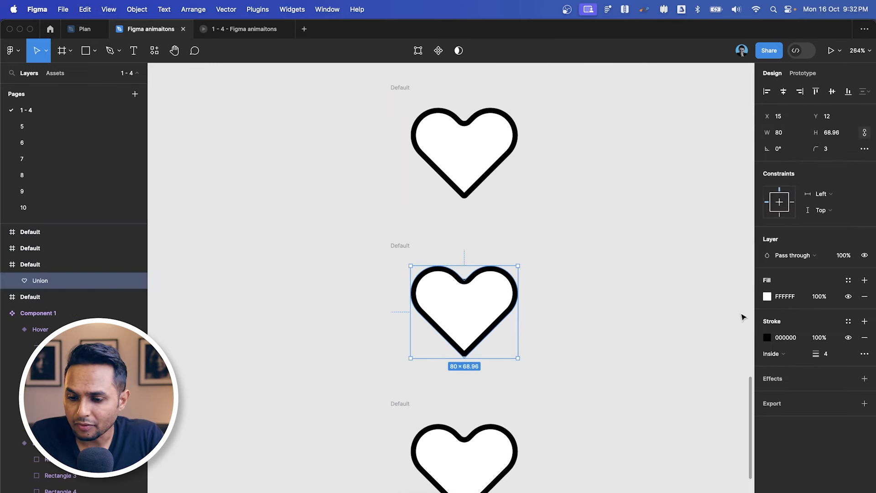
left_click(766, 296)
left_click(740, 395)
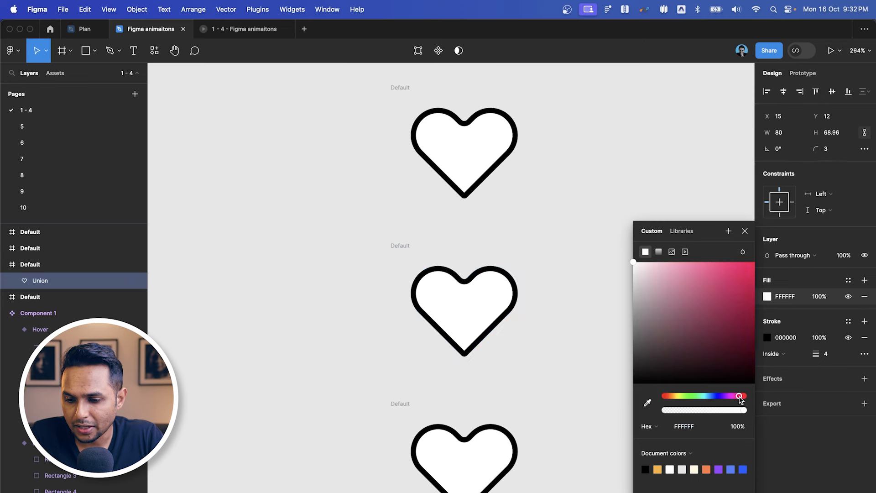
left_click(740, 266)
left_click_drag(741, 270, 743, 266)
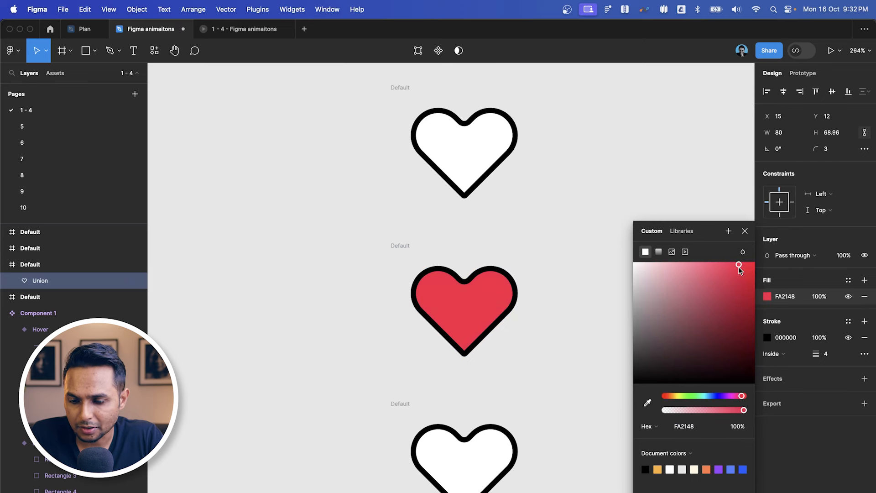
- Copy the second heart's fill color FA2148 and apply it to that heart's stroke
left_click(794, 299)
key("super+c")
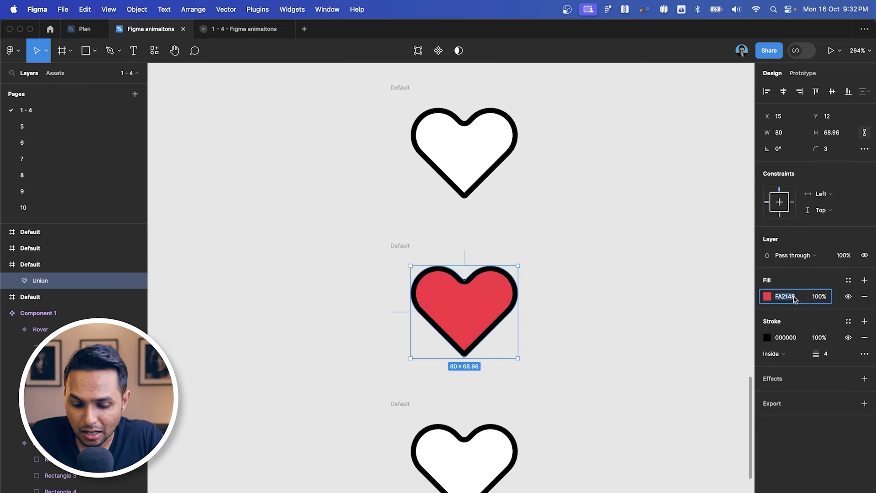
left_click(792, 337)
key("super+v")
key("Return")
left_click(570, 354)
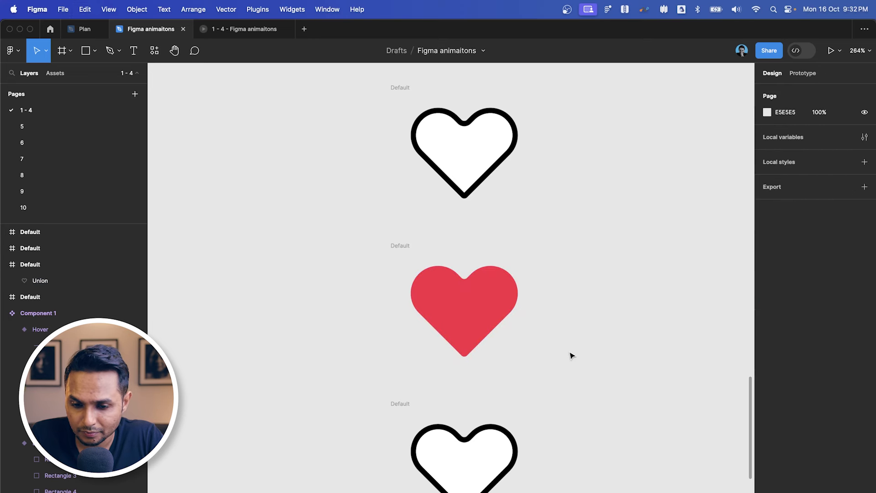
- Copy the red heart's properties and paste them onto the heart in the third frame
scroll(570, 354, "down", 3)
left_click(437, 238)
scroll(465, 274, "down", 2)
scroll(465, 274, "right", 1)
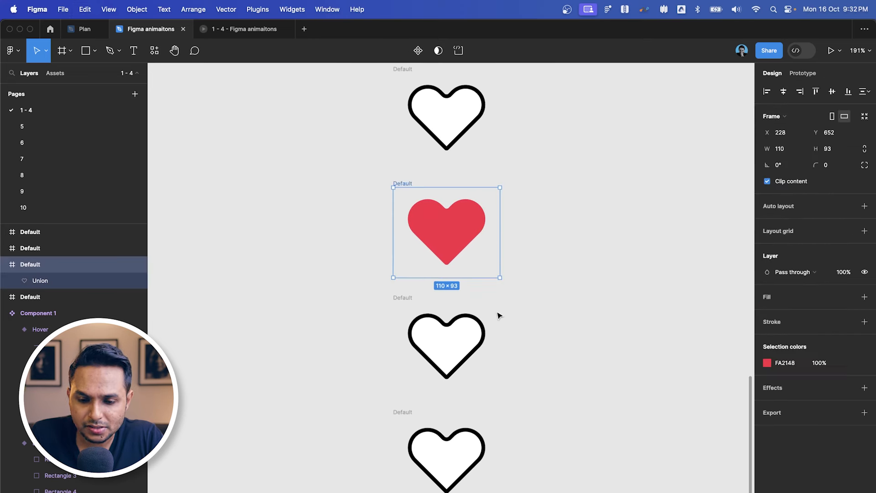
left_click(533, 258)
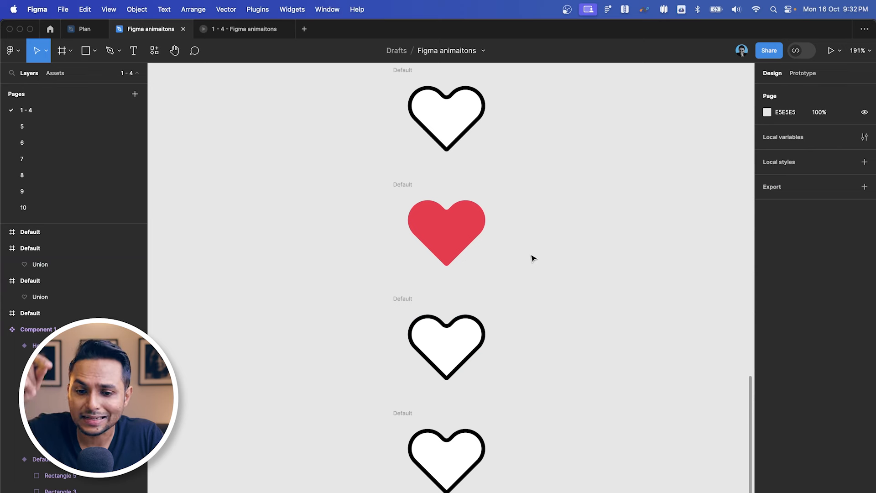
left_click(442, 229)
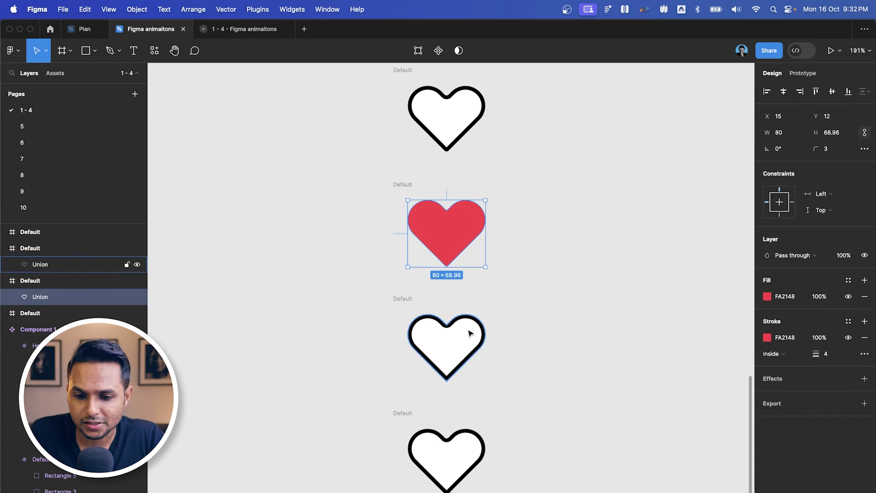
left_click(448, 329)
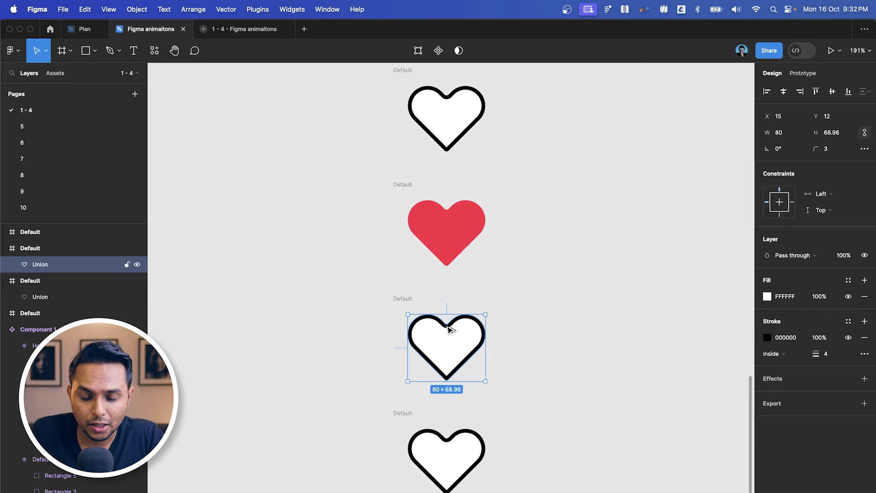
key("super+alt+v")
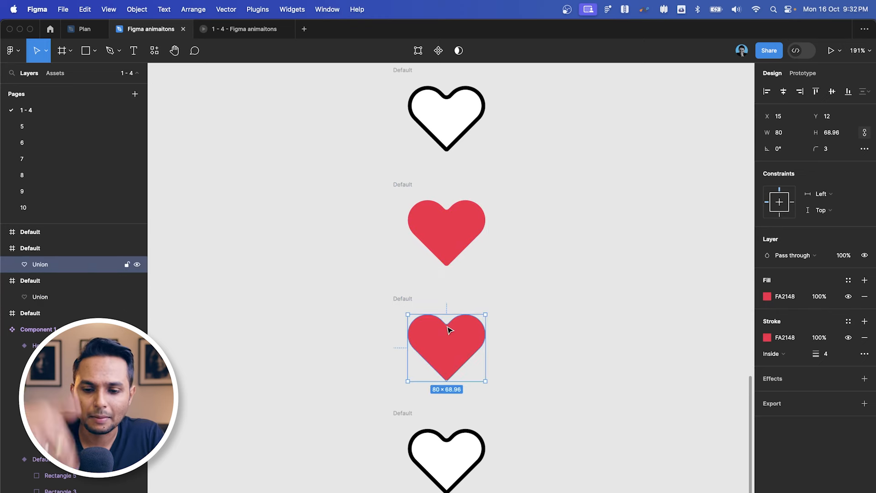
left_click(520, 368)
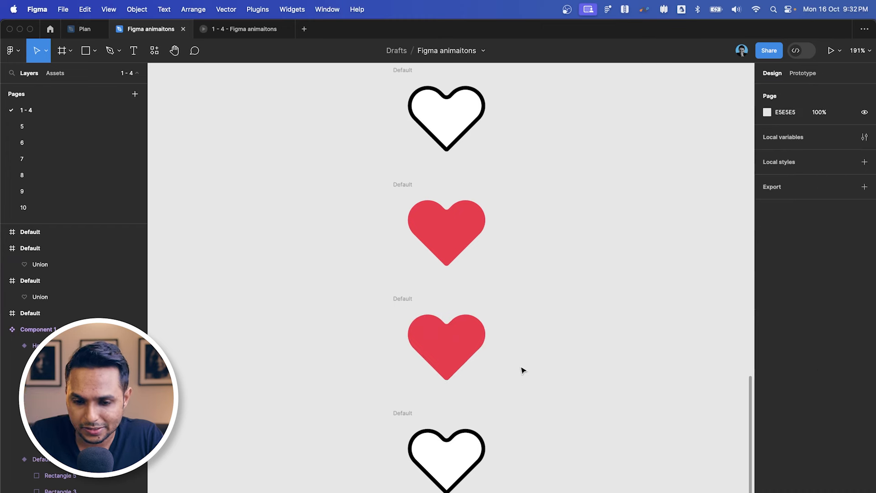
scroll(520, 368, "down", 4)
left_click_drag(516, 169, 454, 306)
left_click_drag(414, 431, 356, 491)
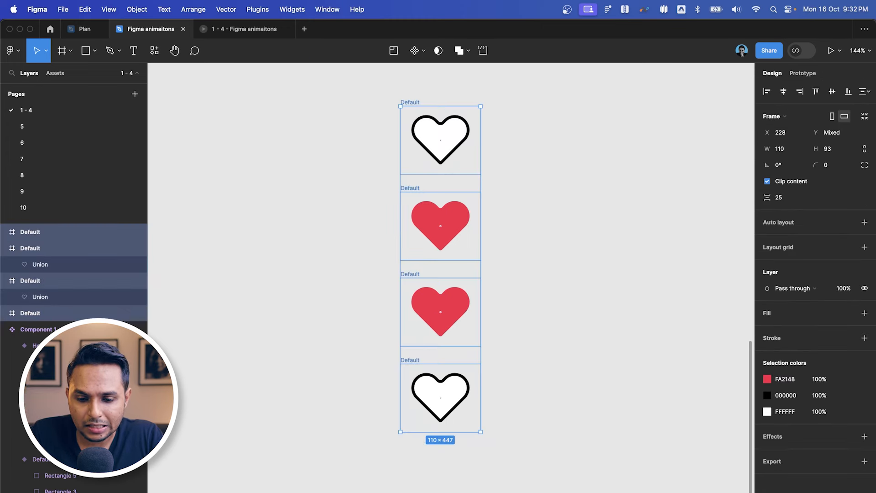
left_click(458, 394)
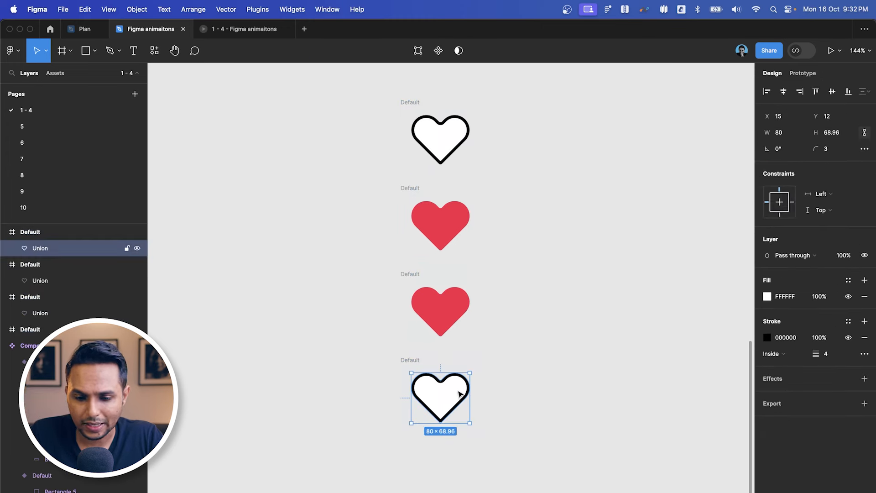
left_click(565, 318)
scroll(502, 276, "up", 5)
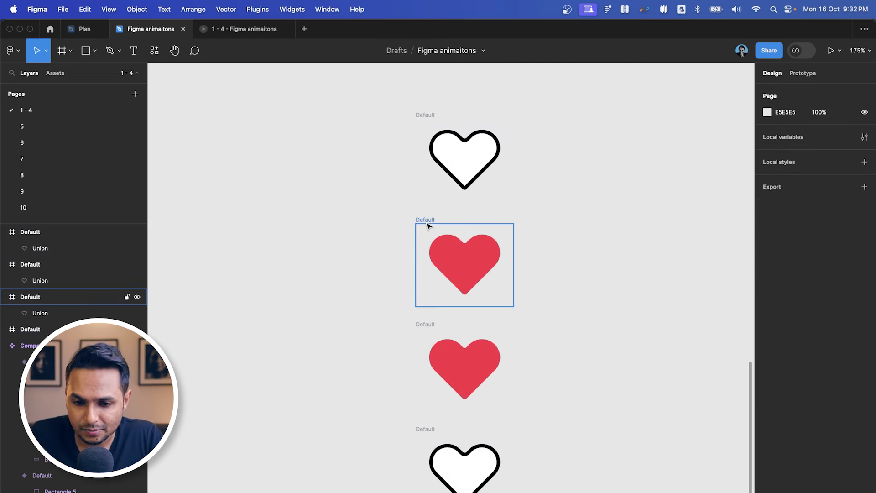
- Enlarge the red heart in the second frame proportionally around its centre to 100 × 87
left_click(495, 262)
scroll(483, 252, "up", 4)
scroll(512, 256, "up", 3)
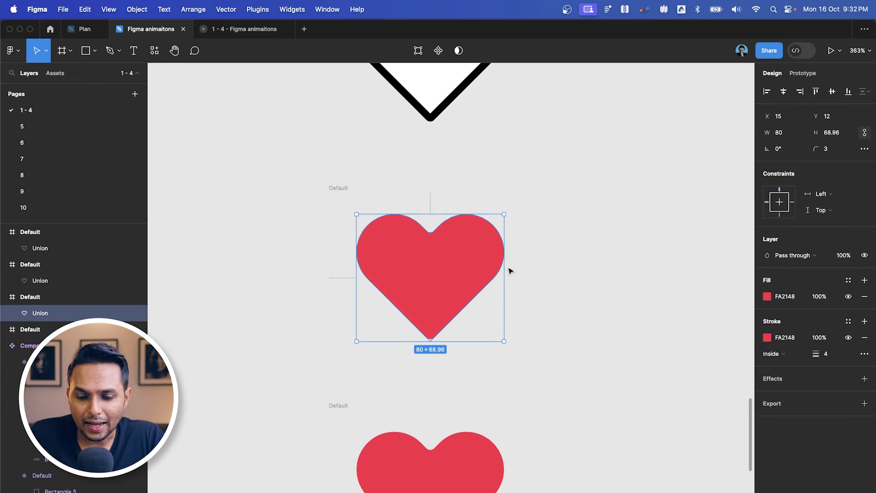
scroll(497, 261, "down", 3)
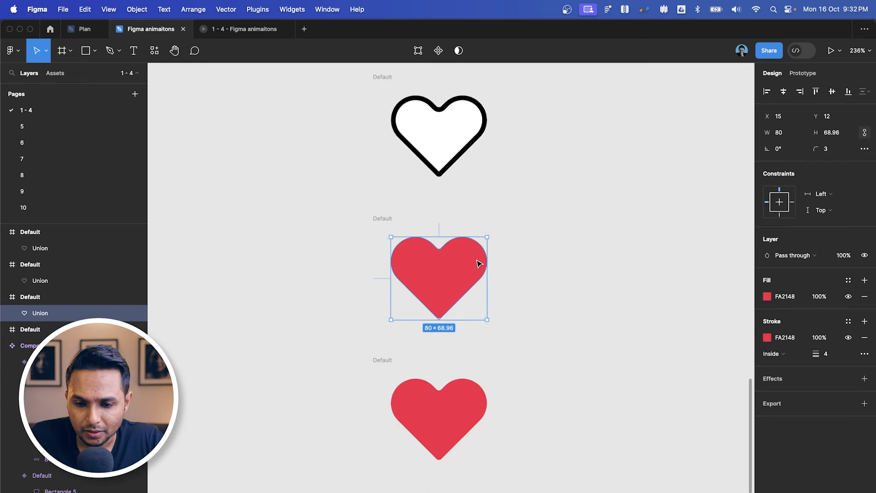
scroll(477, 260, "up", 4)
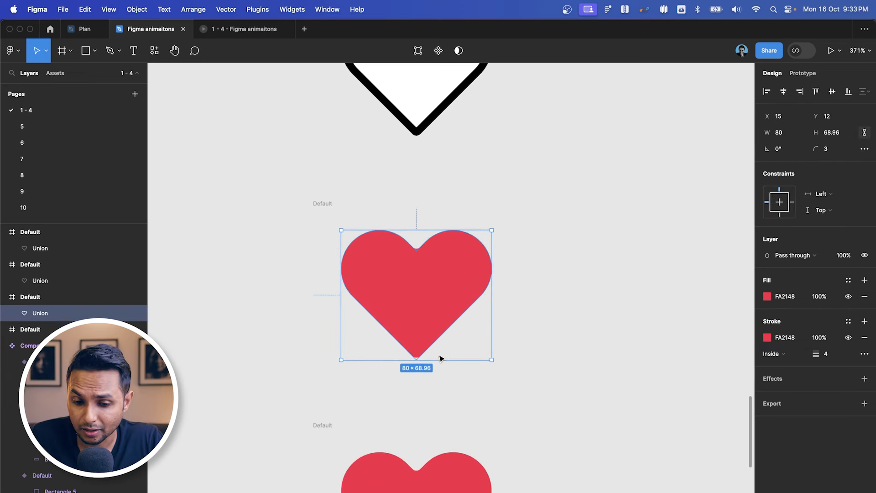
scroll(477, 201, "down", 3)
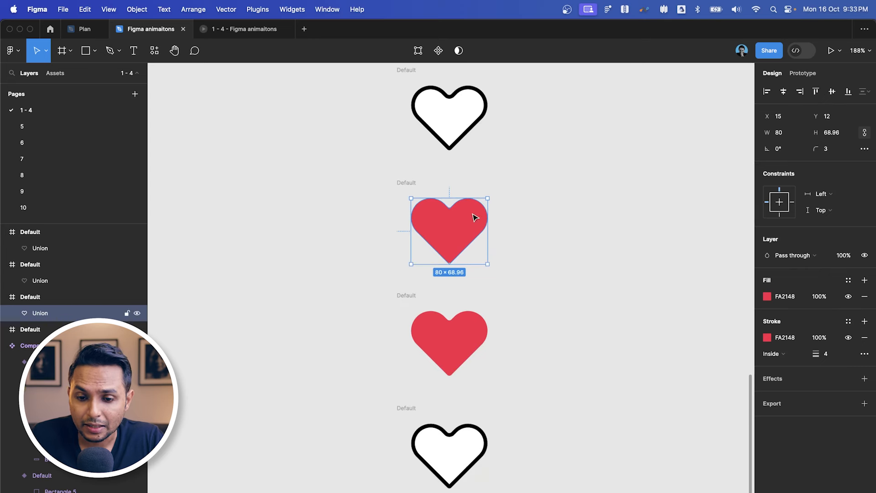
scroll(475, 215, "up", 3)
left_click_drag(502, 222, 511, 221)
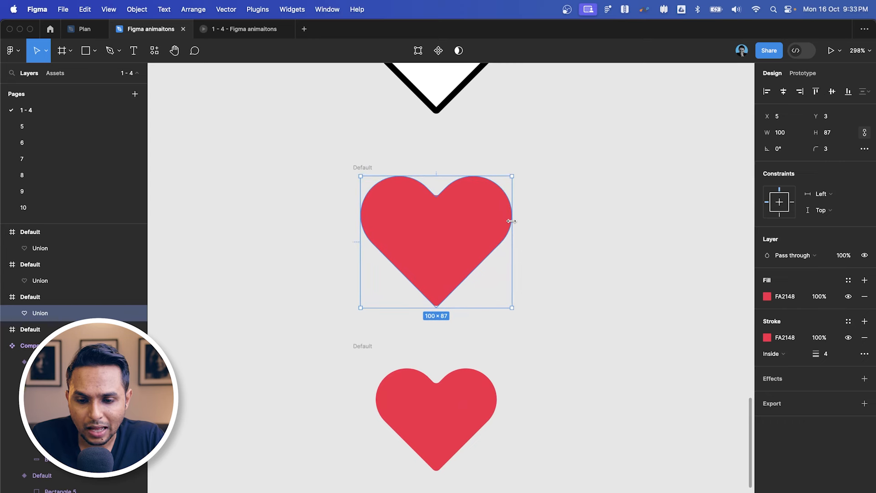
scroll(511, 221, "down", 5)
left_click(573, 214)
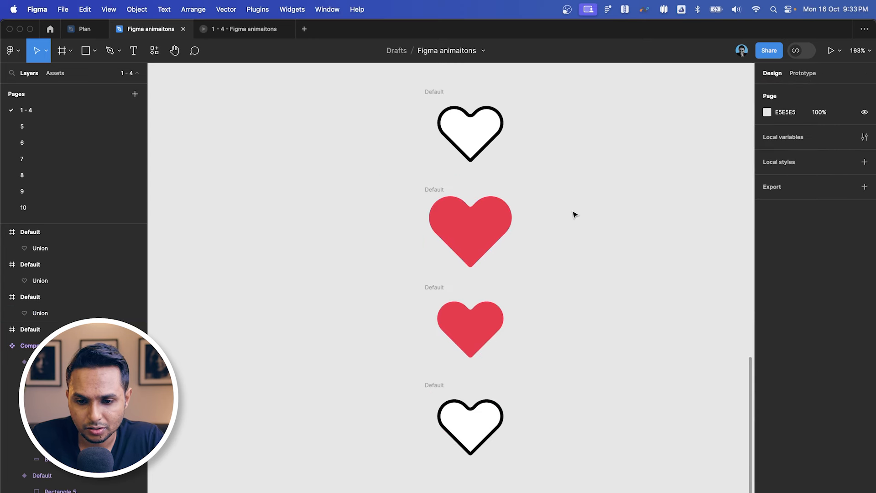
scroll(393, 285, "down", 2)
scroll(394, 285, "up", 3)
left_click(450, 276)
left_click(385, 207)
left_click(408, 221)
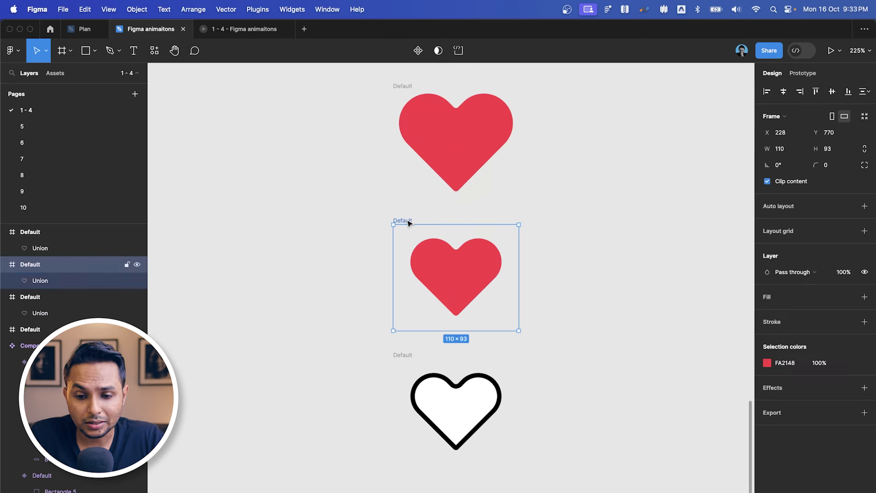
scroll(463, 276, "down", 3)
left_click(466, 276)
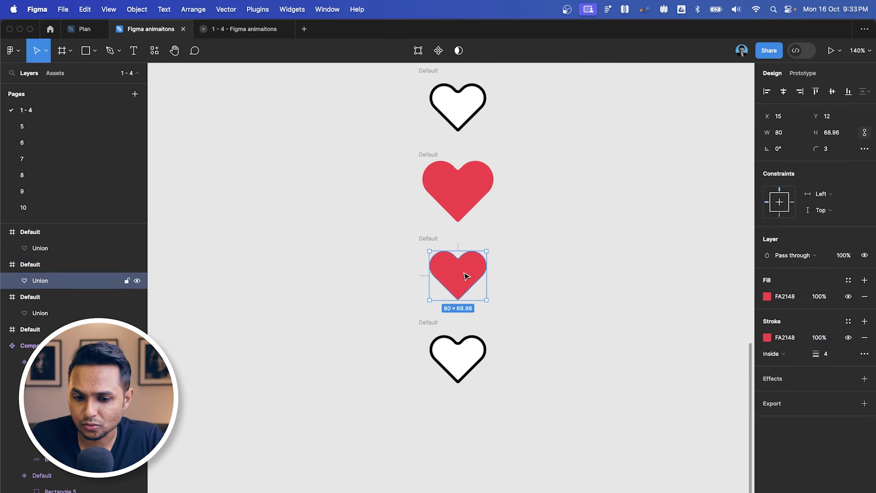
- Shrink the white heart in the fourth frame slightly and proportionally around its centre
scroll(493, 251, "down", 2)
left_click(467, 317)
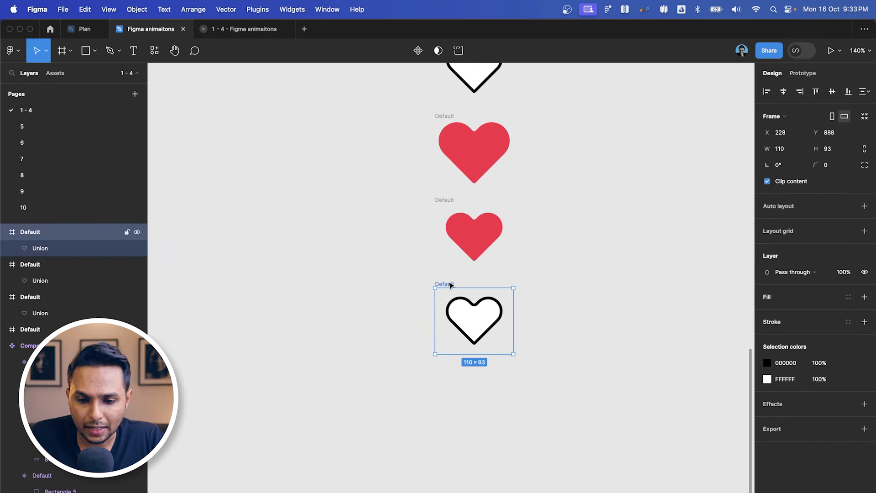
scroll(497, 319, "up", 6)
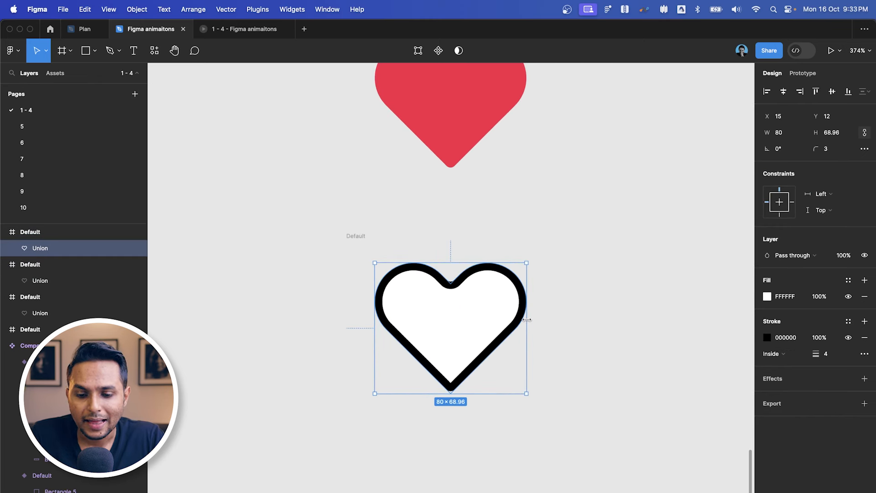
left_click_drag(527, 320, 516, 323)
left_click(590, 296)
scroll(590, 295, "down", 5)
scroll(626, 281, "down", 4)
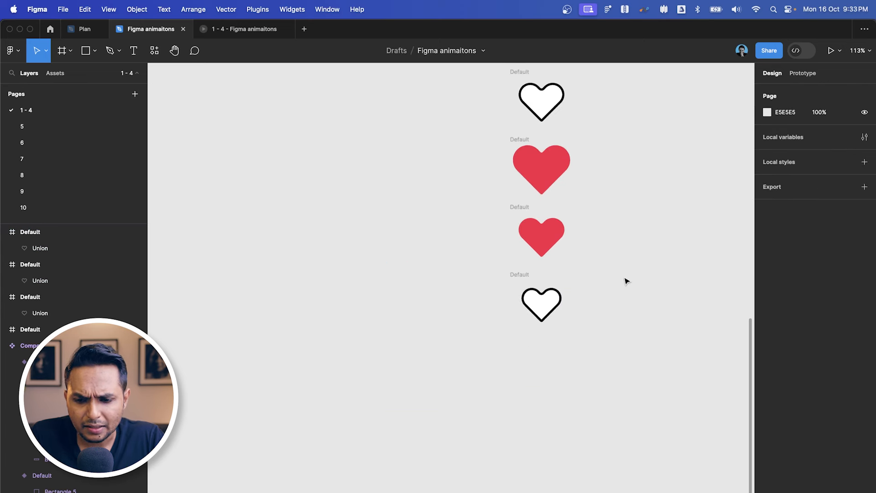
- Rename the first heart frame as Off Default
scroll(627, 281, "up", 2)
scroll(626, 281, "right", 2)
left_click(451, 126)
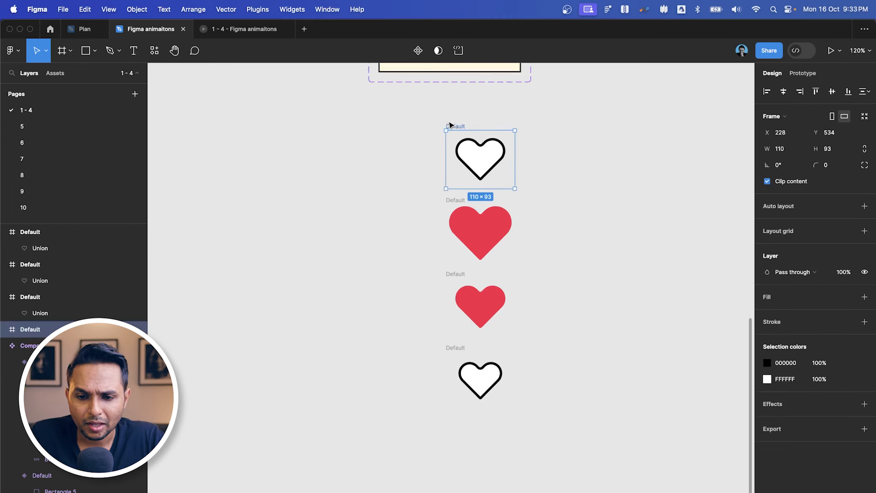
scroll(483, 190, "up", 3)
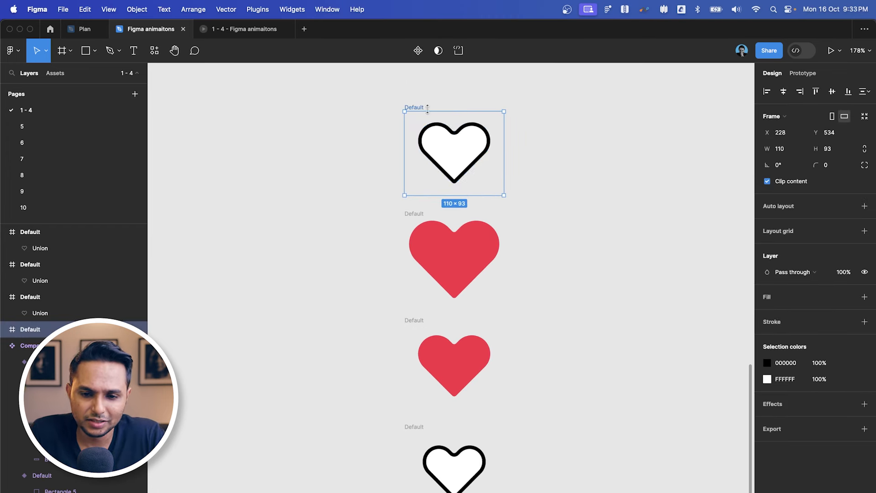
left_click(416, 214)
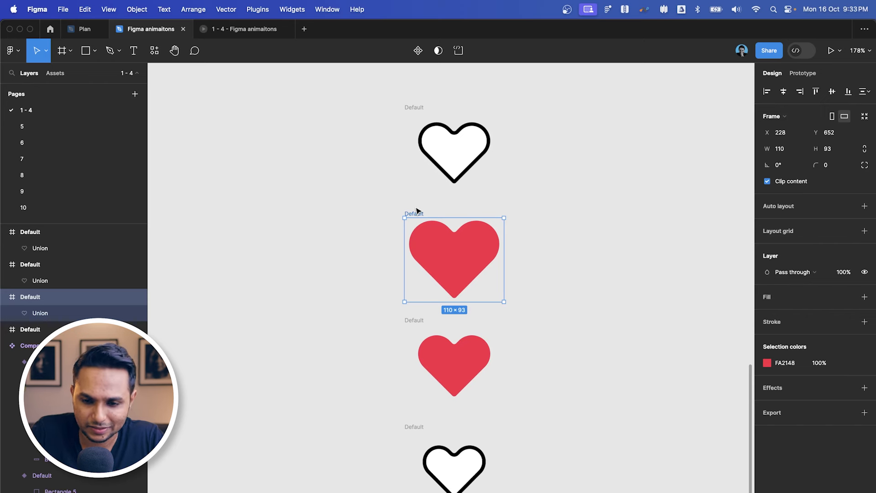
left_click(420, 113)
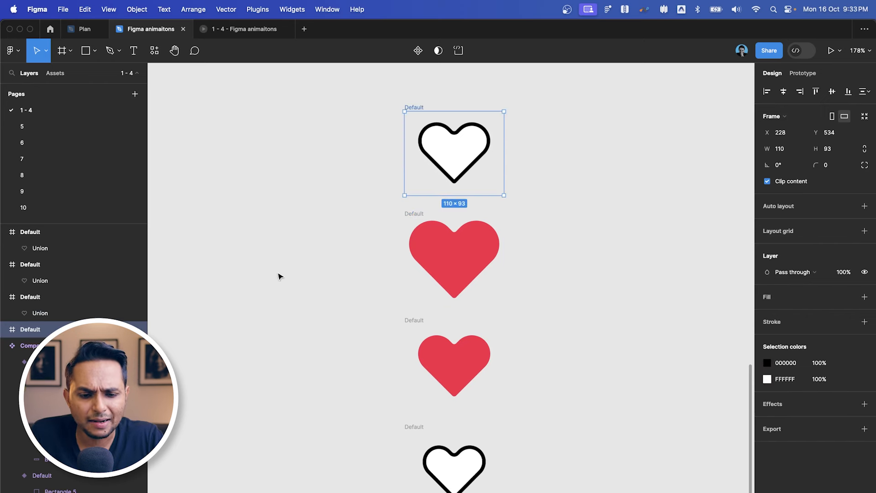
double_click(26, 330)
key("Left")
type("Off")
key("Return")
- Rename the second frame, holding the enlarged red heart, as Transition On
left_click(432, 224)
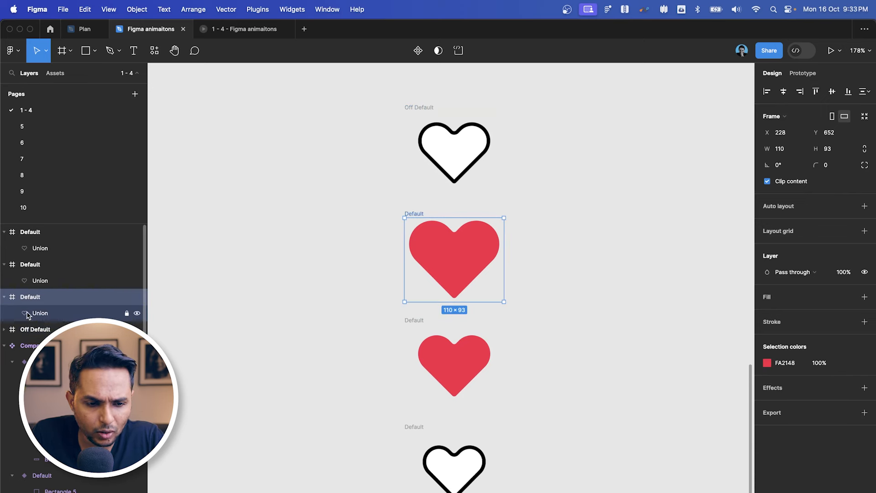
double_click(30, 296)
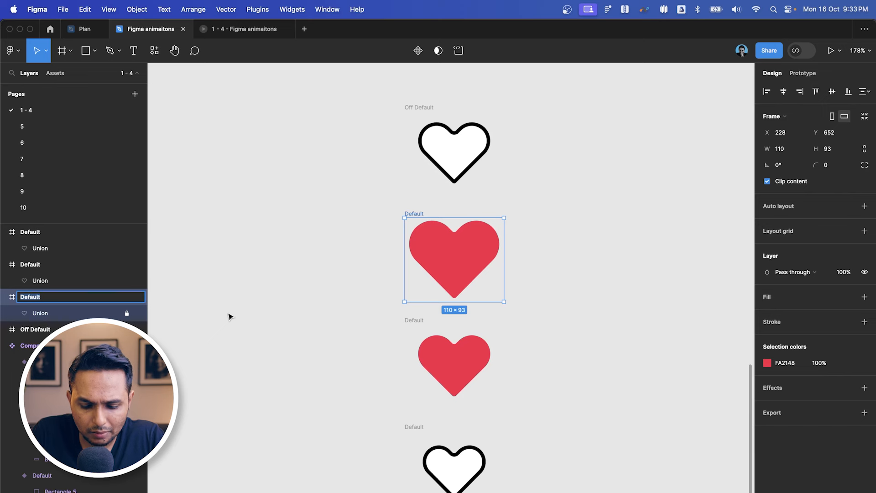
type("Transition")
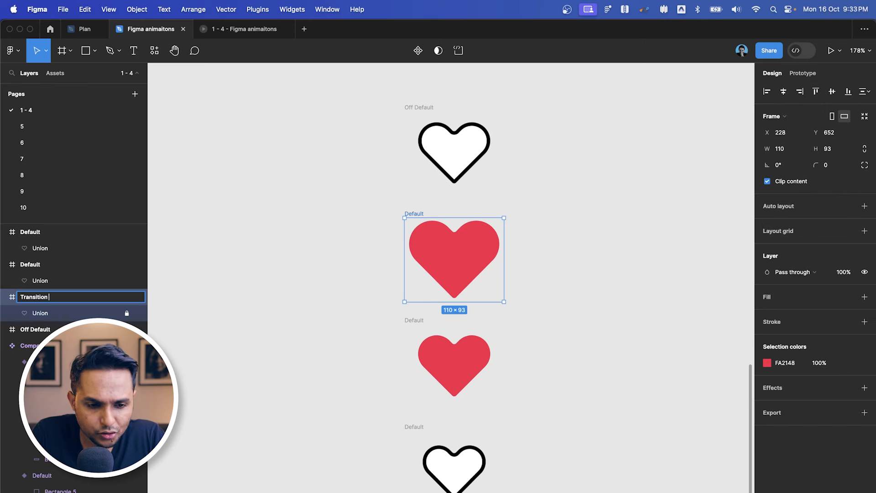
type(" On")
key("Return")
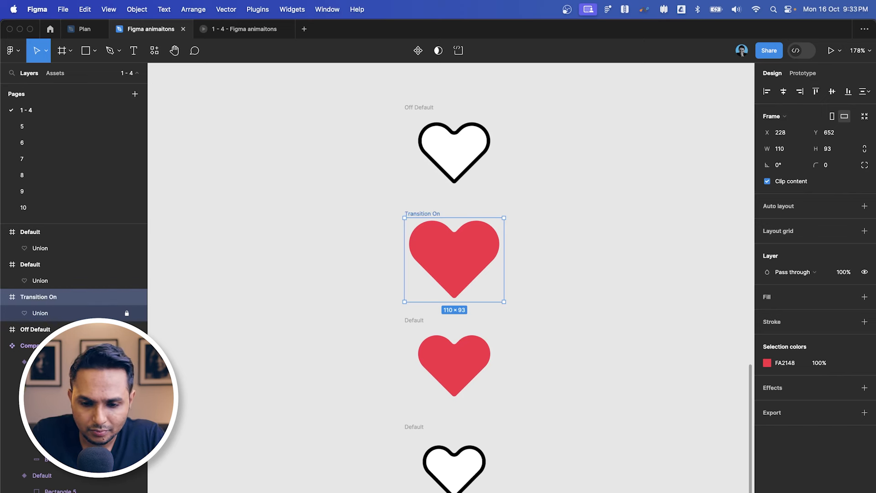
- Rename the third frame, holding the smaller red heart, as On Default
left_click(426, 334)
double_click(35, 266)
type("Onn Default")
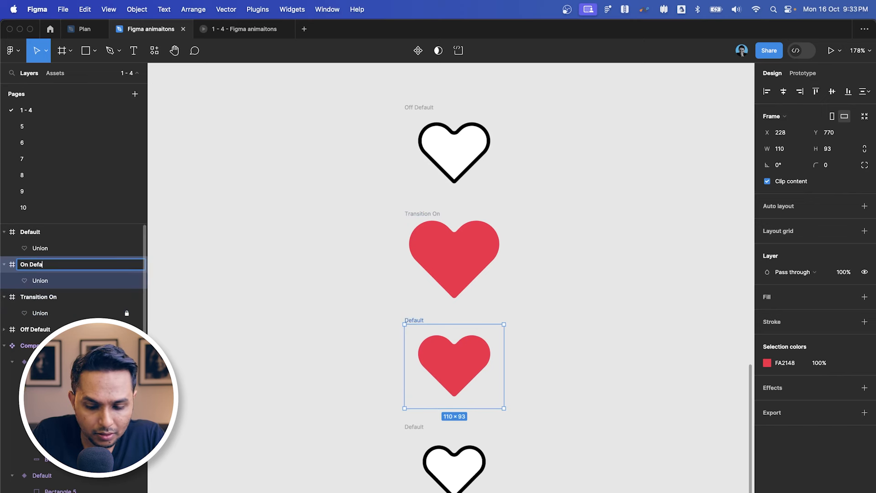
key("Return")
- Rename the fourth frame, holding the small white heart, as Transitoin Off
scroll(329, 367, "down", 3)
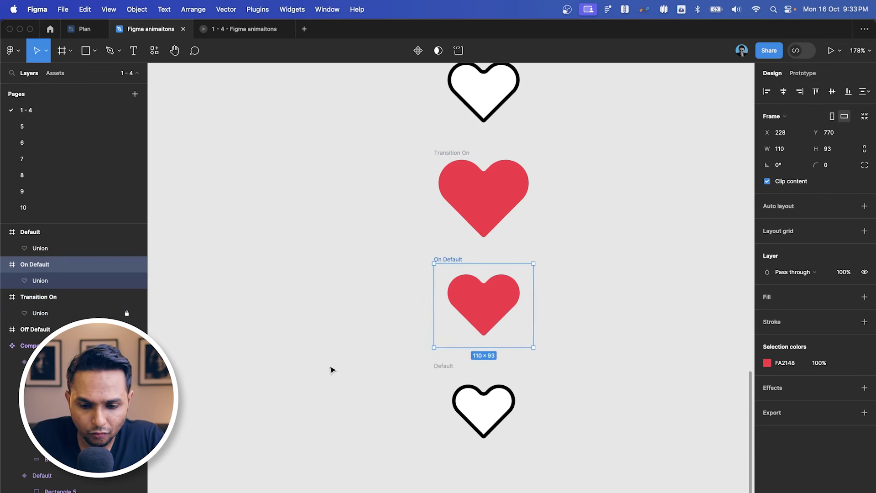
left_click(445, 365)
double_click(37, 235)
type("Trans")
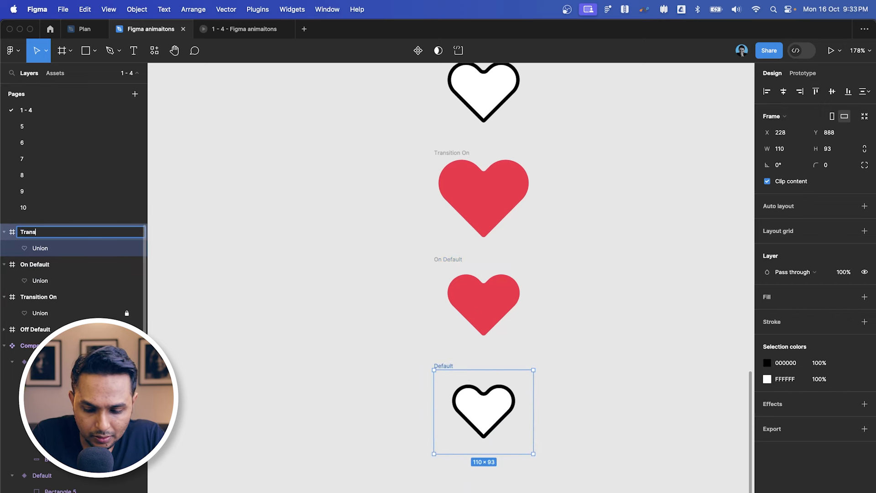
type("itoin Off")
left_click(323, 221)
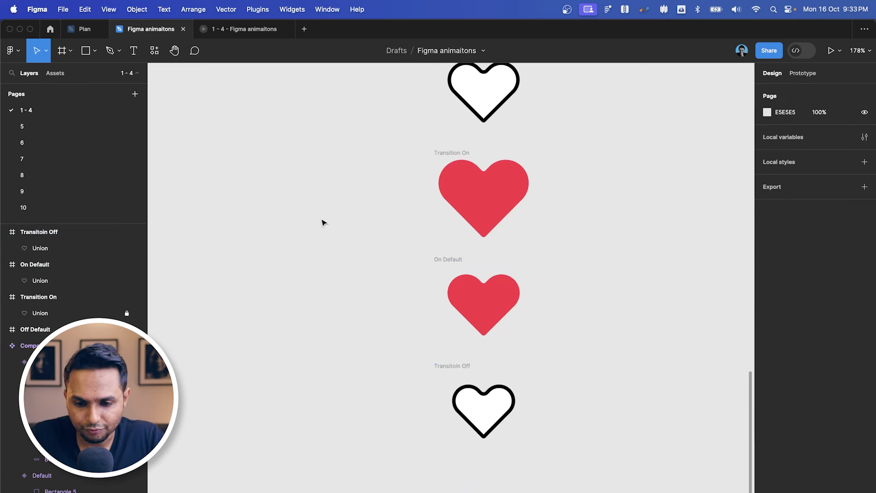
- Combine the four heart frames into a single component set with each frame as a variant
scroll(352, 205, "down", 3)
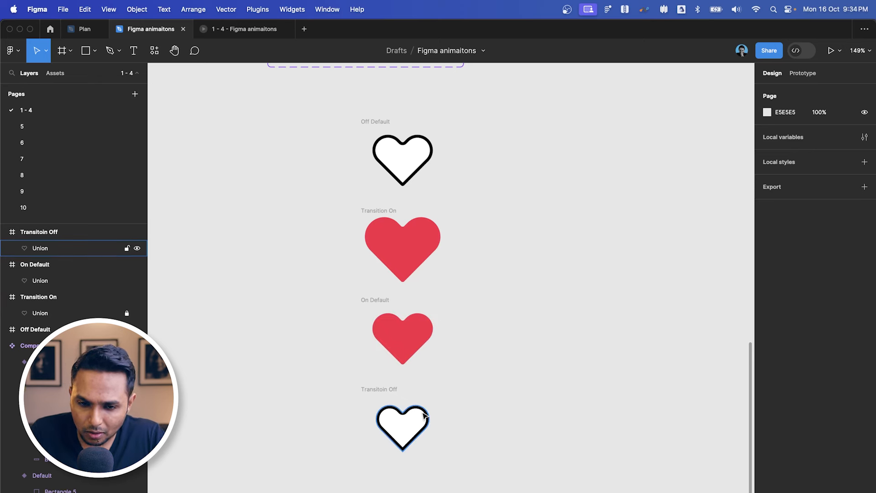
left_click(420, 152)
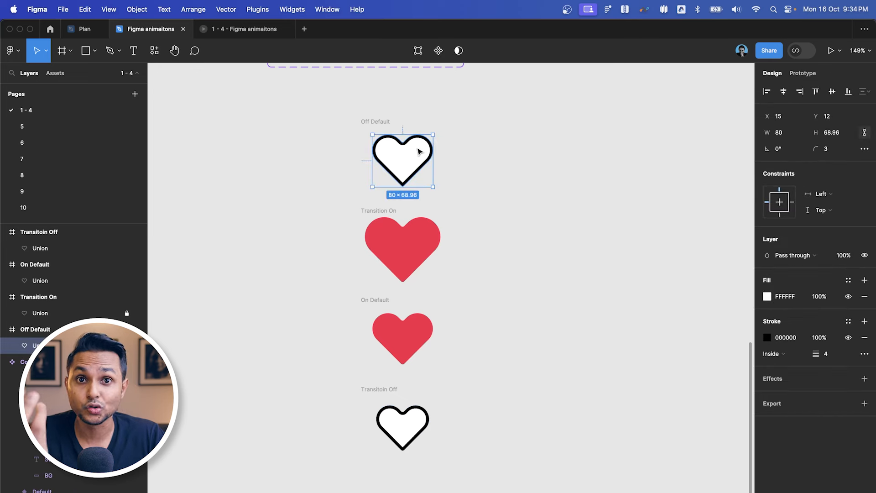
left_click(458, 121)
scroll(486, 111, "down", 5)
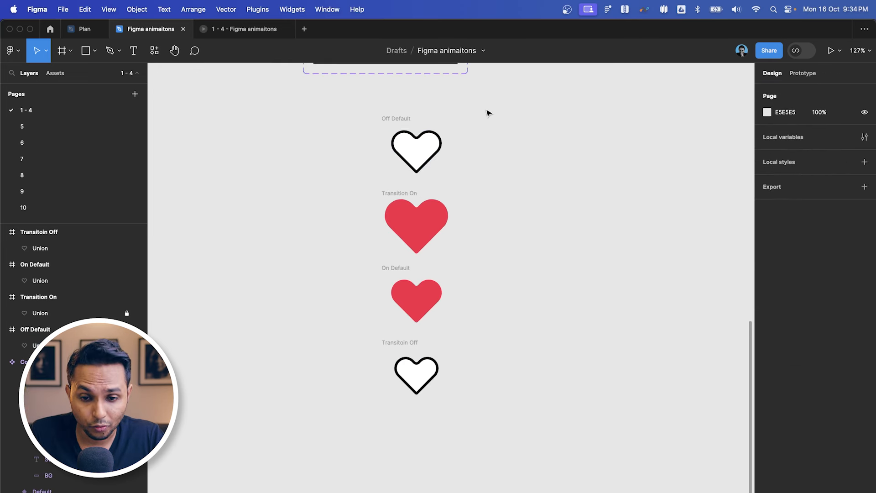
scroll(500, 100, "up", 1)
left_click_drag(502, 104, 301, 394)
left_click(423, 51)
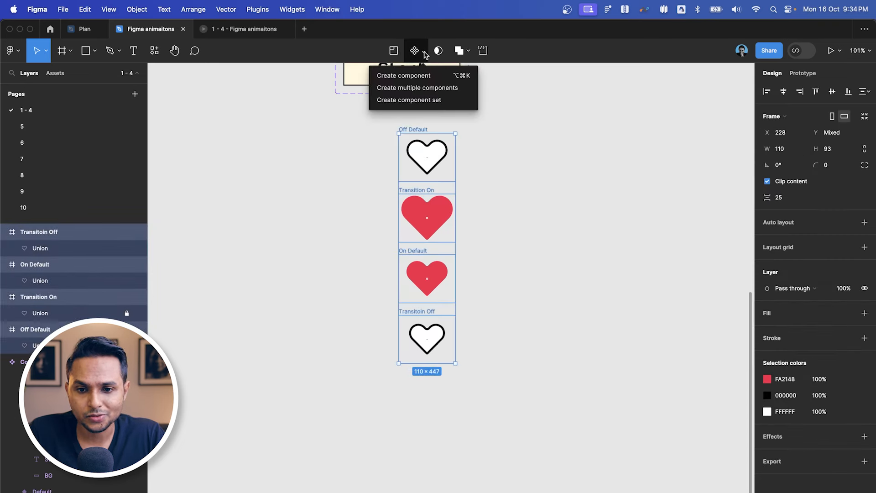
left_click(420, 100)
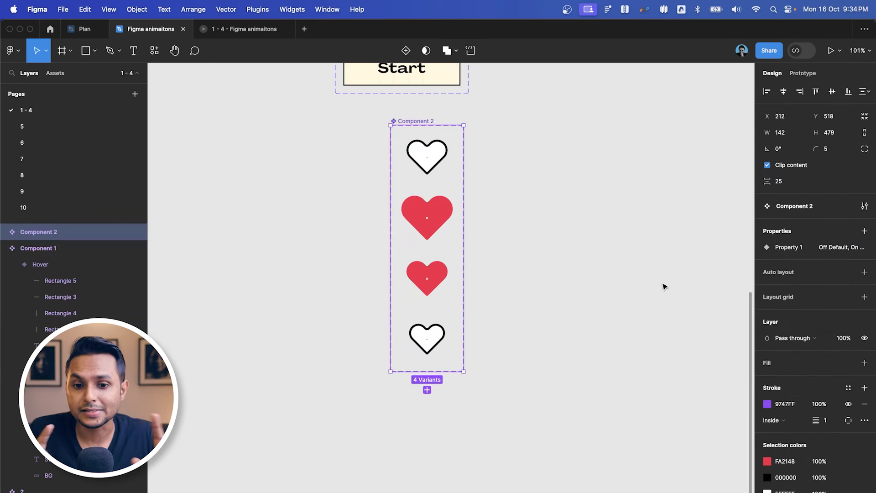
- Move the heart component set below Component 1, aligned with its left edge, and rename it Hearts
scroll(663, 286, "up", 5)
left_click_drag(449, 196, 395, 210)
double_click(59, 233)
type("Head")
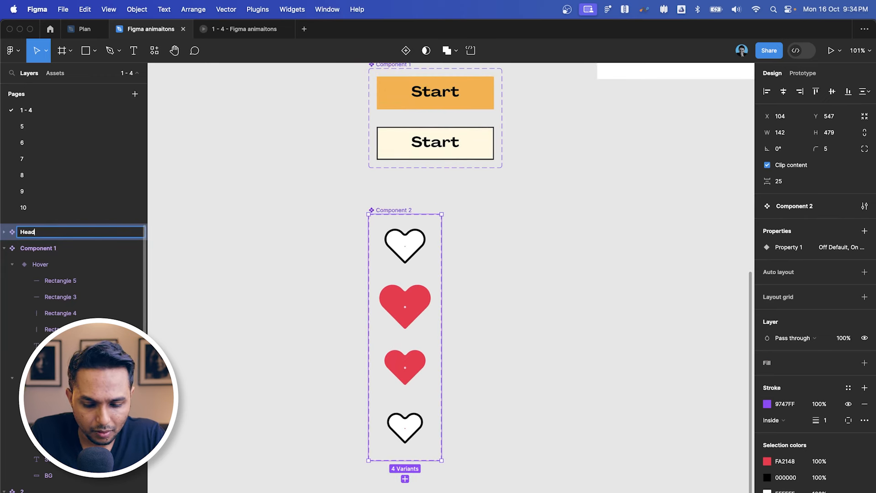
type("ts")
key("Return")
left_click(314, 273)
- Add an on-click prototype interaction to the Off Default heart that changes it to the Transition On variant
scroll(315, 274, "down", 3)
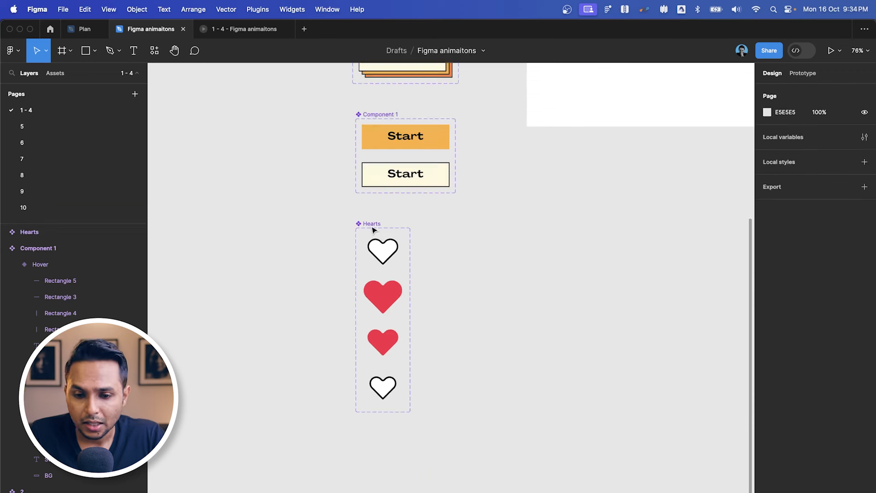
left_click(804, 76)
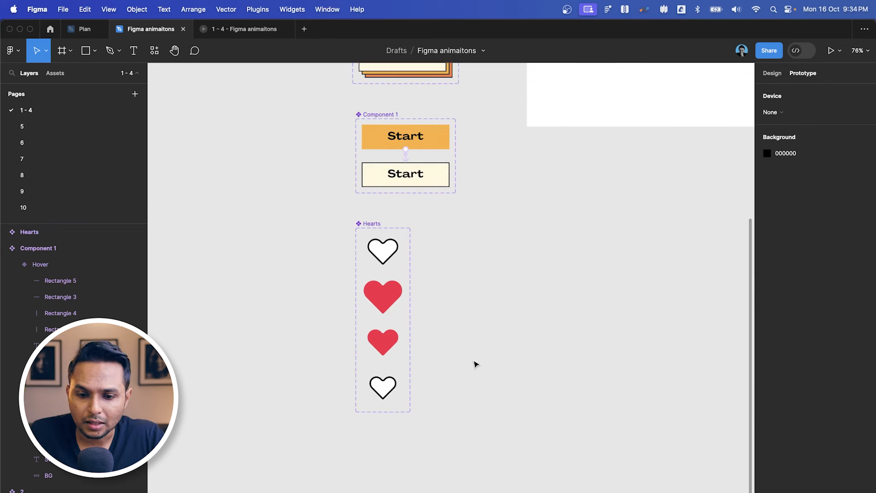
scroll(486, 345, "down", 4)
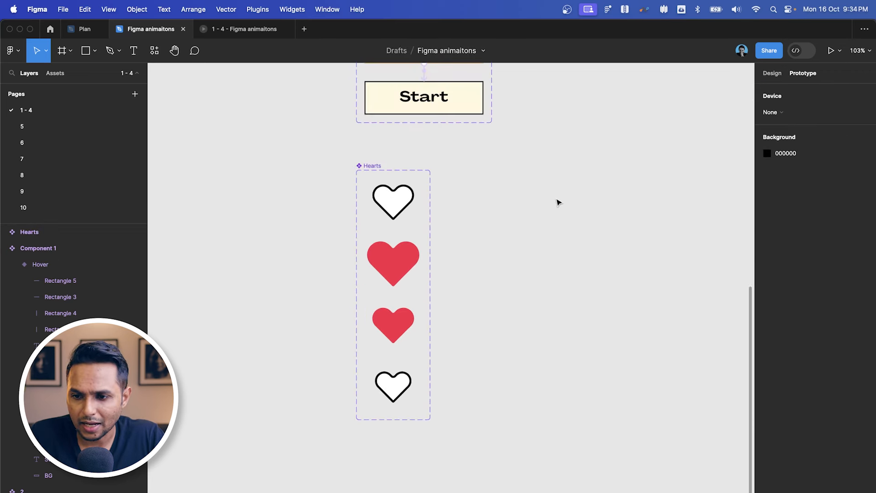
scroll(393, 201, "up", 5)
left_click(385, 191)
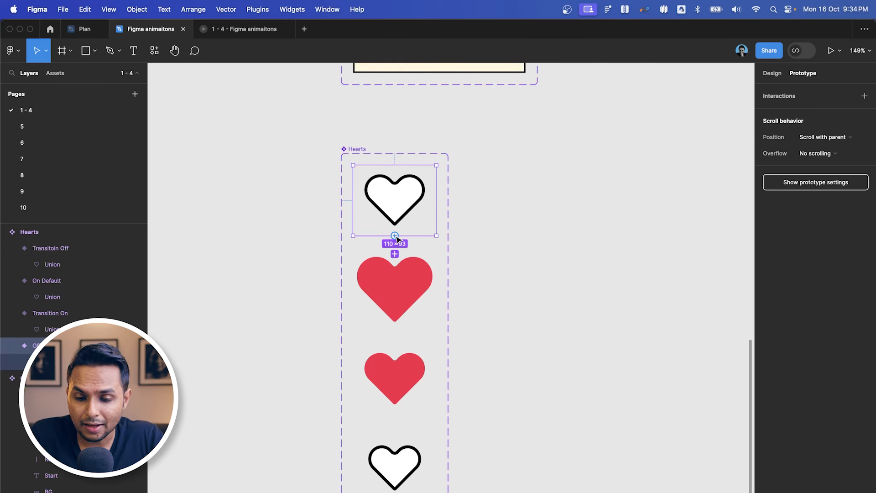
left_click(791, 94)
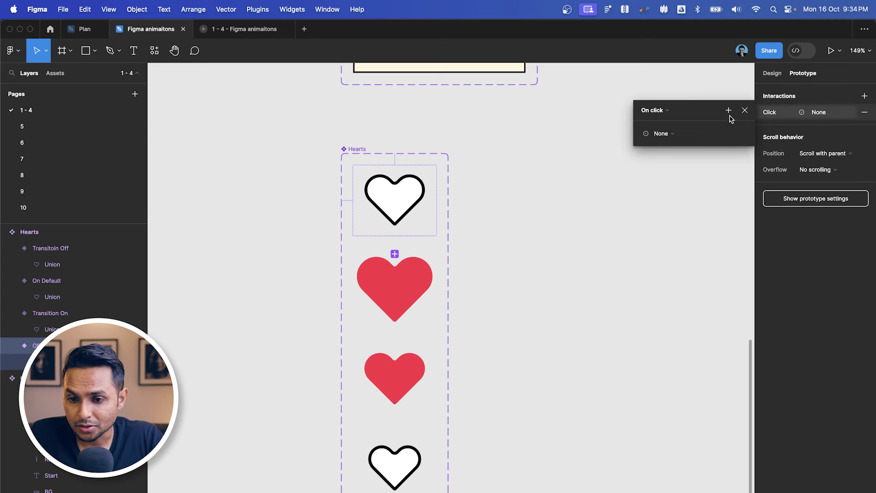
left_click(661, 133)
left_click(667, 166)
left_click(713, 149)
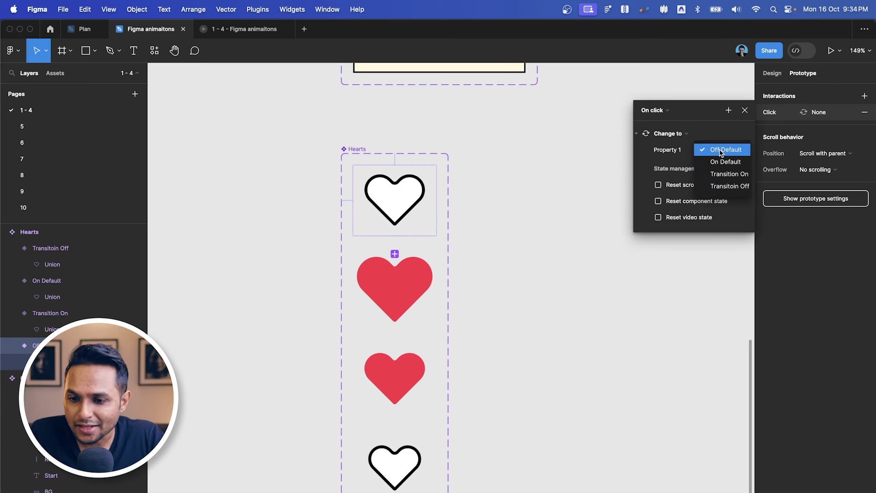
left_click(738, 178)
- Set the Off Default heart's click interaction to Smart animate with Ease in and out back easing and a 200 ms duration
left_click(385, 275)
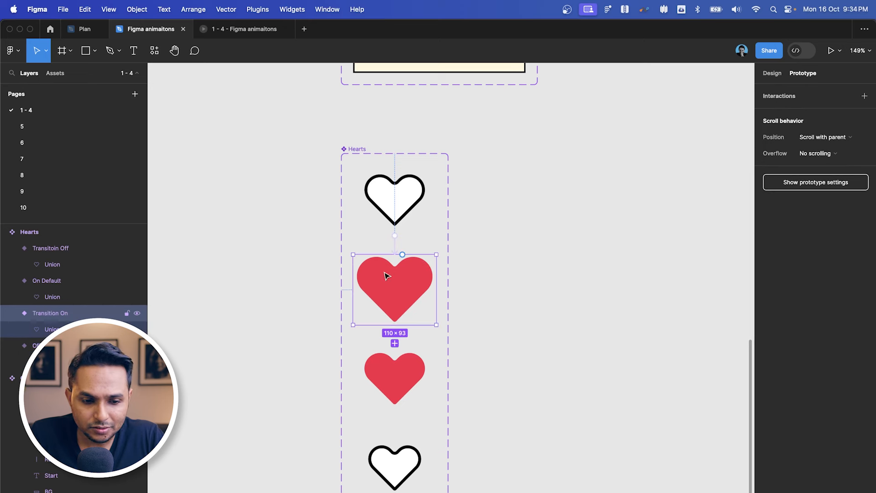
left_click(380, 191)
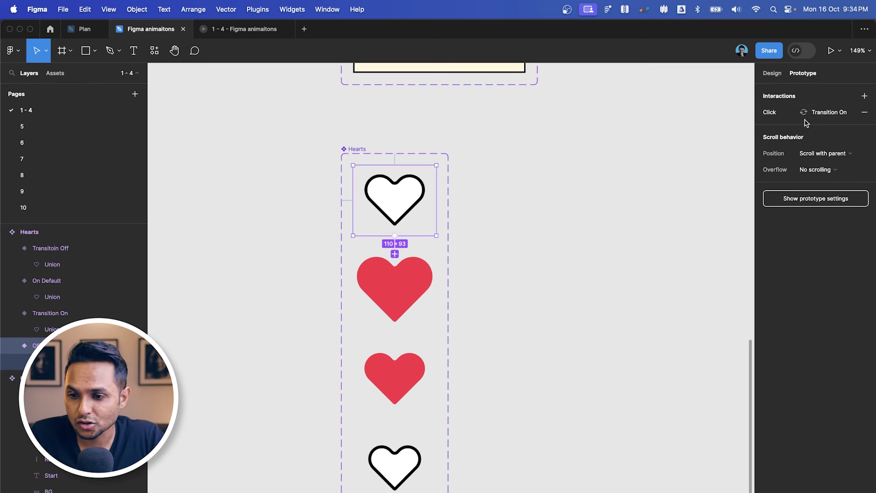
left_click(821, 112)
left_click(717, 160)
left_click(732, 154)
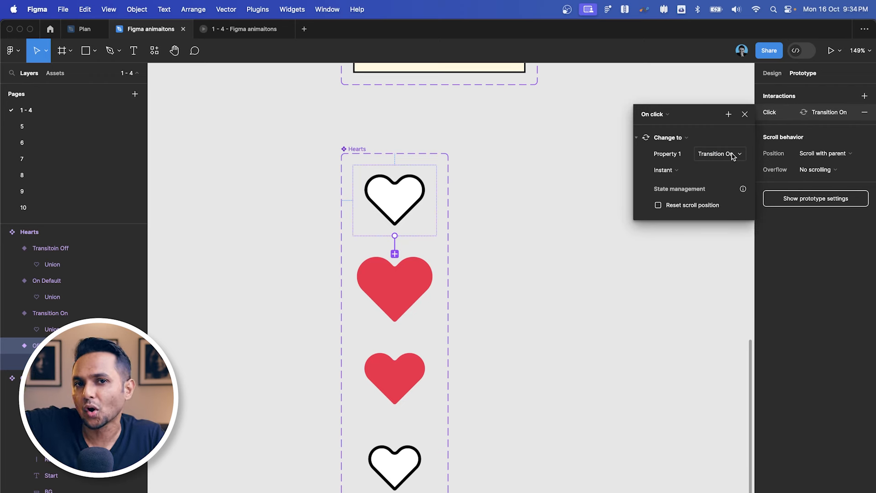
left_click(674, 171)
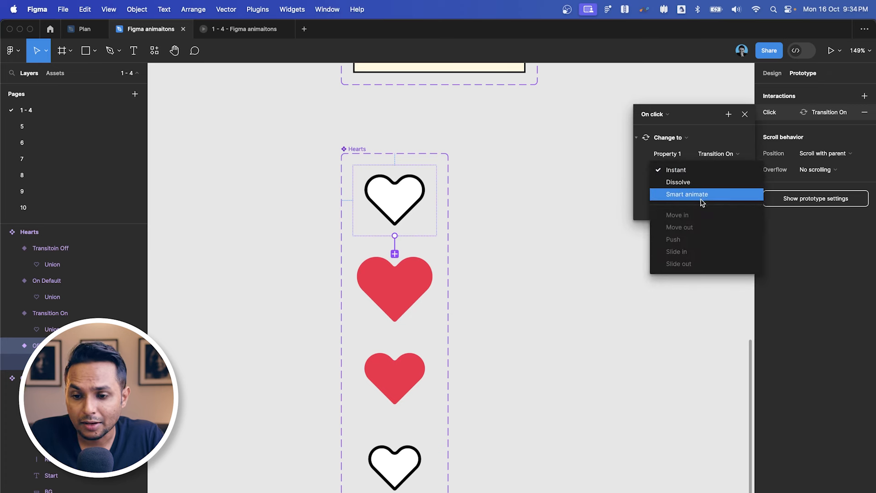
left_click(686, 194)
left_click(730, 186)
type("200")
key("Return")
left_click(674, 186)
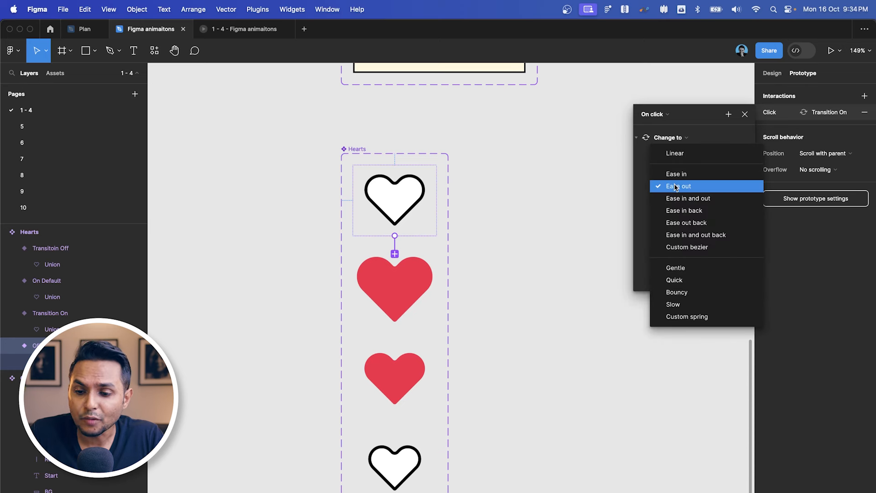
left_click(715, 235)
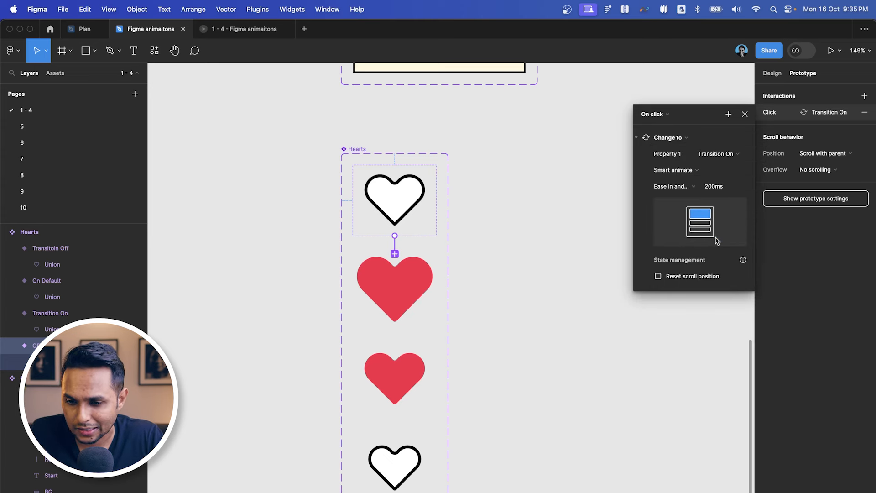
- Add an interaction to the Transition On heart that triggers after a delay of 1 ms
scroll(437, 266, "down", 2)
left_click(437, 266)
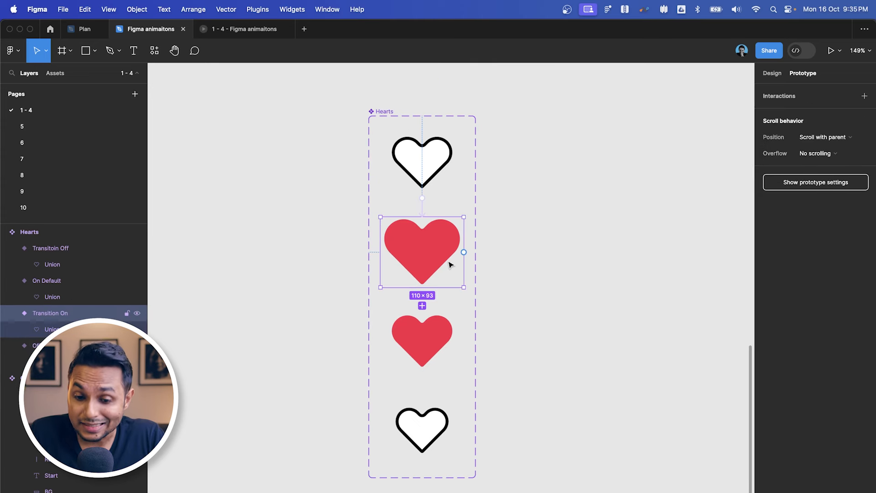
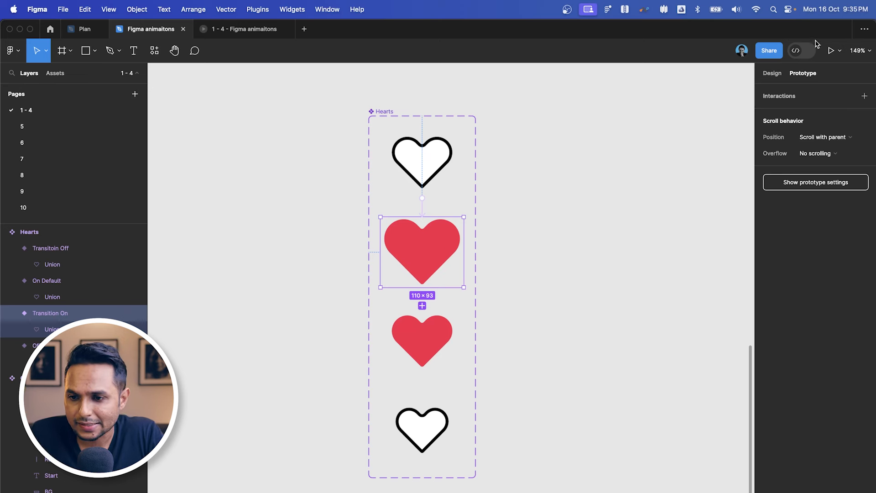
left_click(794, 95)
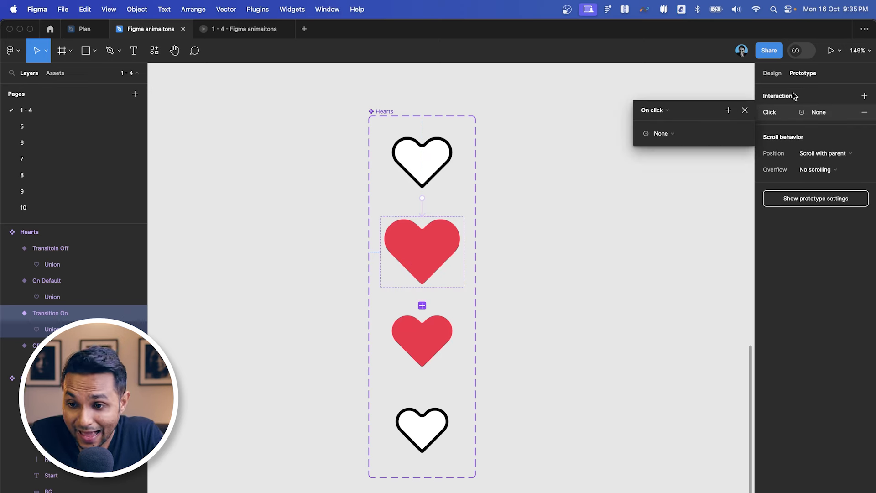
left_click(664, 111)
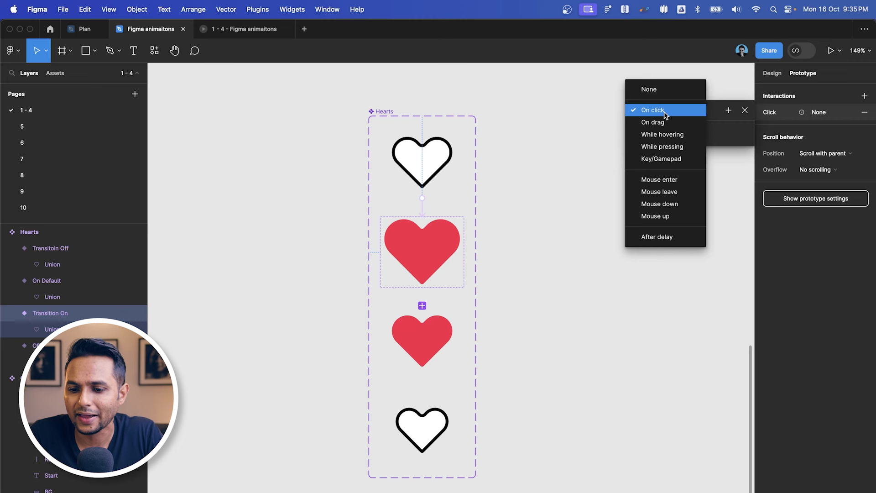
left_click(680, 238)
left_click_drag(700, 109, 606, 137)
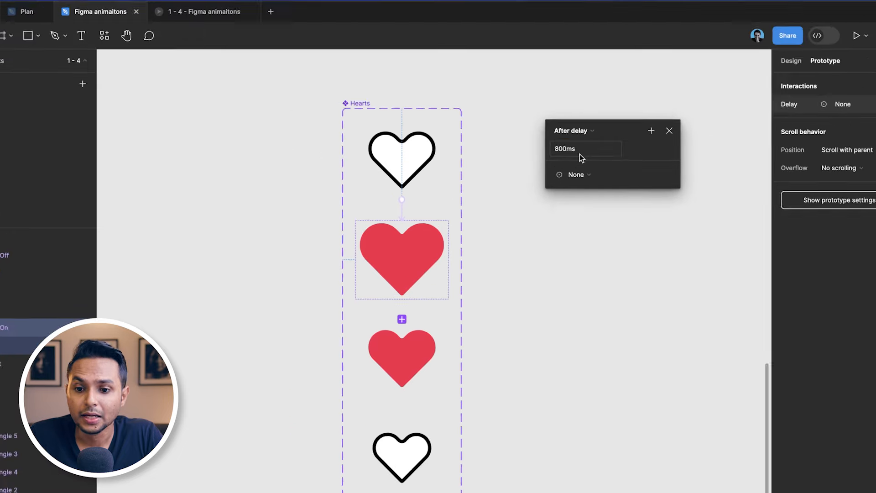
left_click(580, 153)
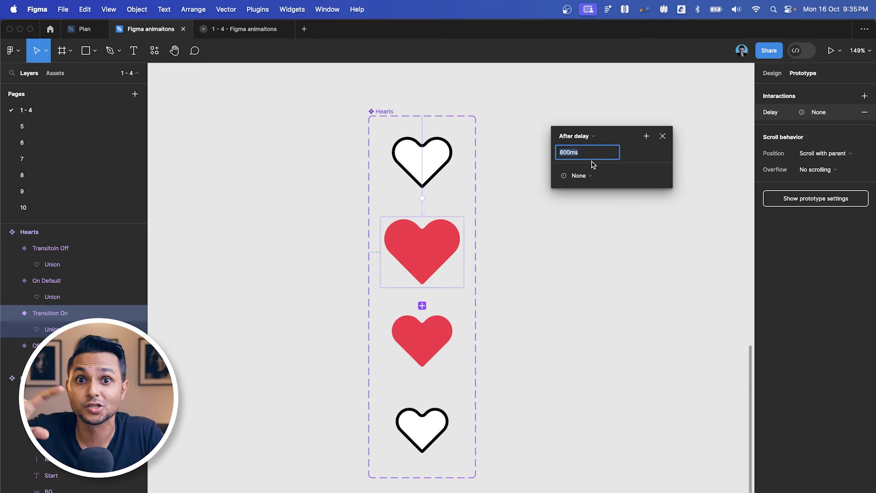
type("1")
key("Return")
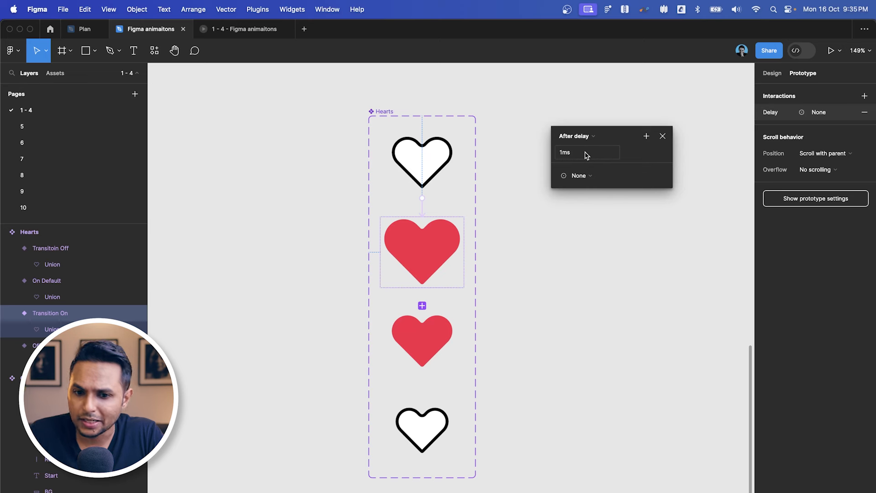
- Make the Transition On heart's delayed interaction change to the On Default variant
left_click(580, 180)
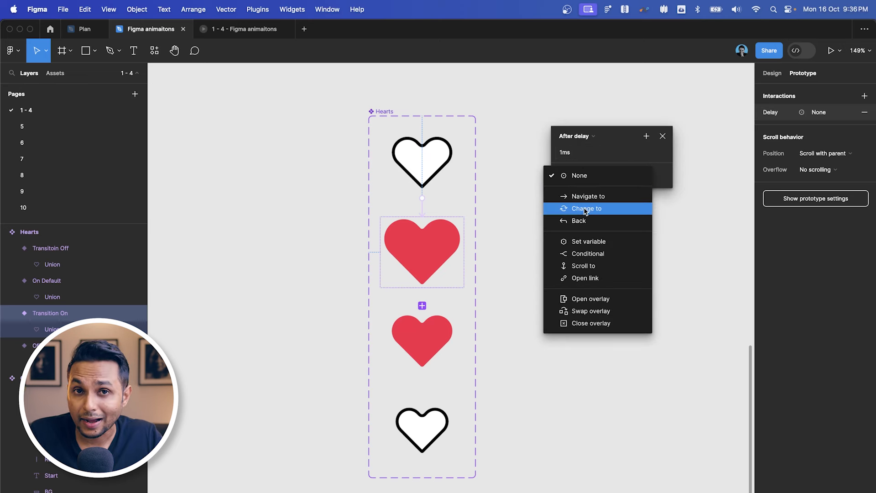
left_click(586, 209)
left_click(644, 192)
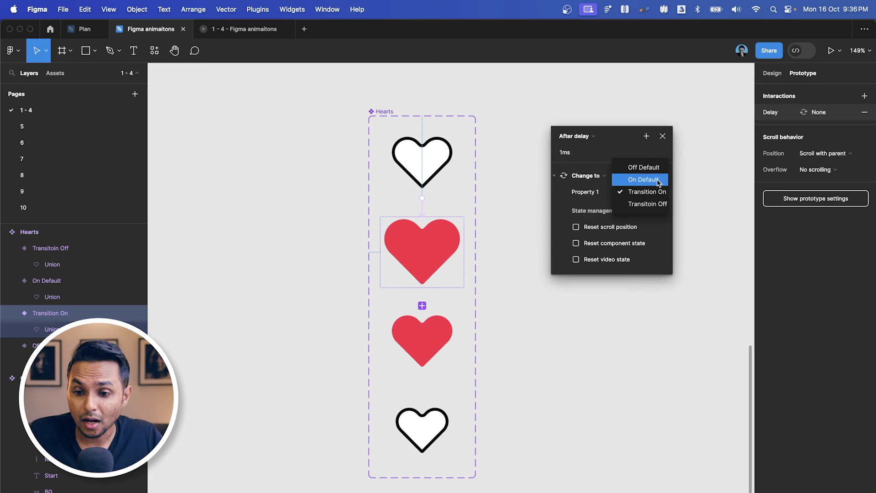
left_click(658, 180)
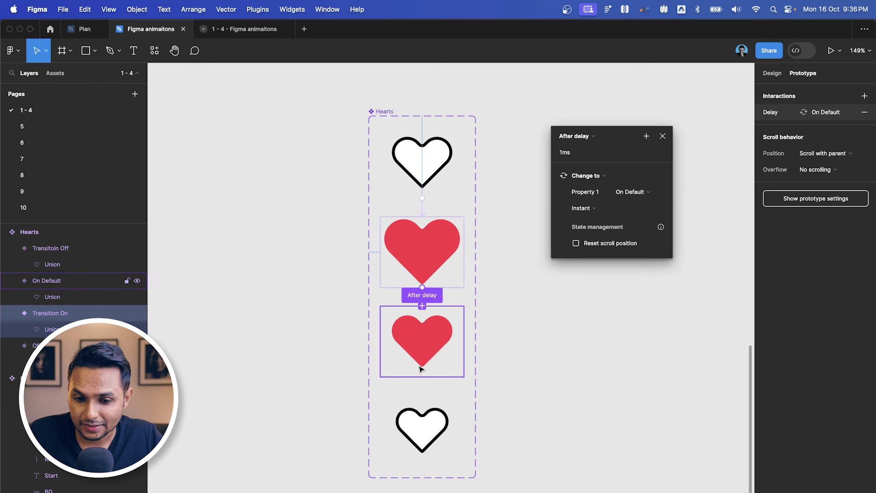
- Set the Transition On heart's delayed interaction to Smart animate with a 100 ms duration, keeping Ease out, and close its settings
left_click(609, 211)
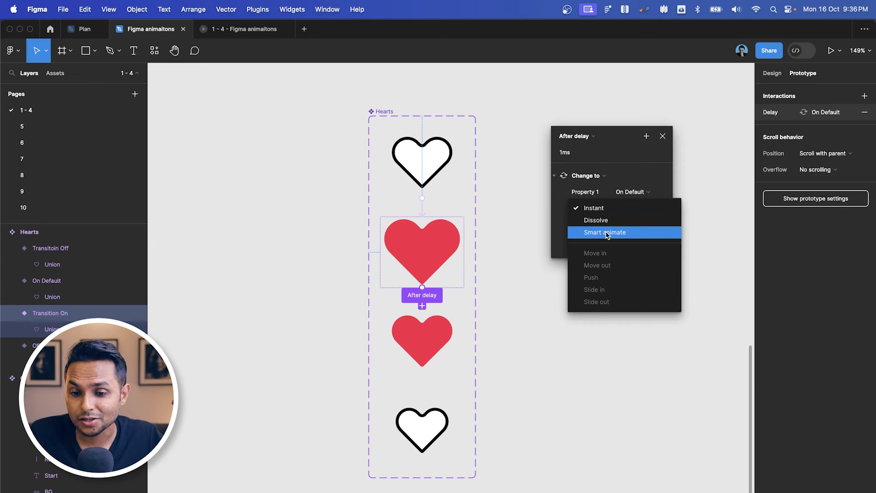
left_click(606, 232)
left_click(636, 227)
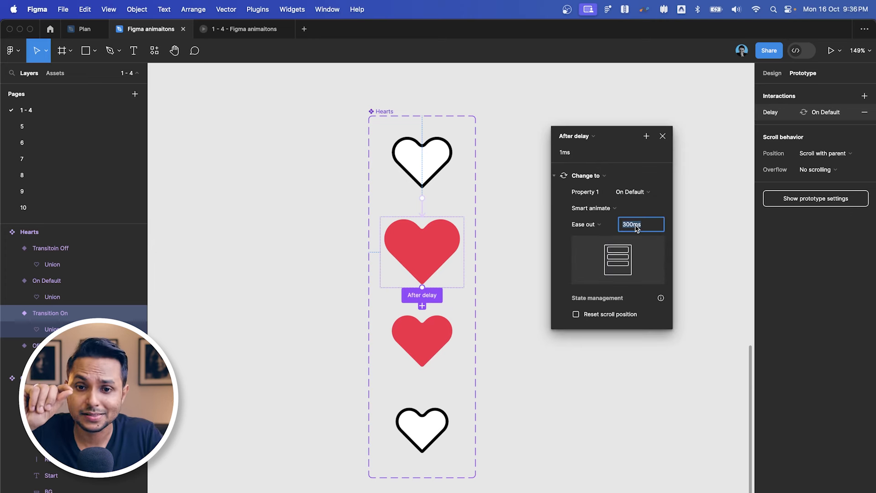
type("100")
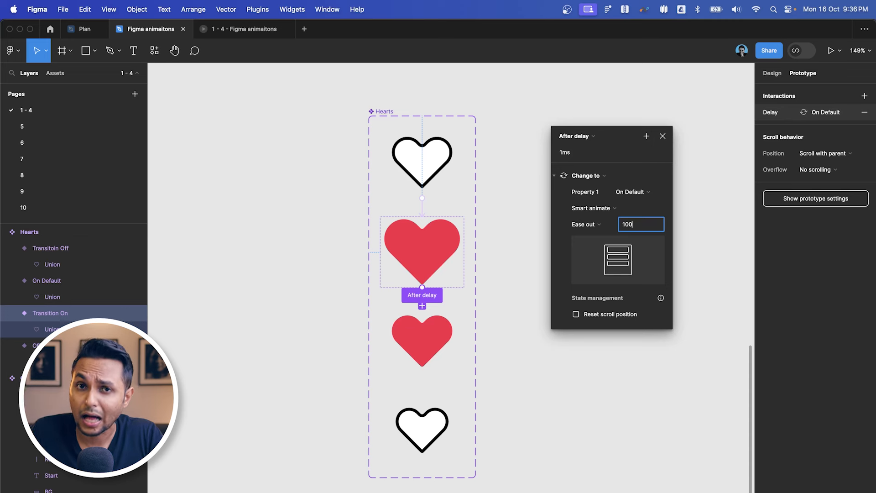
key("Return")
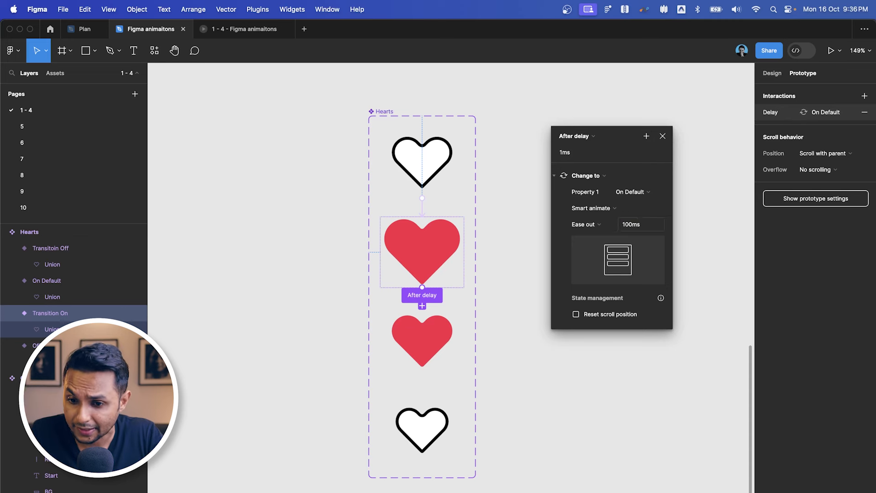
left_click(594, 228)
left_click(596, 226)
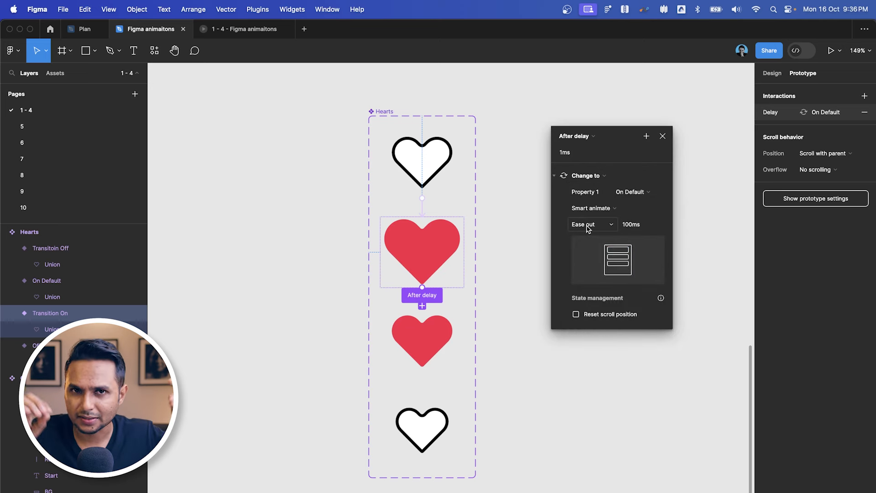
left_click(662, 136)
scroll(610, 284, "down", 2)
left_click(602, 299)
- Add an on-click interaction to the On Default heart that changes it to the Transitoin Off variant
scroll(594, 313, "up", 3)
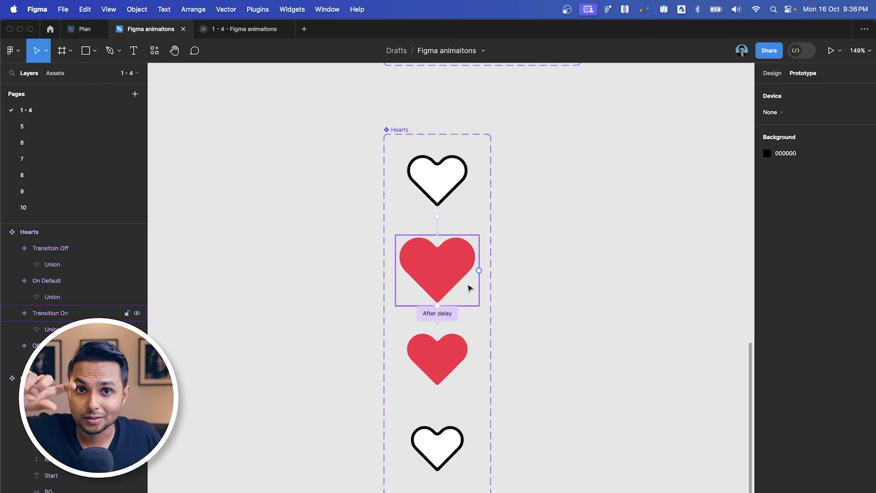
scroll(525, 283, "down", 2)
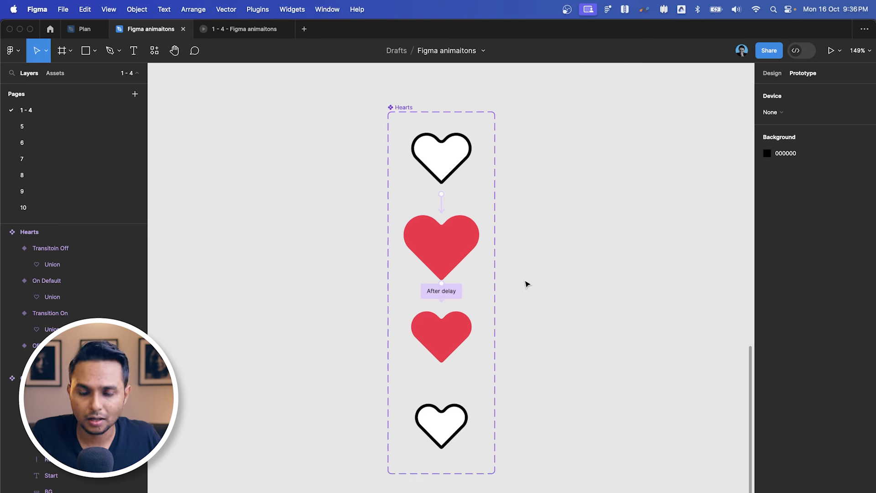
left_click(442, 347)
scroll(427, 355, "down", 2)
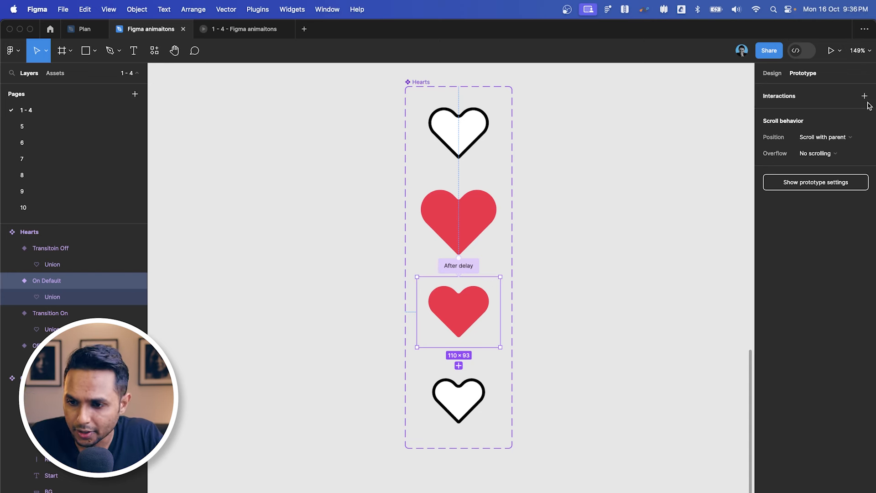
left_click(793, 95)
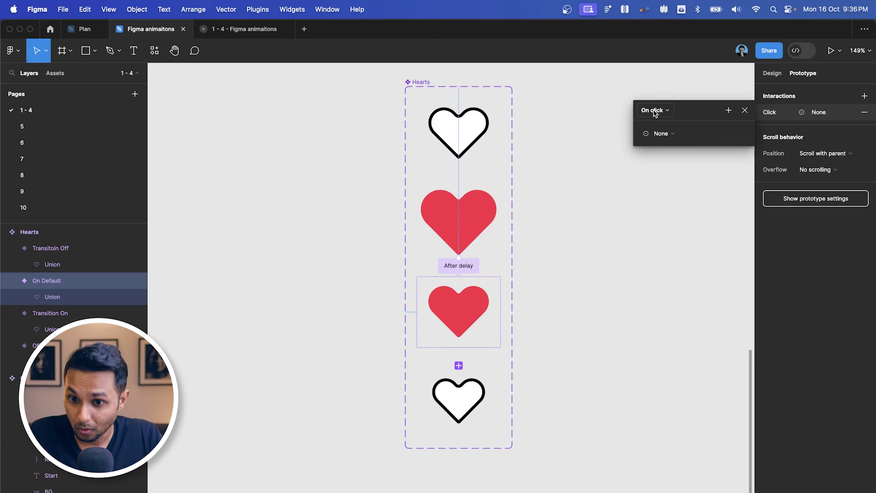
left_click(660, 133)
left_click(686, 167)
left_click(729, 149)
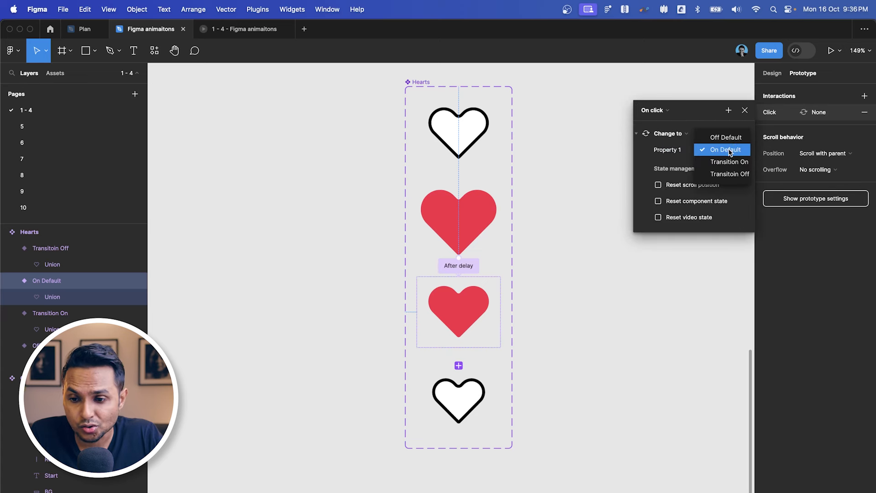
left_click(730, 173)
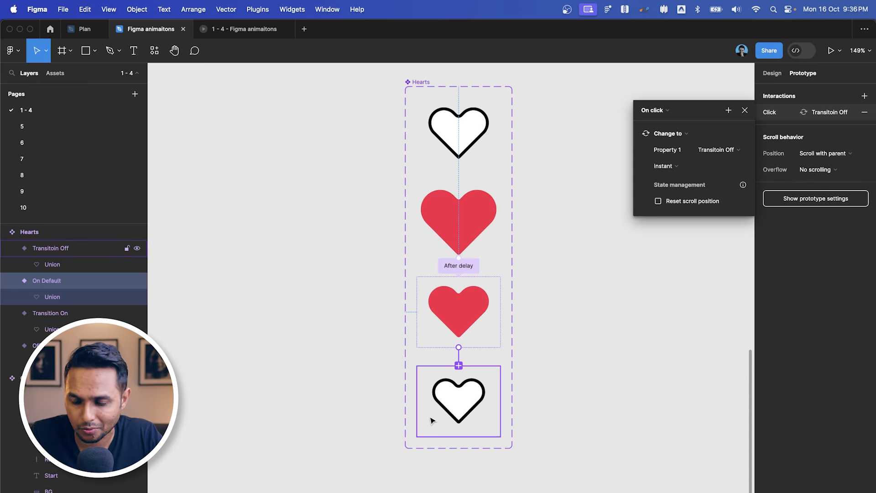
- Set the On Default heart's on-click interaction to Smart animate with a 200 ms duration
left_click(665, 166)
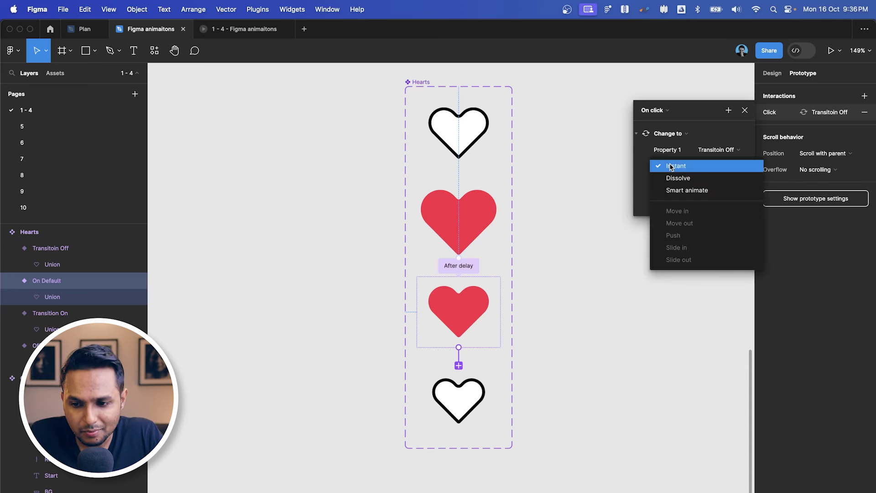
left_click(689, 192)
left_click(729, 186)
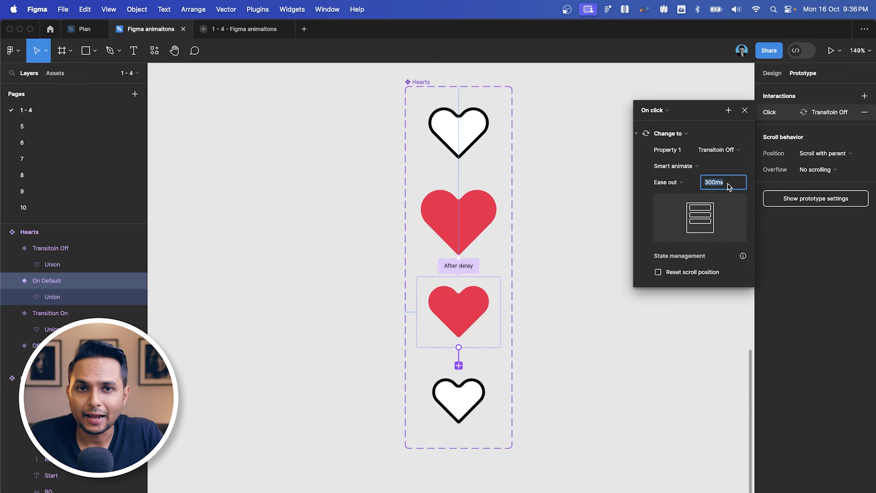
type("200")
key("Return")
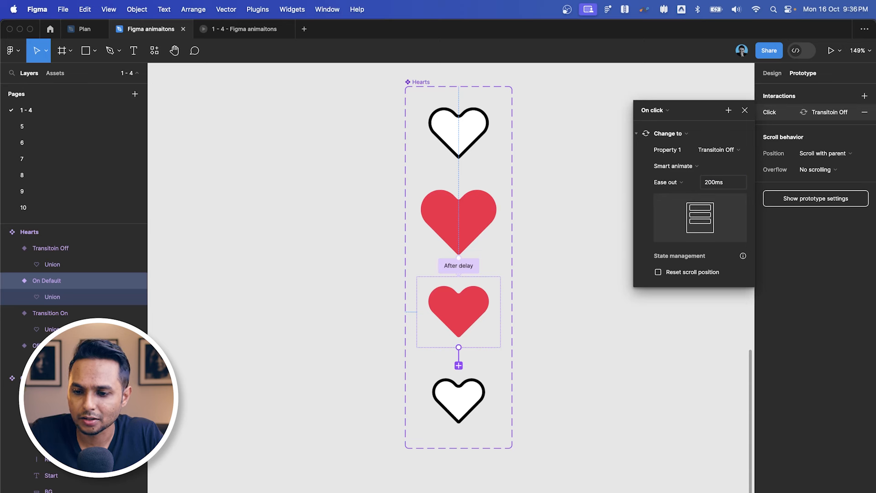
- Change the On Default heart's on-click easing to Ease in and out back and close the interaction settings
left_click(679, 183)
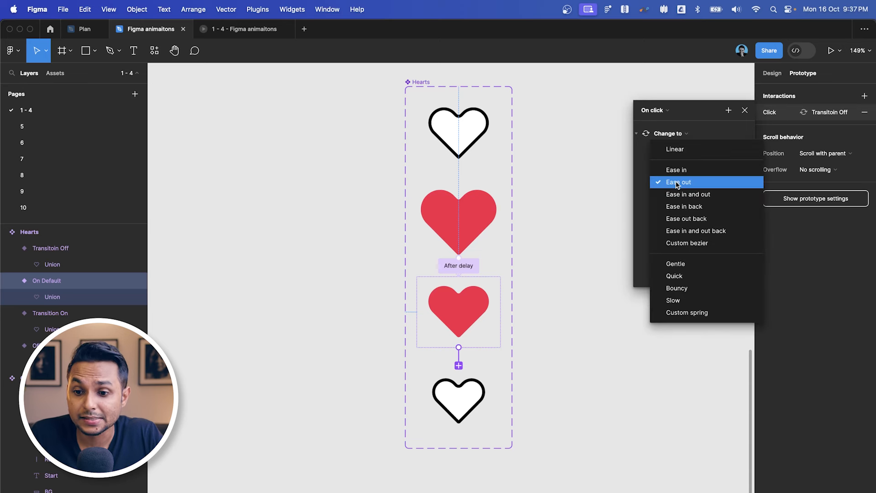
left_click(718, 235)
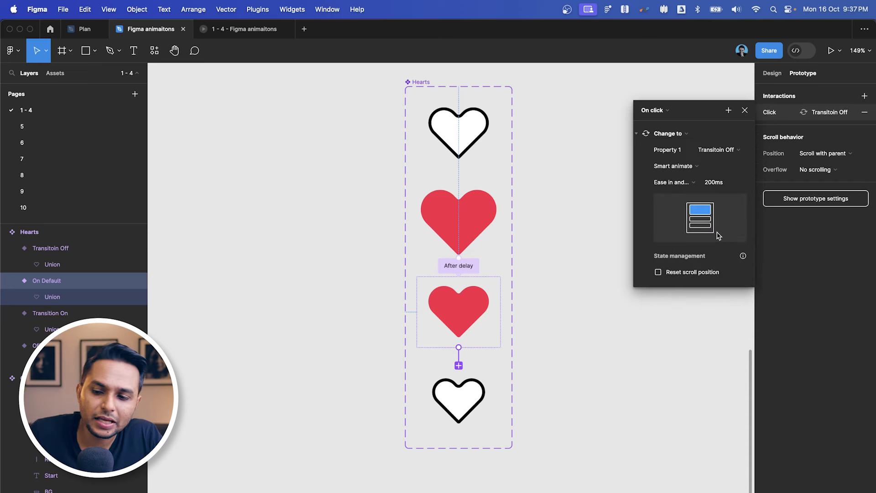
left_click(744, 110)
left_click(522, 315)
- Add an interaction to the Transitoin Off heart that triggers after a delay of 1 ms
left_click(465, 424)
scroll(465, 429, "up", 2)
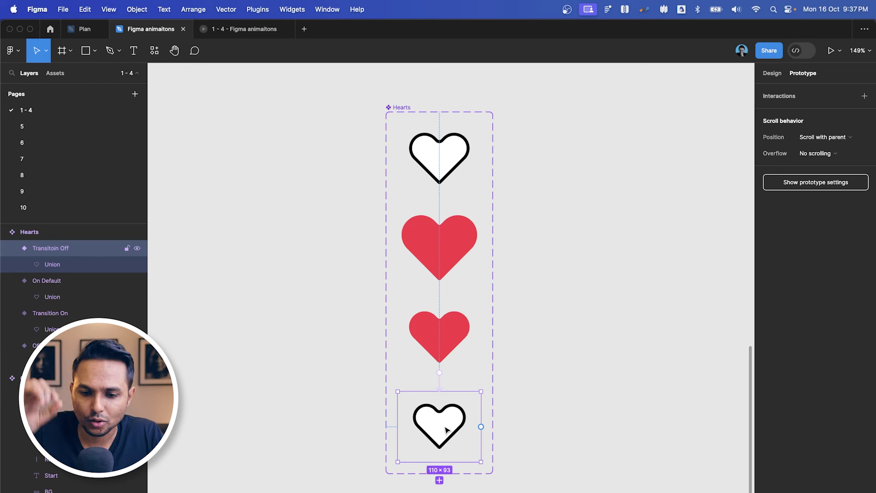
left_click(437, 162)
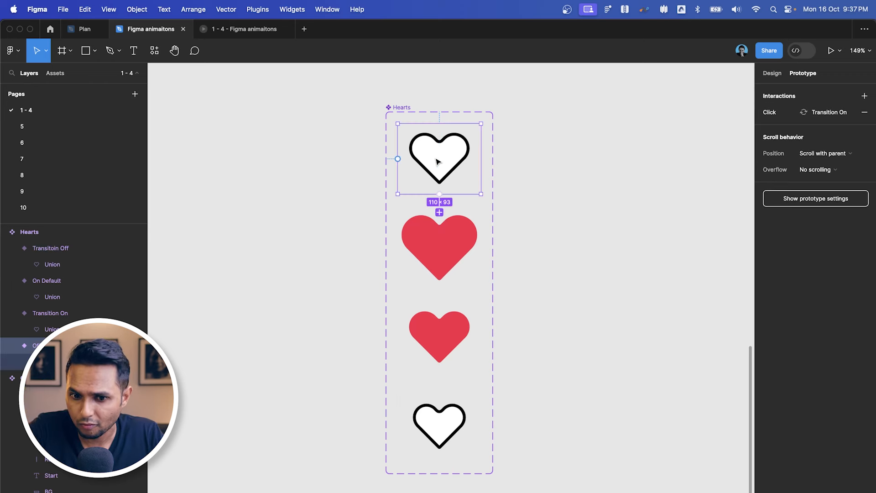
left_click(449, 421)
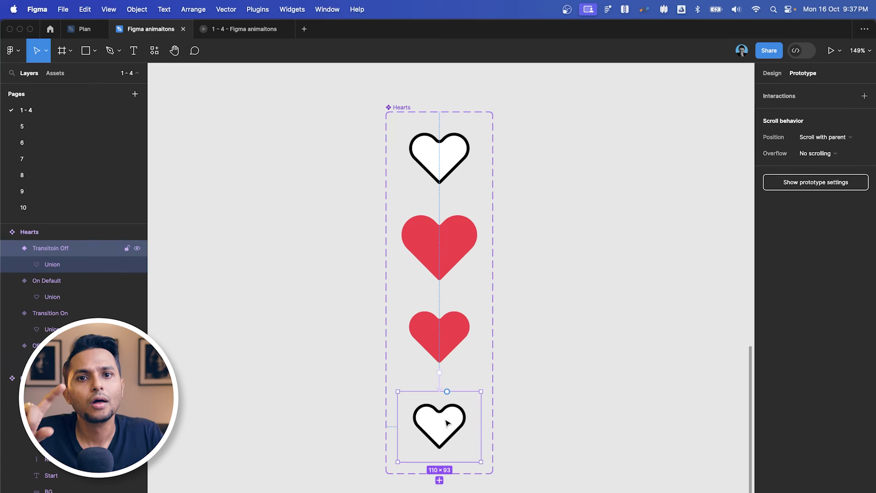
left_click(773, 95)
left_click(661, 117)
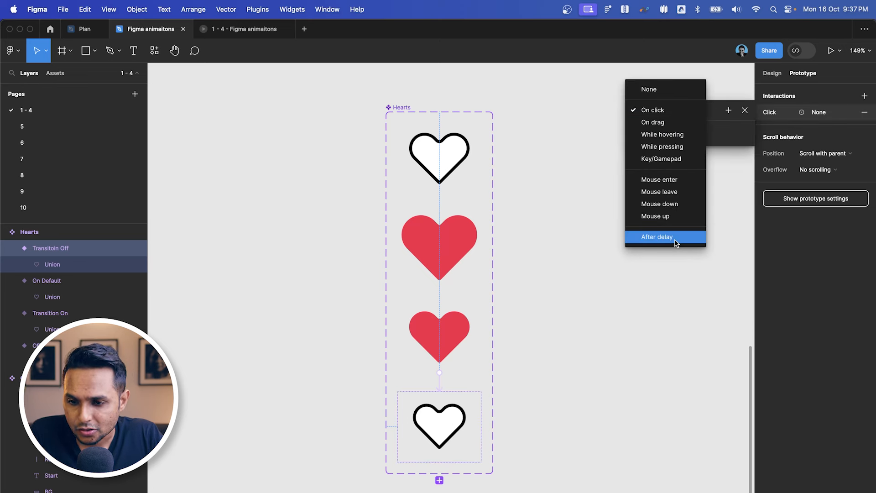
left_click(676, 239)
left_click(671, 131)
type("1")
key("Return")
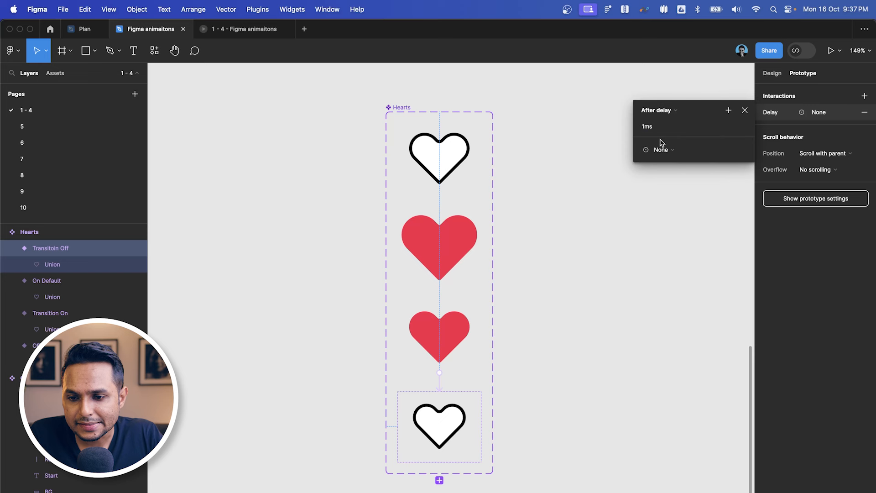
- Make the after-delay interaction of the Transitoin Off heart variant change to the Off Default variant
left_click(660, 150)
left_click(668, 182)
left_click(724, 168)
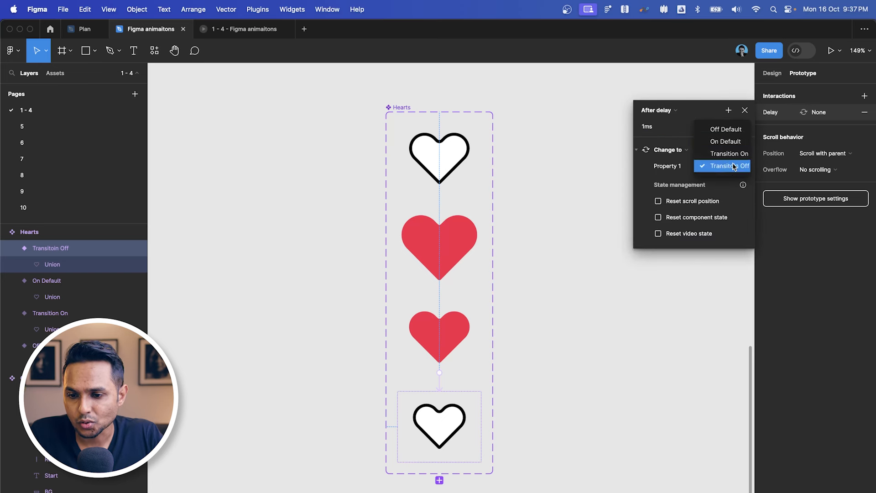
left_click(726, 130)
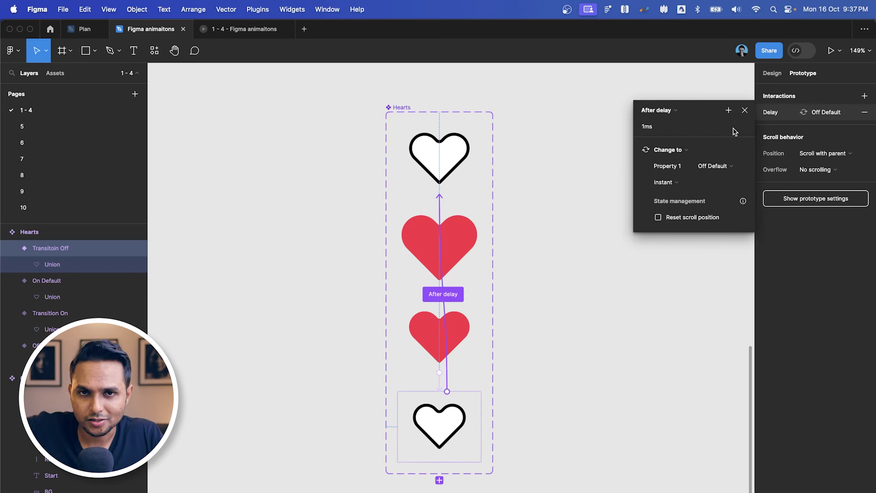
- Set the transition to Off Default to Smart animate with a duration of 100 ms
left_click(664, 182)
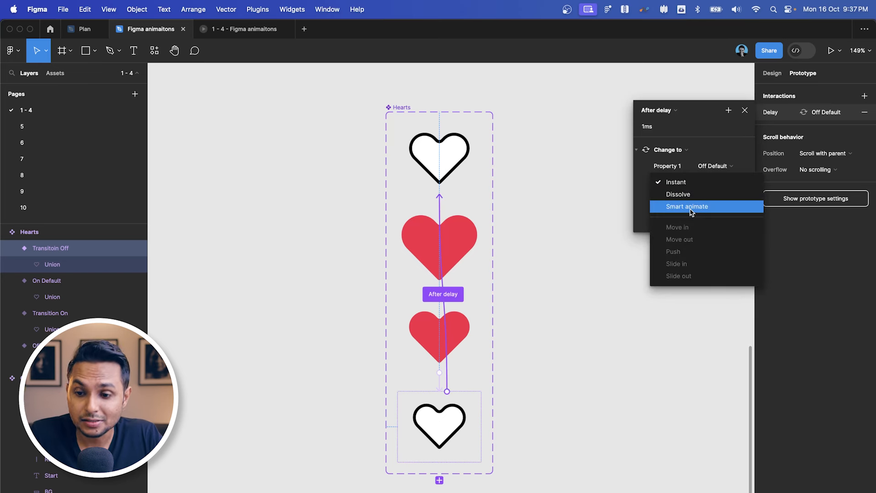
left_click(691, 208)
left_click(724, 200)
type("1")
key("Return")
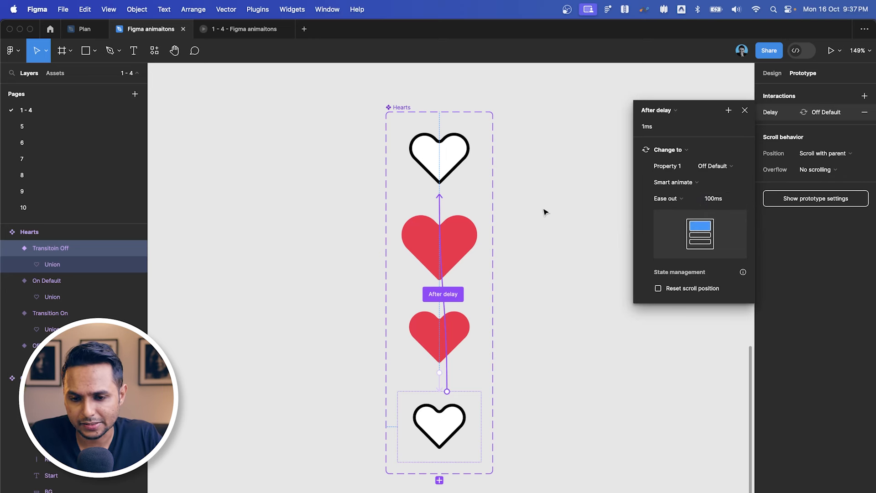
left_click(554, 206)
- Place a copy of the outlined Off Default heart in the Preview frame, left-aligned beneath the orange Start button
scroll(538, 223, "right", 2)
scroll(527, 242, "down", 1)
scroll(637, 123, "down", 2)
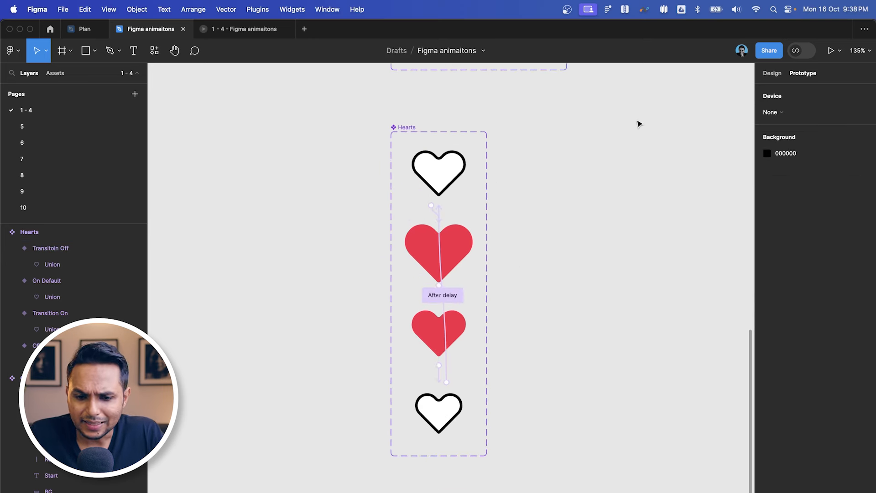
scroll(590, 150, "right", 2)
scroll(489, 186, "up", 3)
scroll(489, 186, "down", 3)
scroll(456, 251, "up", 2)
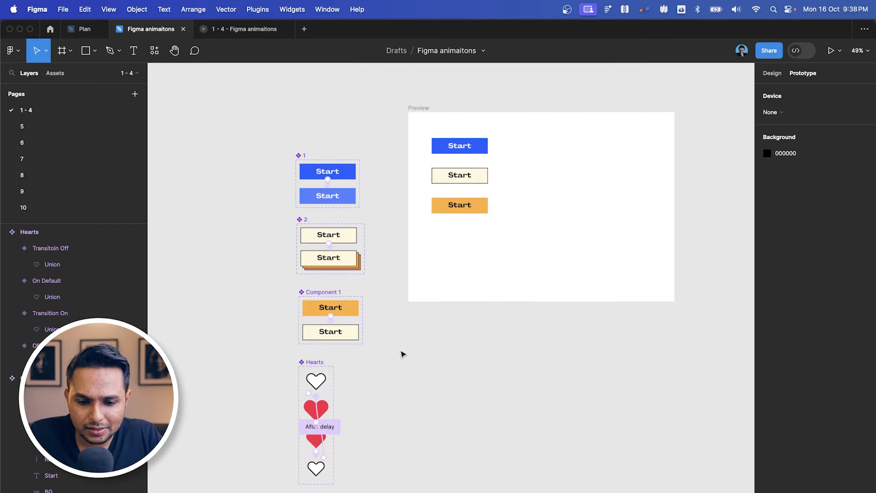
left_click(314, 381)
scroll(323, 391, "up", 2)
left_click_drag(323, 390, 531, 153)
scroll(532, 153, "up", 3)
scroll(532, 155, "up", 1)
left_click(567, 174)
scroll(567, 173, "up", 2)
left_click_drag(454, 250, 454, 261)
scroll(454, 261, "up", 1)
scroll(454, 261, "right", 1)
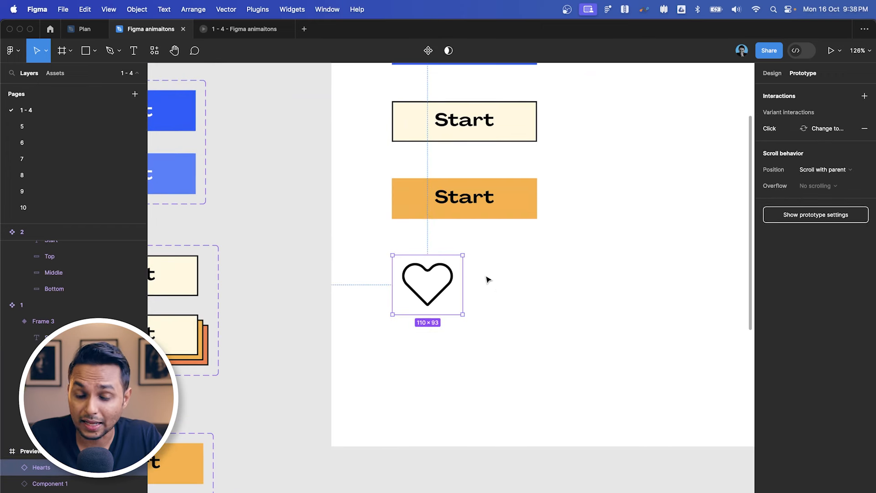
left_click(504, 277)
- Run the prototype of the Preview frame and trigger the heart to test its like animation
key("shift+1")
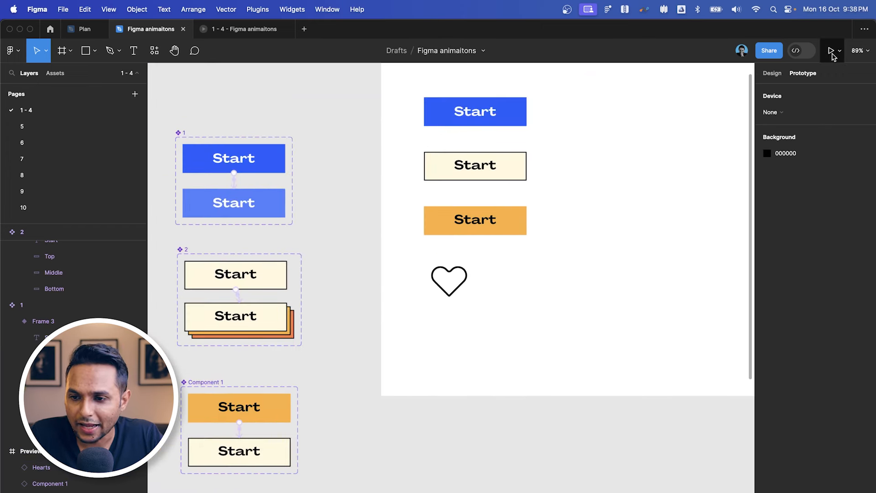
left_click(831, 52)
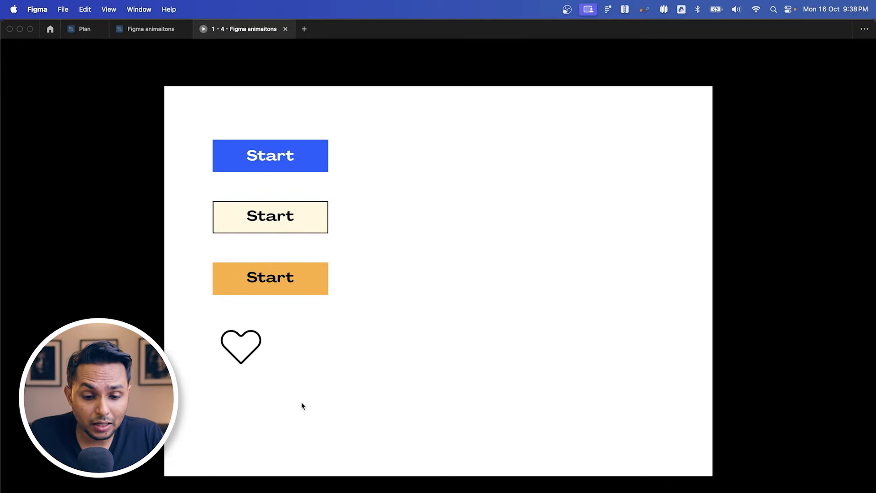
left_click(243, 351)
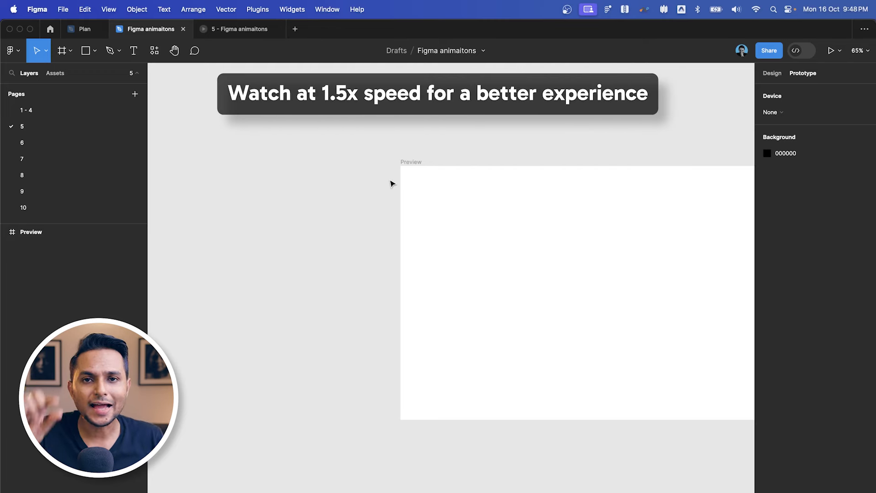
- On page 5, draw a circle about 152 × 152 beside the Preview frame
scroll(295, 270, "up", 3)
left_click(96, 51)
left_click(85, 111)
scroll(379, 183, "right", 2)
mouse_move(346, 186)
left_mouse_down()
mouse_move(382, 216)
mouse_move(356, 218)
left_mouse_up()
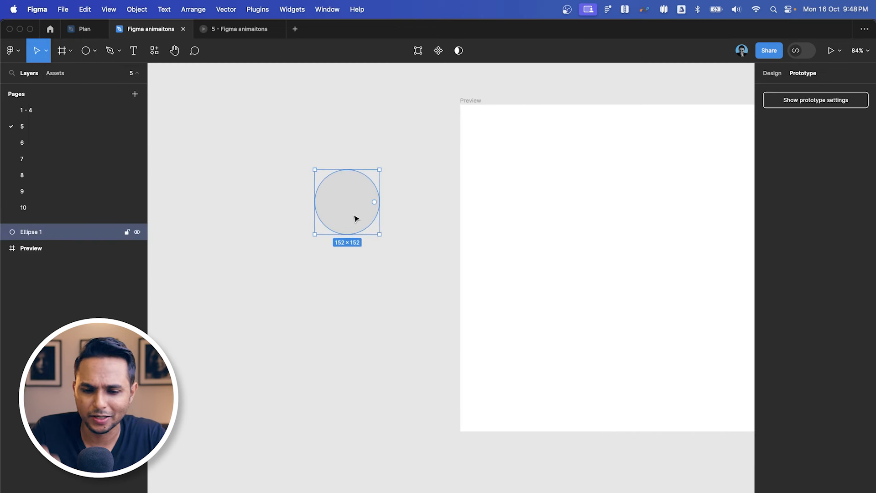
- Turn the circle into an open ring with an arc sweep of about -87.5% and an inner ratio of about 72.7%
scroll(356, 218, "up", 4)
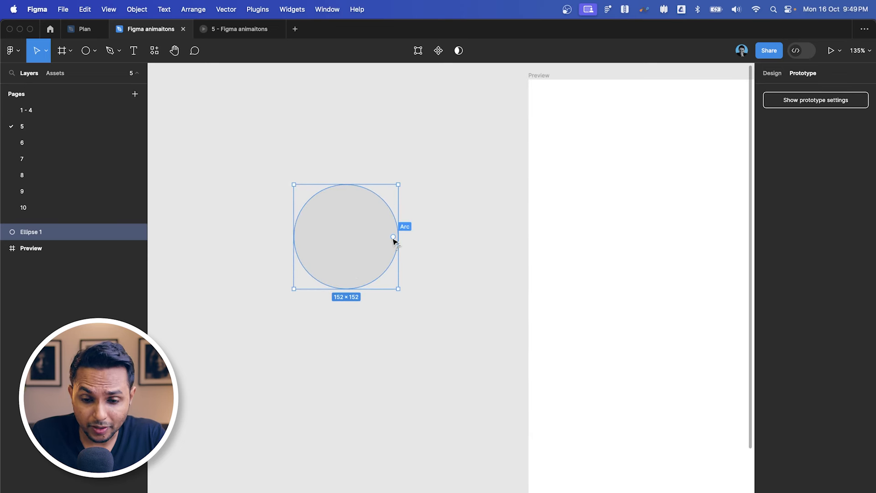
left_click_drag(393, 239, 377, 276)
left_click(442, 249)
left_click(363, 221)
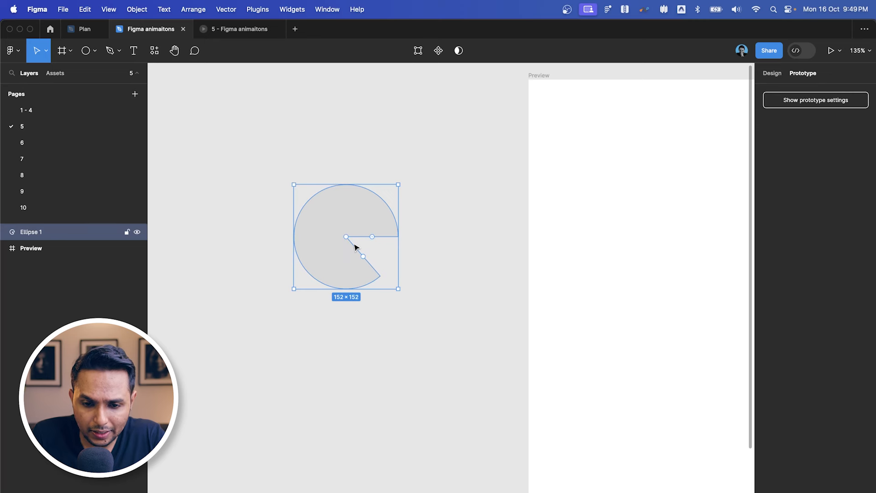
mouse_move(347, 239)
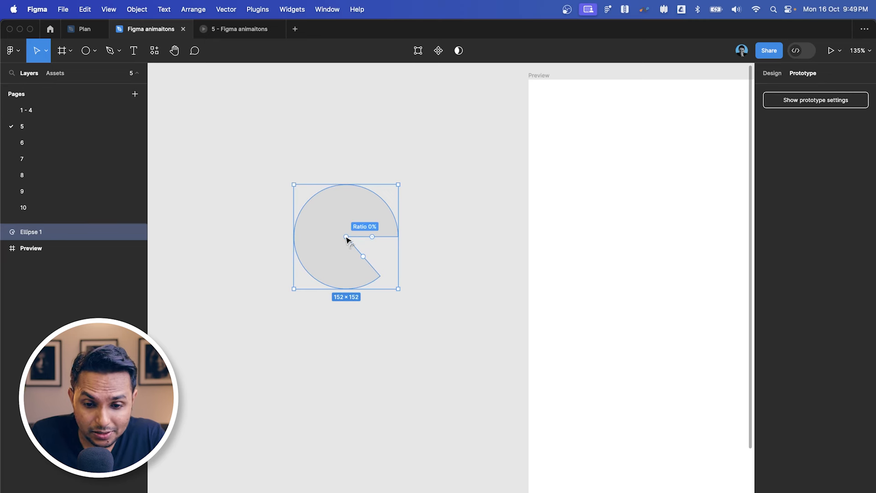
left_click_drag(346, 237, 313, 223)
left_click(468, 300)
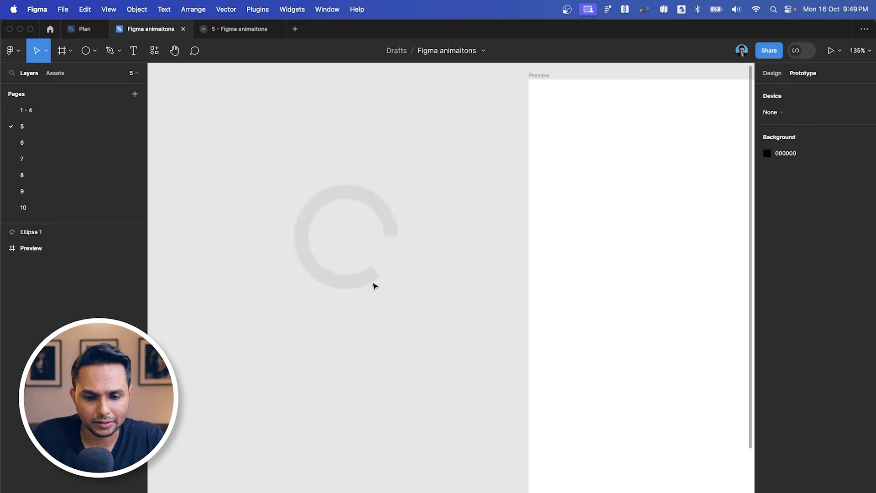
- Change the open ring's fill colour to blue 2871FF
left_click(349, 284)
scroll(348, 284, "up", 3)
left_click(780, 76)
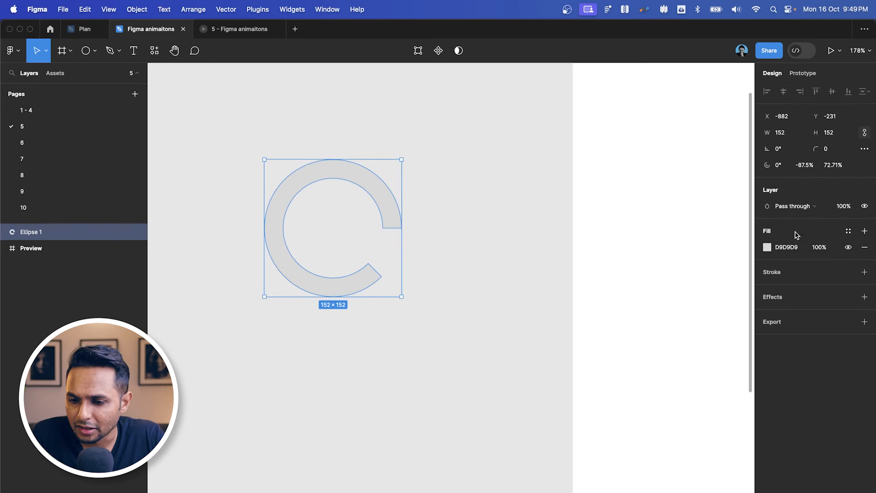
left_click(767, 246)
left_click_drag(714, 397, 713, 399)
left_click_drag(740, 274, 736, 252)
left_click(479, 252)
scroll(479, 253, "down", 3)
- Group the blue ring on its own and convert the group to a frame
left_click(373, 196)
scroll(372, 195, "up", 3)
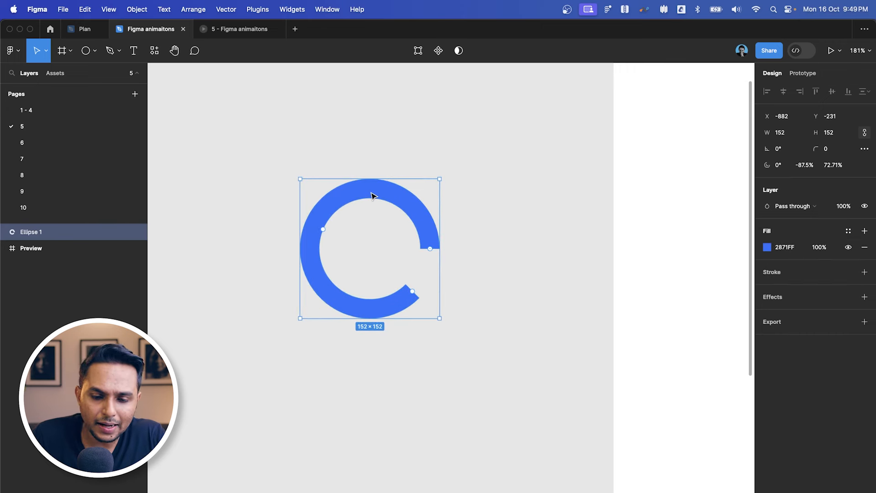
left_click(501, 162)
left_click(409, 210)
mouse_move(409, 211)
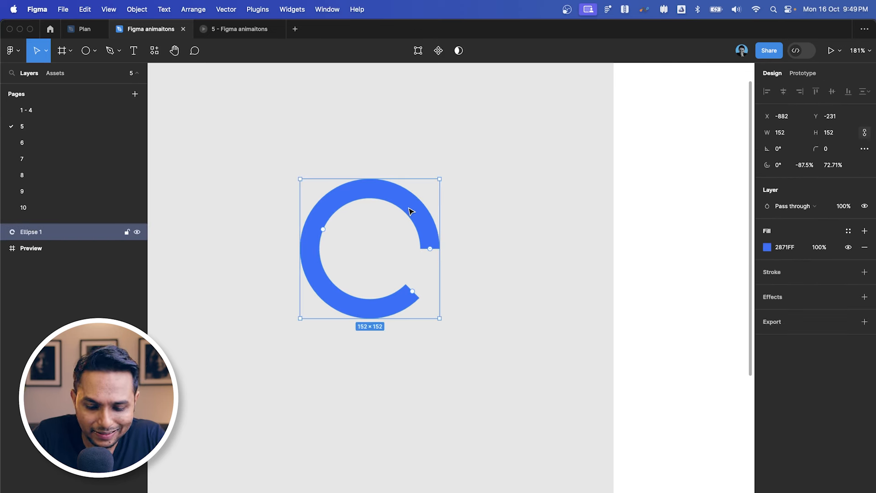
key("super+g")
left_click(466, 212)
left_click(428, 218)
left_click(782, 115)
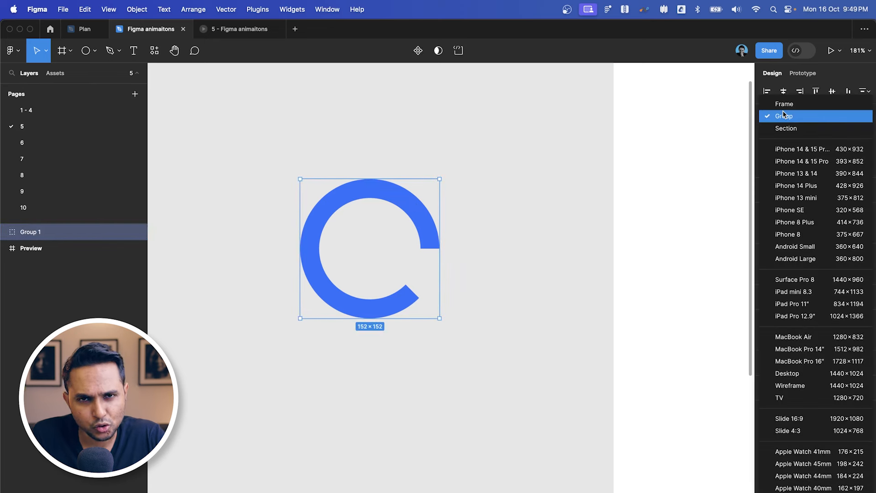
left_click(788, 105)
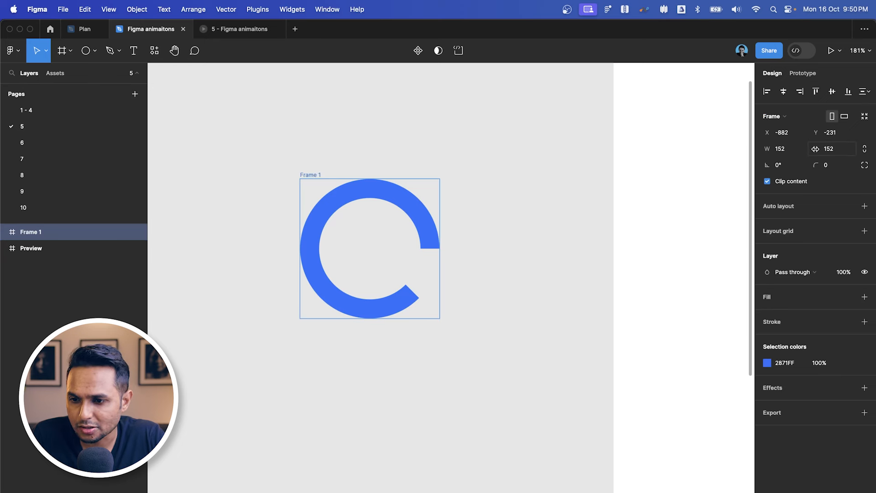
- Rename the frame containing the ring as State 1
scroll(442, 242, "left", 3)
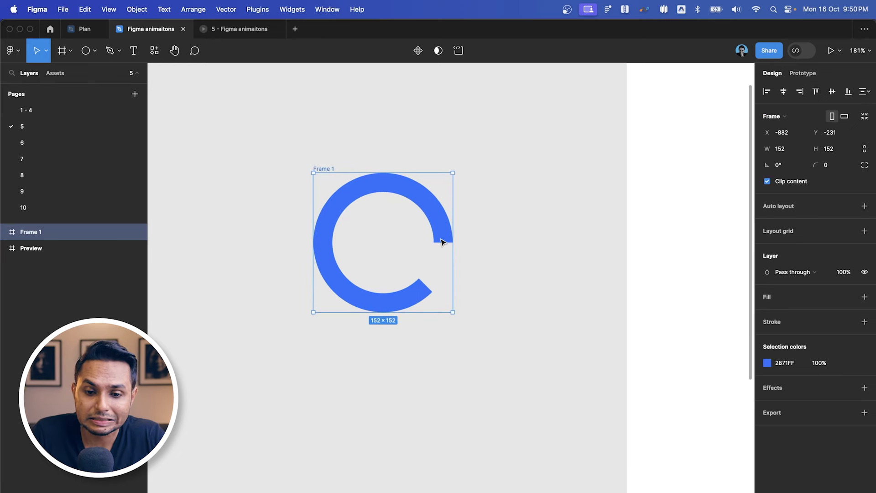
double_click(44, 233)
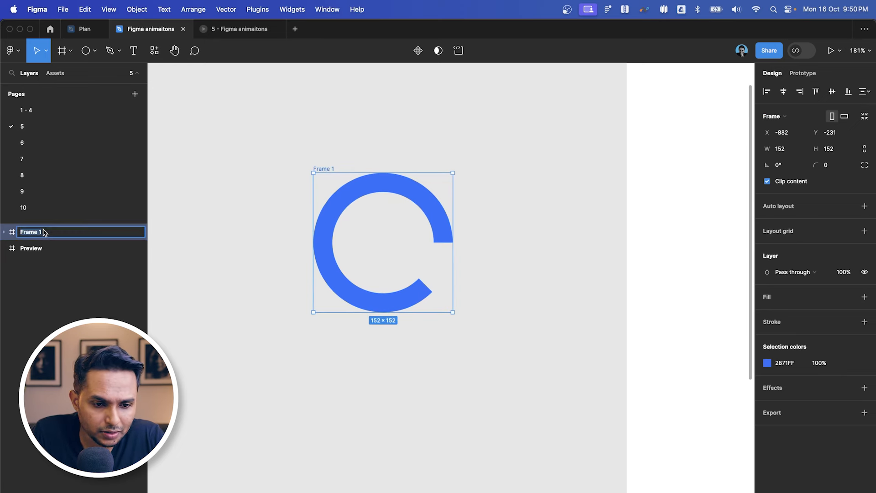
type("Stat")
key("Return")
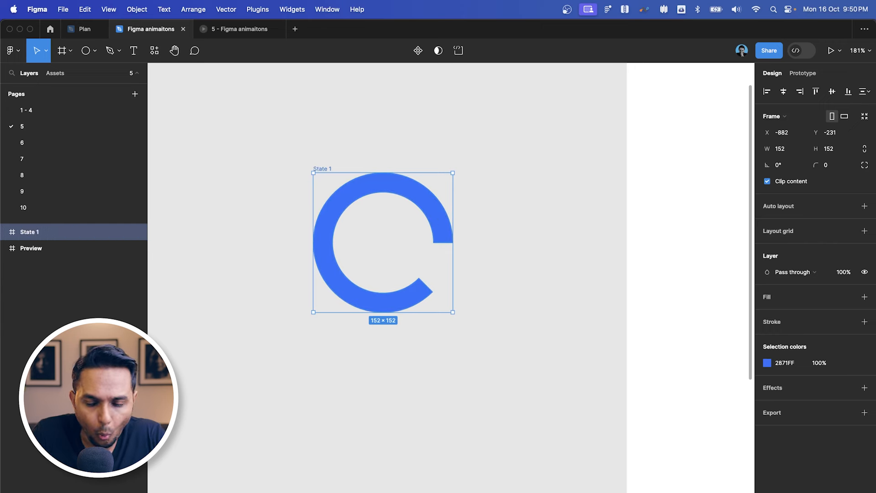
left_click(552, 181)
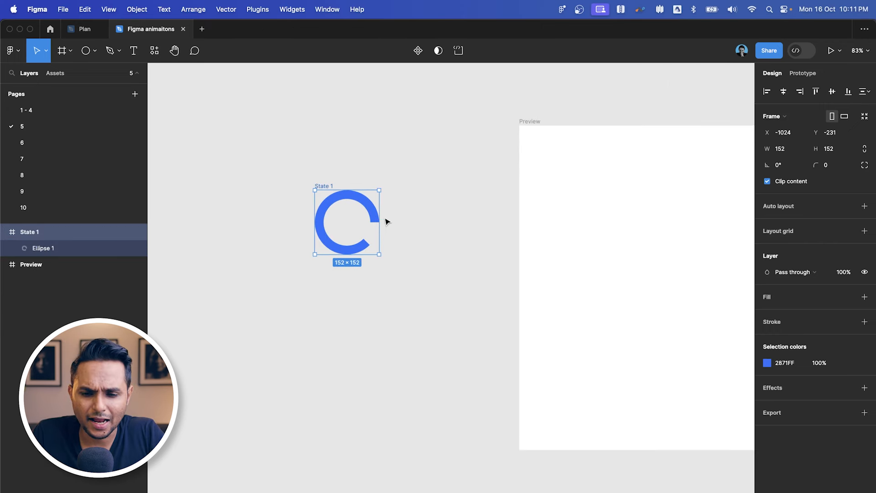
- Duplicate the State 1 frame directly below the original and select the ring inside the copy
scroll(385, 221, "down", 2)
scroll(385, 221, "left", 2)
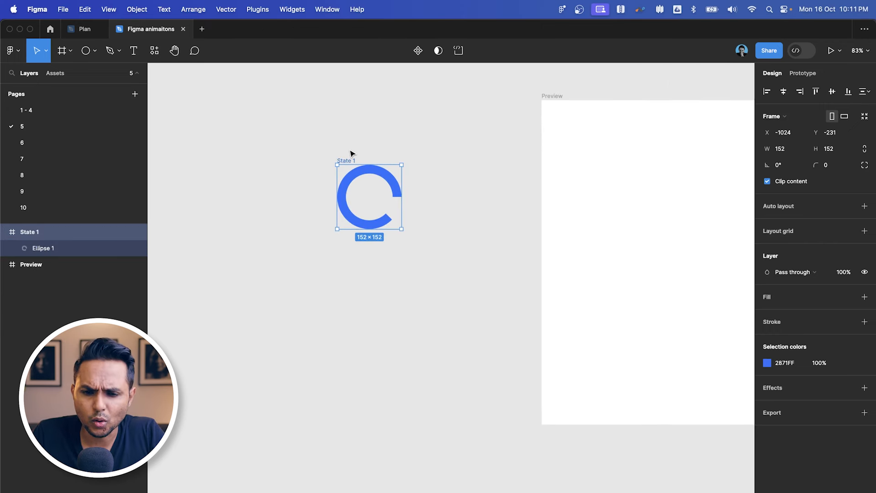
left_click(374, 139)
scroll(374, 139, "down", 2)
scroll(374, 140, "left", 1)
left_click(371, 138)
left_click_drag(365, 142, 363, 238)
scroll(391, 260, "down", 3)
left_click(360, 207)
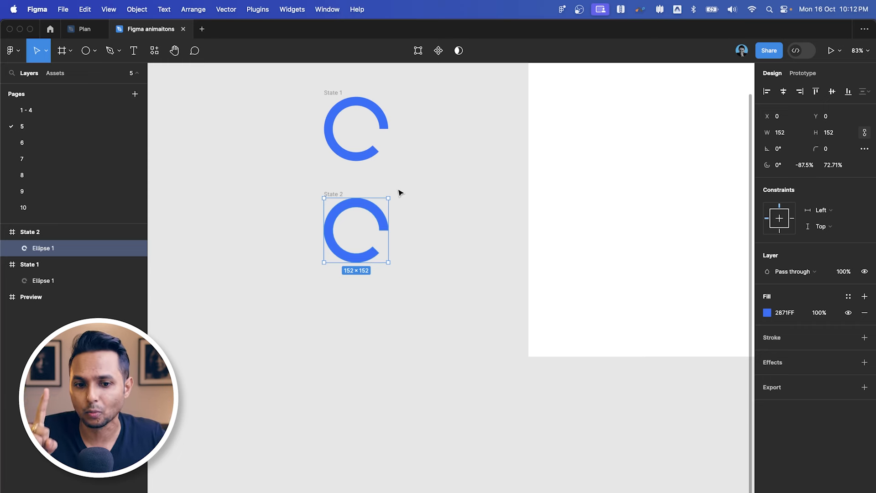
left_click(430, 156)
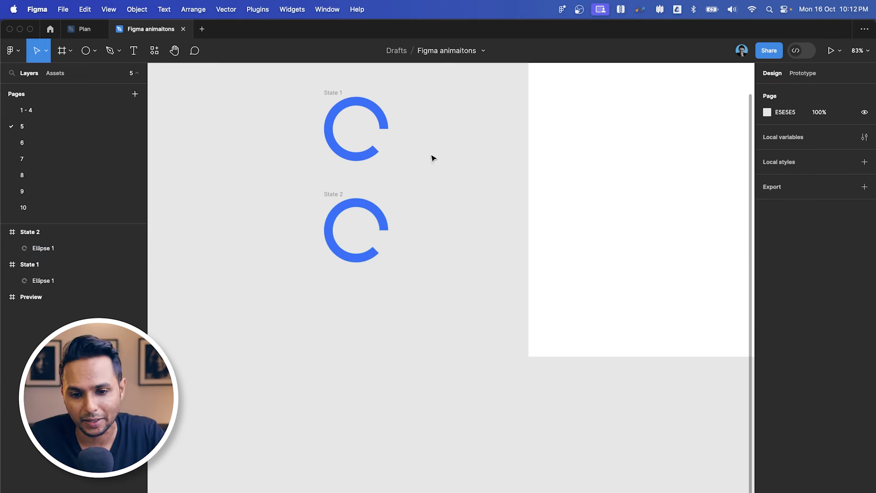
left_click(382, 111)
scroll(383, 111, "up", 2)
scroll(383, 110, "left", 2)
left_click(382, 111)
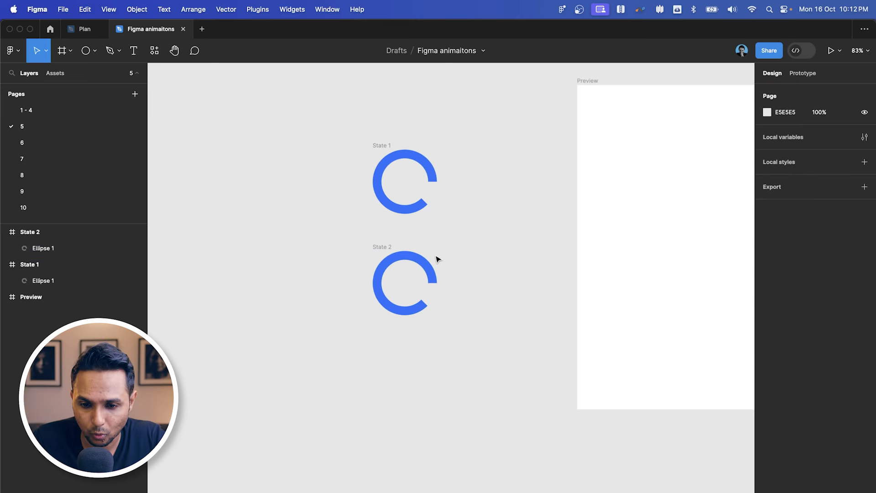
- Rotate the ring inside the State 2 frame to -179°, leaving the frame itself unrotated
left_click(431, 273)
scroll(426, 269, "up", 3)
left_click(464, 261)
left_click(390, 229)
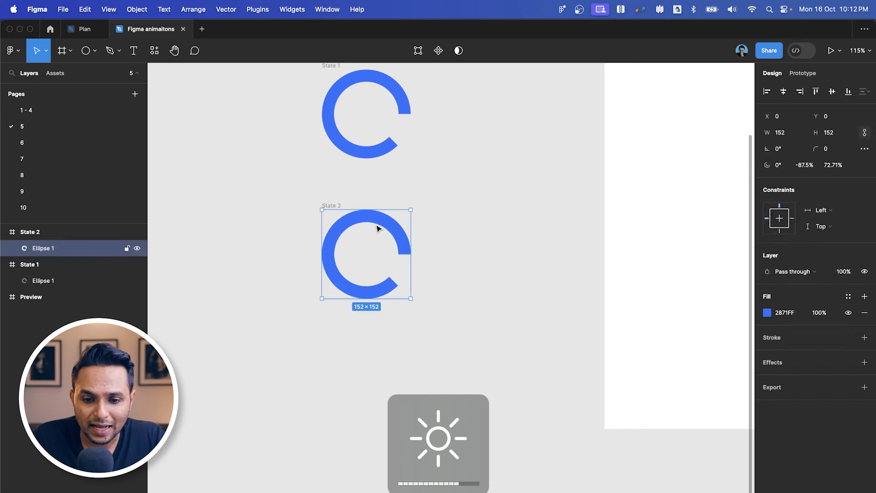
left_click(32, 237)
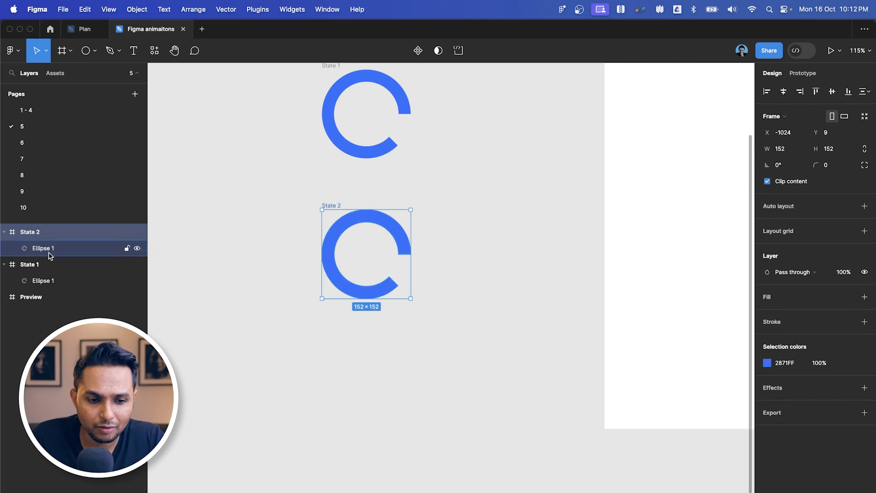
left_click(43, 248)
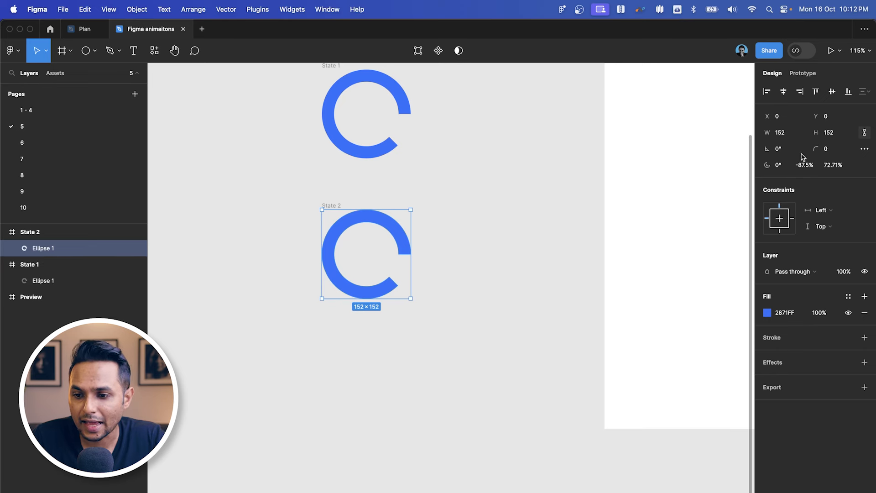
left_click_drag(412, 206, 410, 299)
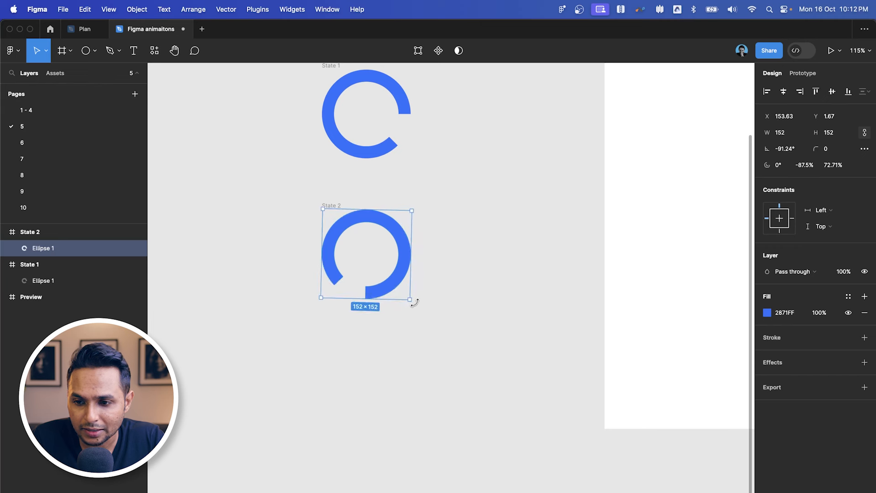
left_click_drag(411, 297, 414, 307)
left_click(796, 155)
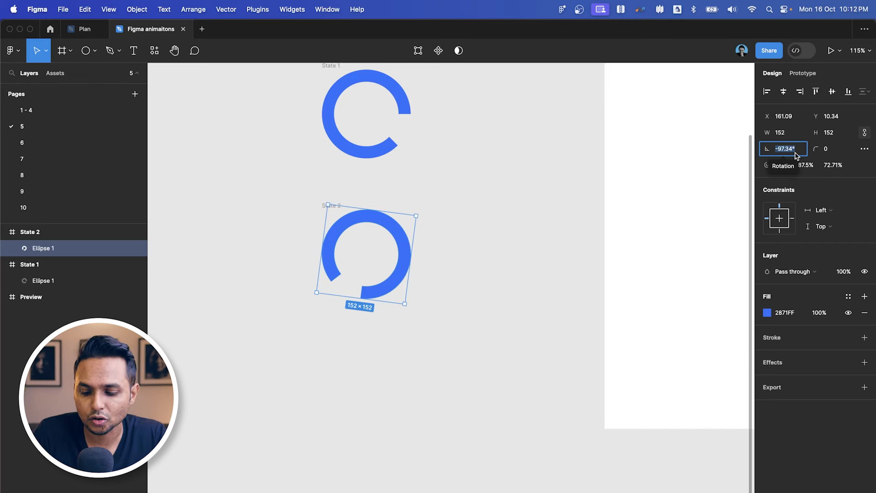
type("-179")
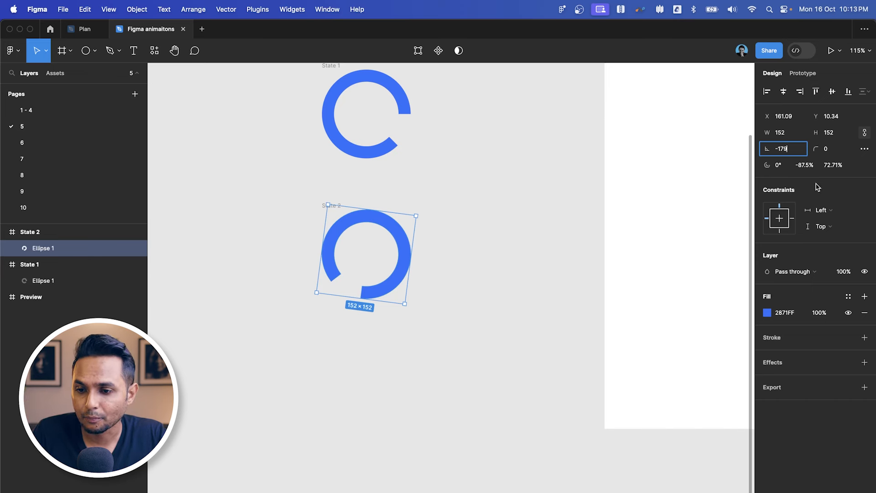
key("Return")
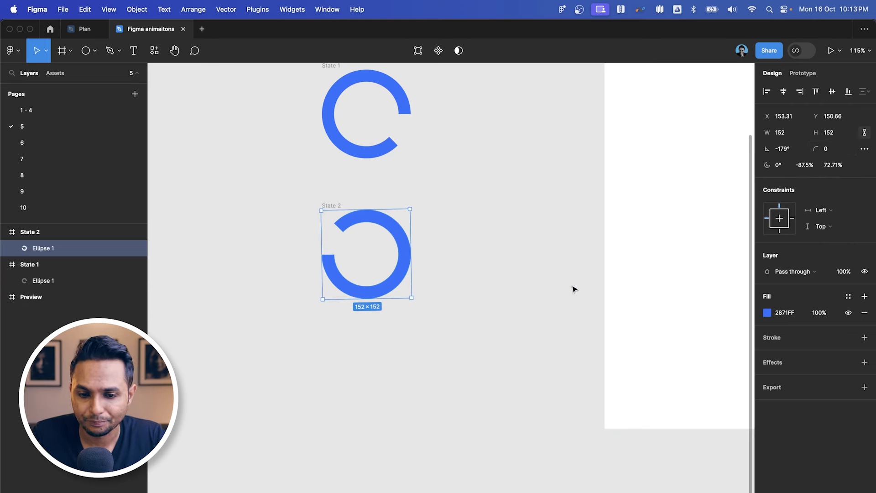
- Duplicate the State 2 frame directly below itself as State 3 and select the ring inside the copy
left_click(501, 281)
scroll(469, 264, "down", 3)
left_click(366, 220)
scroll(365, 218, "up", 3)
scroll(365, 217, "down", 3)
left_click_drag(365, 217, 376, 329)
left_click(414, 347)
scroll(415, 343, "up", 3)
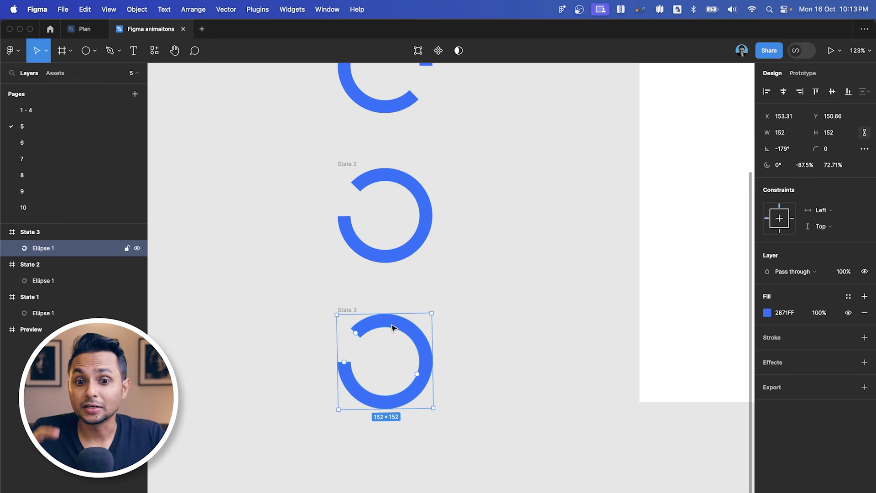
left_click(430, 227)
left_click(414, 332)
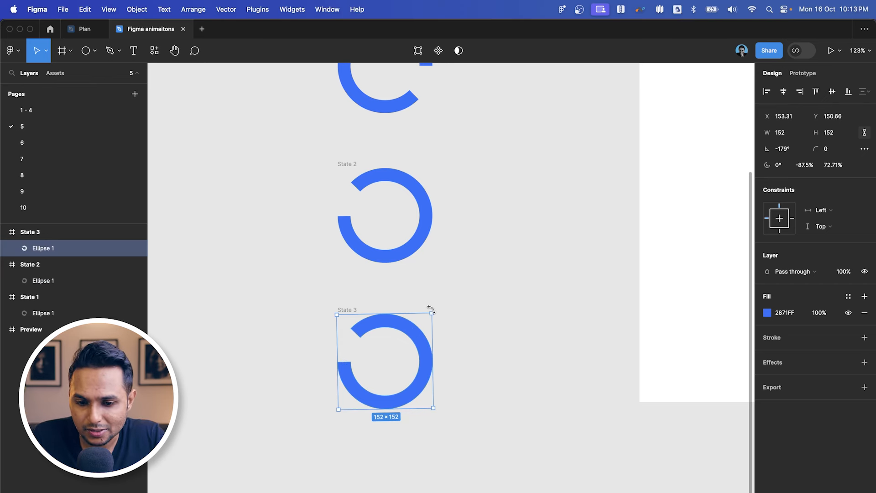
- Try to rotate the State 3 ring by eye until its gap nearly matches the State 1 ring
left_click_drag(430, 310, 372, 400)
scroll(432, 312, "down", 5)
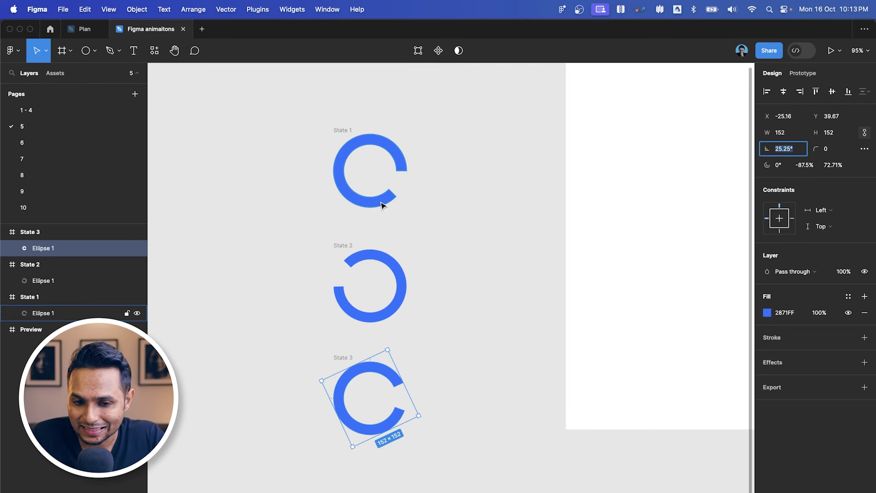
scroll(388, 223, "down", 1)
scroll(391, 227, "down", 1)
scroll(392, 226, "right", 1)
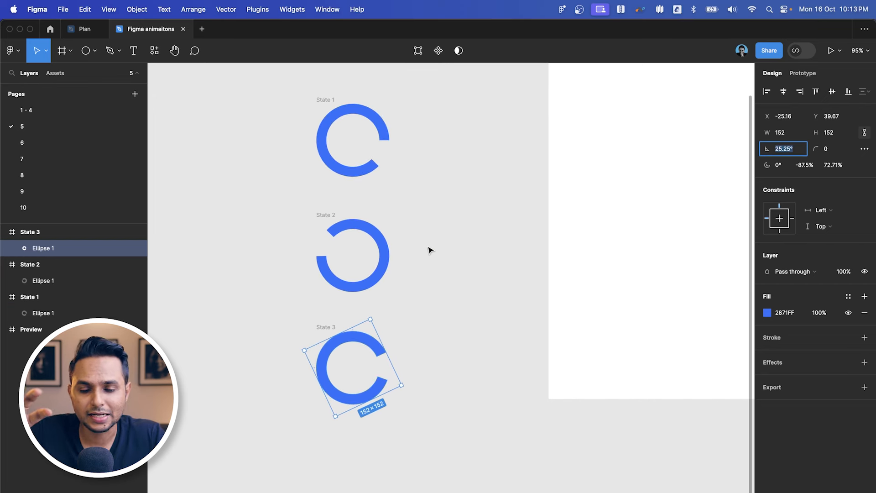
scroll(401, 346, "left", 1)
scroll(401, 346, "down", 1)
left_click(795, 153)
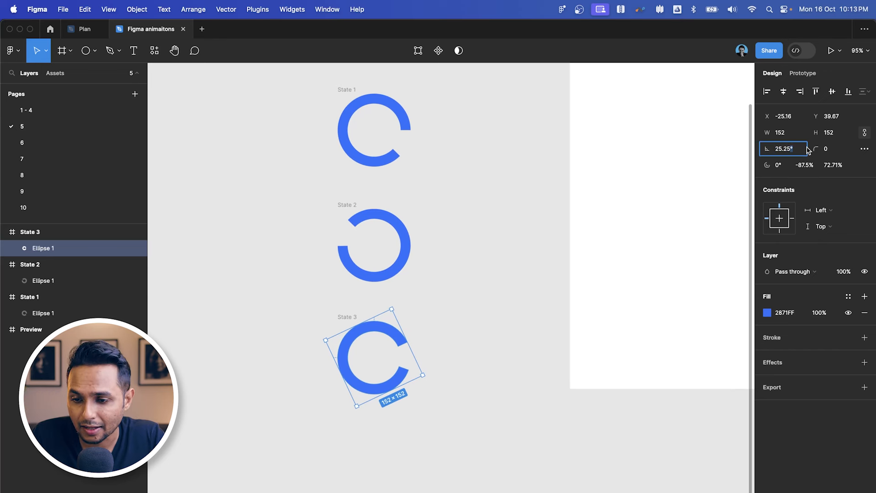
triple_click(798, 154)
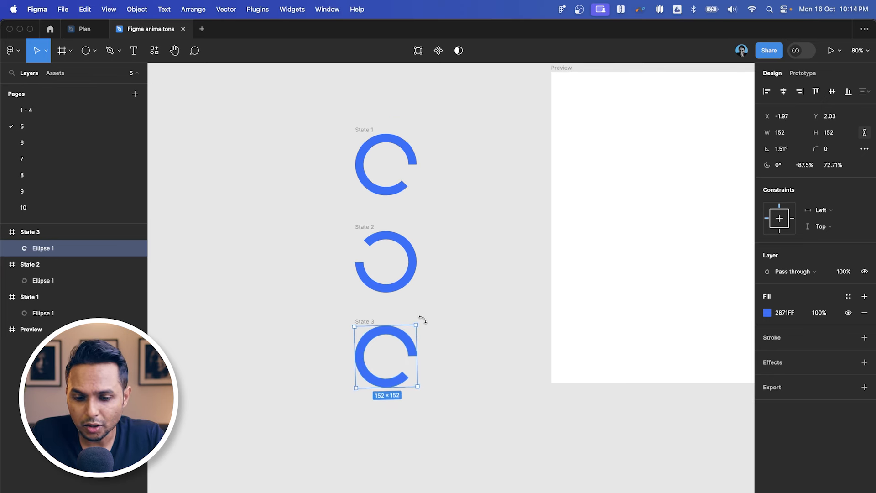
left_click_drag(420, 319, 427, 324)
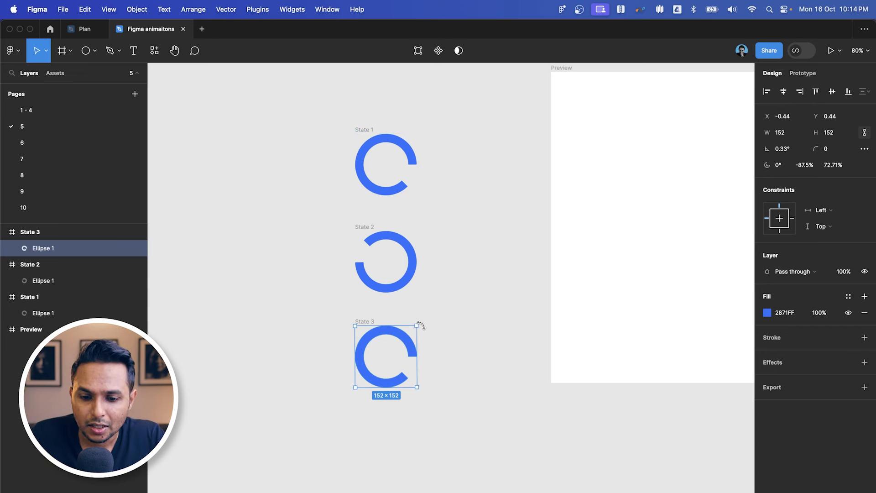
mouse_move(418, 323)
left_mouse_down()
mouse_move(416, 314)
mouse_move(367, 317)
mouse_move(413, 322)
left_mouse_up()
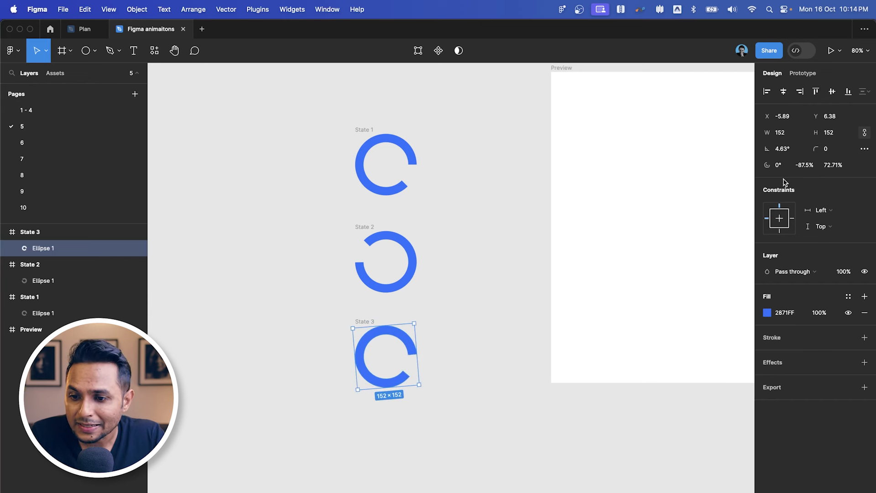
- Set the rotation of the ring inside State 3 to exactly 2°
left_click(786, 155)
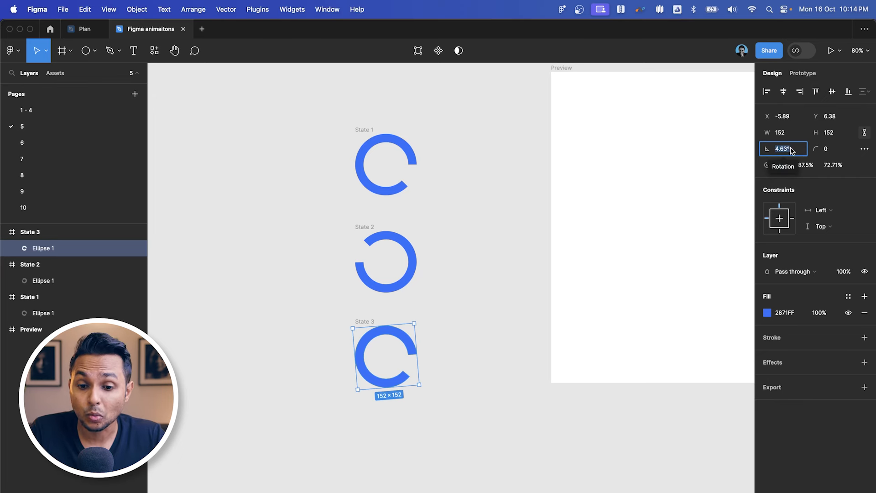
left_click(383, 255)
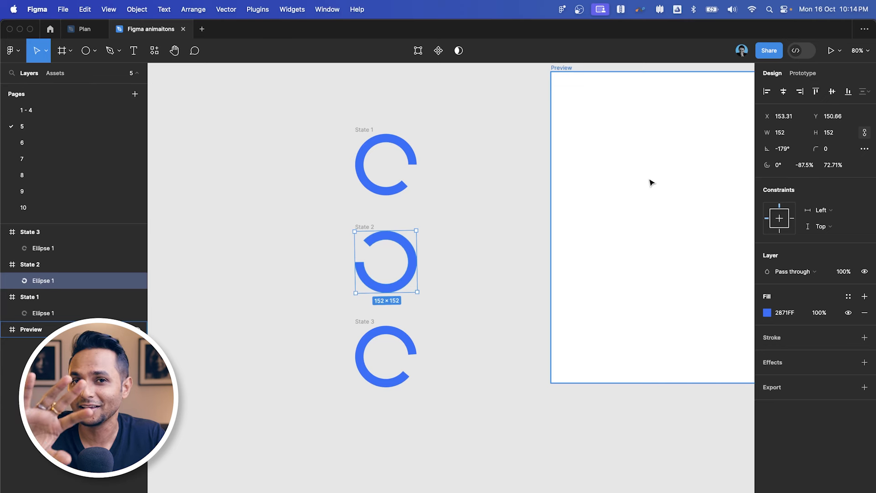
left_click(381, 336)
left_click(791, 152)
type("2")
key("Return")
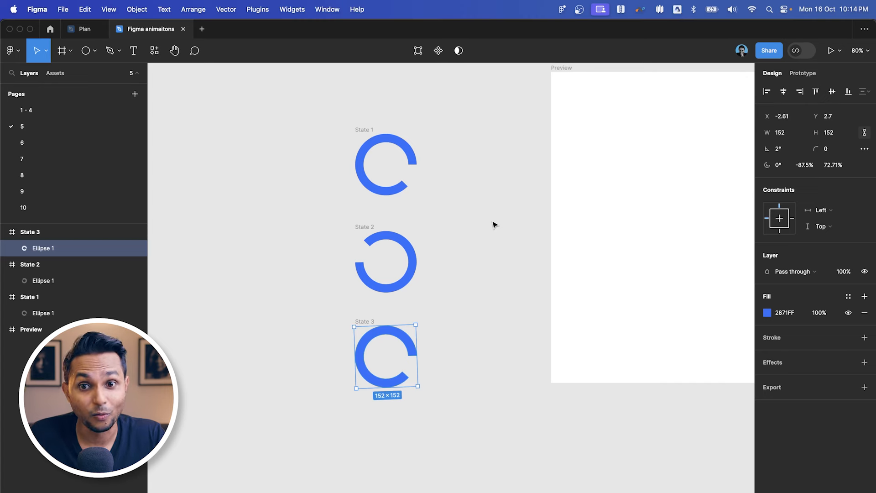
- Select the State 1, State 2 and State 3 frames together and create a component set from them
left_click(470, 232)
scroll(477, 236, "up", 2)
scroll(477, 237, "right", 2)
left_click_drag(466, 98, 225, 489)
left_click(424, 53)
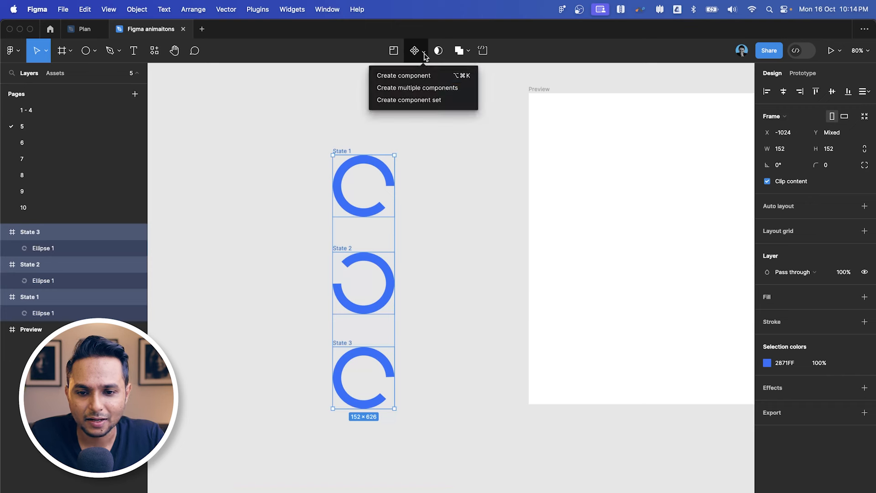
left_click(427, 105)
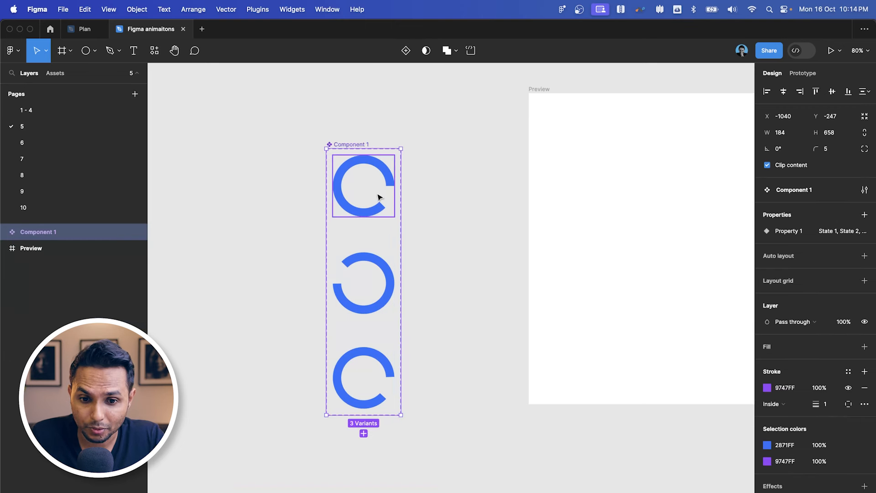
- Switch to prototyping and connect the State 1 variant to the State 2 variant with an interaction
left_click(807, 73)
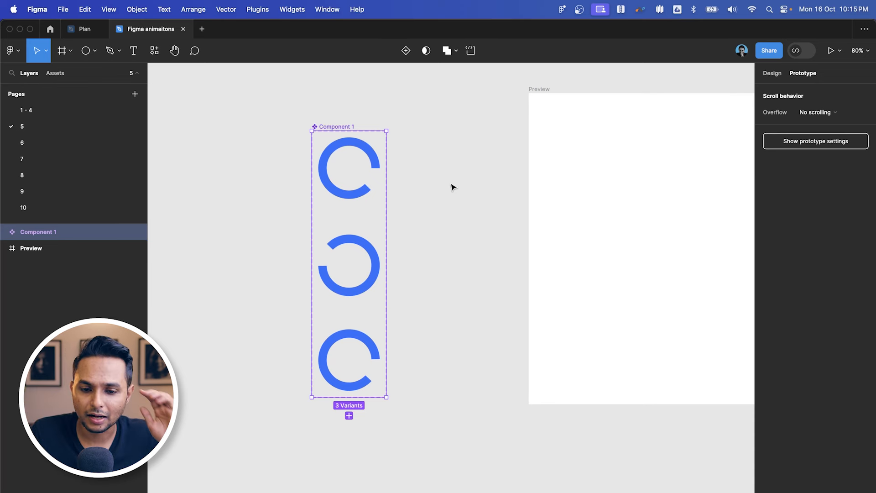
left_click(368, 168)
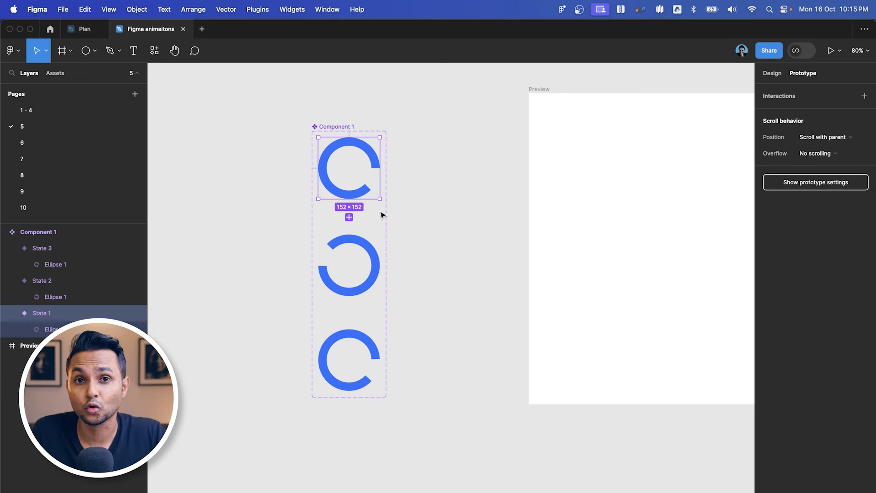
left_click(403, 194)
left_click(349, 192)
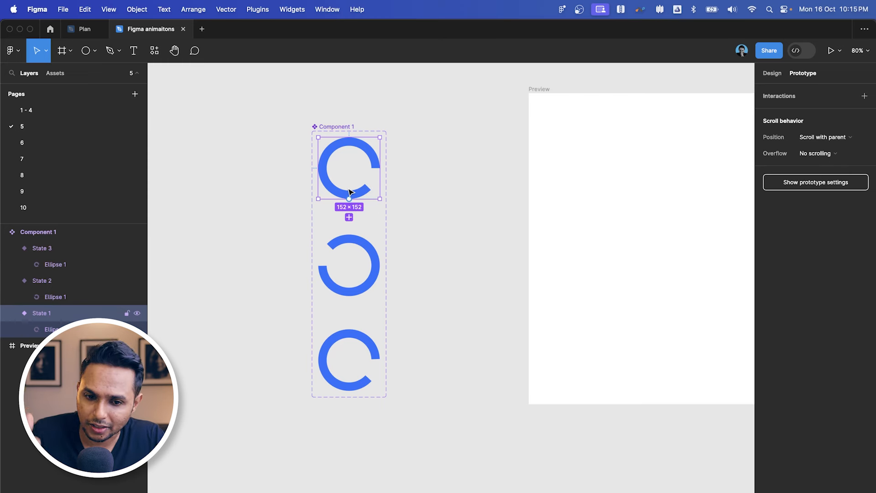
left_click(422, 171)
left_click(352, 151)
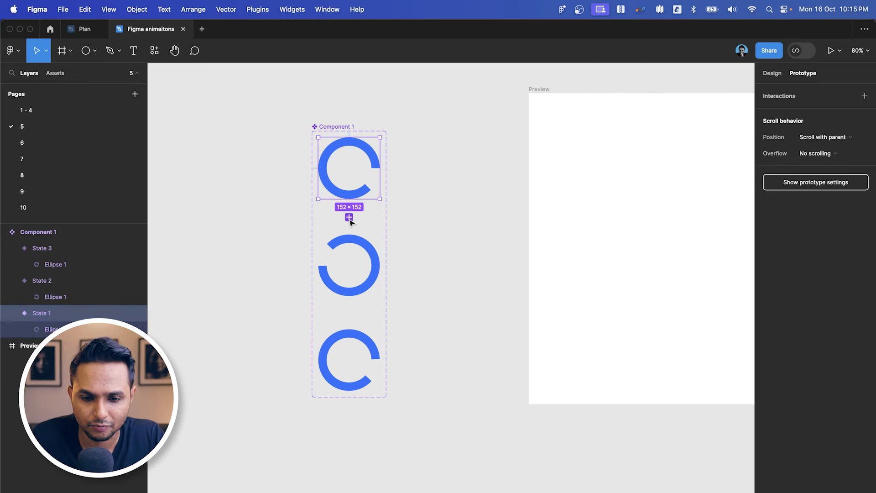
left_click_drag(349, 199, 524, 144)
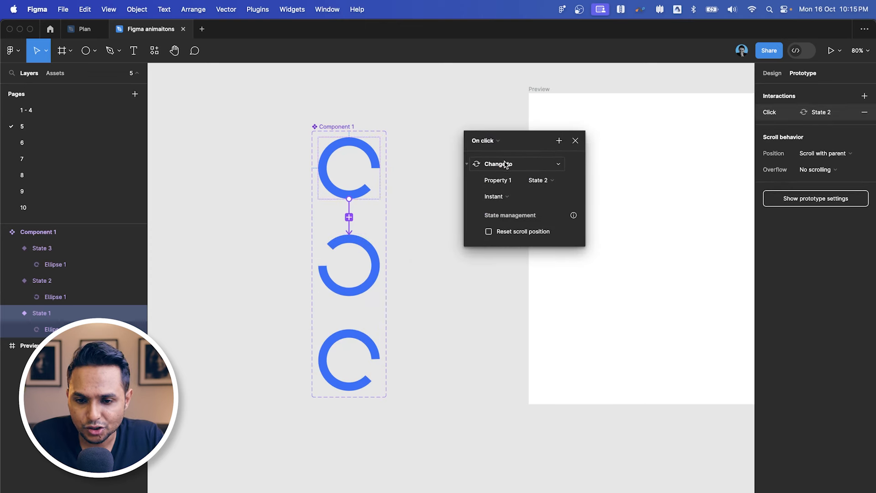
- Trigger the State 1 interaction After delay of 1 ms, with State 2 as the variant it changes to
left_click(486, 141)
left_click(497, 266)
left_click(497, 157)
type("1")
key("Return")
left_click(548, 196)
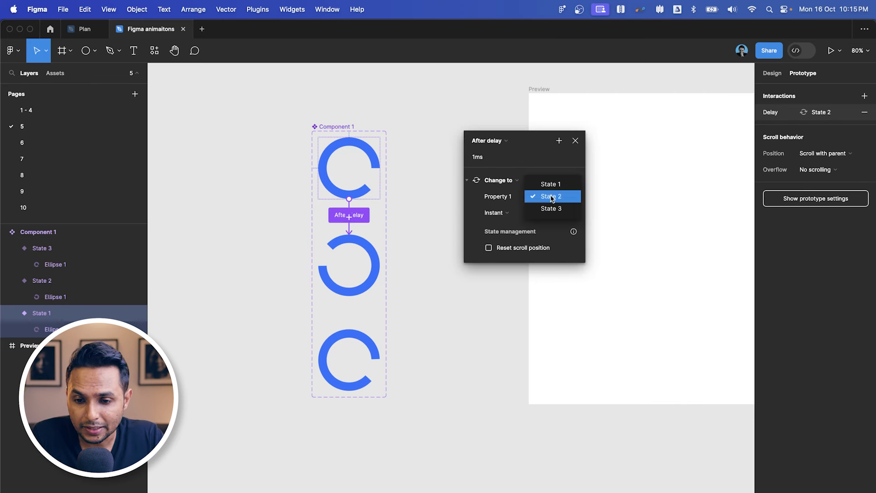
left_click(552, 197)
- Animate the State 1 to State 2 change with Smart animate, Linear easing and a 600 ms duration
left_click(507, 216)
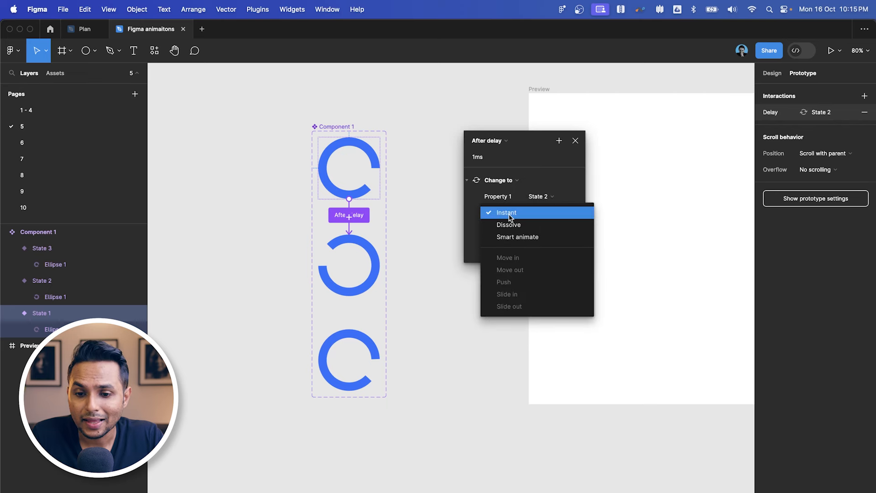
left_click(527, 241)
left_click(551, 233)
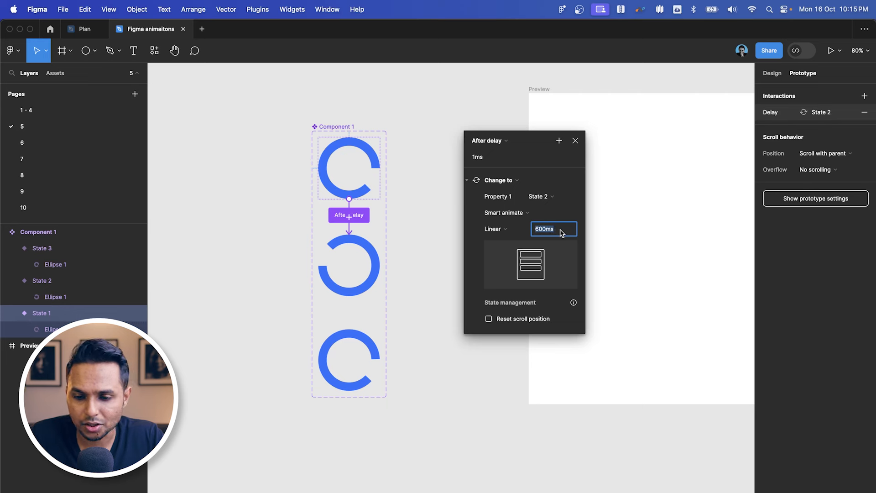
left_click(567, 233)
left_click(493, 231)
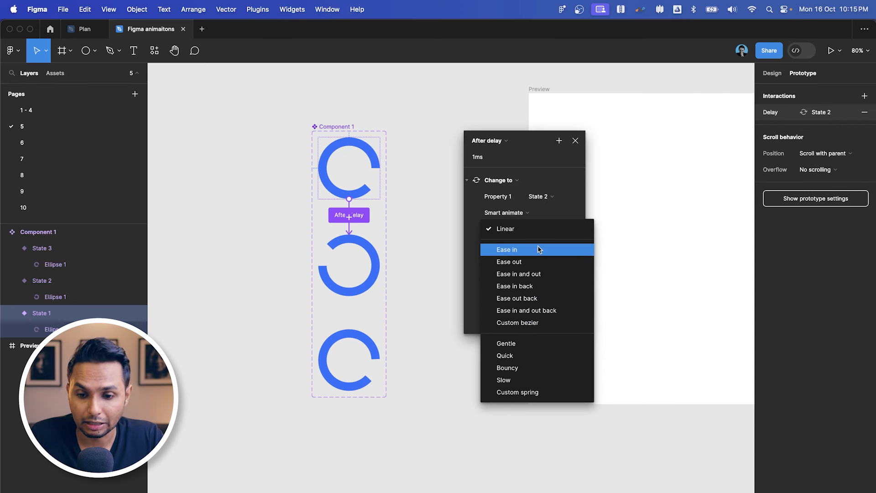
left_click(517, 229)
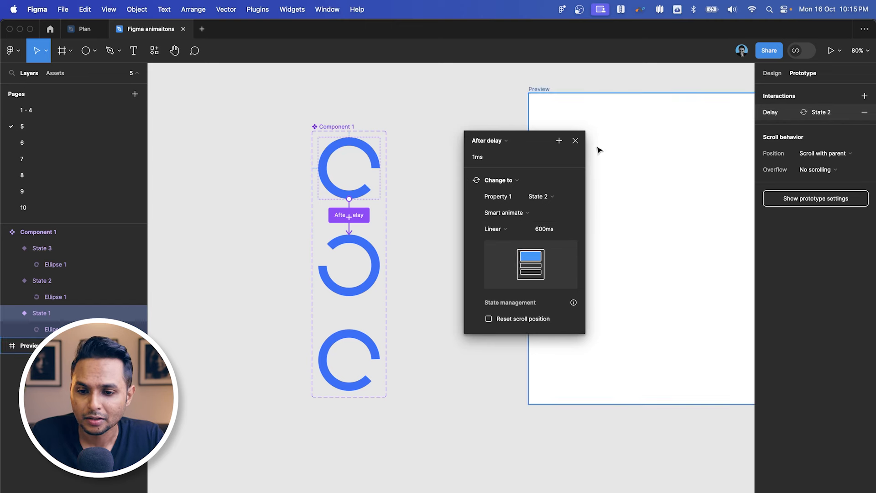
left_click(577, 140)
left_click(418, 336)
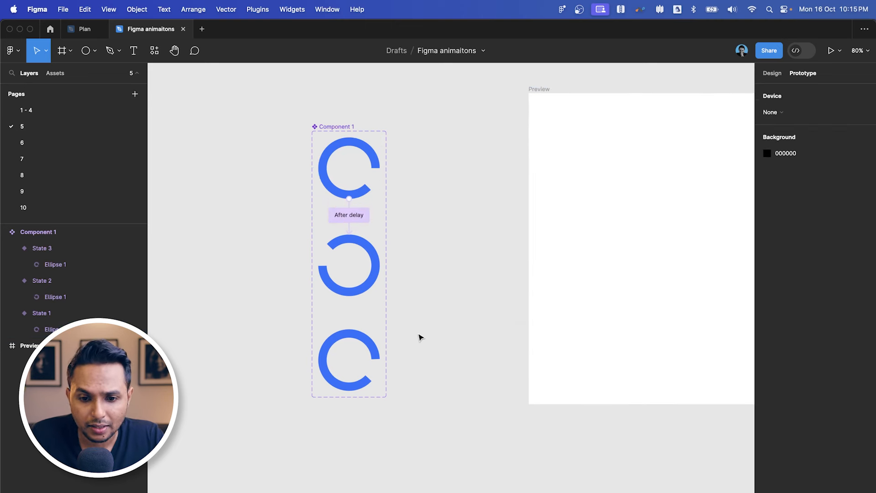
- Connect the State 2 variant to the State 3 variant with a prototype interaction
scroll(419, 336, "down", 1)
scroll(418, 336, "left", 1)
left_click(395, 236)
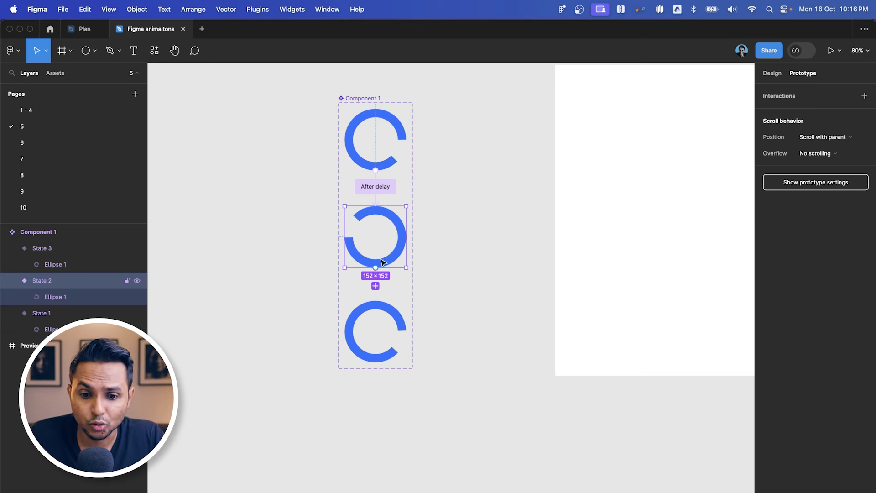
left_click_drag(375, 268, 392, 326)
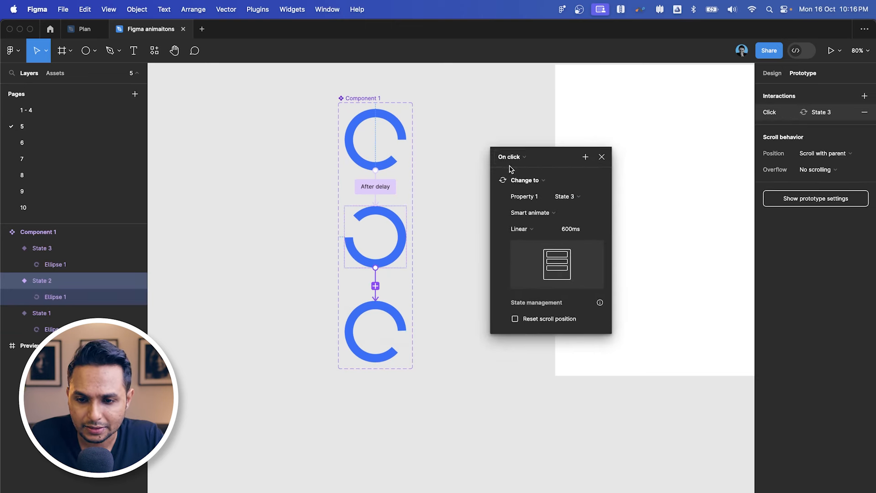
- Trigger the State 2 to State 3 interaction After delay of 1 ms
left_click(522, 157)
left_click(525, 284)
left_click(520, 173)
type("1")
key("Return")
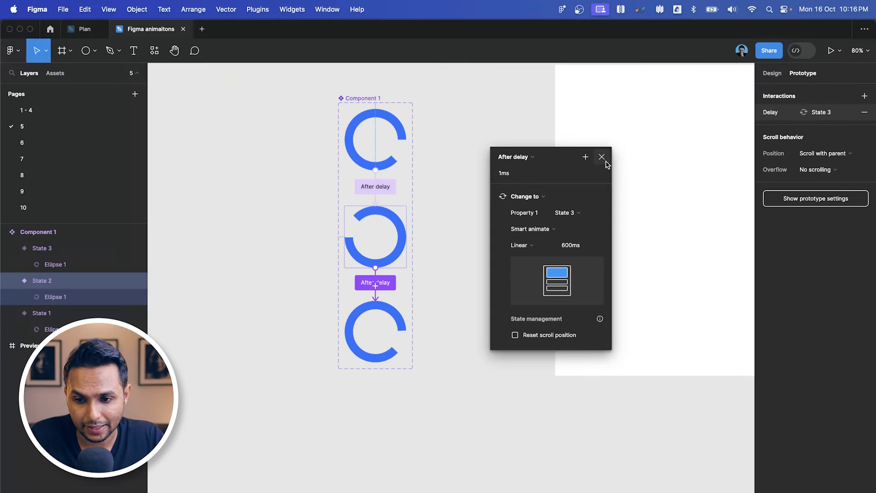
left_click(608, 118)
- Compare the State 3 variant with State 1 and examine the interactions that link the three variants
left_click(377, 301)
scroll(455, 270, "up", 2)
scroll(455, 270, "right", 1)
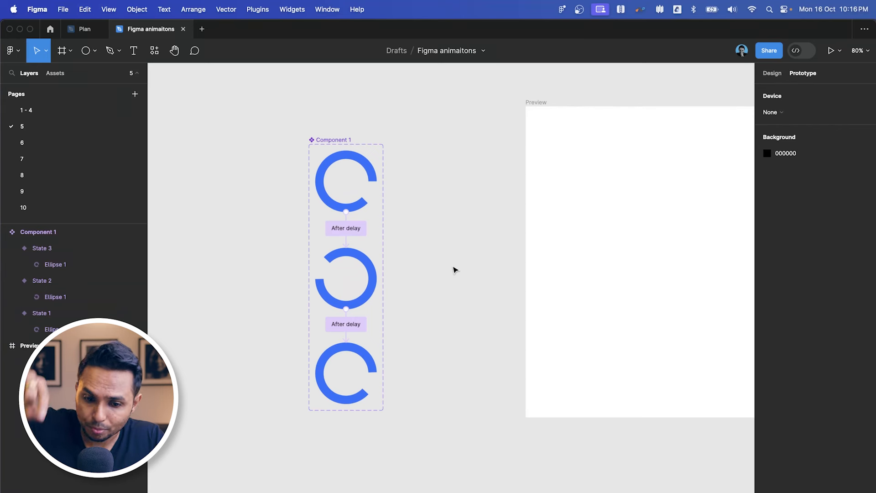
left_click(344, 381)
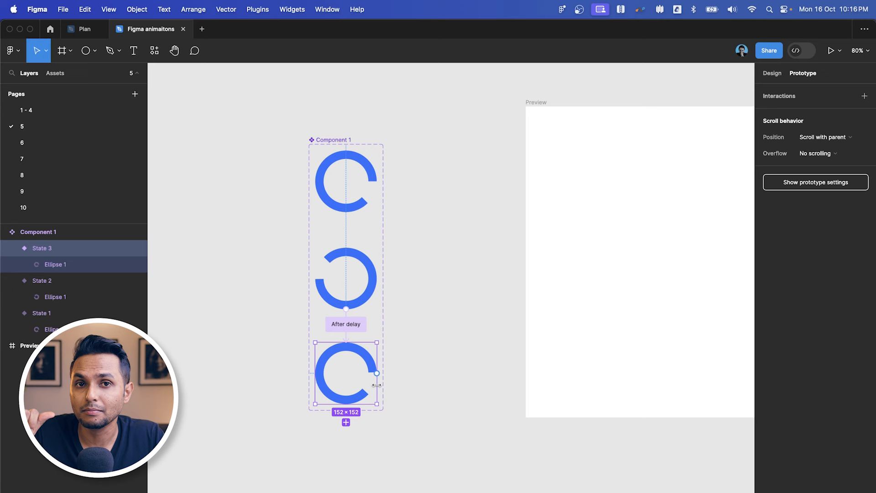
left_click(354, 213)
left_click(370, 368)
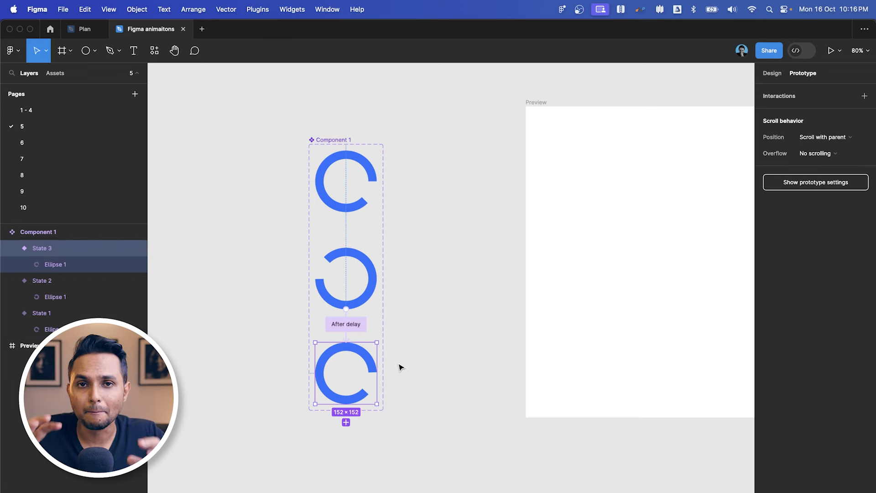
left_click(372, 177)
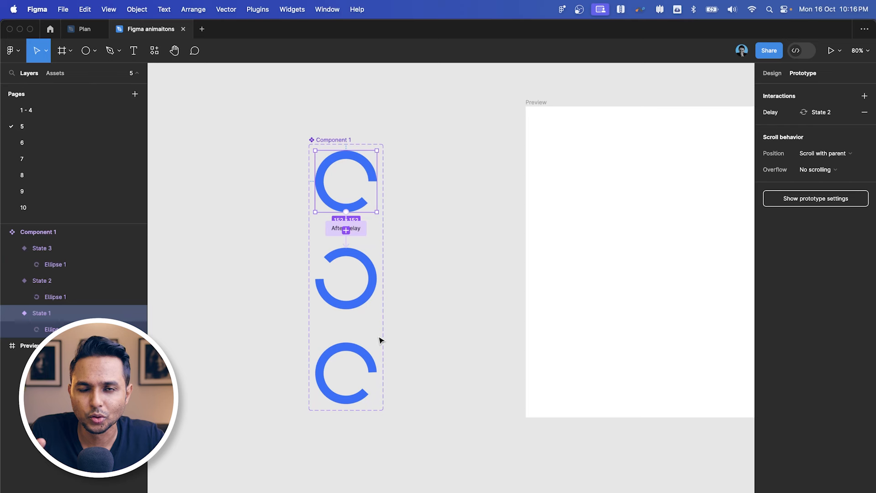
double_click(374, 355)
left_click(427, 329)
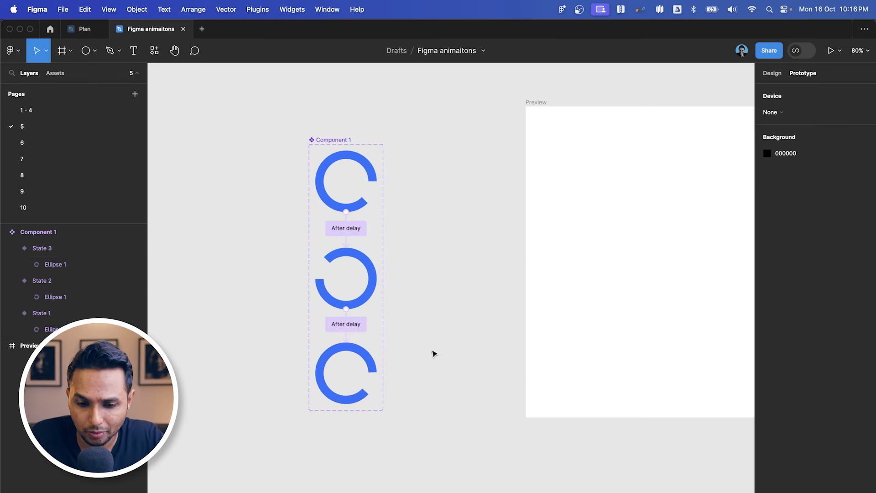
- Add an interaction to the State 3 variant that triggers After delay of 1 ms
left_click(372, 368)
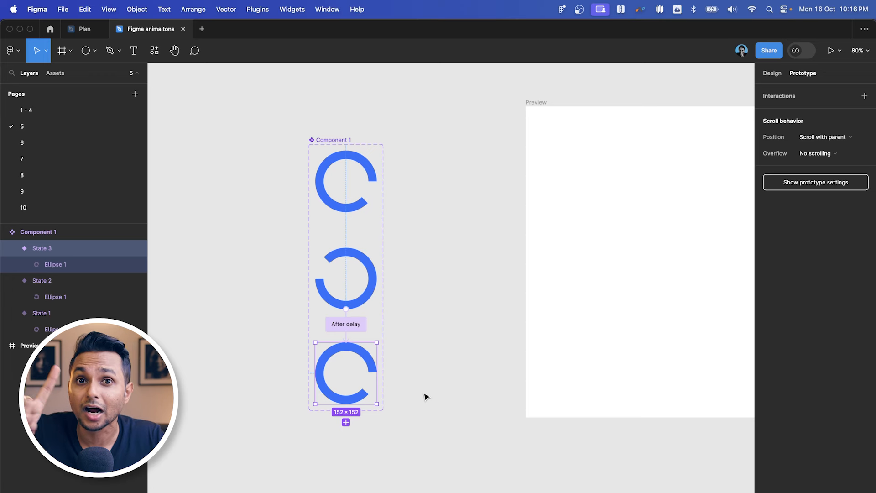
left_click(390, 361)
left_click(358, 356)
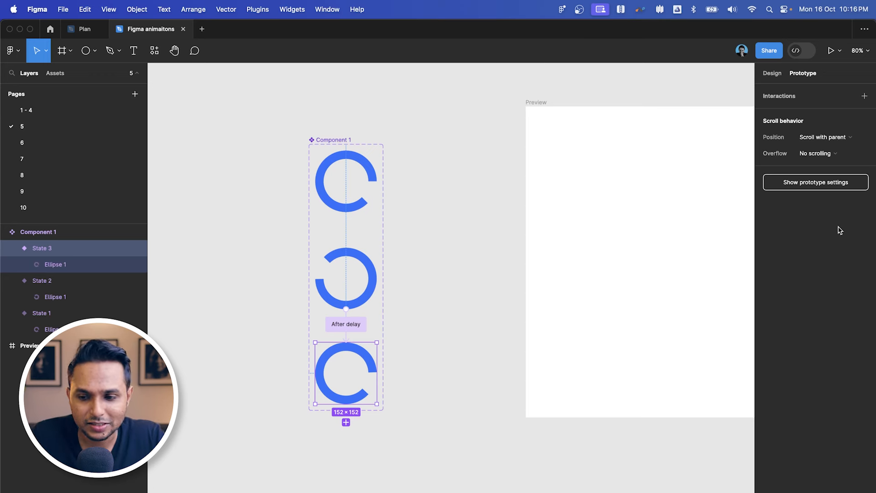
left_click(804, 96)
left_click(657, 111)
left_click(666, 235)
left_click(657, 128)
type("1")
key("Return")
- Make the State 3 variant's After delay interaction change the component's Property 1 to State 1
left_click(659, 150)
left_click(669, 180)
left_click(710, 166)
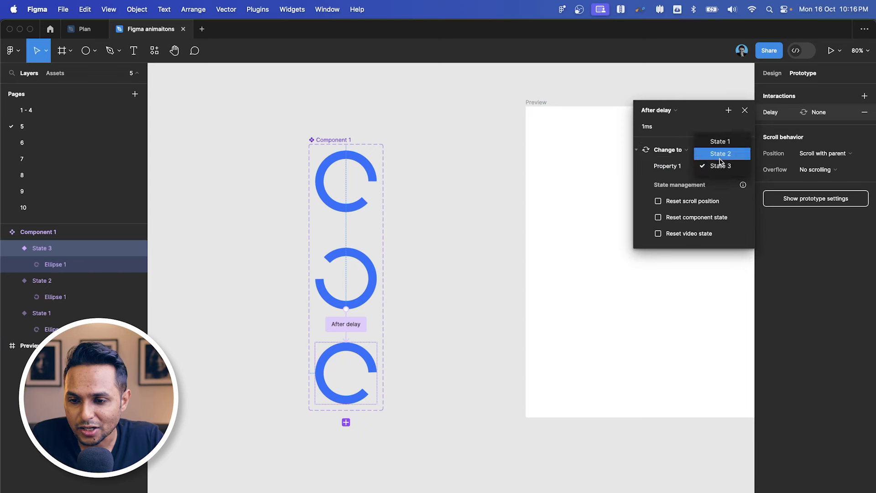
left_click(728, 146)
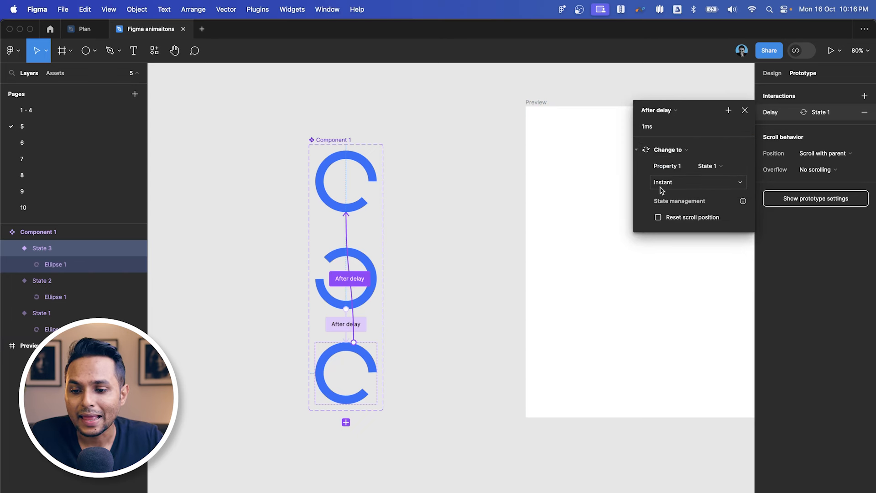
left_click(746, 111)
scroll(372, 238, "down", 1)
scroll(372, 237, "right", 1)
left_click(378, 153)
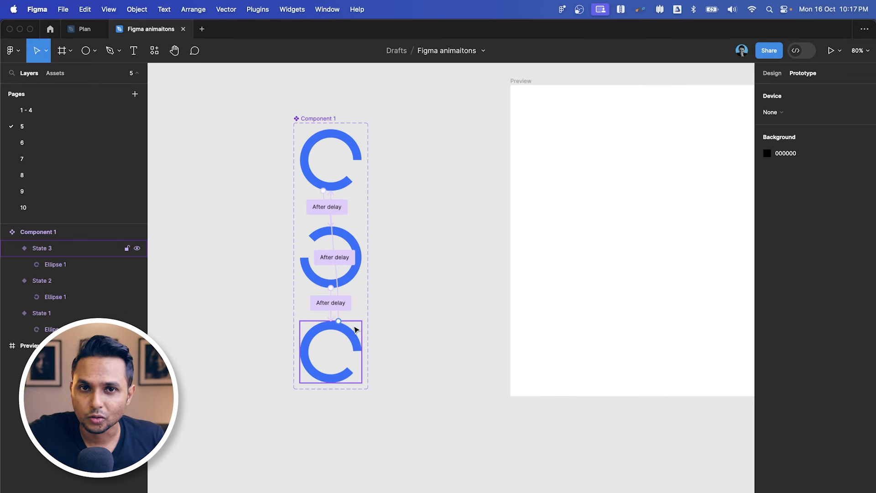
- Place an instance of the State 1 ring in the upper-left area of the Preview frame
scroll(431, 236, "right", 2)
scroll(430, 235, "up", 1)
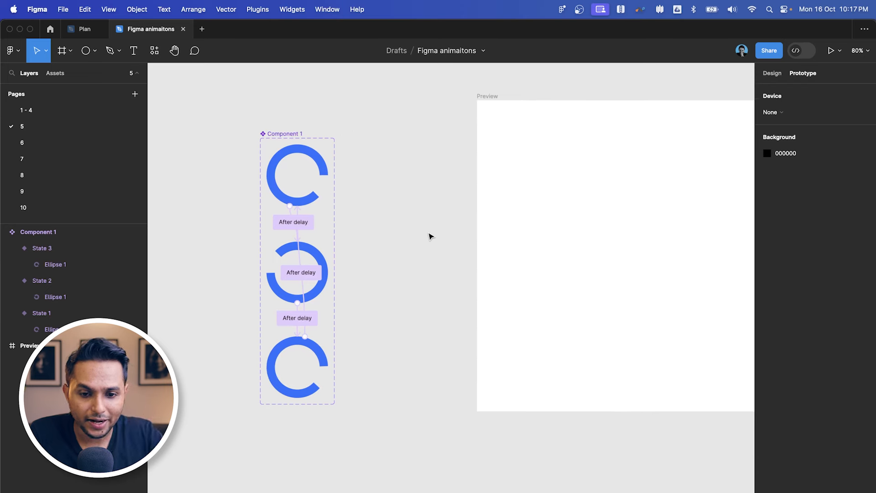
left_click(307, 173)
left_click_drag(306, 174, 533, 165)
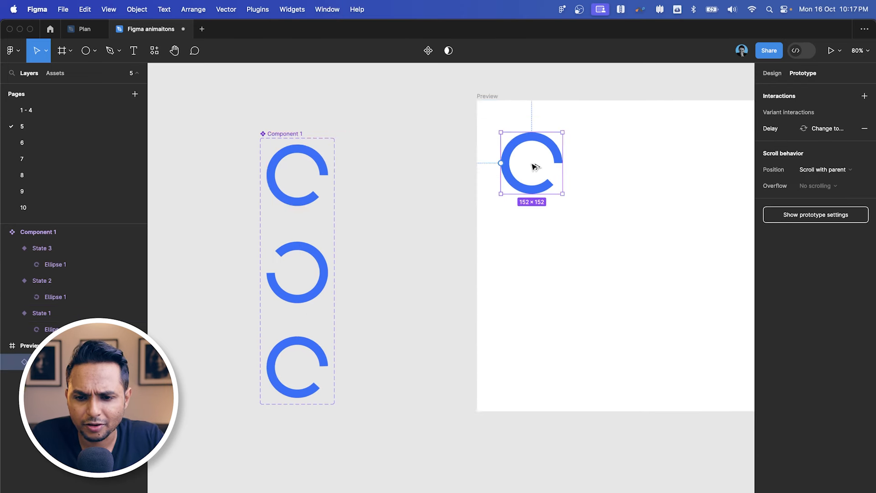
scroll(532, 165, "right", 6)
scroll(532, 165, "up", 1)
left_click(493, 161)
left_click_drag(390, 169, 387, 162)
- Play the prototype to check the spinning loader in the Preview frame, and close the presentation
left_click(423, 94)
left_click(378, 170)
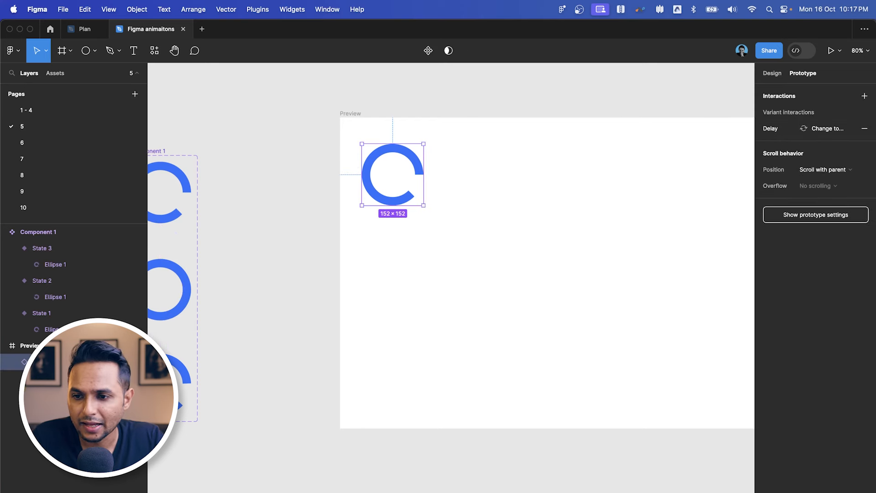
left_click(830, 50)
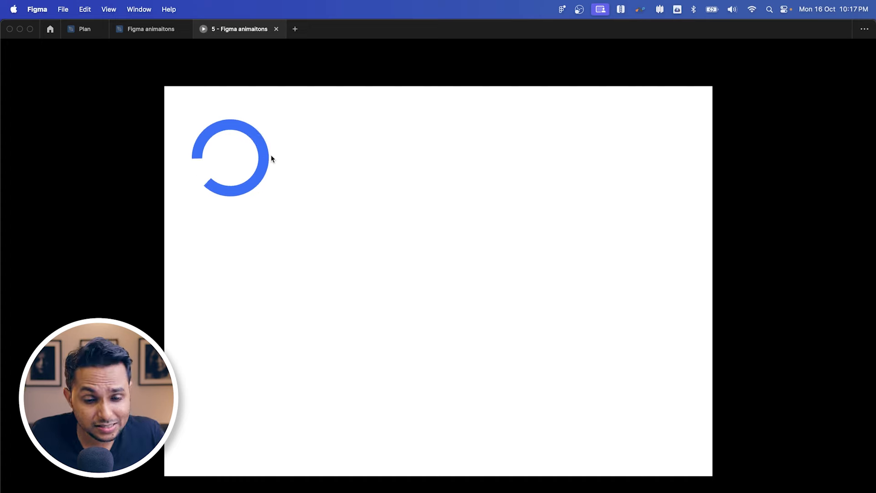
left_click(276, 29)
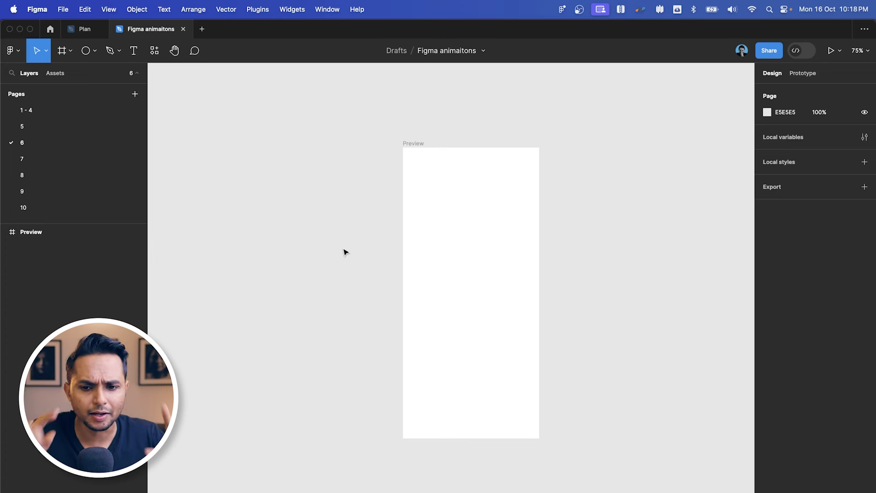
- Change the fill of the 360 × 768 Preview frame on page 6 to dark grey 353535
scroll(281, 224, "up", 3)
scroll(282, 225, "left", 2)
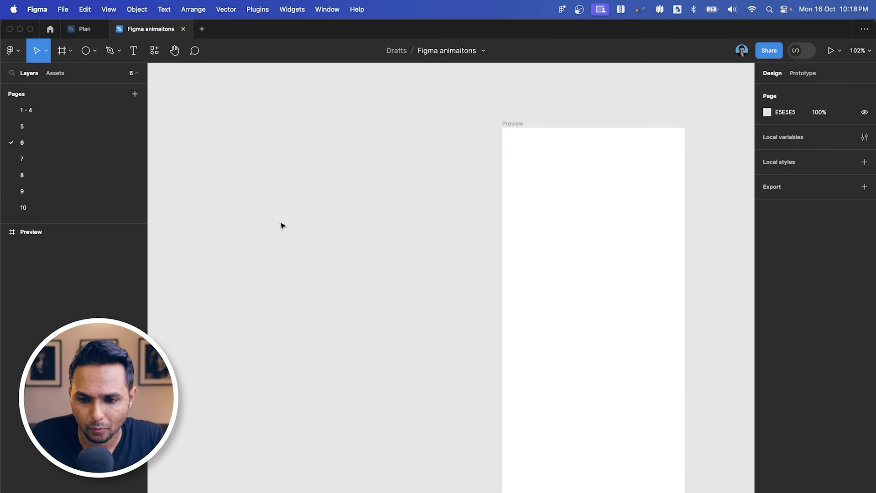
scroll(281, 225, "down", 3)
scroll(329, 220, "up", 1)
left_click(477, 139)
scroll(477, 140, "down", 2)
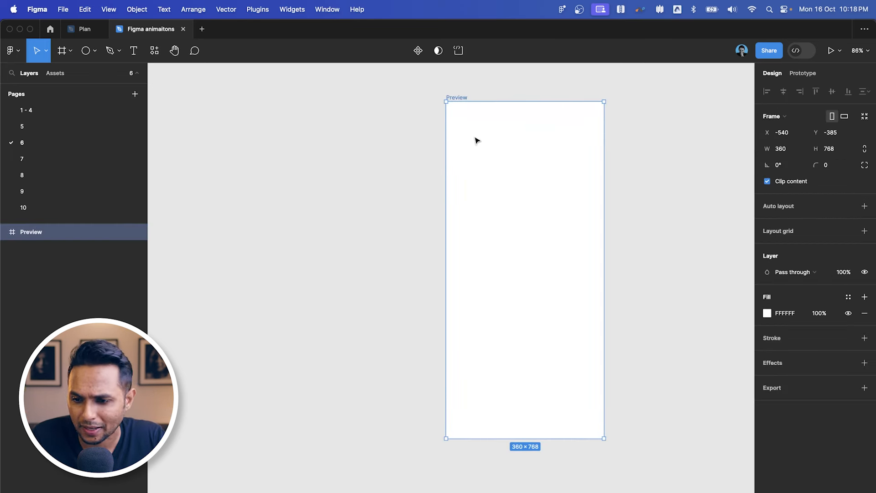
left_click(771, 308)
left_click_drag(719, 288, 592, 365)
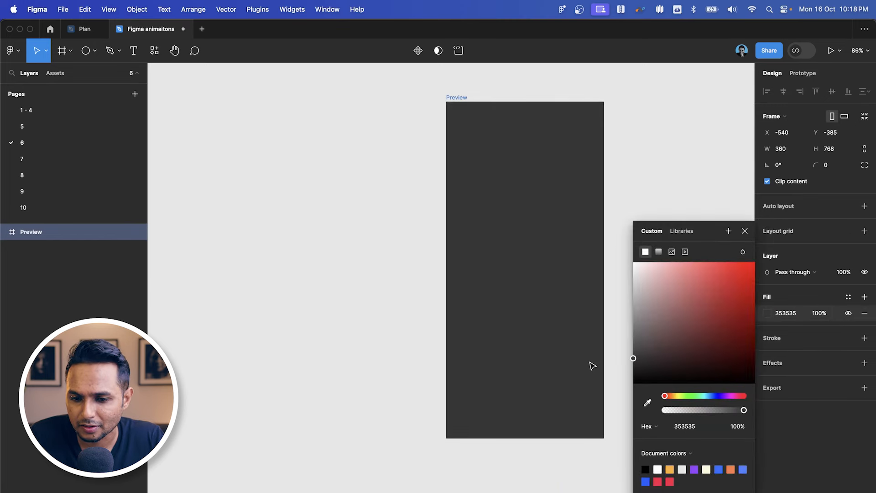
left_click(621, 131)
scroll(448, 162, "up", 3)
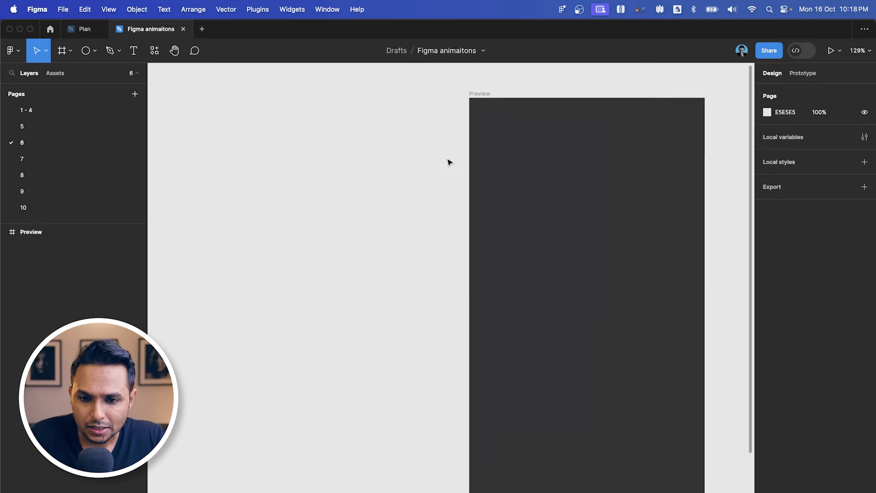
- Draw a thin horizontal rectangle about 272 × 9 across the upper part of the Preview frame
scroll(399, 188, "up", 3)
key("r")
mouse_move(227, 163)
left_mouse_down()
mouse_move(431, 175)
mouse_move(614, 167)
mouse_move(689, 184)
left_mouse_up()
scroll(426, 176, "right", 5)
left_click_drag(437, 187, 453, 170)
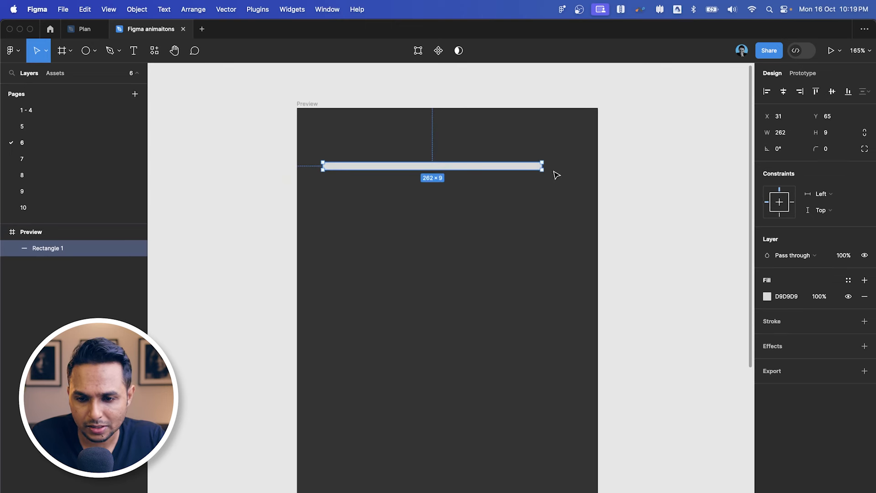
left_click_drag(546, 166, 550, 167)
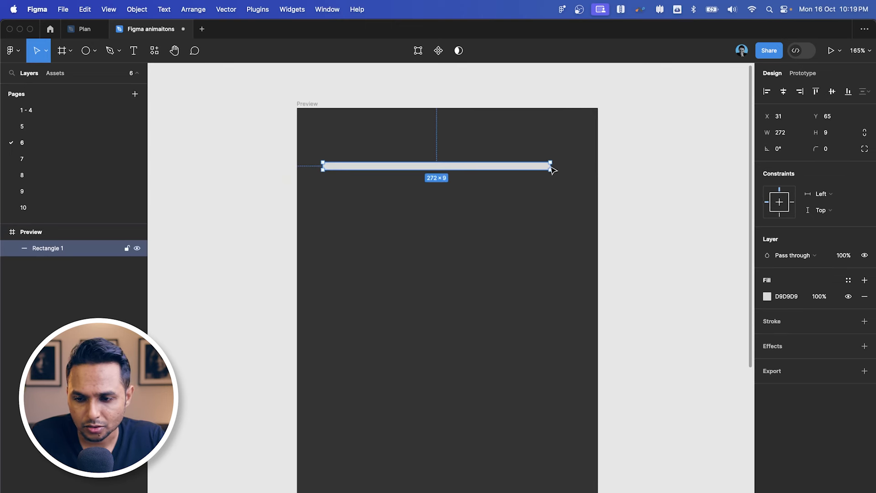
- Set the rectangle's height to 6
left_click(831, 136)
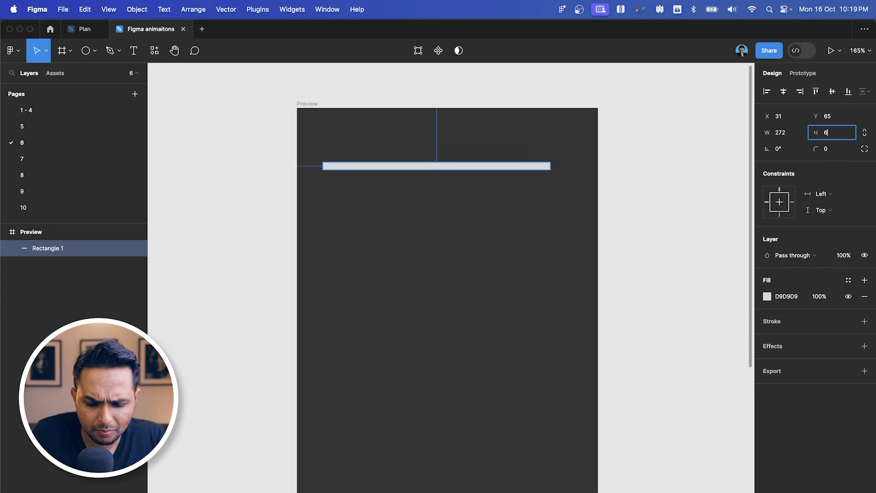
type("6")
key("Return")
left_click(598, 209)
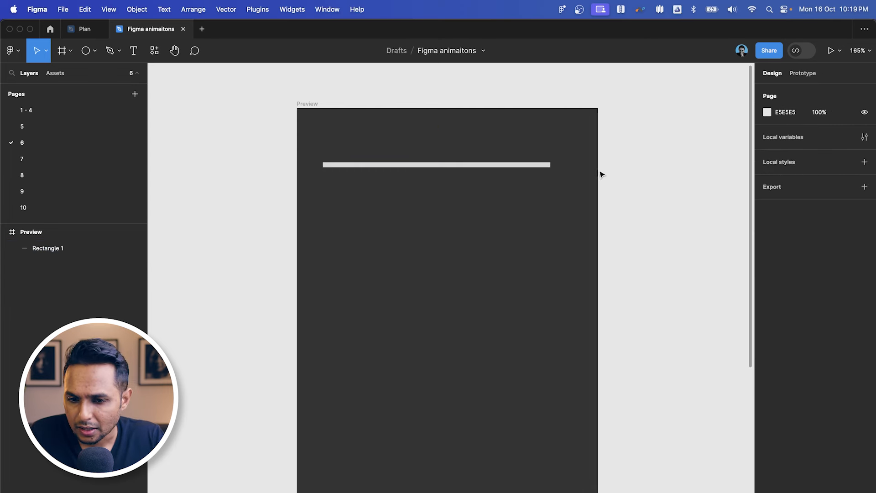
- Fill the thin rectangle with white (FFFFFF) and round its corners with a radius of 3
left_click(544, 167)
left_click(767, 296)
left_click_drag(704, 287, 511, 401)
left_click_drag(720, 311, 602, 214)
left_click(596, 209)
left_click(513, 166)
left_click(837, 150)
type("1")
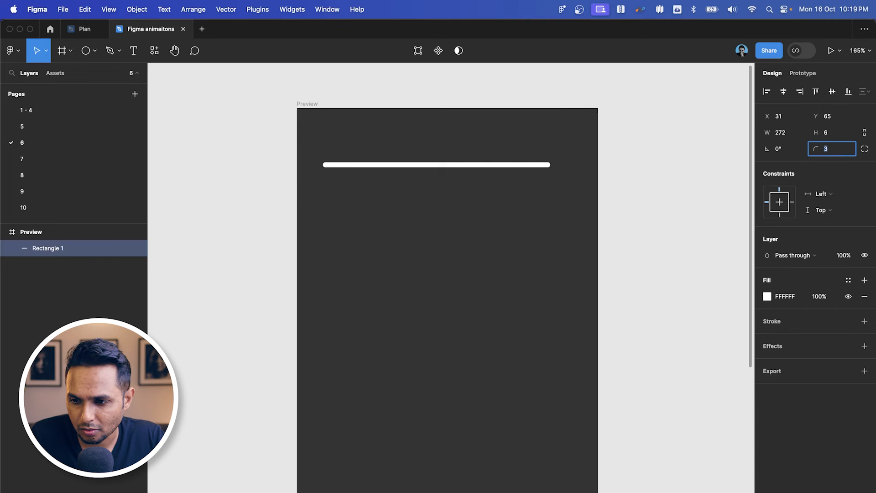
left_click(677, 206)
- Rename the rounded bar's layer to Base
scroll(485, 159, "up", 3)
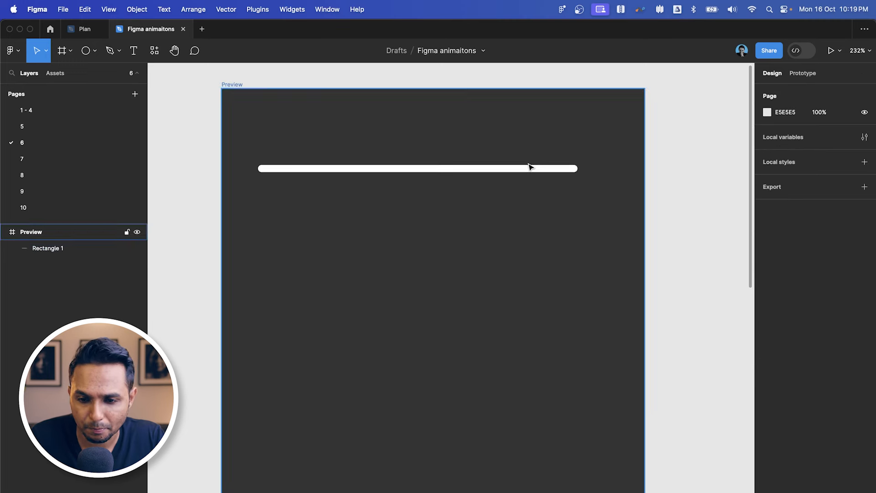
left_click(531, 168)
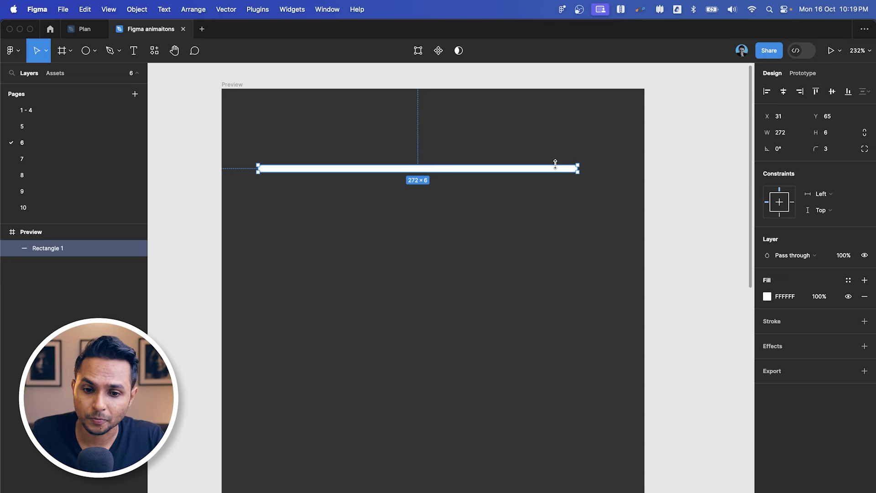
left_click(626, 258)
left_click(53, 248)
double_click(54, 248)
type("Base")
key("Return")
key("Escape")
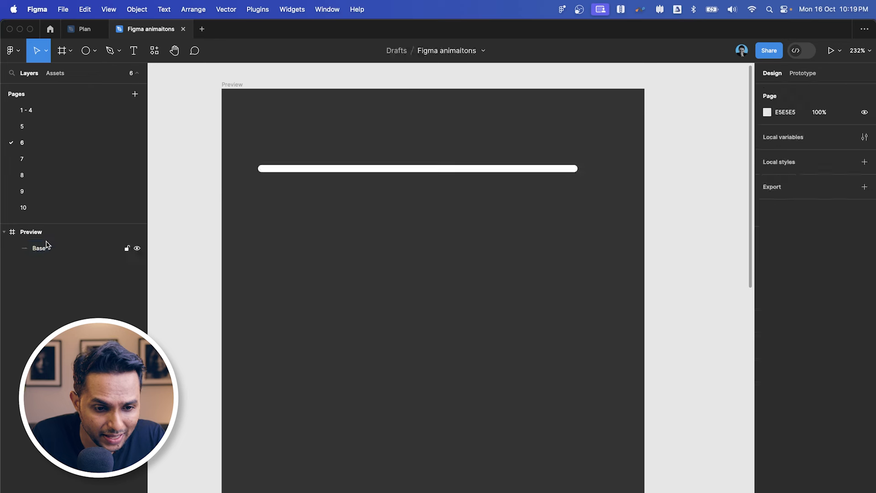
- Duplicate the Base bar in place and shorten the copy from its right end to about 71 wide
left_click(41, 248)
key("super+d")
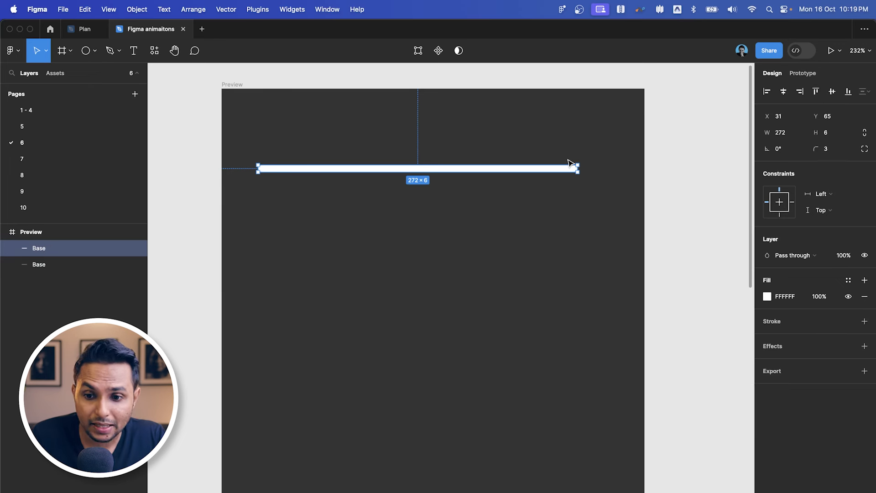
left_click_drag(579, 170, 342, 169)
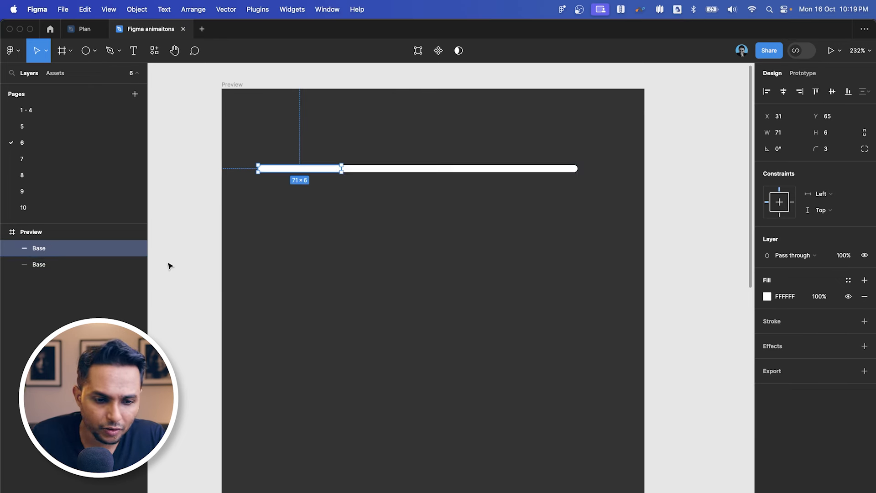
- Rename the shortened copy's layer to Progress
double_click(44, 247)
type("Progress")
key("Return")
- Lower the opacity of the Base bar to make it a faint track behind the Progress bar
left_click(3, 277)
left_click(18, 266)
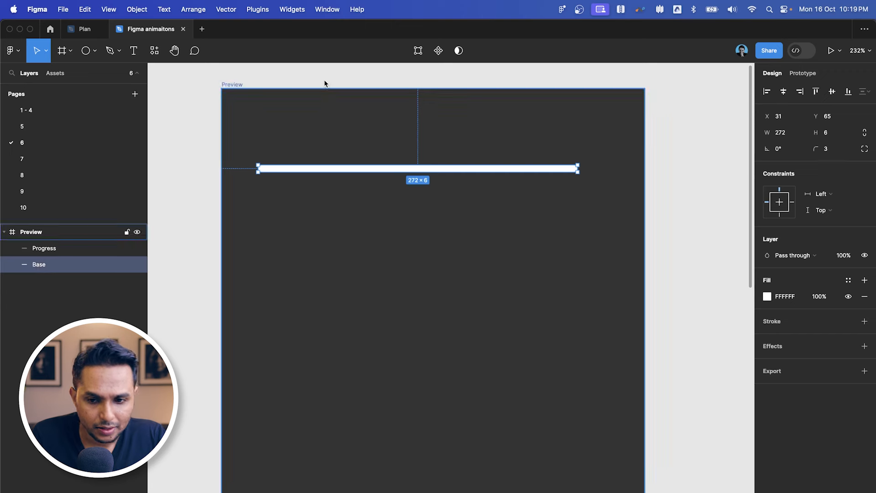
left_click(642, 169)
left_click(526, 171)
left_click(620, 167)
left_click(570, 168)
left_click(617, 196)
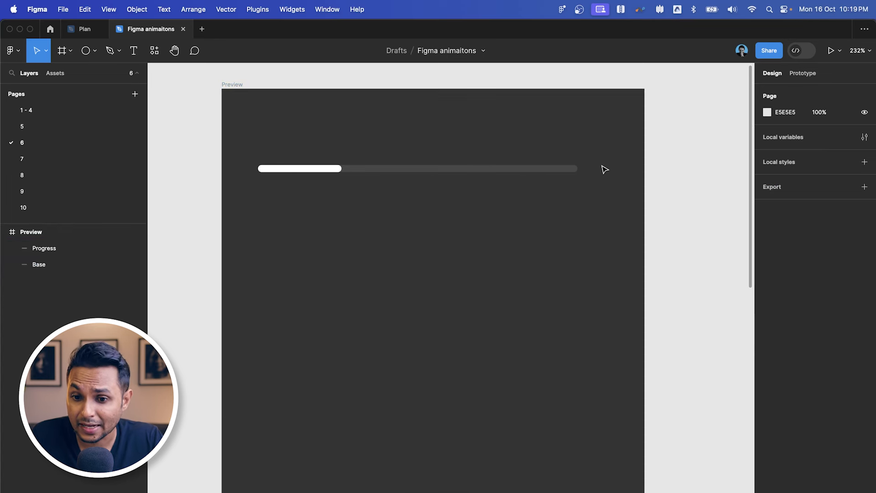
- Add a text layer reading "1" just beyond the right end of the Base bar
scroll(602, 166, "up", 5)
scroll(622, 195, "down", 3)
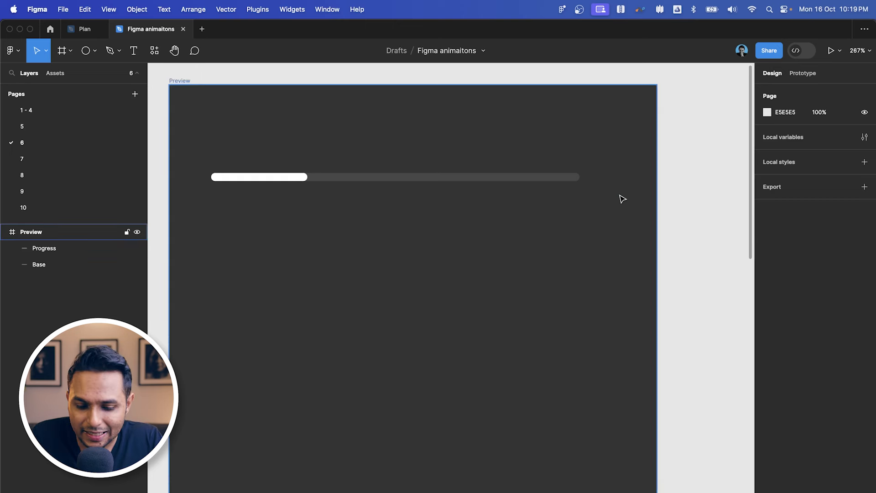
scroll(614, 199, "up", 2)
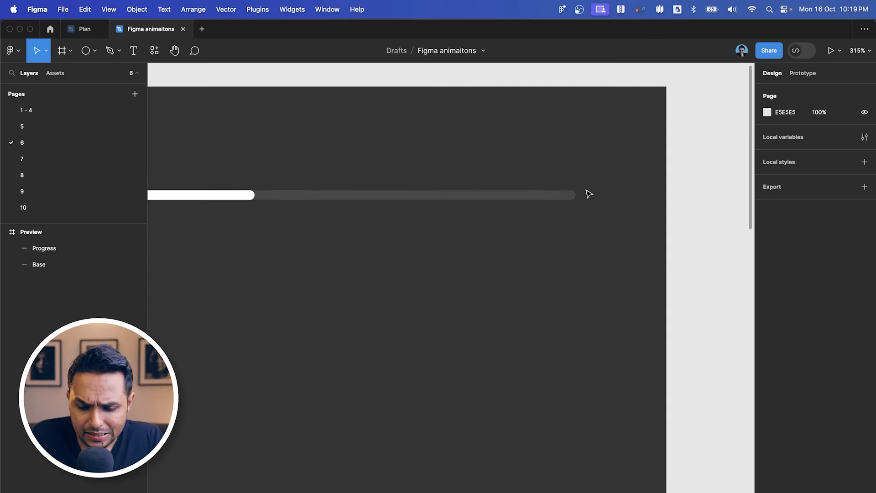
key("t")
left_click(594, 182)
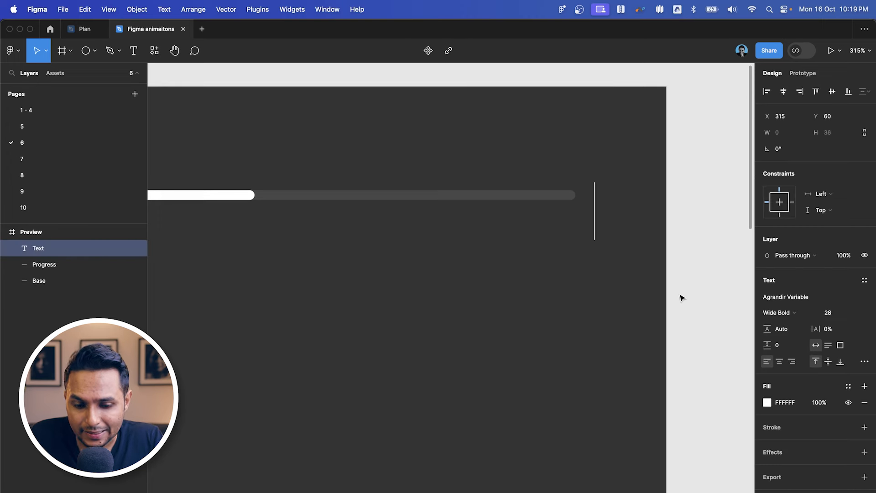
type("1")
left_click(635, 297)
- Set the font size of the "1" text to 25
left_click(607, 225)
left_click(836, 314)
type("25")
key("Return")
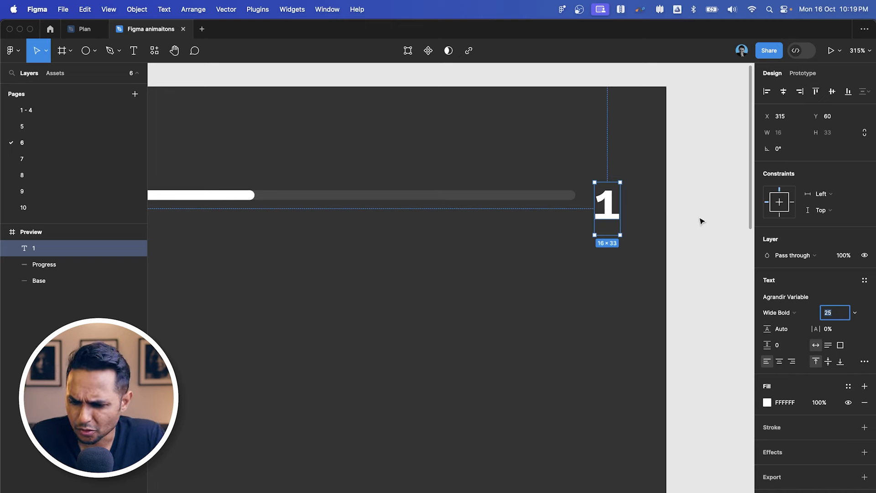
- Move the "1" text below the Base bar and extend it to read "1 2 3"
left_click_drag(609, 215, 406, 292)
double_click(620, 188)
key("Escape")
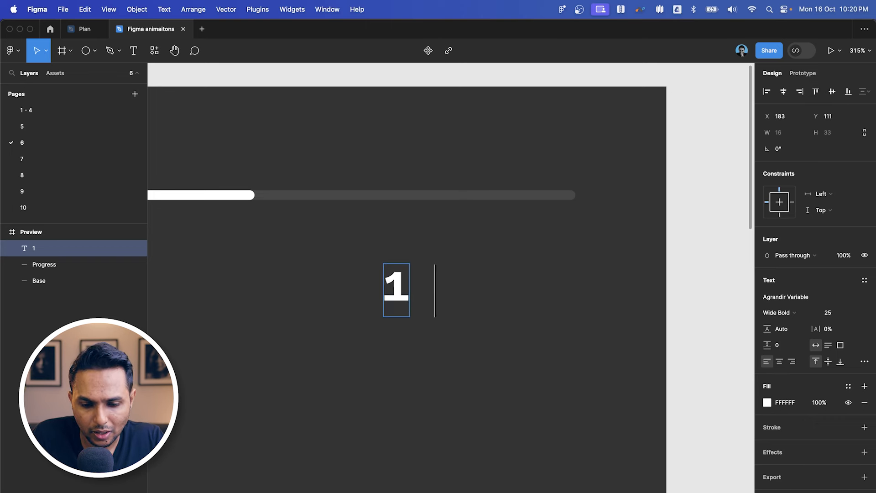
type("2 3")
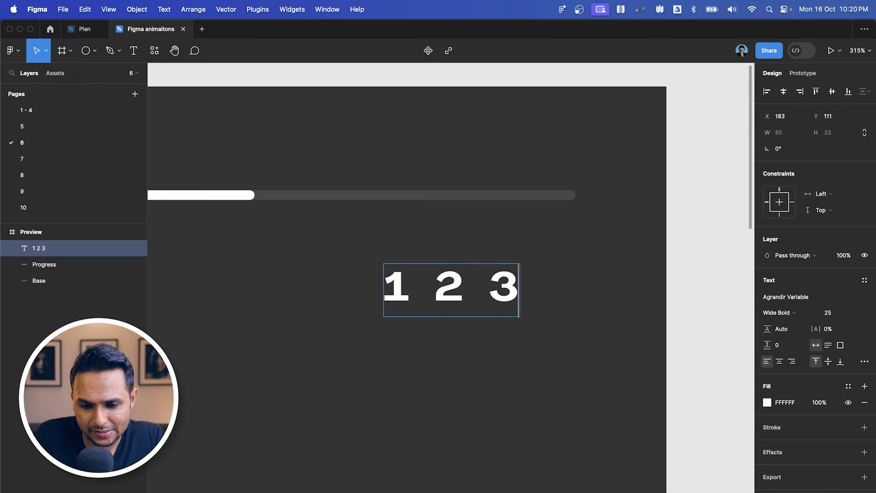
- Widen the gaps between the digits 1, 2 and 3 by adding spaces to the text
key("Escape")
double_click(415, 279)
left_click(436, 291)
left_click(507, 287)
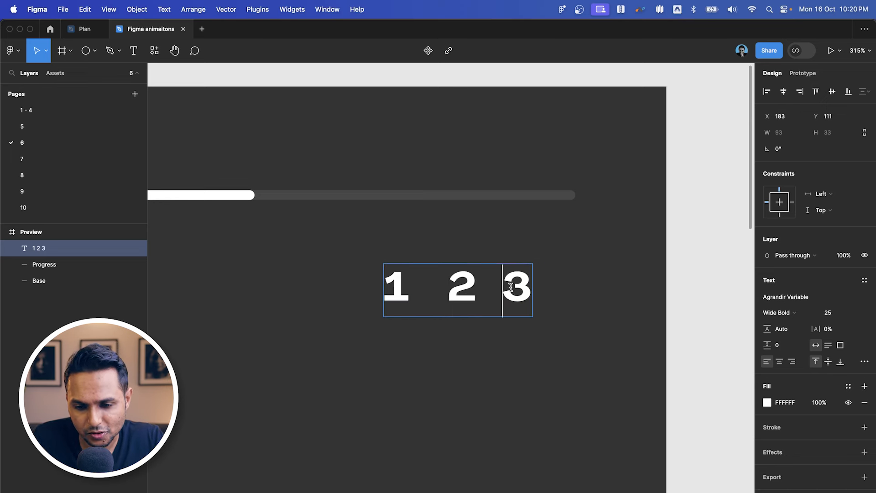
left_click(635, 267)
- Move the spaced digits text below the right end of the Base bar, to about X 222, Y 112
scroll(635, 267, "down", 3)
left_click_drag(536, 283, 576, 284)
scroll(561, 286, "up", 3)
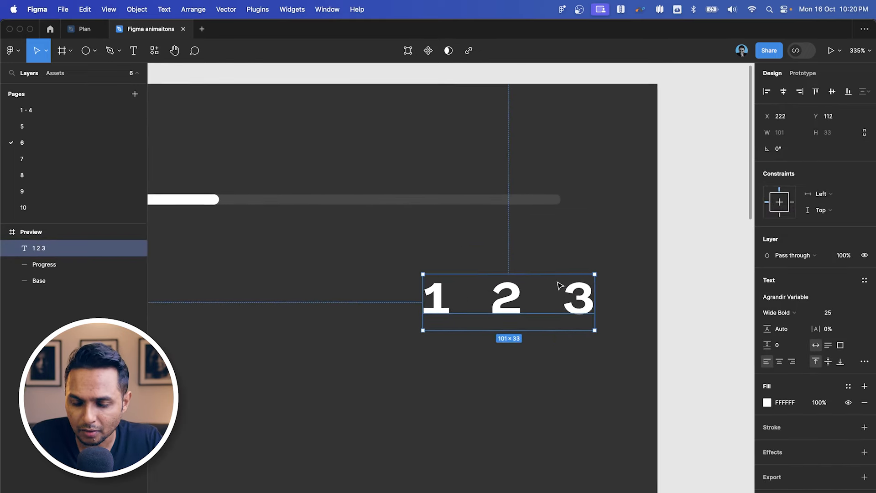
- Group the spaced digits text, convert the group to a frame, and narrow the frame to 31 wide around the 1
scroll(479, 299, "up", 3)
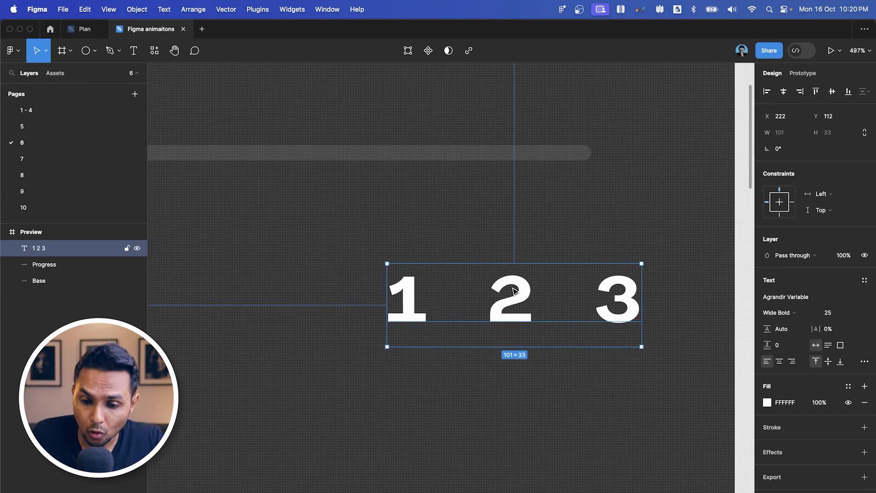
key("super+g")
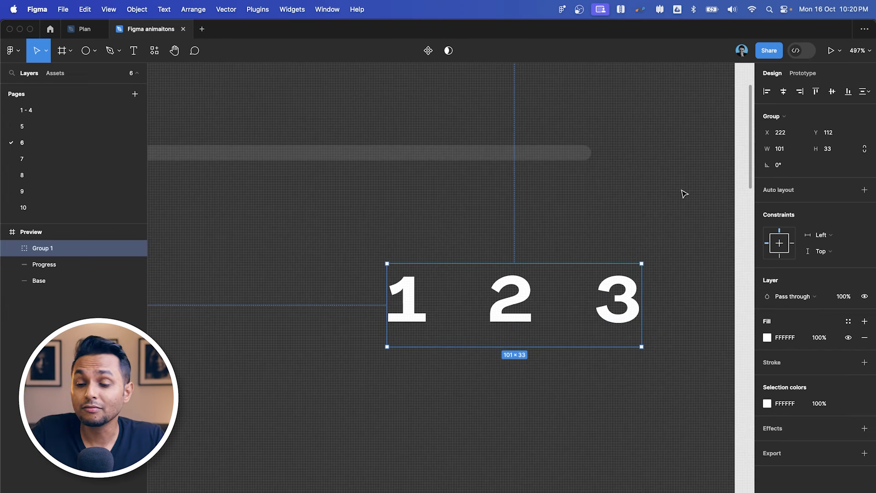
left_click(784, 116)
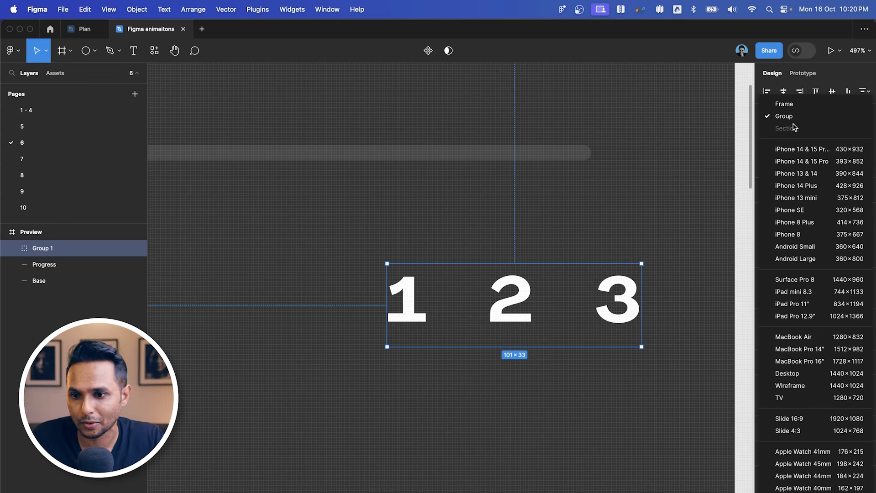
left_click(793, 110)
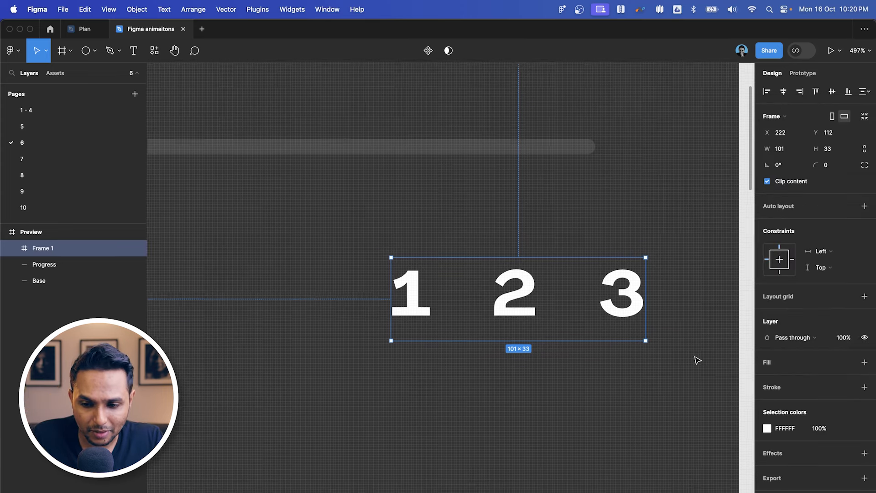
scroll(694, 358, "down", 2)
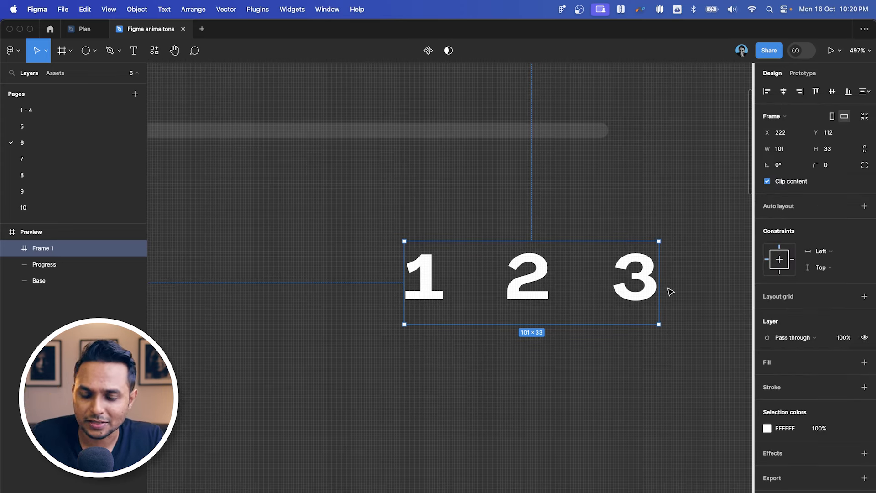
left_click_drag(657, 261, 482, 275)
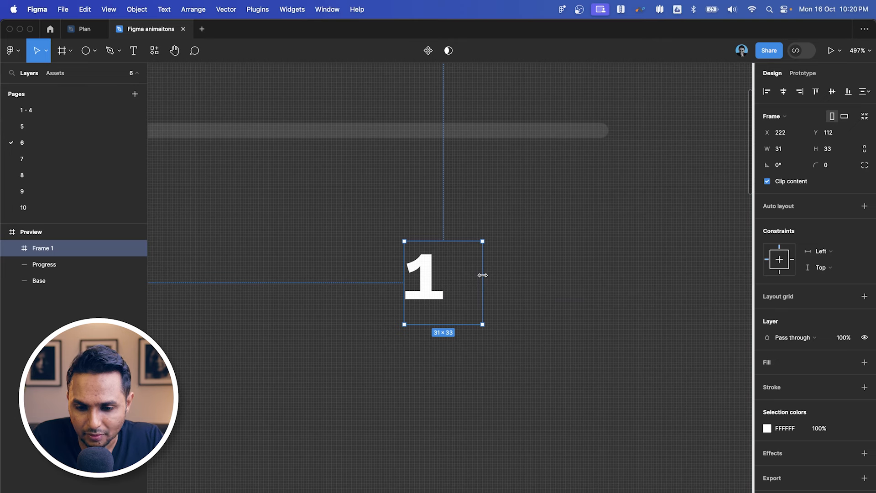
- Shift the digits text inside its frame to X 8, Y 2 so the 1 sits centred
left_click(439, 290)
left_click_drag(431, 295, 450, 303)
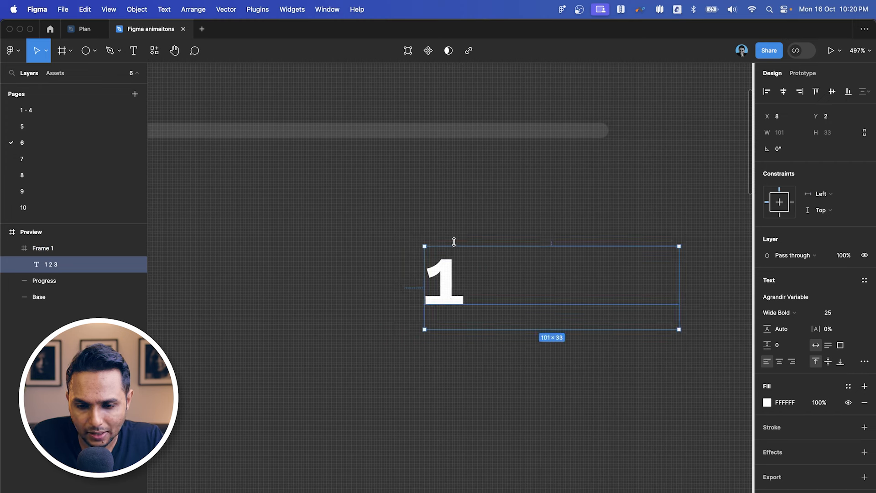
left_click(437, 242)
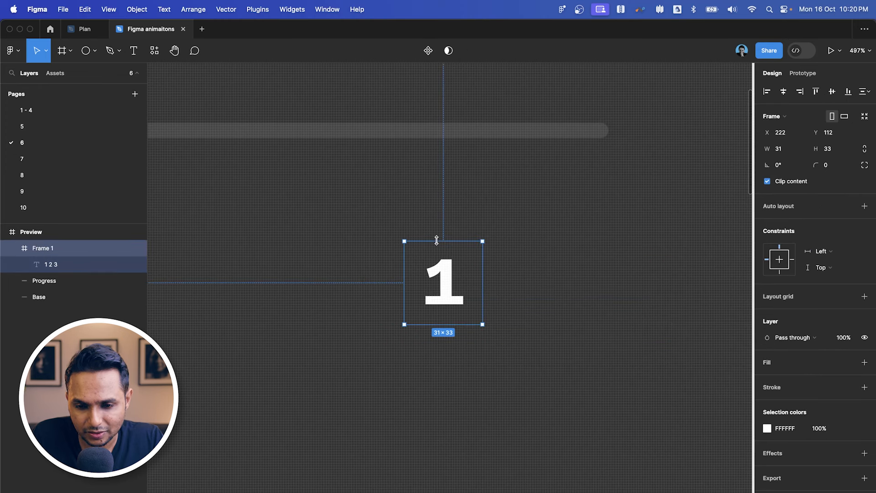
left_click(451, 300)
scroll(451, 299, "down", 2)
left_click(469, 346)
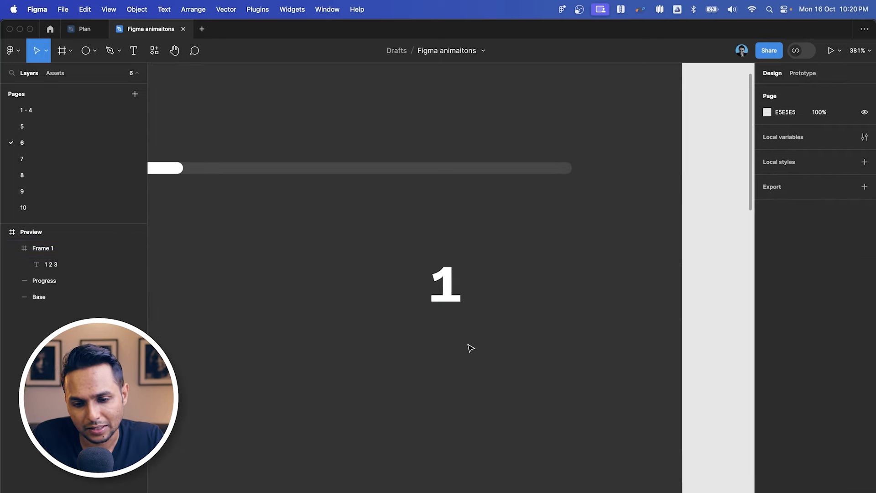
- Move the digit frame beside the end of the Base bar, at X 311, Y 49
left_click(451, 290)
scroll(450, 289, "down", 3)
left_click_drag(453, 291, 565, 210)
scroll(564, 210, "down", 2)
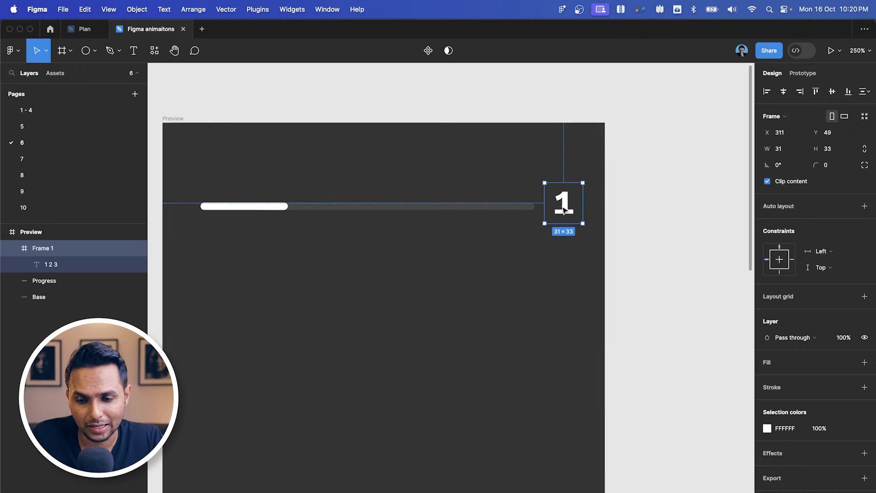
left_click(629, 197)
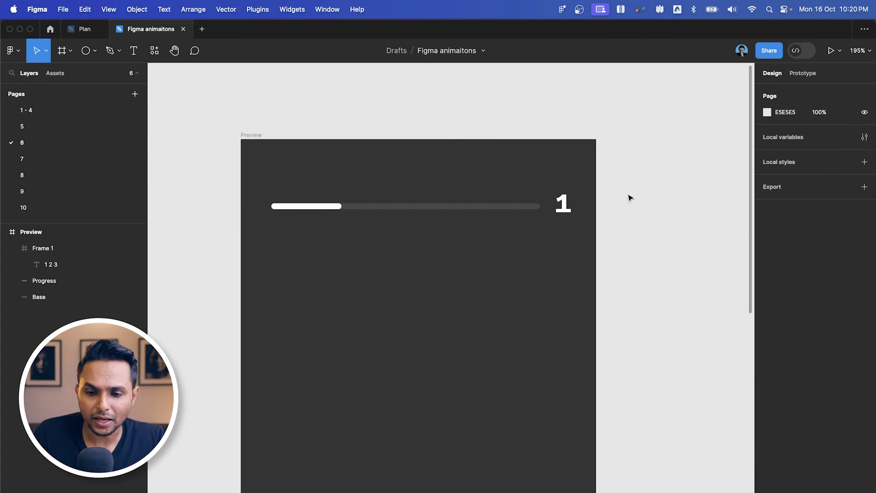
- Set the Base bar's width to 273
left_click(453, 209)
scroll(454, 209, "up", 2)
scroll(469, 220, "left", 1)
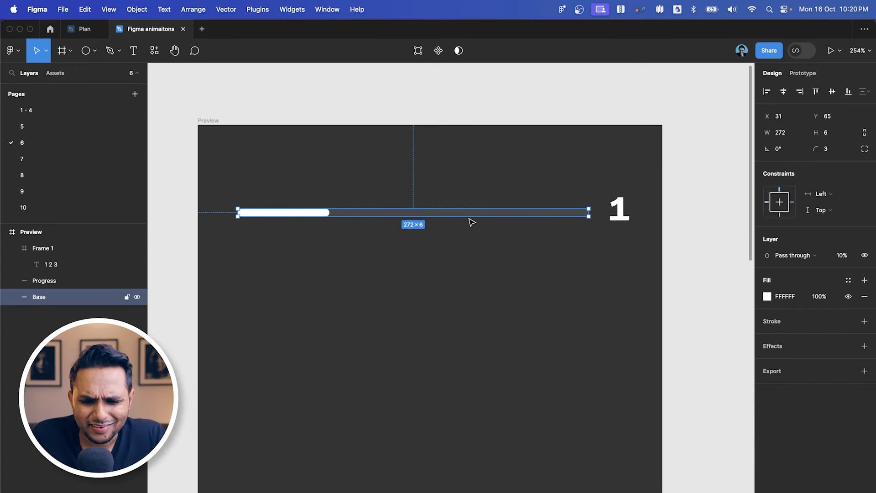
left_click(795, 137)
left_click(794, 135)
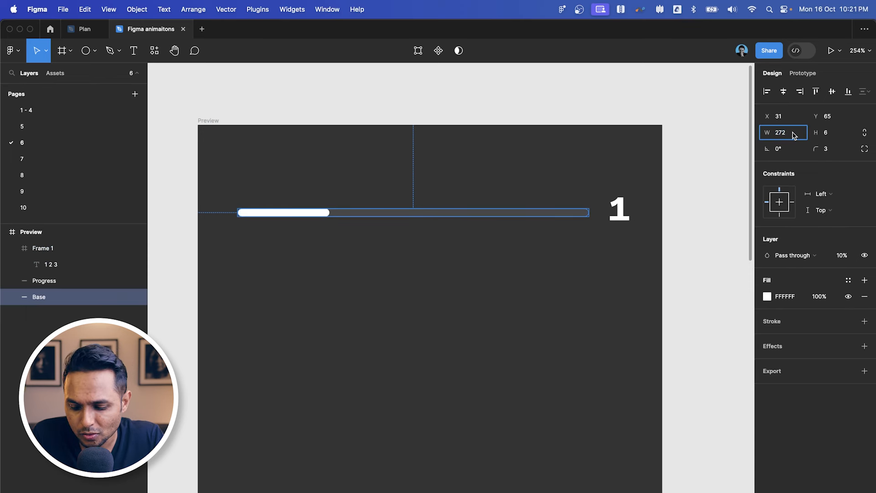
double_click(796, 135)
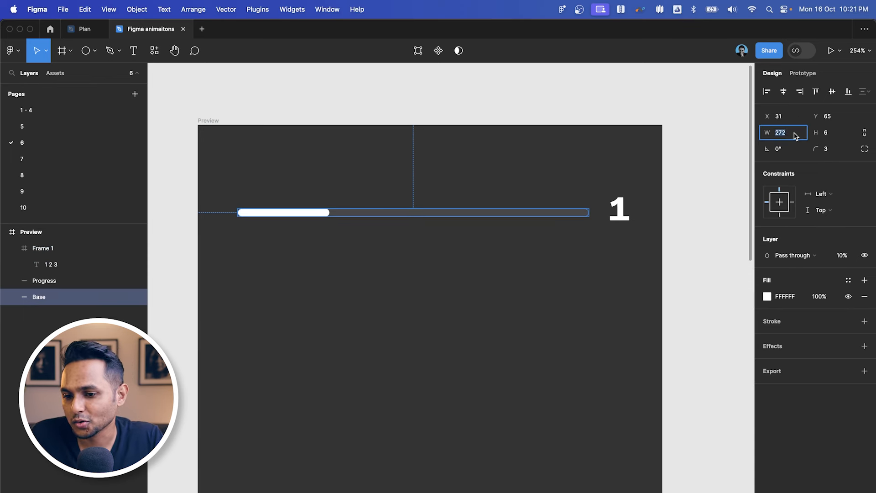
key("Up")
key("Return")
left_click(565, 97)
- Group the Base bar, Progress bar and digit frame, and move the group to X 25, Y 49
left_click(420, 227)
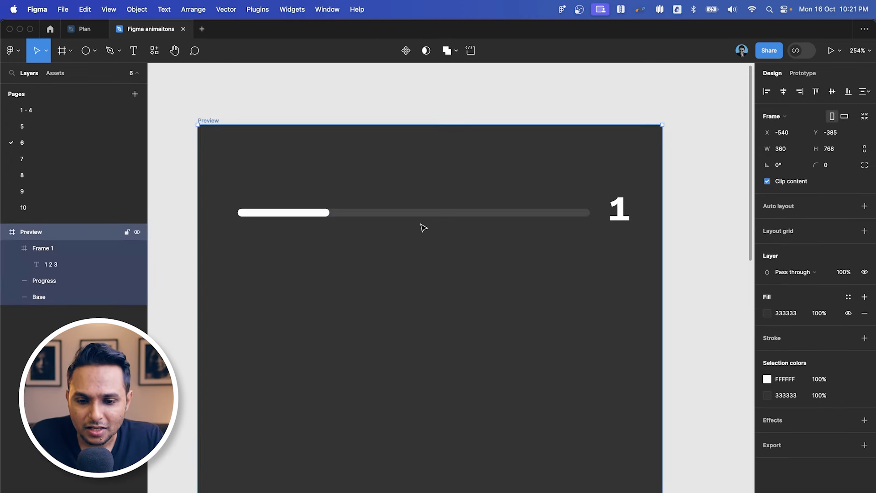
left_click(436, 214)
left_click(424, 238)
left_click(620, 215)
scroll(621, 217, "down", 3)
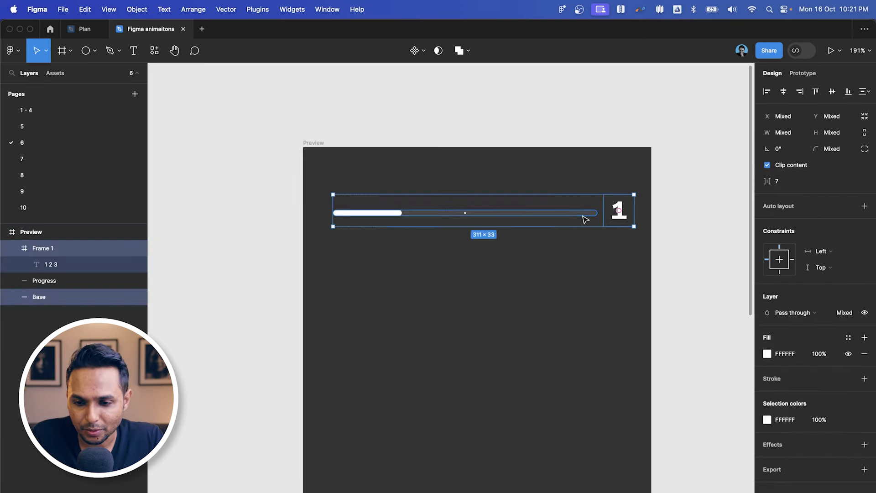
left_click_drag(681, 187, 292, 222)
left_click(680, 214)
left_click_drag(682, 190, 311, 219)
key("super+g")
left_click_drag(554, 214, 549, 215)
left_click(692, 194)
- Set the Progress bar's width to one third of the Base bar's 273, giving 91
left_click(361, 215)
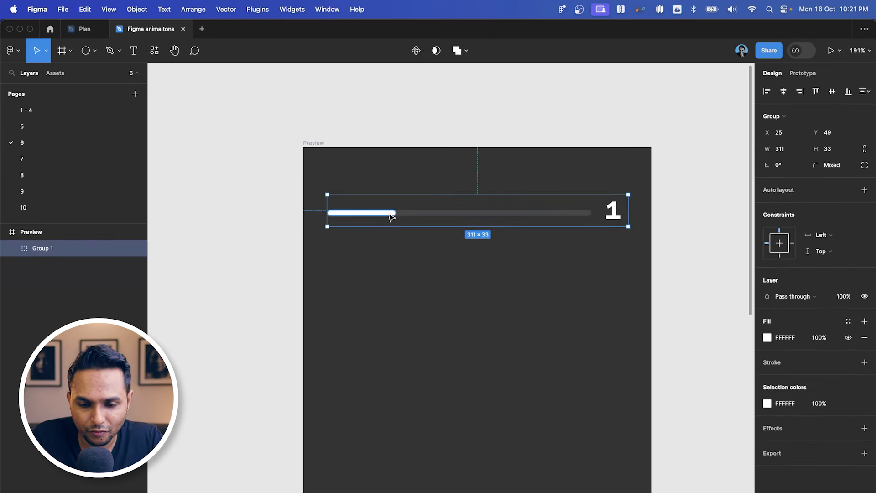
double_click(387, 213)
scroll(373, 215, "up", 3)
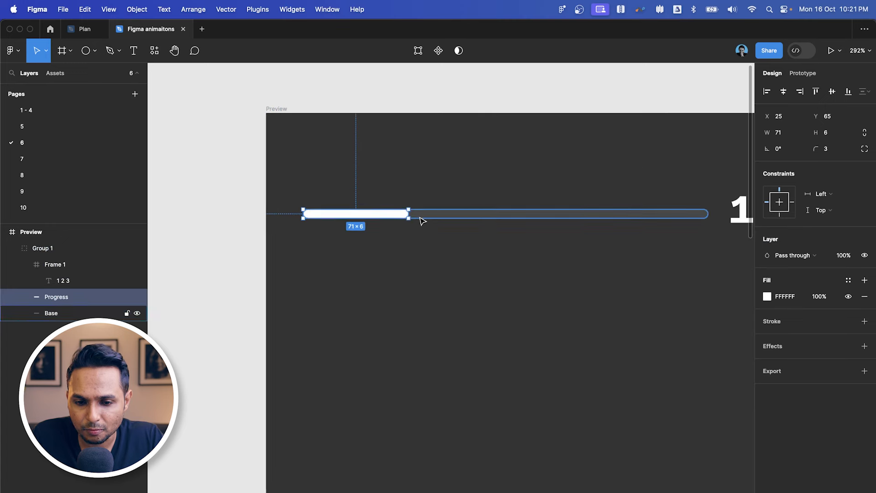
left_click(421, 214)
scroll(438, 215, "down", 3)
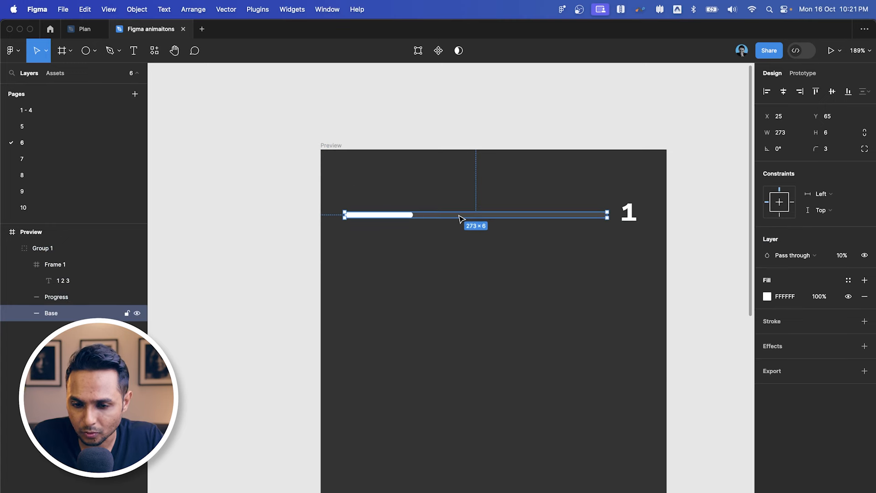
left_click(396, 214)
left_click(785, 132)
type("27")
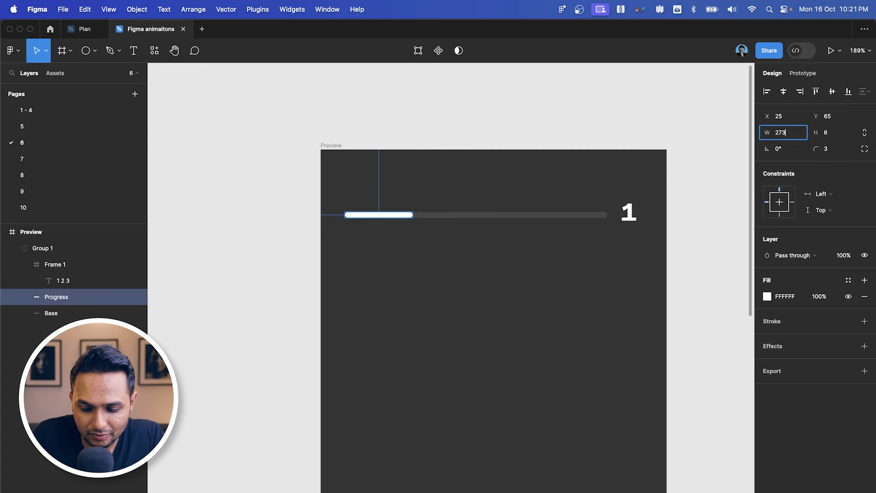
key("Return")
left_click(576, 248)
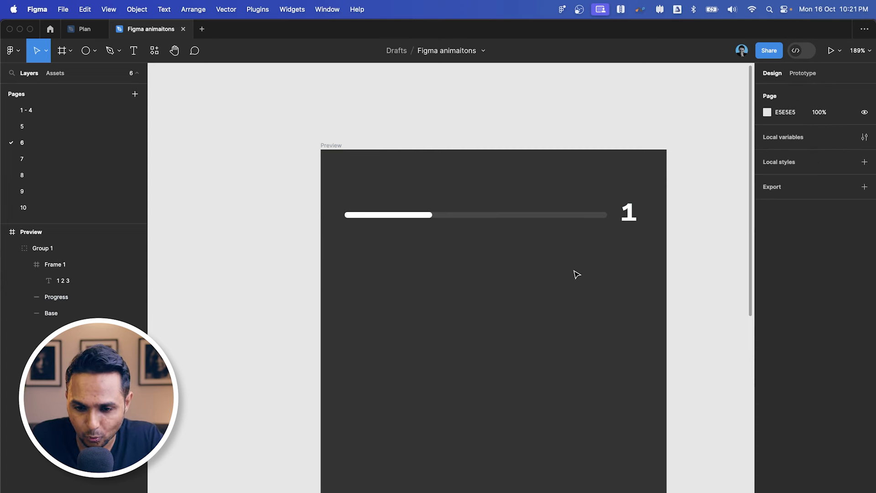
- Duplicate the progress group 30 px below the original, at X 25, Y 112
left_click(431, 215)
scroll(666, 215, "down", 1)
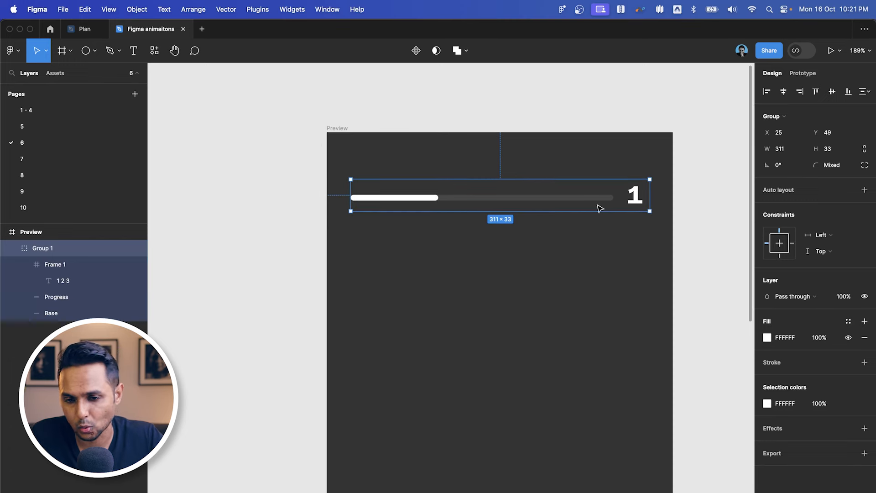
left_click_drag(549, 199, 549, 260)
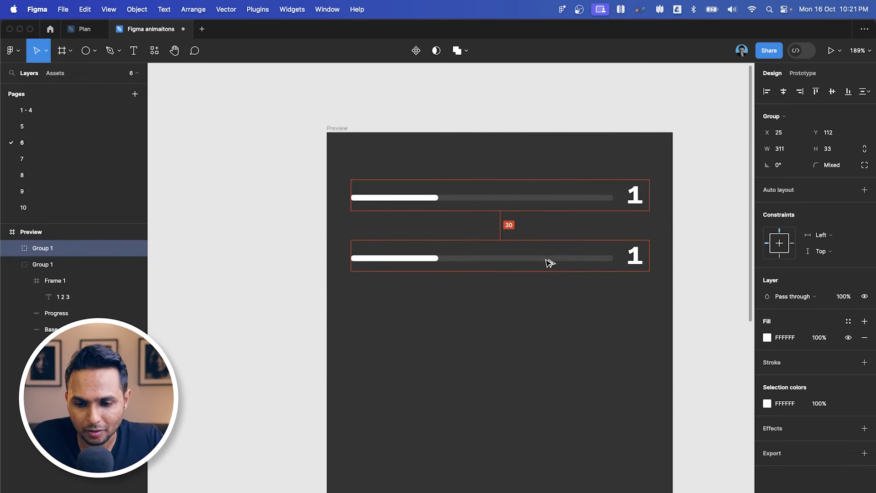
- Shift the digits text leftward inside the second group's frame until the 2 shows in place of the 1
scroll(646, 270, "up", 2)
left_click(630, 252, "super")
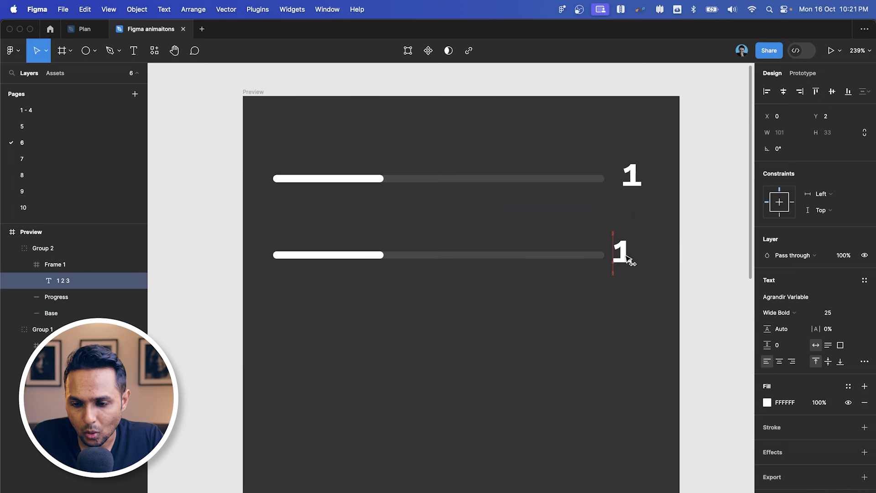
key("shift+Right")
key("shift+Right")
key("shift+Left")
key("shift+Left")
key("shift+Left")
key("shift+Left")
key("shift+Left")
key("shift+Left")
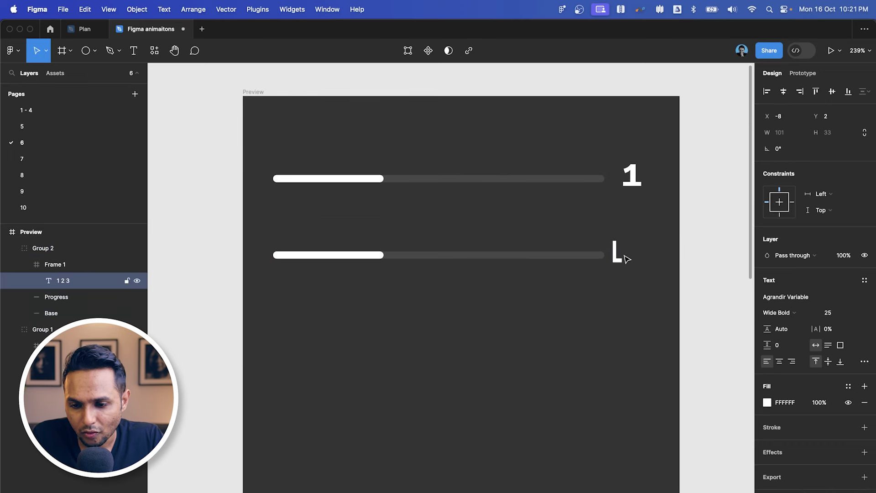
key("shift+Left")
key("Left")
left_click(652, 294)
- Nudge the digits text in the second group so the 2 is centred in its frame under the 1
left_click(631, 249)
left_click(632, 256, "super")
left_click(631, 310)
left_click(631, 255)
double_click(632, 256)
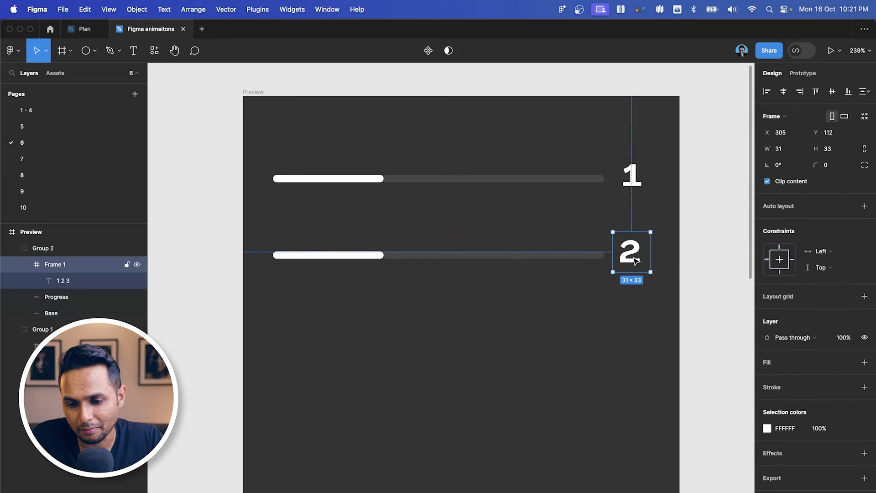
double_click(635, 256)
left_click(628, 305)
left_click(628, 252)
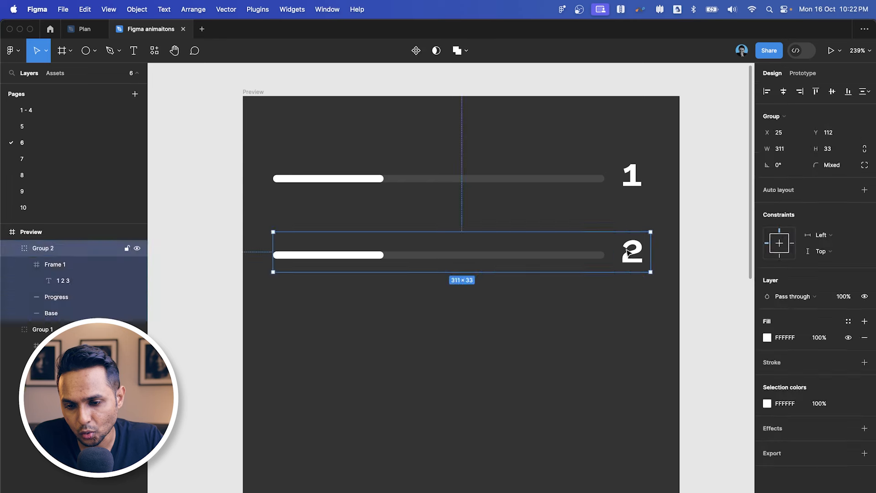
double_click(627, 252)
- Double the width of the second group's Progress bar to 182
scroll(633, 259, "left", 2)
left_click(414, 247)
scroll(415, 247, "down", 2)
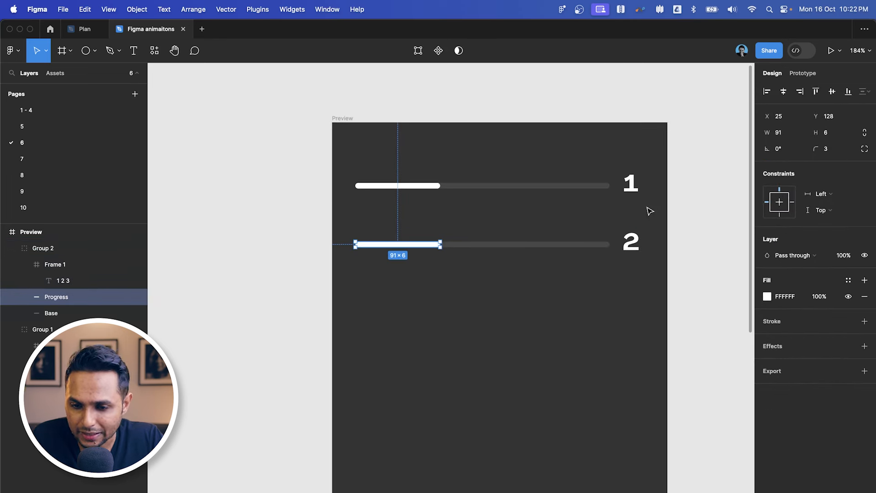
left_click(779, 133)
type("*2")
key("Return")
left_click(583, 406)
scroll(586, 407, "right", 2)
scroll(586, 407, "up", 1)
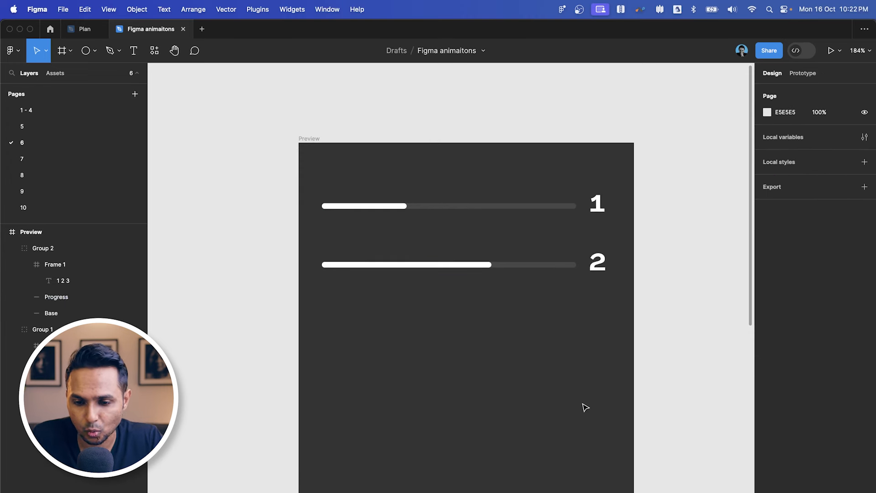
- Duplicate the second progress group straight below it, keeping the same spacing between groups
scroll(644, 279, "down", 3)
left_click(592, 206)
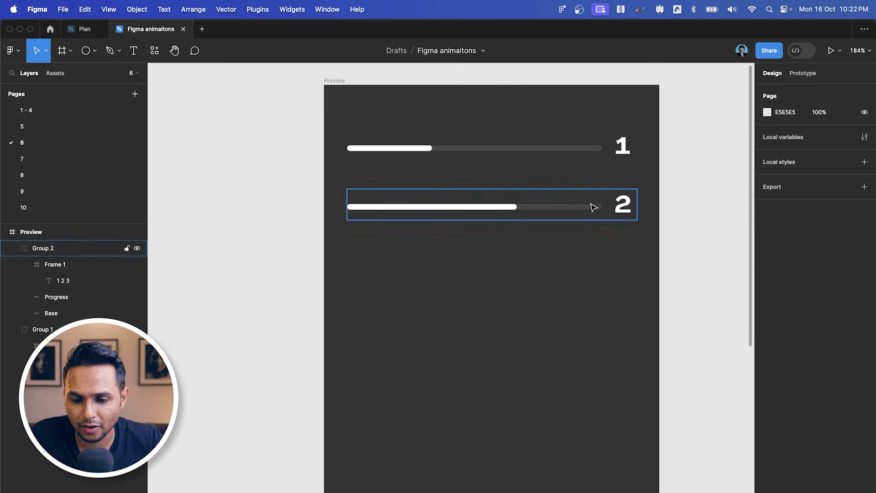
left_click_drag(583, 209, 584, 267)
- Set the third group's Progress bar width to 273 so it fills the whole Base bar
double_click(516, 265)
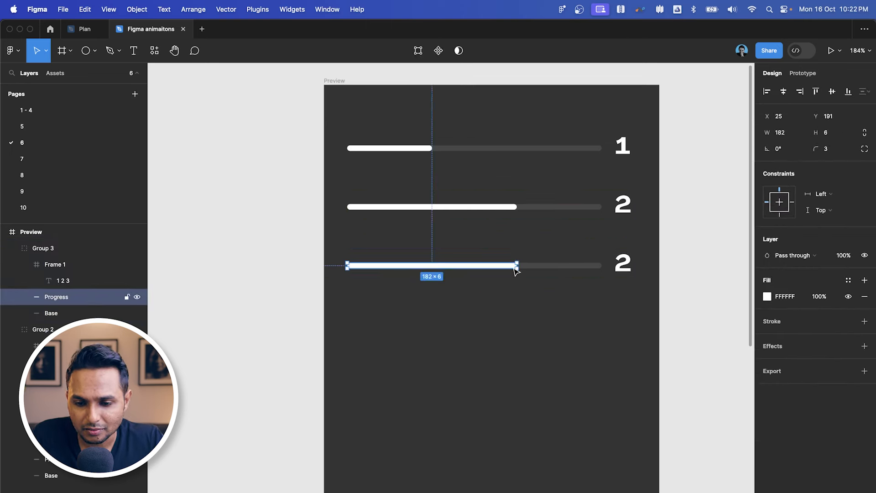
double_click(516, 265)
key("Escape")
key("Escape")
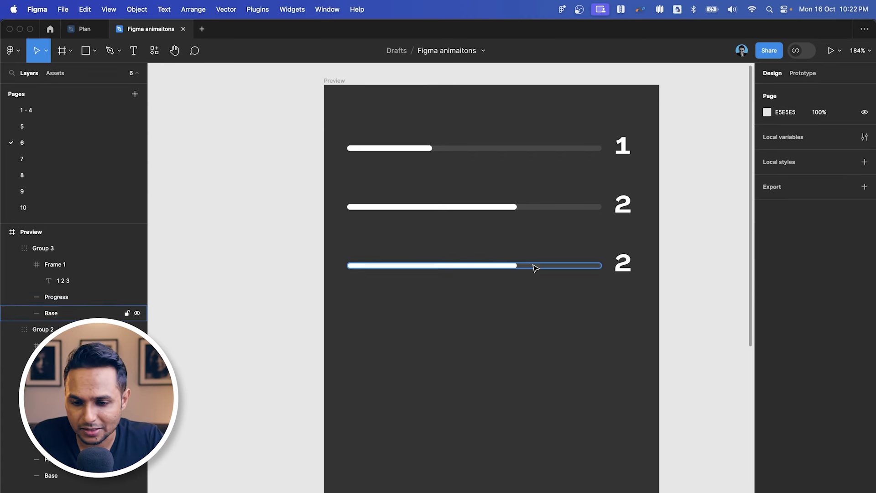
left_click(529, 266)
left_click(503, 269)
left_click(788, 133)
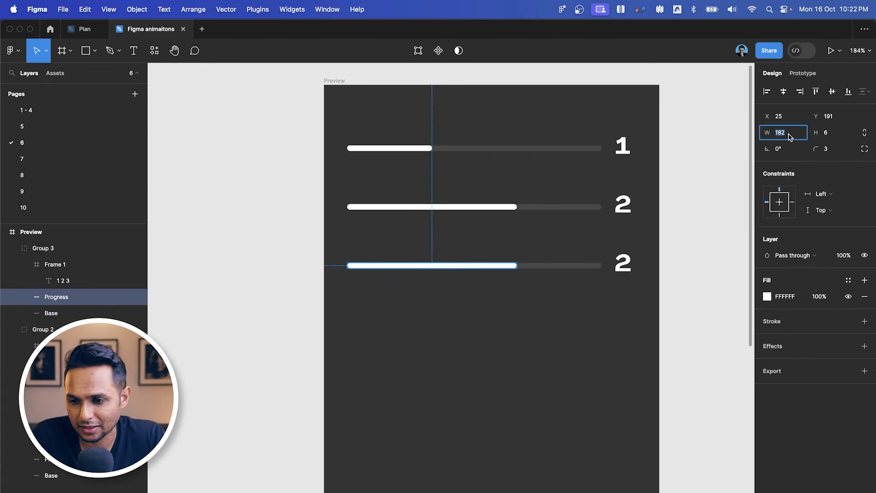
type("27")
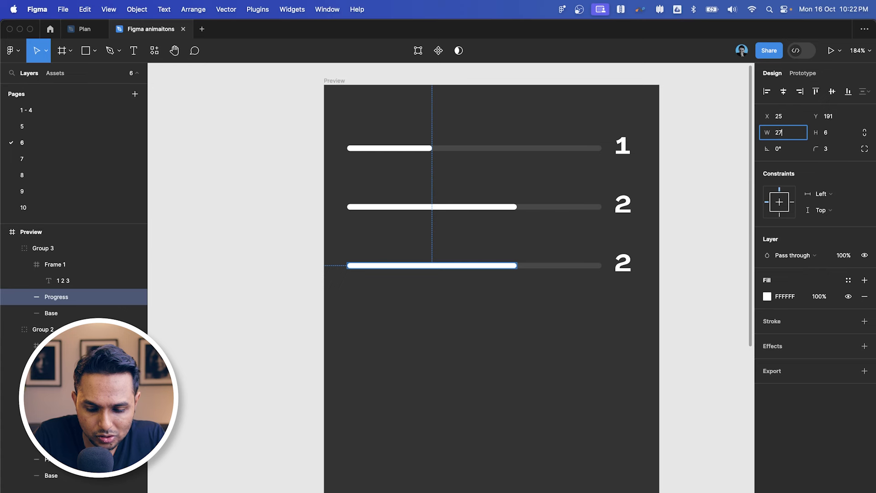
type("3")
key("Return")
left_click(726, 310)
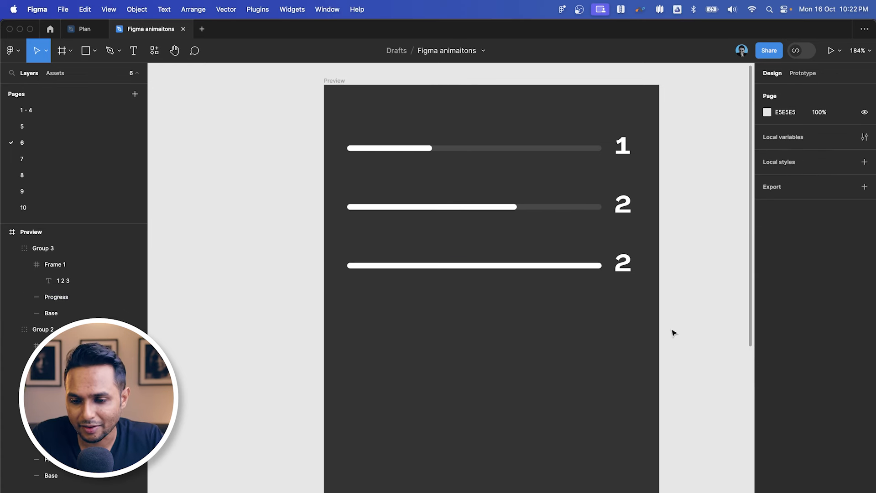
- Shift the digits text in the third group left until the 3 shows inside its frame
left_click(635, 271)
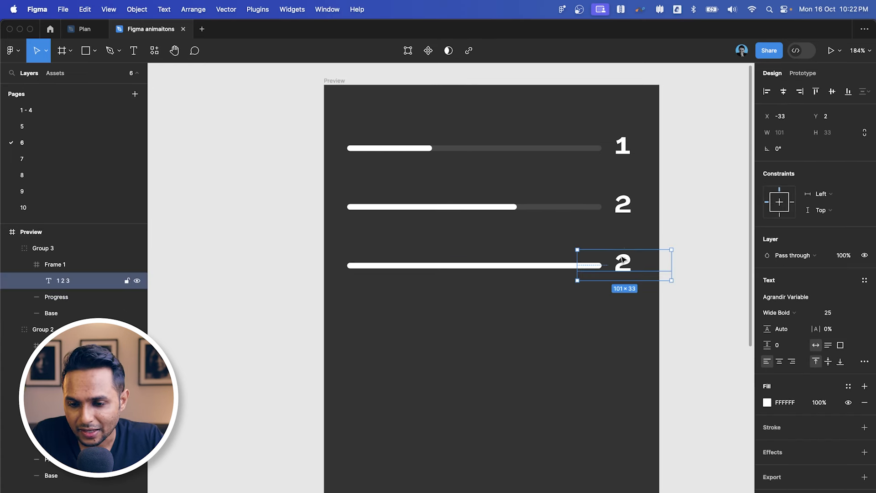
key("shift+Left")
key("shift+Left")
key("shift+Left")
key("shift+Left")
key("Left")
key("Left")
key("Left")
key("Left")
- Nudge the third group's digits text one unit right so the 3 lines up under the 2
left_click(642, 279)
double_click(631, 269)
scroll(631, 267, "up", 3)
scroll(633, 272, "up", 1)
scroll(651, 266, "down", 3)
double_click(628, 265)
key("Right")
scroll(629, 264, "down", 4)
left_click(682, 261)
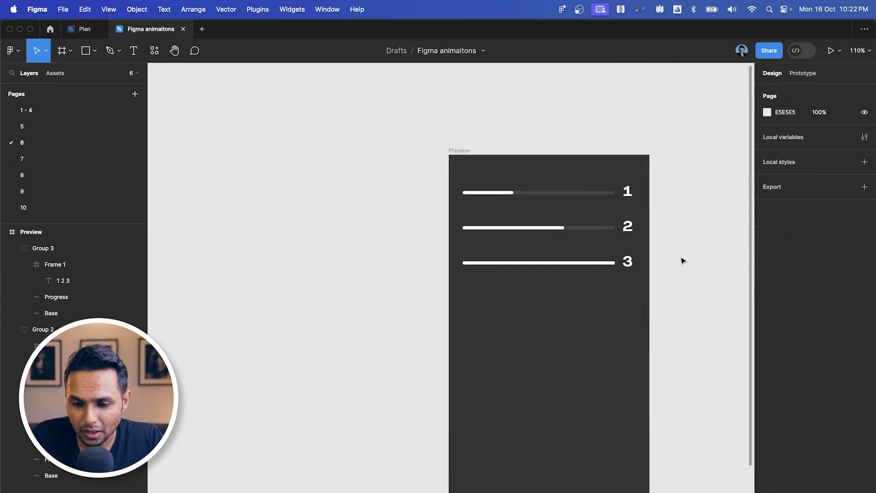
- Move all three progress groups out of the Preview frame onto the empty canvas to its left
left_click_drag(664, 180, 437, 296)
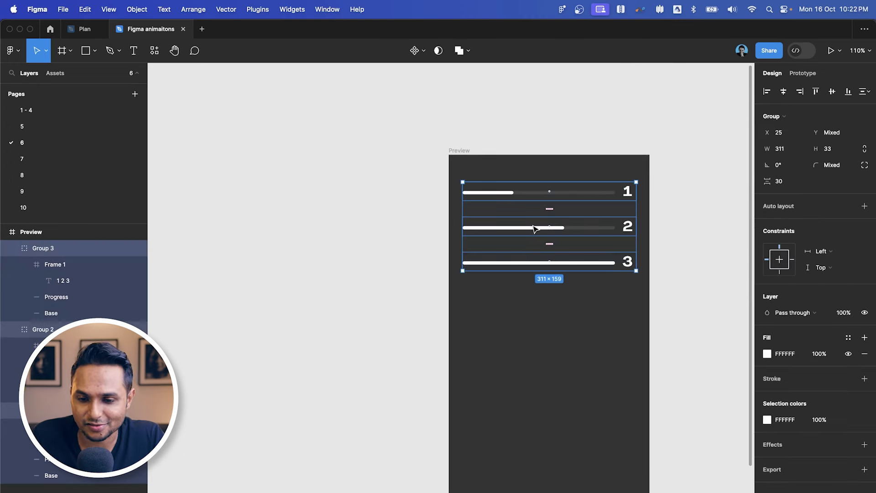
left_click_drag(534, 228, 294, 229)
key("super+z")
left_click_drag(584, 228, 336, 216)
scroll(335, 215, "left", 3)
left_click(472, 158)
scroll(478, 149, "up", 2)
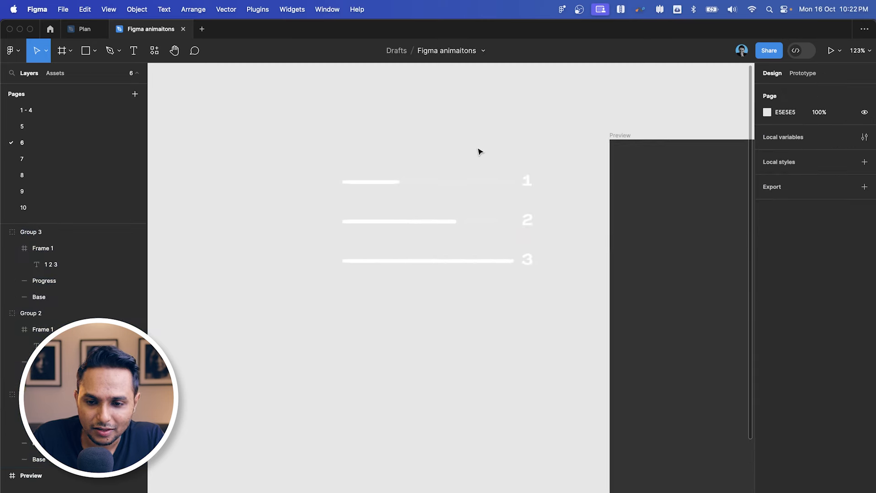
- Change the page background colour to the dark grey 555555
scroll(480, 146, "right", 5)
left_click(767, 112)
left_click_drag(659, 209, 604, 212)
left_click(427, 176)
scroll(456, 166, "up", 5)
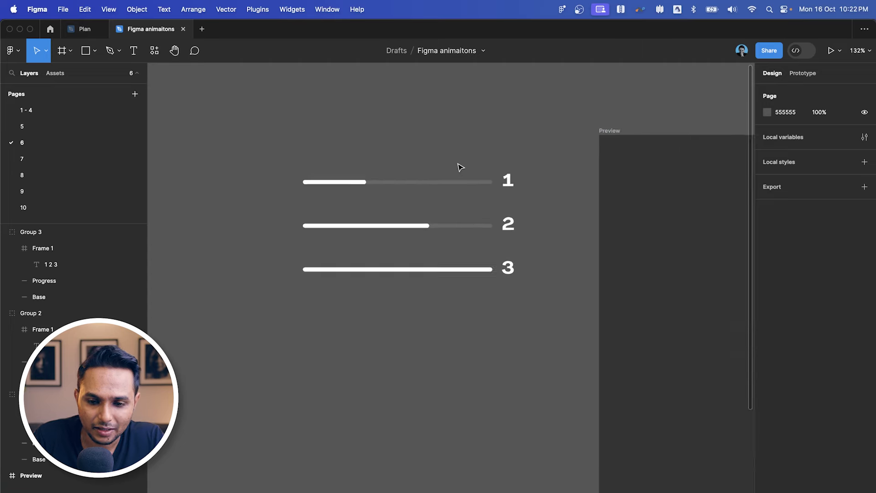
- Rename the progress group with the digit 1 as State 1
left_click(469, 198)
scroll(466, 196, "left", 3)
scroll(466, 196, "down", 1)
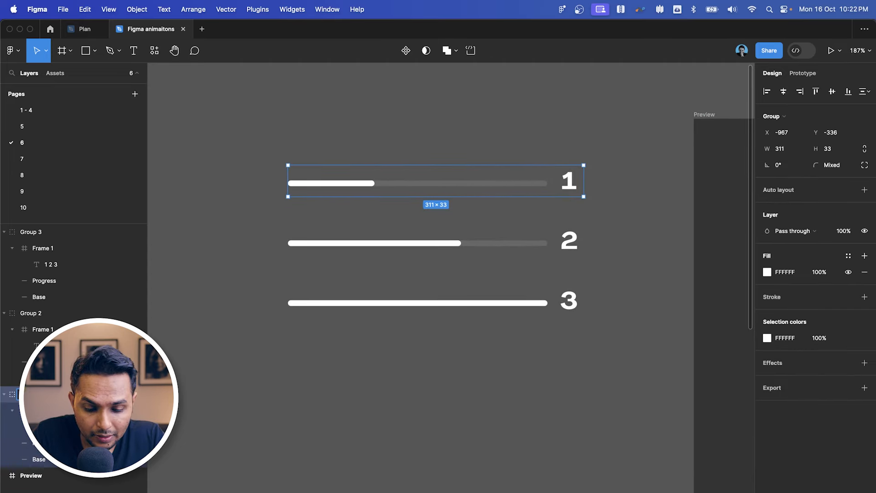
left_click(451, 263)
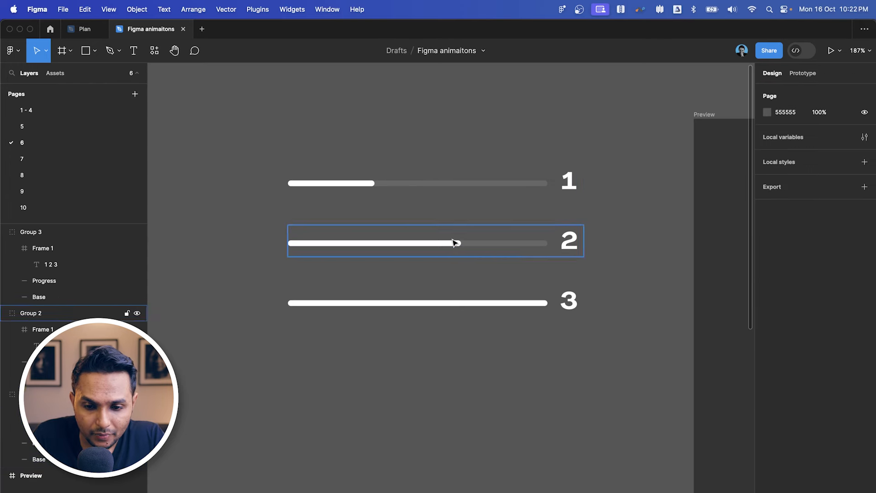
- Rename the progress group with the digit 2 as State 2
left_click(410, 248)
double_click(32, 313)
type("S")
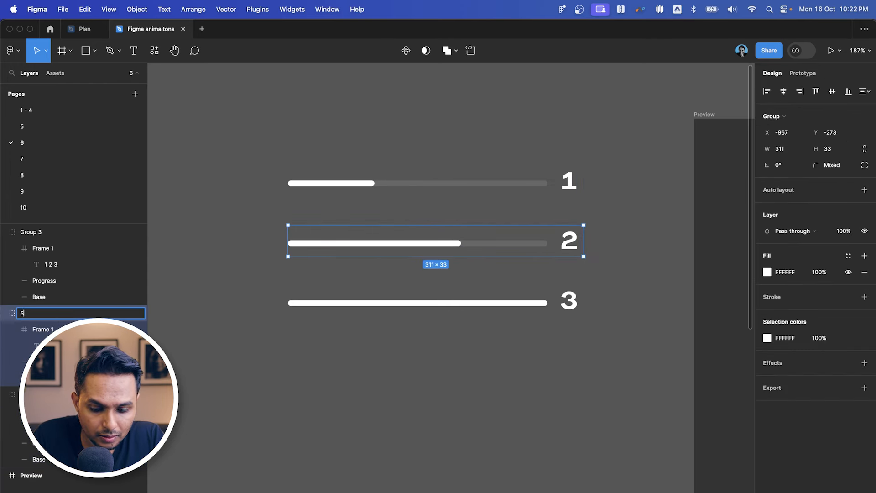
type("tate 2")
left_click(479, 327)
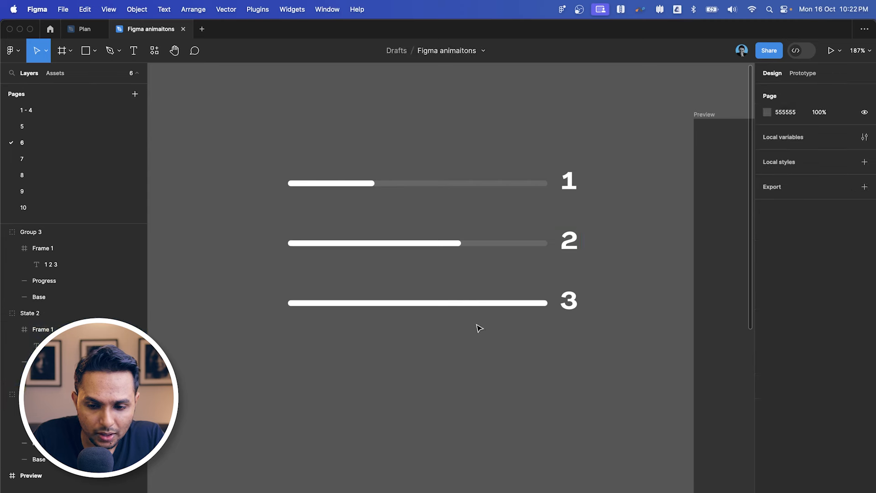
- Rename the progress group with the digit 3 as State 3
left_click(413, 302)
key("super+r")
type("Stat")
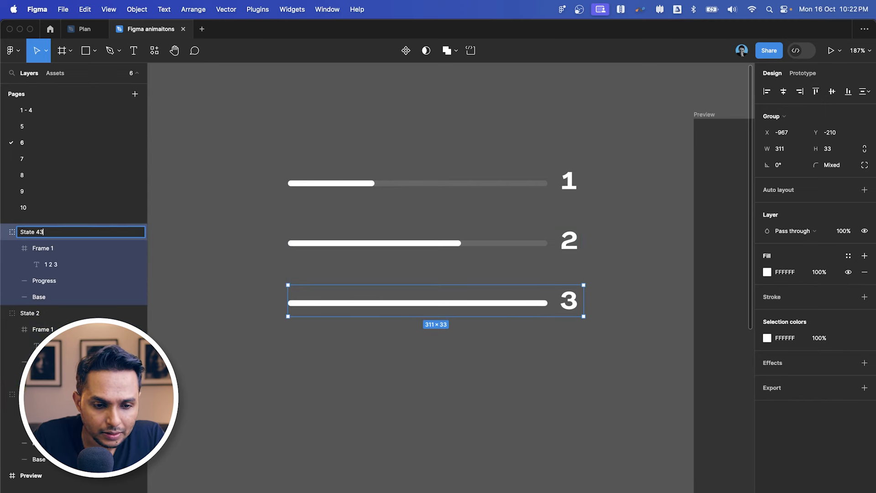
key("Return")
key("Escape")
- Combine the three state groups into one component set and move it slightly up and to the left
scroll(579, 156, "down", 2)
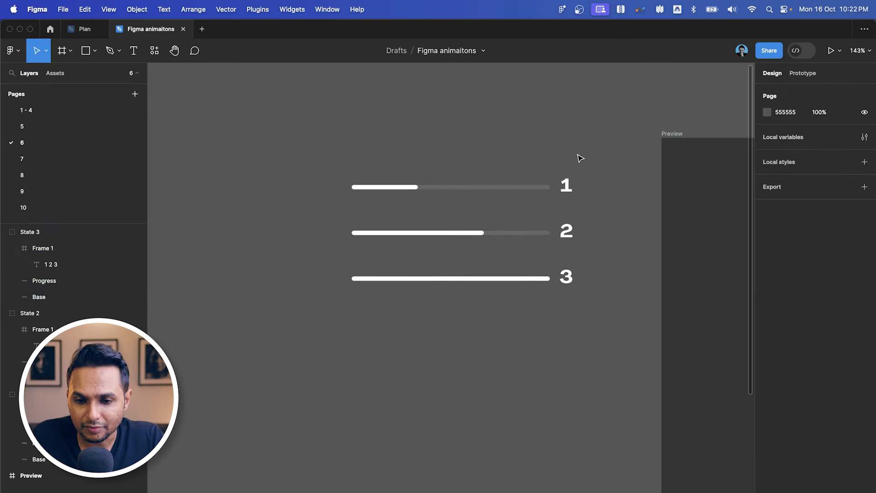
left_click_drag(578, 157, 258, 358)
left_click(425, 52)
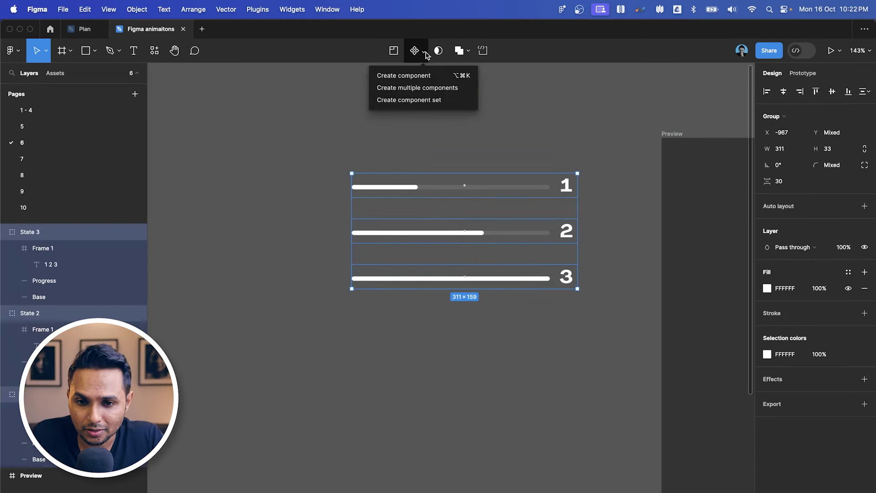
left_click(424, 101)
left_click(546, 124)
scroll(546, 124, "right", 2)
left_click_drag(300, 170, 285, 154)
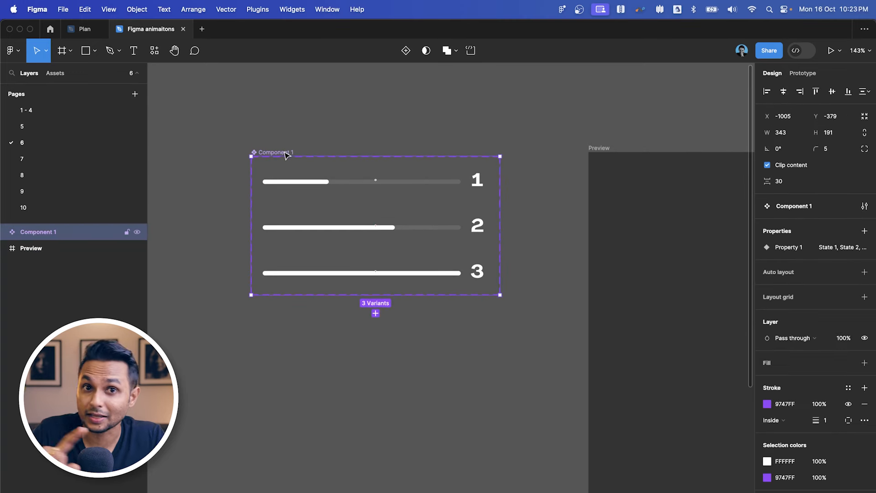
left_click(427, 102)
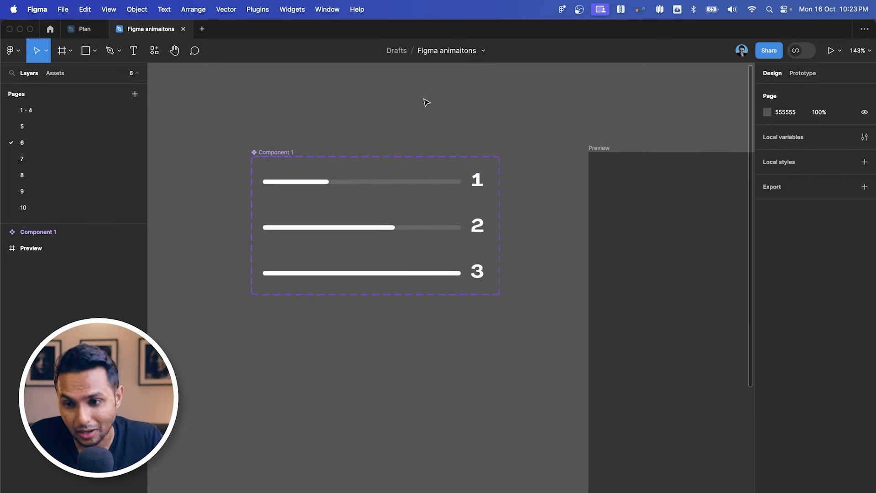
- Add a prototype interaction to the State 1 variant, triggered After delay with a delay of 1000 ms
left_click(804, 74)
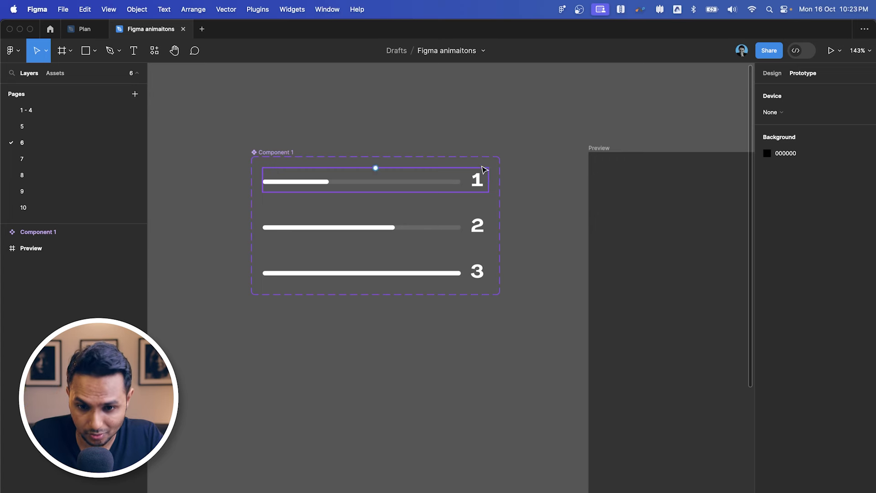
left_click(484, 186)
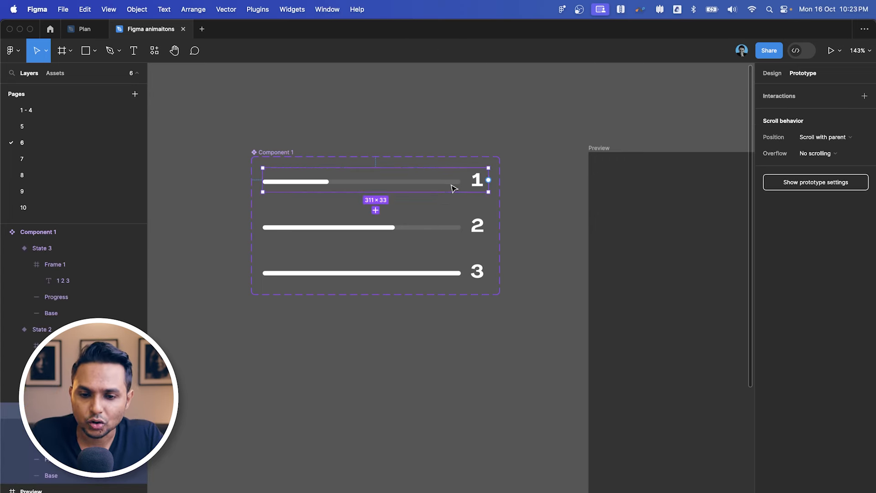
left_click(779, 96)
left_click(670, 113)
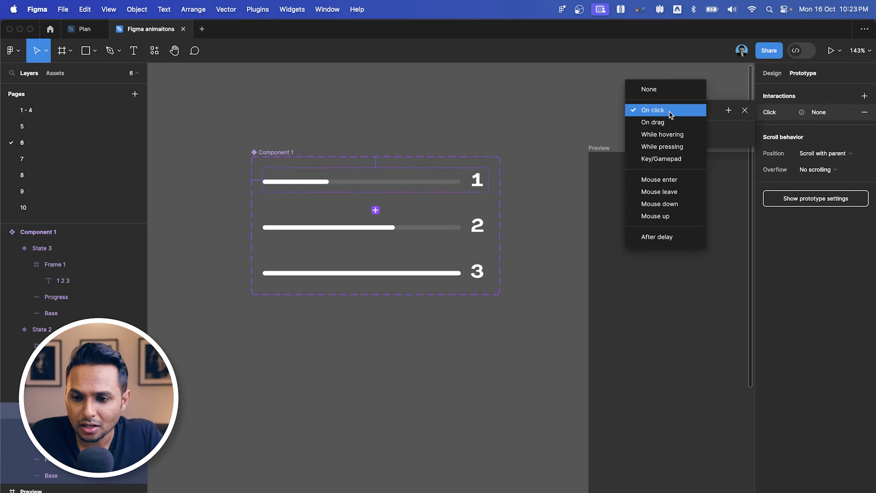
left_click(673, 237)
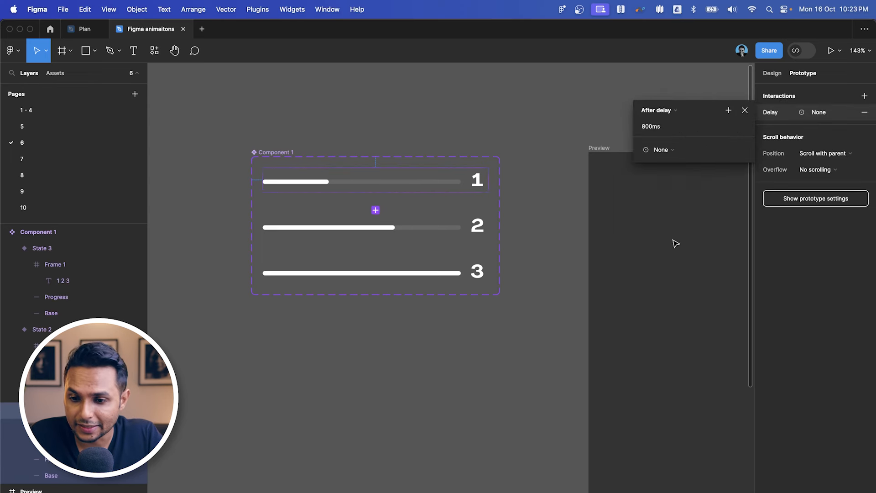
left_click(665, 128)
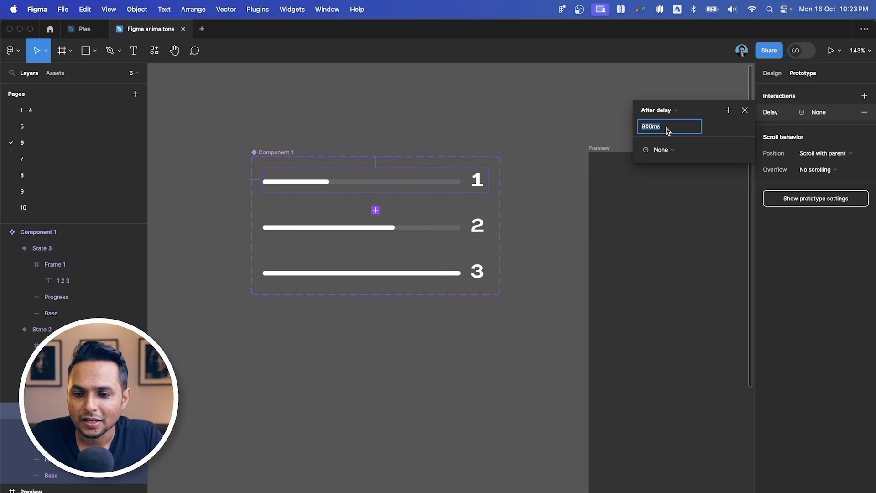
type("1")
key("Return")
- Make State 1's interaction change to State 2 with the Smart animate transition
left_click(663, 151)
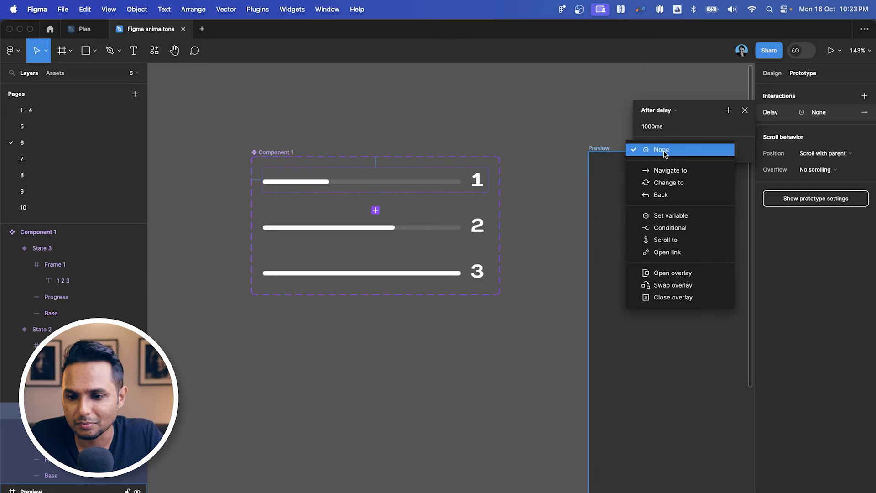
left_click(667, 182)
left_click(709, 166)
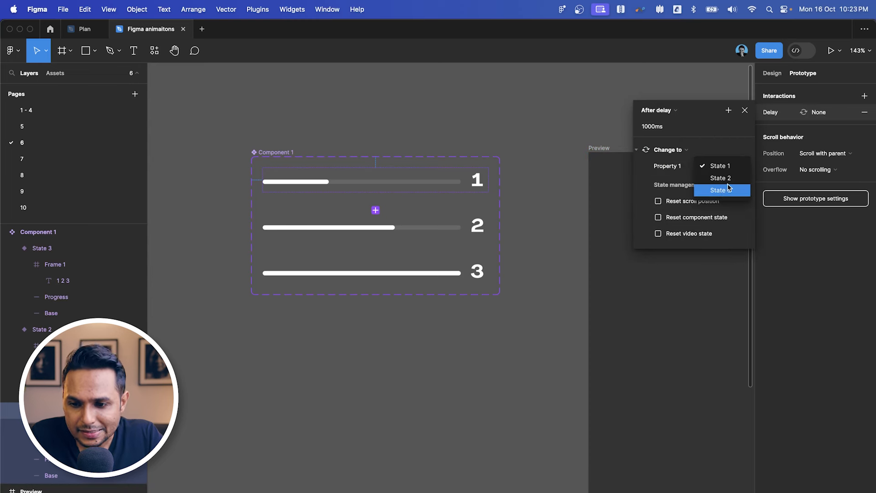
left_click(727, 181)
left_click(691, 184)
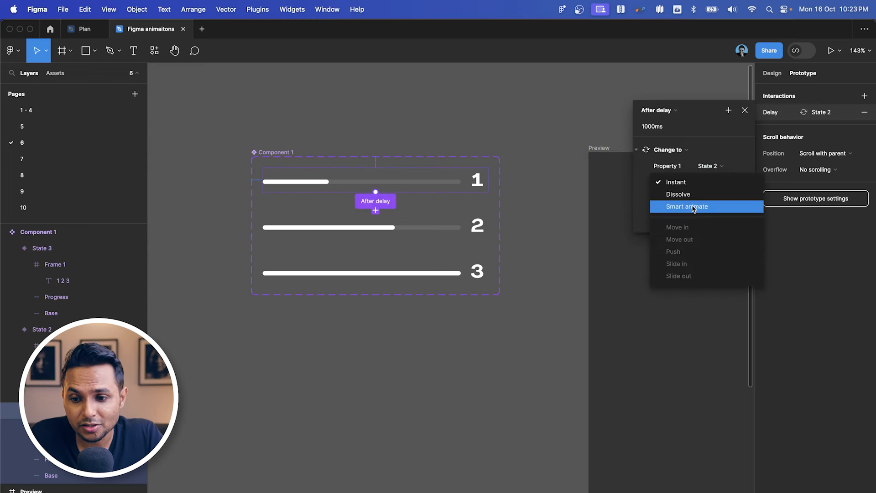
left_click(693, 208)
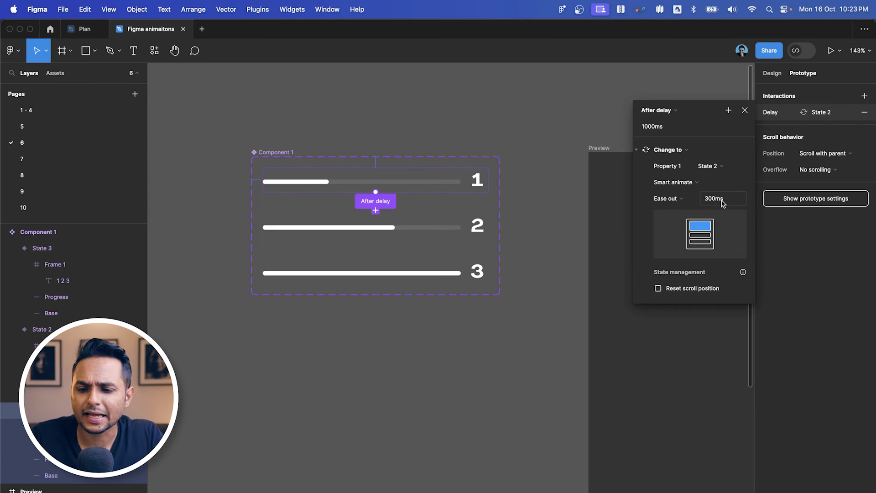
left_click(745, 111)
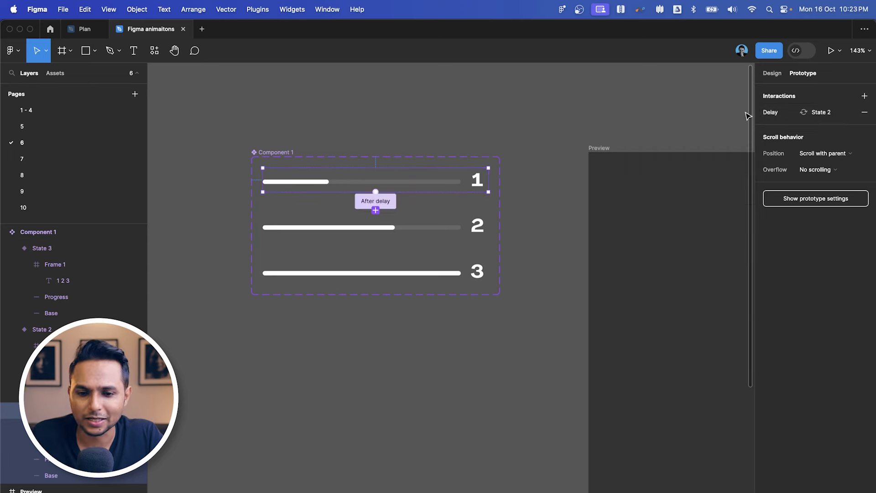
- Connect the State 2 variant to State 3 with a Change to interaction
left_click(453, 232)
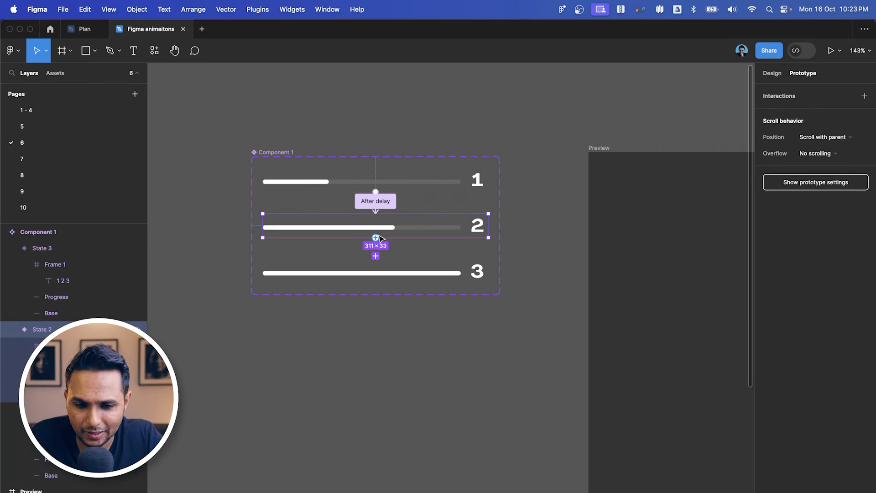
left_click_drag(375, 238, 606, 110)
left_click(579, 134)
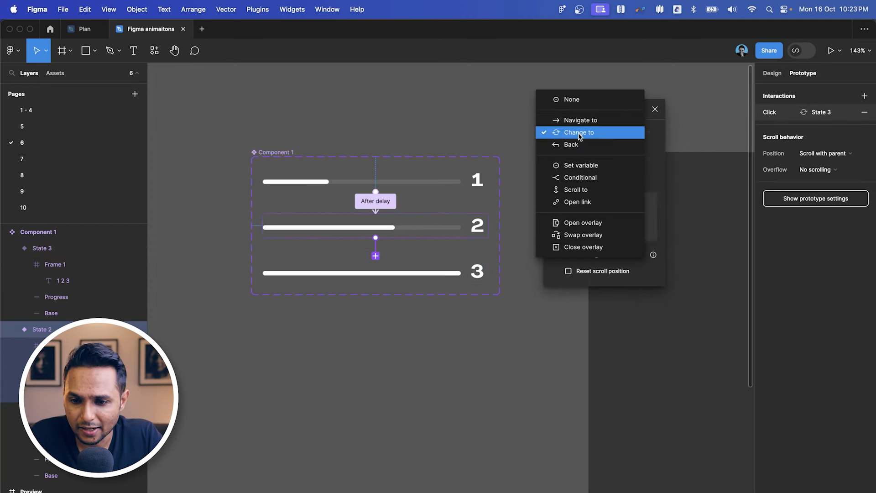
left_click(652, 140)
- Set the trigger of State 2's interaction to After delay with a delay of 1000 ms
left_click(569, 111)
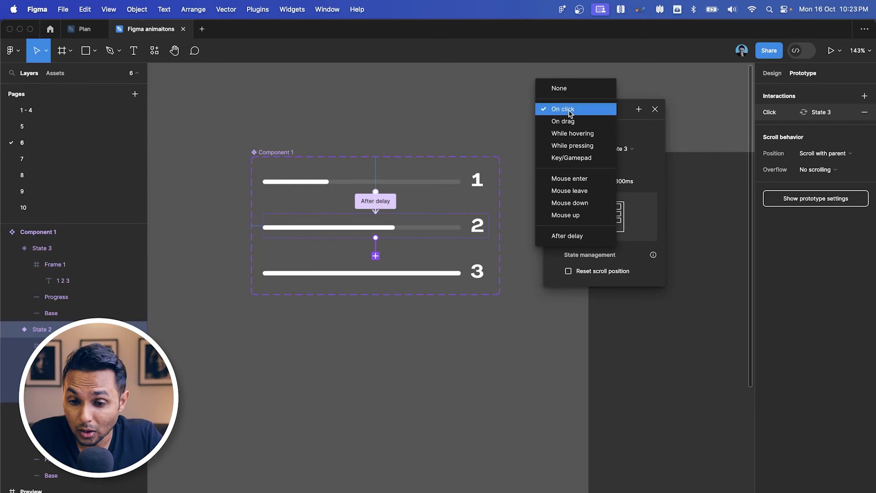
left_click(586, 236)
left_click(577, 130)
type("1")
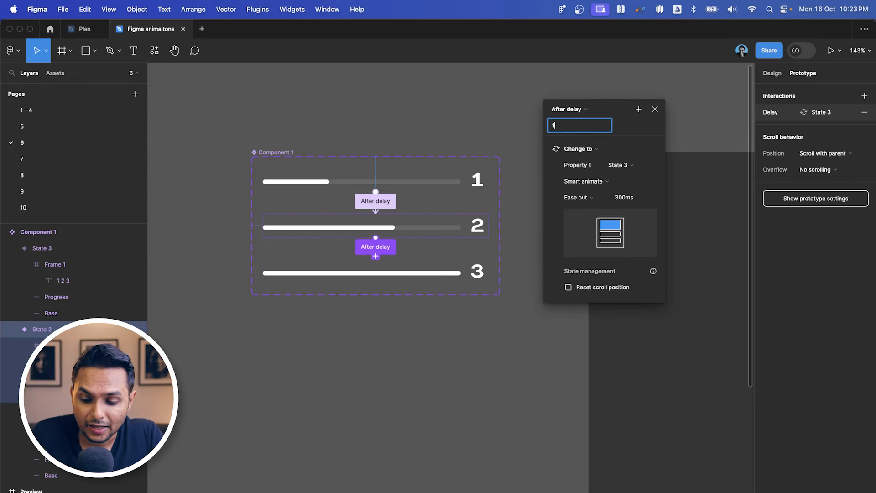
key("Return")
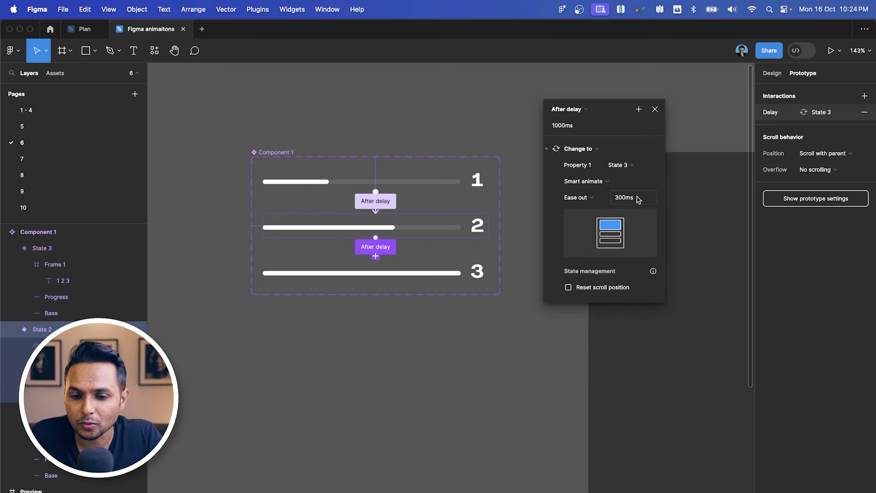
left_click(654, 110)
left_click(519, 325)
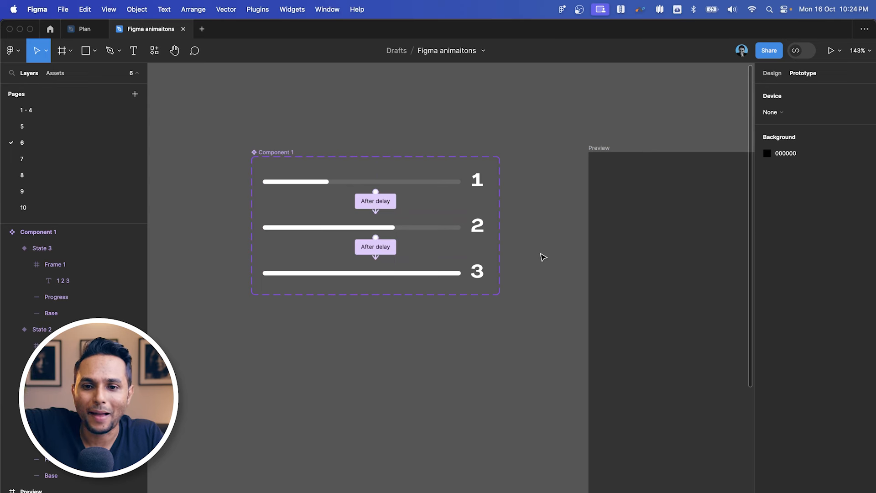
- Connect the State 3 variant back to State 1 and move the interaction settings clear of the variants
left_click(439, 275)
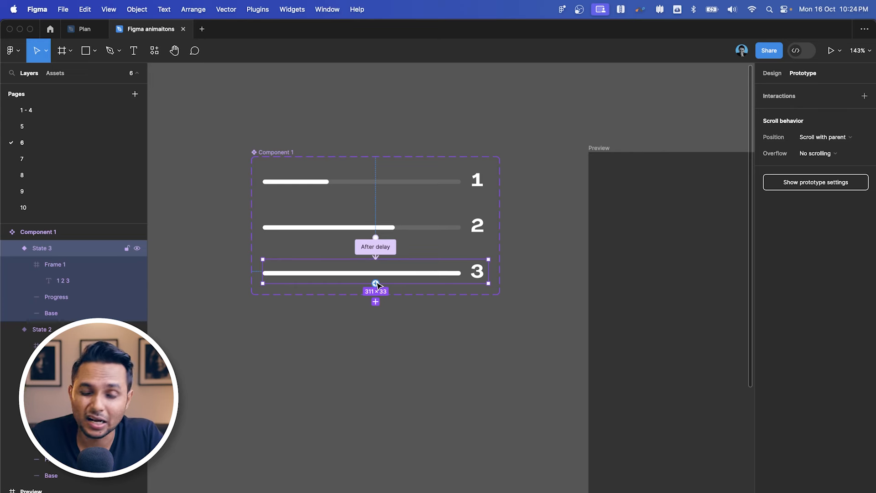
left_click_drag(375, 283, 438, 184)
left_click_drag(368, 218, 560, 108)
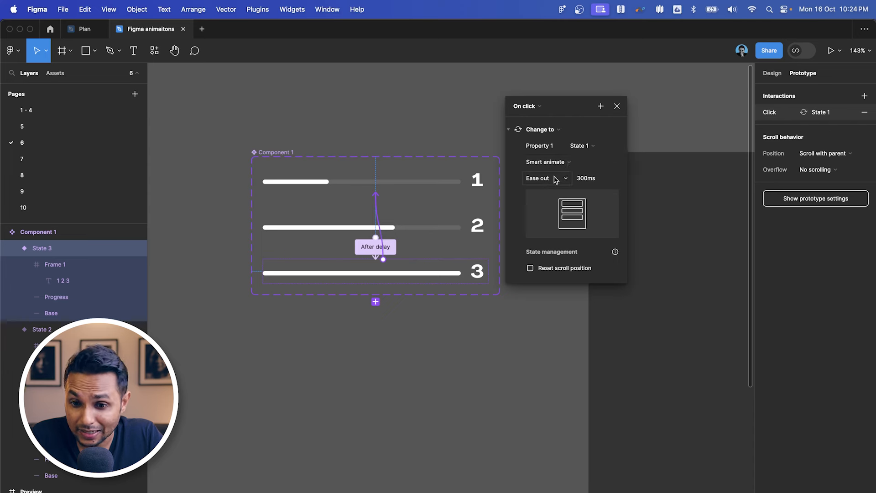
- Set the trigger of State 3's interaction to After delay with a delay of 1000 ms
left_click(532, 107)
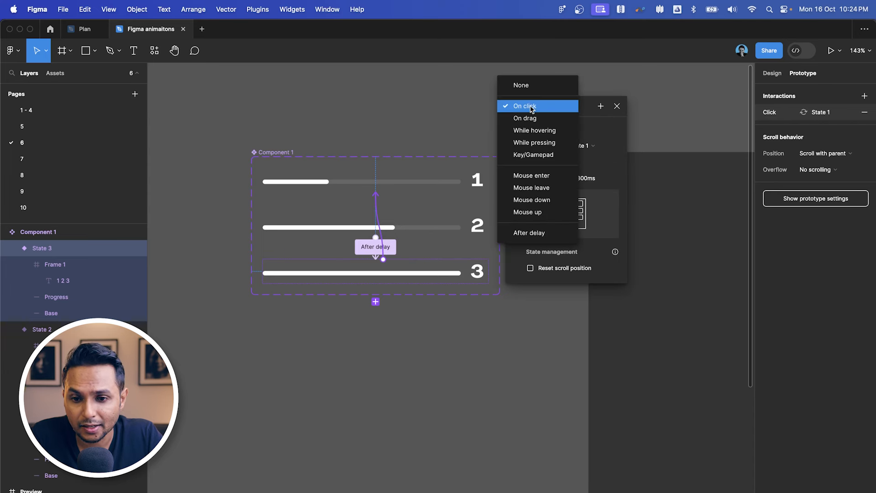
left_click(533, 231)
left_click(524, 122)
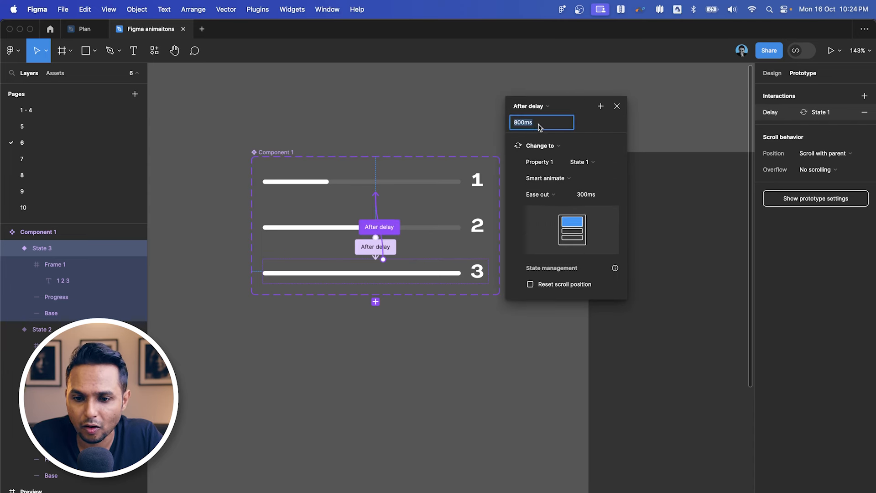
type("1000")
key("Return")
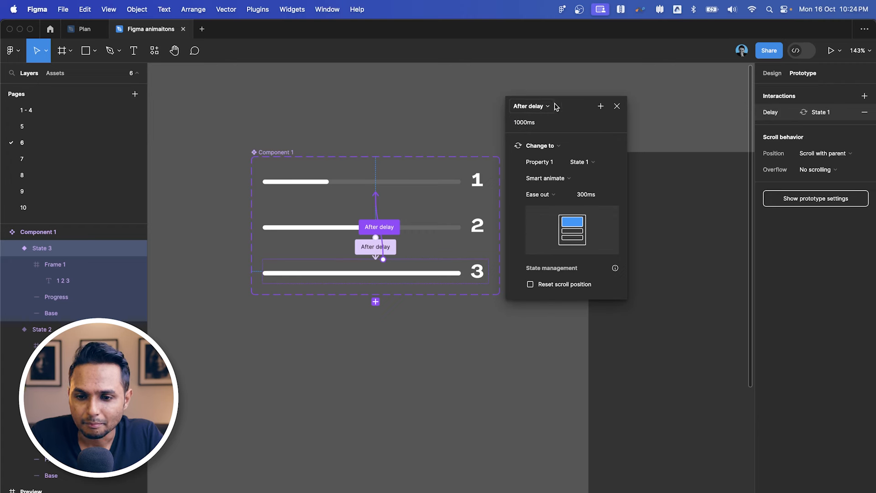
- Place an instance of the progress bar component near the top of the Preview frame and present the frame
left_click(617, 106)
left_click(508, 146)
scroll(510, 146, "down", 5)
scroll(510, 146, "right", 4)
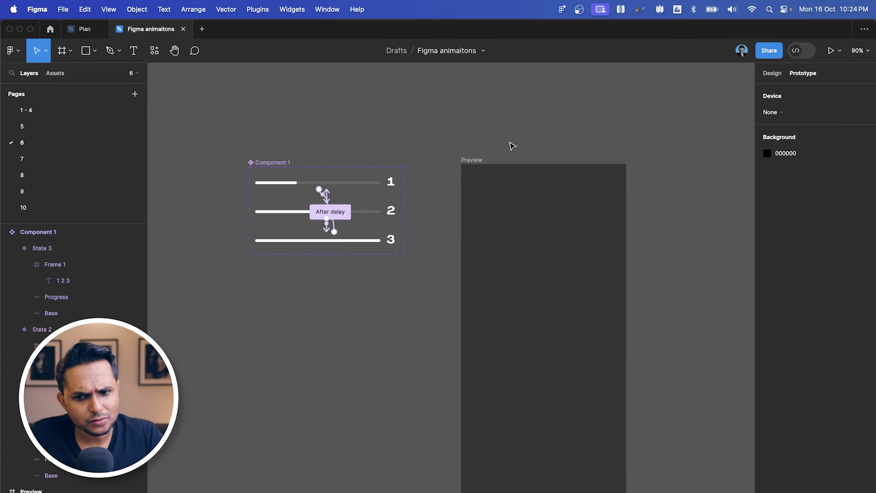
left_click_drag(292, 187, 540, 252)
scroll(573, 245, "right", 3)
left_click(573, 246)
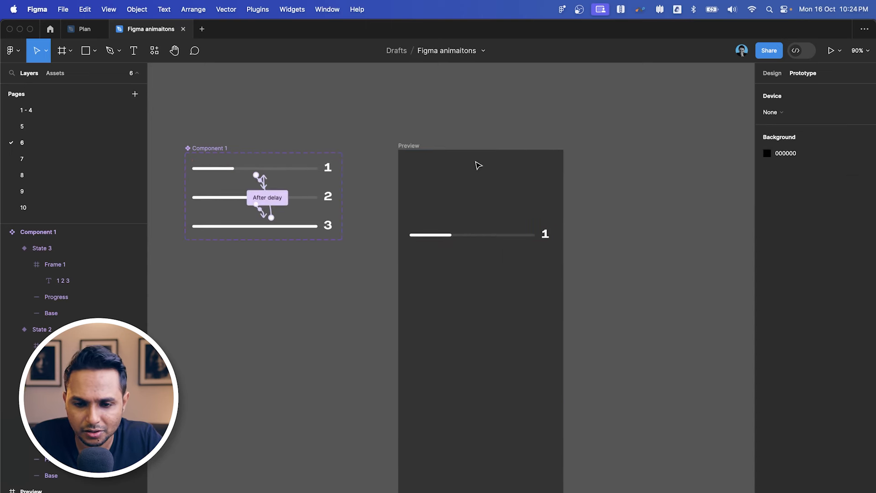
left_click(410, 145)
left_click(830, 51)
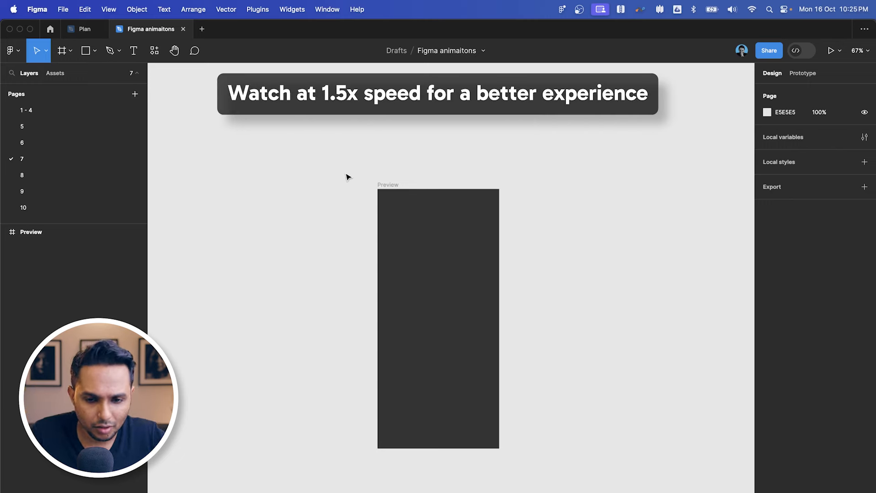
scroll(354, 209, "up", 2)
scroll(410, 196, "left", 3)
left_click(537, 173)
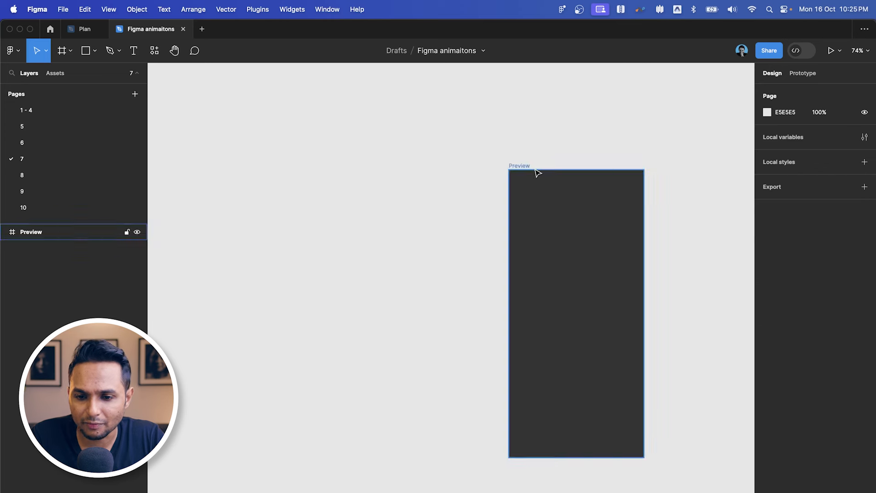
left_click(473, 200)
scroll(399, 236, "right", 2)
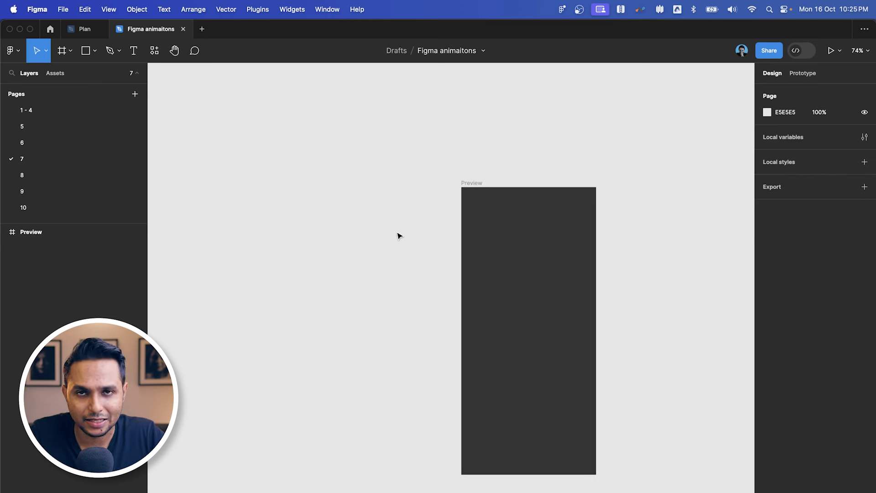
key("r")
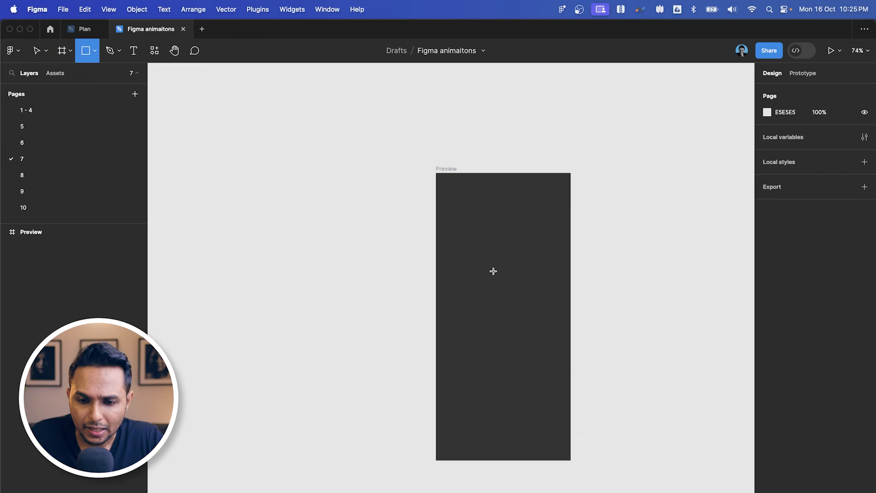
scroll(492, 269, "up", 5)
left_click(405, 133)
key("BackSpace")
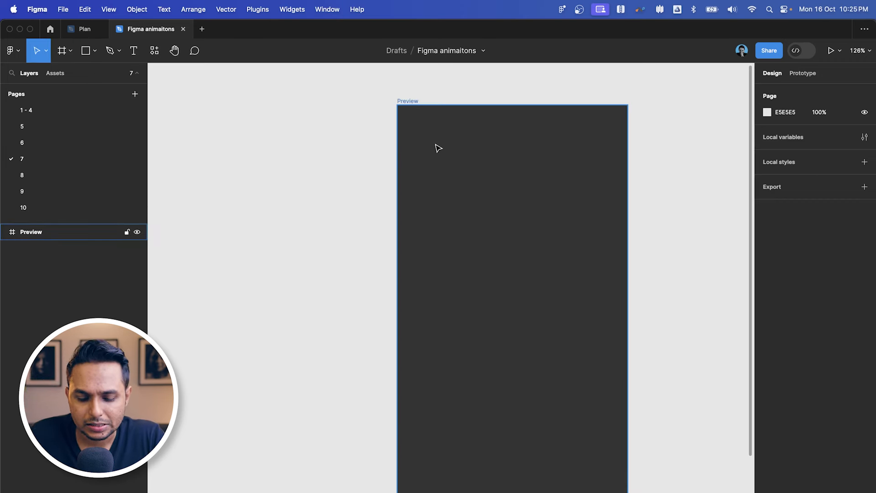
- Draw a rectangle of about 284 × 177, centred horizontally near the top of the Preview frame on page 7
key("r")
left_click_drag(434, 144, 617, 248)
left_click_drag(557, 215, 545, 214)
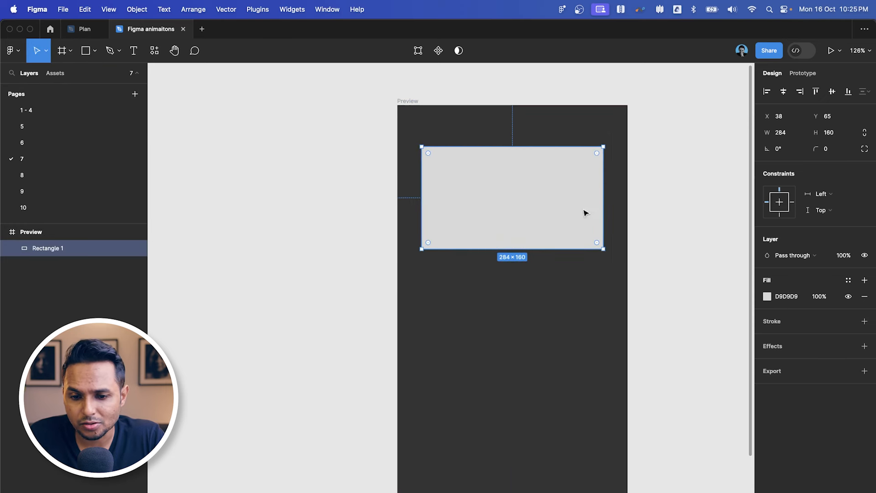
left_click_drag(525, 248, 524, 259)
scroll(524, 260, "right", 1)
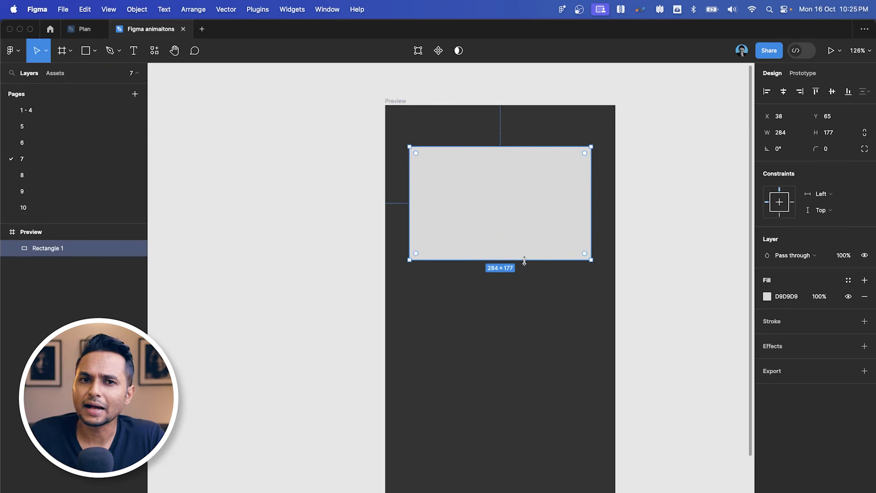
scroll(534, 216, "down", 1)
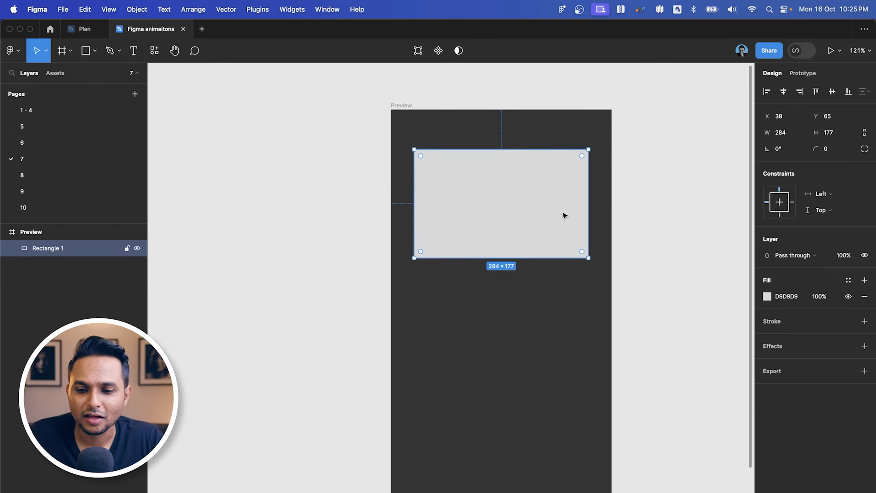
- Round the rectangle's corners to a radius of 18 and adjust their corner smoothing
scroll(564, 215, "up", 3)
scroll(566, 210, "up", 2)
scroll(565, 209, "right", 2)
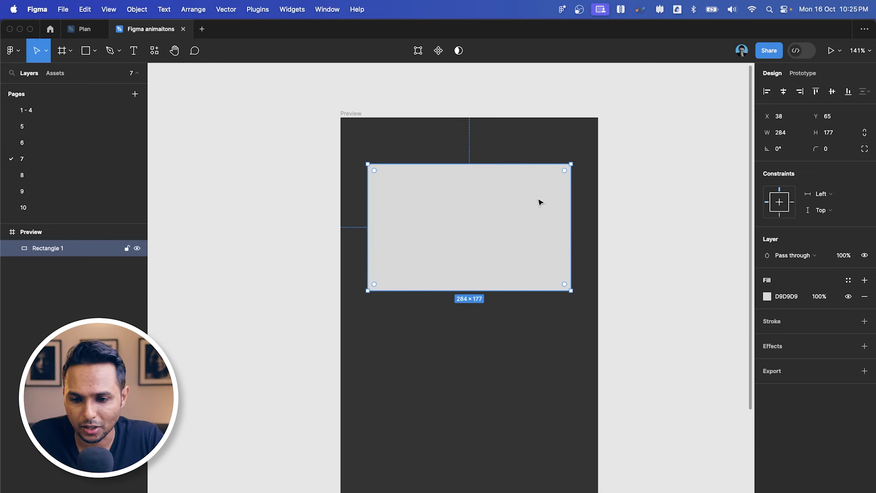
left_click_drag(514, 239, 486, 244)
left_click_drag(564, 178, 558, 180)
left_click(864, 148)
left_click(864, 165)
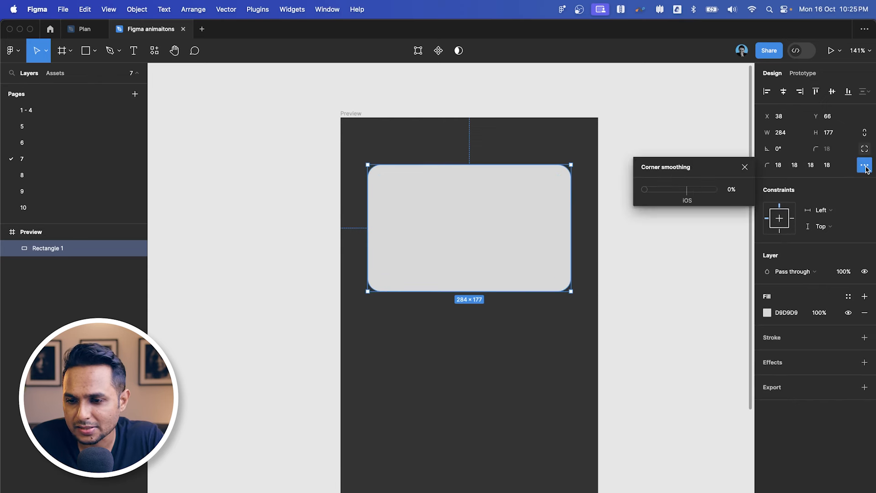
left_click(714, 271)
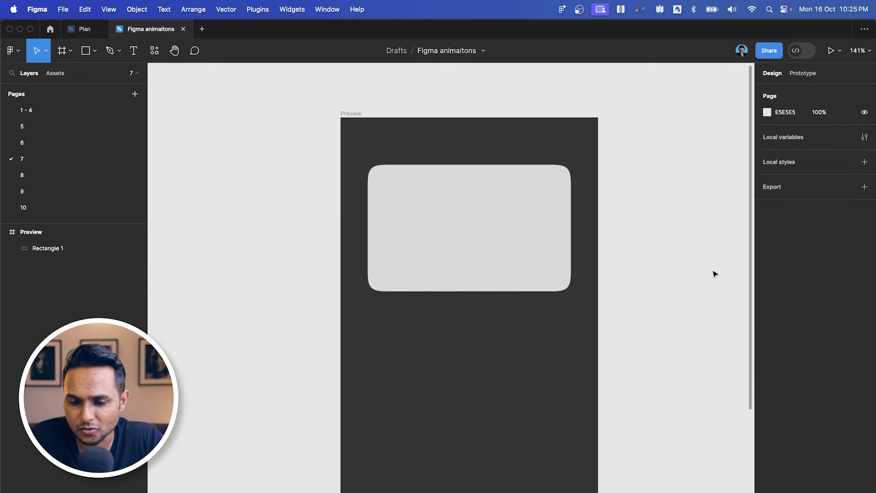
- Change the rectangle's fill colour to blue 3C72FF
left_click(547, 243)
left_click(767, 313)
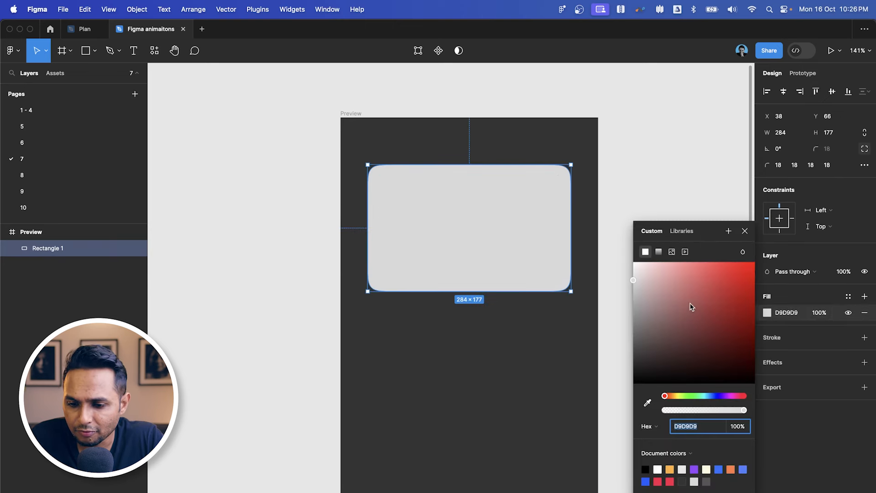
left_click_drag(713, 395, 713, 395)
left_click(723, 278)
left_click_drag(722, 280, 726, 257)
key("Escape")
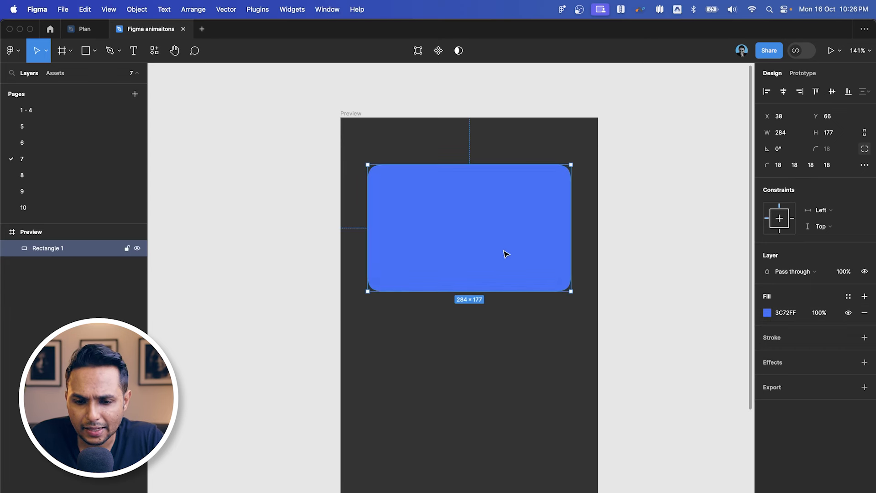
- Convert the rectangle's fill to a linear gradient and set the lower stop's opacity to 100%
left_click(766, 313)
left_click(658, 252)
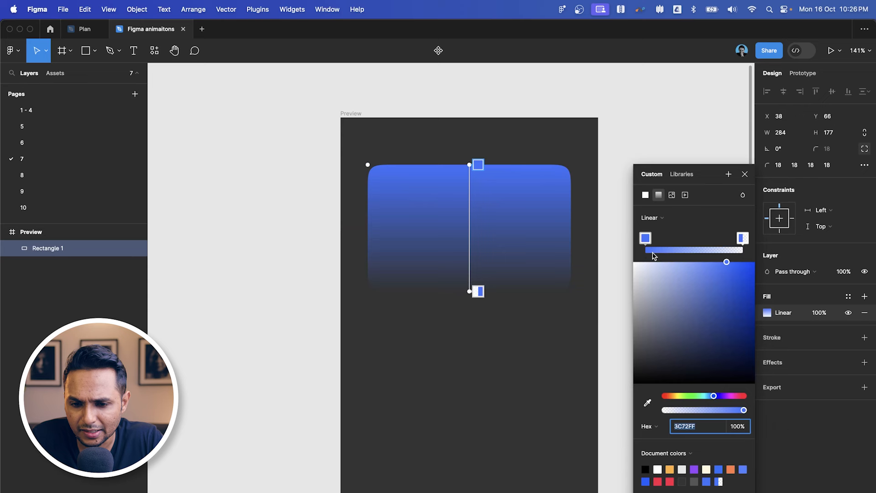
left_click(478, 291)
left_click(735, 426)
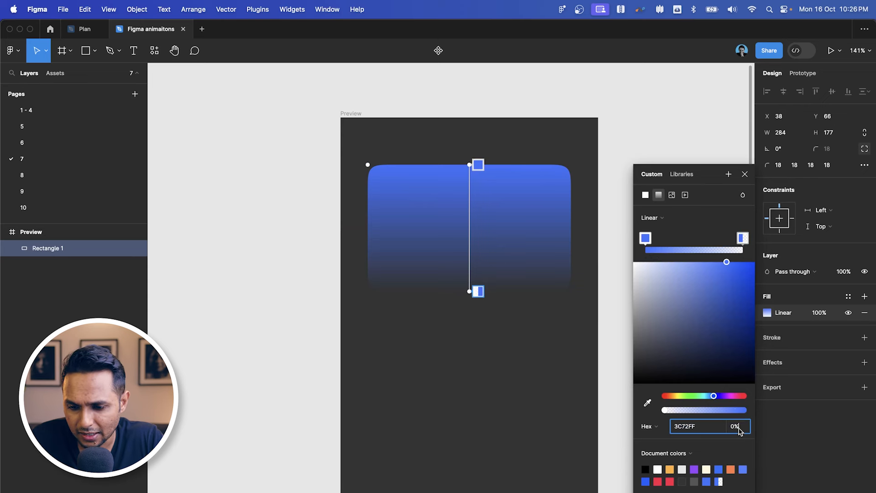
type("100")
key("Return")
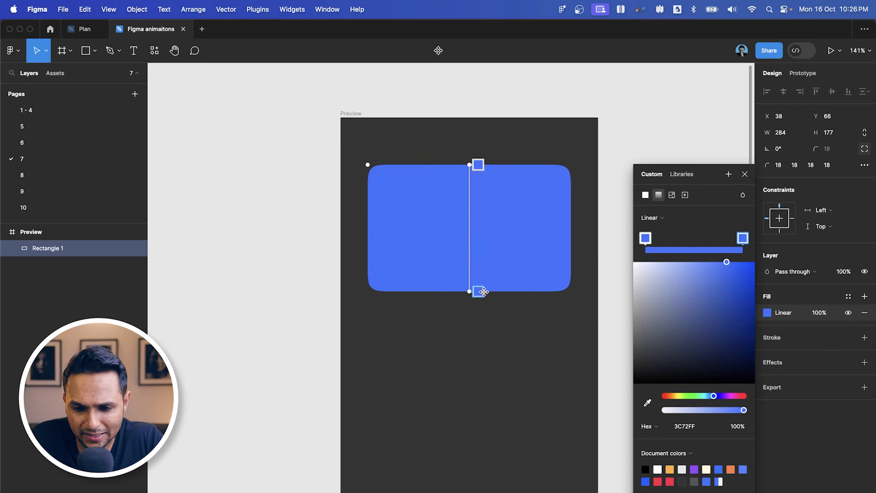
- Darken the gradient's lower stop to 0F45CE and lighten the upper stop to 5B89FF
mouse_move(735, 275)
left_mouse_down()
mouse_move(735, 285)
mouse_move(746, 286)
left_mouse_up()
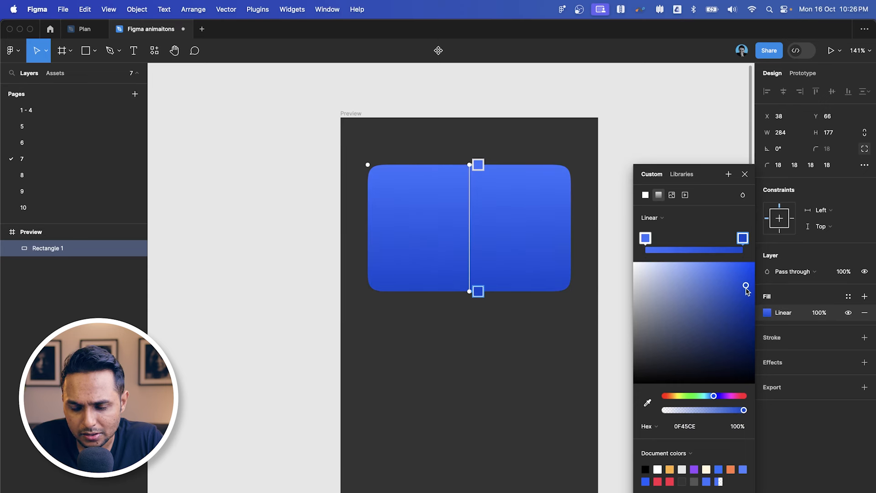
key("ctrl+z")
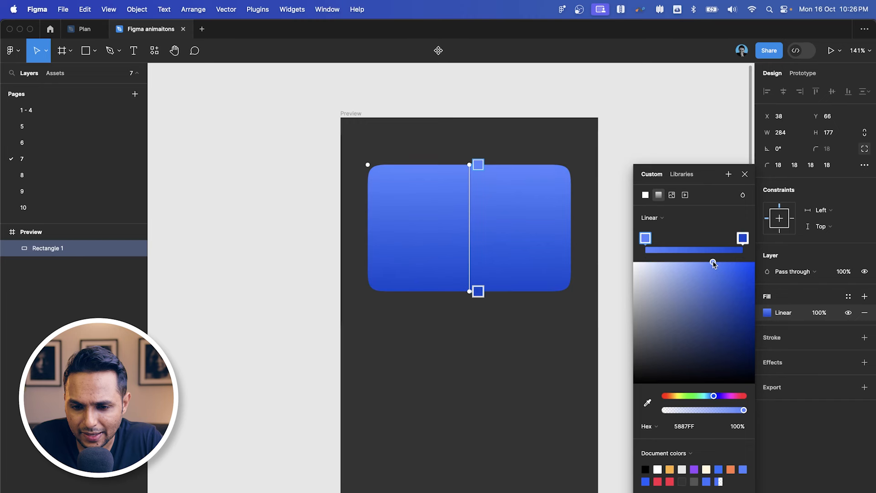
left_click(623, 203)
scroll(621, 201, "down", 3)
scroll(541, 237, "up", 2)
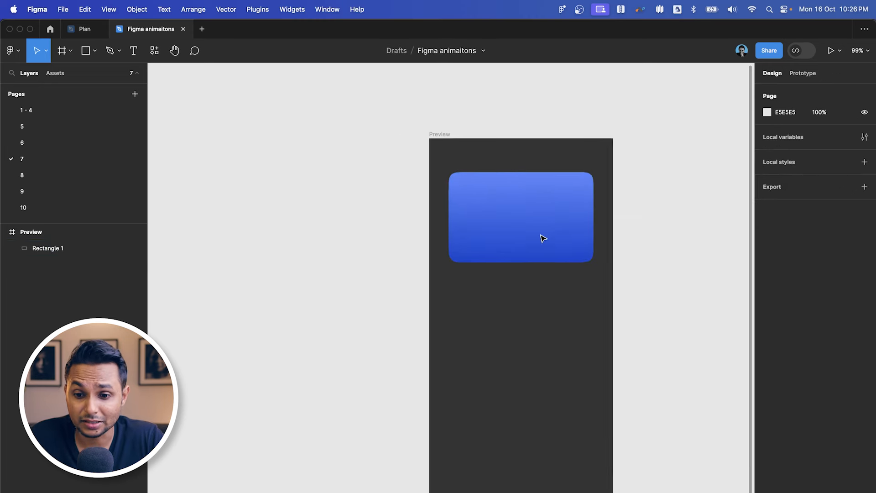
- Move the blue gradient rectangle out of the Preview frame and place a duplicate beside it
scroll(639, 186, "right", 1)
scroll(579, 185, "down", 3)
left_click(528, 211)
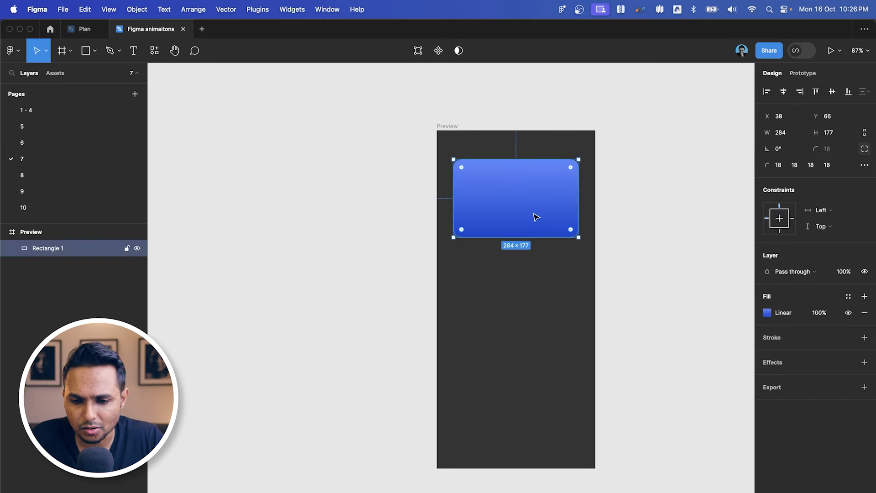
scroll(518, 220, "right", 1)
left_click_drag(495, 213, 239, 212)
scroll(238, 212, "left", 3)
left_click_drag(365, 182, 453, 179)
scroll(454, 180, "right", 3)
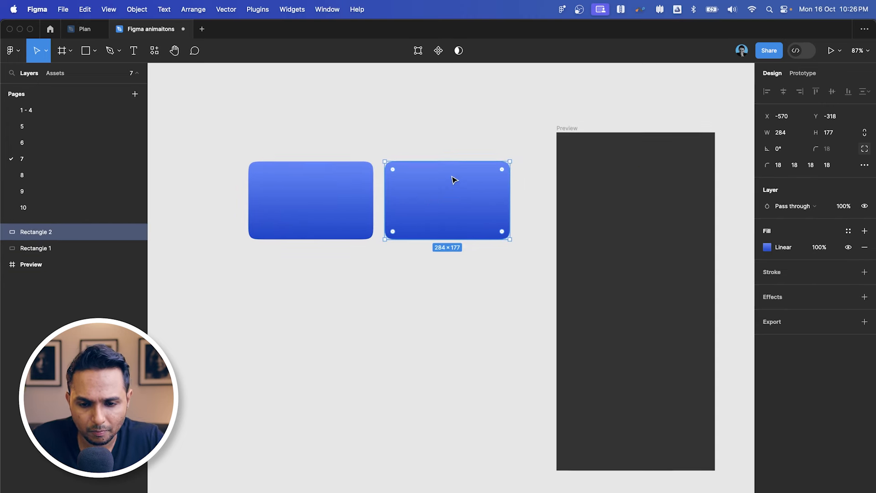
- Add a third copy to form a row with a spacing of 26 and reposition all three rectangles together
left_click_drag(409, 125, 244, 280)
mouse_move(436, 231)
left_mouse_down()
mouse_move(357, 237)
mouse_move(431, 226)
left_mouse_up()
left_click(358, 237)
scroll(485, 139, "left", 2)
left_click_drag(486, 127, 176, 268)
scroll(383, 194, "left", 3)
left_click_drag(375, 179, 402, 176)
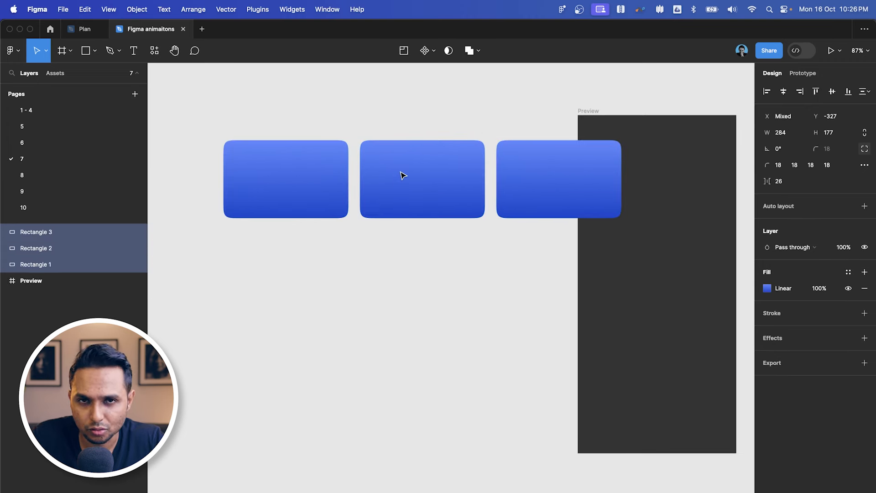
left_click(432, 248)
scroll(432, 248, "up", 2)
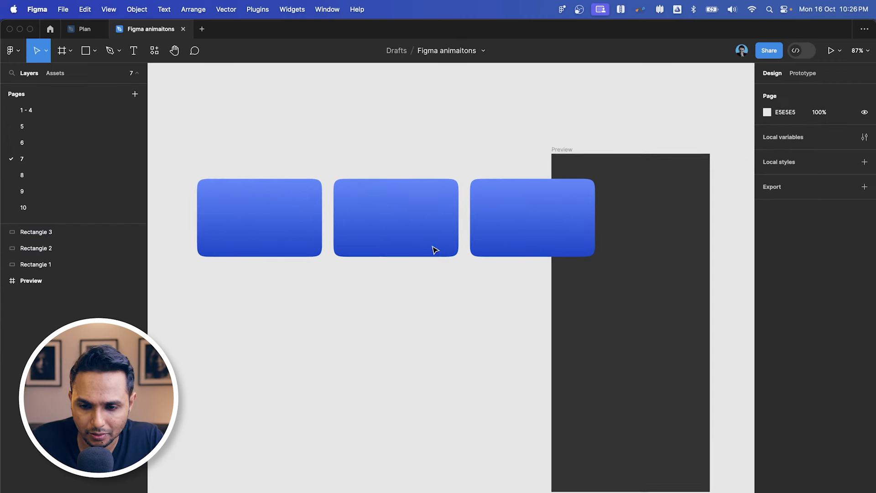
left_click_drag(527, 159, 305, 285)
left_click(414, 240)
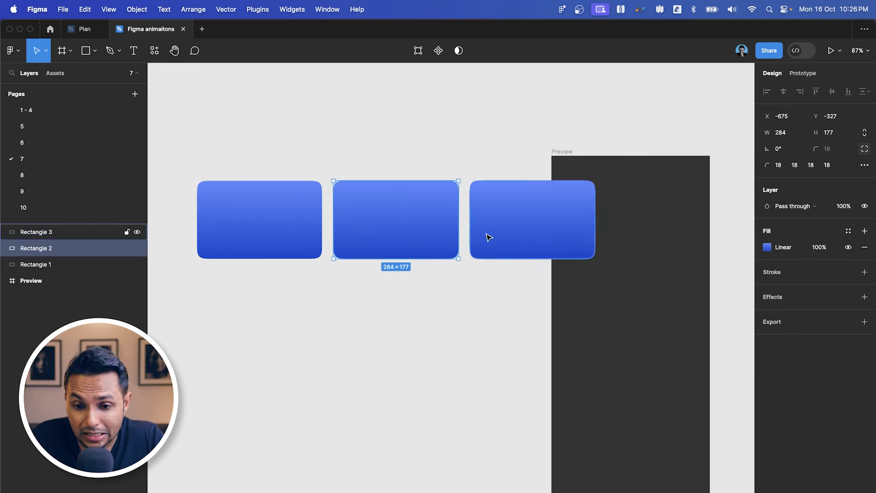
key("Escape")
left_click(399, 224)
left_click(311, 247)
- Recolour the middle rectangle's gradient to orange, with CE490F as the lower stop and a lighter orange upper stop
left_click(416, 225)
left_click(766, 247)
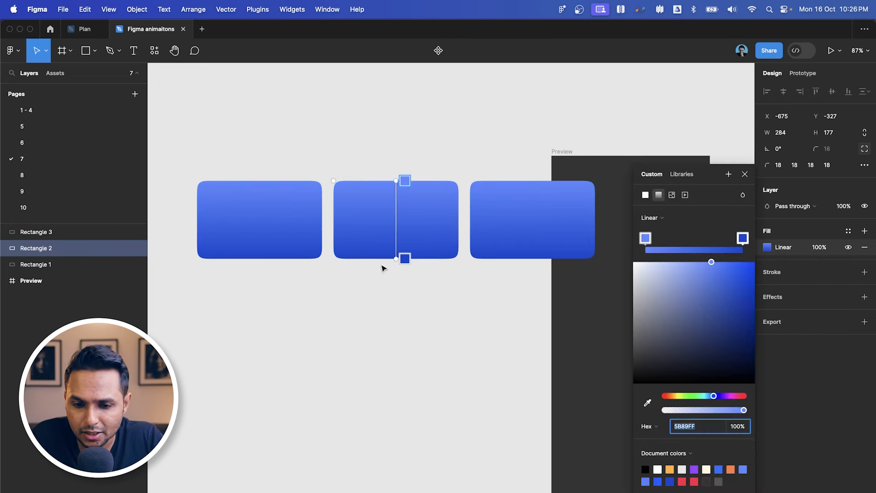
left_click(406, 258)
left_click_drag(676, 400, 669, 399)
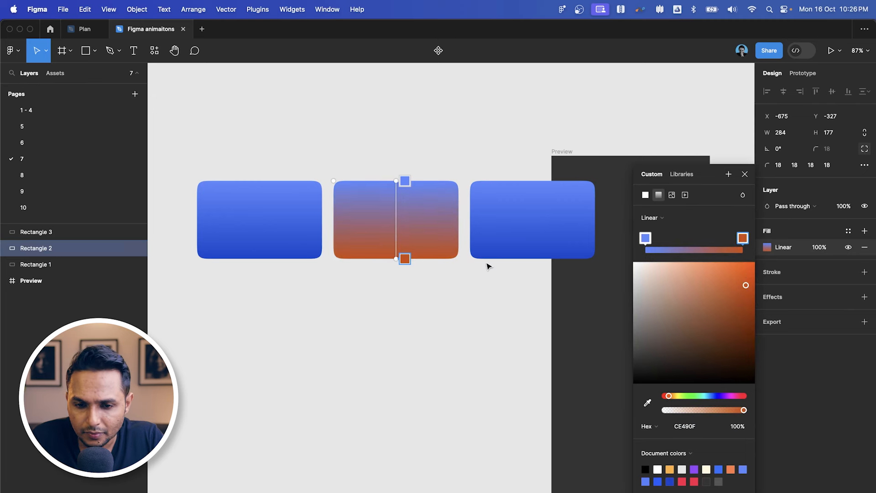
left_click(404, 180)
left_click_drag(672, 400, 670, 398)
- Recolour the third rectangle's gradient to green, with 14AE77 as the lower stop and a lighter green upper stop
left_click(523, 229)
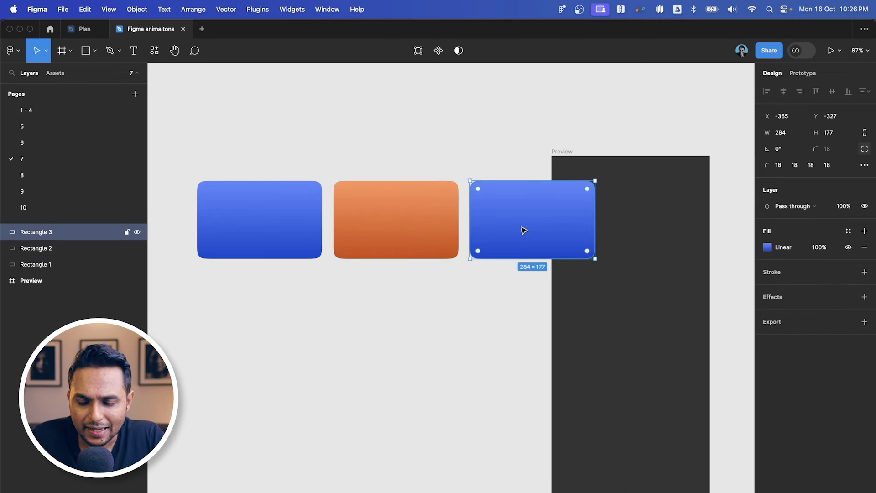
left_click(768, 248)
left_click(542, 258)
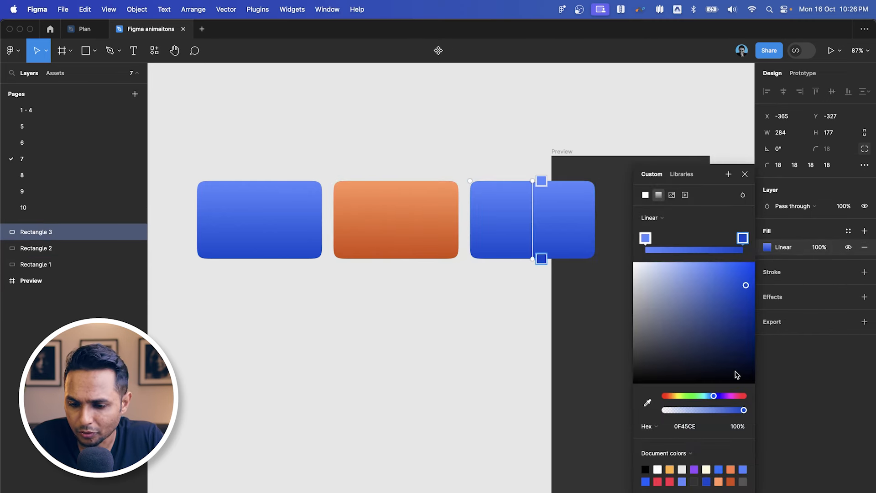
left_click_drag(702, 395, 698, 396)
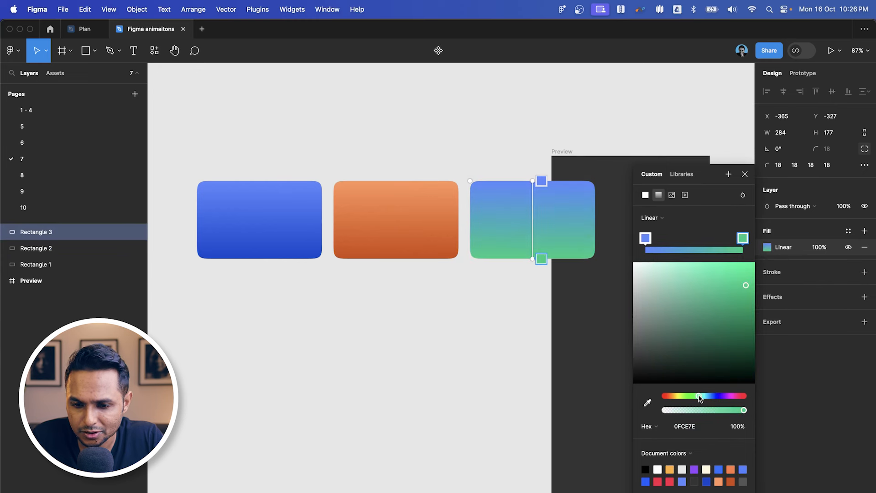
left_click_drag(728, 314, 740, 300)
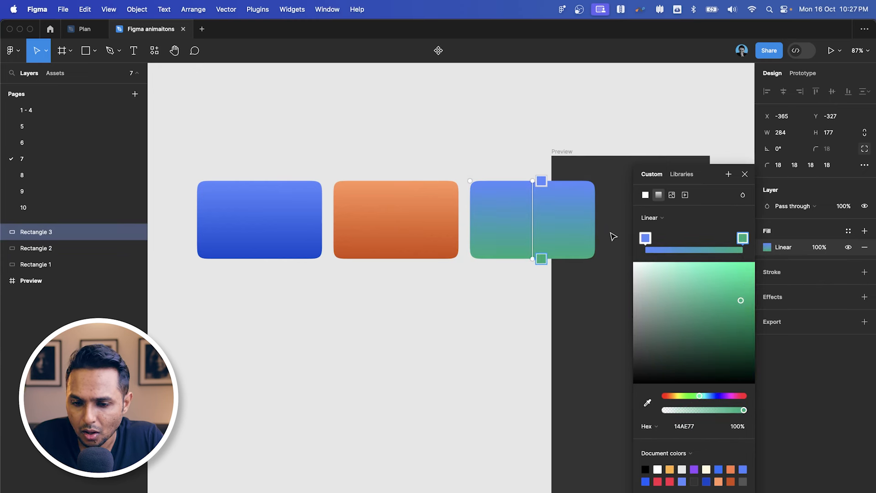
left_click(540, 181)
left_click_drag(702, 396, 699, 395)
left_click_drag(712, 262, 722, 273)
left_click(521, 325)
- Move the row of three coloured rectangles to the empty area above the Preview frame
scroll(521, 325, "down", 1)
scroll(522, 326, "down", 2)
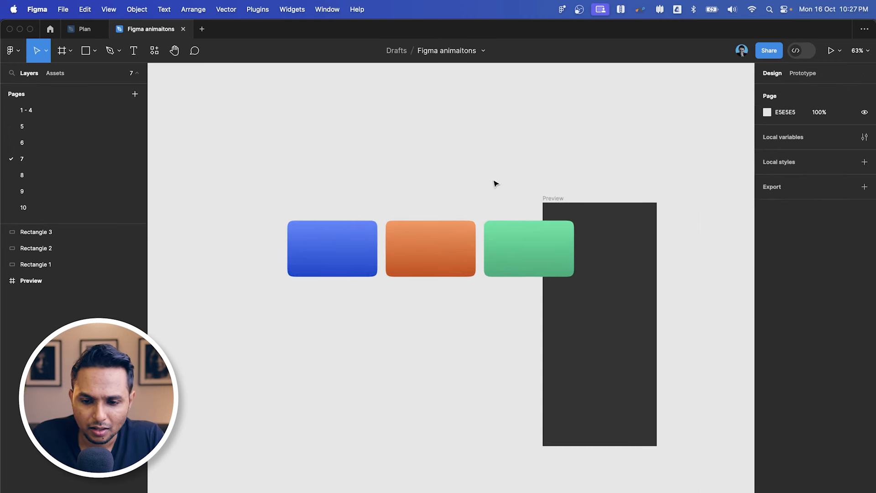
left_click_drag(494, 182, 267, 326)
left_click_drag(445, 248, 494, 156)
scroll(494, 157, "right", 5)
left_click_drag(559, 152, 154, 230)
left_click(420, 106)
left_click_drag(477, 97, 437, 144)
scroll(436, 144, "right", 3)
scroll(380, 146, "up", 3)
- Select all three gradient rectangles and wrap them in a horizontal auto layout frame
left_click(468, 110)
left_click_drag(684, 102, 239, 218)
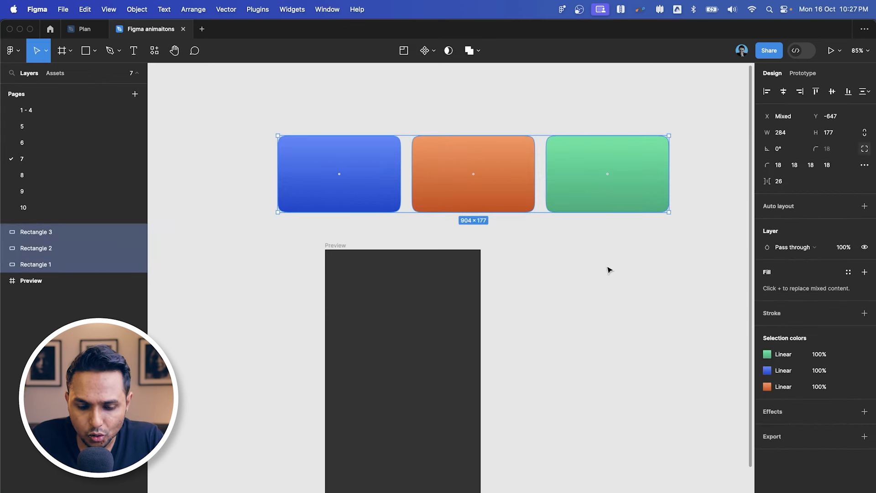
left_click(635, 111)
left_click_drag(646, 87, 267, 239)
left_click(448, 110)
left_click_drag(628, 87, 327, 143)
left_click(449, 112)
left_click_drag(627, 95, 355, 194)
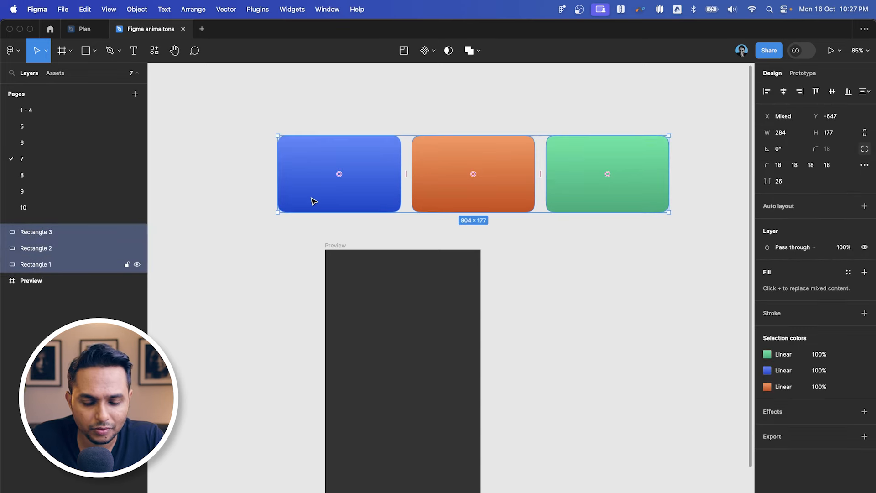
key("shift+a")
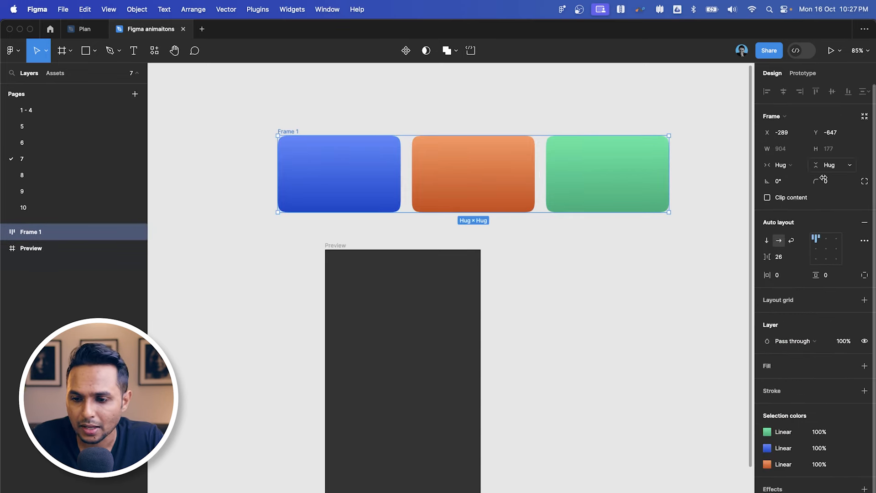
- Shift the auto layout frame slightly on the canvas and set the spacing between its rectangles to 19
left_click_drag(347, 168, 372, 171)
left_click(785, 258)
key("Down")
key("Down")
key("Down")
key("Down")
key("Down")
key("Down")
key("Down")
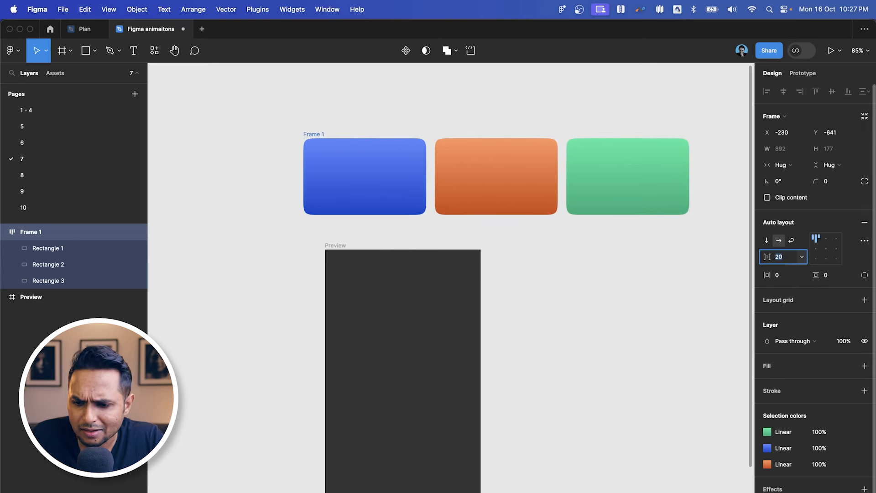
- Move the auto layout frame into the upper part of the Preview frame, at about X 21, Y 72
left_click_drag(372, 189, 401, 304)
scroll(346, 328, "up", 5)
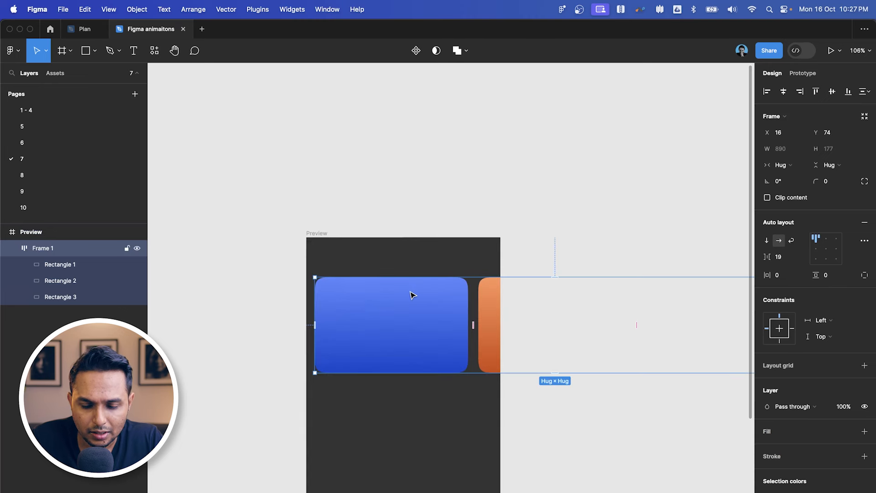
scroll(340, 403, "down", 3)
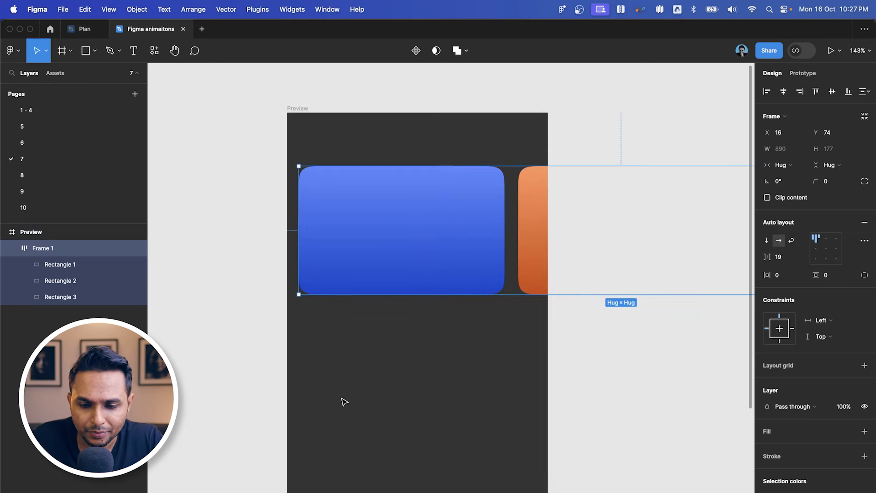
left_click(314, 113)
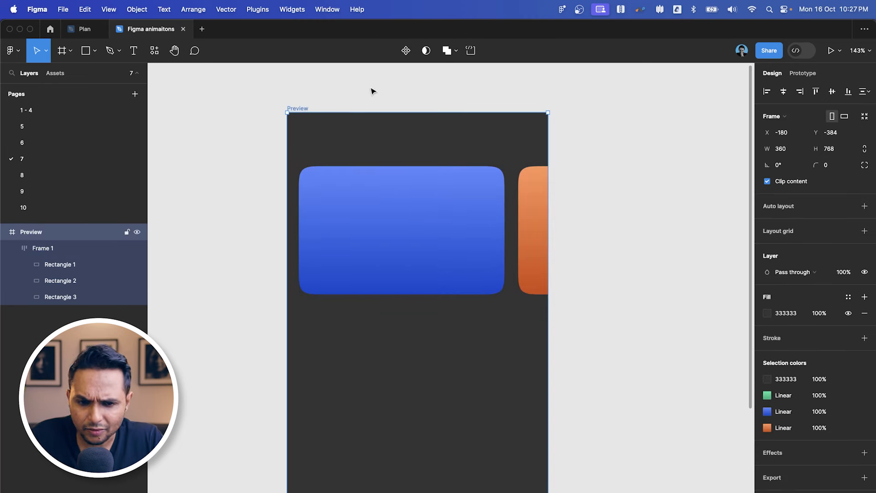
left_click(384, 233)
left_click_drag(364, 233, 371, 231)
key("alt")
scroll(304, 235, "down", 5)
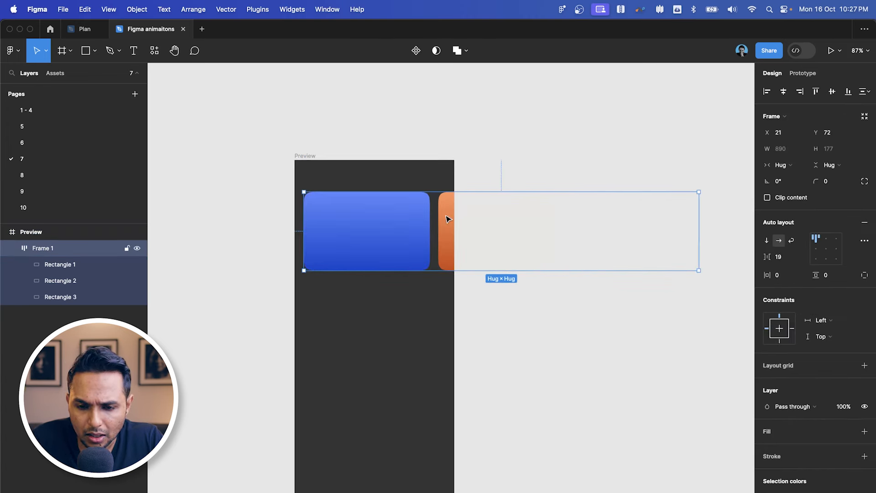
- Set the frame's horizontal padding to 16 and align it with Preview's left edge at X 0, Y 71
left_click(784, 277)
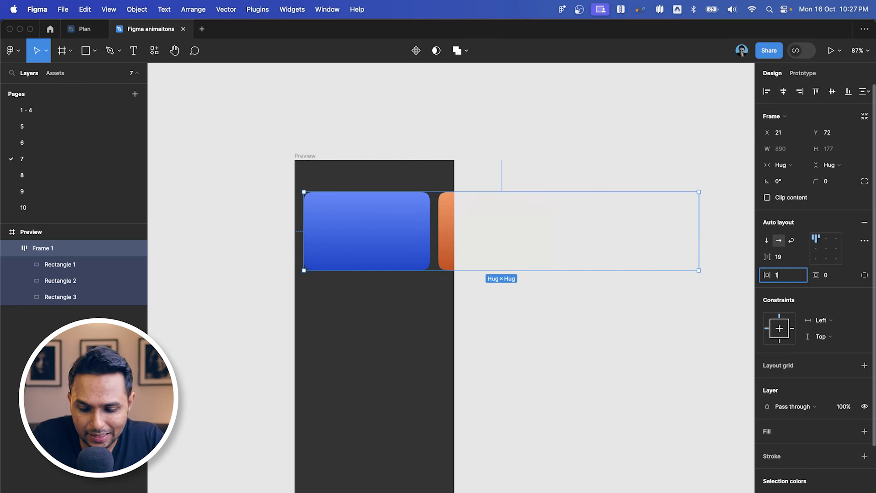
key("Return")
left_click_drag(372, 229, 363, 229)
scroll(316, 220, "up", 3)
scroll(337, 216, "down", 5)
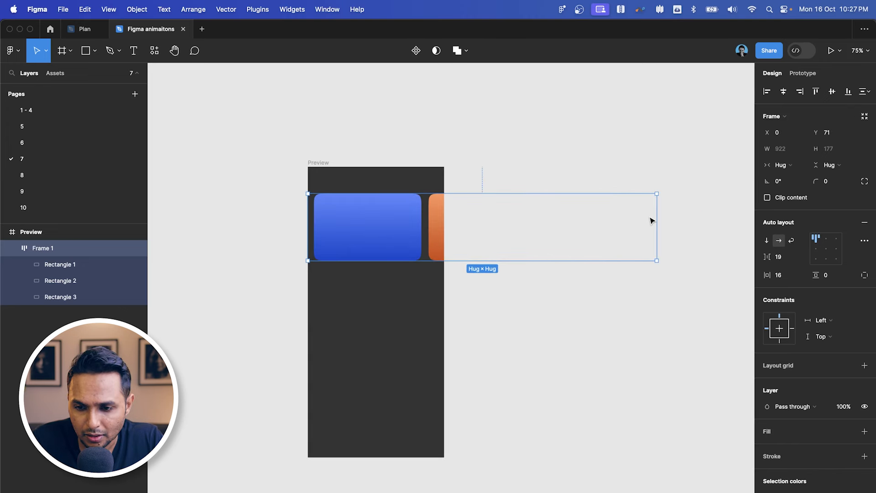
- Resize the auto layout frame to a fixed width of 360 so it matches the Preview frame
left_click_drag(657, 216, 444, 220)
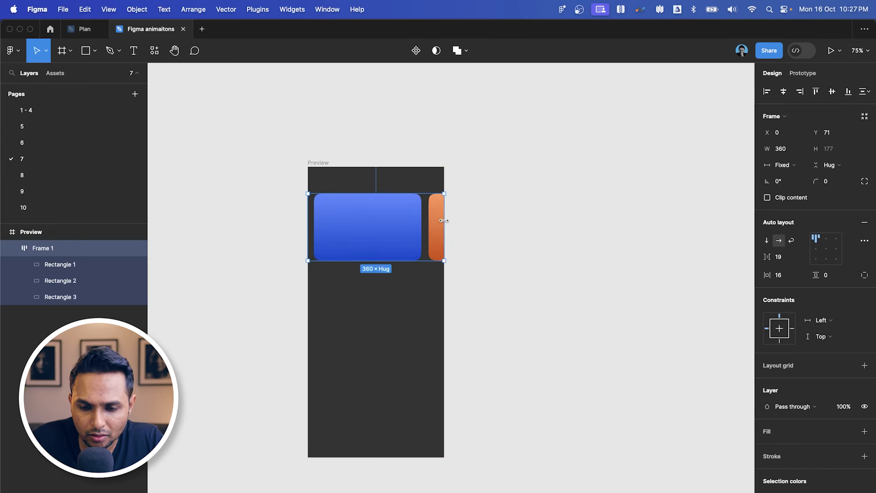
scroll(443, 221, "up", 4)
scroll(445, 221, "left", 2)
left_click(510, 202)
scroll(510, 202, "left", 1)
left_click(392, 245)
left_click(591, 160)
left_click(412, 222)
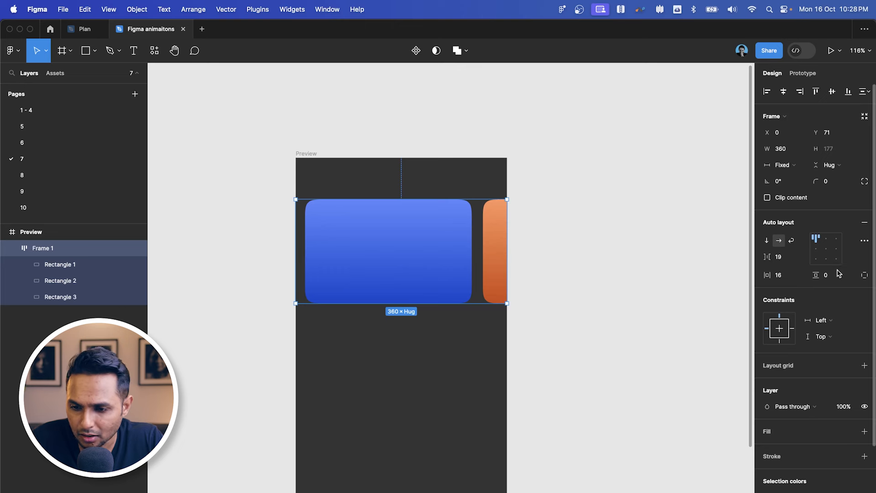
- Set the spacing between the rectangles in the auto layout frame to 16
left_click(785, 259)
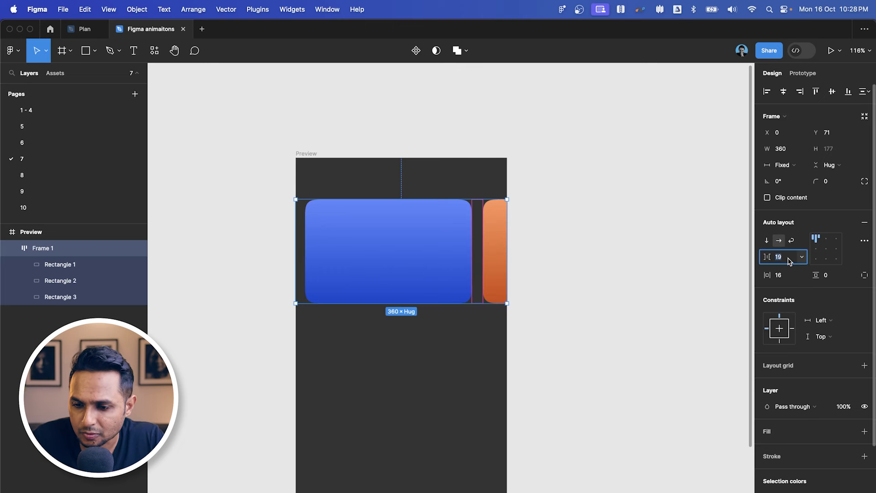
key("Down")
key("Down")
left_click(645, 221)
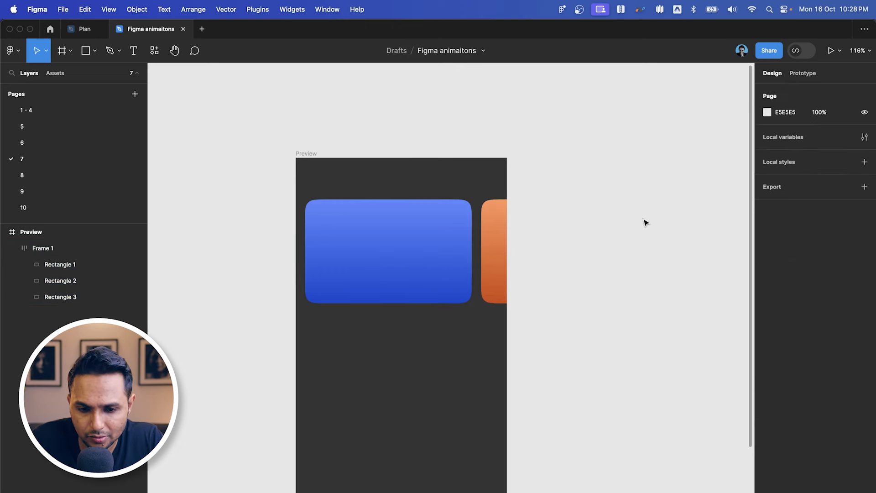
scroll(409, 265, "up", 1)
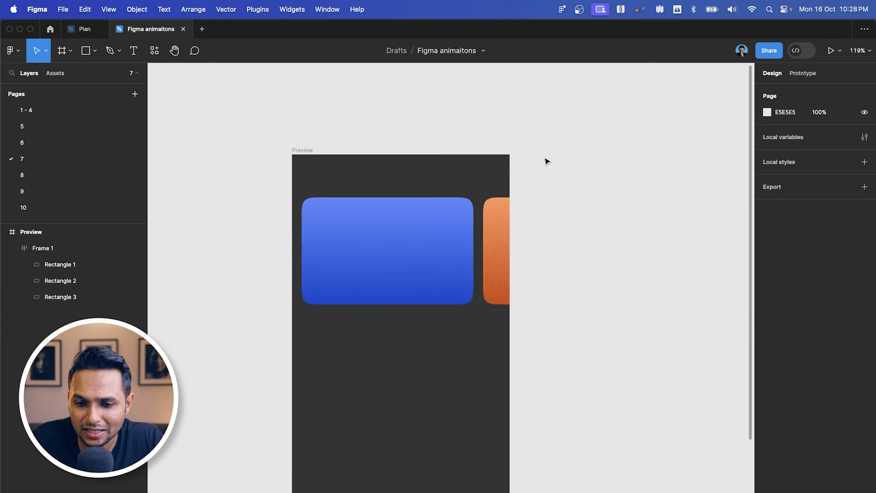
- Move the frame of rectangles out of Preview to the empty canvas on its left, at about X -1190, Y -269
scroll(542, 171, "down", 4)
left_click(459, 223)
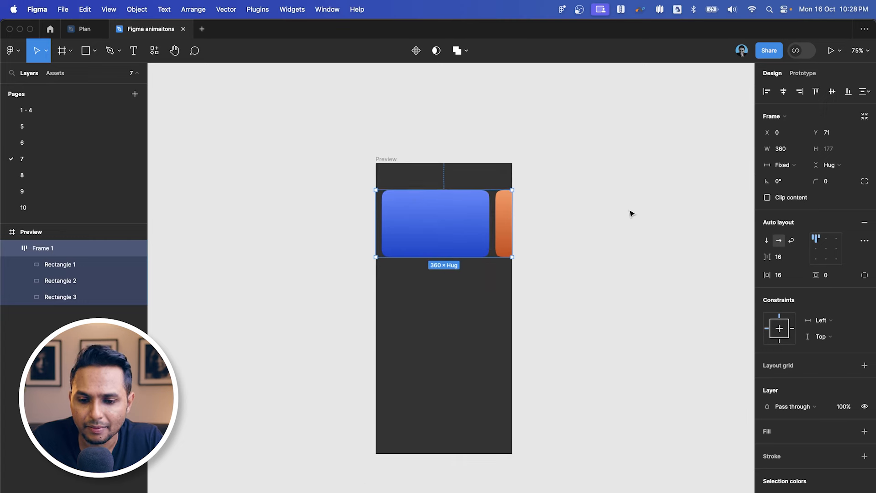
left_click(628, 213)
scroll(629, 213, "left", 3)
left_click(491, 210)
left_click_drag(545, 211, 165, 228)
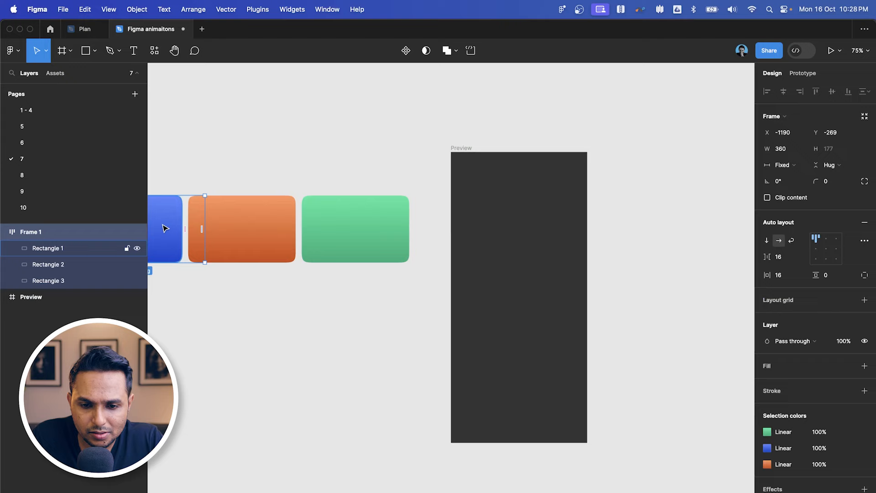
scroll(165, 228, "left", 5)
scroll(367, 228, "up", 4)
left_click(368, 188)
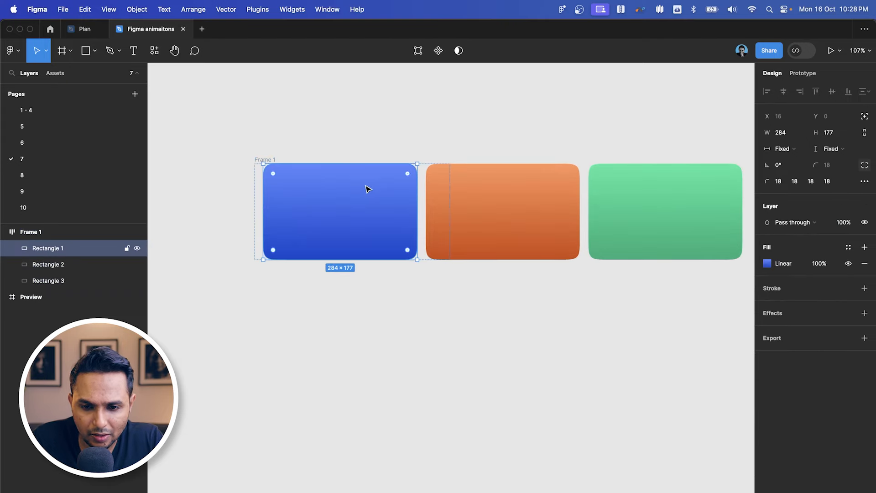
- Nudge the frame of rectangles slightly upward and rename it as State 1
left_click_drag(269, 160, 271, 148)
double_click(46, 233)
type("State 1")
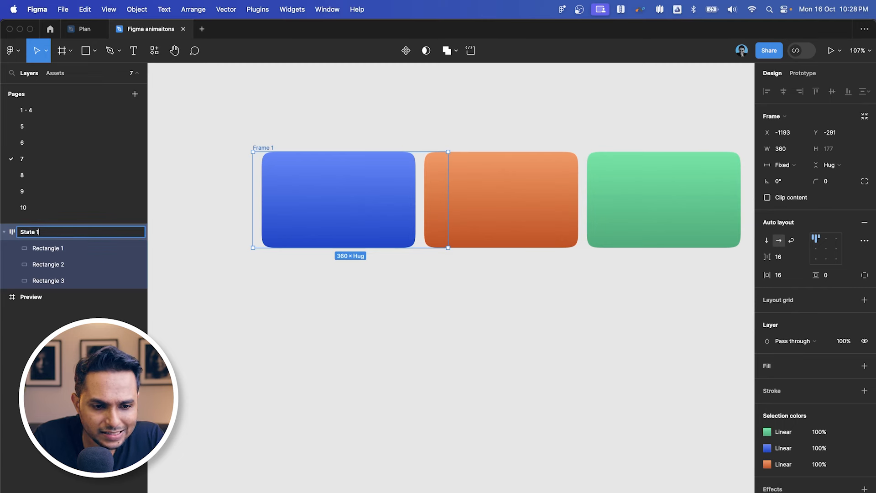
key("Return")
- Remove the auto layout from the State 1 frame
scroll(305, 238, "down", 3)
left_click(257, 183)
scroll(274, 168, "down", 1)
left_click(298, 148)
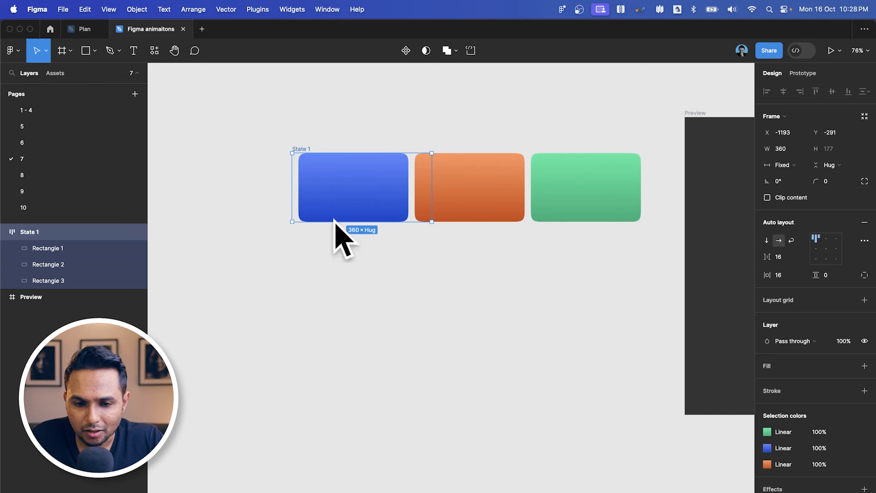
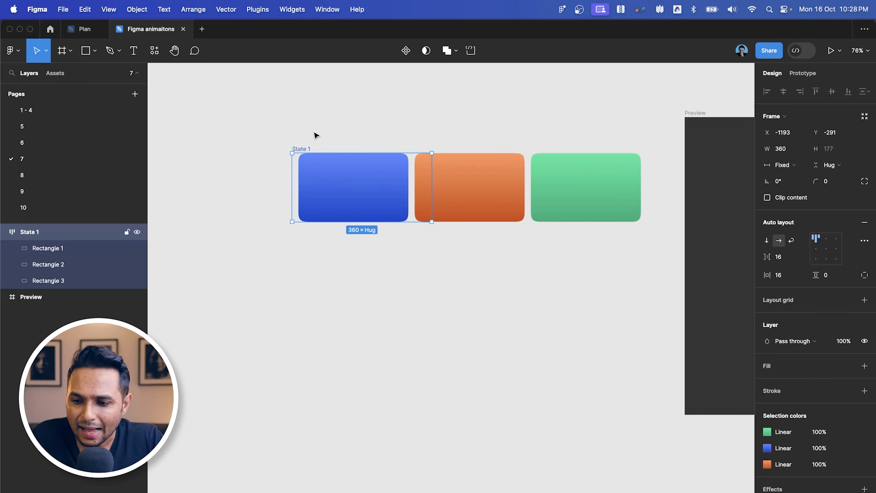
left_click(865, 223)
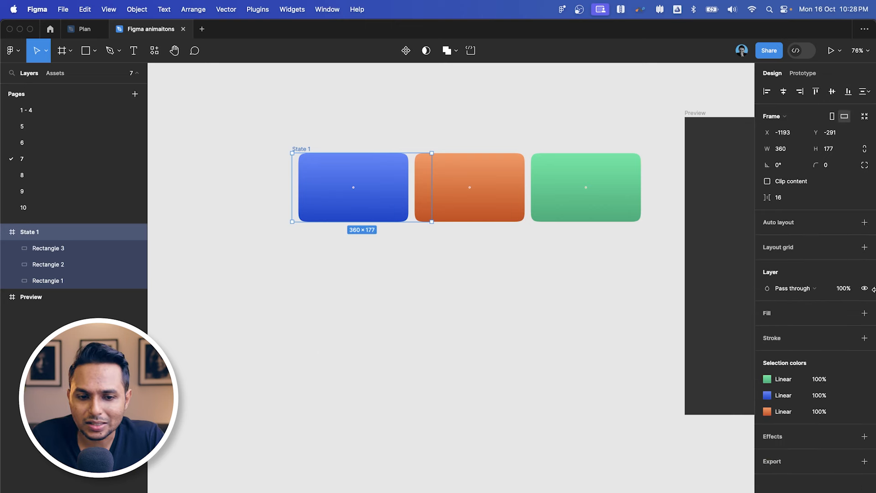
scroll(299, 152, "up", 3, "ctrl")
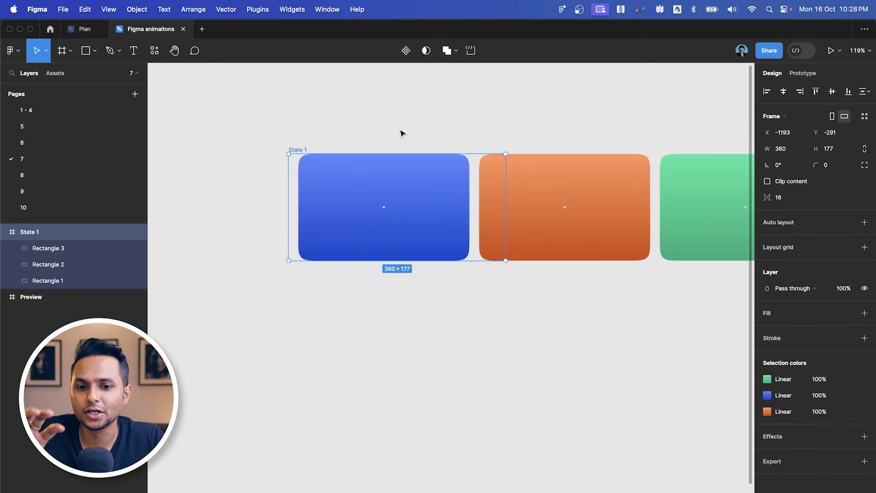
scroll(353, 153, "down", 5, "ctrl")
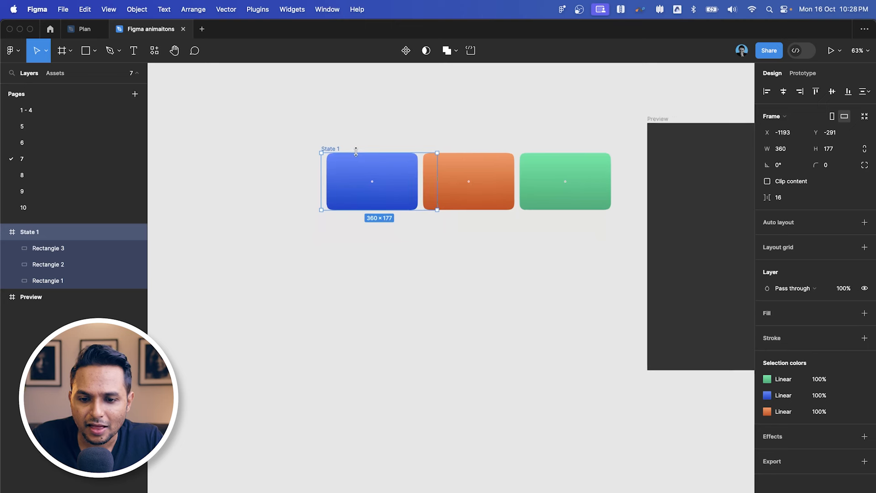
scroll(725, 237, "right", 2)
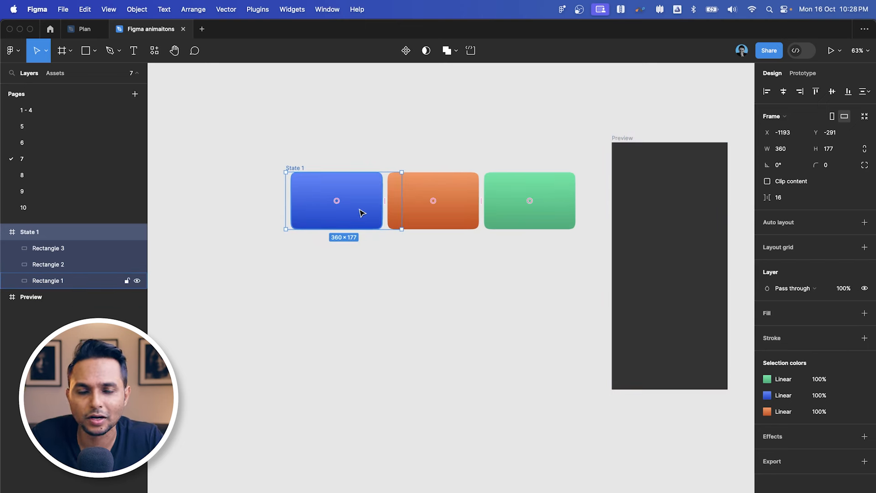
left_click(365, 243)
scroll(365, 243, "up", 1)
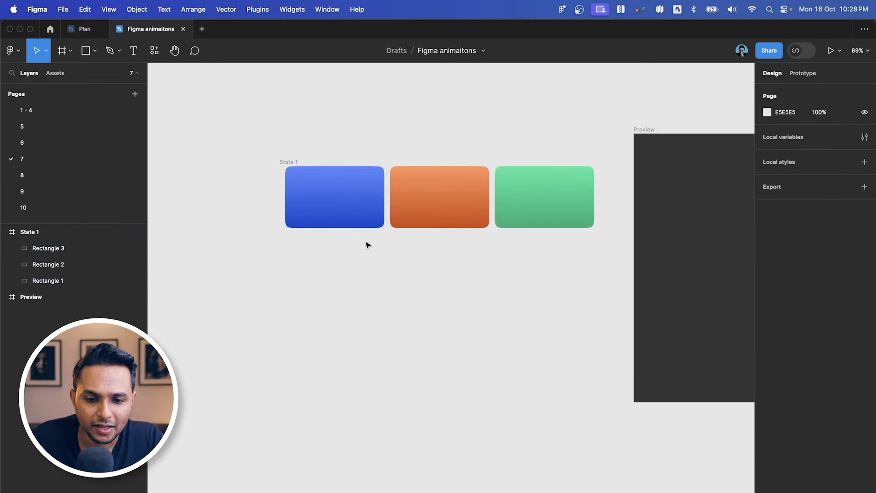
left_click(290, 162)
left_click(350, 183)
left_click(370, 265)
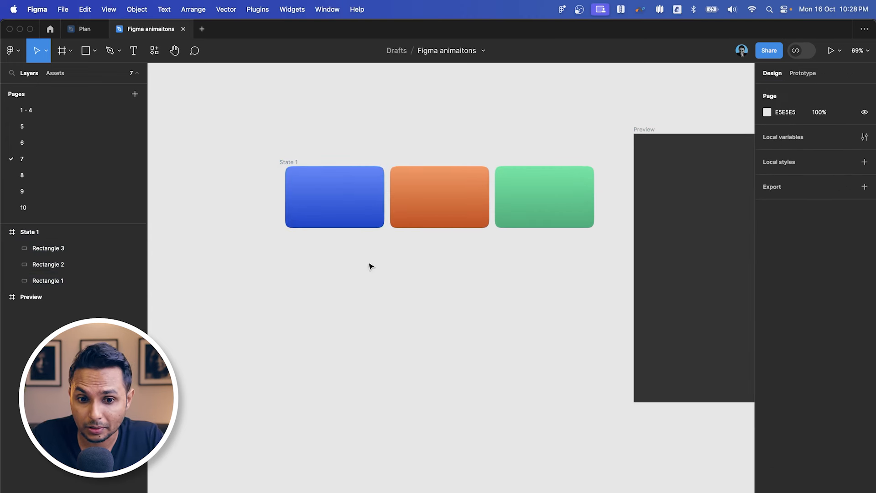
- Duplicate the State 1 frame directly below the original
left_click(284, 162)
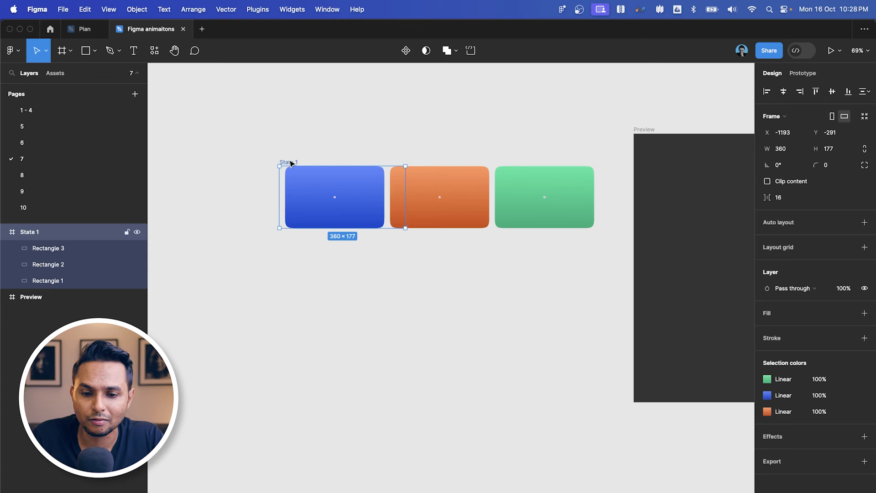
scroll(292, 163, "left", 1)
scroll(292, 163, "down", 1)
scroll(299, 159, "left", 1)
scroll(298, 159, "down", 1)
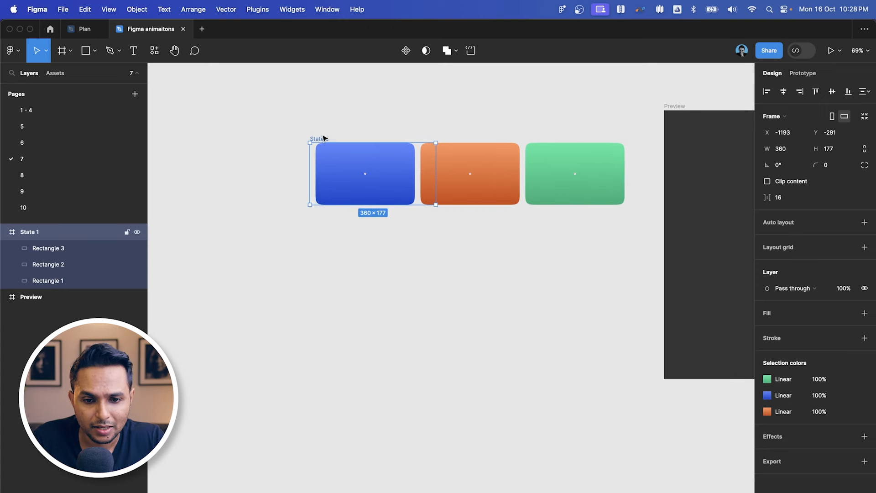
left_click_drag(320, 138, 320, 231)
left_click(384, 354)
scroll(409, 342, "up", 3)
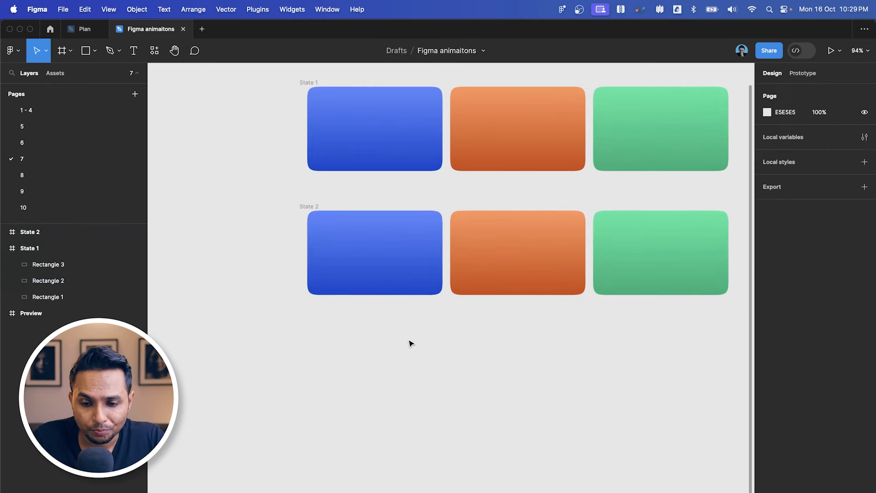
left_click(402, 279)
scroll(463, 332, "down", 2)
left_click(463, 331)
left_click(499, 264)
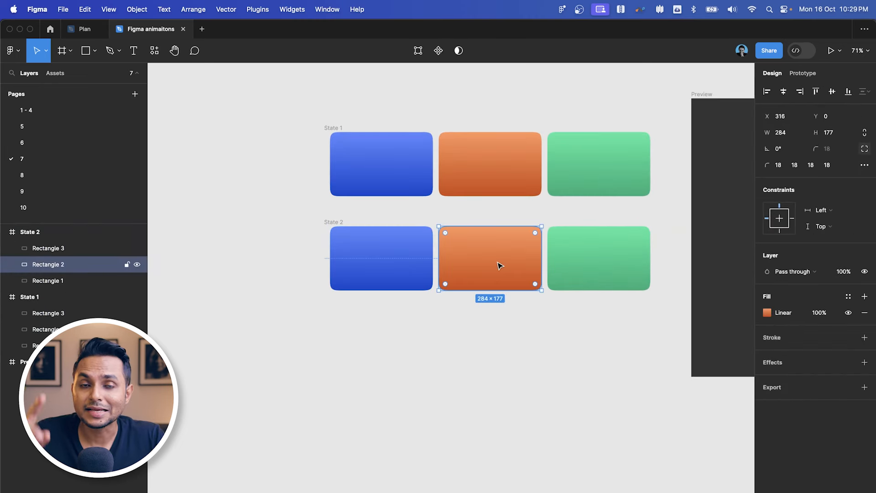
left_click(407, 260)
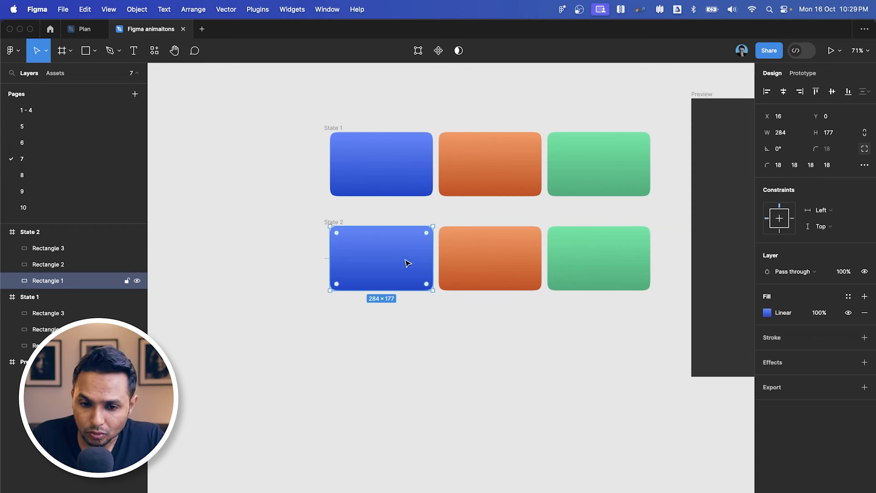
left_click(489, 267, "shift")
left_click(604, 262, "shift")
scroll(447, 274, "up", 2)
left_click(307, 215)
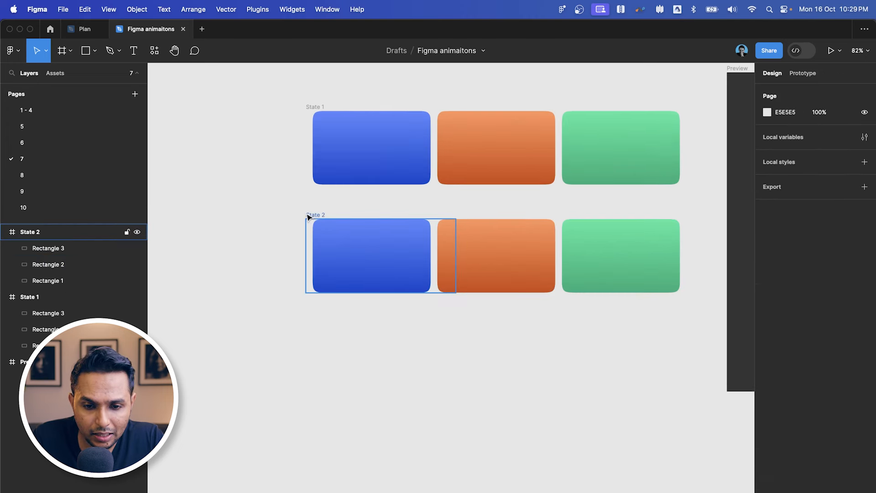
- Fill the State 1 and State 2 frames with the dark background colour sampled from the Preview frame
left_click(317, 214)
scroll(317, 212, "down", 2)
left_click(330, 132, "shift")
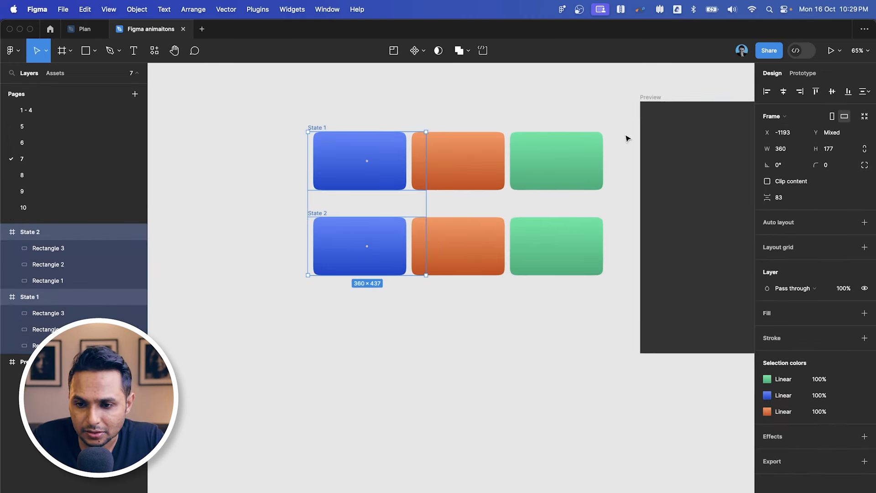
key("i")
left_click(664, 129)
left_click(385, 413)
scroll(373, 299, "up", 2)
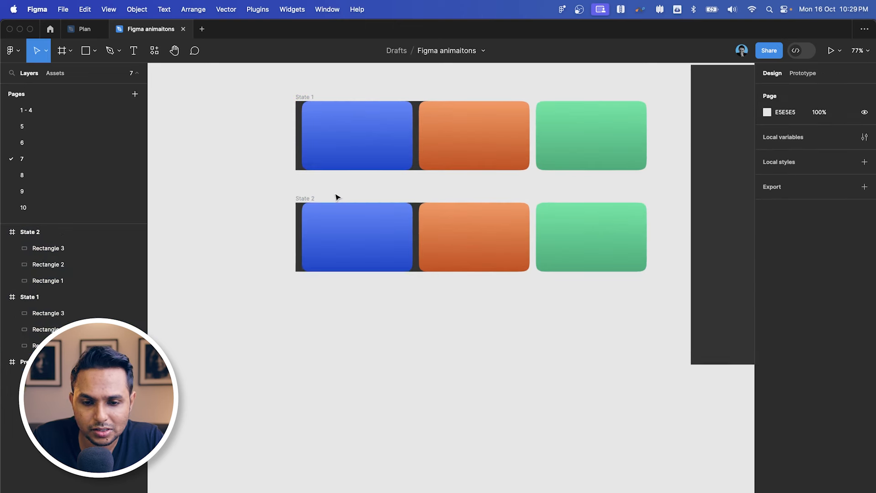
- Move the three cards in State 2 together to the left until the orange card is centred in the frame
left_click(303, 198)
left_click(364, 247)
left_click(523, 237, "shift")
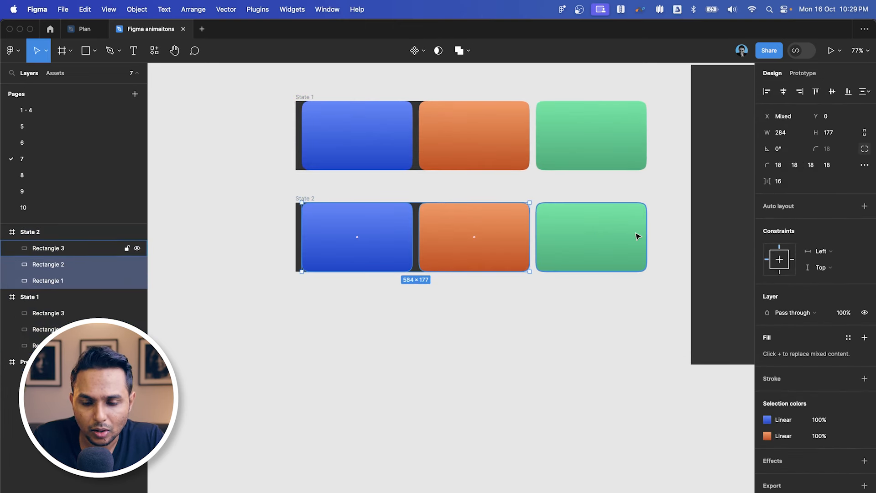
left_click(606, 258, "shift")
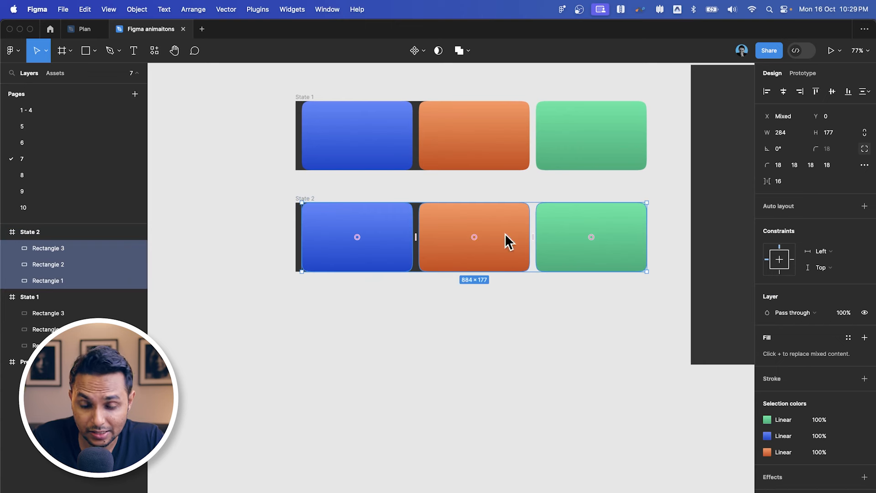
left_click_drag(508, 248, 399, 249)
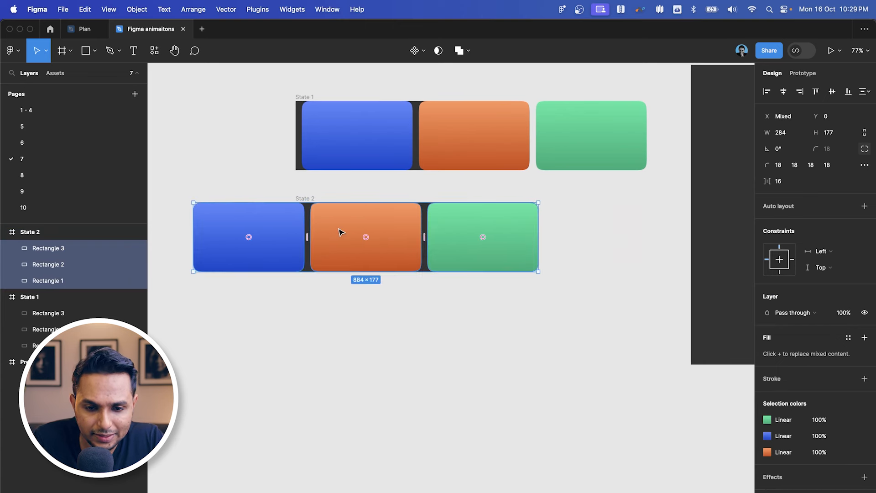
scroll(340, 231, "up", 5)
key("Escape")
scroll(401, 228, "down", 3)
left_click(414, 263)
left_click(430, 398)
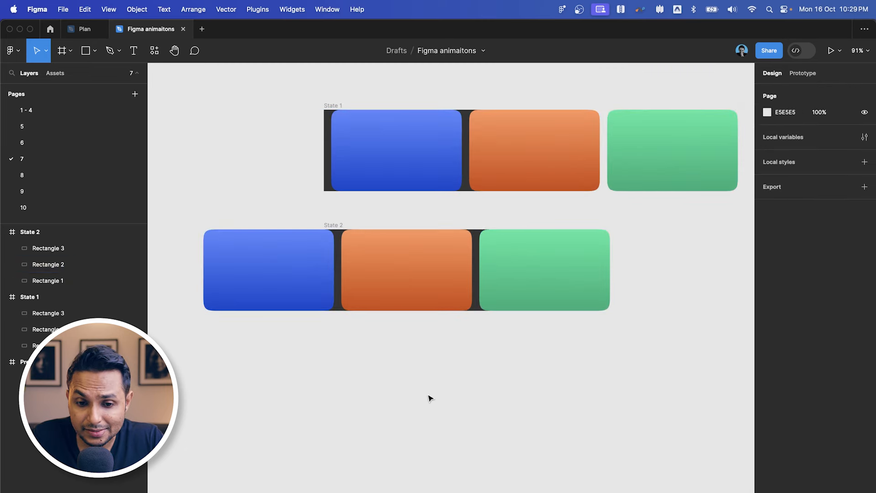
left_click(300, 288)
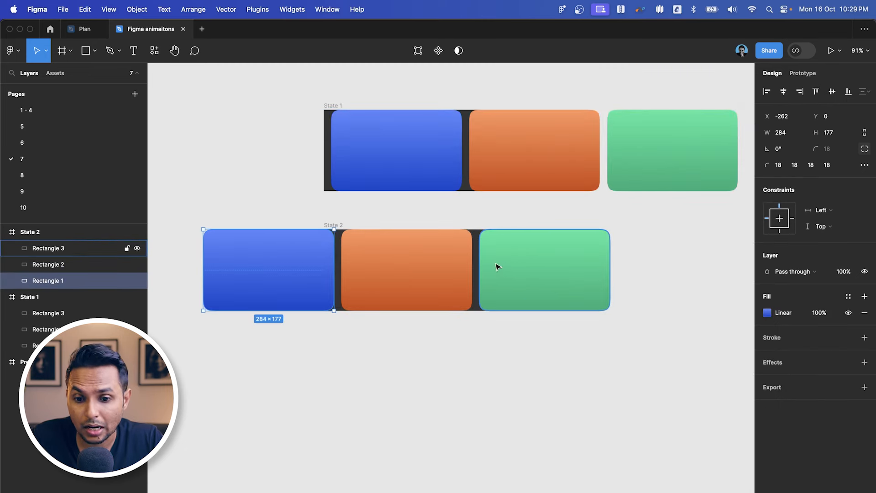
left_click(515, 272)
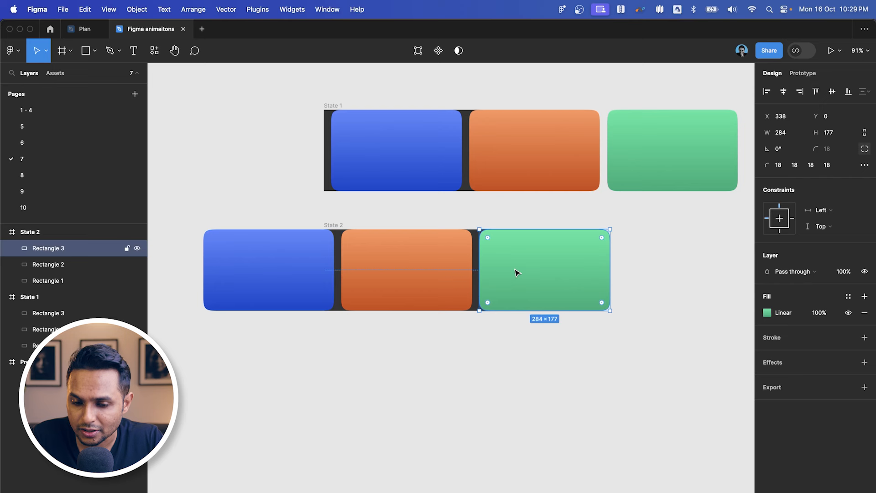
left_click(521, 224)
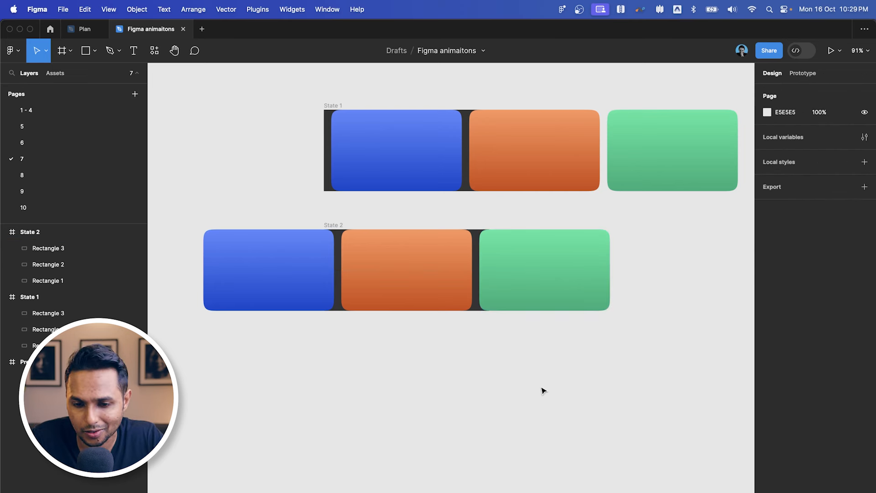
- Duplicate the State 2 frame directly below the original
scroll(517, 378, "down", 4)
left_click(398, 271)
left_click_drag(398, 271, 395, 357)
scroll(456, 358, "up", 3)
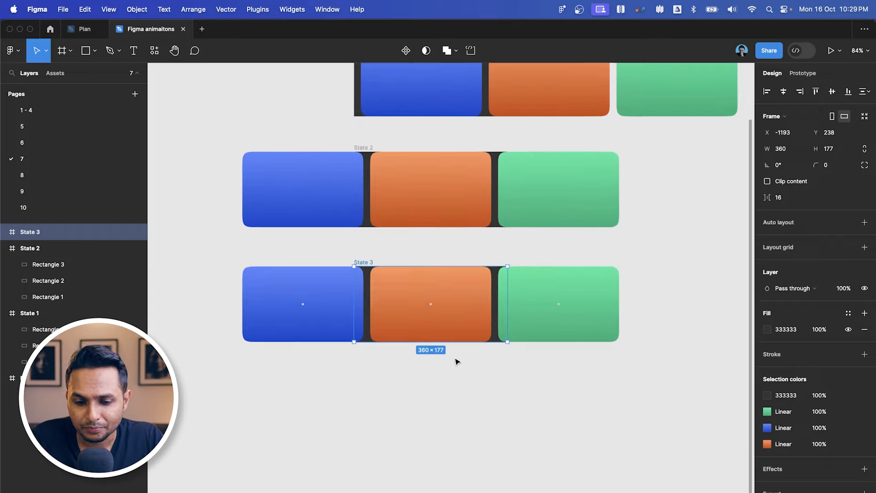
- Move the three State 3 cards together to the left, leaving a 16 px gap between the green card and the frame's right edge
left_click(464, 328)
left_click(312, 309, "shift")
left_click(591, 312, "shift")
left_click_drag(607, 318, 483, 319)
scroll(502, 310, "up", 5)
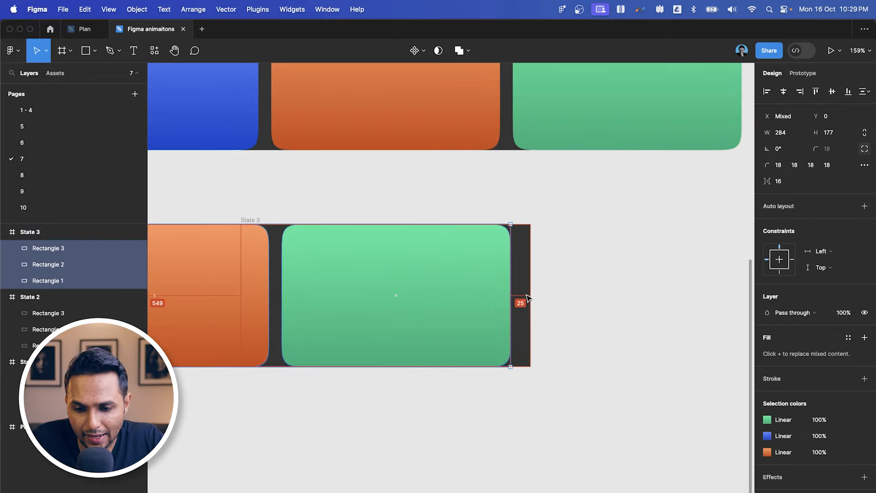
key("shift+Right")
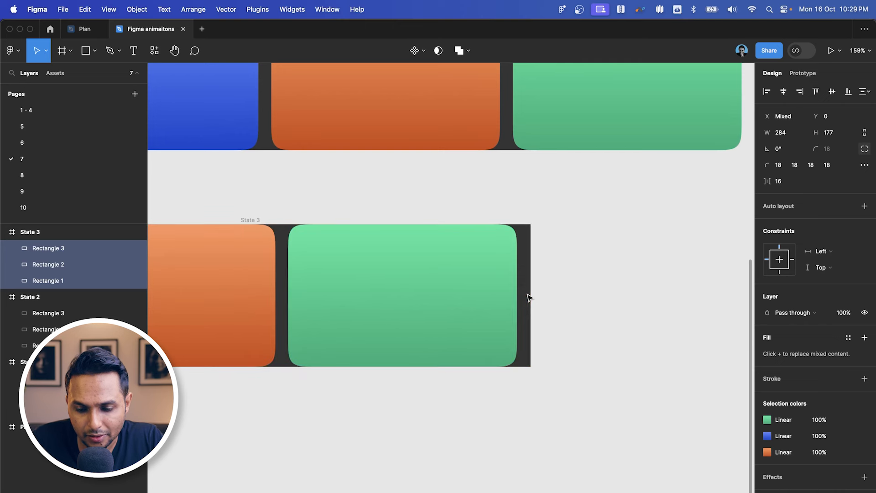
key("alt")
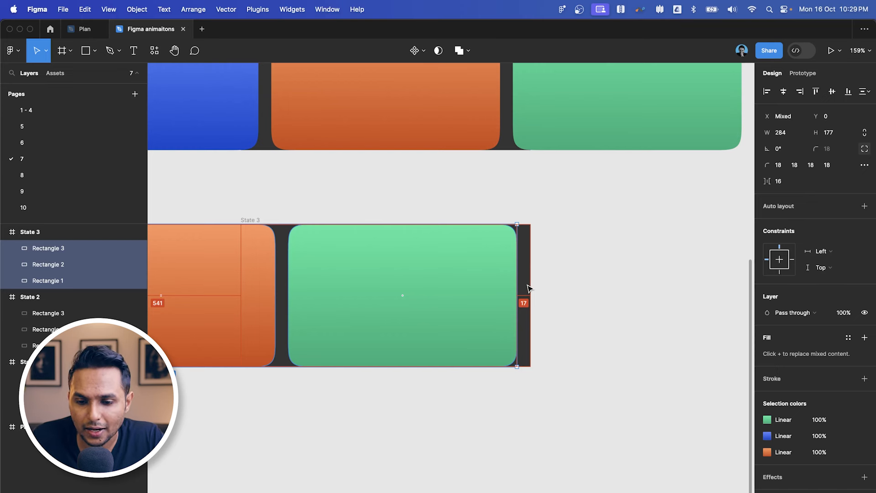
scroll(527, 288, "down", 3)
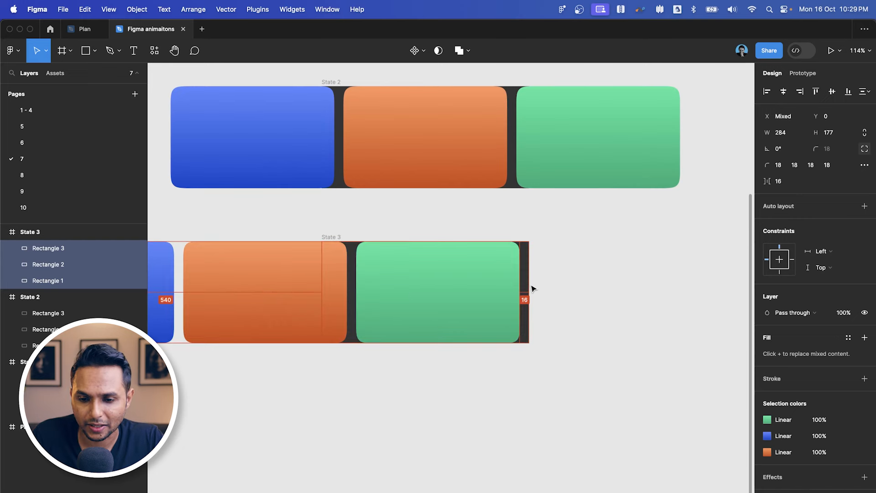
scroll(532, 289, "down", 3)
scroll(591, 288, "up", 2)
left_click(585, 291)
scroll(587, 291, "right", 2)
scroll(586, 291, "up", 1)
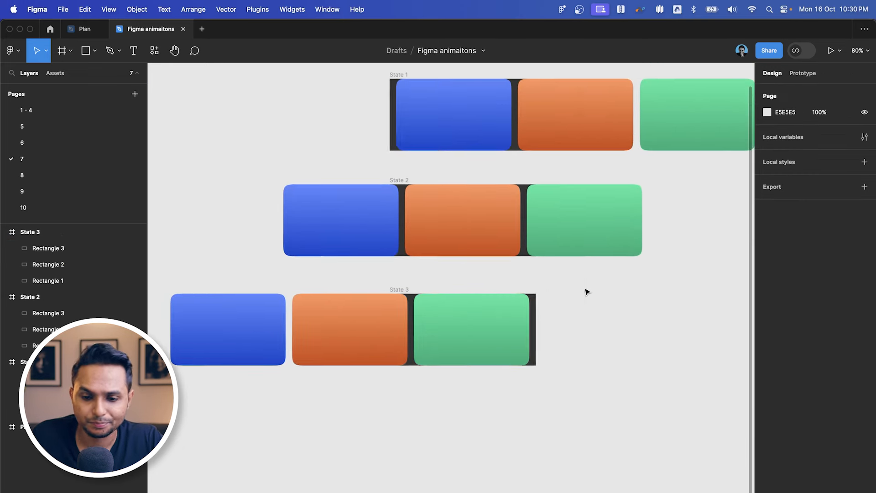
- Turn on Clip content for the State 1, State 2 and State 3 frames together
left_click(402, 291)
scroll(413, 280, "down", 1)
left_click(377, 204)
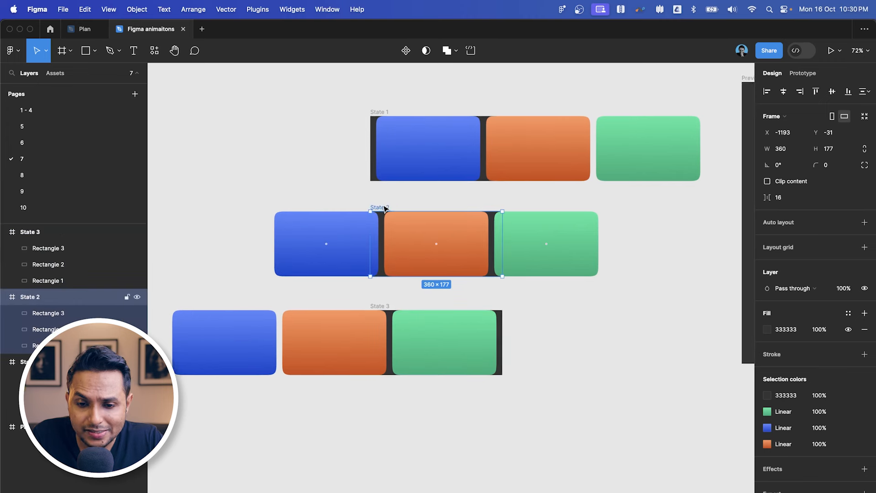
scroll(383, 151, "up", 1)
left_click(369, 141)
left_click(364, 235, "shift")
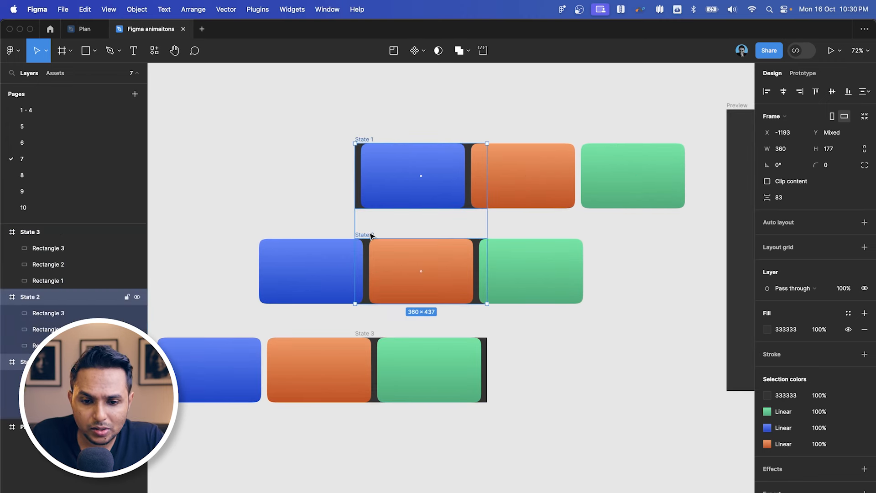
left_click(367, 334, "shift")
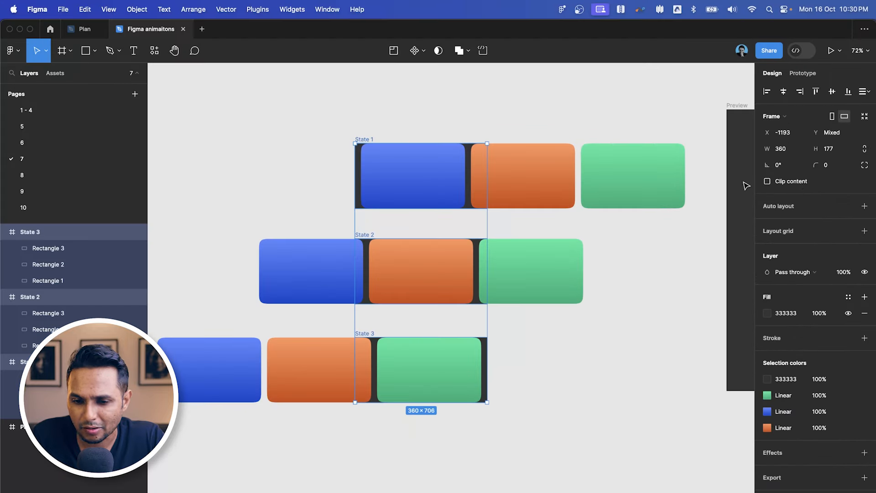
left_click(711, 200)
left_click(574, 218)
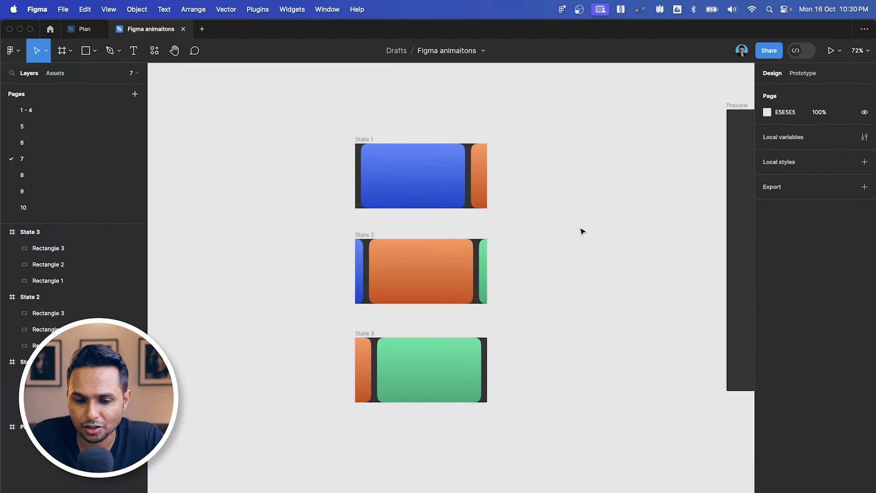
- Remove the dark 333333 fill from all three state frames
scroll(451, 352, "up", 2)
scroll(407, 370, "up", 2)
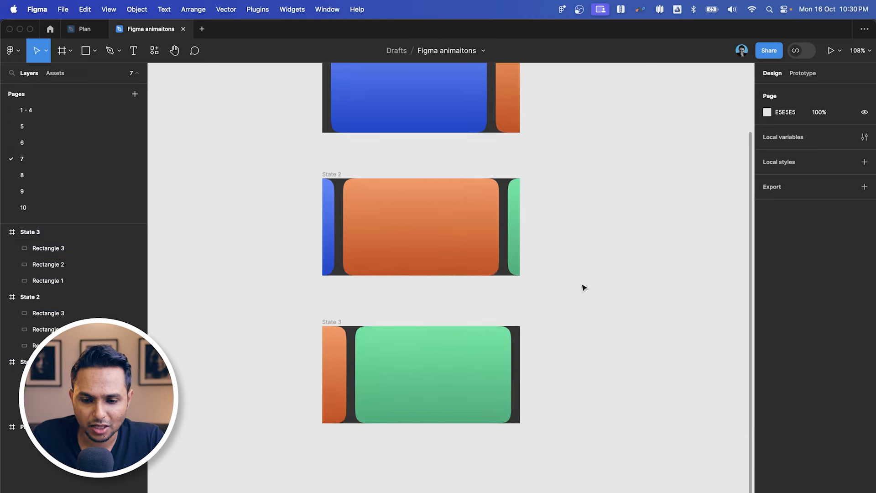
scroll(582, 287, "up", 2)
scroll(538, 255, "down", 2)
scroll(538, 258, "down", 1)
scroll(538, 257, "right", 1)
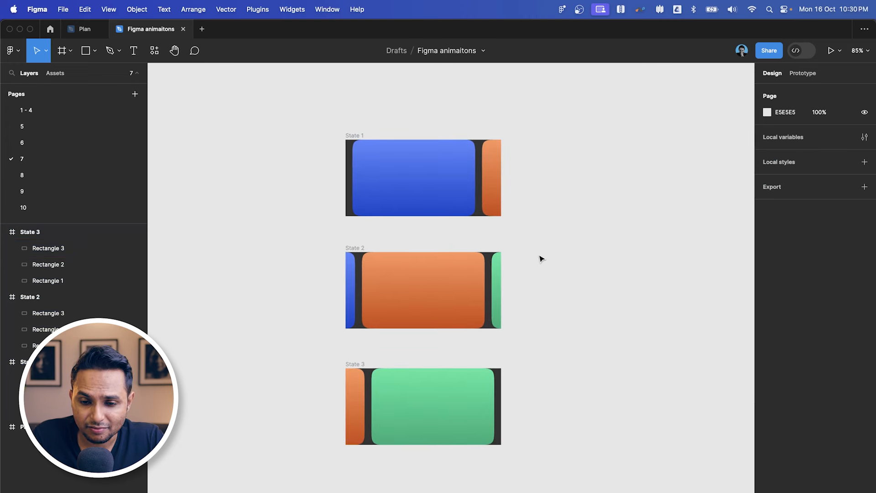
left_click(351, 137)
left_click(354, 247, "shift")
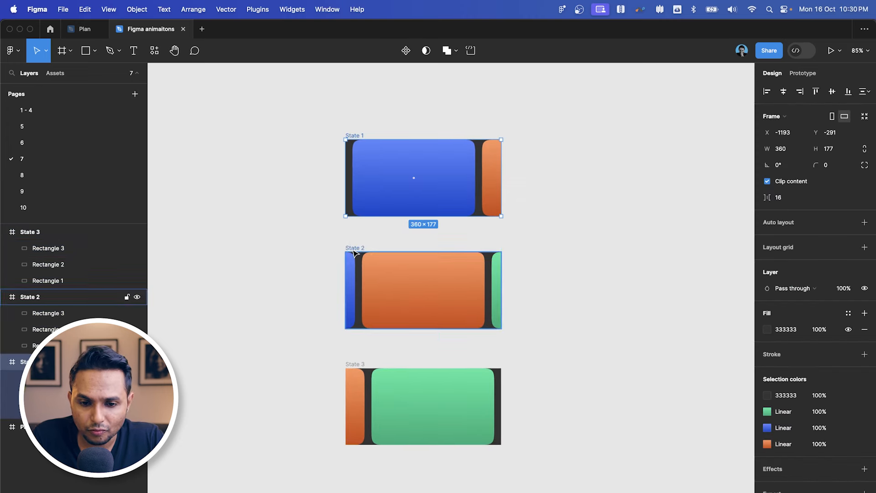
left_click(358, 363, "shift")
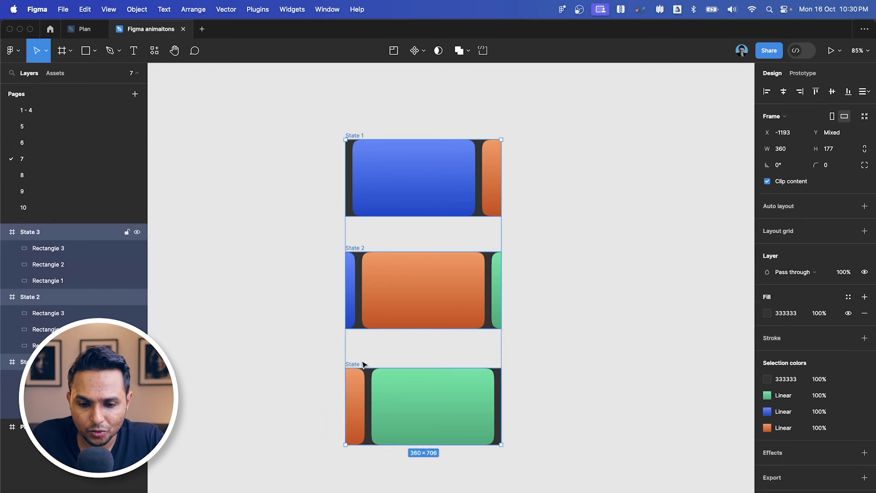
left_click(864, 313)
left_click(604, 338)
- Create a component set from the State 1, State 2 and State 3 frames
scroll(605, 339, "down", 3)
scroll(605, 339, "right", 1)
left_click(306, 204)
left_click(454, 182)
left_click(314, 204)
left_click(447, 171)
left_click_drag(459, 153, 273, 445)
left_click(418, 51)
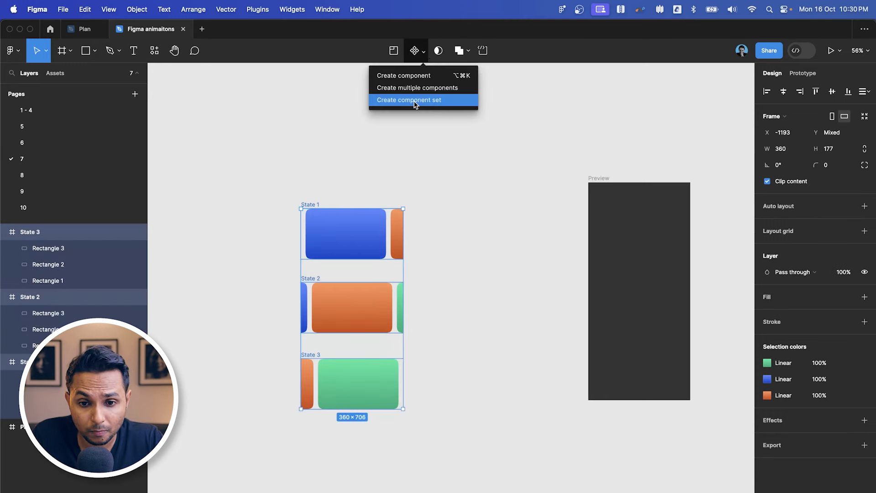
left_click(414, 100)
- Add a prototype interaction from the State 1 variant that changes to State 2 on drag
left_click(807, 74)
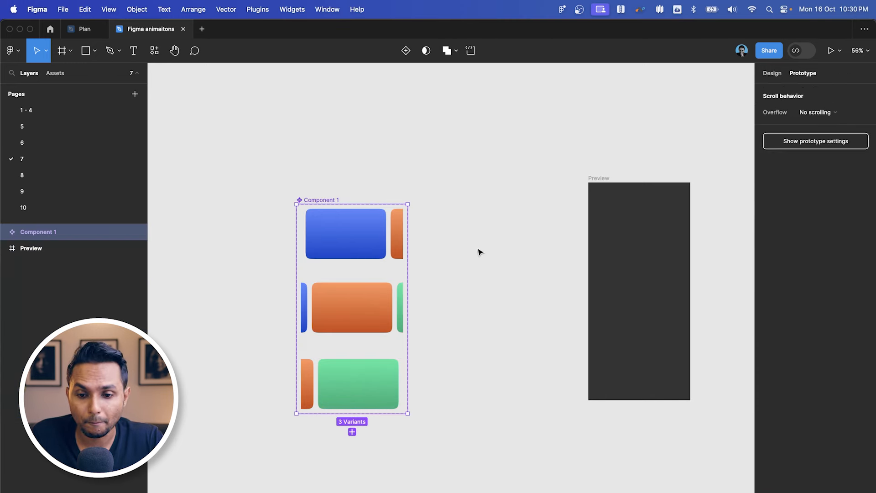
left_click_drag(317, 202, 343, 188)
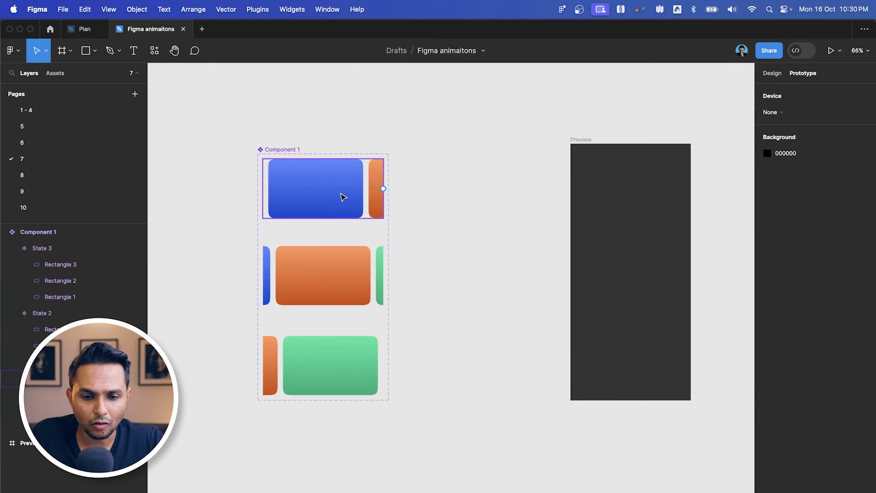
left_click(343, 195)
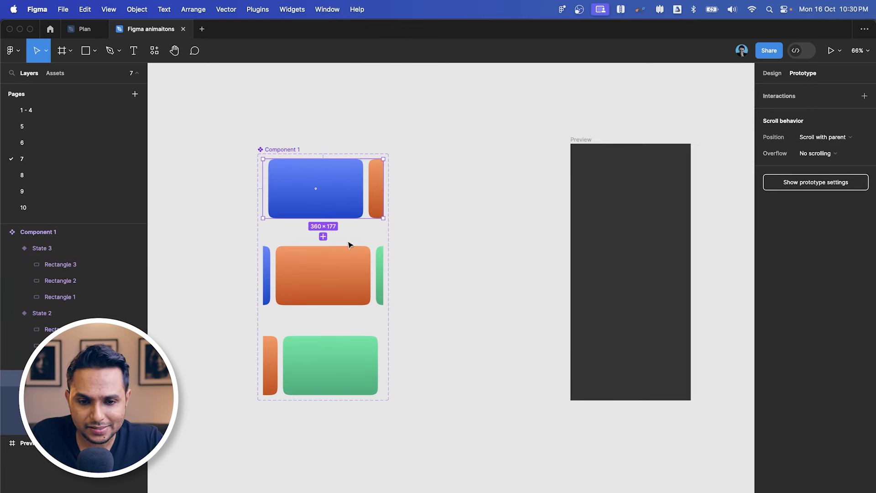
left_click(350, 269)
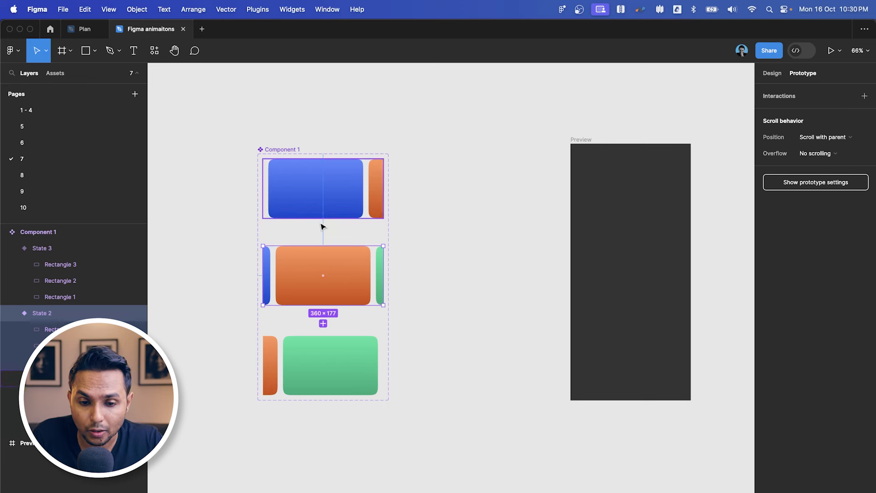
left_click(319, 202)
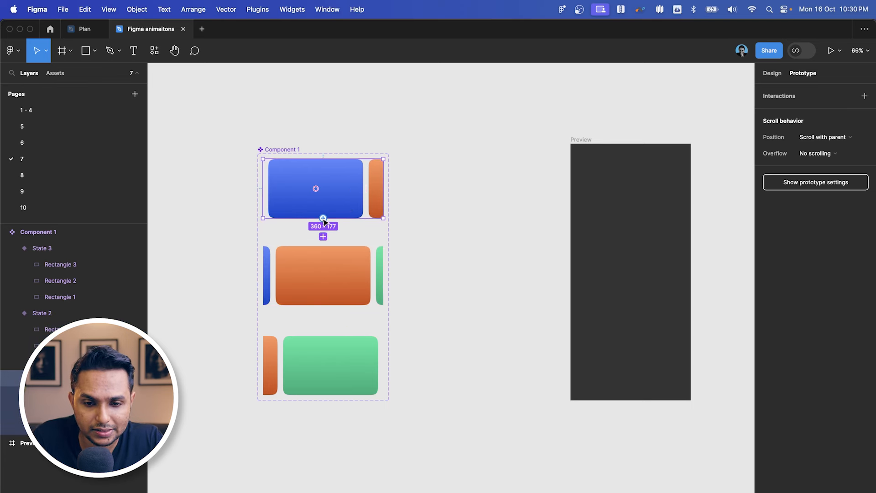
left_click_drag(323, 218, 524, 140)
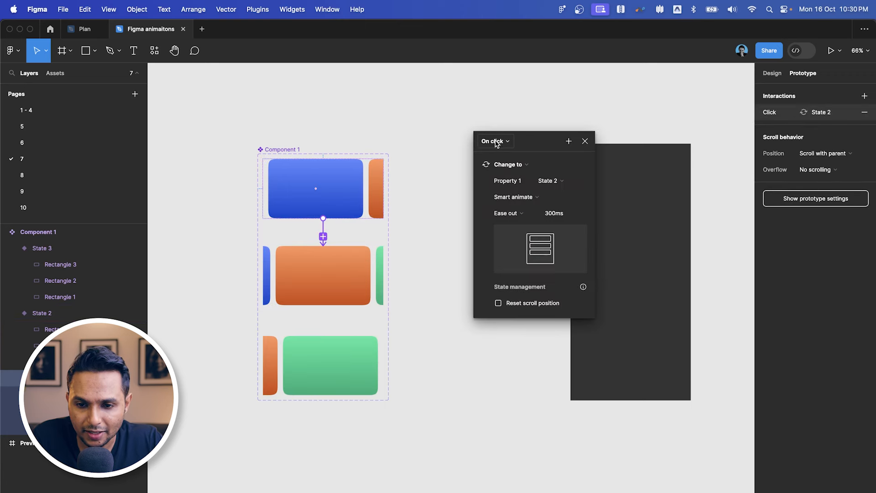
left_click(497, 142)
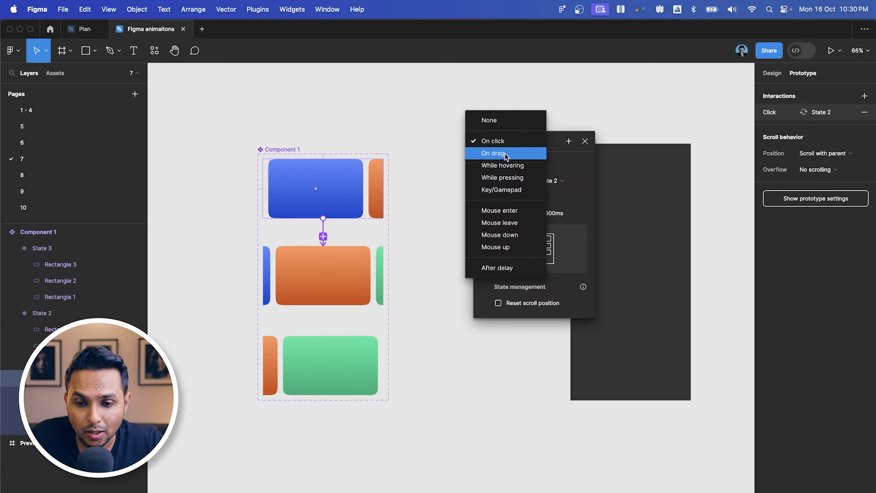
left_click(506, 155)
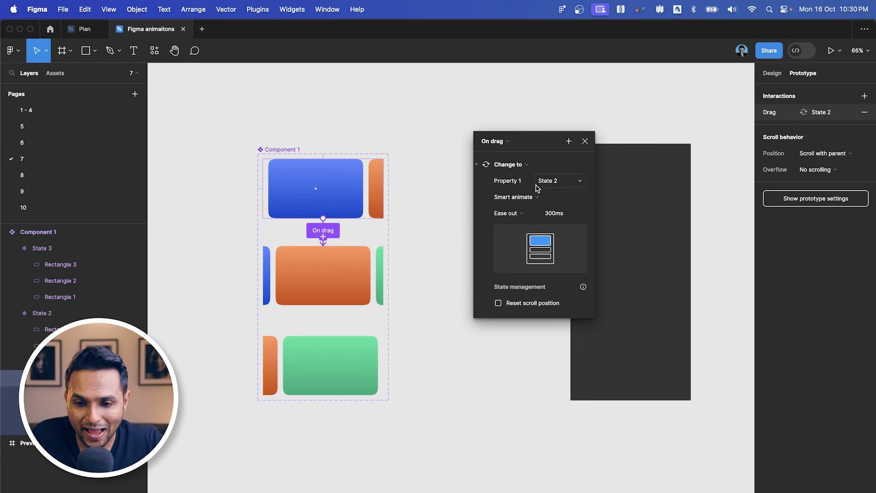
- Set the easing of the State 1 to State 2 Smart animate transition to Ease in and out
left_click(523, 201)
left_click(523, 201)
left_click(514, 217)
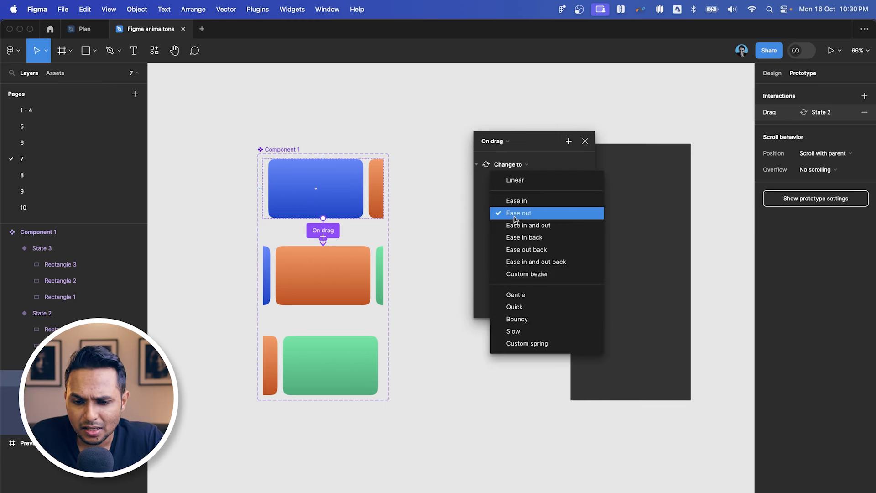
left_click(549, 228)
left_click(573, 214)
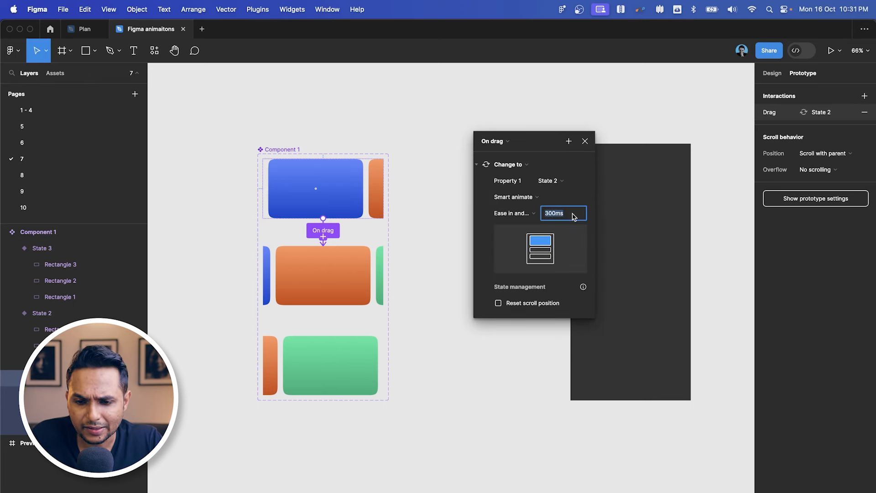
left_click(584, 143)
left_click(419, 265)
- Add a prototype interaction from the State 2 variant that changes to State 3 on drag
scroll(420, 265, "down", 1)
scroll(419, 266, "left", 1)
left_click(346, 255)
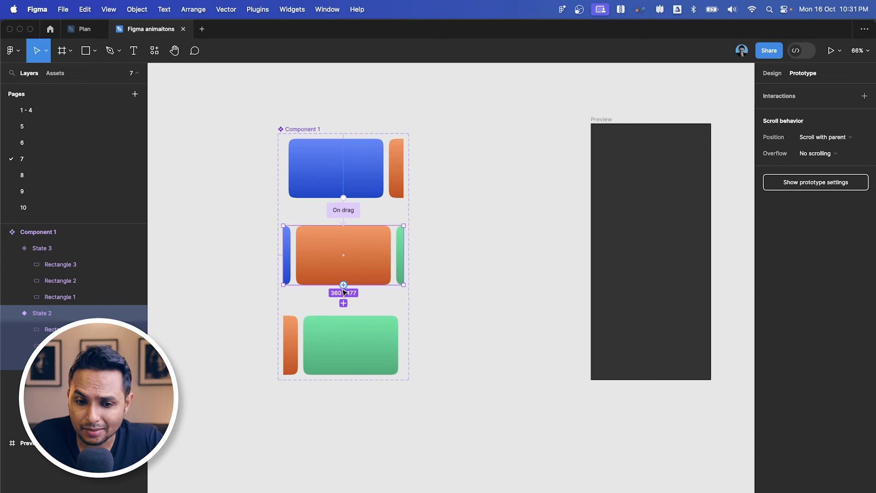
left_click_drag(345, 286, 533, 133)
left_click(475, 140)
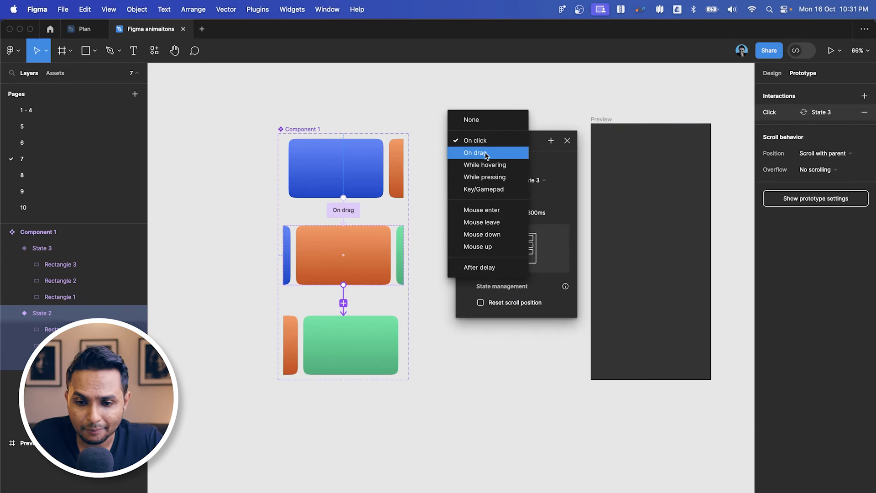
left_click(484, 153)
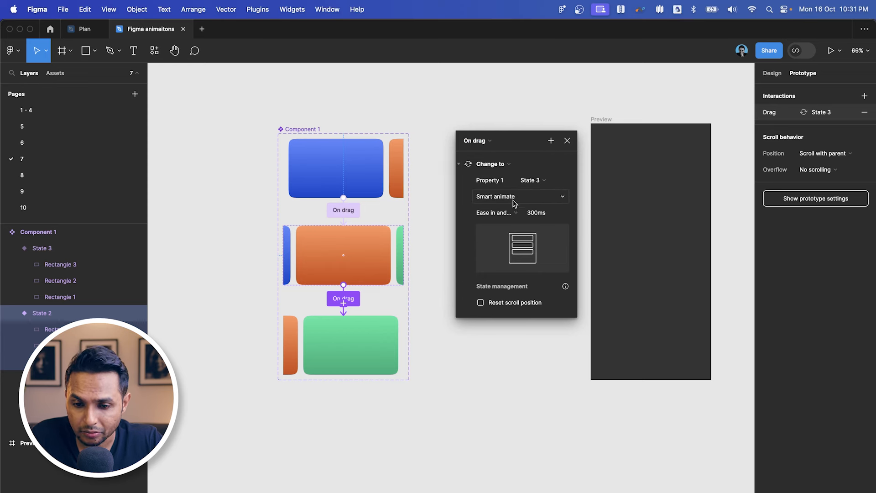
- Set the easing of the State 2 to State 3 Smart animate transition to Ease in and out
left_click(509, 215)
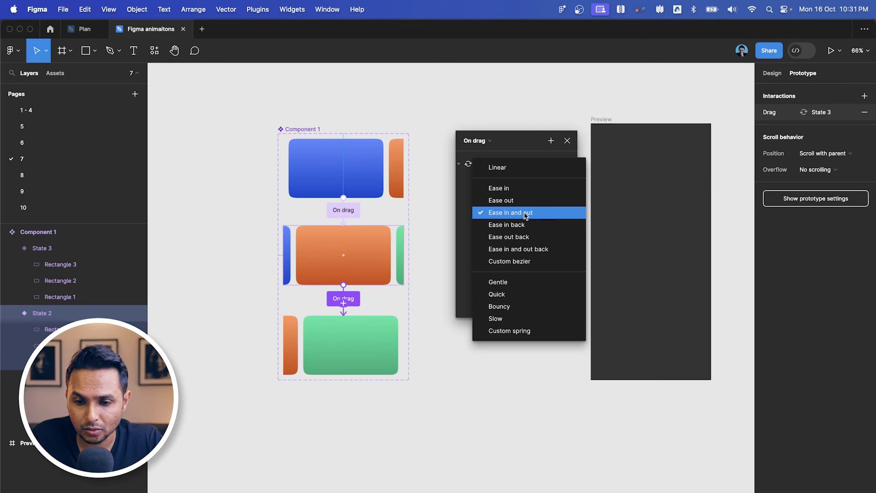
left_click(525, 215)
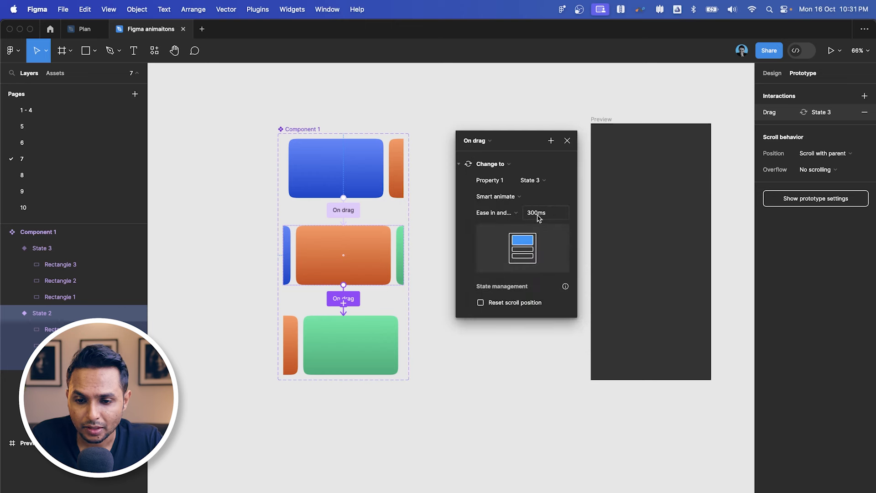
left_click(567, 141)
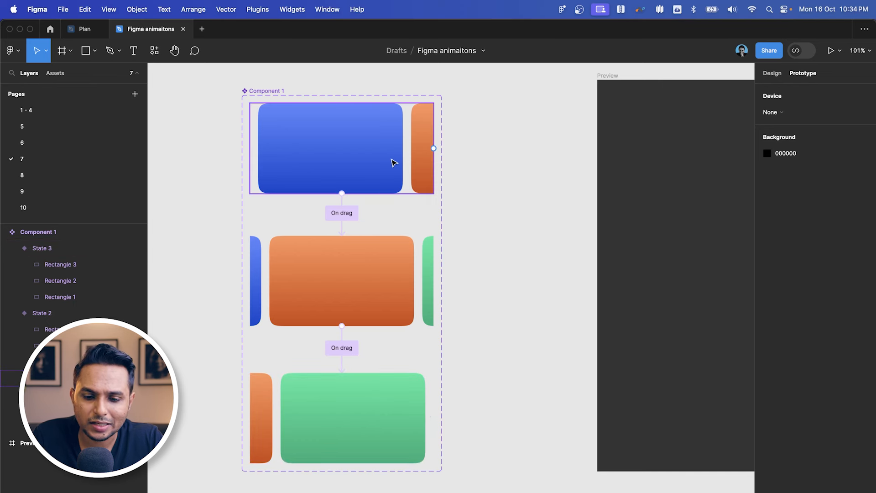
- Add a prototype interaction from the State 3 variant that changes to State 1 on drag with Smart animate
scroll(445, 340, "down", 2)
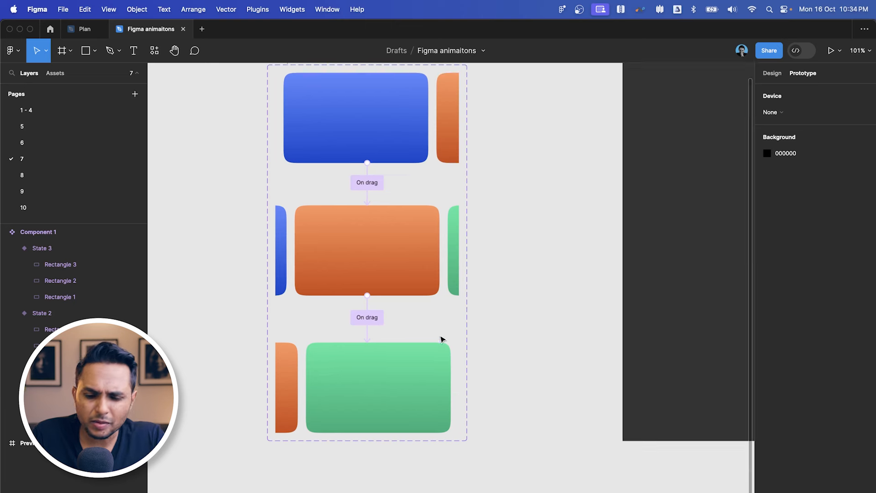
left_click(420, 387)
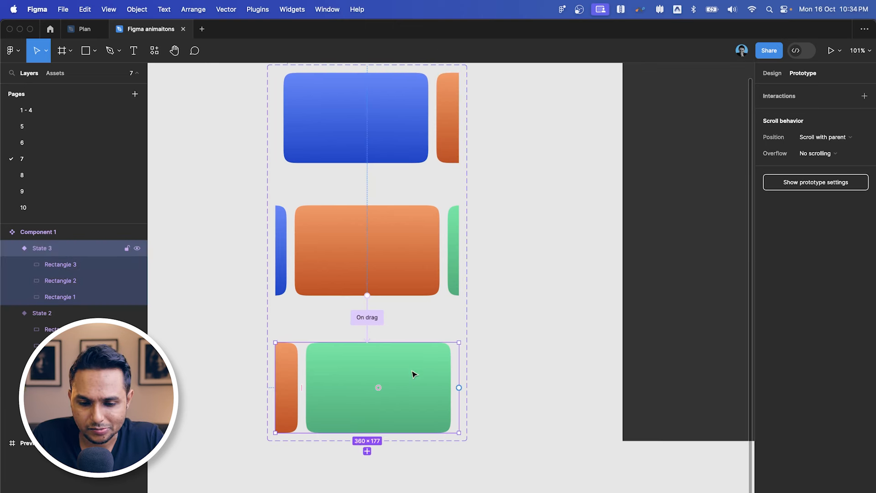
left_click(864, 96)
scroll(545, 232, "up", 2)
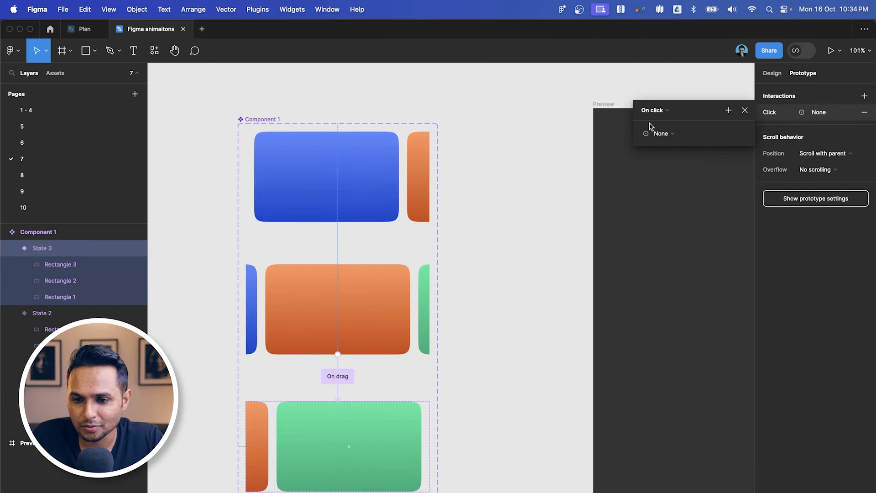
left_click(653, 110)
left_click(656, 121)
left_click(663, 133)
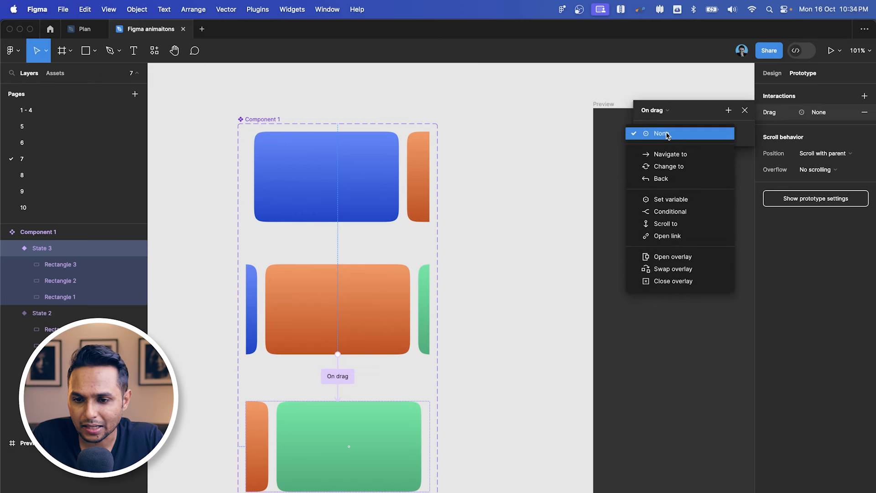
left_click(673, 166)
left_click(705, 151)
left_click(729, 126)
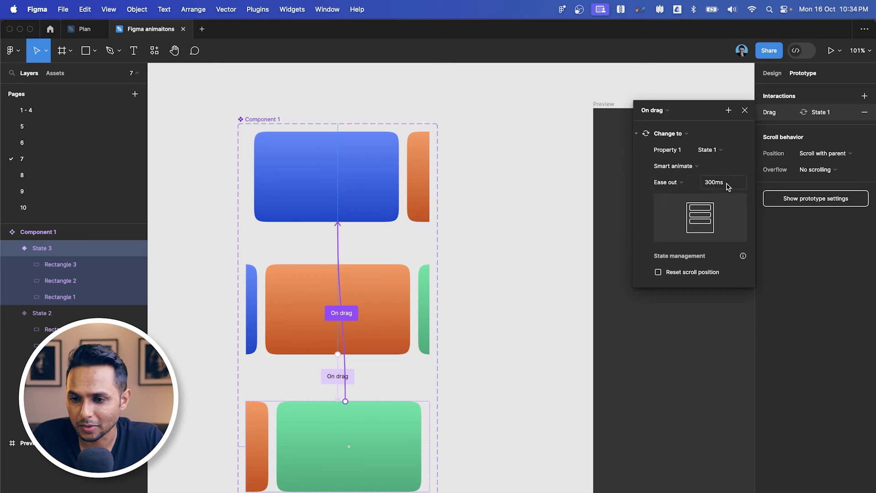
left_click(746, 112)
left_click(513, 297)
- Place an instance of the State 1 carousel variant in the Preview frame and play the prototype
scroll(514, 297, "down", 5)
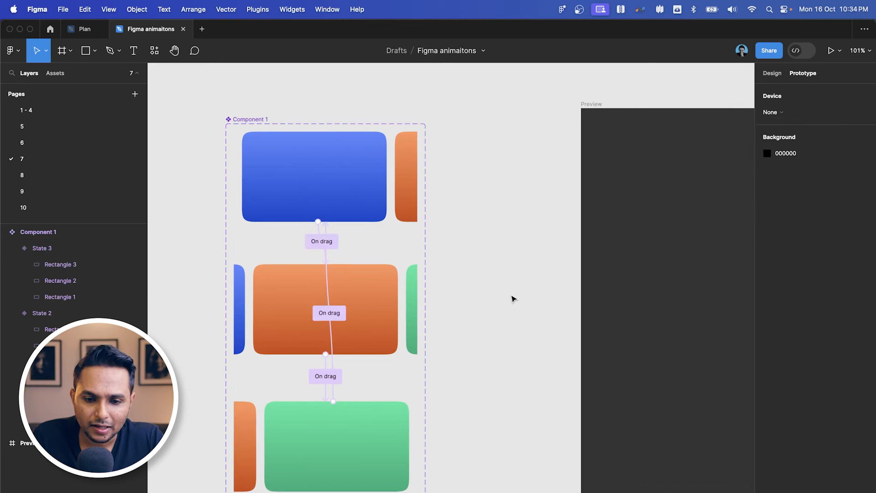
left_click(279, 202)
left_click_drag(279, 202, 488, 222)
scroll(486, 213, "up", 4)
left_click(830, 51)
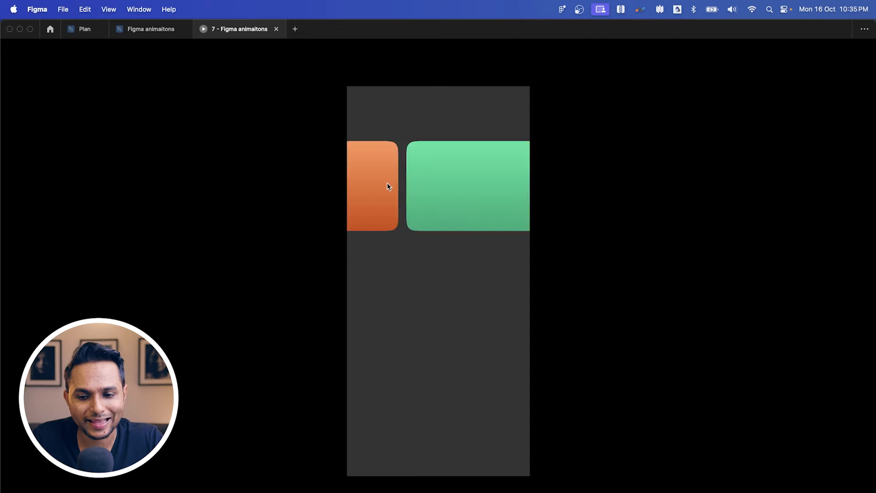
left_click(276, 29)
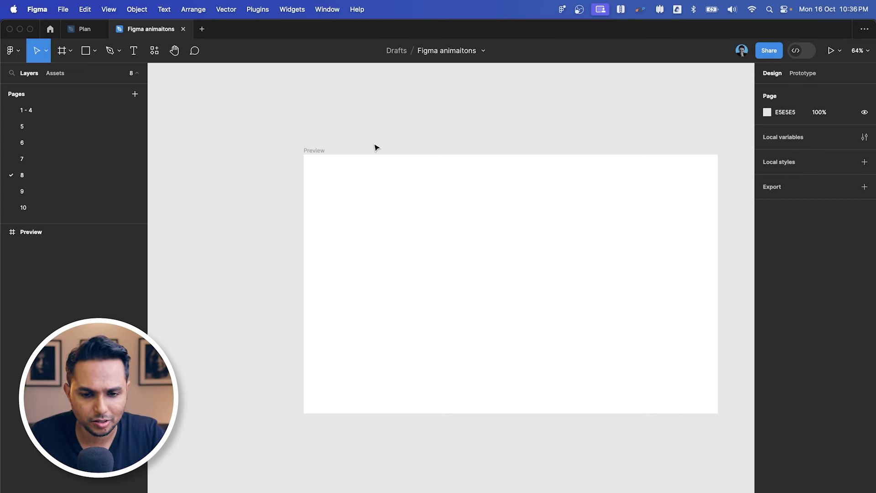
- On page 8, duplicate the 1280 × 800 Preview frame to its right and move the original left to about X -997
scroll(379, 167, "down", 3)
left_click(335, 155)
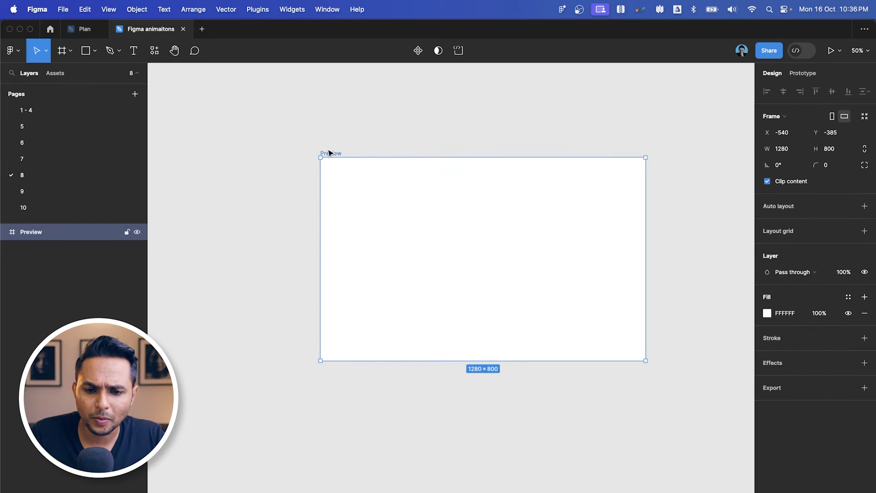
scroll(337, 150, "down", 3)
scroll(354, 164, "up", 1)
scroll(352, 164, "down", 2)
left_click_drag(340, 156, 708, 156)
left_click(359, 156)
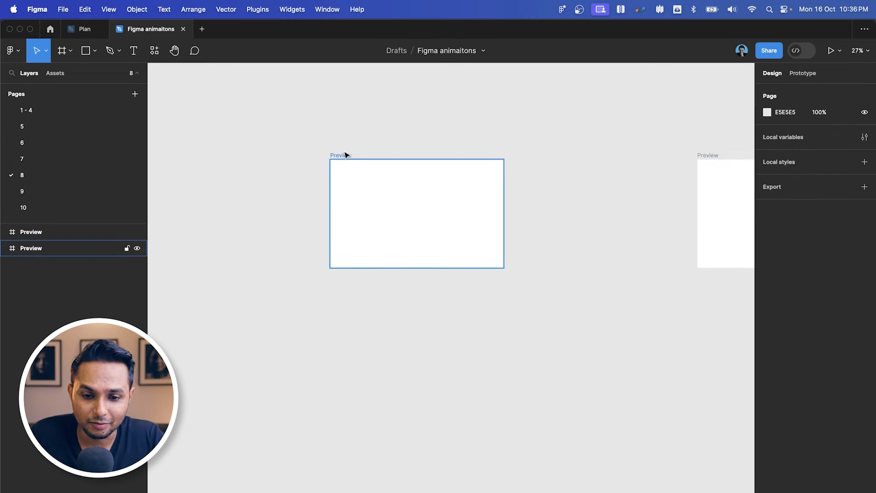
left_click_drag(346, 155, 283, 155)
scroll(457, 184, "down", 3)
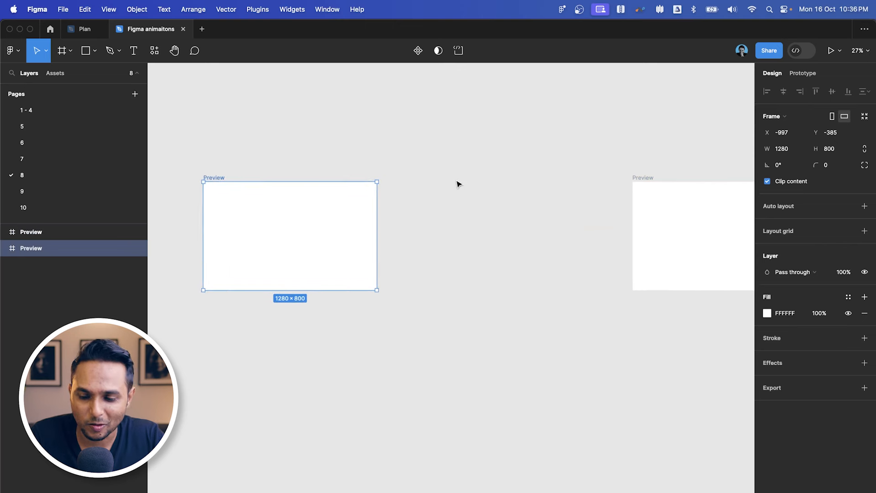
- Set the fill of the left Preview frame to dark grey 252525
left_click(555, 182)
scroll(351, 237, "up", 5)
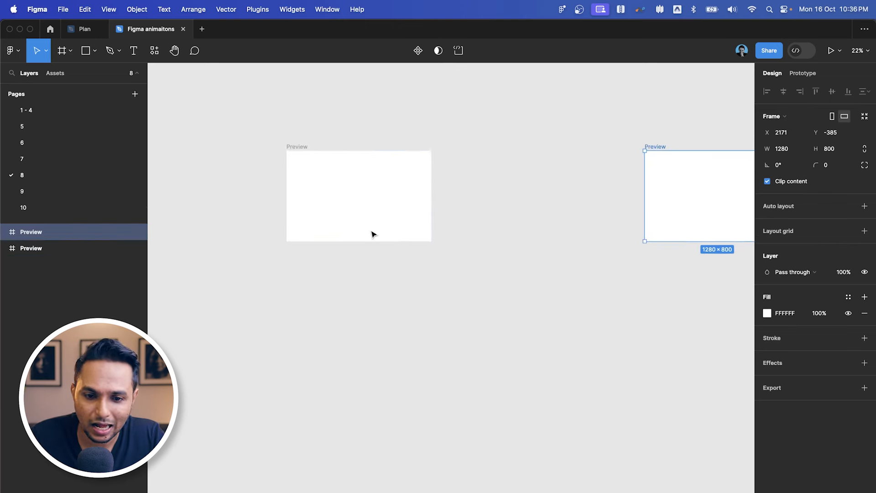
left_click(383, 178)
scroll(384, 178, "up", 1)
key("Escape")
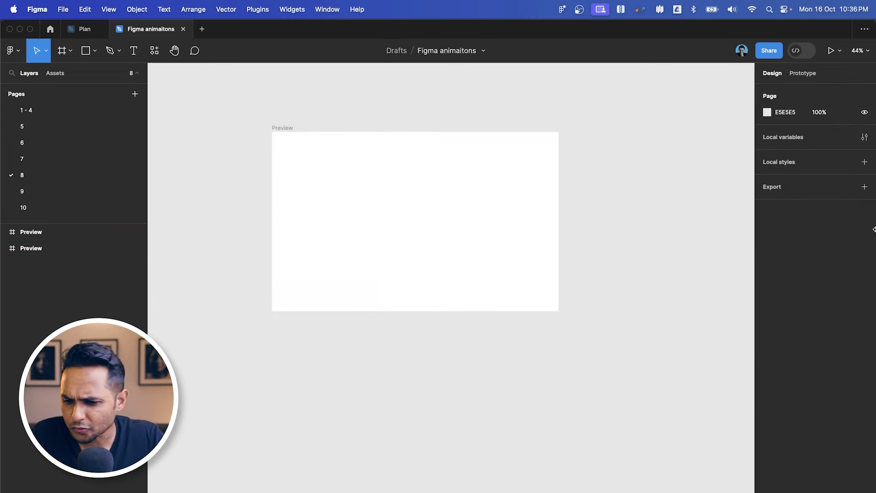
left_click(299, 132)
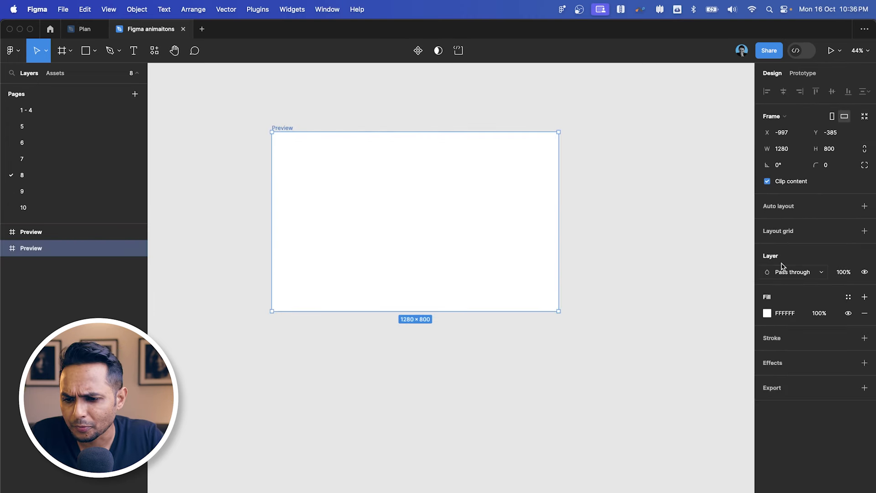
left_click(767, 313)
type("343434")
key("Return")
left_click_drag(606, 365, 602, 373)
left_click(547, 374)
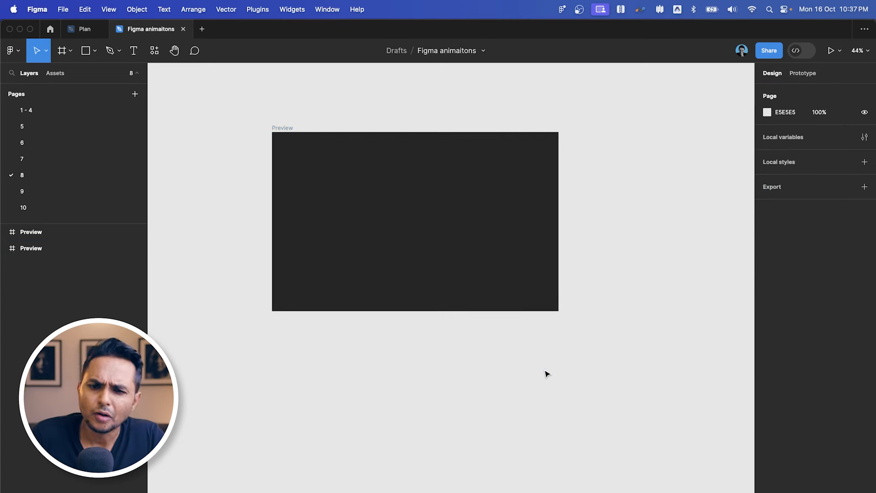
- Draw a circle about 524 × 524 px over the upper-left corner of the dark Preview frame
scroll(378, 348, "up", 3)
scroll(381, 349, "left", 2)
scroll(381, 348, "up", 1)
left_click(363, 107)
scroll(395, 95, "up", 1)
scroll(395, 94, "right", 1)
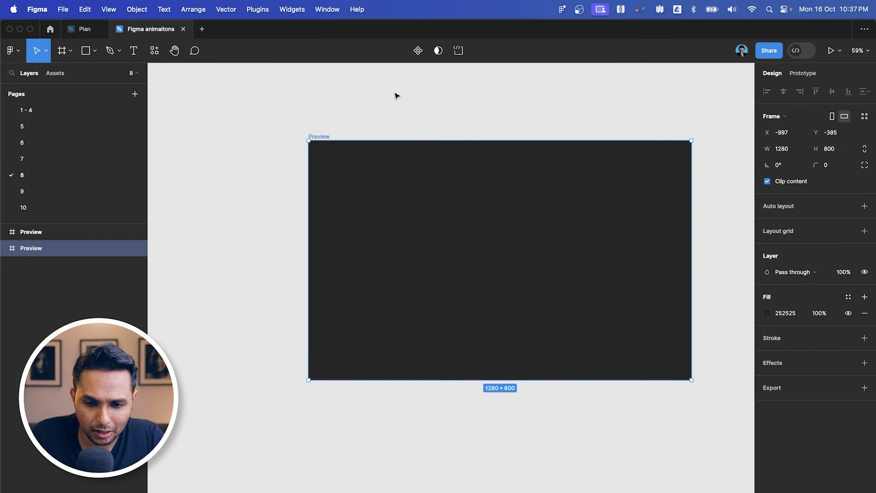
left_click(395, 95)
key("o")
mouse_move(371, 196)
left_mouse_down()
mouse_move(426, 253)
mouse_move(452, 261)
left_mouse_up()
left_click_drag(398, 218, 408, 220)
key("alt")
left_click_drag(462, 155, 460, 185)
left_click_drag(407, 198, 399, 199)
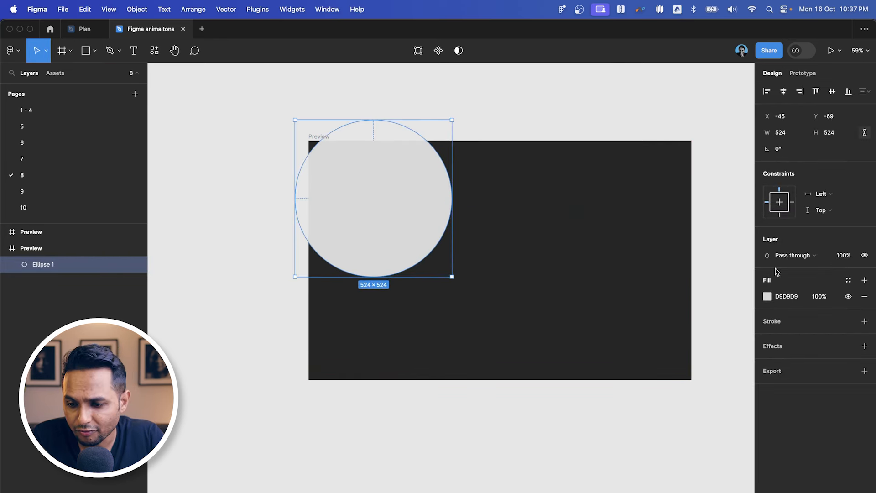
- Fill the circle with pink E8266B
left_click(767, 297)
left_click(740, 396)
left_click_drag(748, 291, 735, 276)
left_click(466, 258)
left_click(387, 235)
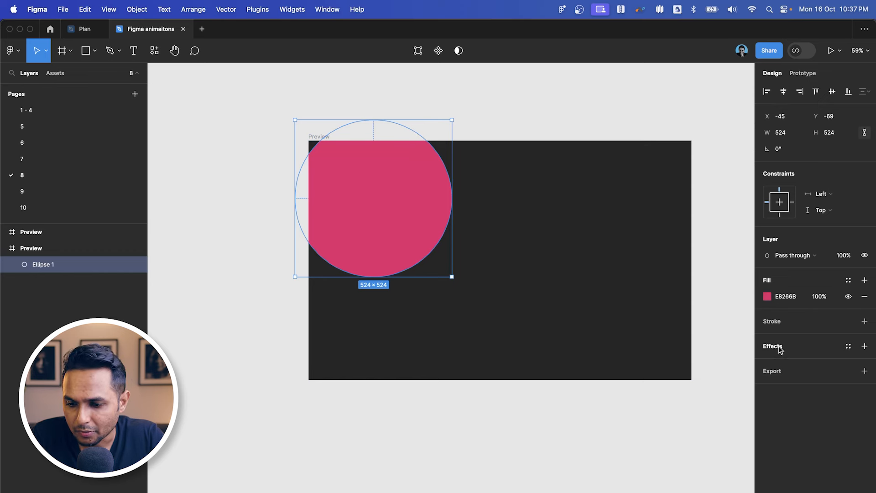
- Apply a Layer blur of 500 to the pink circle and nudge it slightly towards the frame's upper-left corner
left_click(780, 349)
left_click(796, 363)
left_click(814, 374)
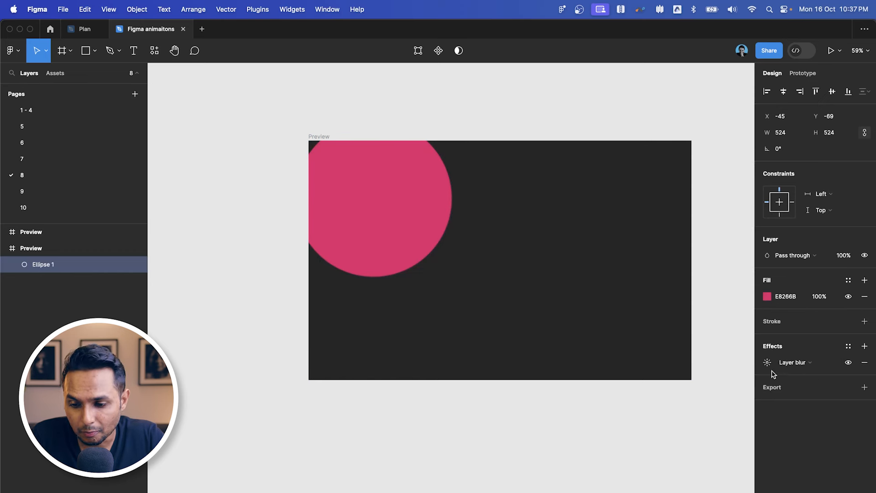
left_click(767, 362)
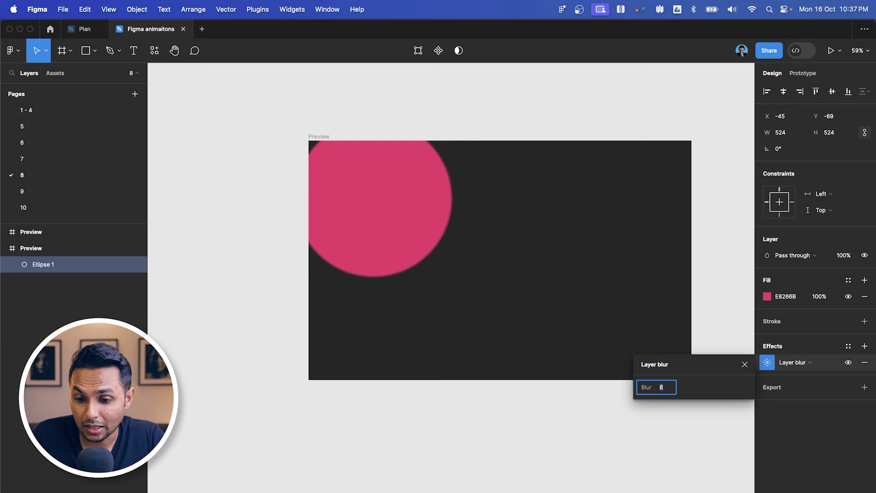
type("500")
key("Return")
left_click(516, 282)
left_click(435, 234)
left_click_drag(409, 228, 403, 218)
left_click(542, 138)
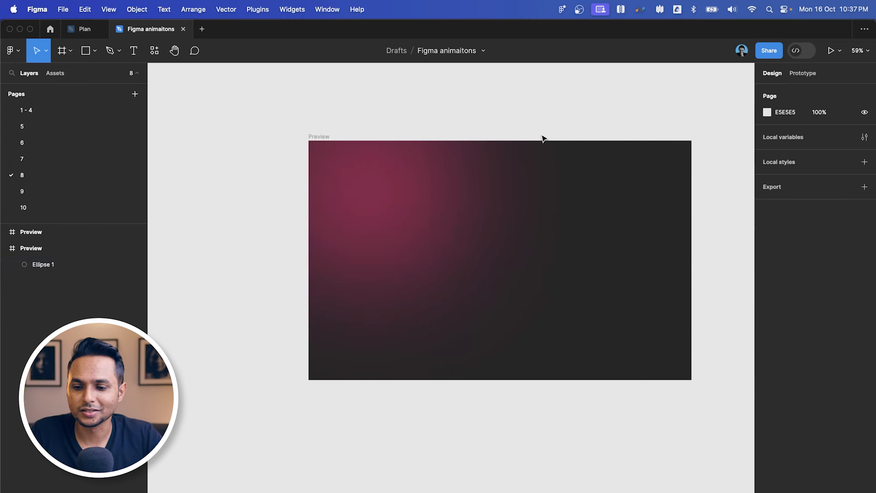
- Enlarge the blurred pink circle to about 543 × 543 px
left_click(392, 201)
mouse_move(444, 266)
left_mouse_down()
mouse_move(461, 280)
mouse_move(450, 271)
left_mouse_up()
left_click(506, 150)
- Duplicate the pink circle to its right and fill the copy with purple 6F26E8
left_click_drag(341, 225, 514, 208)
left_click(766, 296)
left_click_drag(721, 396, 723, 396)
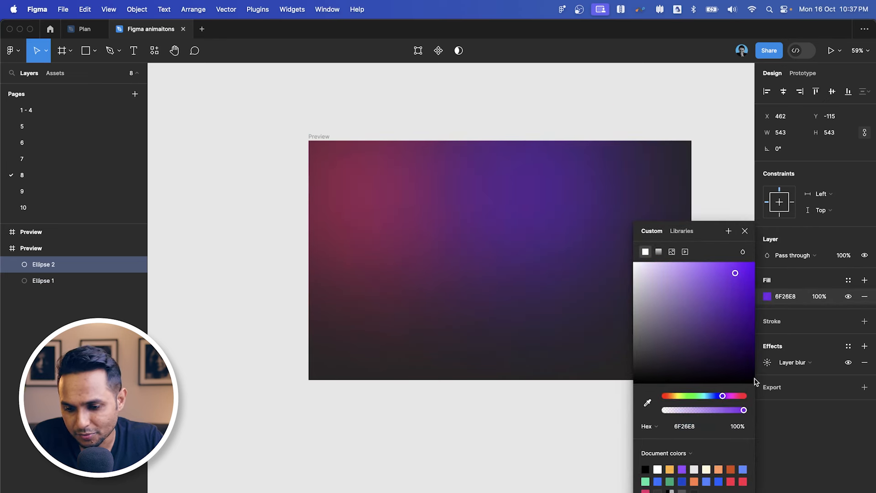
- Enlarge the blurred pink and purple circles so their glows cover more of the Preview frame
left_click(397, 250)
left_click_drag(448, 273, 497, 288)
left_click(561, 221)
left_click(493, 378)
left_click(502, 202)
scroll(539, 223, "down", 2)
scroll(539, 223, "right", 2)
left_click(674, 190)
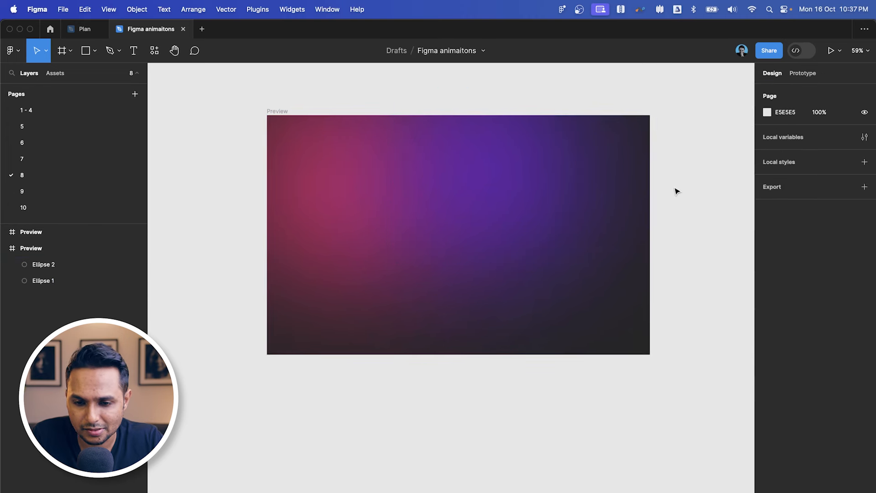
- Duplicate the purple circle into the frame's lower-right area and shift the original slightly to the right
left_click(477, 178)
left_click_drag(491, 182, 590, 299)
left_click(550, 174)
left_click_drag(550, 174, 566, 172)
- Fill the circle in the frame's lower-right area with blue 2C71B0
left_click(766, 296)
left_click(600, 333)
left_click(764, 297)
left_click_drag(708, 396, 711, 396)
left_click_drag(739, 306, 726, 302)
left_click(625, 192)
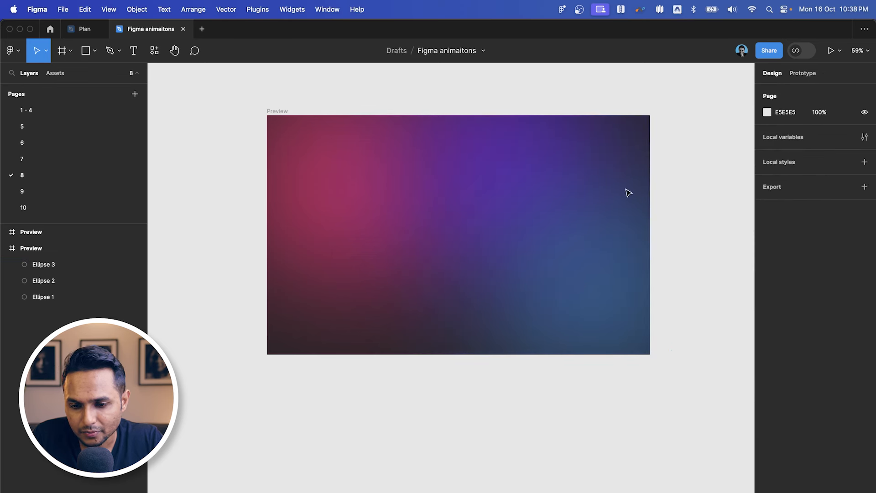
- Duplicate the blue circle leftward to about X 158, Y 360 and fill the copy with green 2EA379
left_click(593, 294)
left_click_drag(583, 301, 403, 326)
left_click(766, 296)
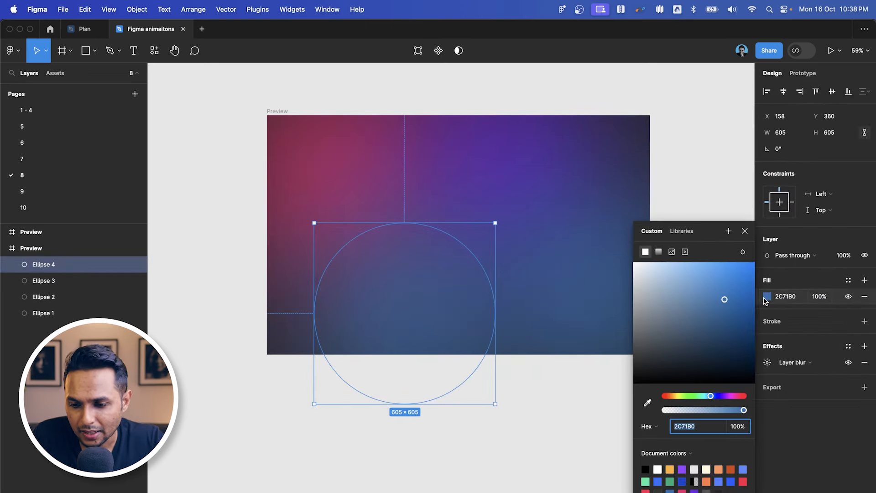
mouse_move(692, 396)
left_mouse_down()
mouse_move(703, 395)
mouse_move(684, 395)
mouse_move(707, 396)
mouse_move(699, 398)
left_mouse_up()
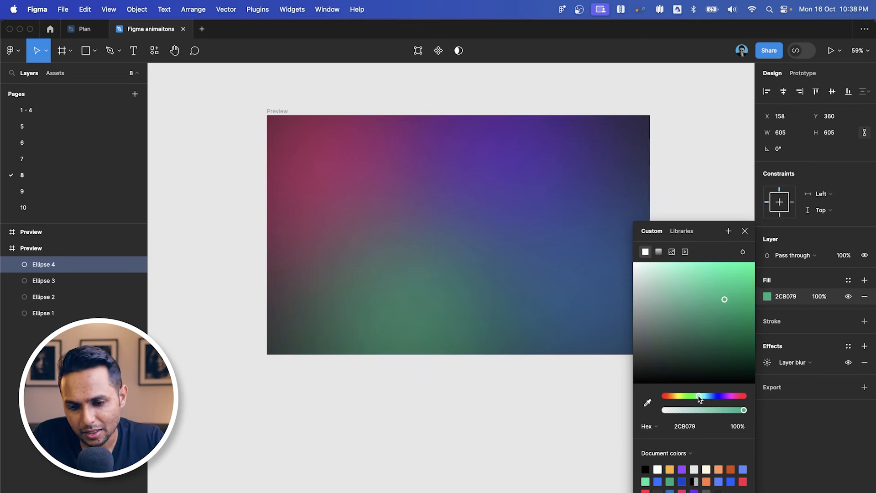
left_click_drag(718, 311, 720, 309)
key("Escape")
key("Escape")
- Duplicate the green circle straight upward and enlarge the copy to about 869 × 869 px
scroll(475, 271, "down", 4)
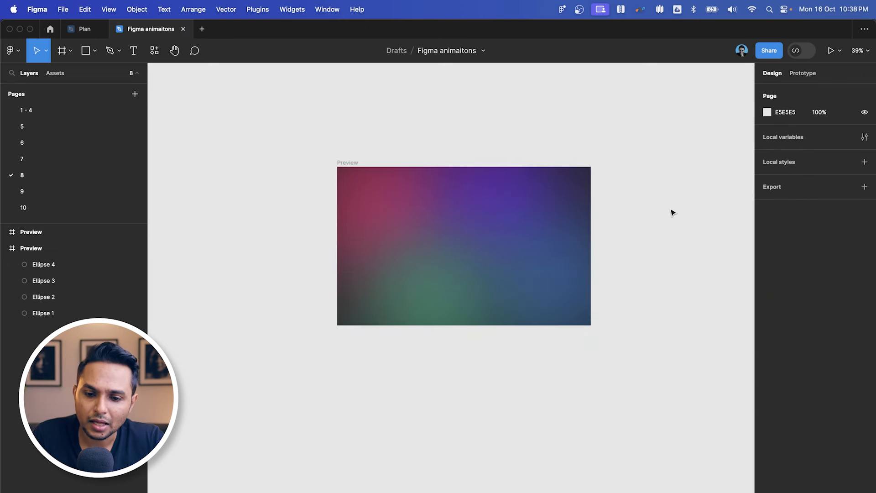
scroll(672, 211, "up", 2)
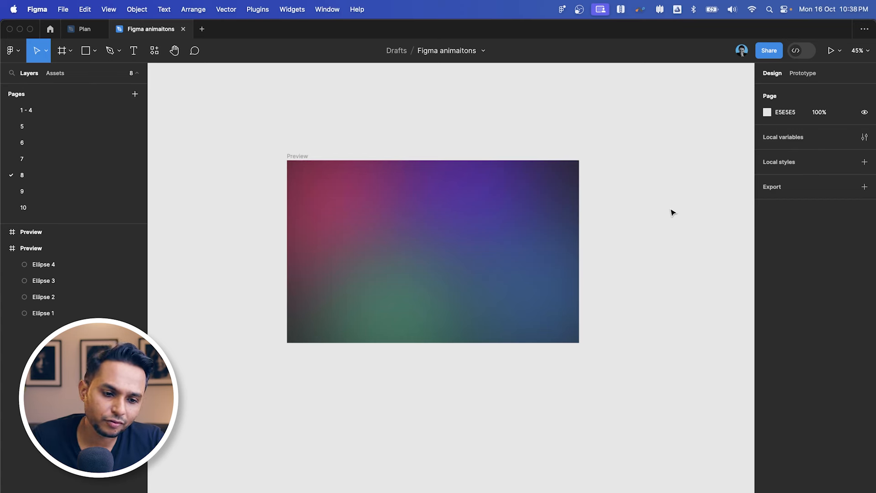
left_click(326, 319)
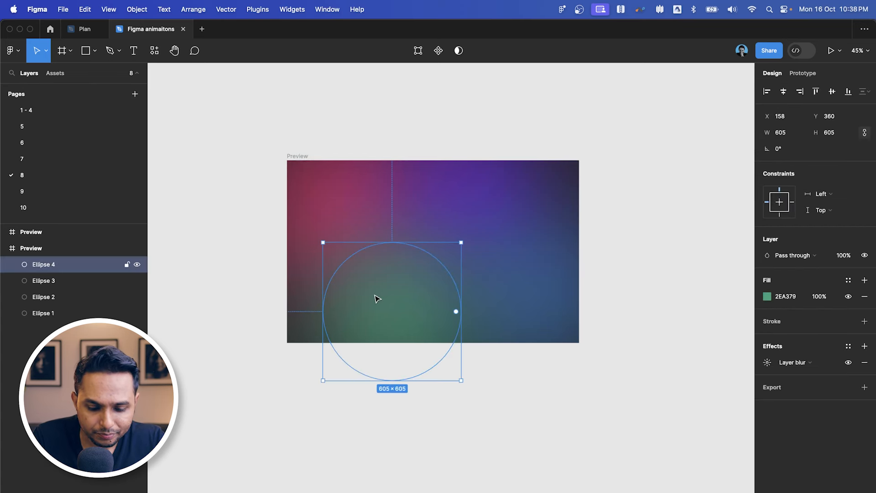
left_click_drag(413, 313, 411, 245, "alt")
left_click_drag(458, 228, 491, 223, "alt")
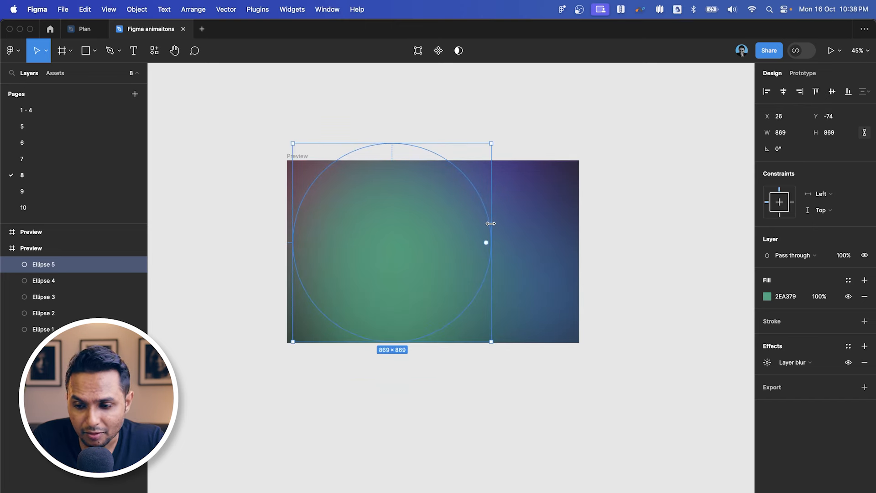
- Fill the large circle with white FFFFFF and set its layer opacity to 20%
left_click(766, 296)
left_click_drag(717, 326, 590, 199)
key("Escape")
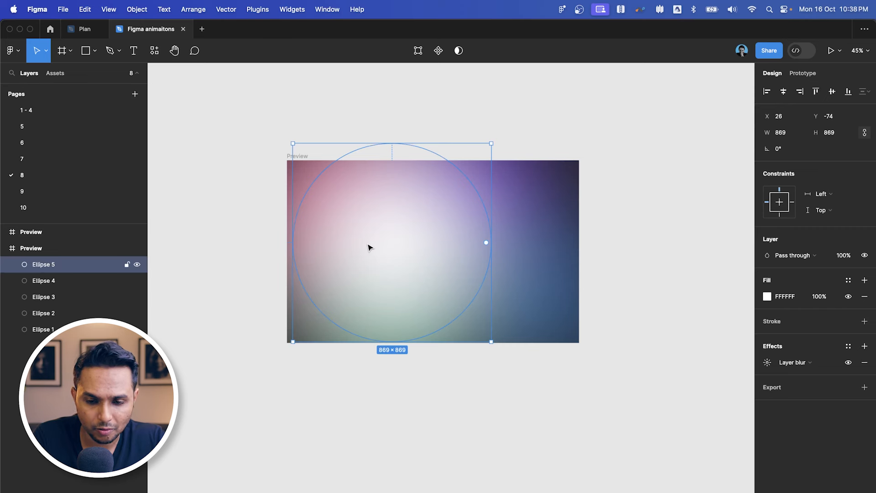
key("4")
key("2")
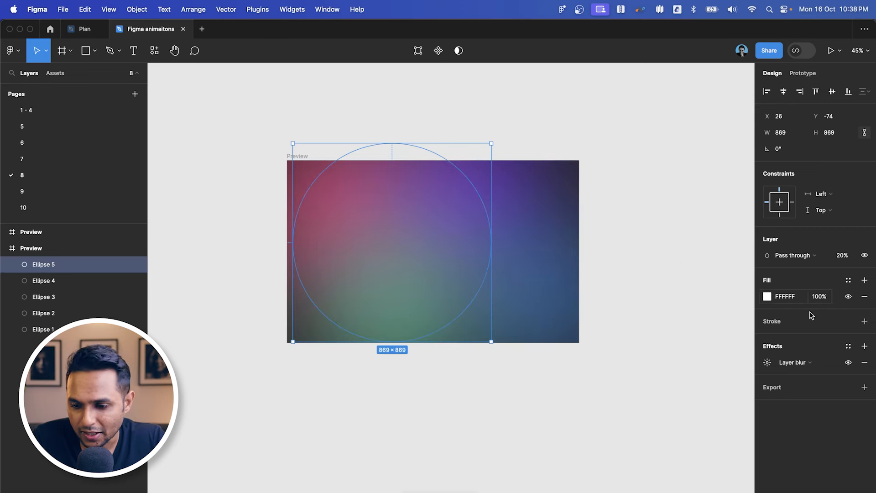
- Set Ellipse 5's layer blur to 400, then shrink it to about 599 × 599 in the Preview frame's upper-left area
left_click(766, 362)
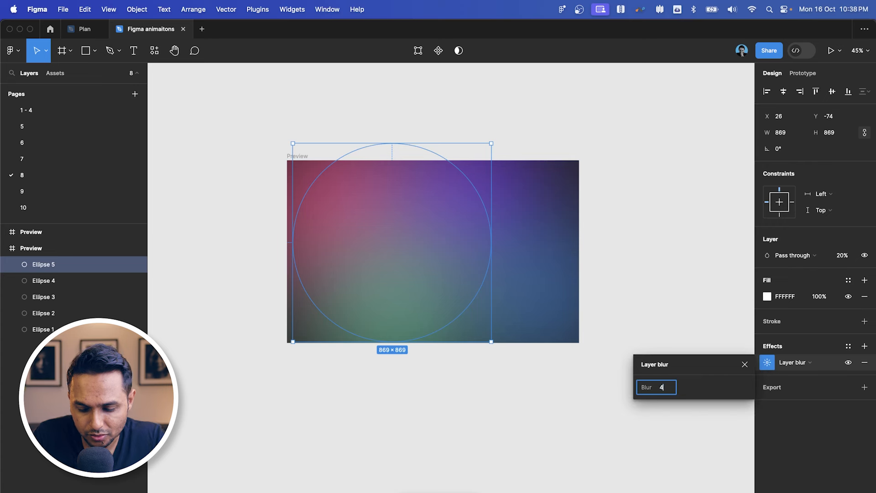
left_click_drag(400, 272, 370, 250)
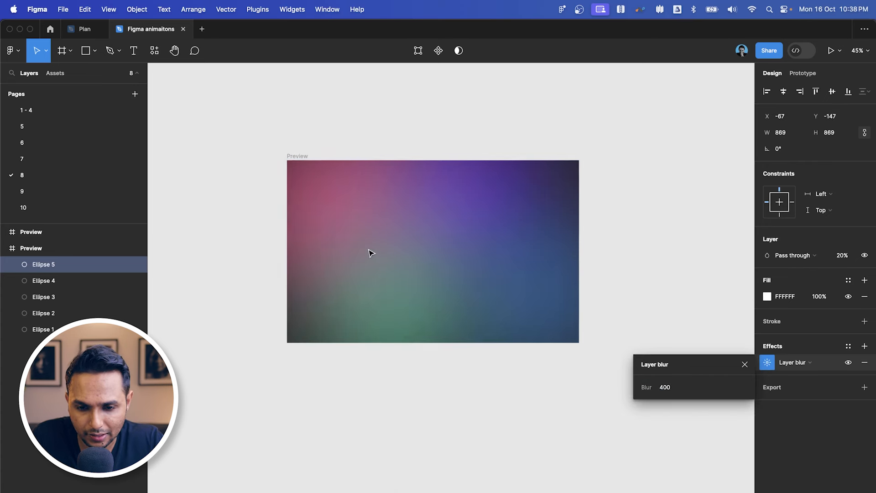
left_click_drag(462, 202, 426, 215)
left_click_drag(370, 268, 364, 250)
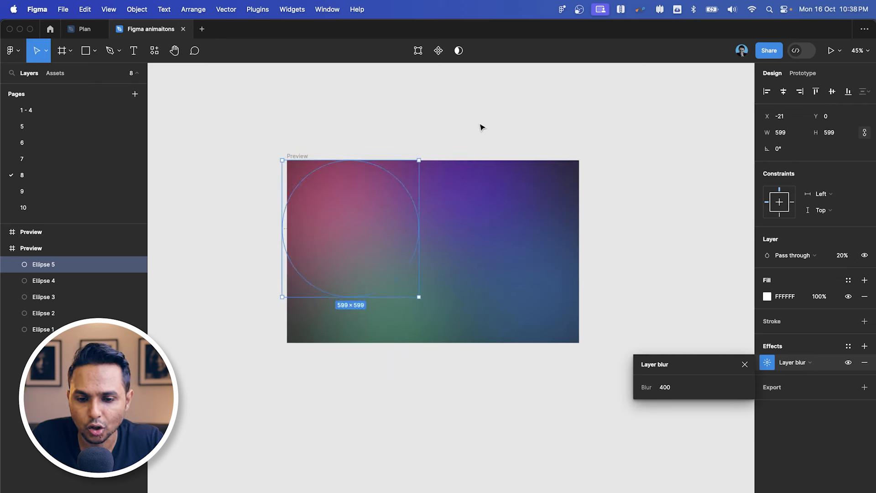
left_click(481, 125)
- Rename the gradient Preview frame as State 1
scroll(481, 125, "down", 2)
left_click(350, 152)
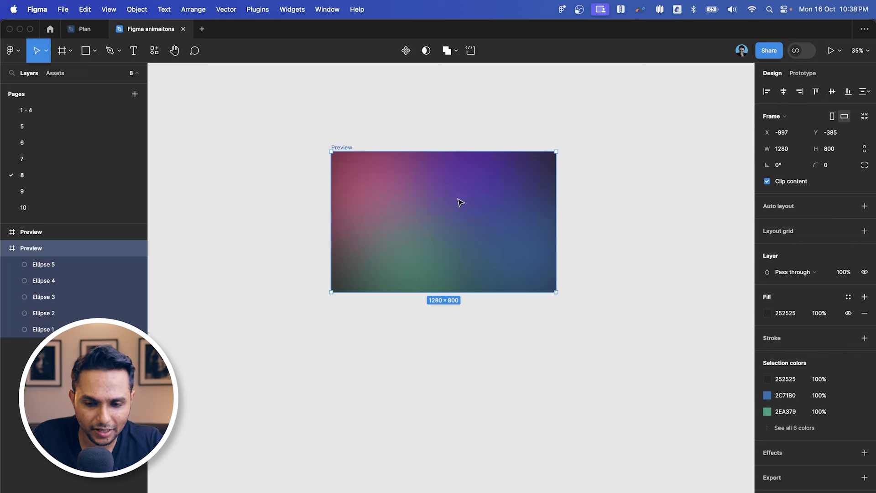
double_click(33, 246)
type("Stat")
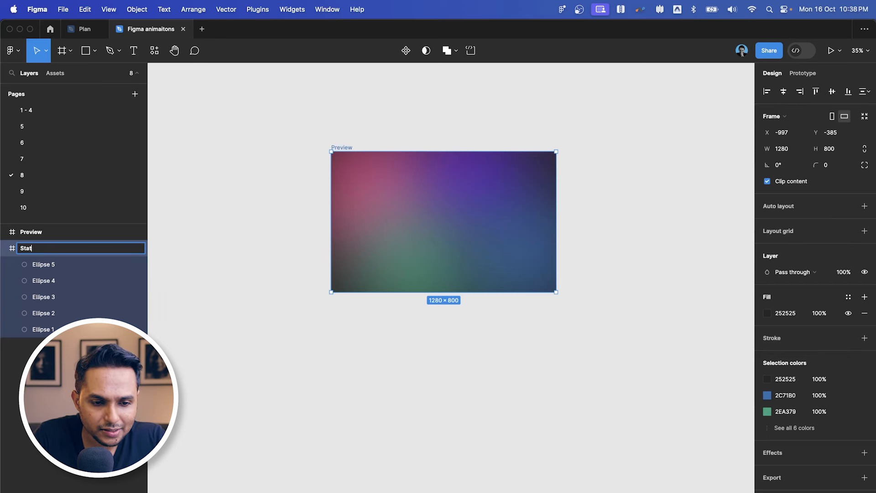
left_click(584, 140)
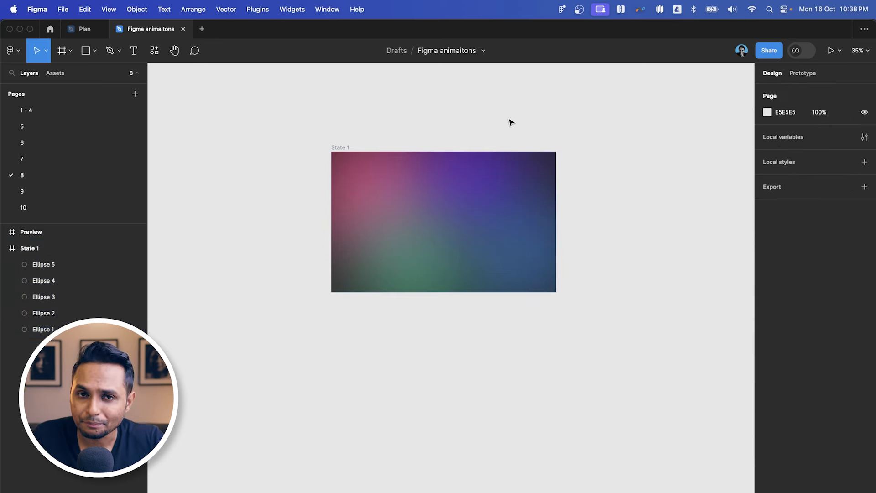
- Duplicate the State 1 frame with its ellipses directly below the original
scroll(511, 122, "down", 2)
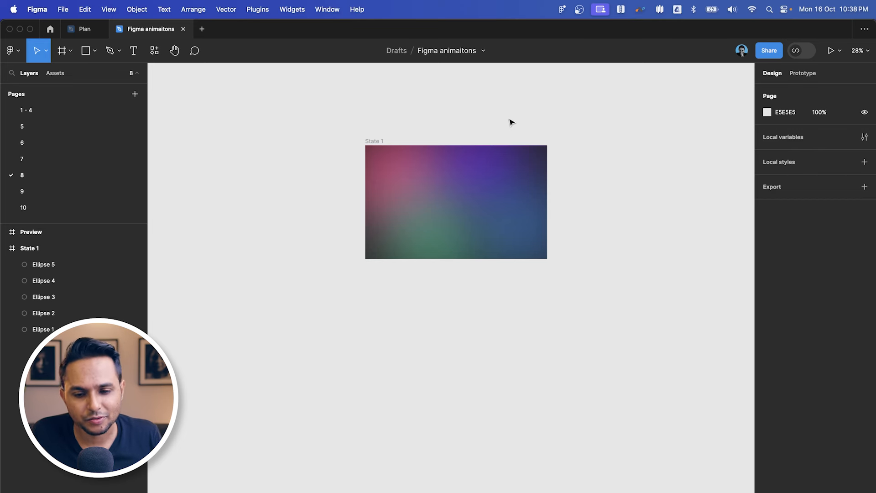
scroll(466, 119, "down", 3)
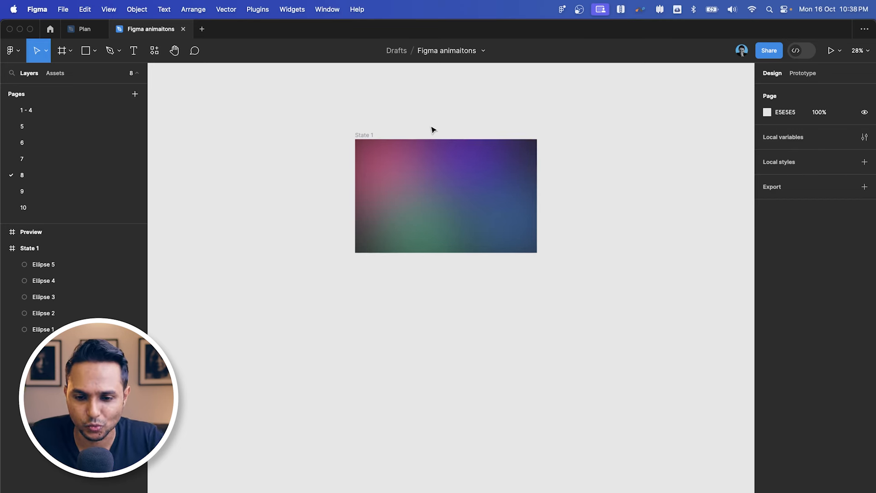
left_click(362, 122)
left_click_drag(356, 122, 366, 244)
- In State 2, move the green ellipse to the left side and the blue ellipse to the bottom centre
scroll(365, 245, "up", 5)
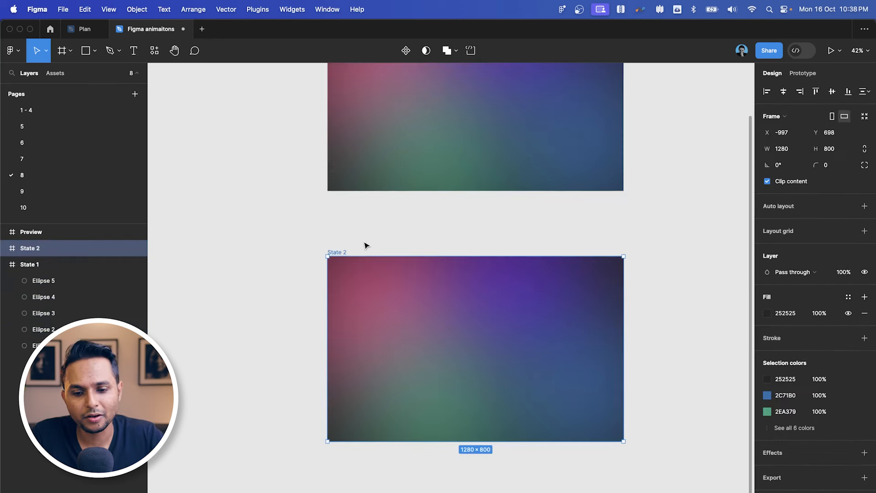
left_click(413, 359)
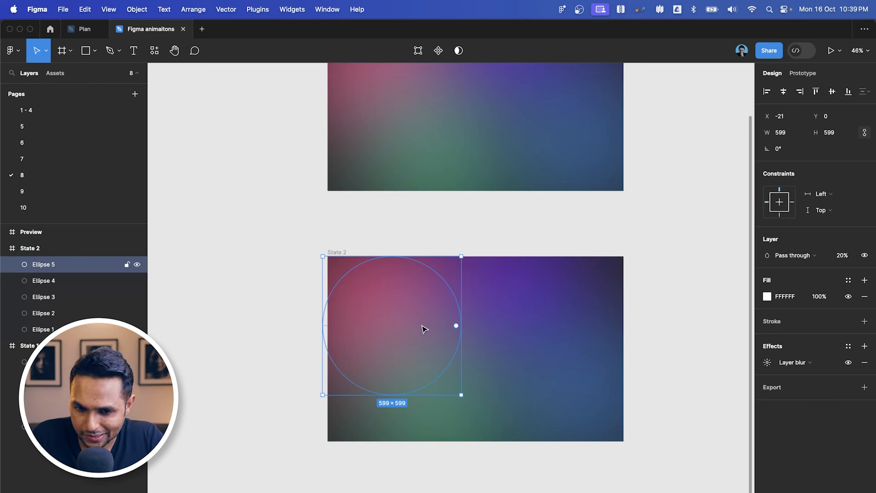
left_click(488, 285)
left_click(611, 372)
left_click_drag(438, 398, 418, 371)
left_click_drag(593, 392, 517, 407)
- Move State 2's purple ellipse to the right edge, at about X 703, Y 82
left_click_drag(576, 338, 572, 310)
left_click(610, 305)
left_click(576, 299)
left_click_drag(588, 343, 573, 328)
- In State 2, move the pink ellipse to the top centre at about X 311, Y -120, and the white ellipse right of centre
left_click(403, 270)
left_click_drag(447, 267, 538, 263)
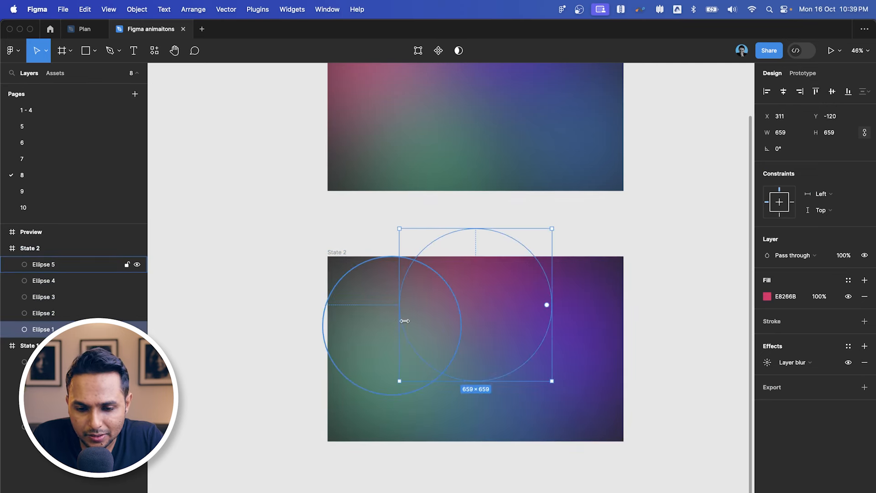
left_click(392, 318)
left_click_drag(393, 332, 524, 314)
scroll(524, 314, "down", 2)
- Duplicate the State 2 frame with its ellipses directly below the original
left_click(423, 251)
scroll(422, 250, "down", 3)
left_click(339, 246)
left_click(338, 247)
scroll(405, 202, "down", 2)
scroll(404, 202, "left", 2)
left_click_drag(382, 210, 406, 307)
- In State 3, move the green ellipse to the upper-left at about X 0, Y -45, and the blue one to the lower-left at about X 9, Y 384
scroll(432, 335, "down", 3)
scroll(433, 335, "up", 3)
left_click(434, 315)
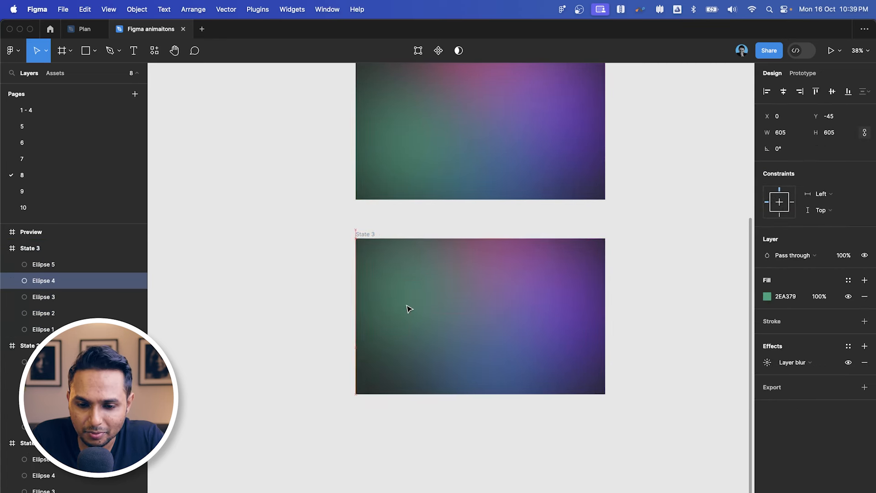
left_click(516, 274)
left_click(578, 351)
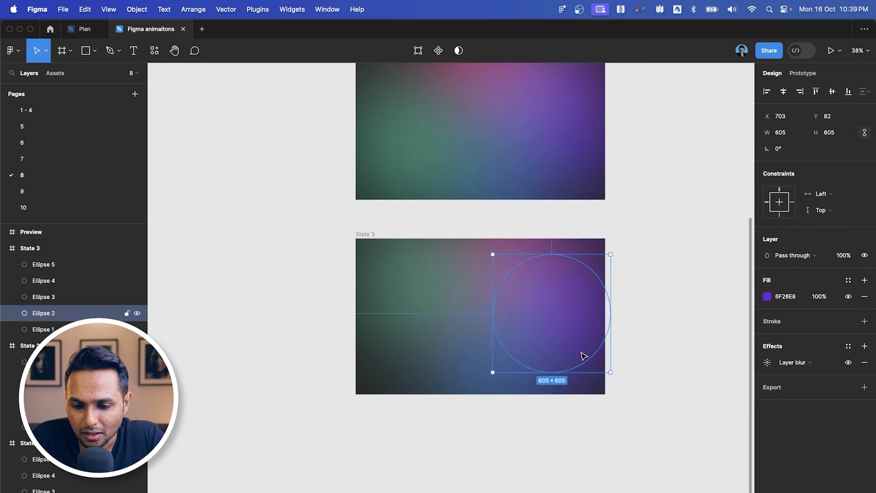
left_click(454, 378)
left_click_drag(489, 367, 441, 373)
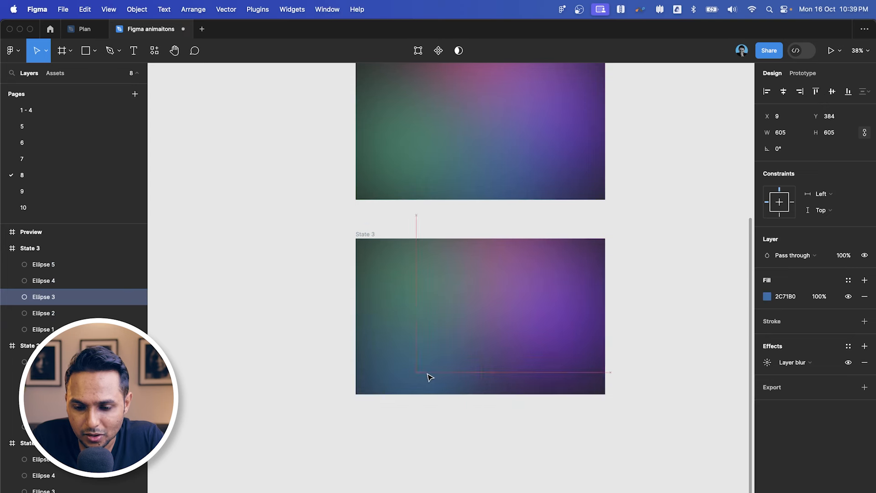
- In State 3, move the purple ellipse to about X 548, Y 358, and the pink ellipse to about X 640, Y -144
left_click(592, 367)
left_click(568, 369)
left_click_drag(573, 340, 543, 392)
left_click(552, 270)
left_click_drag(559, 268, 571, 245)
- In State 3, move the white ellipse to about X 341, Y 297, and shift the pink ellipse farther into the upper-right corner
left_click(458, 339)
left_click_drag(500, 335, 475, 371)
scroll(474, 371, "down", 3)
left_click(592, 327)
left_click(553, 308)
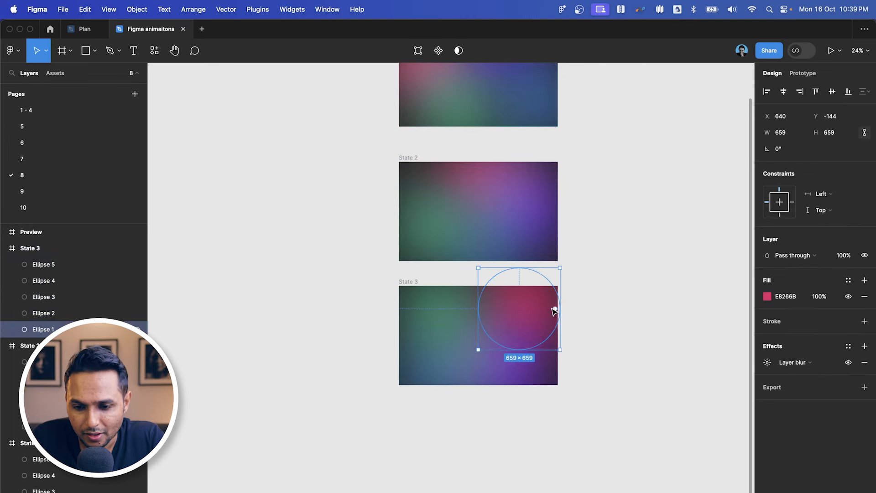
scroll(543, 304, "up", 2)
mouse_move(580, 257)
left_mouse_down()
mouse_move(586, 254)
mouse_move(578, 261)
left_mouse_up()
scroll(567, 279, "down", 2)
left_click(591, 280)
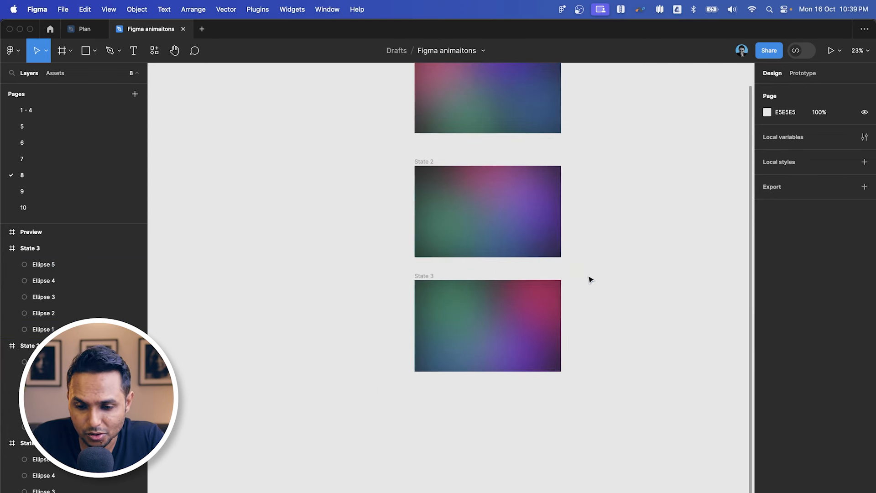
- Duplicate the State 3 frame with its ellipses directly below the original
scroll(593, 279, "up", 2)
scroll(593, 279, "right", 2)
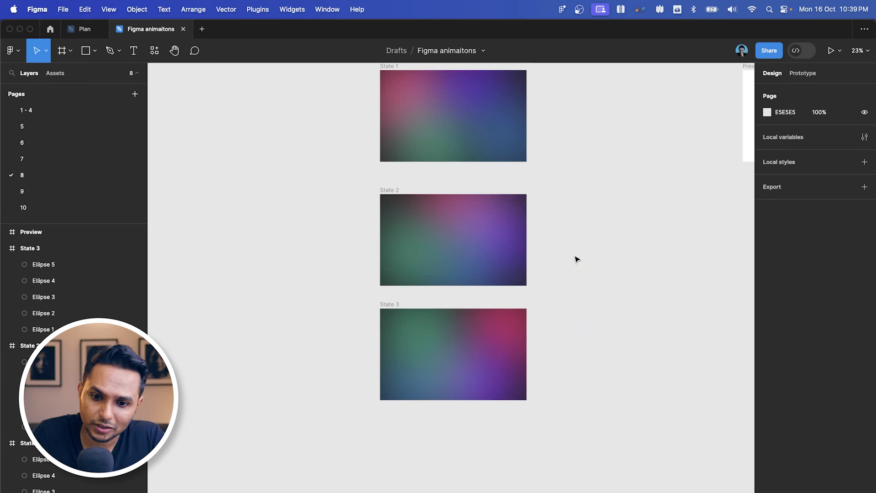
scroll(425, 274, "down", 2)
scroll(425, 274, "left", 1)
left_click(420, 252)
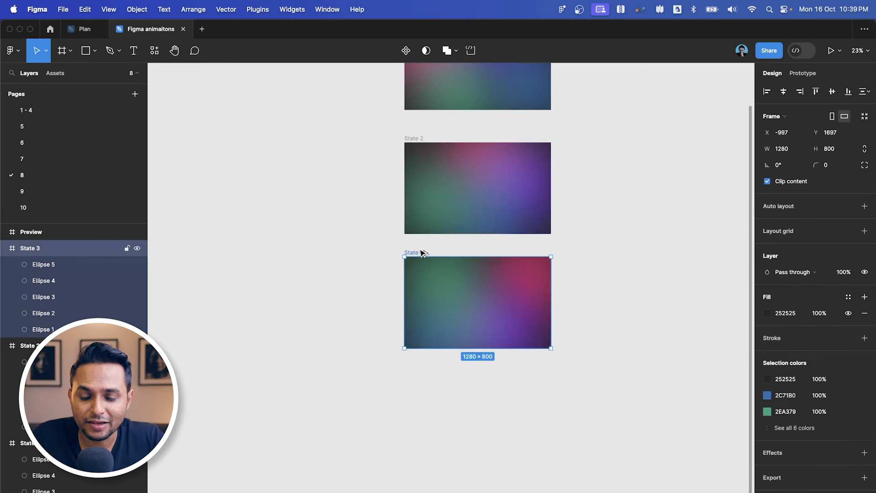
scroll(421, 252, "down", 2)
left_click_drag(420, 251, 421, 341)
- Move State 4's pink ellipse to the bottom centre, at about X 396, Y 239
scroll(421, 341, "up", 3)
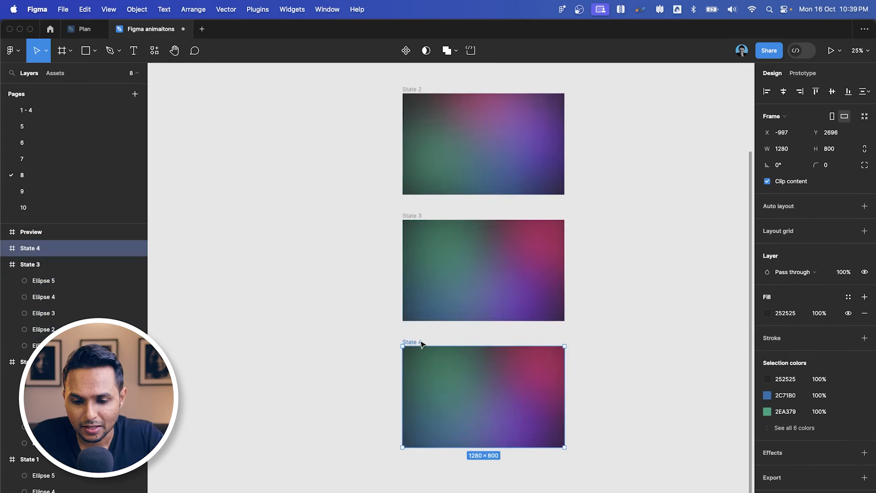
scroll(491, 410, "down", 3)
scroll(499, 431, "up", 2)
left_click(493, 411)
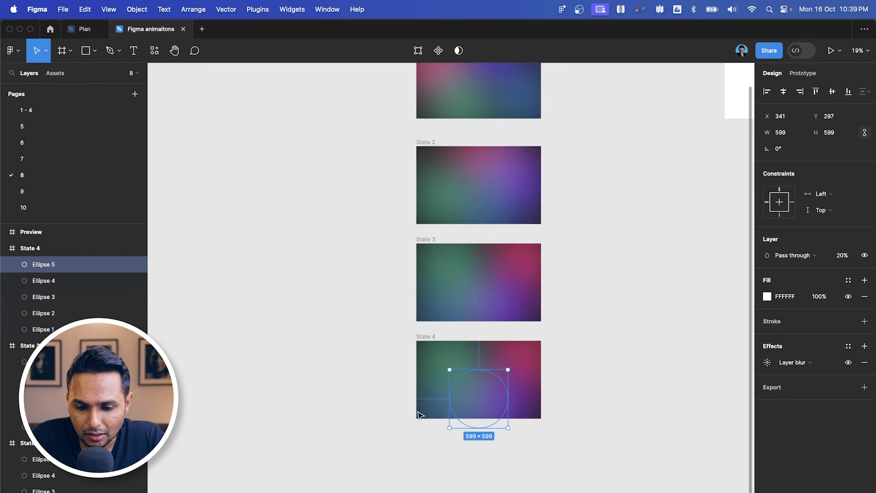
left_click(505, 359)
left_click_drag(525, 359, 490, 408)
- In State 4, move the green ellipse to the upper-right corner and the white ellipse toward the upper-left
left_click(451, 351)
left_click_drag(450, 347, 518, 345)
left_click(536, 406)
left_click(496, 410)
left_click_drag(503, 401, 461, 364)
- Move State 4's blue ellipse to the upper-left corner, at about X -57, Y -142
left_click(446, 411)
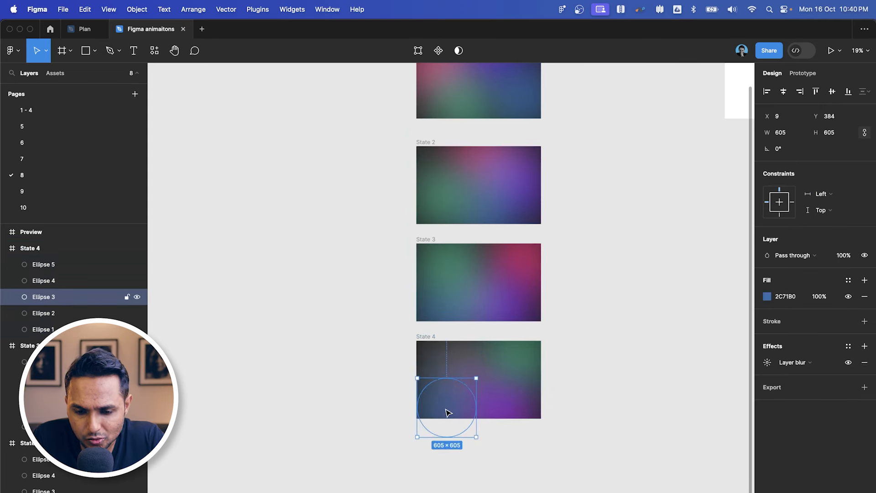
scroll(444, 408, "up", 2)
left_click_drag(442, 413, 436, 351)
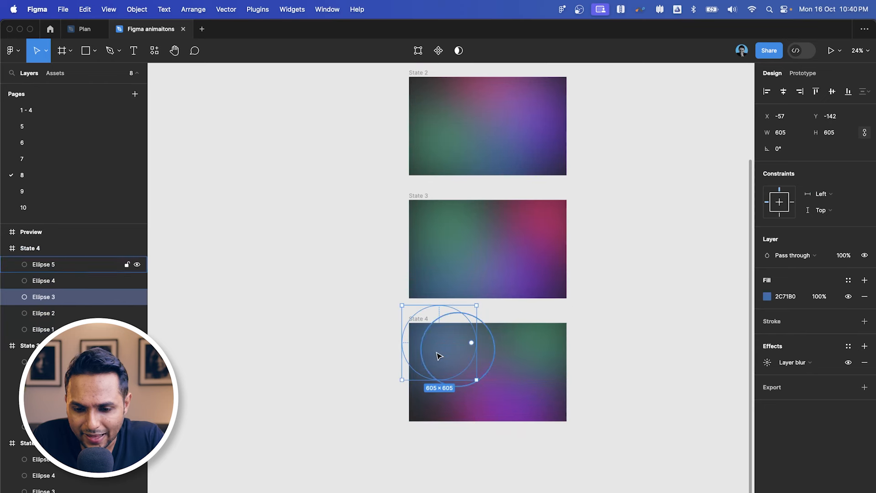
- In State 4, move the purple ellipse to the lower-left at about X -57, Y 299, and nudge the green ellipse slightly down
left_click(549, 405)
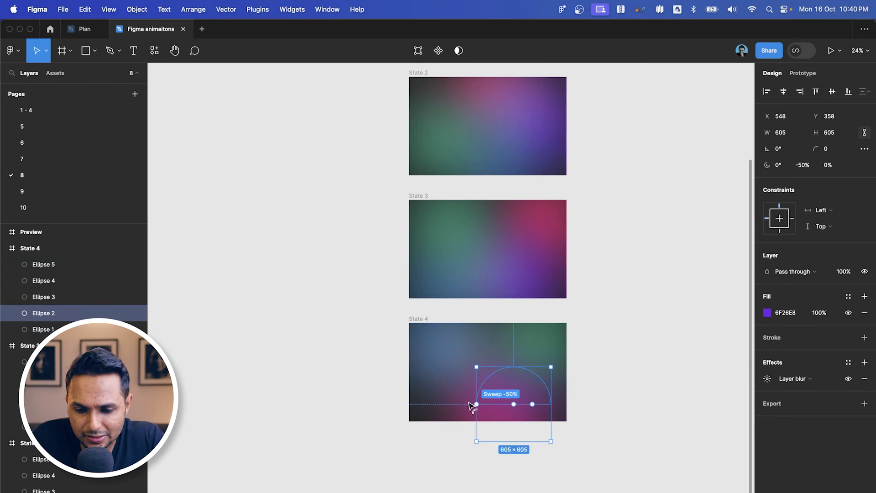
left_click_drag(544, 400, 508, 380)
left_click(438, 399)
left_click_drag(431, 404, 436, 401)
left_click_drag(535, 349, 533, 355)
left_click(370, 272)
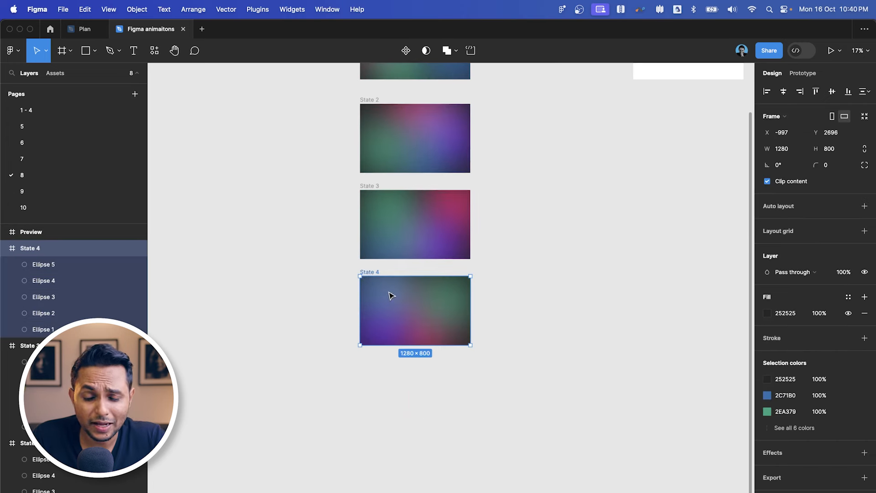
left_click_drag(365, 270, 366, 361)
left_click(426, 270)
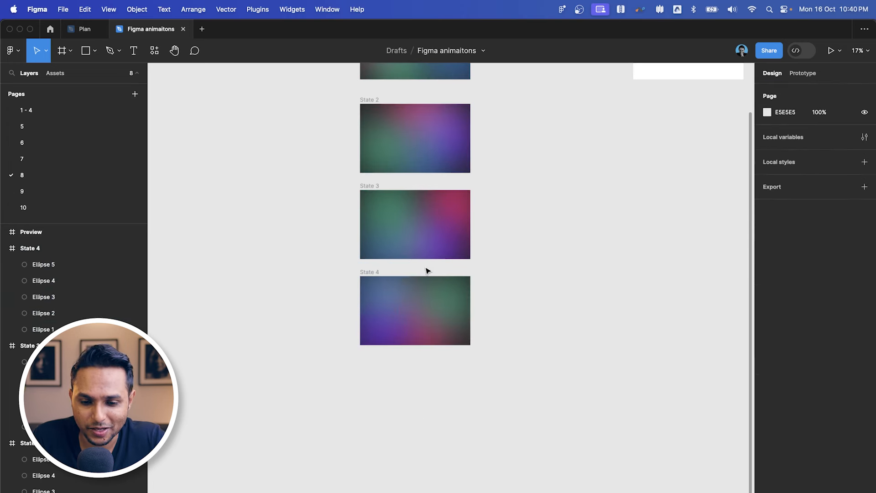
- Duplicate the State 4 frame with its ellipses directly below the original
left_click(367, 273)
left_click_drag(367, 273, 375, 366)
scroll(369, 370, "down", 3)
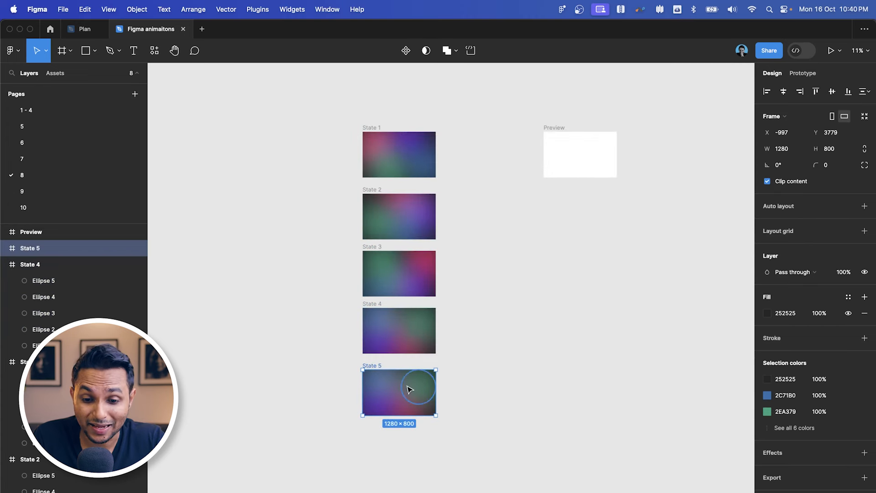
- Move State 5's pink ellipse to the lower-left corner, at about X -171, Y 269
scroll(409, 389, "up", 2)
scroll(415, 422, "down", 2)
double_click(413, 417)
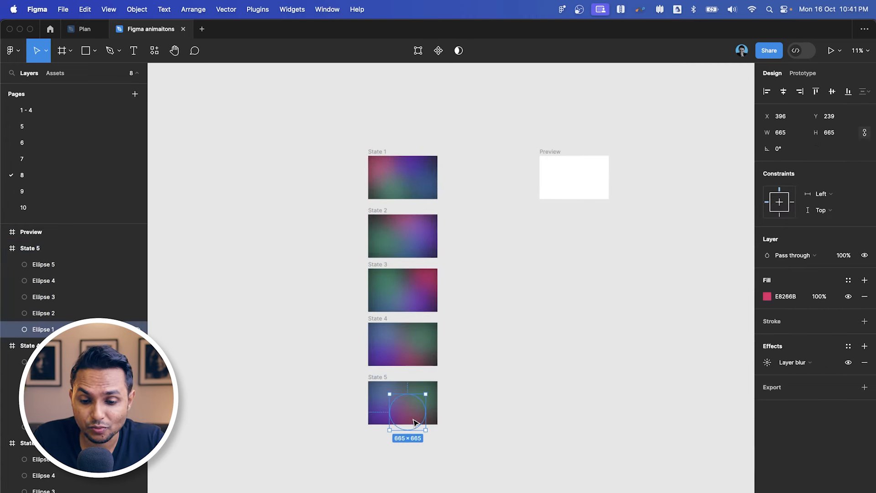
scroll(490, 425, "down", 1)
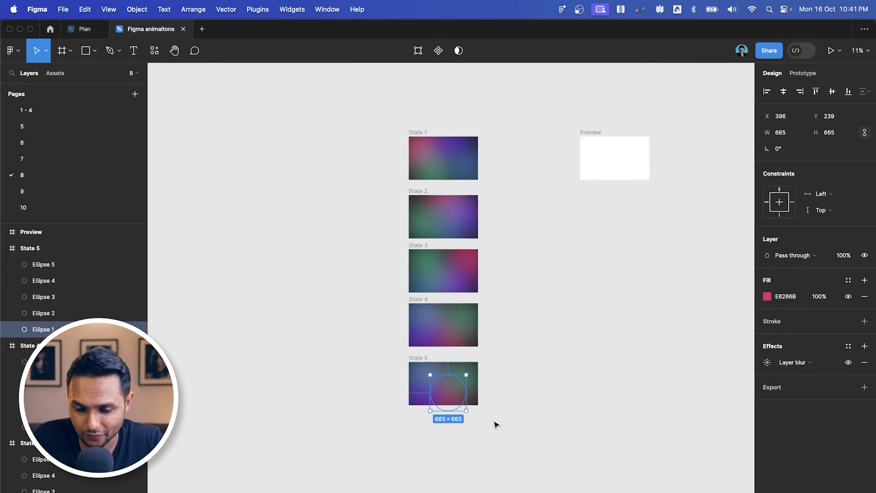
scroll(494, 422, "up", 5)
left_click_drag(416, 361, 329, 364)
- Move State 5's purple ellipse up the left side to about X -57, Y -21
scroll(328, 363, "down", 3)
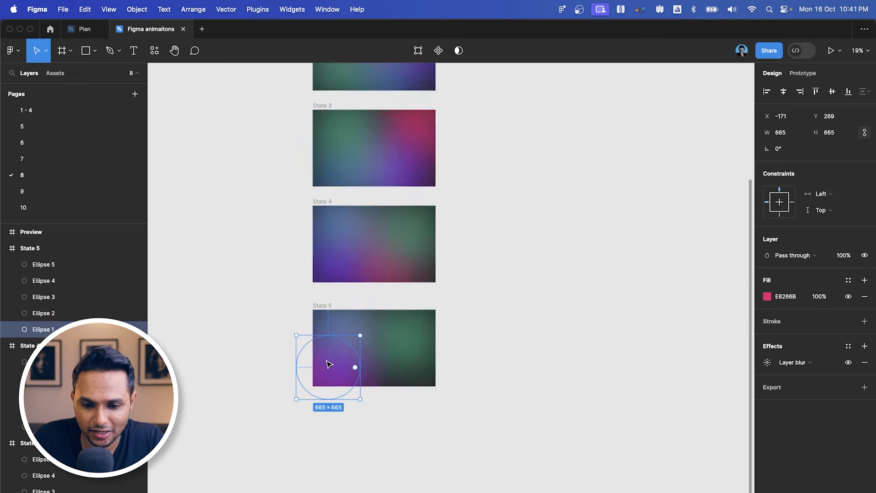
scroll(329, 364, "up", 5)
scroll(329, 363, "left", 2)
scroll(328, 364, "down", 4)
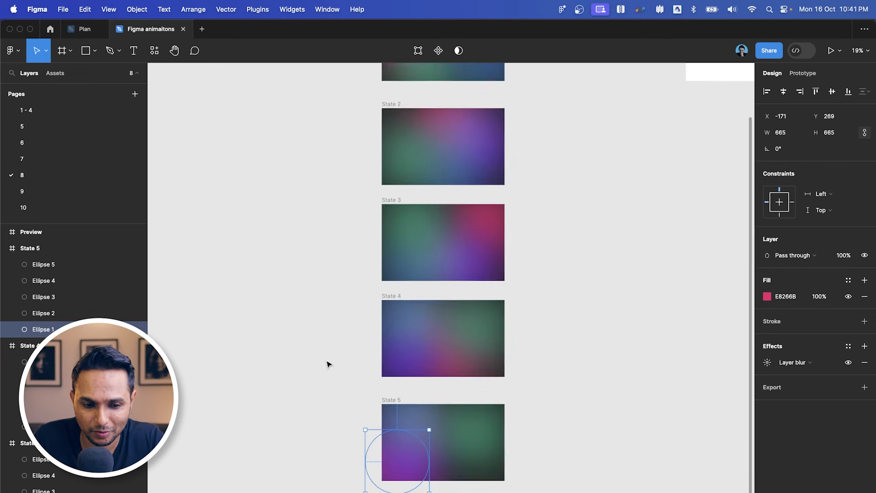
scroll(327, 363, "down", 2)
scroll(326, 364, "right", 1)
left_click(49, 311)
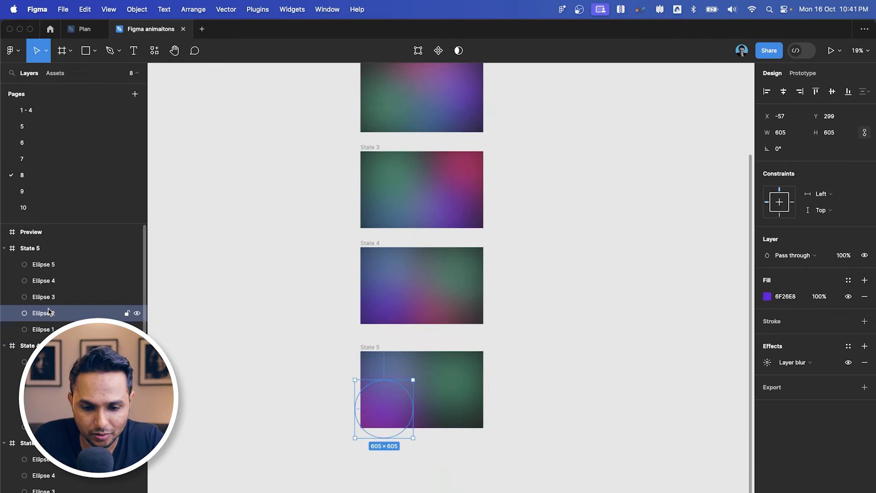
scroll(48, 311, "up", 3)
left_click_drag(380, 386, 381, 352)
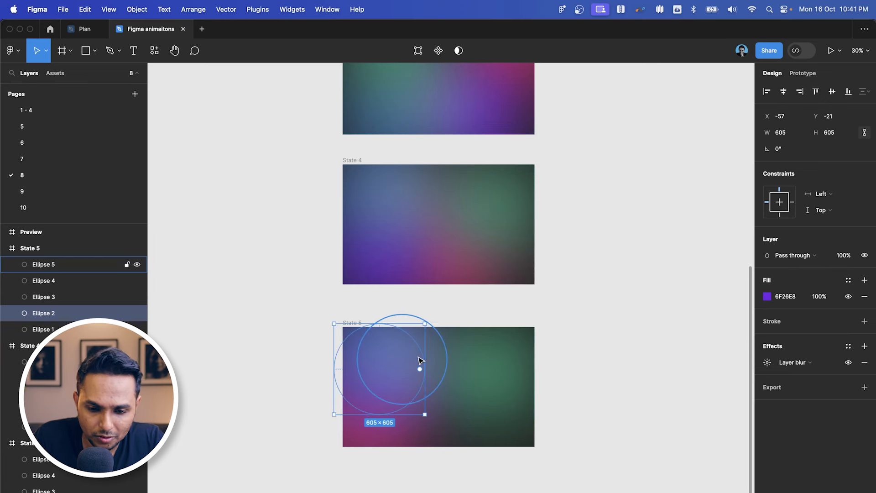
- In State 5, move the blue ellipse to the upper-right at about X 823, Y -142, and the green ellipse to the lower-right
left_click(43, 297)
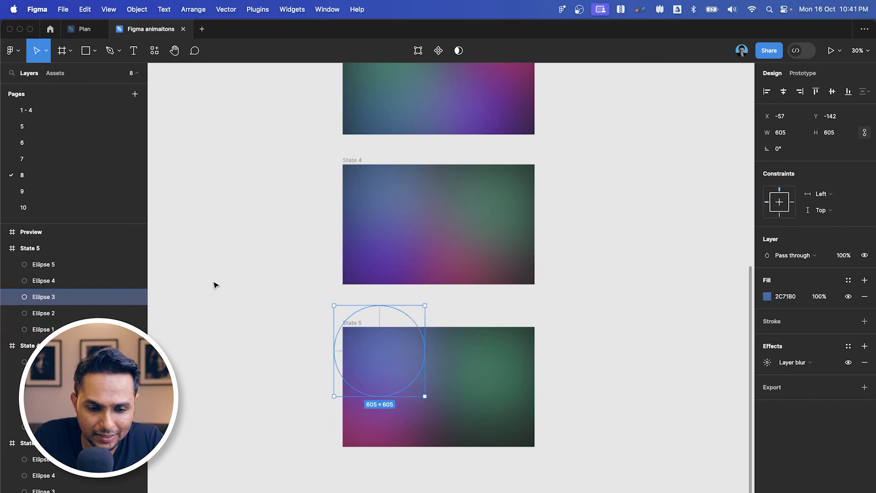
left_click_drag(388, 351, 500, 313)
left_click(491, 425)
left_click(488, 402)
left_click_drag(489, 403, 500, 432)
- Move State 5's white ellipse toward the centre of the frame and clear the selection
scroll(462, 445, "down", 2)
left_click(478, 365)
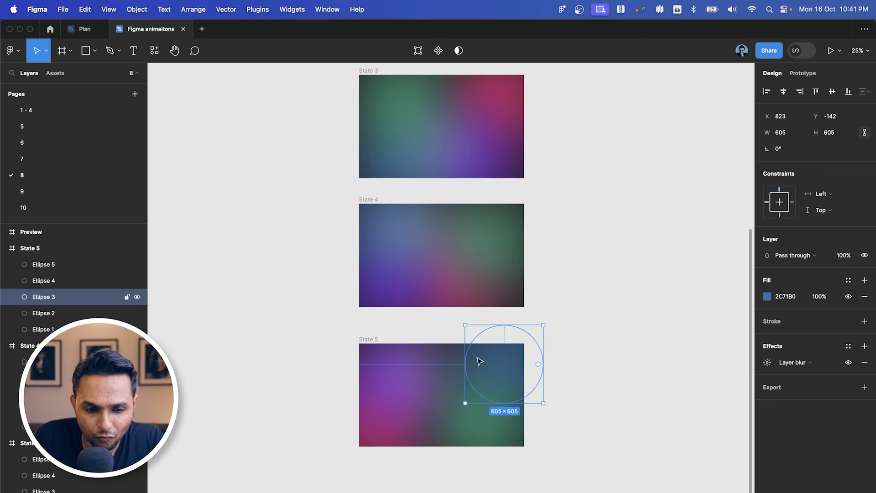
left_click(55, 265)
left_click_drag(415, 369, 442, 389)
left_click(553, 349)
scroll(553, 349, "down", 3)
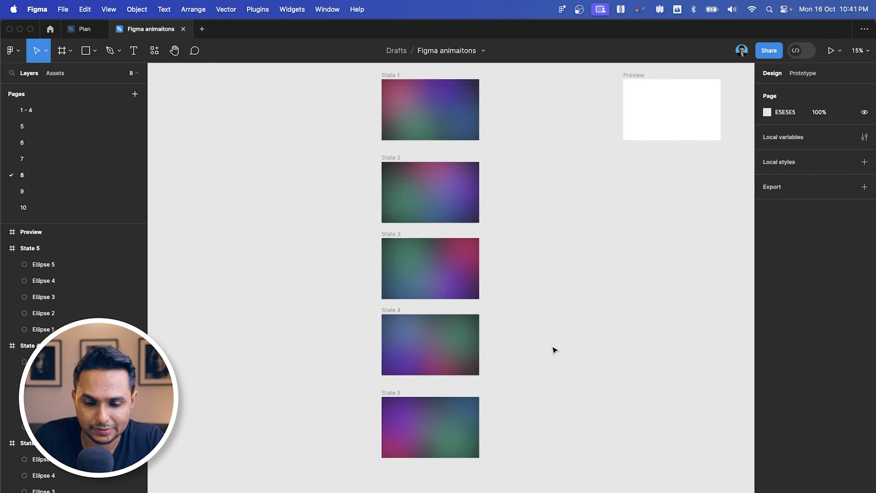
- Select all five state frames and move them together left, to about X -1572, away from the Preview frame
scroll(552, 349, "down", 2)
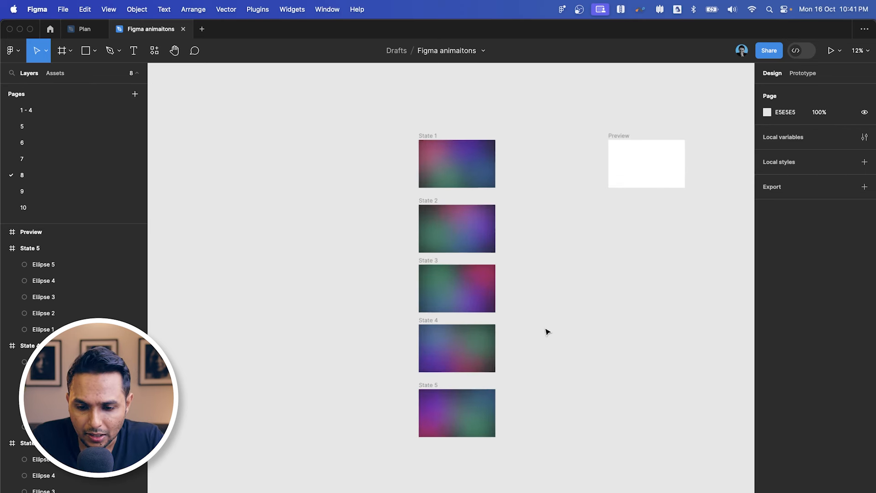
right_click(564, 342)
left_click(547, 289)
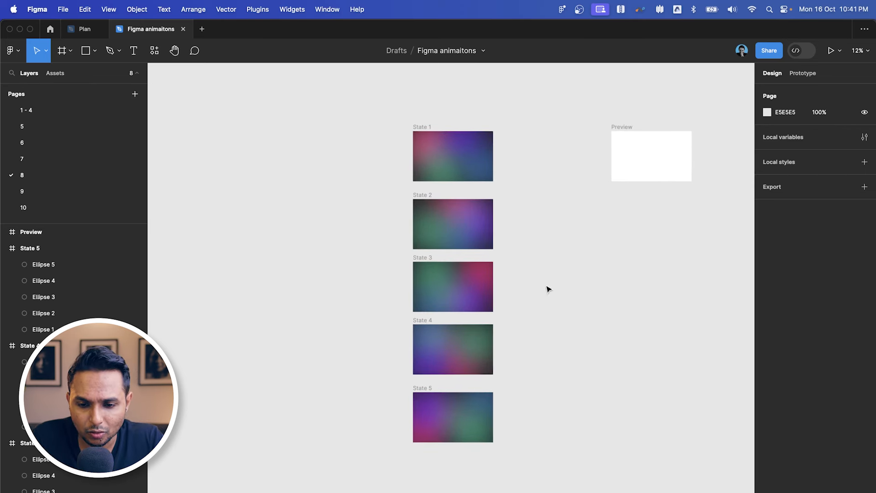
left_click_drag(543, 87, 349, 438)
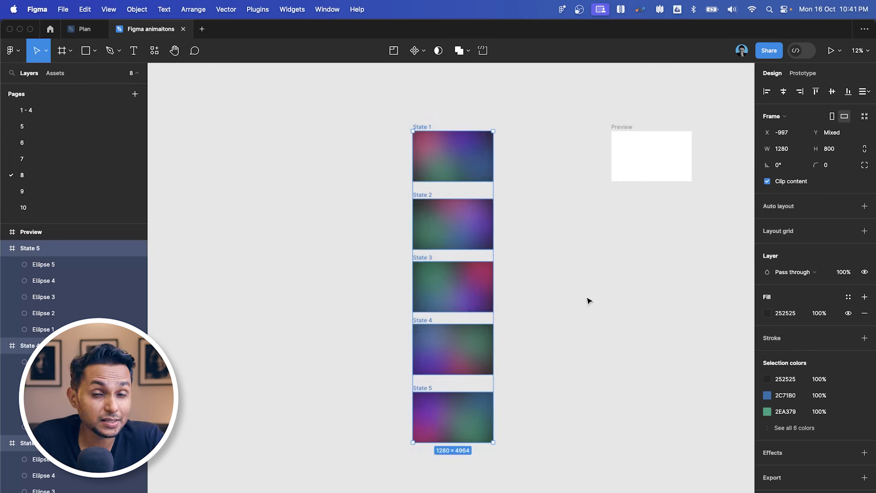
scroll(590, 301, "right", 1)
scroll(590, 301, "up", 1)
left_click_drag(426, 179, 389, 174)
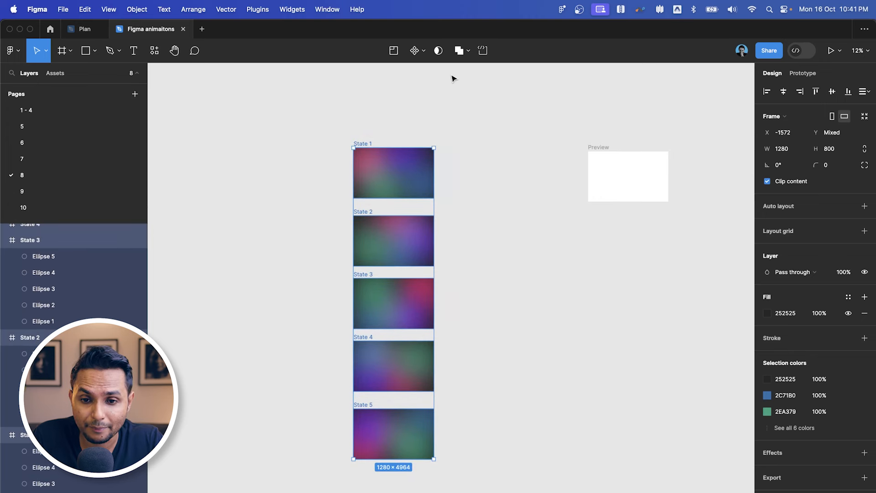
- Combine the five selected state frames into a single component set with each state as a variant
left_click(415, 52)
left_click(426, 101)
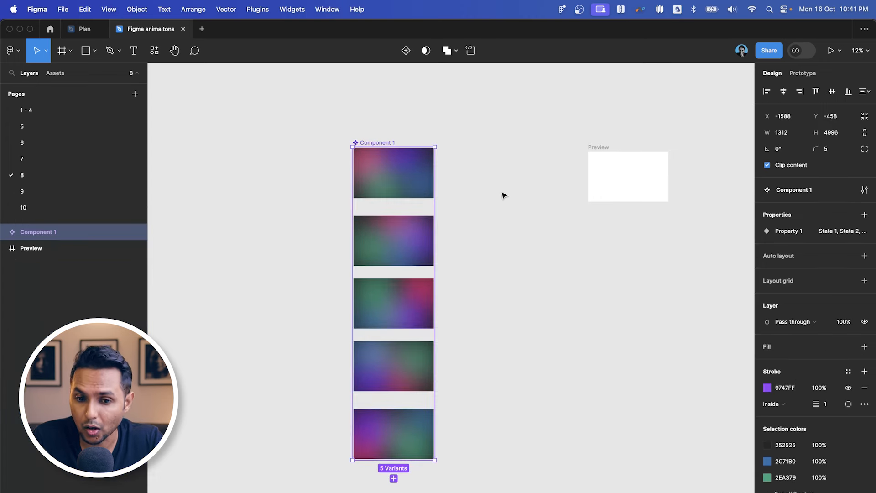
scroll(490, 248, "up", 3)
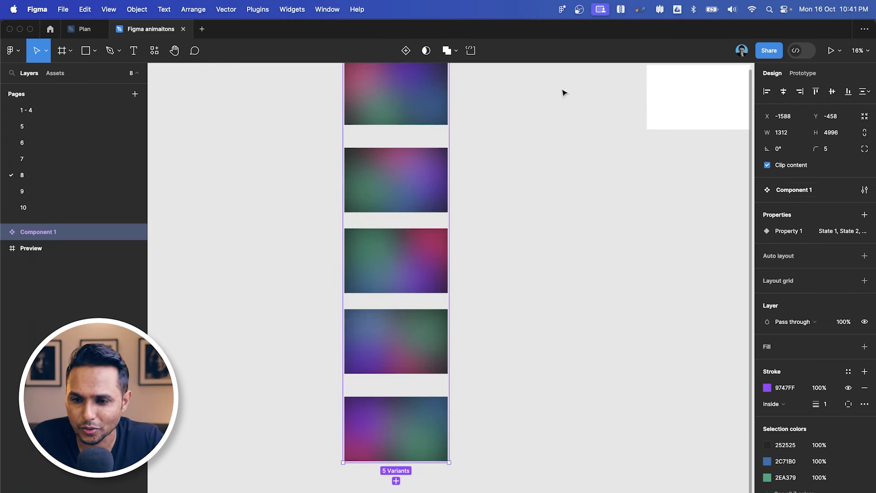
- Switch to prototyping and connect the State 1 variant to State 2 with a Change to interaction
key("alt+9")
scroll(567, 249, "up", 3)
scroll(567, 249, "left", 1)
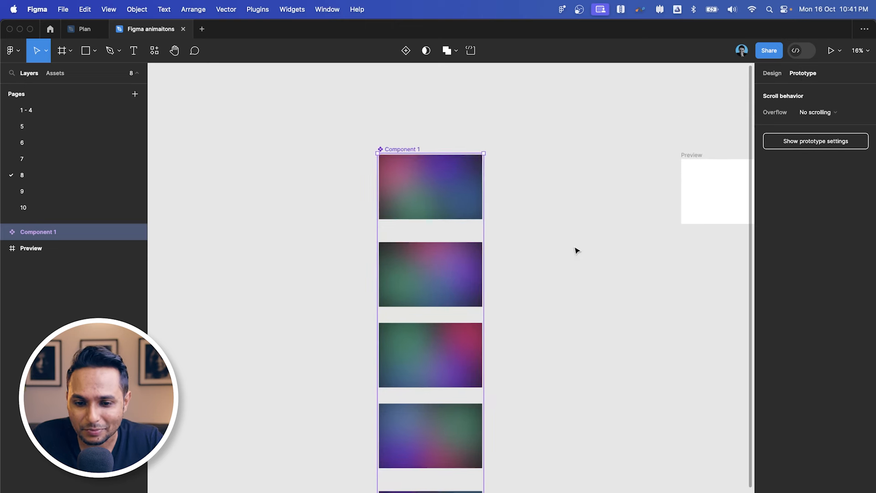
left_click(441, 209)
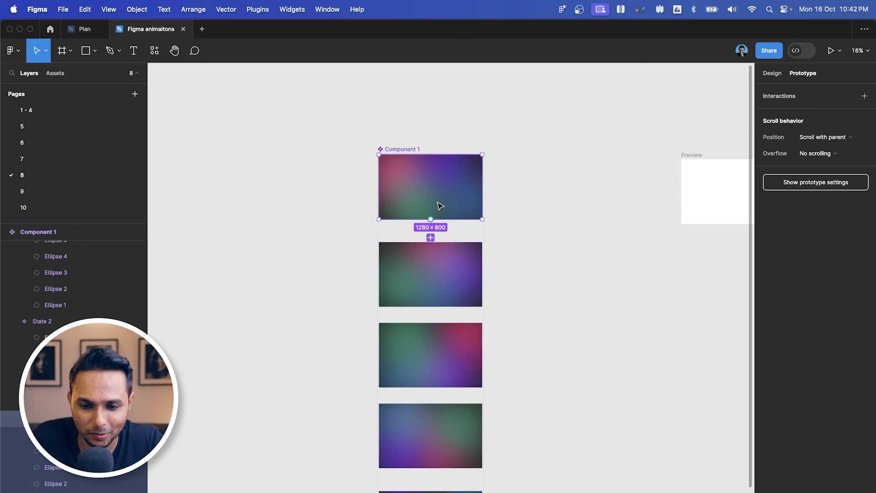
left_click_drag(430, 219, 462, 267)
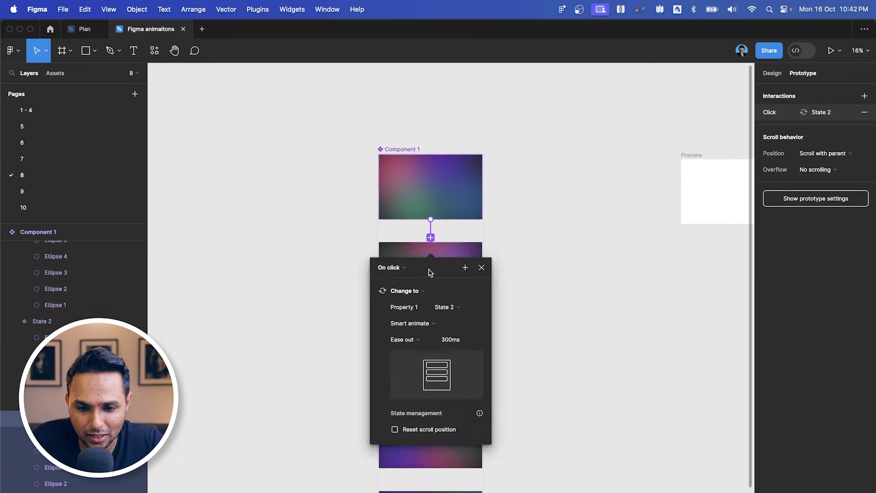
- Set State 1's interaction trigger to After delay with a delay of 1 ms
left_click(431, 223)
left_click(538, 179)
left_click(534, 304)
left_click(532, 197)
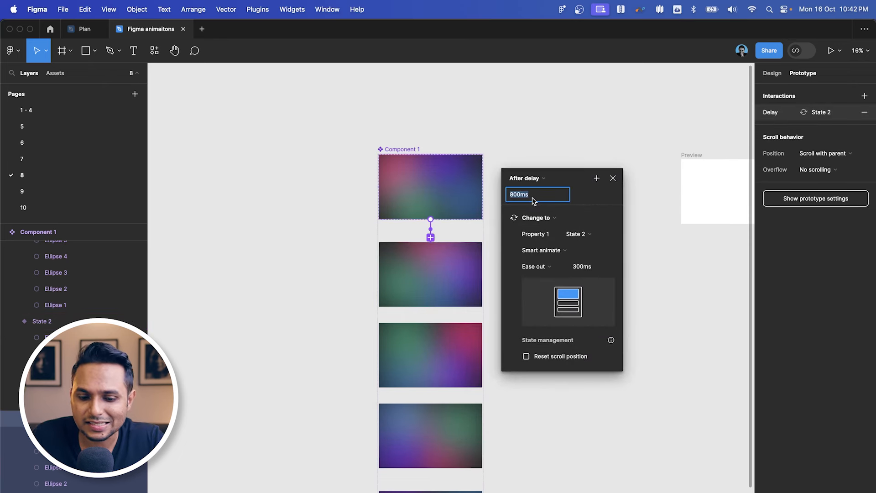
key("Return")
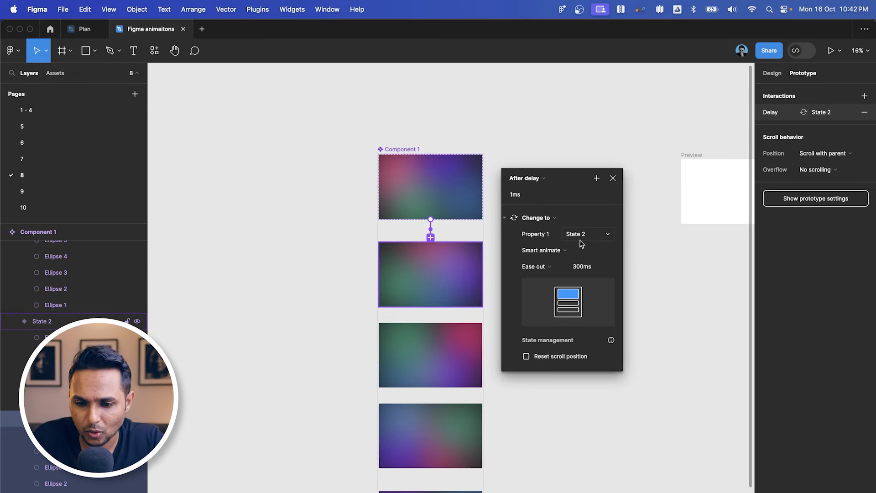
- Set State 1's Smart animate transition to Linear easing with a duration of 800 ms and close the interaction details
left_click(549, 272)
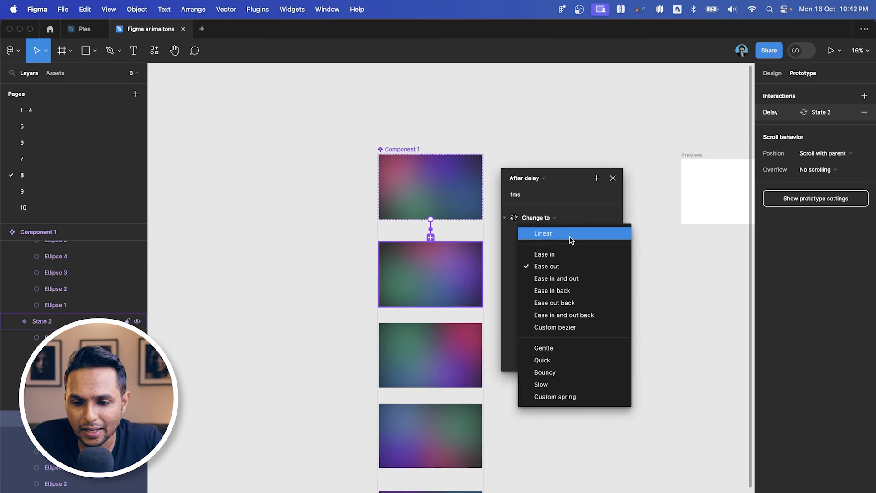
left_click(567, 234)
left_click(588, 268)
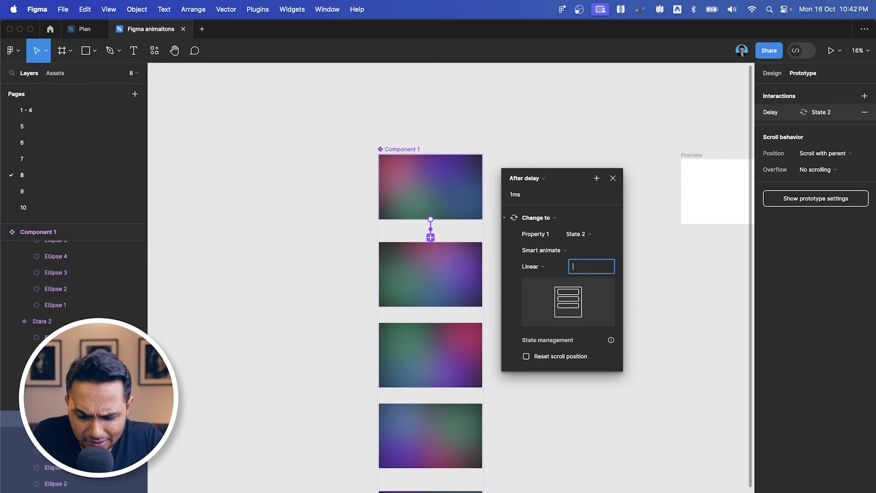
key("Return")
left_click(613, 178)
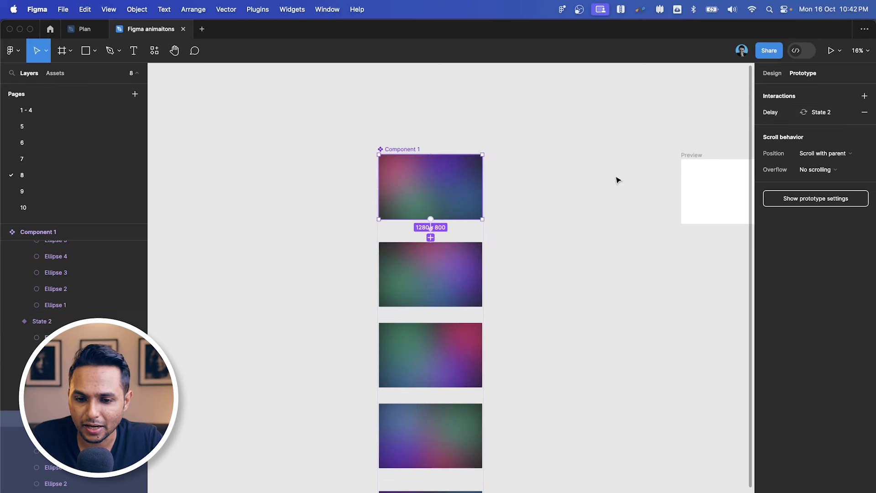
- Connect the State 2 variant to State 3 with a Change to interaction
scroll(555, 242, "down", 3)
scroll(555, 242, "left", 2)
left_click(474, 209)
left_click_drag(461, 243, 490, 291)
- Make State 2's interaction trigger After delay at 1 ms, then close its details
left_click(424, 285)
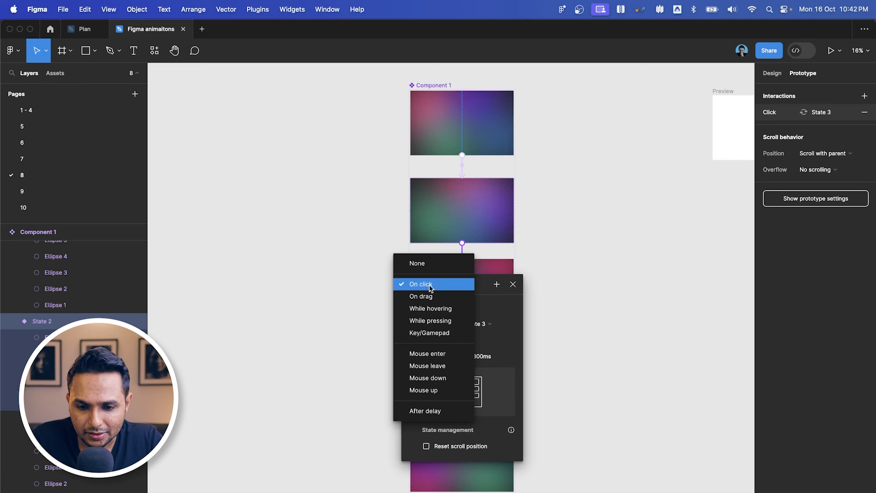
left_click(421, 409)
left_click(441, 304)
type("1")
key("Return")
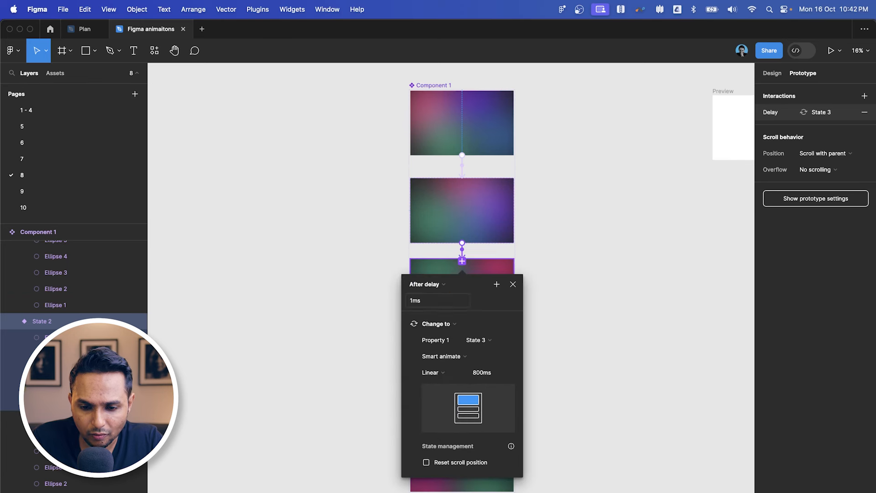
left_click_drag(470, 286, 578, 184)
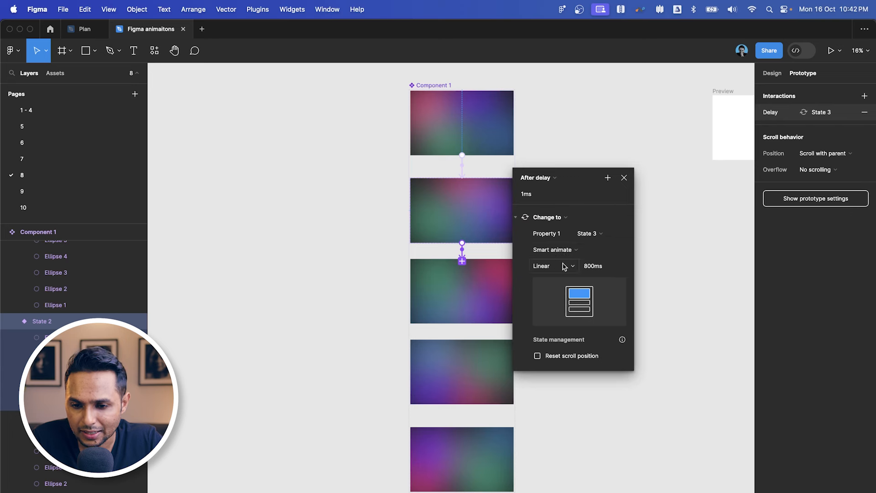
left_click(623, 178)
- Connect the State 3 variant to State 4 and move the interaction details clear of the variants
scroll(634, 251, "down", 5)
left_click(513, 208)
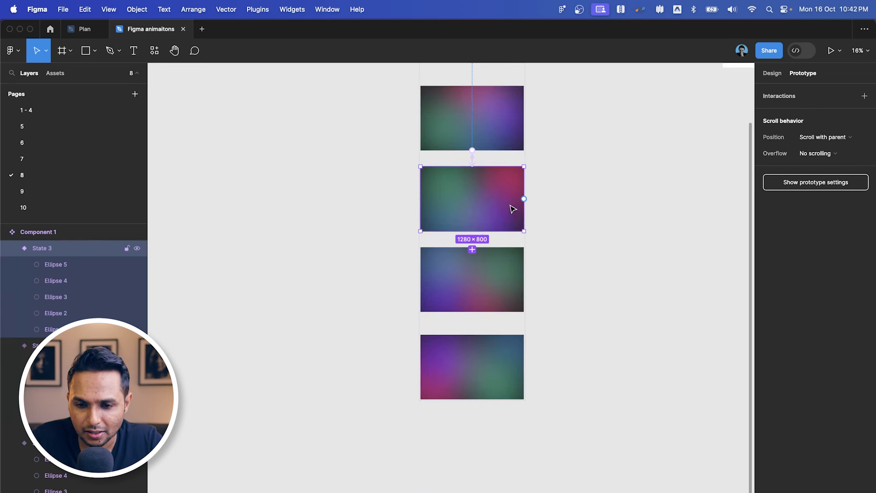
left_click_drag(473, 232, 505, 275)
left_click_drag(436, 272, 569, 188)
- Set State 3's interaction trigger to After delay with a 1 ms delay and close its details
left_click(569, 186)
left_click(566, 309)
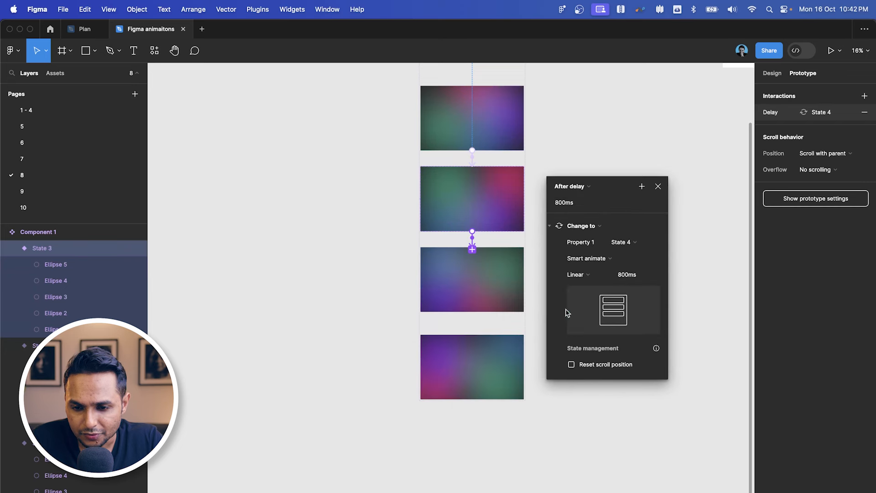
left_click(564, 202)
type("1")
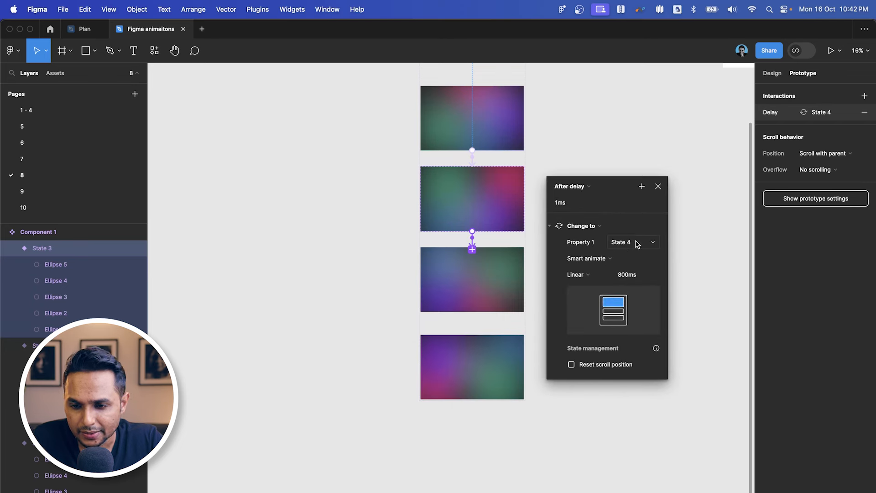
left_click(658, 186)
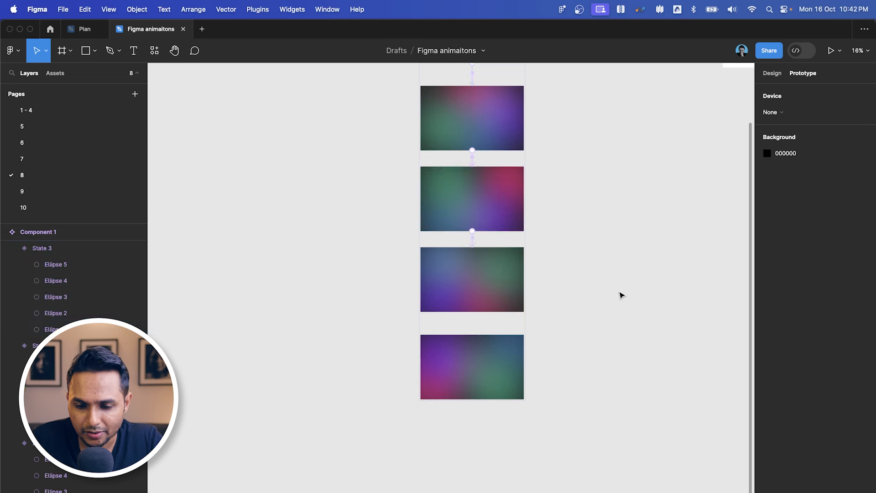
- Connect the State 4 variant to State 5 with a Change to interaction
left_click(507, 295)
scroll(507, 294, "down", 2)
left_click_drag(468, 281, 496, 337)
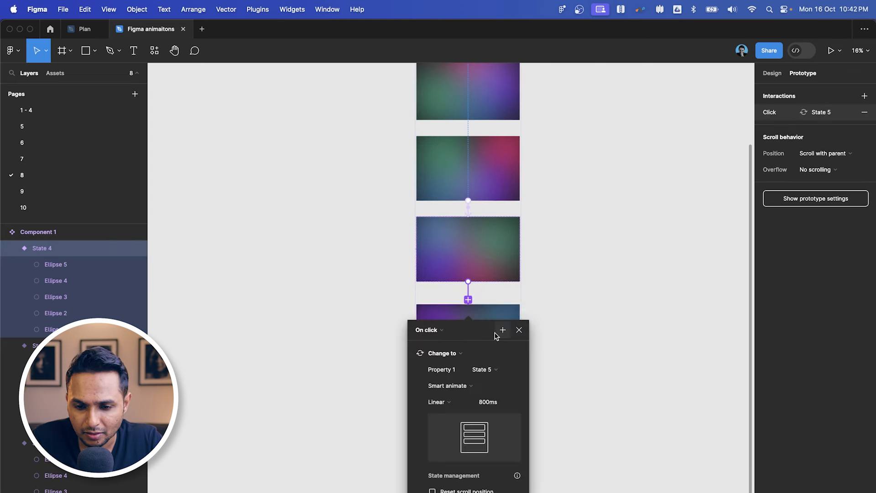
- Change State 4's interaction trigger to After delay, enter a 1 ms delay, and close its details
left_click(584, 171)
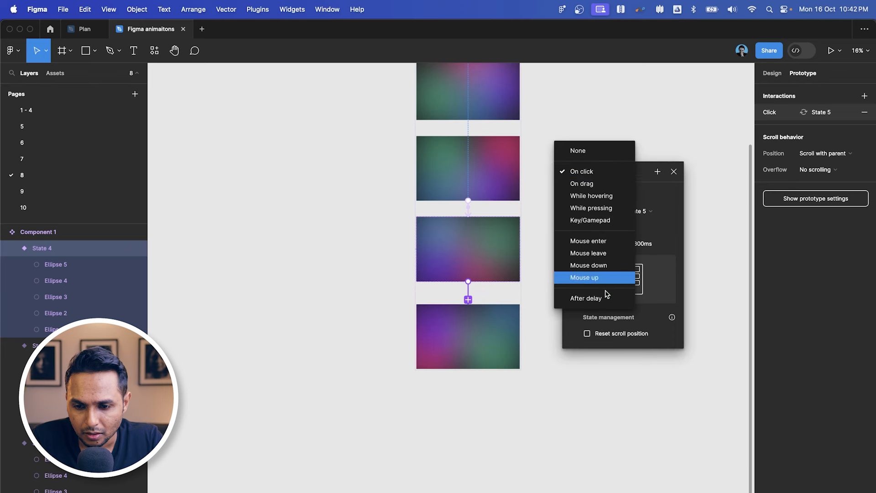
left_click(601, 297)
left_click(585, 191)
type("1ms")
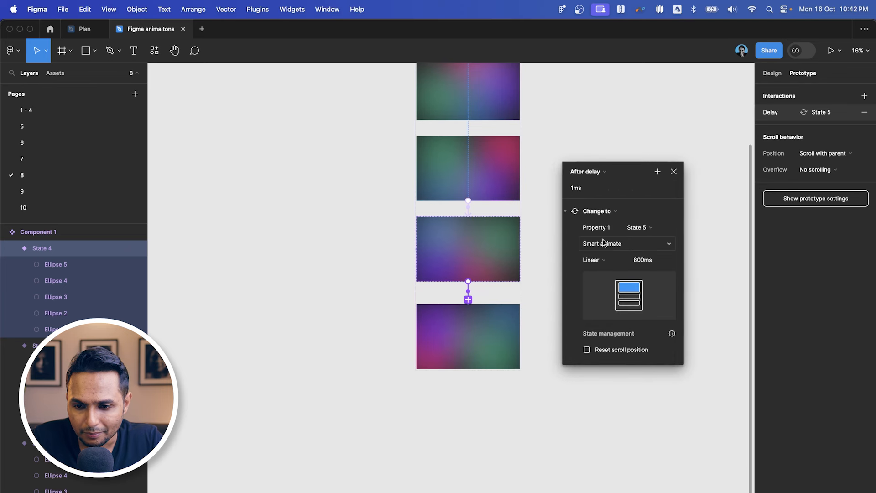
left_click(673, 171)
- Connect the State 5 variant back to State 1 to close the animation loop
scroll(586, 311, "up", 3)
left_click(434, 424)
left_click_drag(427, 446, 475, 86)
left_click_drag(429, 211, 581, 176)
- Set State 5's interaction trigger to After delay with a 1 ms delay and close its details
left_click(561, 174)
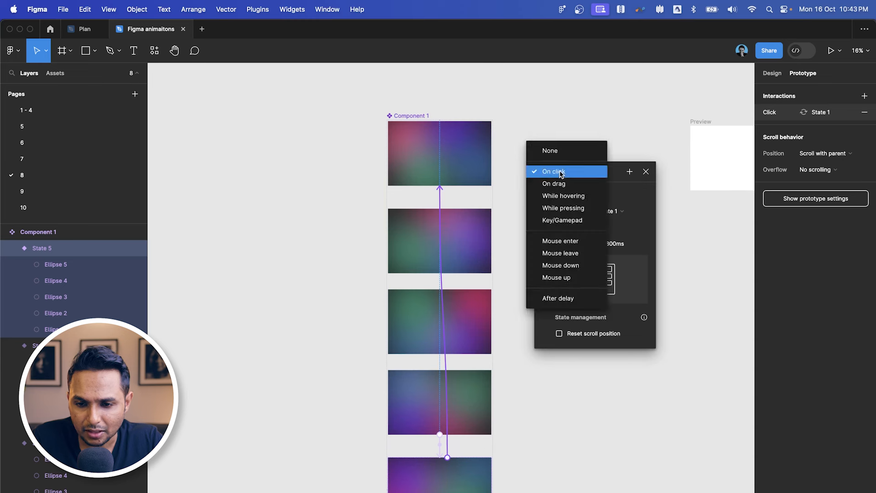
left_click(559, 298)
left_click(559, 172)
left_click(562, 172)
left_click(566, 189)
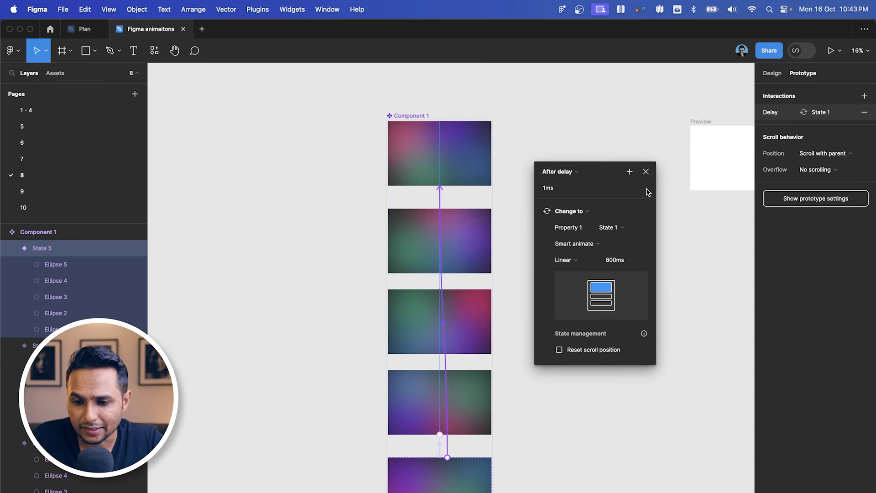
left_click(646, 172)
- Move the empty Preview frame left, closer to the component set and roughly level with State 1
scroll(521, 279, "down", 4)
scroll(522, 279, "right", 3)
left_click(521, 279)
scroll(522, 279, "up", 3)
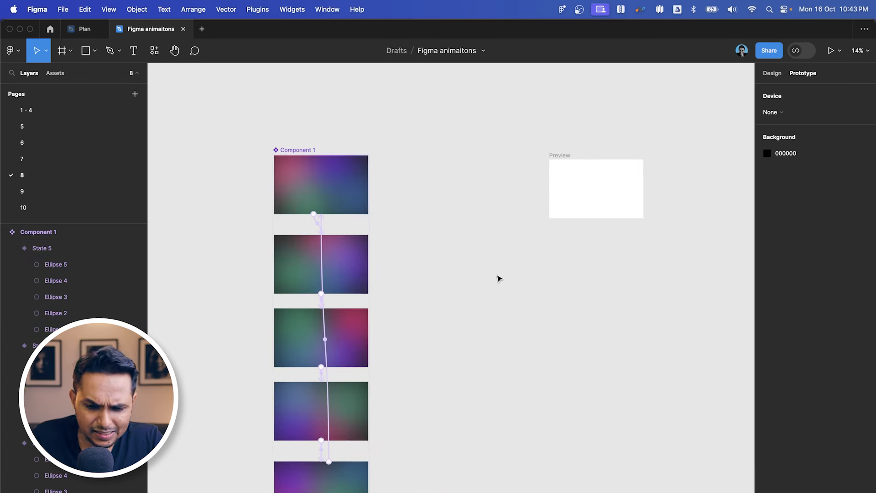
left_click(347, 184)
scroll(434, 212, "right", 2)
scroll(434, 211, "up", 1)
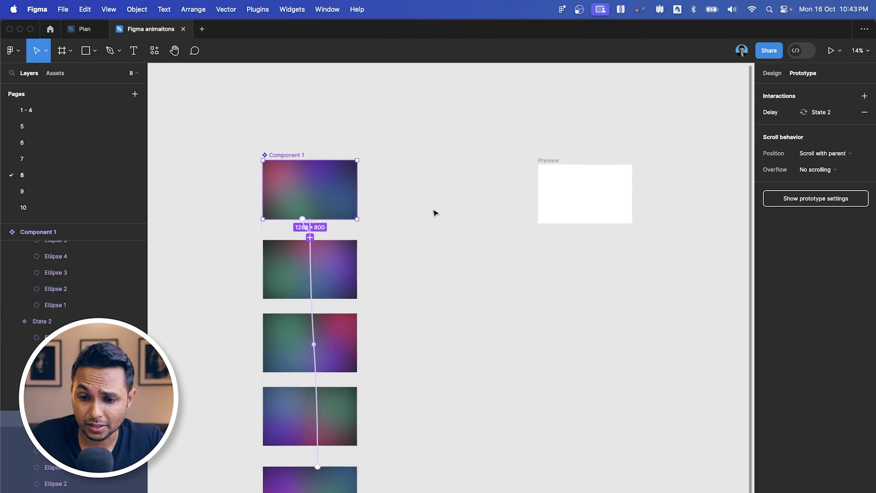
left_click_drag(543, 167, 419, 162)
- Place an instance of the State 1 variant inside the Preview frame, align it to fill the frame, and clear the selection
left_click(299, 187)
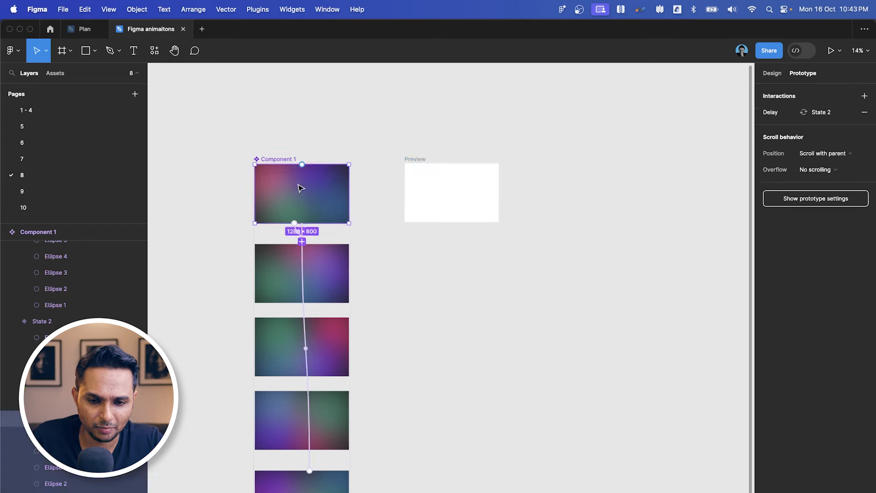
left_click_drag(284, 196, 442, 200)
scroll(442, 200, "up", 4)
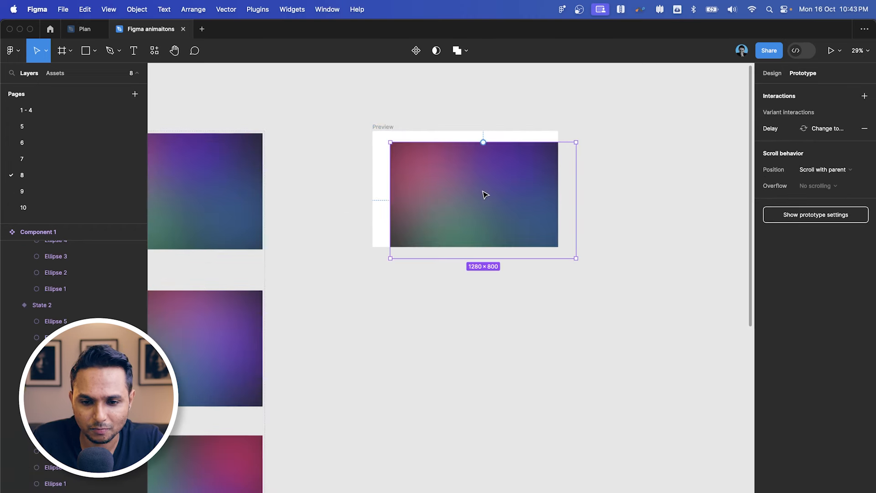
left_click(549, 111)
left_click(460, 152)
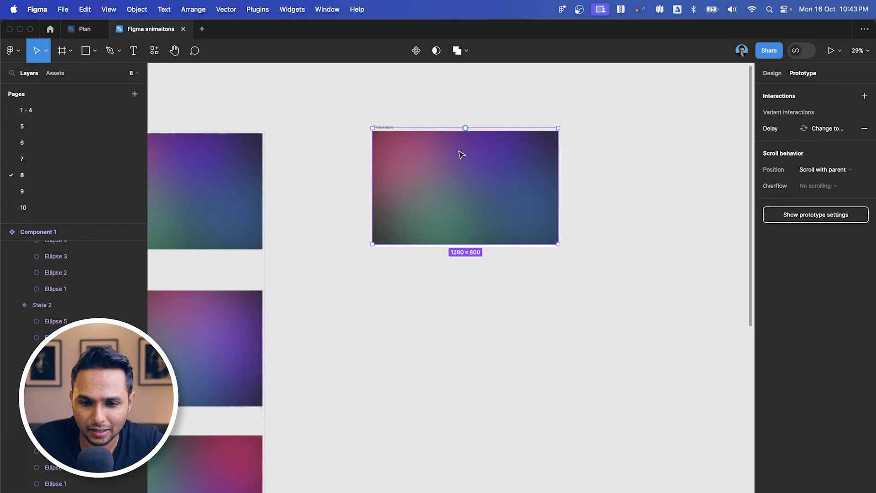
scroll(460, 154, "up", 2)
left_click(395, 100)
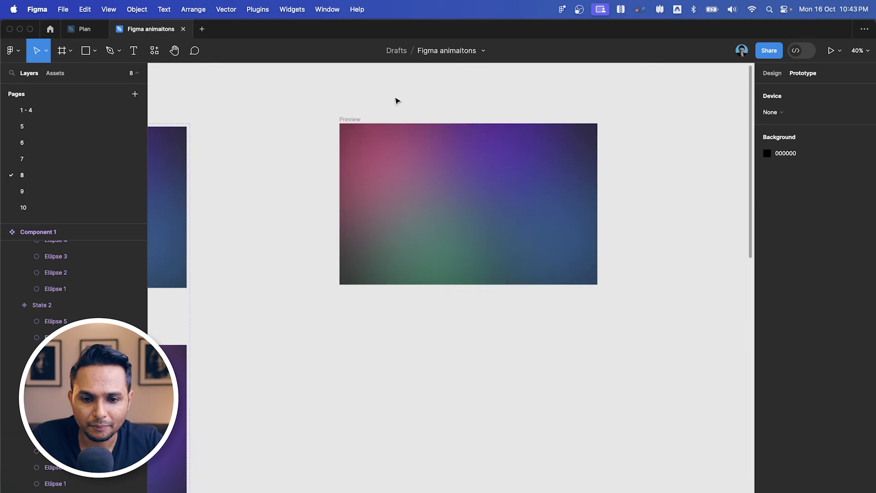
- Play the prototype from the Preview frame to check the looping gradient animation, and return to the design file
left_click(358, 119)
left_click(830, 51)
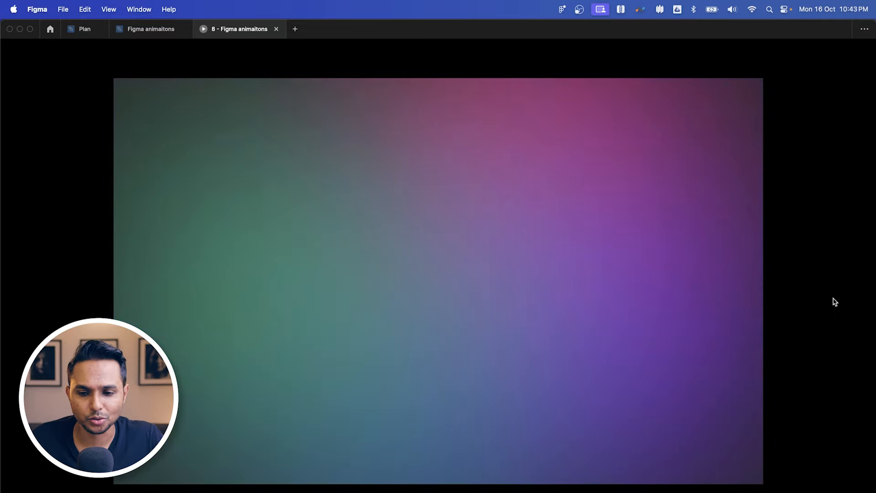
left_click(149, 28)
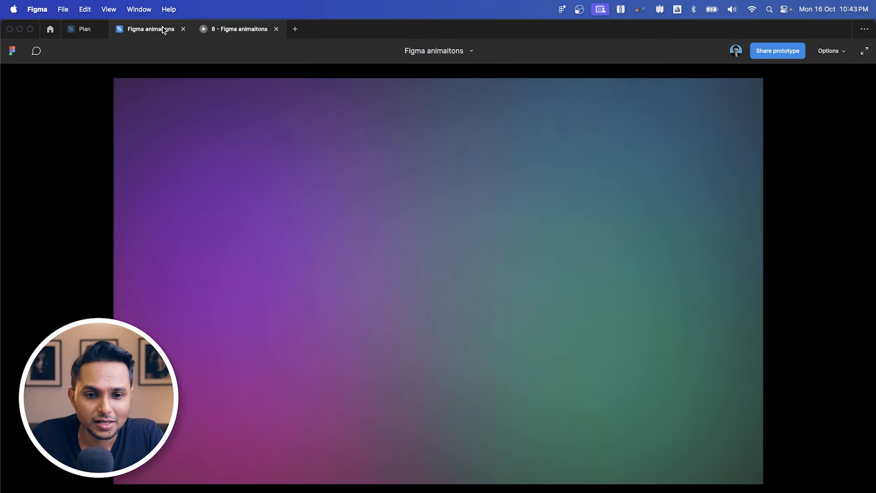
- Add the text "Sapta" inside the gradient Preview frame and set its font size to 200
left_click(383, 395)
key("t")
left_click(411, 200)
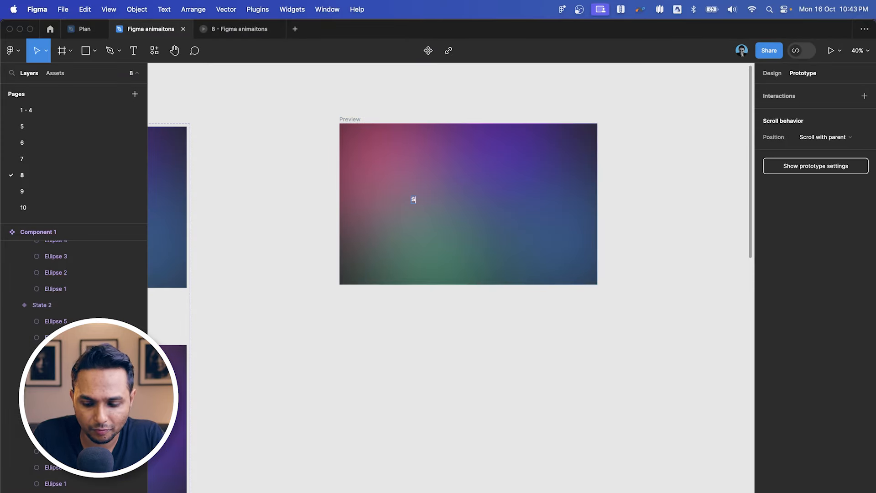
key("Escape")
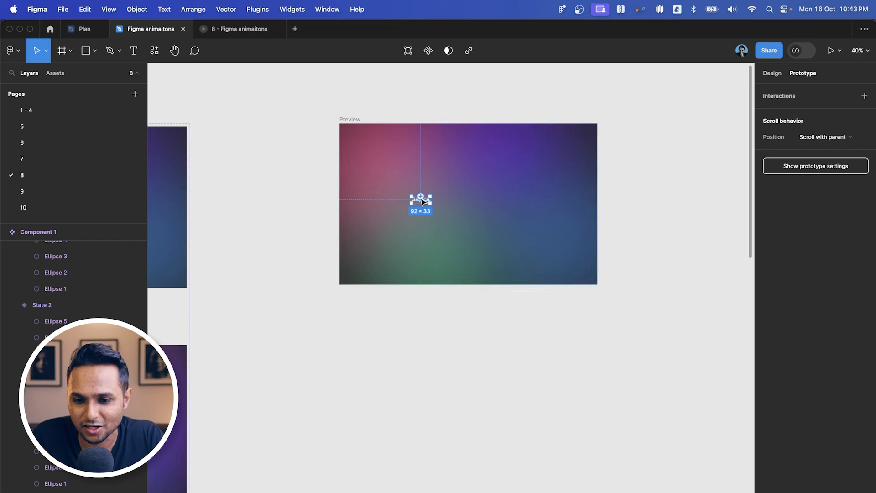
left_click(772, 73)
left_click(837, 316)
key("Return")
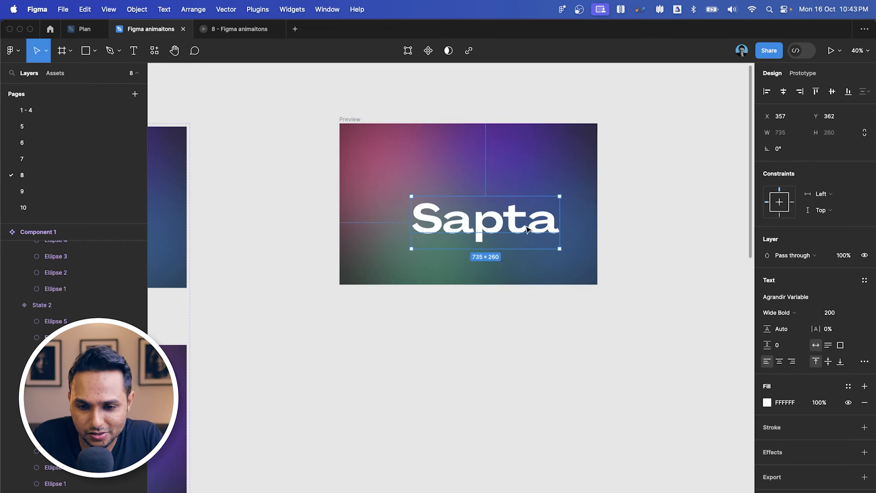
- Set the Sapta text to size 150, place it toward the frame's left side, and switch to the running prototype preview
type("1")
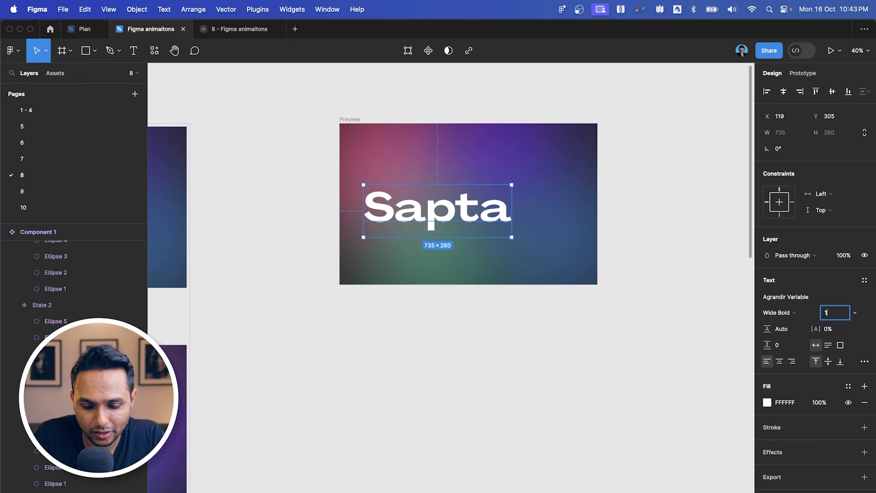
type("50")
key("Return")
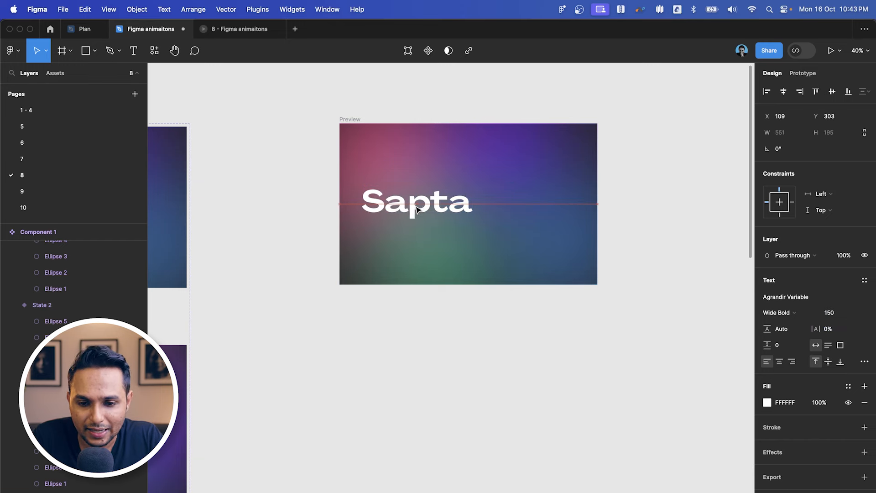
left_click(242, 31)
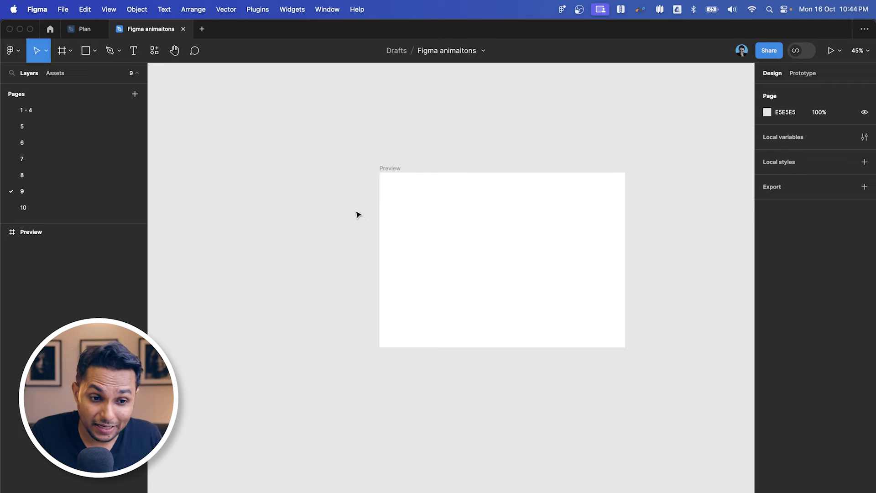
- Copy the Hover variant of the layered Start button from page 1 - 4 and paste it into page 9's Preview frame
left_click(102, 110)
scroll(389, 288, "up", 5)
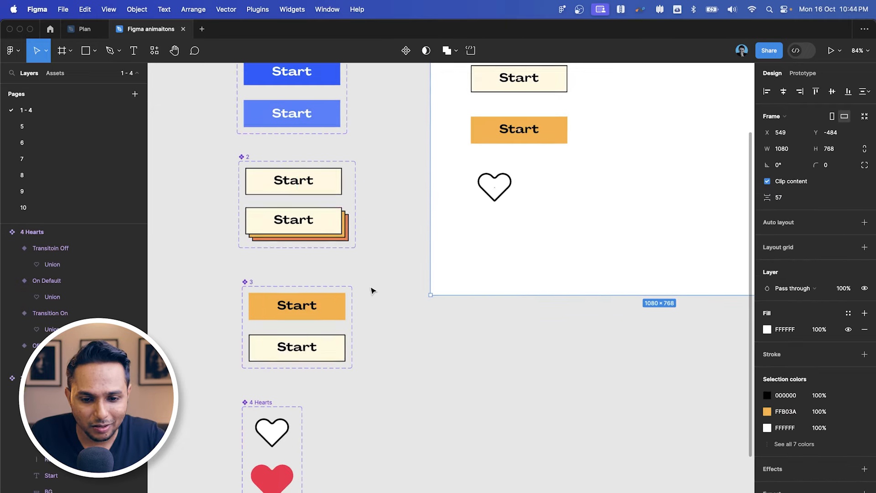
left_click(337, 233)
left_click(431, 256)
left_click(319, 225)
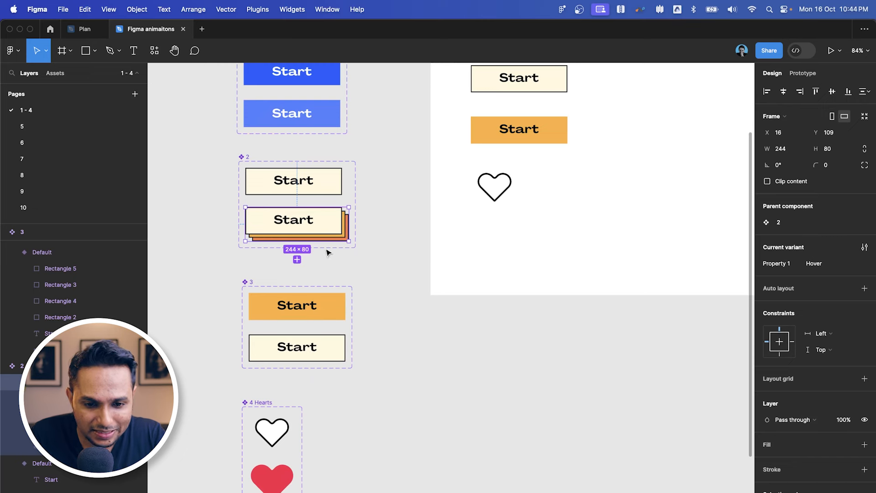
left_click(43, 190)
scroll(293, 264, "up", 2)
key("super+v")
scroll(444, 260, "left", 2)
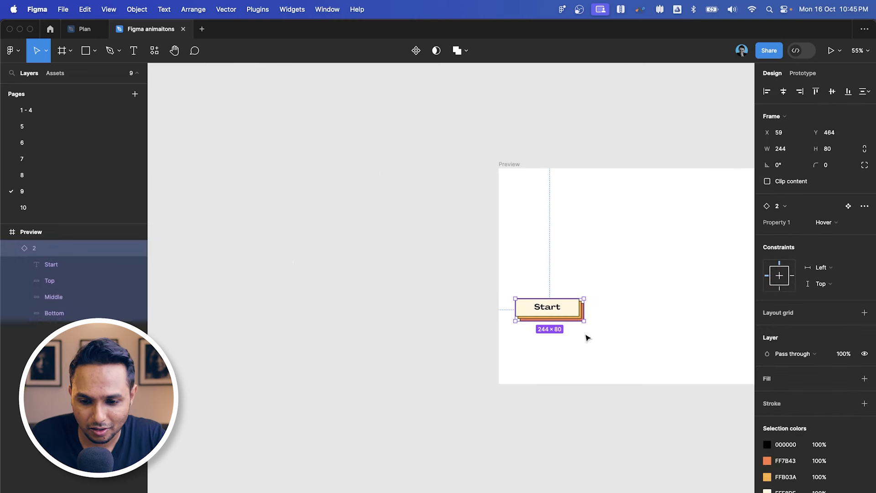
- Move the pasted Start button out of the Preview frame onto the empty canvas to its left
left_click_drag(572, 315, 433, 208)
scroll(455, 234, "right", 6)
scroll(451, 237, "up", 2)
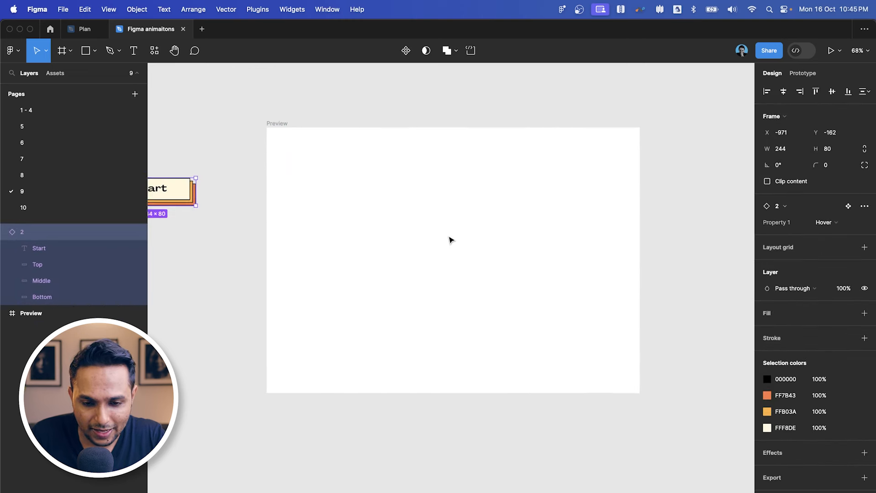
- Change the Preview frame's fill from white to a dark grey and clear the selection
left_click(277, 133)
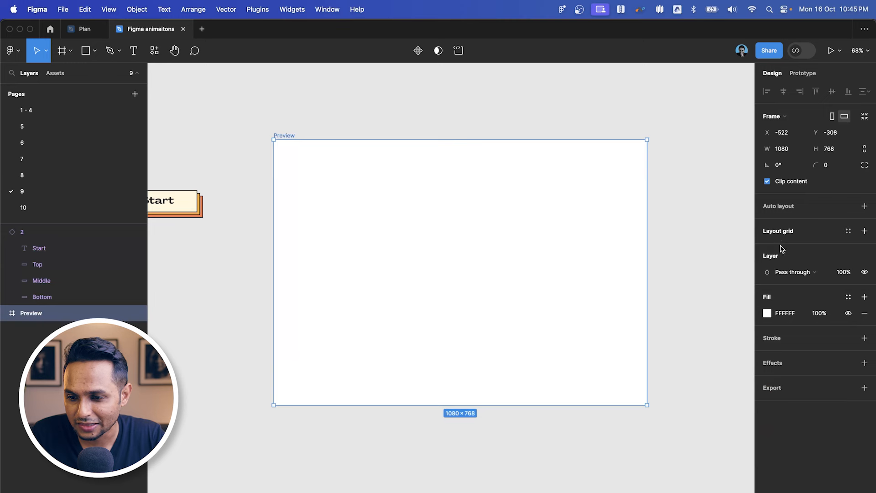
left_click(770, 313)
left_click_drag(634, 355, 629, 370)
key("Escape")
key("Escape")
- Add the text "sapta" inside the dark Preview frame and set its font size to 100
key("t")
left_click(438, 302)
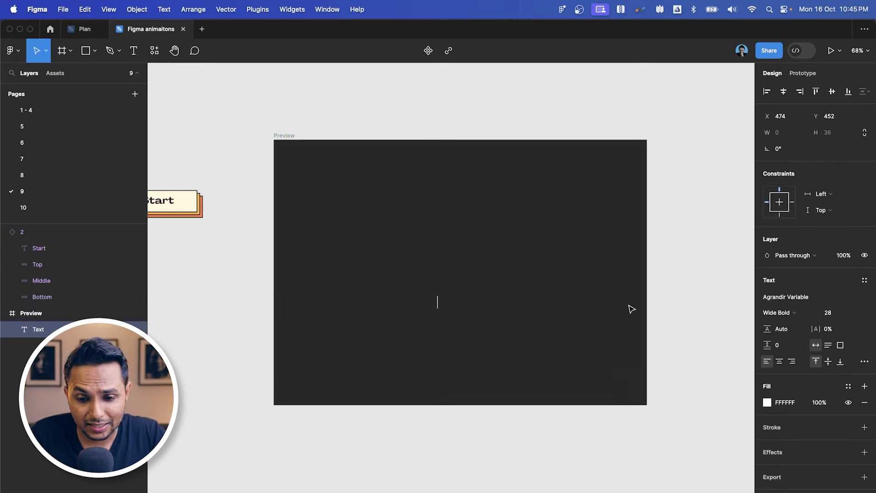
type("sapta")
left_click(520, 323)
left_click(454, 301)
left_click(836, 313)
type("60")
key("Return")
type("100")
key("Return")
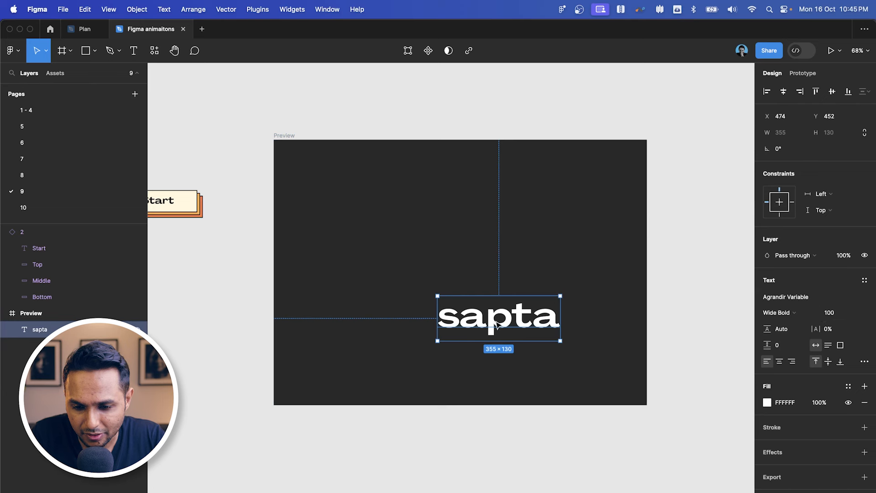
- Enlarge the sapta text to font size 200 and move it to the centre of the Preview frame
left_click(831, 313)
type("200")
key("Return")
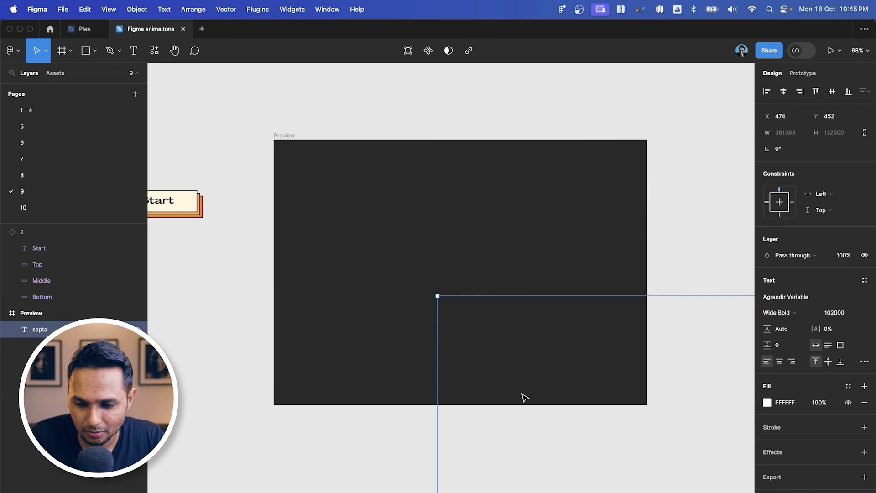
type("0")
key("Return")
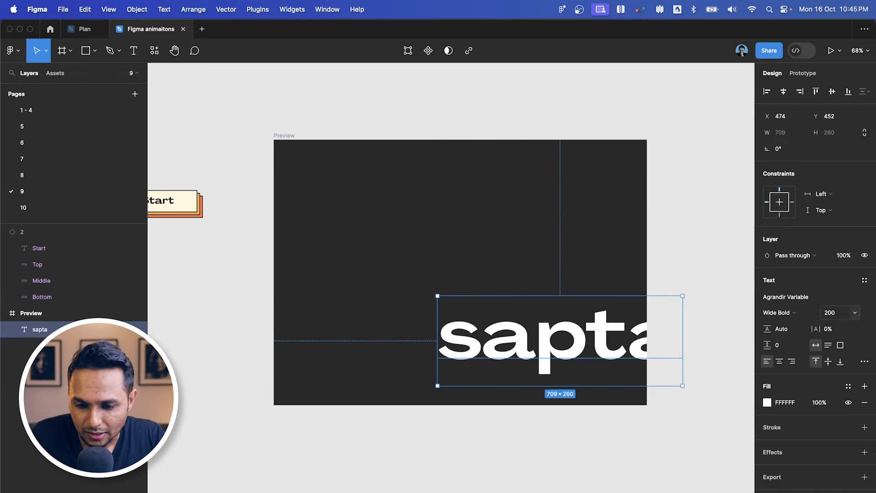
left_click_drag(599, 335, 511, 259)
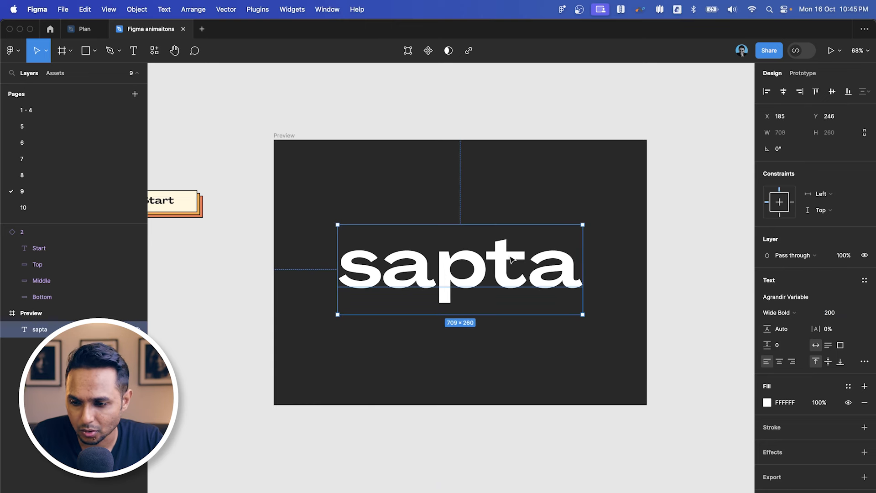
- Try the Wide Black font style on the sapta text, settle on Wide Heavy, and recentre the text in the frame
left_click(782, 315)
left_click(794, 336)
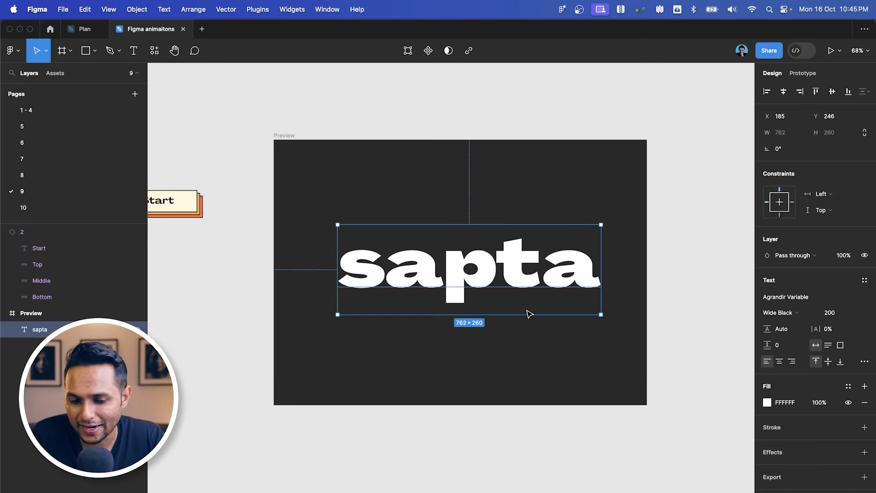
left_click(800, 314)
left_click(796, 301)
left_click_drag(504, 261, 500, 264)
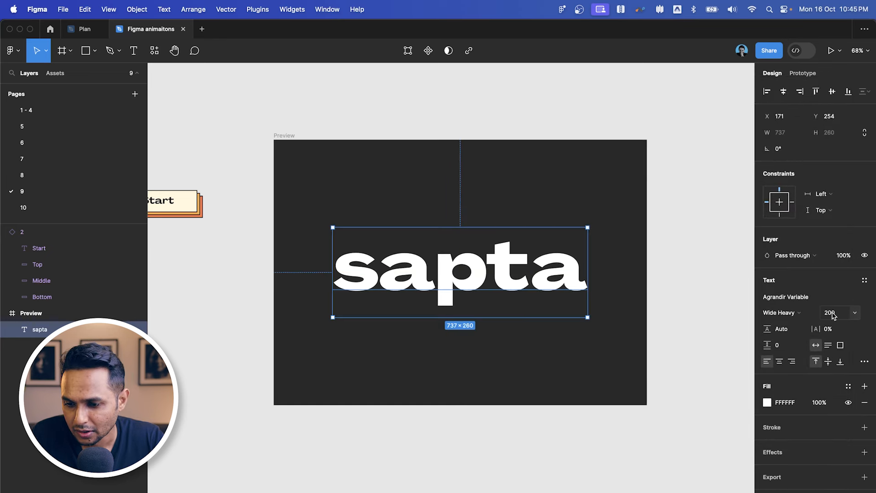
- Set the sapta text's font size to 160, centre-align it, and position it in the middle of the Preview frame
key("Return")
left_click_drag(464, 270, 494, 280)
left_click(779, 361)
left_click_drag(544, 293, 522, 283)
- Move the layered Start button closer to the Preview frame's left edge and slightly lower
scroll(522, 283, "down", 3)
scroll(521, 282, "left", 2)
scroll(327, 226, "up", 3)
left_click(284, 200)
left_click_drag(285, 200, 318, 259)
scroll(318, 259, "up", 3)
scroll(318, 255, "right", 2)
scroll(318, 255, "down", 1)
- Fill the sapta text with the cream colour FFF8DE sampled from the Start button's front face
left_click(561, 262)
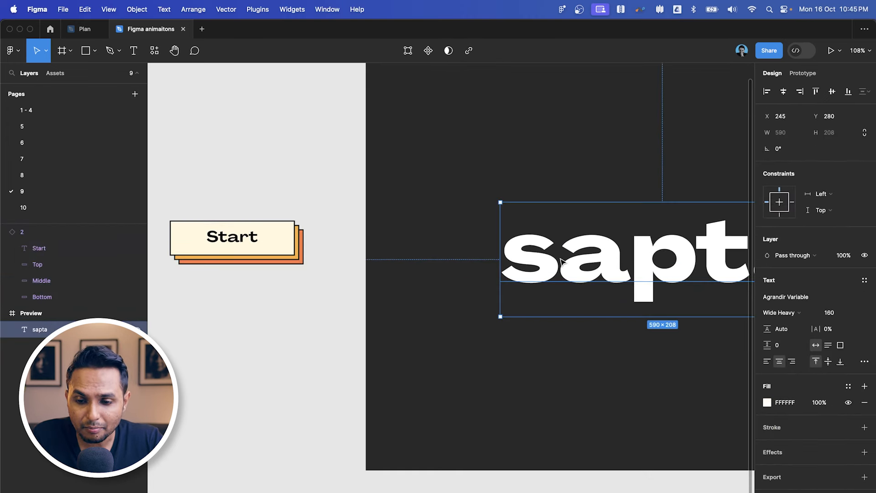
scroll(562, 262, "right", 2)
scroll(562, 262, "down", 1)
scroll(563, 260, "down", 3)
scroll(573, 250, "up", 3)
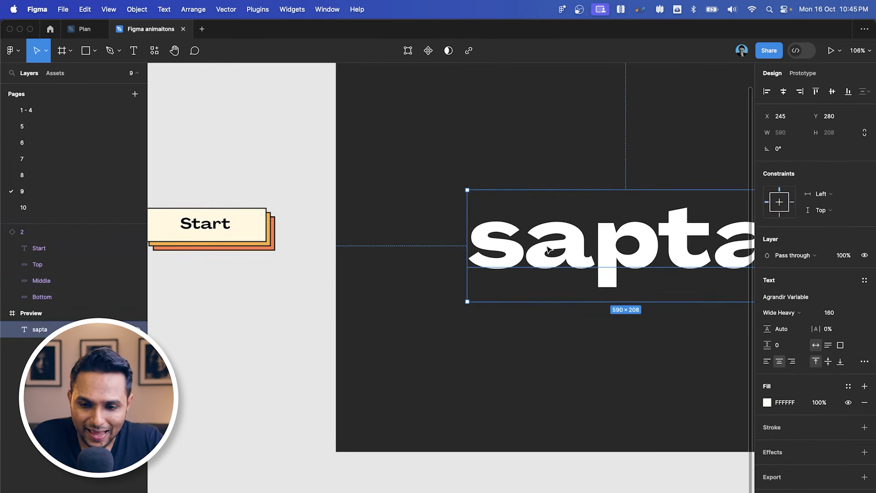
scroll(548, 249, "down", 2)
key("i")
left_click(292, 229)
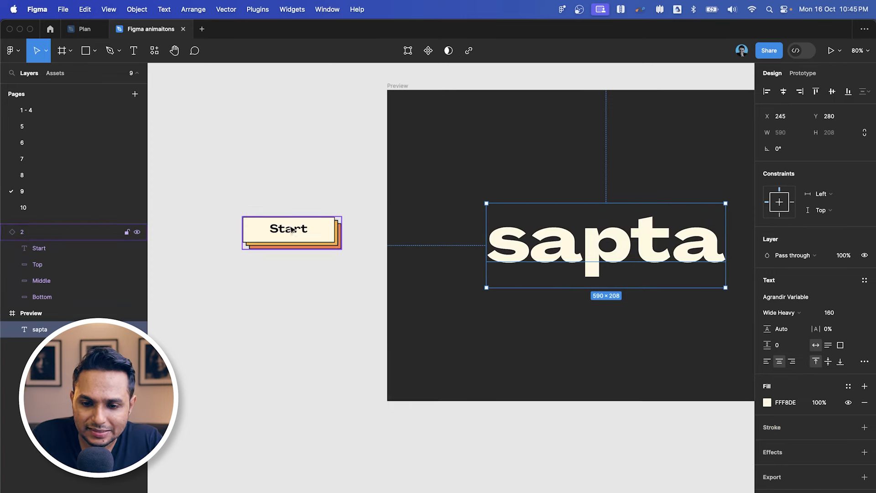
- Add a black outside stroke with a weight of 3 to the sapta text
key("Escape")
scroll(288, 230, "up", 2)
scroll(288, 231, "down", 3)
scroll(289, 231, "right", 2)
left_click(466, 235)
scroll(465, 232, "up", 4)
left_click(864, 427)
scroll(550, 302, "up", 3)
left_click(824, 460)
type("3")
key("Return")
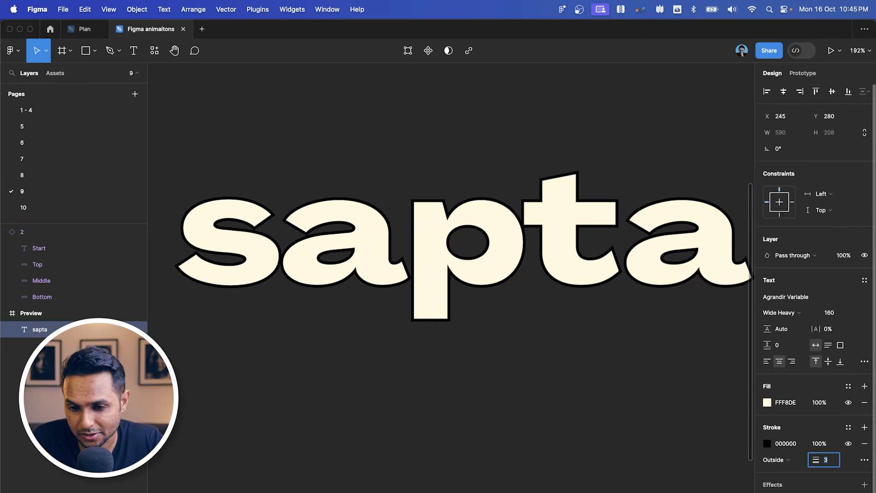
- Duplicate the sapta text, name the layers 1 and 2, and place layer 2 beneath layer 1
scroll(532, 344, "down", 5)
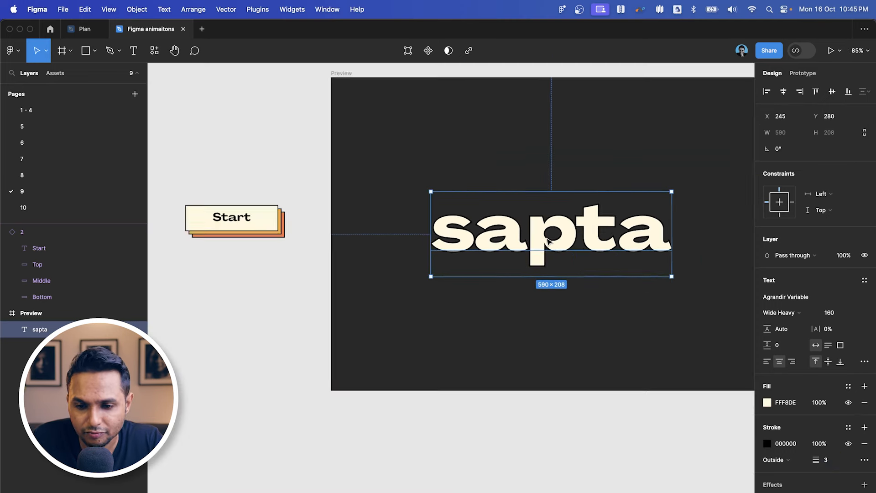
scroll(548, 242, "down", 2)
left_click_drag(561, 238, 561, 239)
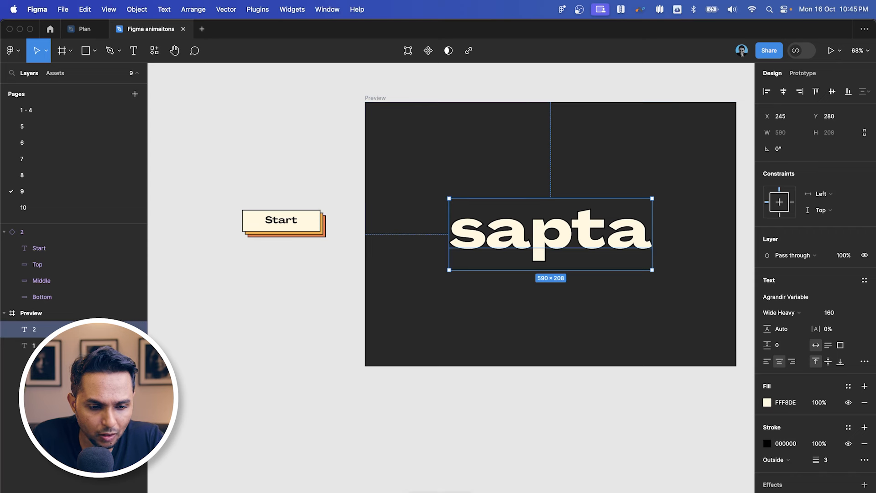
left_click_drag(41, 331, 37, 354)
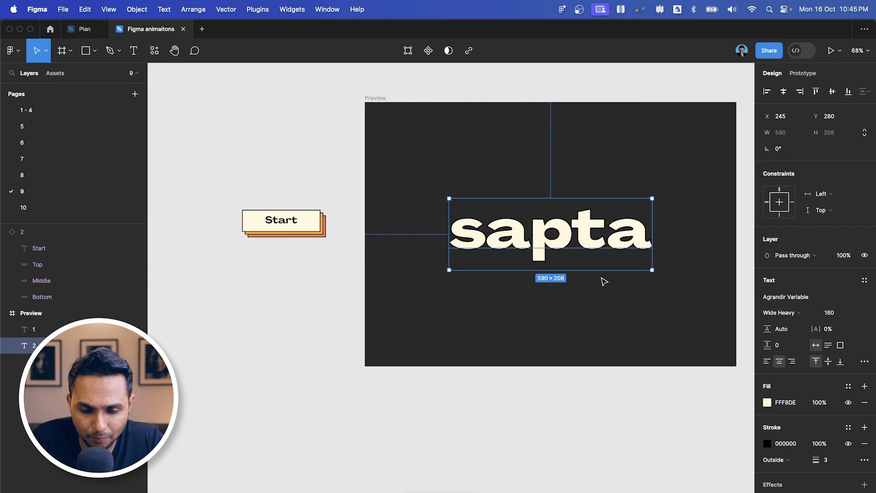
- Shift text layer 2 down to Y 320 and fill it with the yellow-orange FFB03A sampled from the Start button's middle layer
key("shift+Down")
key("shift+Down")
key("shift+Down")
key("shift+Down")
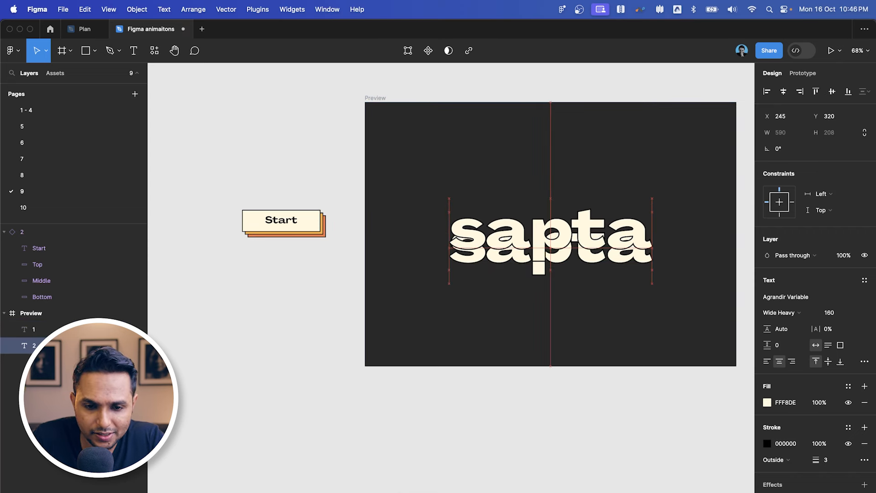
scroll(303, 247, "up", 5)
key("i")
left_click(373, 161)
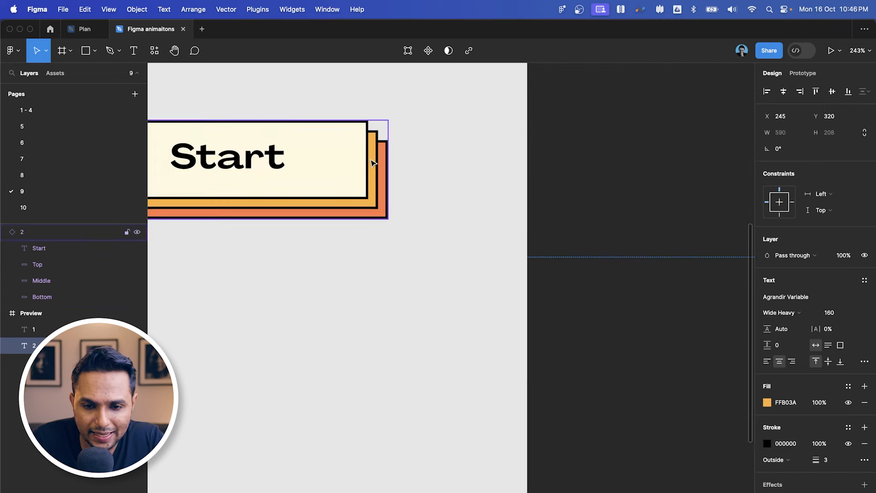
scroll(373, 163, "down", 6)
key("Escape")
- Duplicate text layer 2 as layer 3, place it beneath layer 2, and shift it down to Y 368
left_click(41, 341)
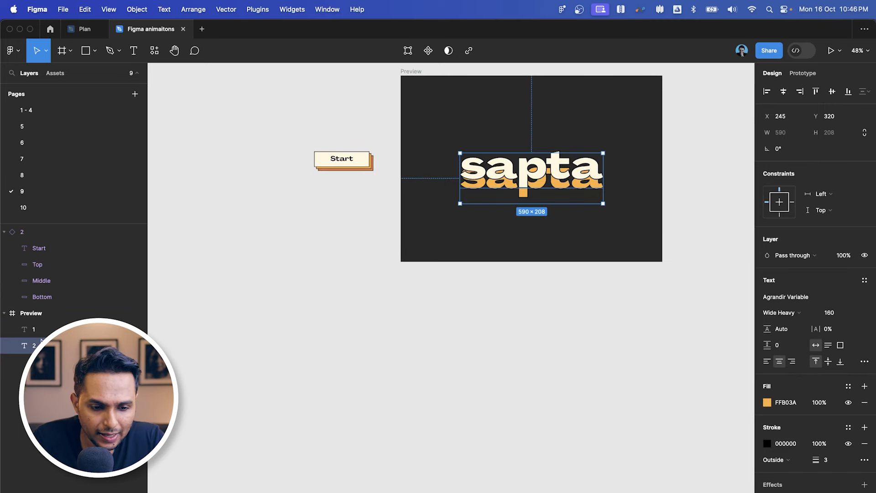
key("super+d")
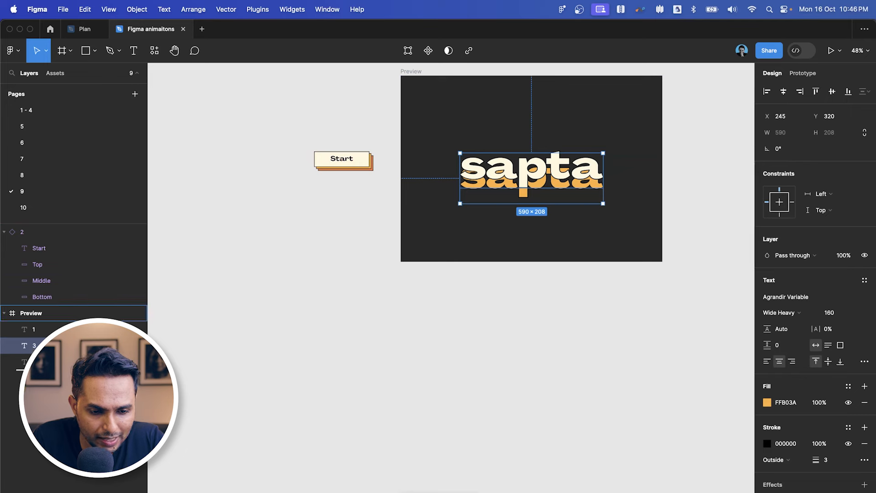
key("super+[")
key("shift+Down")
key("shift+Down")
key("shift+Down")
key("shift+Down")
key("shift+Down")
key("shift+Down")
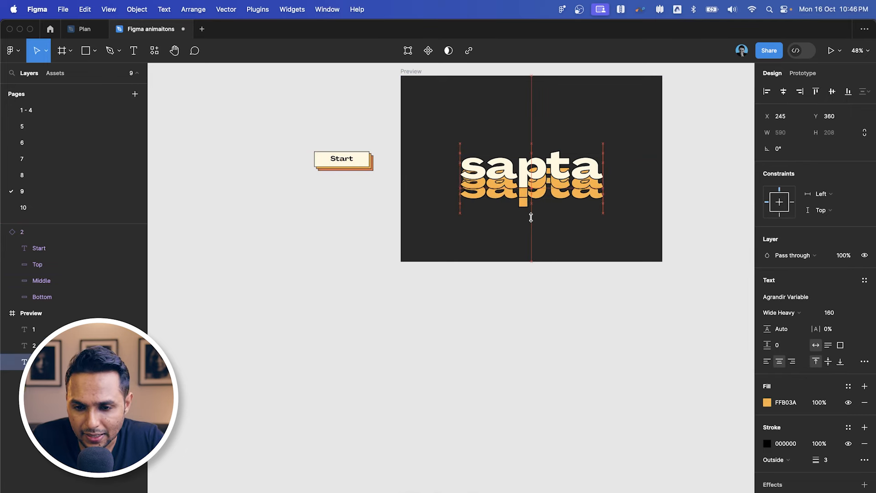
- Fill text layer 3 with the orange FF7B43 sampled from the Start button's bottom layer, and clear the selection
scroll(491, 166, "up", 4)
scroll(283, 166, "up", 5)
key("i")
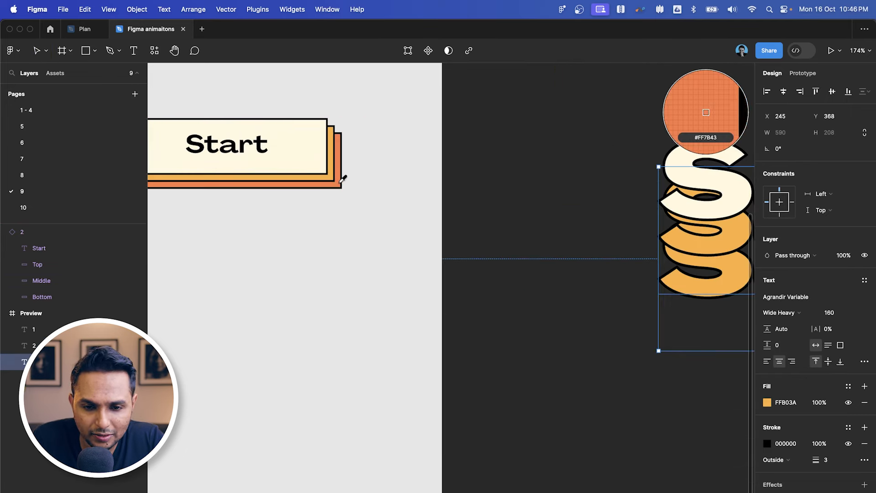
left_click(339, 182)
scroll(339, 182, "down", 5)
left_click(351, 182)
scroll(609, 223, "right", 2)
scroll(611, 225, "left", 1)
scroll(561, 234, "left", 3)
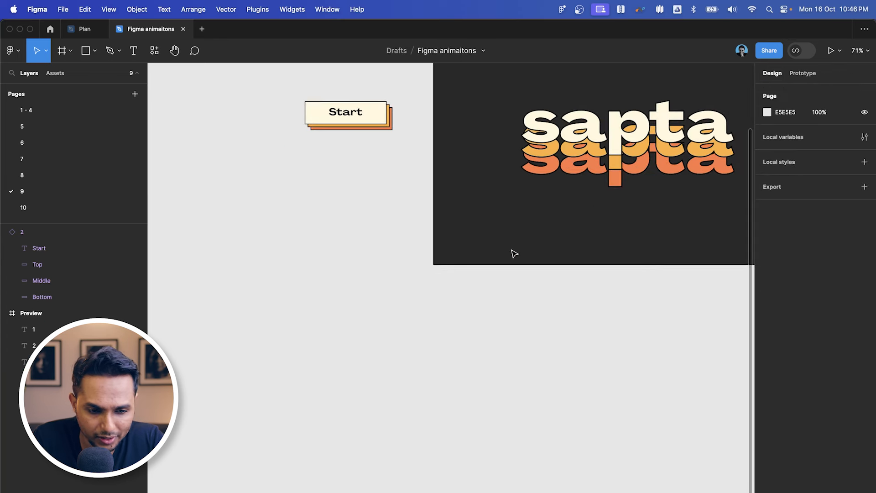
- Duplicate text layer 3, place the copy at the bottom of the stack, and shift it down to Y 416
left_click(69, 362)
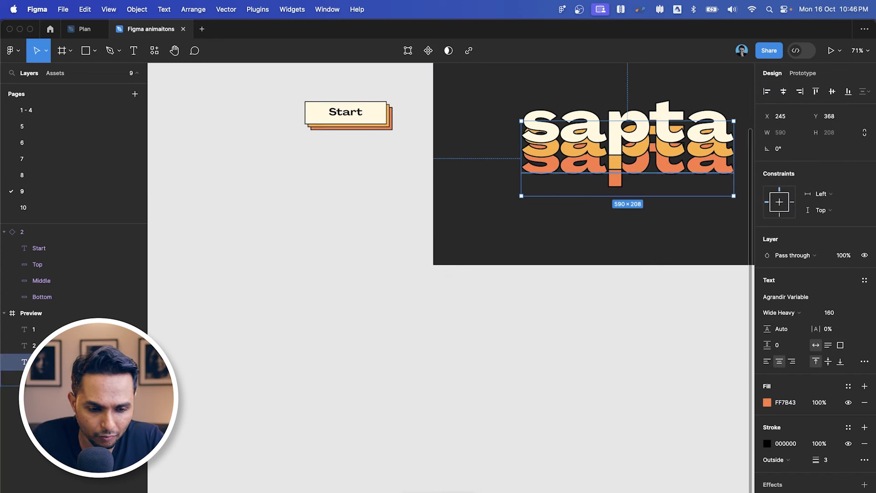
key("shift+Down")
key("shift+Down")
key("shift+Down")
key("shift+Down")
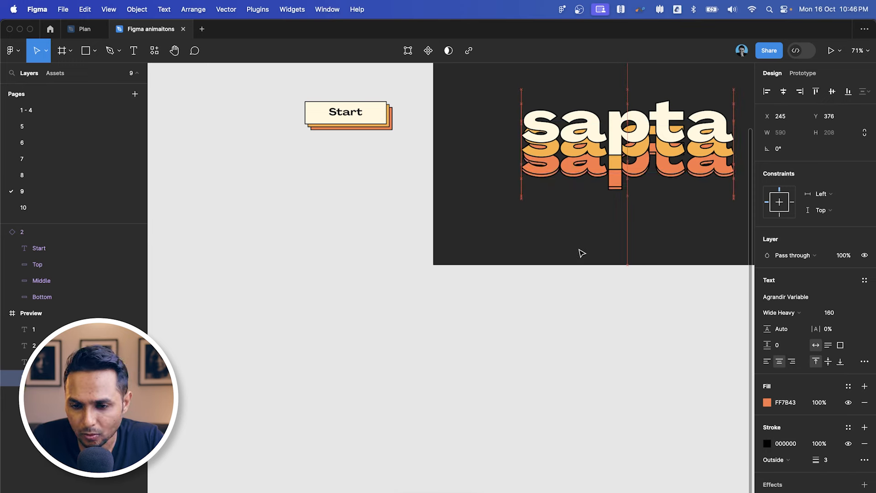
key("shift+Down")
scroll(581, 253, "right", 2)
scroll(581, 253, "up", 2)
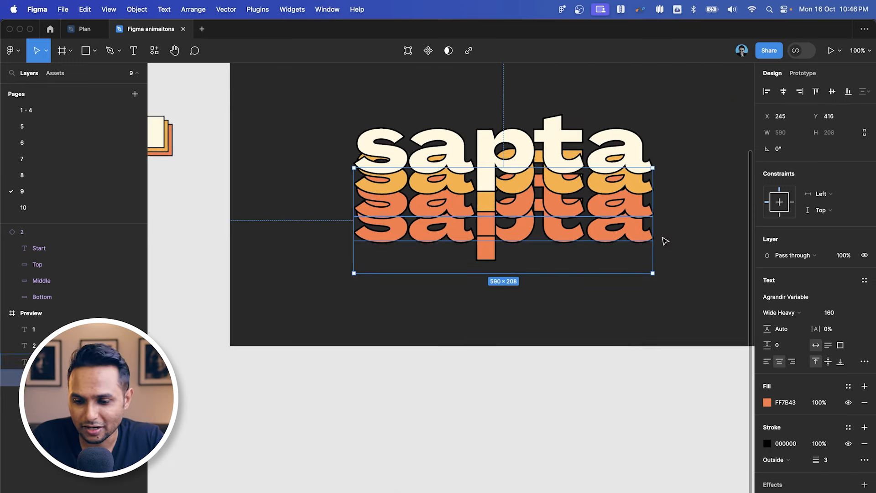
- Change the fill of the bottom "sapta" text layer to the pink F54987
left_click(767, 402)
left_click(735, 396)
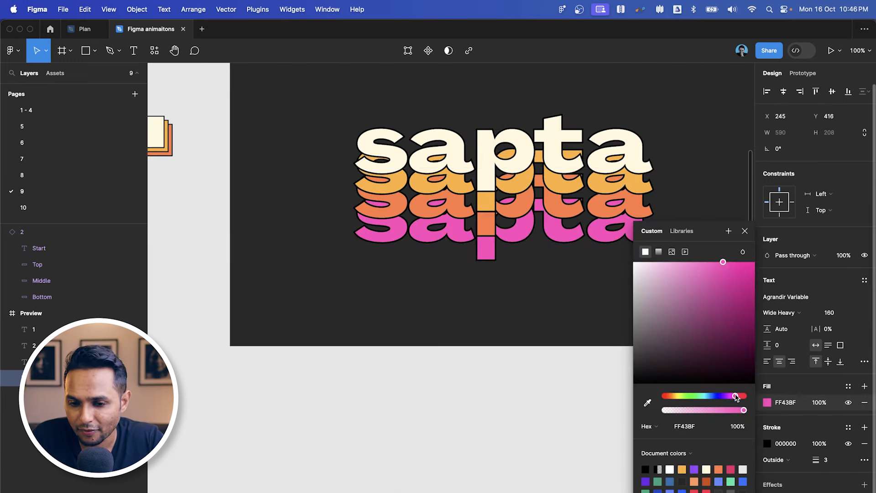
left_click_drag(737, 263, 736, 262)
left_click_drag(736, 262, 729, 263)
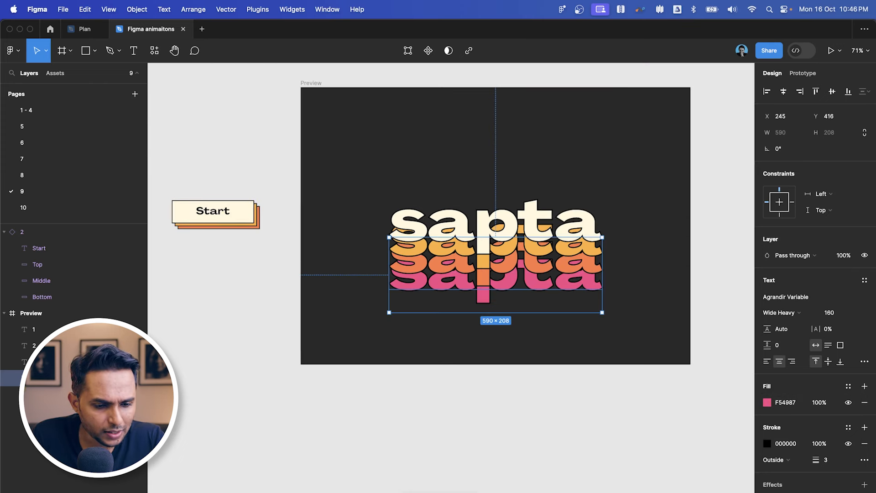
- Duplicate the pink text layer, place the copy at the bottom of the stack, and shift it down to Y 464
key("Down")
key("Down")
key("Down")
key("Down")
key("Down")
key("Down")
key("Down")
key("Down")
key("Down")
key("Down")
key("Down")
key("Down")
key("Down")
key("Down")
key("Down")
key("Down")
key("Down")
key("Down")
key("Down")
key("Down")
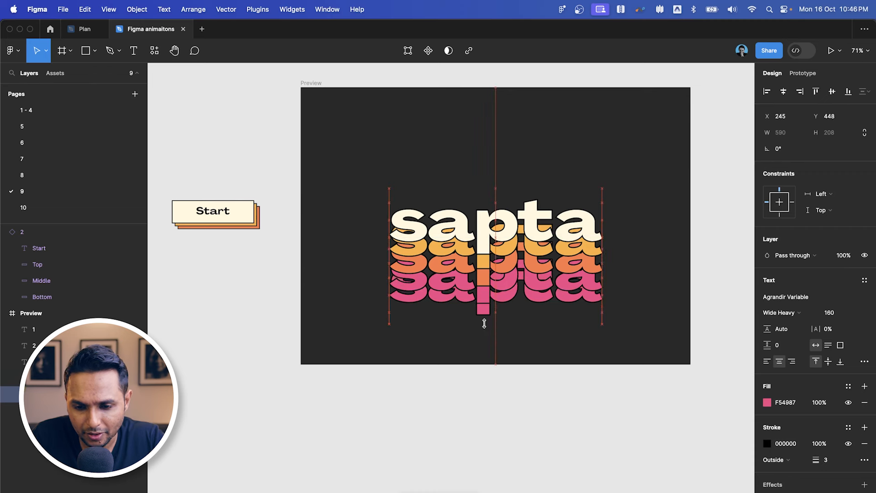
- Change the fill of the lowest text layer to the purple 8A49F5 and clear the selection
left_click(766, 402)
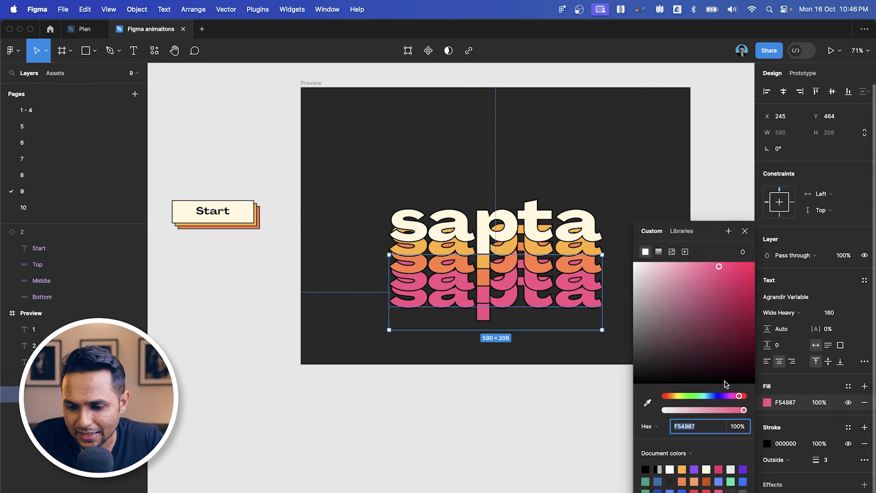
left_click(729, 396)
left_click_drag(728, 398, 726, 398)
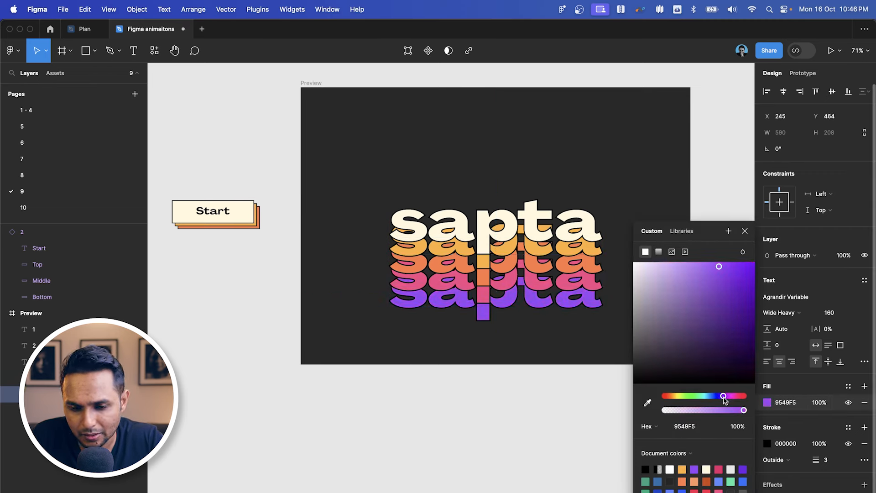
scroll(447, 368, "right", 3)
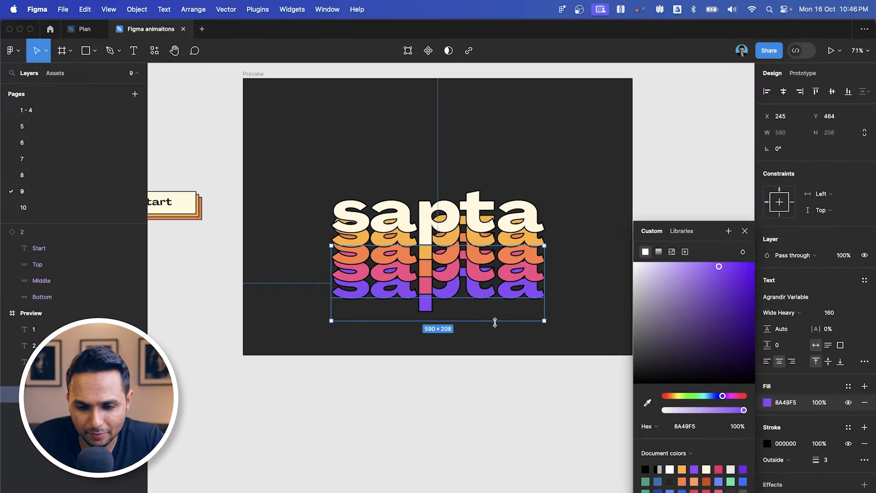
left_click(545, 423)
scroll(545, 423, "left", 3)
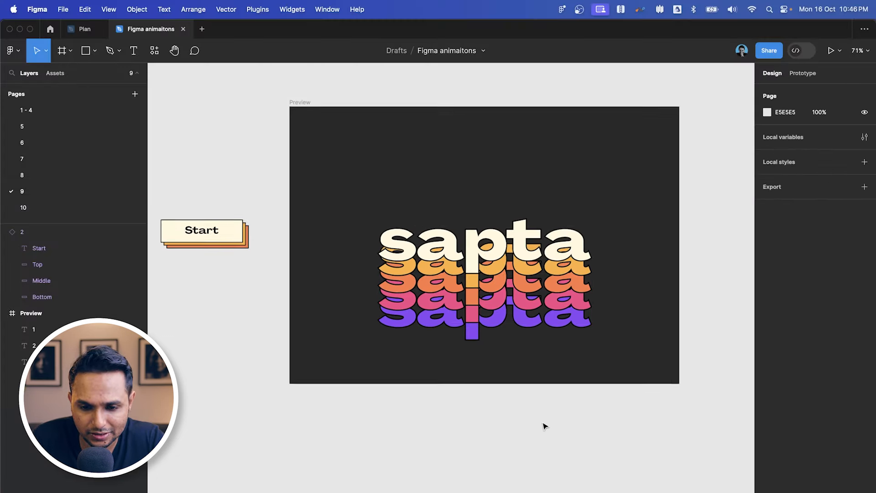
- Align all five "sapta" text layers on a common vertical centre, move them up together to Y 265, and clear the selection
scroll(545, 422, "down", 2)
left_click_drag(605, 239, 447, 356)
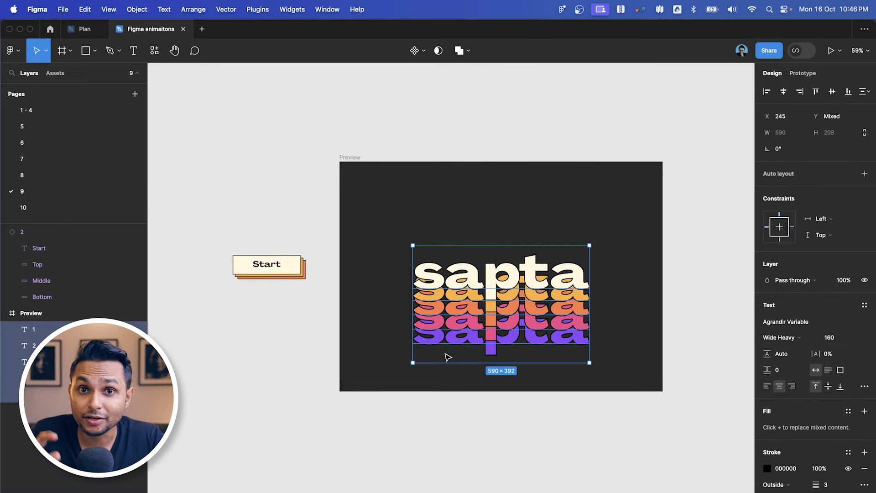
left_click(609, 287)
scroll(610, 287, "up", 3)
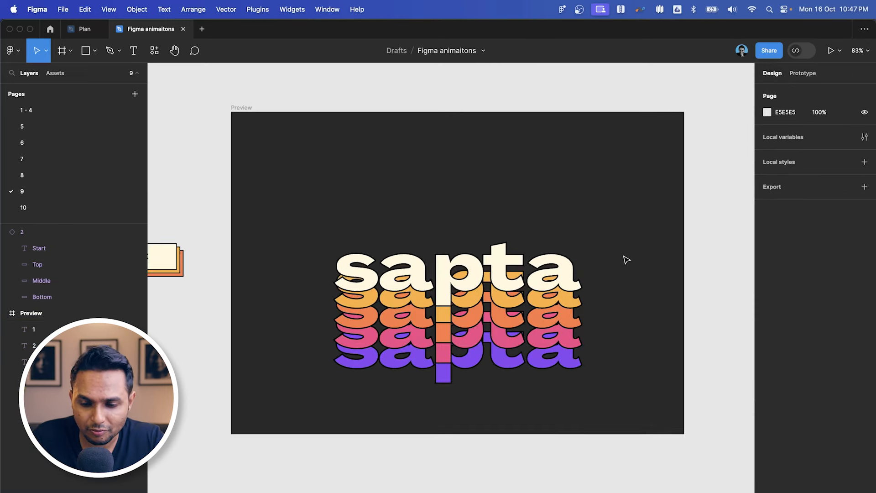
left_click_drag(625, 258, 352, 422)
scroll(352, 422, "down", 4)
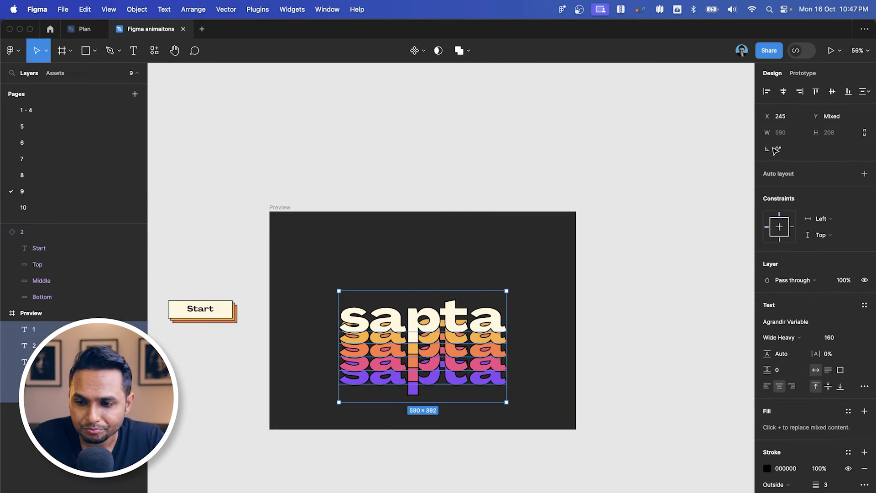
left_click(832, 92)
scroll(353, 406, "up", 3)
left_click_drag(467, 336, 466, 294)
scroll(465, 294, "down", 2)
left_click(490, 338)
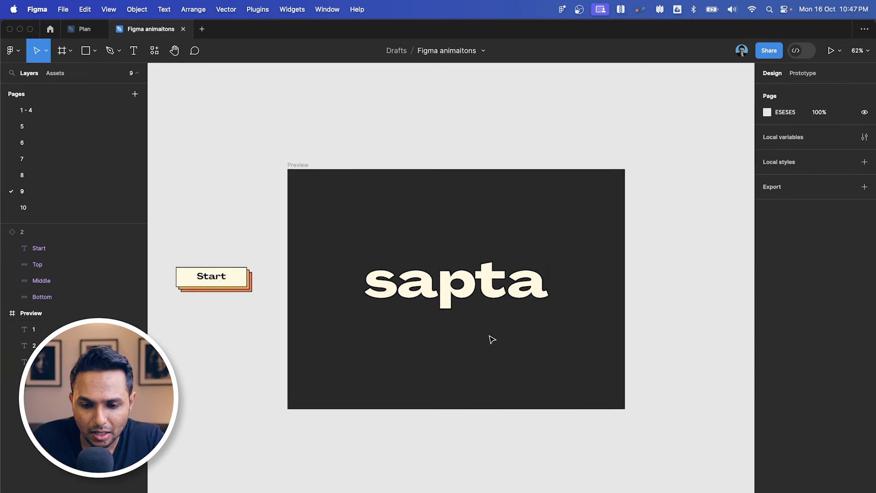
- Draw a bar of about 423 × 43 below the text and round its corners with a radius of 48
key("r")
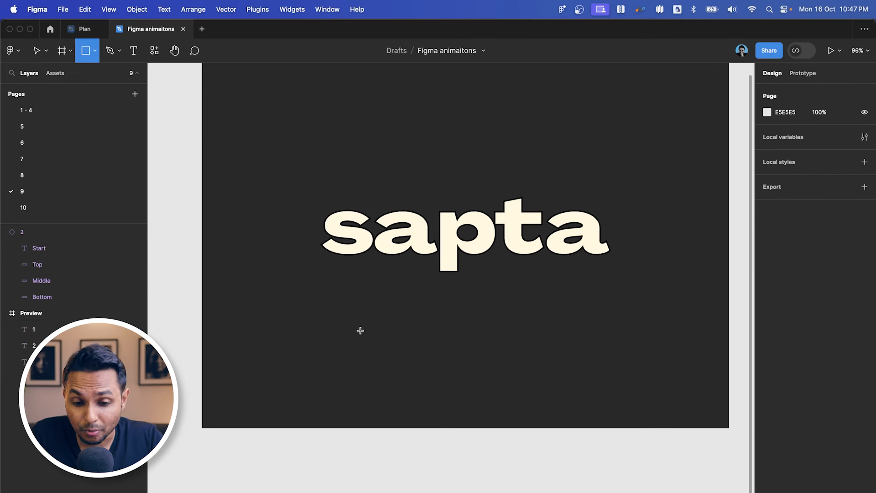
left_click_drag(360, 330, 568, 351)
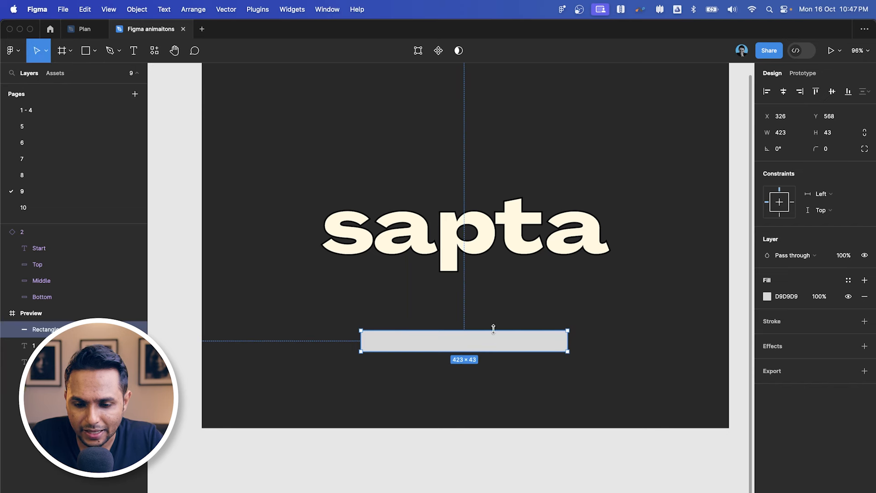
type("24")
key("Return")
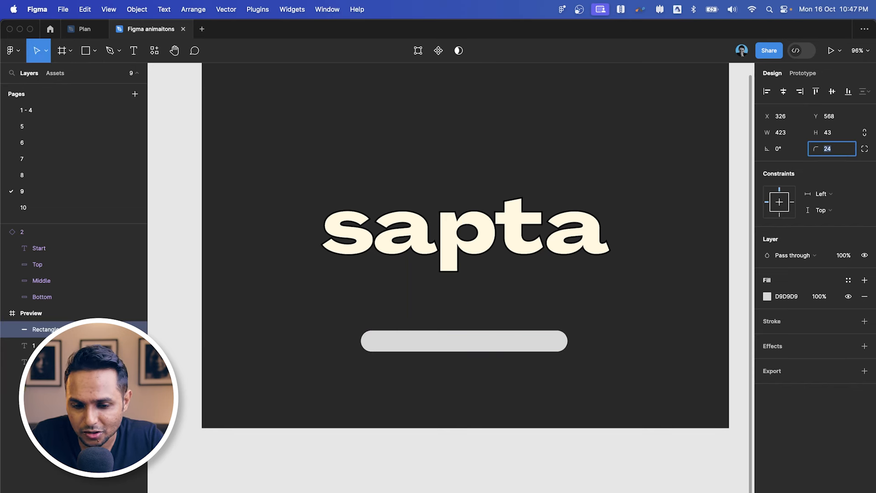
key("Escape")
mouse_move(405, 342)
left_mouse_down()
mouse_move(416, 343)
mouse_move(406, 344)
left_mouse_up()
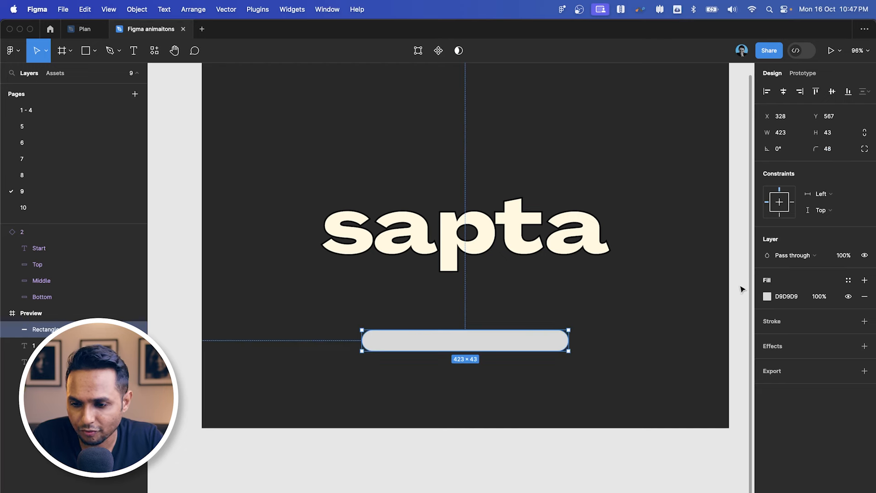
- Fill the rounded bar with white FFFFFF, reduce its layer opacity to 10%, and clear the selection
left_click(767, 297)
left_click_drag(650, 281, 530, 198)
key("Escape")
key("Escape")
left_click(521, 344)
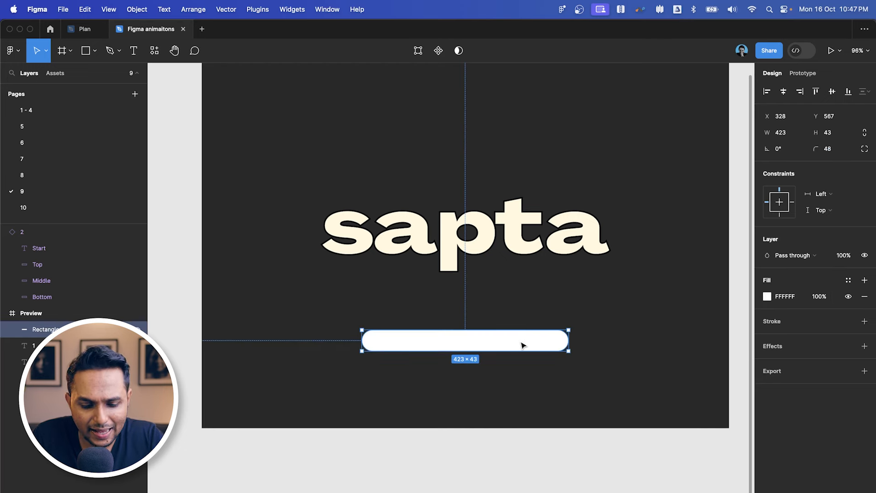
key("1")
left_click(522, 449)
left_click(534, 351)
left_click(557, 448)
scroll(424, 403, "up", 1)
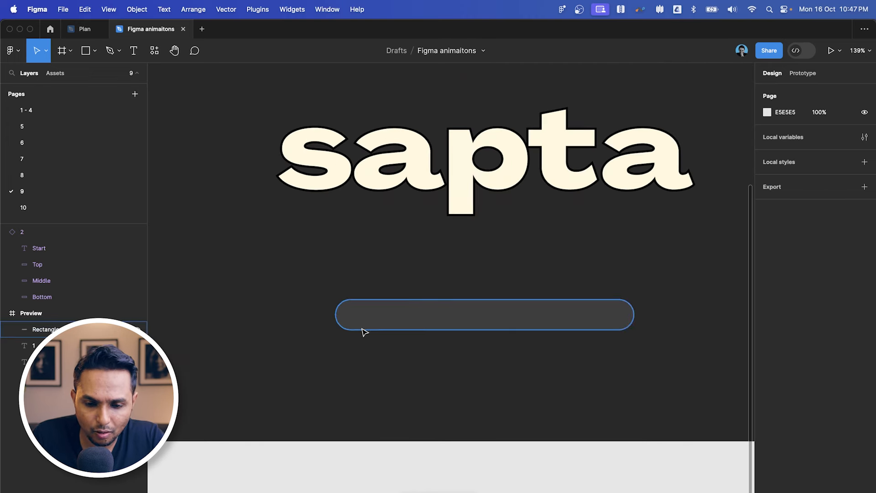
scroll(364, 330, "up", 5)
key("r")
left_click_drag(352, 267, 397, 312)
key("super+z")
- Draw a 58 × 58 circle over the start of the rounded bar as a slider handle and fill it with white FFFFFF
key("o")
mouse_move(364, 272)
left_mouse_down()
mouse_move(387, 314)
mouse_move(378, 312)
left_mouse_up()
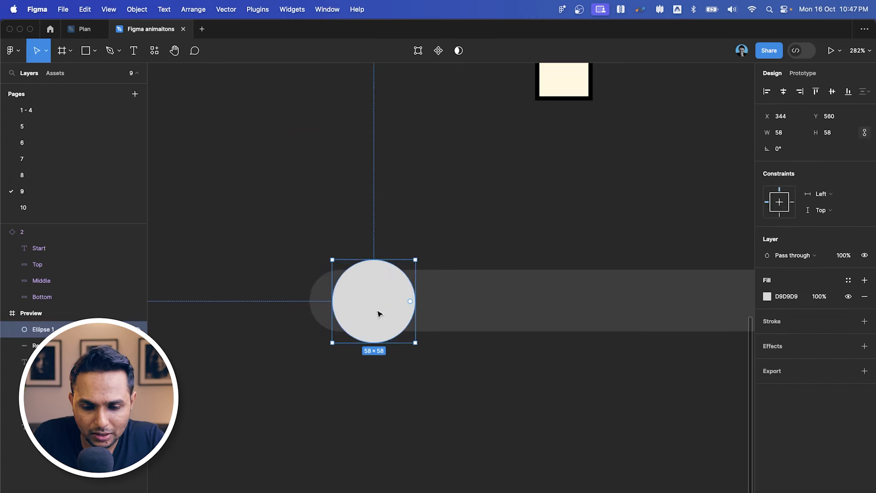
scroll(378, 313, "down", 5)
left_click(765, 296)
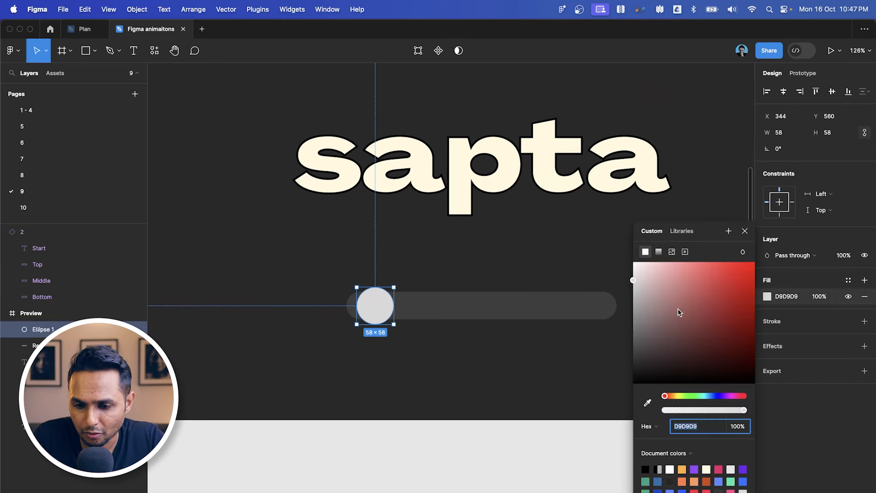
type("ffffff")
key("Escape")
scroll(382, 301, "up", 3)
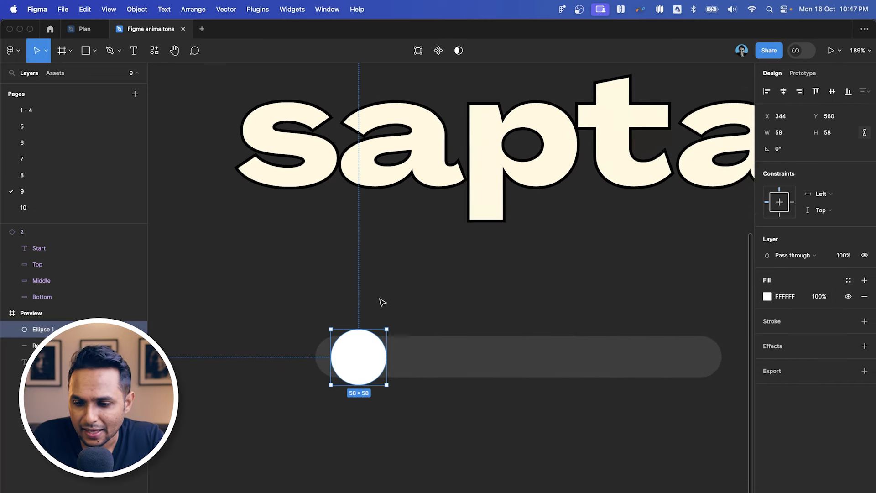
- Add a black 000000 inside stroke with a weight of 4 to the white circle and clear the selection
left_click(772, 320)
left_click(823, 353)
type("4")
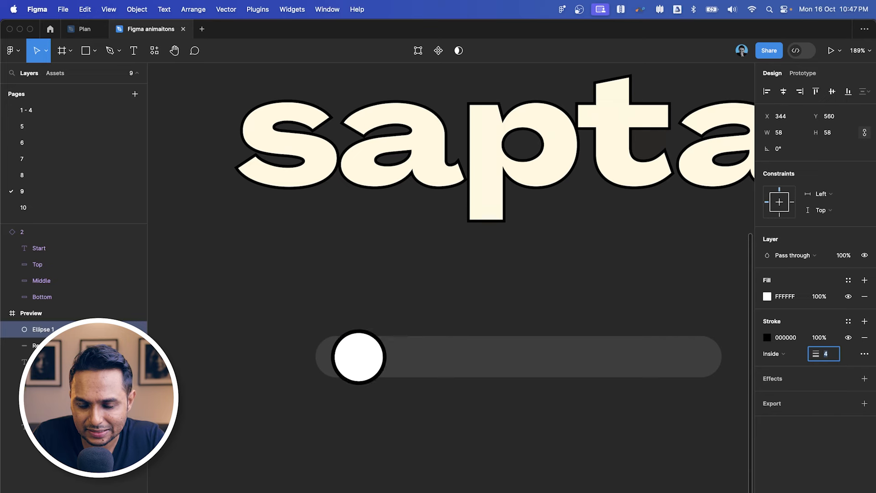
scroll(586, 346, "down", 4)
left_click(527, 387)
scroll(526, 387, "right", 2)
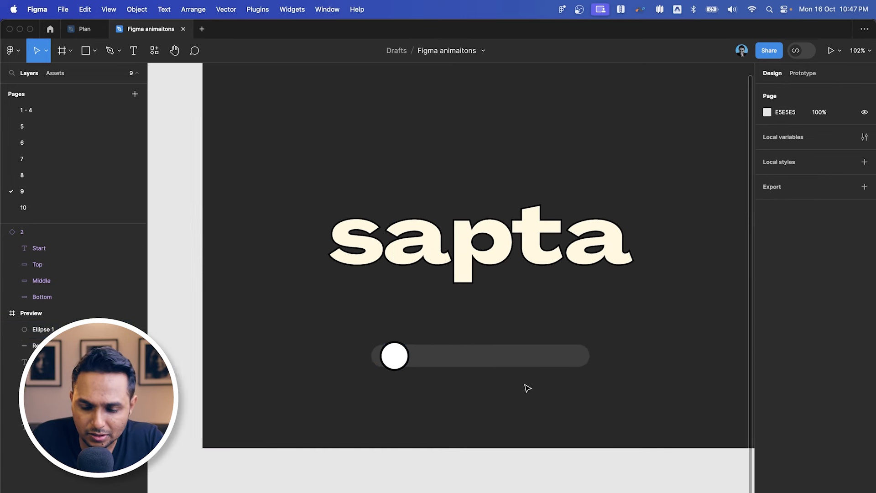
- Reduce the circle's stroke weight to 3 and clear the selection
scroll(387, 344, "up", 2)
left_click(387, 347)
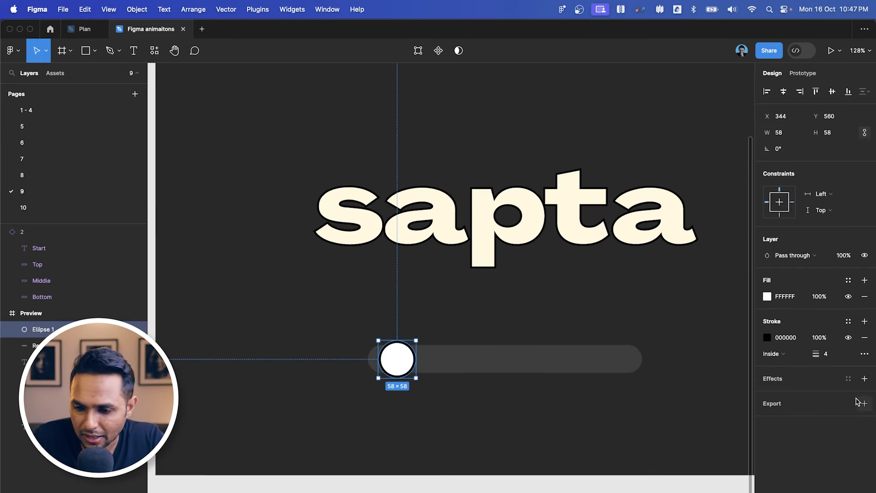
left_click(826, 354)
type("3")
left_click(518, 434)
scroll(516, 434, "down", 5)
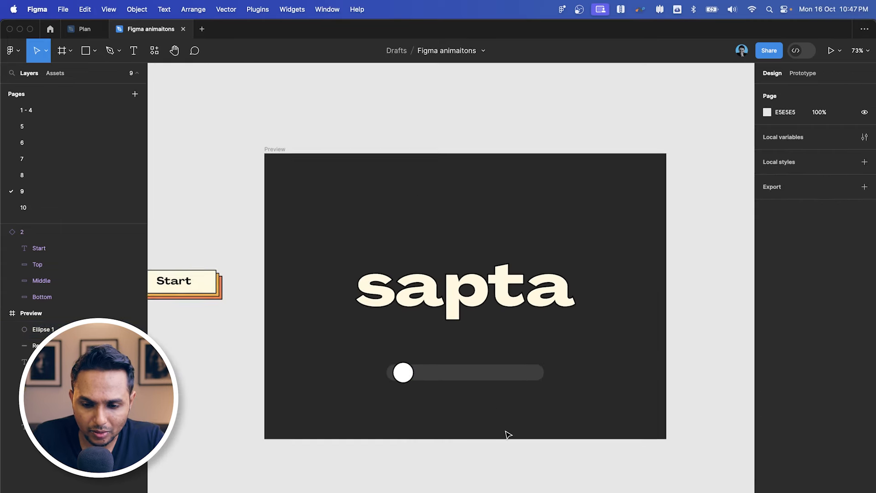
- Rename the Preview frame as "State 1"
scroll(507, 434, "down", 2)
scroll(508, 434, "right", 3)
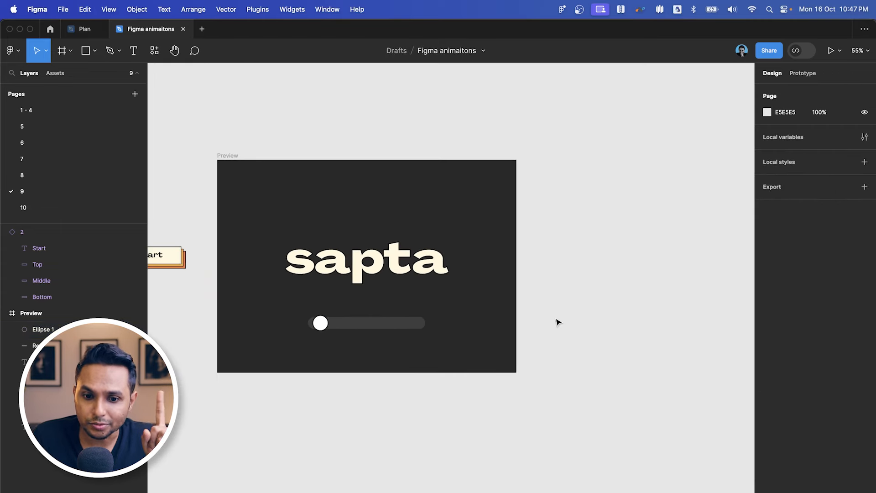
scroll(313, 197, "up", 1)
left_click(212, 154)
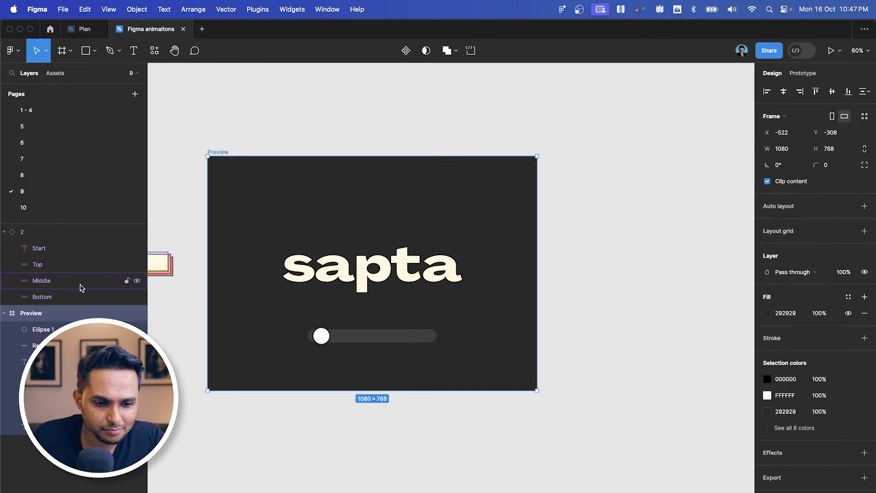
double_click(39, 315)
type("s")
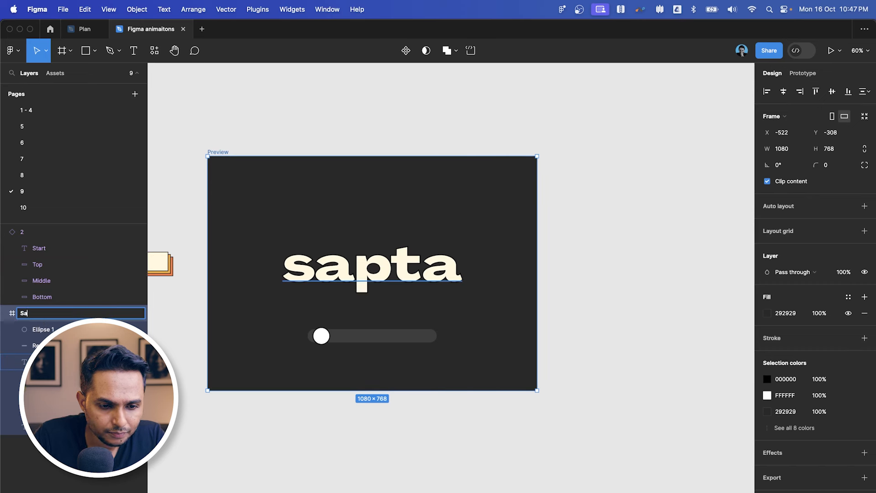
type("tate 1")
key("Return")
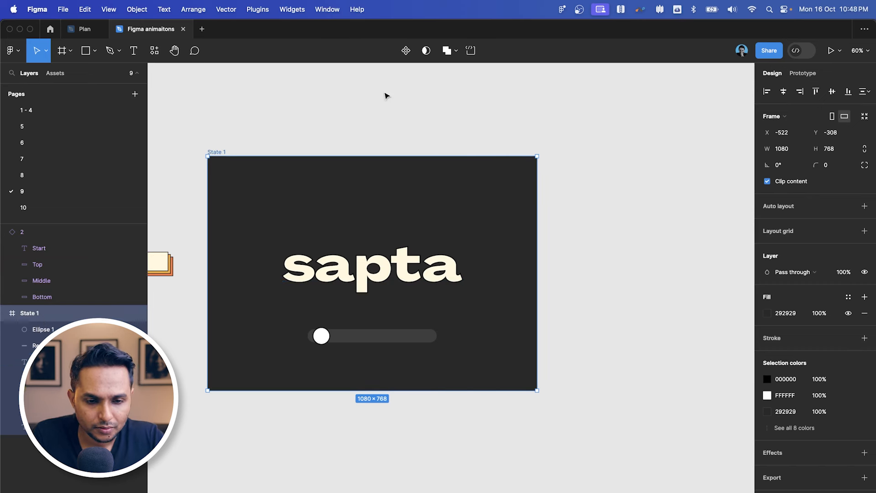
- Duplicate the State 1 frame and place the copy, State 2, beside it at X 648, Y -308
left_click_drag(212, 154, 570, 157)
scroll(456, 176, "right", 2)
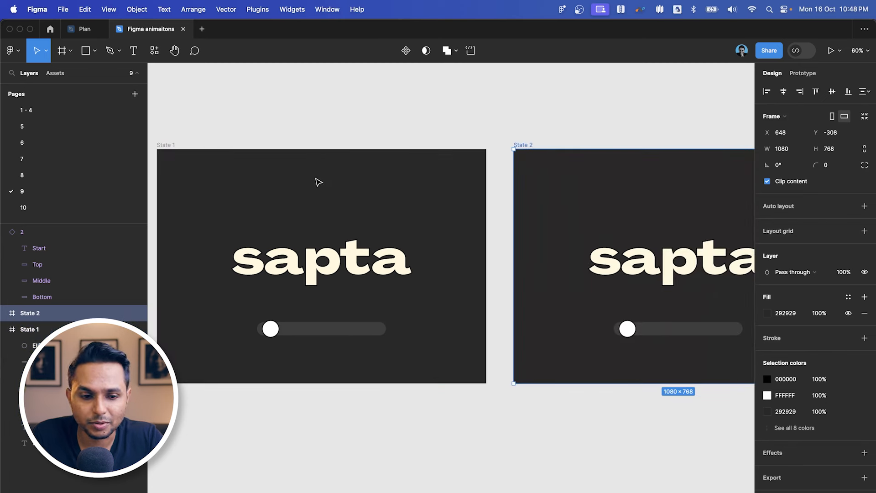
scroll(587, 295, "down", 3)
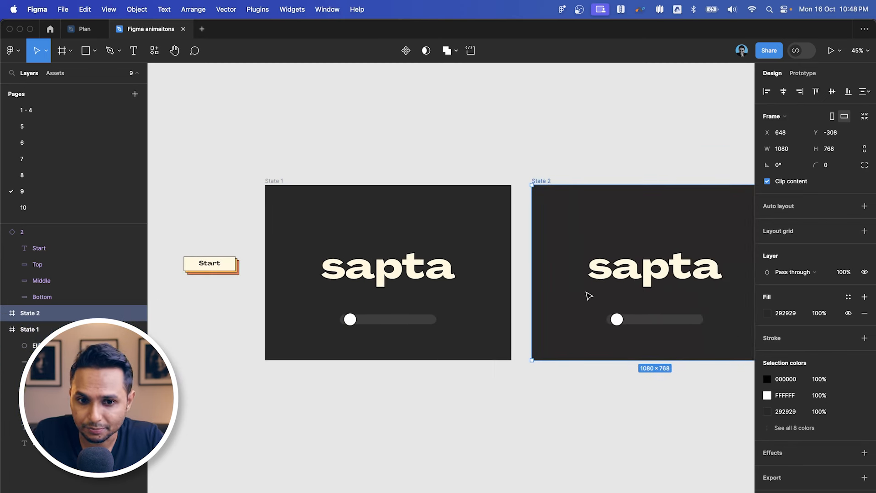
scroll(295, 188, "up", 4)
left_click(440, 340)
scroll(440, 340, "up", 2)
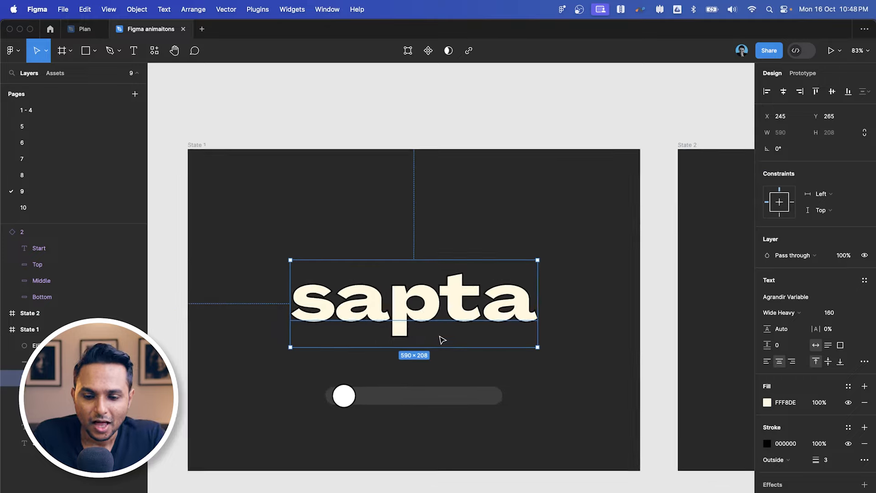
scroll(442, 340, "down", 5)
scroll(300, 313, "up", 3)
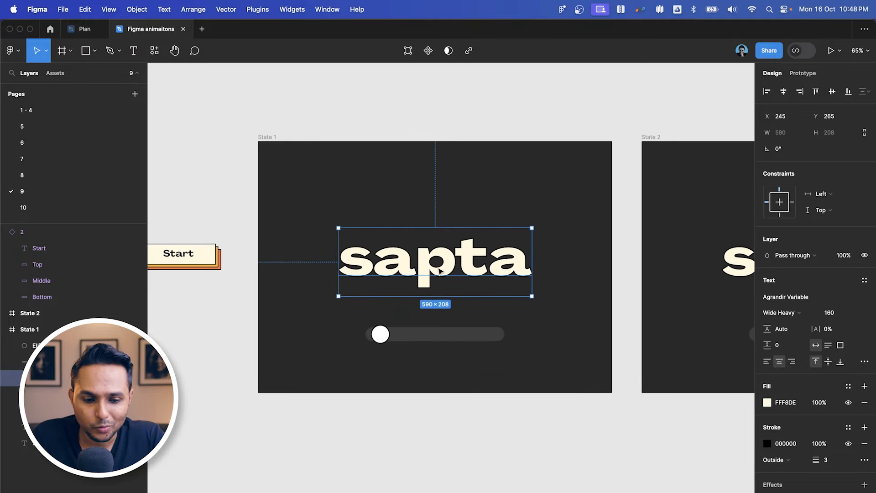
left_click(269, 137)
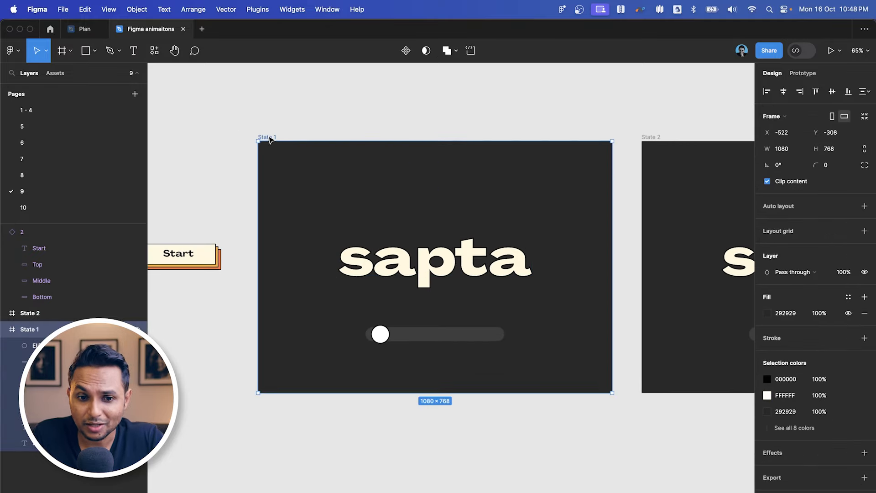
scroll(271, 139, "right", 1)
- Rotate the four coloured "sapta" copies behind the cream text in State 1 to 4°
left_click(383, 250)
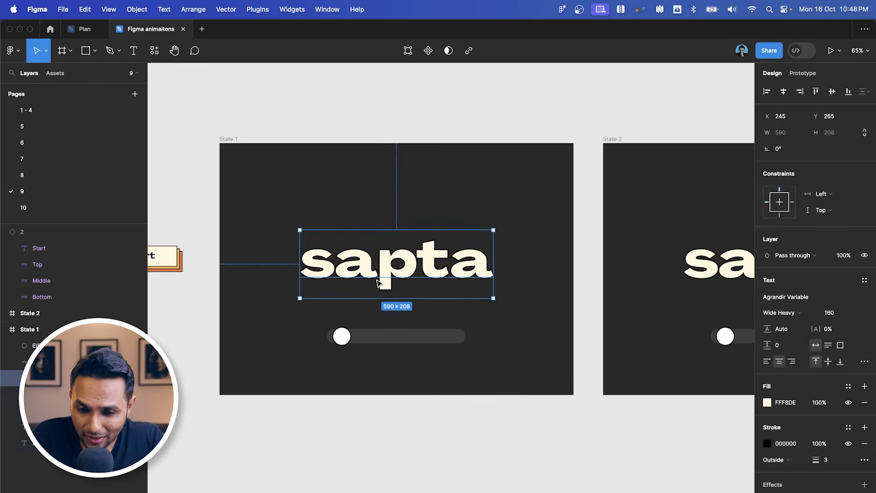
left_click(55, 394)
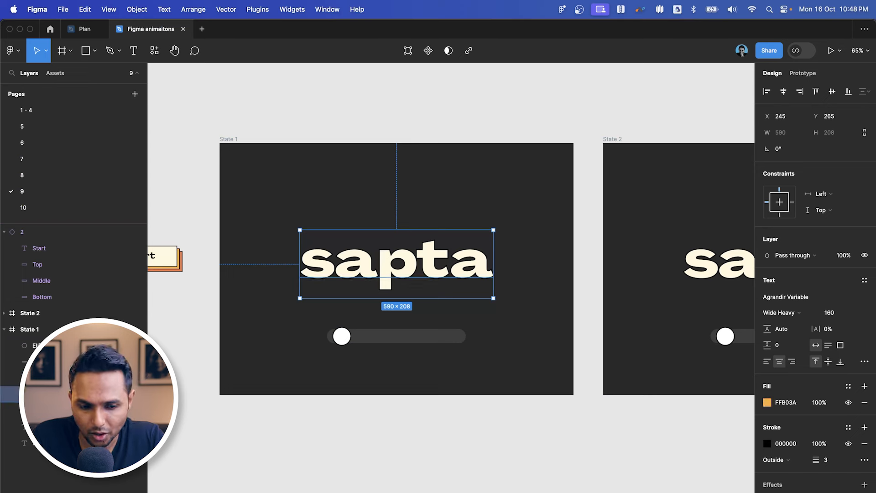
left_click(55, 410, "shift")
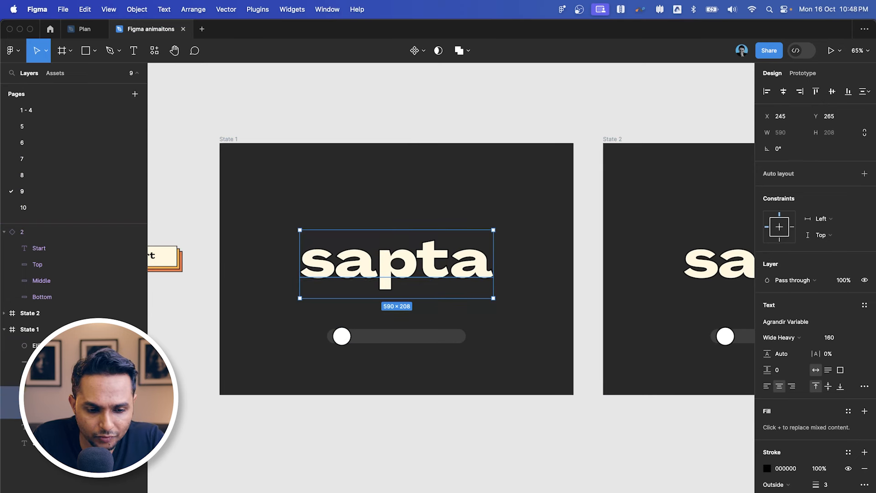
left_click(55, 427, "shift")
left_click(55, 443, "shift")
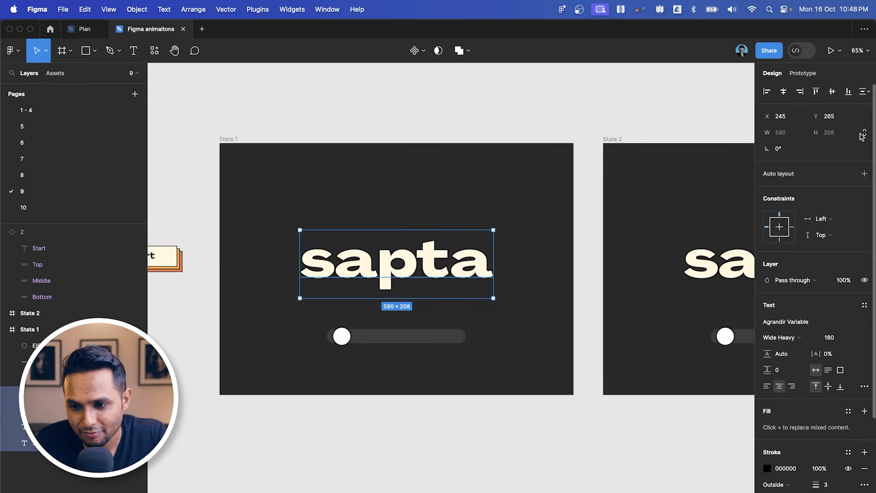
left_click(785, 151)
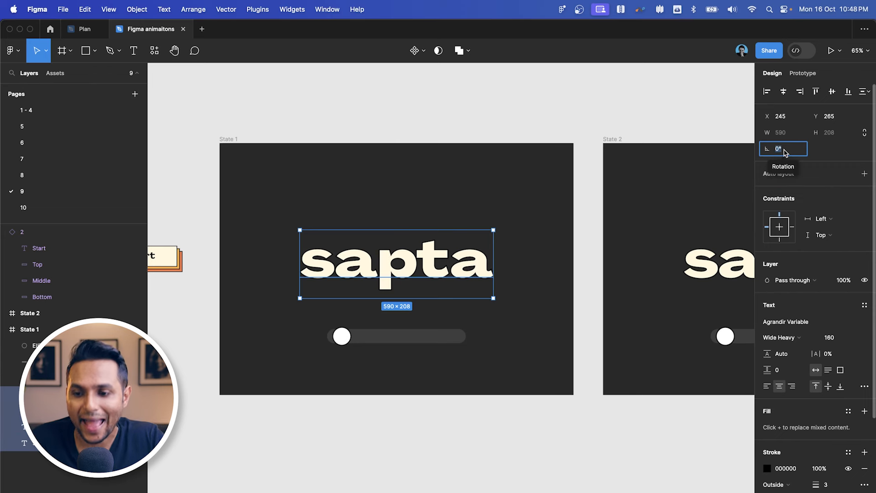
key("shift+Down")
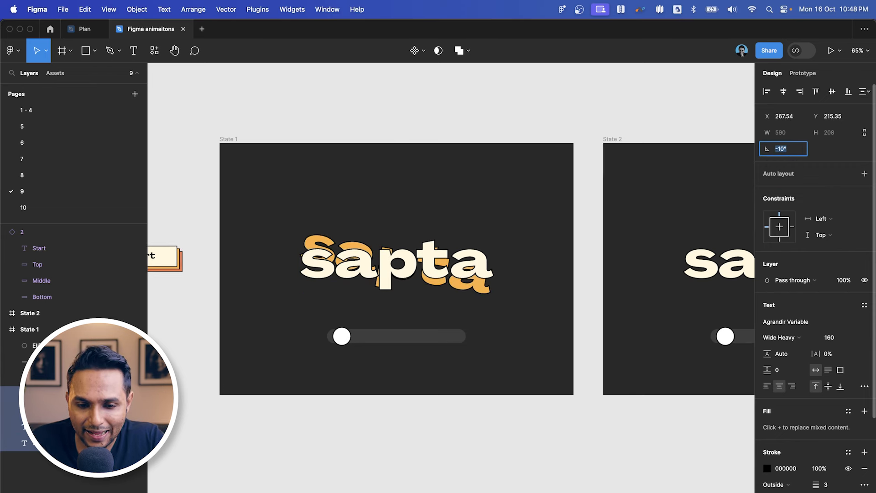
key("shift+Up")
key("Up")
key("Up")
key("Up")
key("Up")
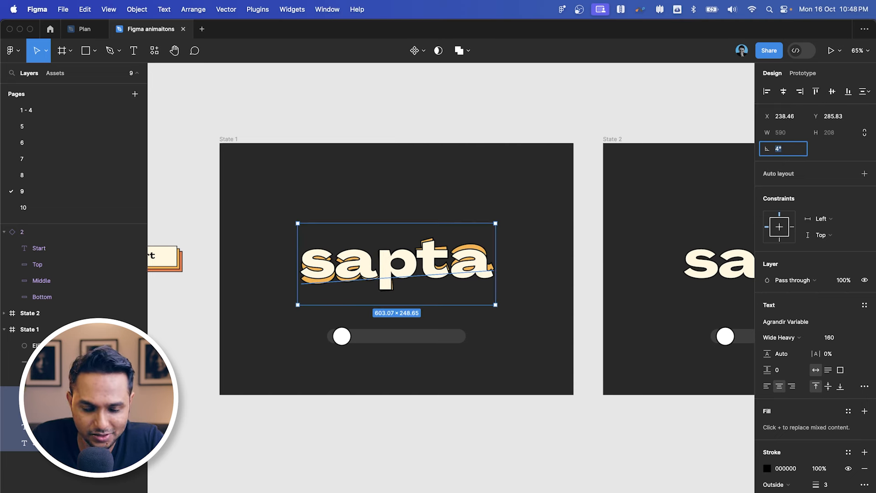
- Set the rotation of the three rearmost text copies in State 1 to 8°, and the last two to 12°
left_click(788, 149)
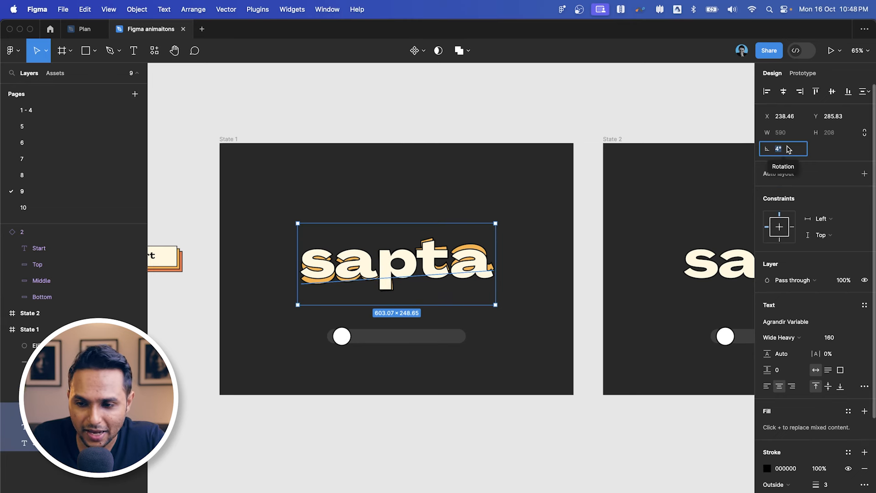
type("8")
key("Return")
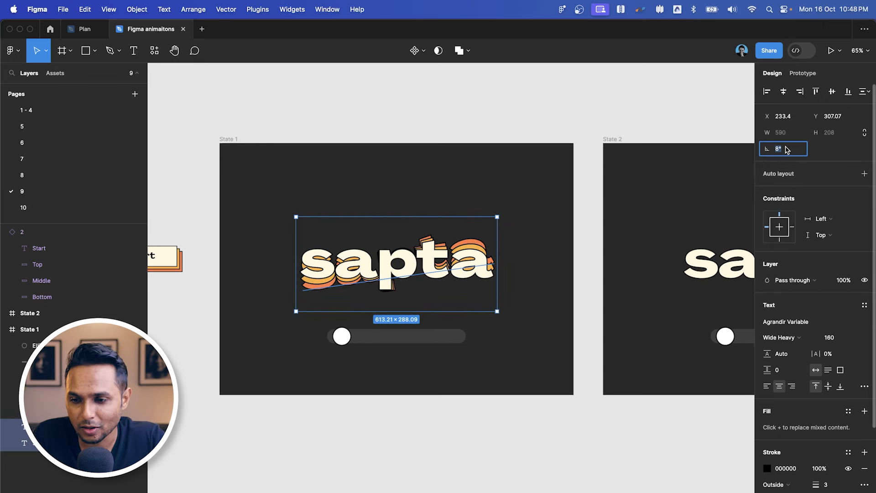
type("12")
key("Return")
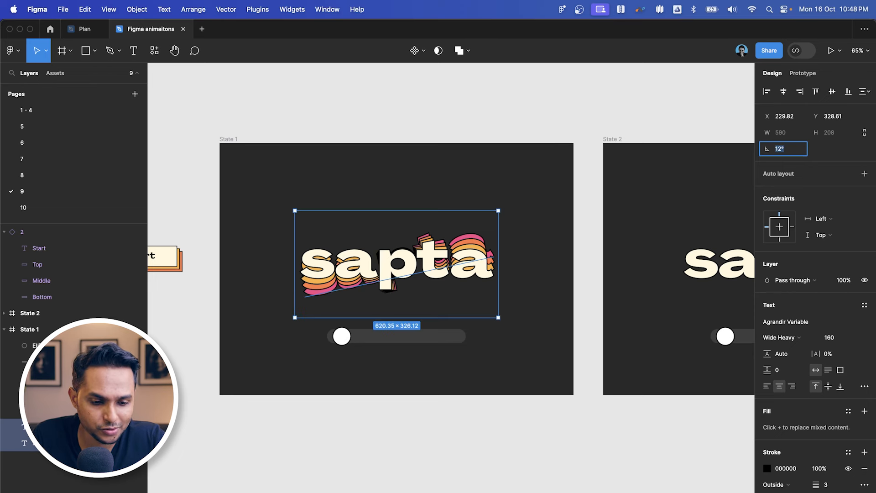
- Set the rotation of the rearmost purple "sapta" copy in State 1 to 16°
left_click(50, 427)
key("Tab")
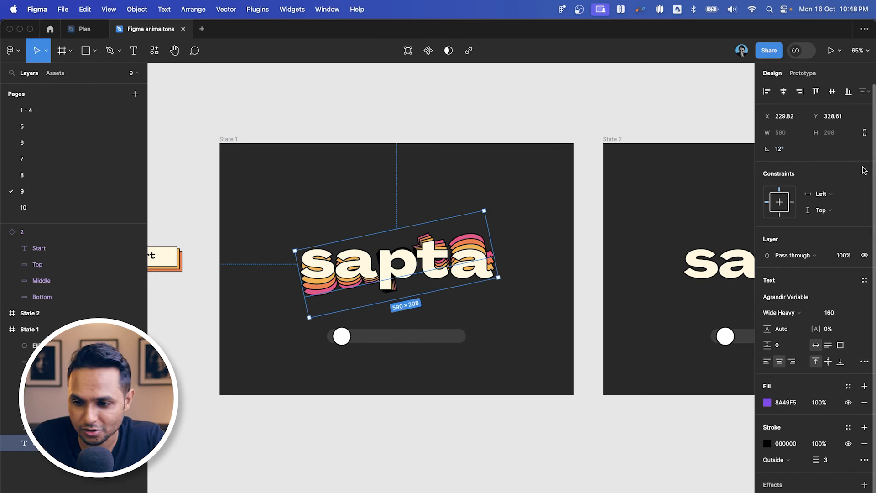
left_click(790, 150)
type("16")
key("Return")
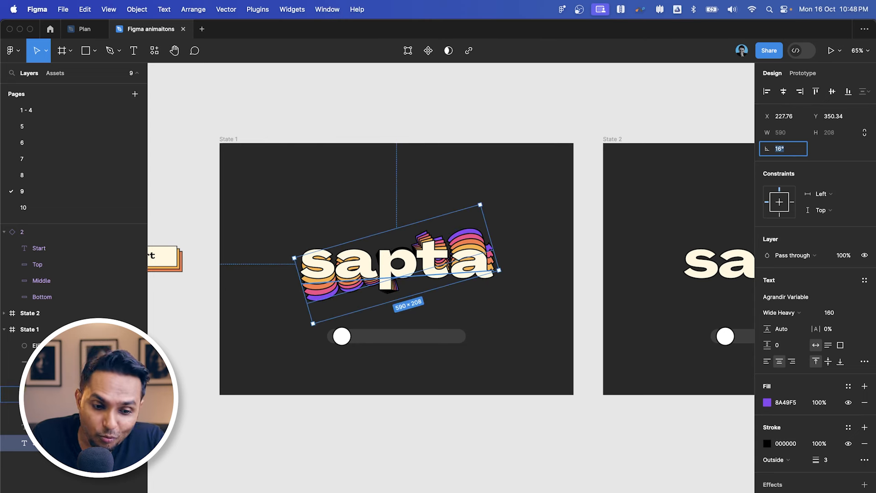
- Offset the four coloured text copies downward by 8, 16, 24 and 32 px from front to back, ending with purple at Y 382.34
left_click(54, 394)
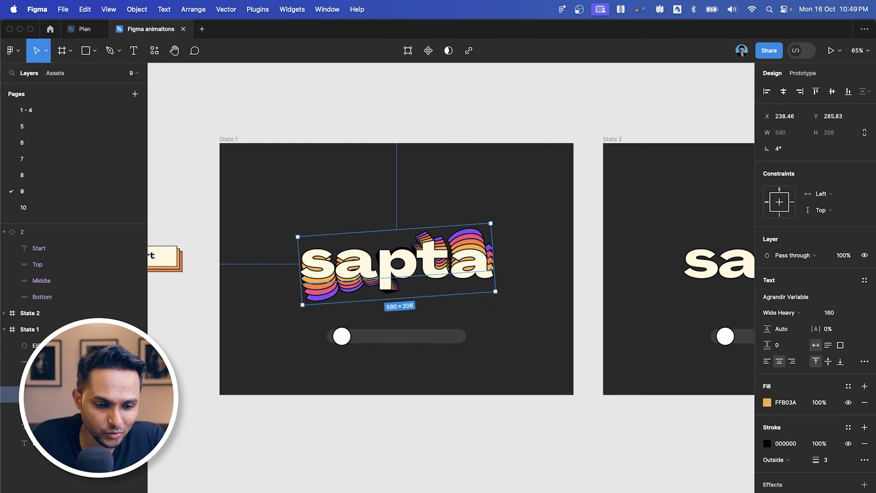
left_click(55, 410, "shift")
left_click(55, 426, "shift")
left_click(35, 444, "shift")
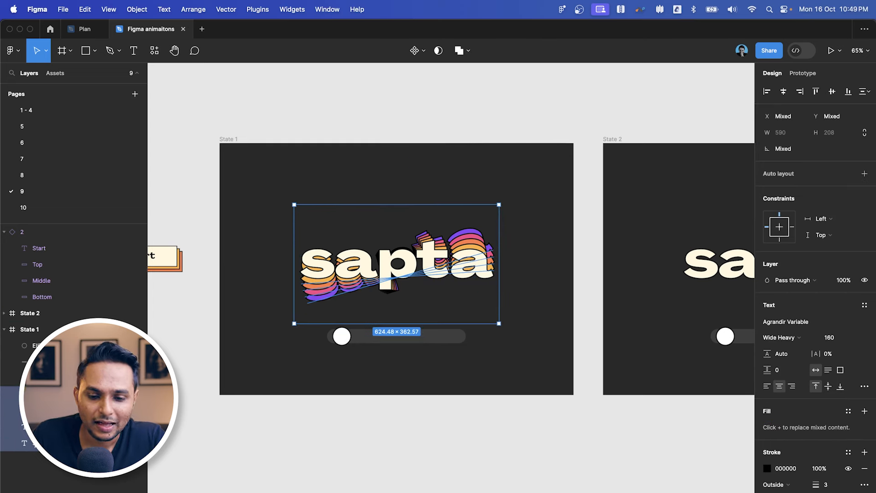
key("shift+Down")
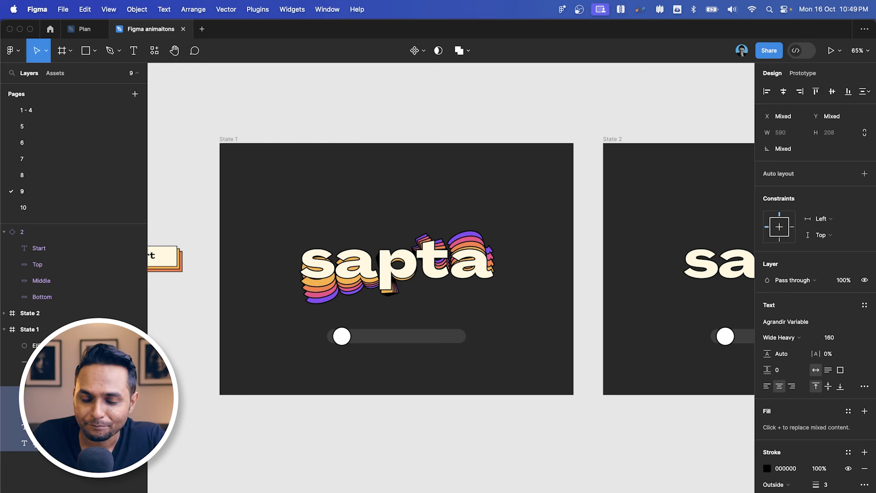
left_click(91, 395, "super")
key("shift+Down")
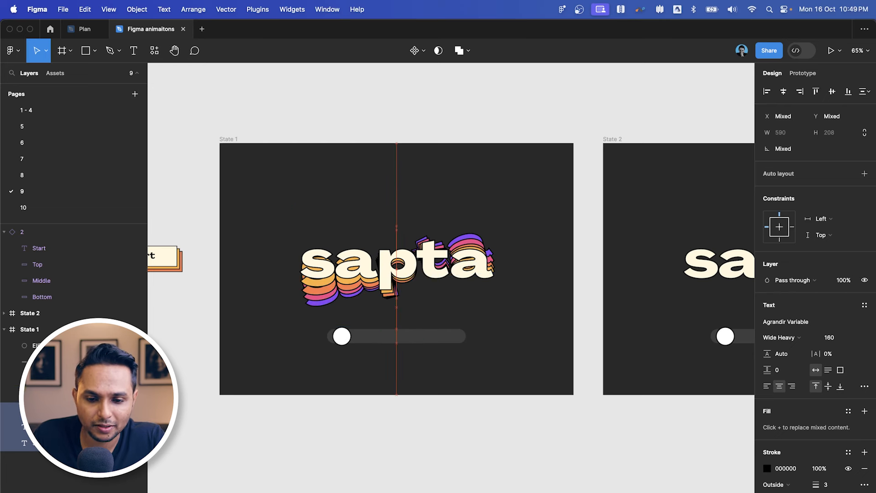
left_click(91, 410, "super")
key("shift+Down")
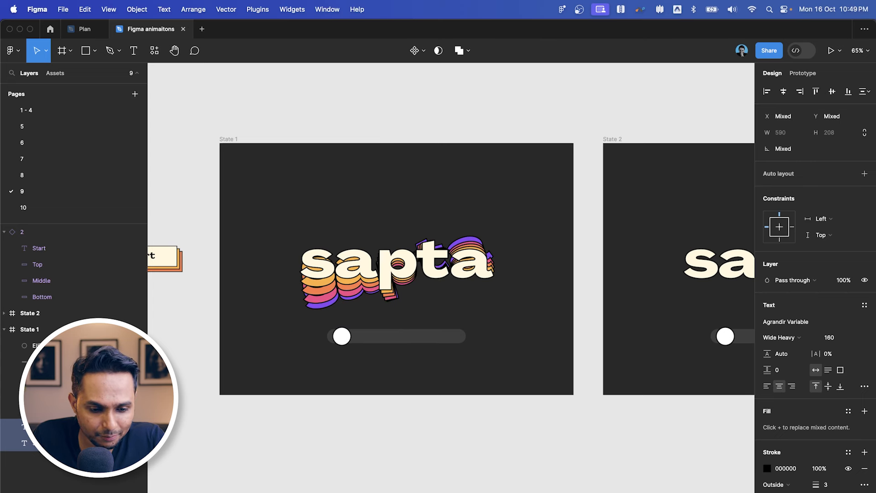
left_click(91, 427, "super")
key("shift+Down")
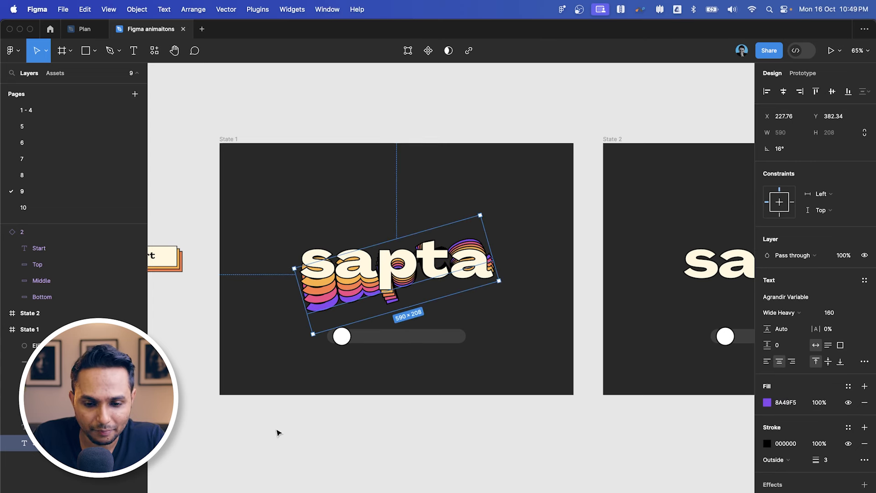
- Offset the four coloured text copies to the left by 8, 16, 24 and 32 px from front to back, ending with purple at X 195.76
left_click(282, 433)
left_click(91, 394)
left_click(92, 410, "super")
left_click(91, 427, "super")
left_click(91, 443, "super")
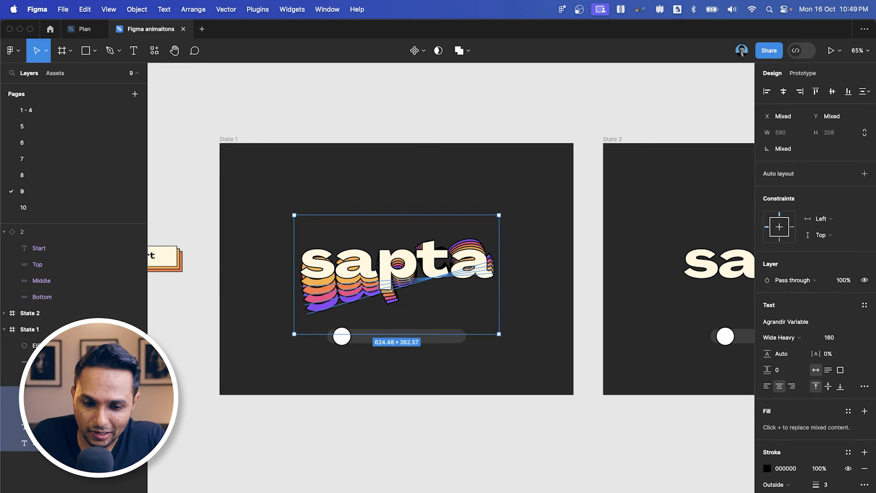
key("shift+Left")
left_click(91, 394, "super")
key("shift+Left")
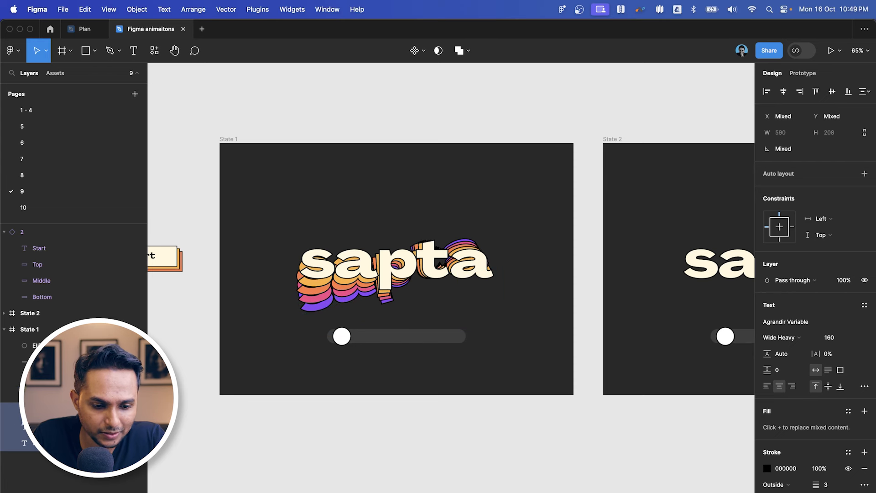
key("shift+Left")
left_click(92, 426, "super")
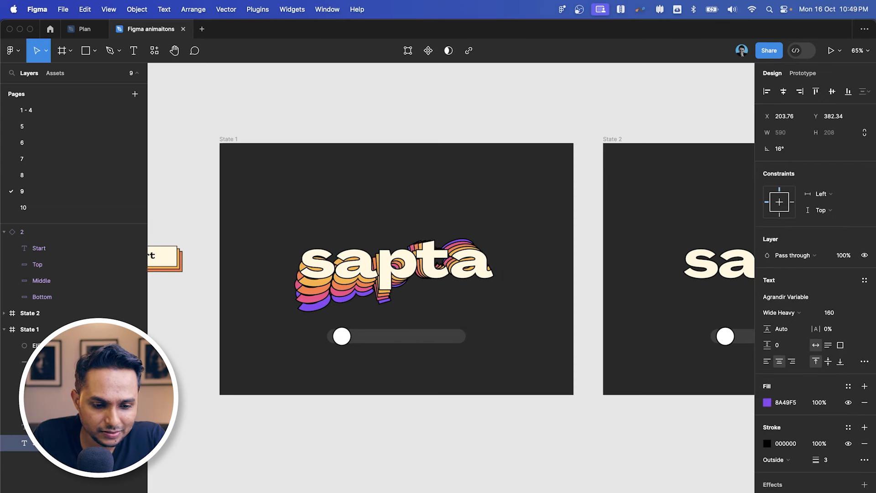
key("shift+Left")
- Shift all five stacked "sapta" text layers in State 1 together 8 px left and 8 px down
scroll(456, 274, "up", 5)
scroll(548, 246, "down", 4)
scroll(577, 242, "up", 4)
scroll(578, 244, "down", 3)
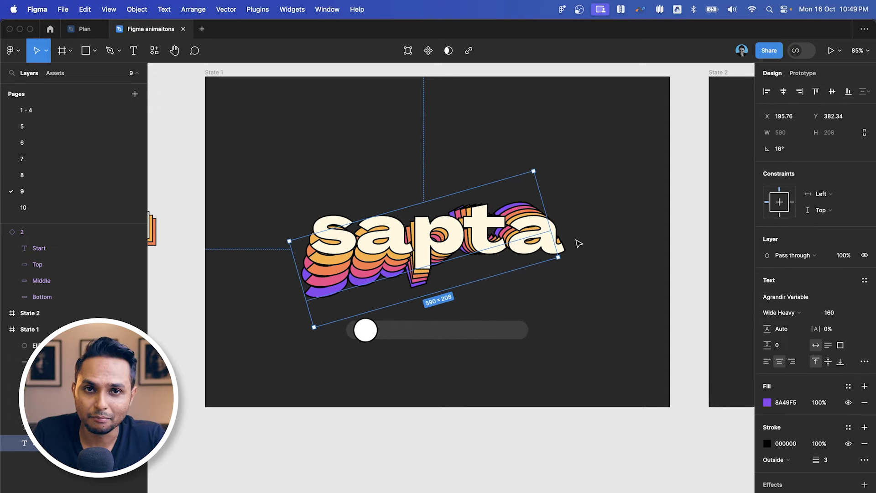
scroll(578, 243, "down", 3)
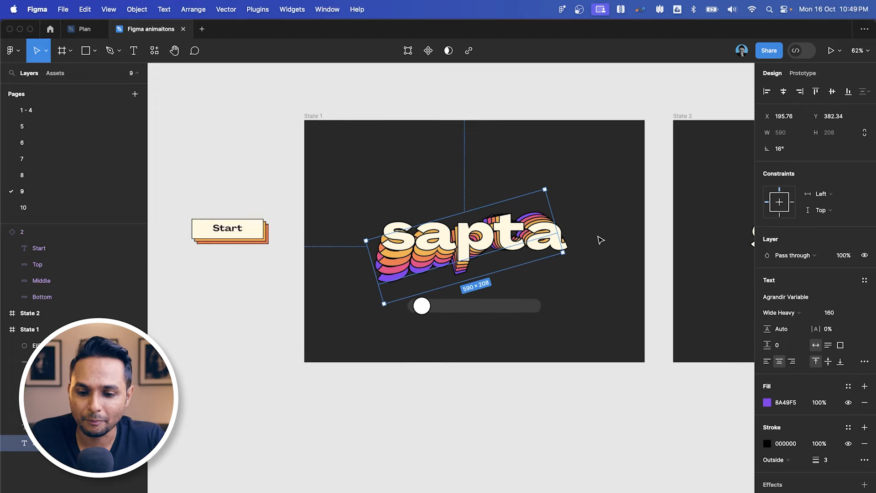
scroll(598, 240, "right", 6)
scroll(598, 240, "up", 2)
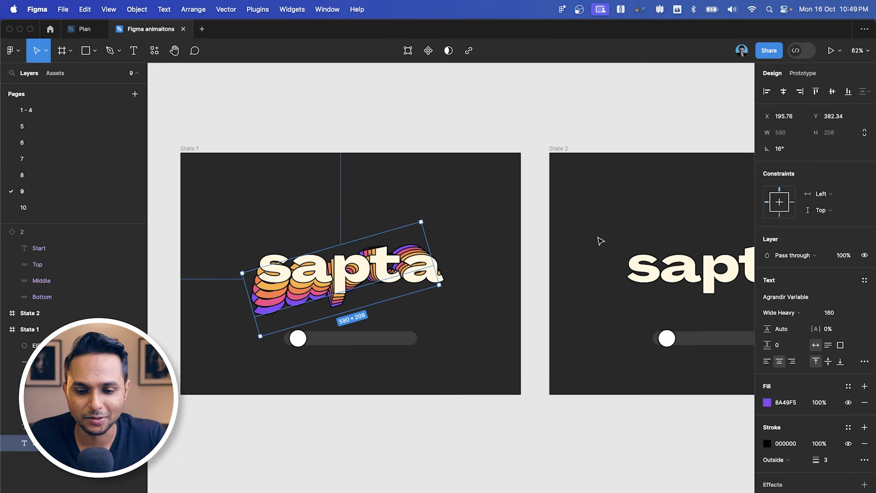
left_click(496, 262)
left_click_drag(485, 222, 183, 325)
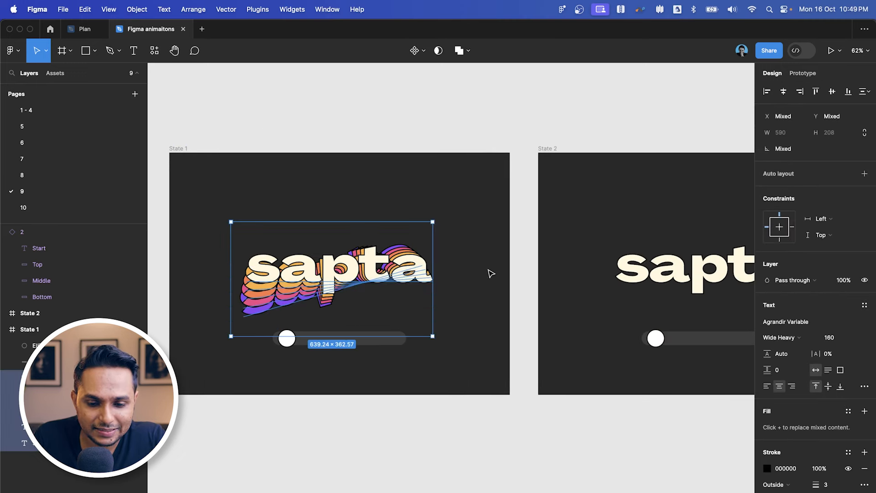
scroll(495, 274, "left", 2)
scroll(495, 274, "down", 1)
left_click(544, 272)
scroll(544, 273, "left", 2)
scroll(544, 273, "down", 1)
left_click_drag(574, 160, 290, 253)
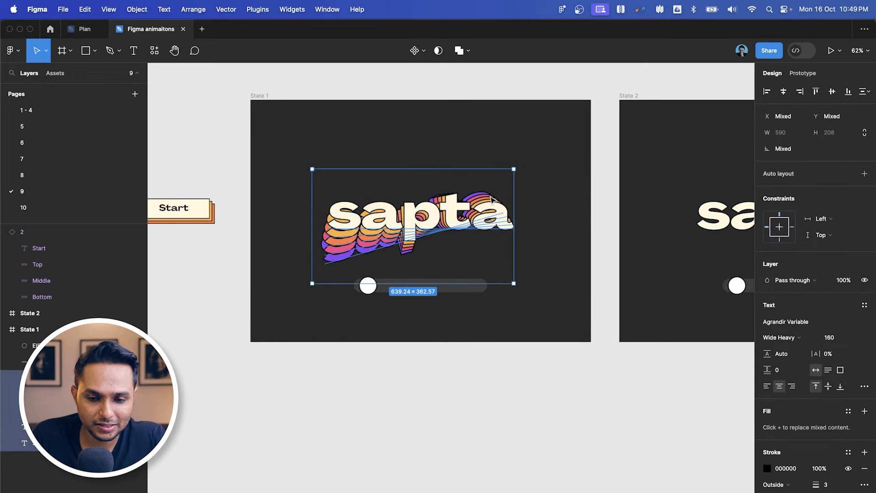
left_click_drag(559, 173, 248, 261)
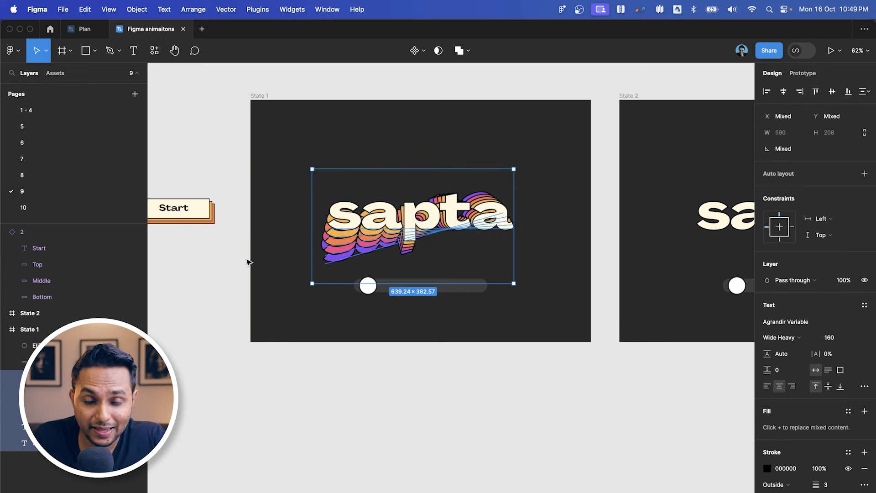
key("shift+Left")
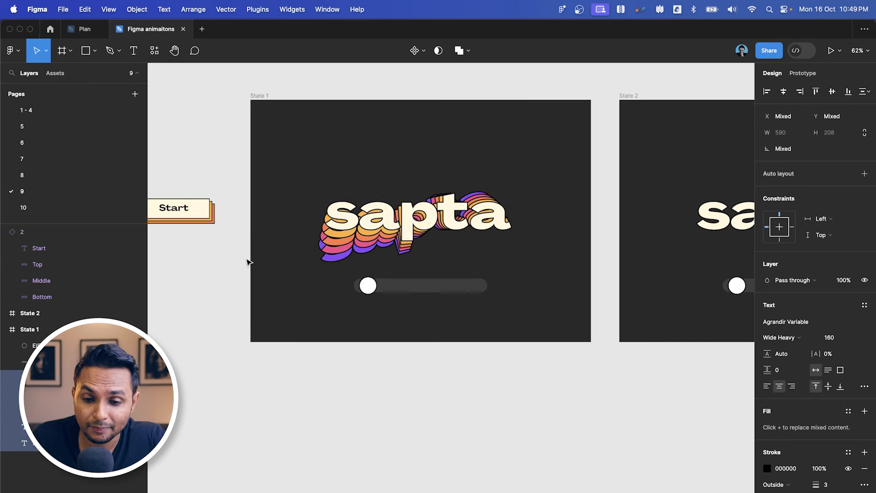
key("shift+Down")
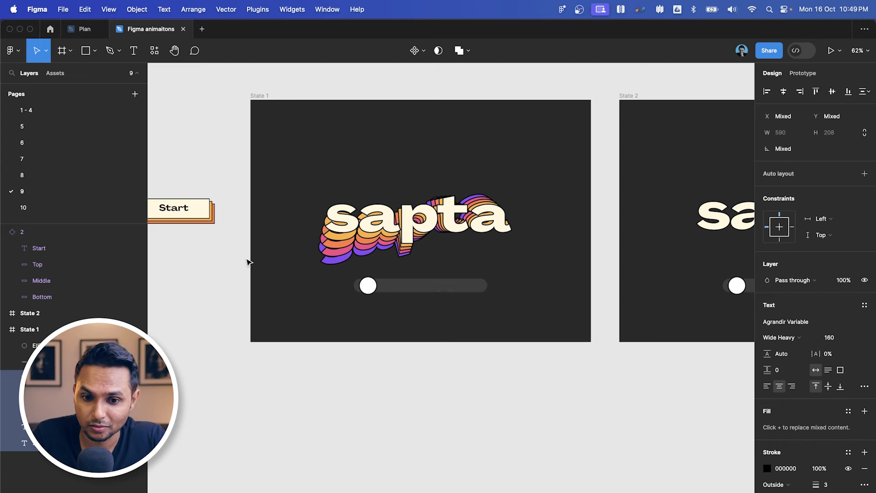
left_click_drag(565, 159, 327, 222)
scroll(498, 231, "right", 3)
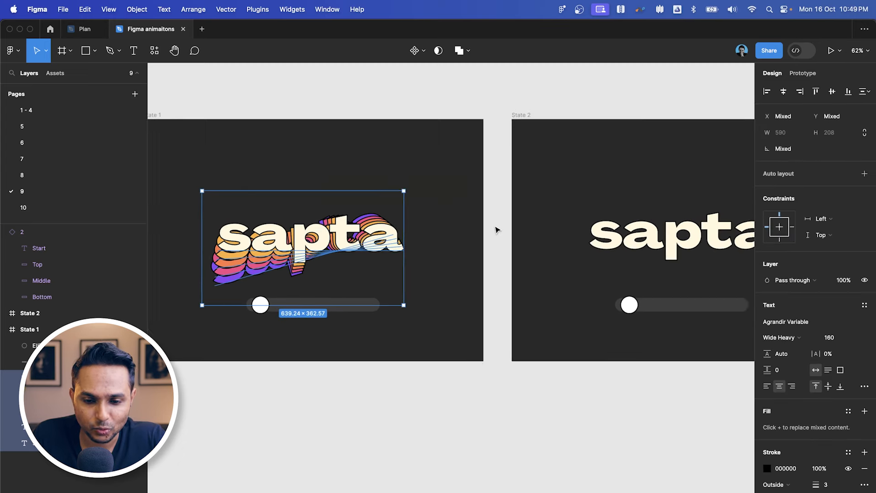
left_click(497, 230)
scroll(497, 229, "left", 3)
left_click(230, 93)
scroll(445, 176, "right", 3)
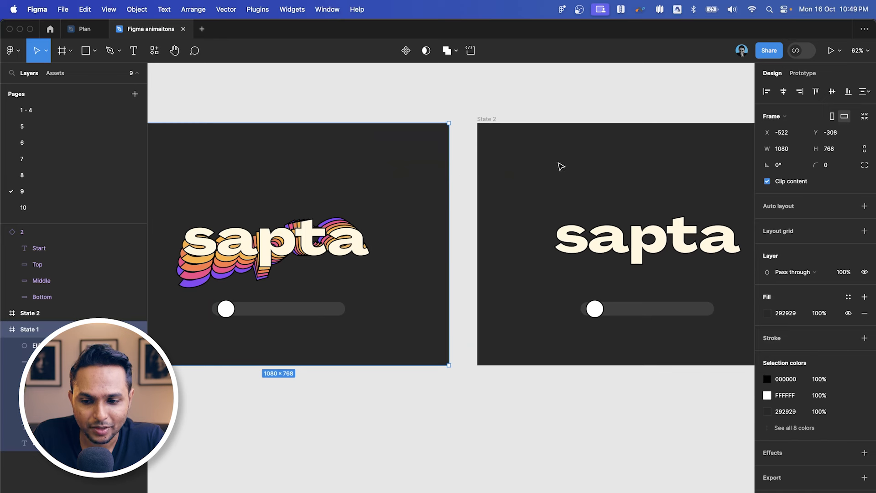
scroll(556, 172, "down", 3)
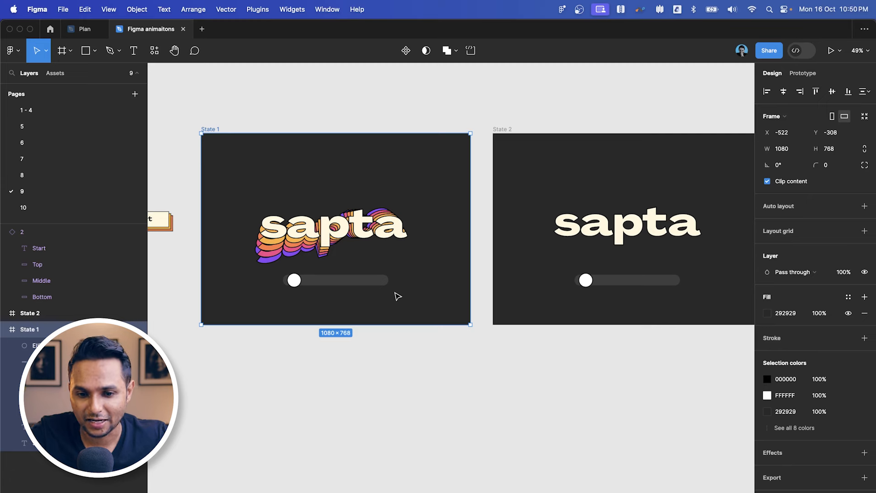
- Set the rotation of the four coloured "sapta" copies behind the cream text in State 2 to -4°
scroll(522, 259, "right", 3)
left_click(554, 242)
scroll(557, 240, "up", 3)
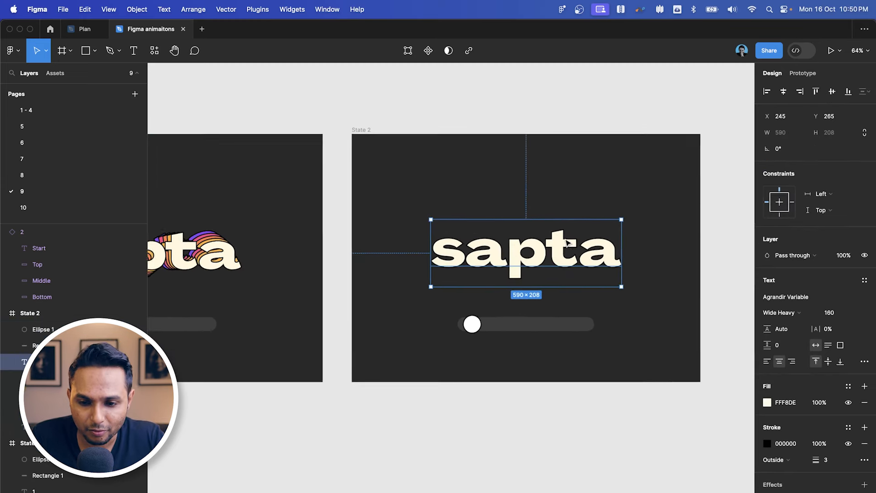
scroll(593, 246, "right", 3)
left_click(599, 248)
left_click(525, 231)
scroll(519, 233, "down", 1)
left_click(101, 377)
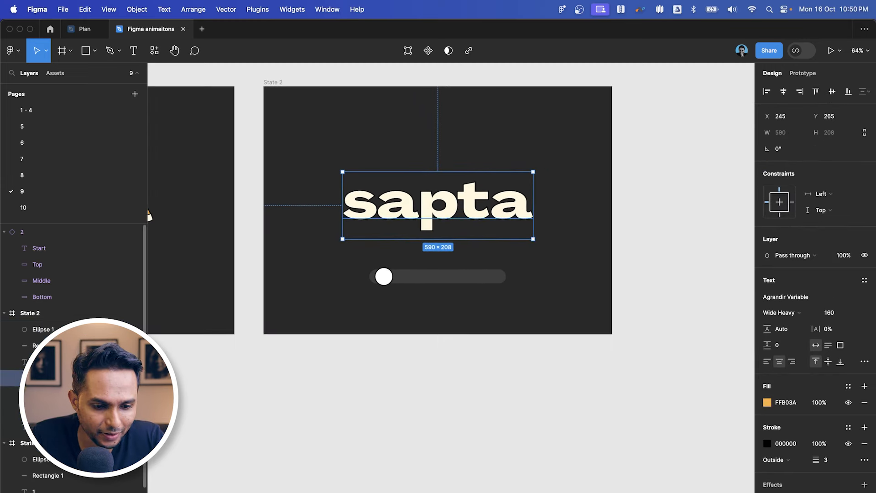
left_click(481, 206)
scroll(481, 207, "left", 1)
left_click(41, 378)
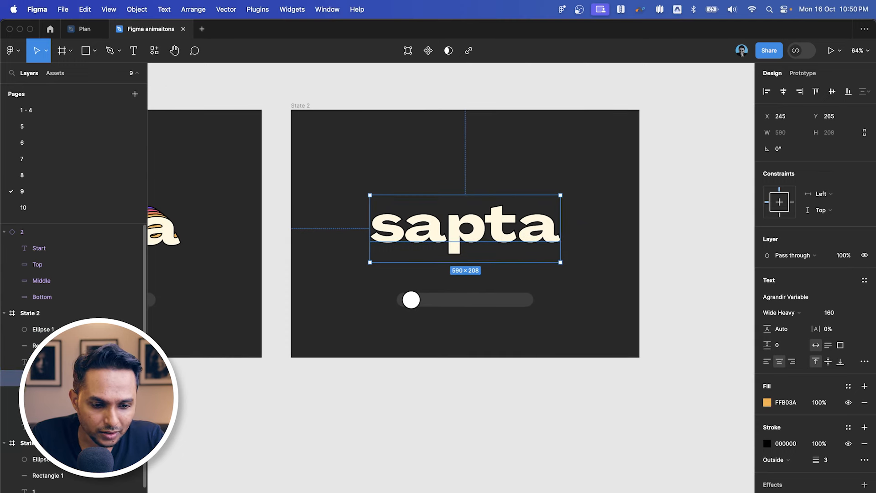
left_click(50, 426, "shift")
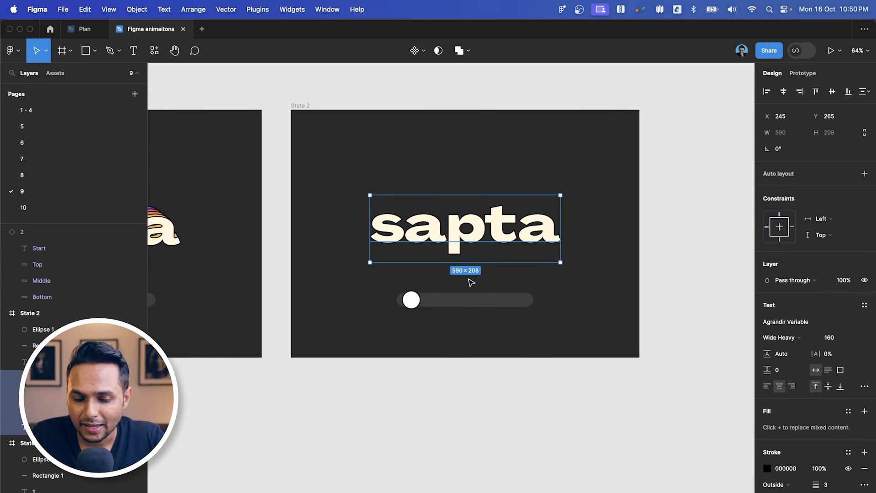
scroll(469, 281, "left", 2)
left_click(780, 148)
type("-4")
key("Return")
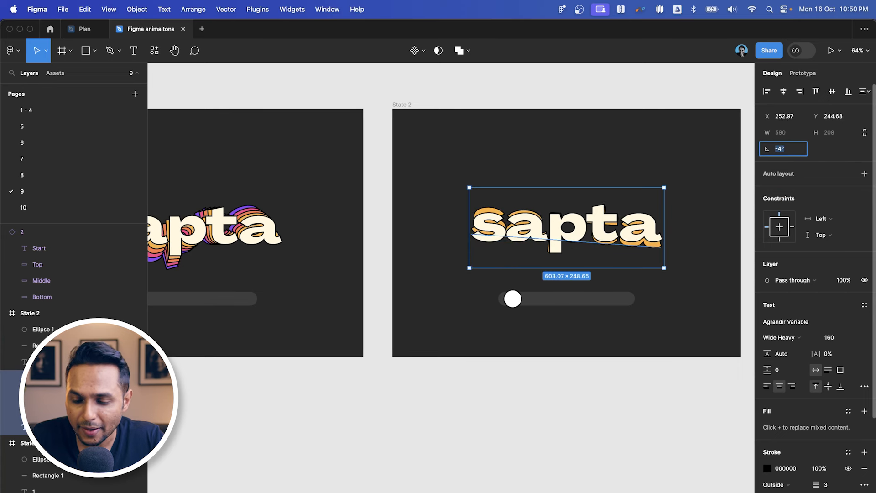
- Set the rotation of the rear three coloured "sapta" copies in State 2 to -8°
type("-5")
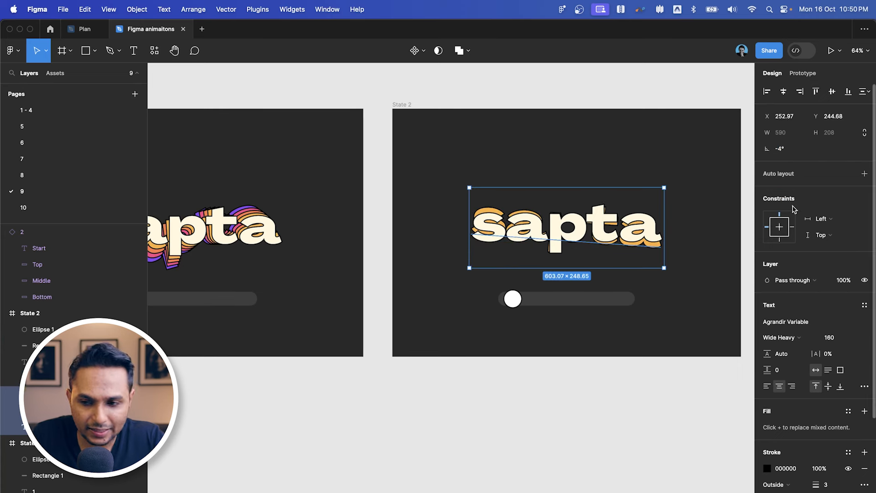
key("Return")
type("-8")
key("Return")
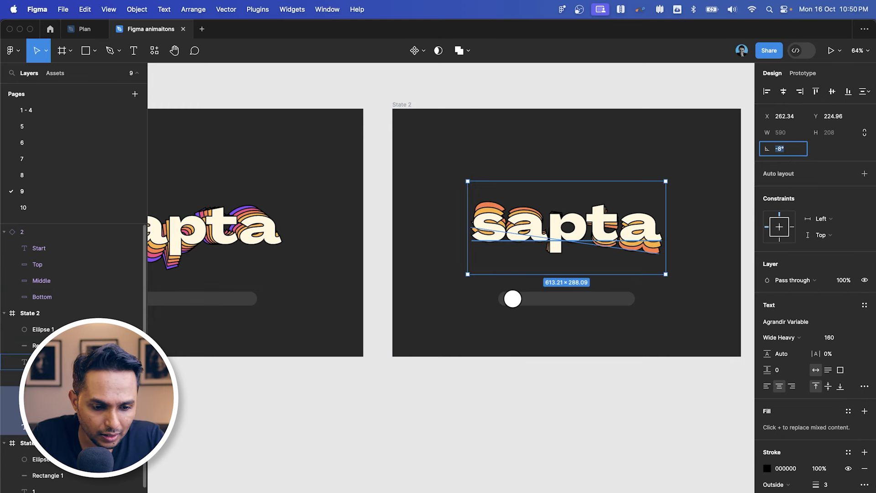
- Set the rotation of the rear two "sapta" copies in State 2, pink and purple, to -12°
left_click(50, 394, "super")
left_click(780, 148)
type("-12")
key("Return")
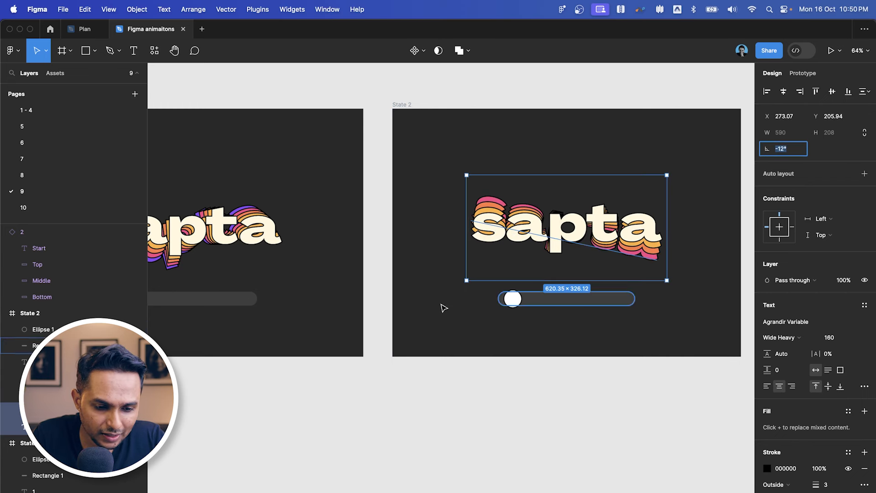
- Set the rotation of the rearmost purple "sapta" copy in State 2 to -16°
left_click(51, 410, "super")
left_click(797, 150)
key("Down")
key("Down")
key("Down")
key("Down")
key("Down")
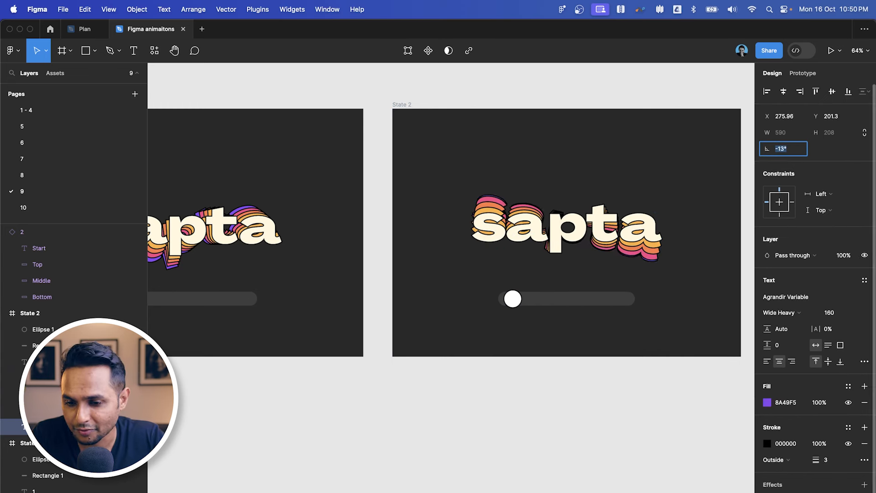
key("Up")
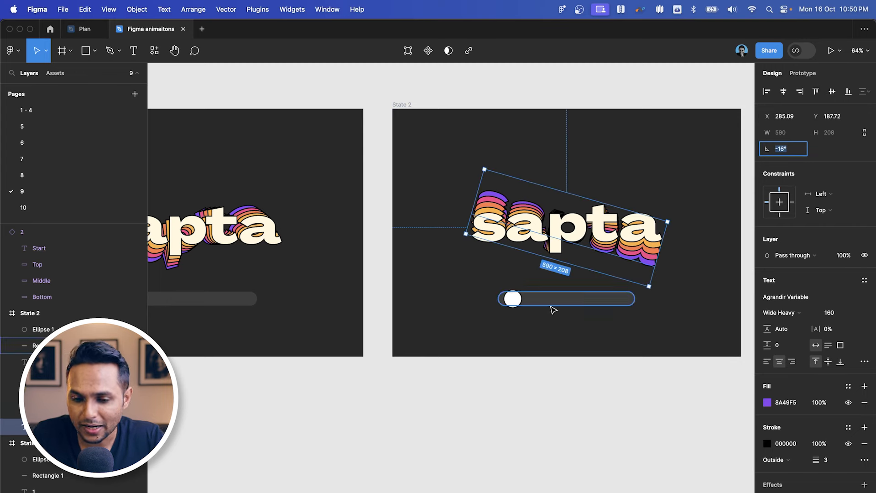
- Offset State 2's four coloured text copies downward by 8, 16, 24 and 32 px from front to back, ending with purple at Y 219.72
left_click(50, 378, "shift")
scroll(554, 296, "down", 3)
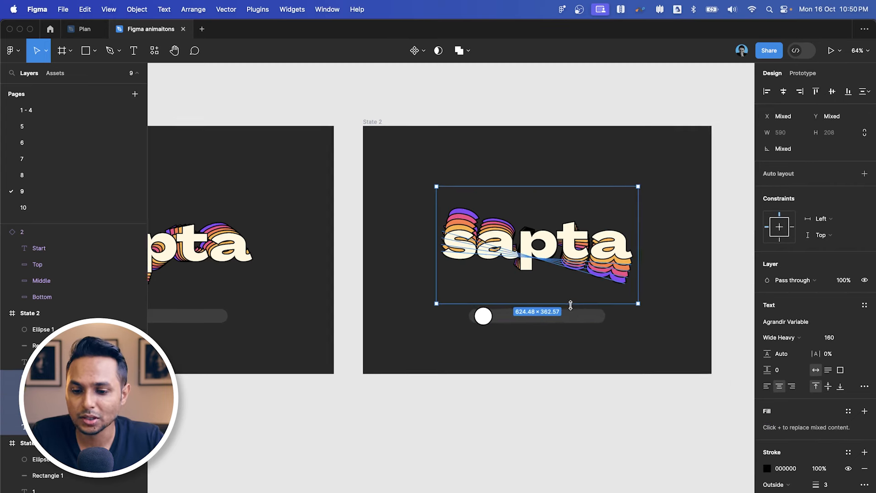
scroll(575, 297, "right", 2)
scroll(576, 297, "up", 2)
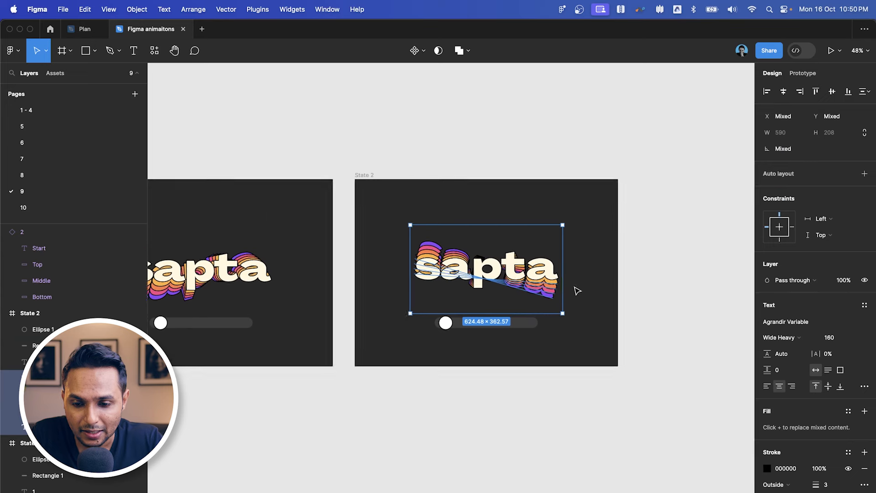
scroll(576, 289, "up", 3)
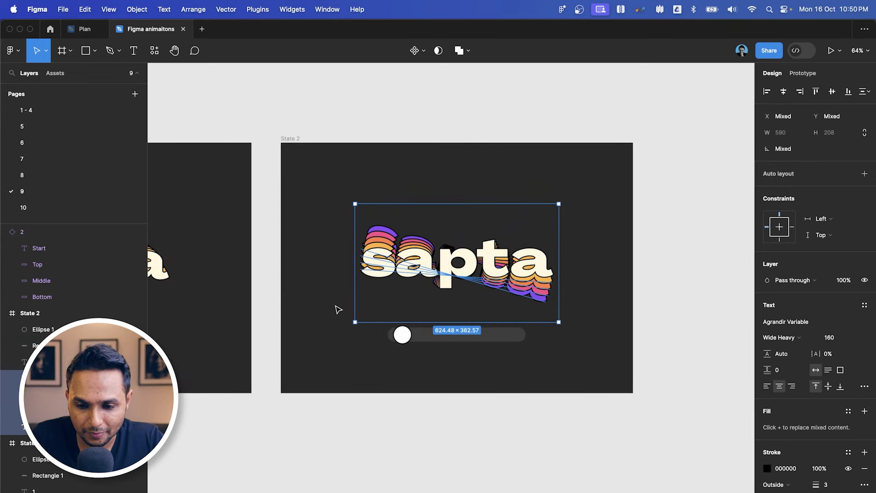
key("shift+Down")
left_click(50, 393, "shift")
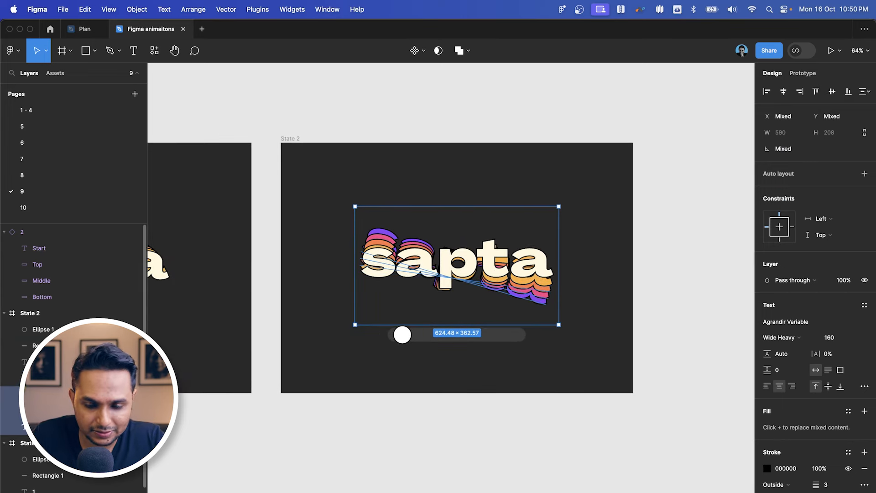
key("shift+Down")
left_click(50, 394, "super")
key("shift+Down")
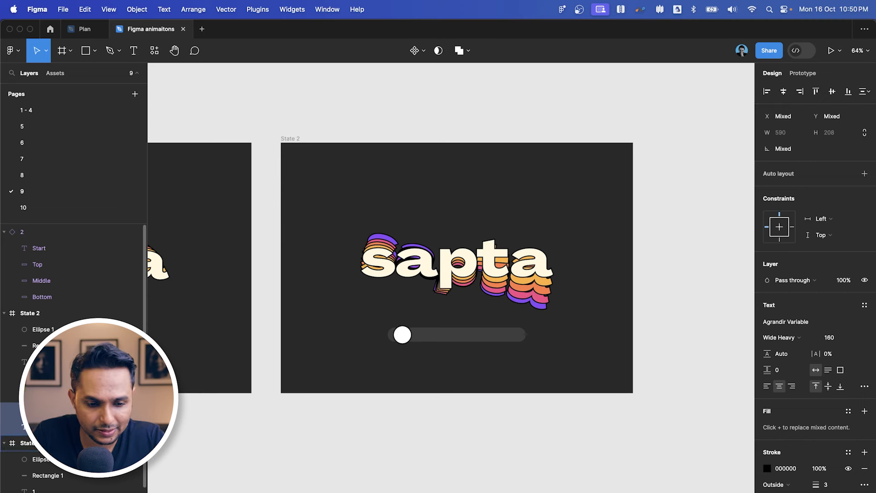
left_click(50, 426)
key("shift+Down")
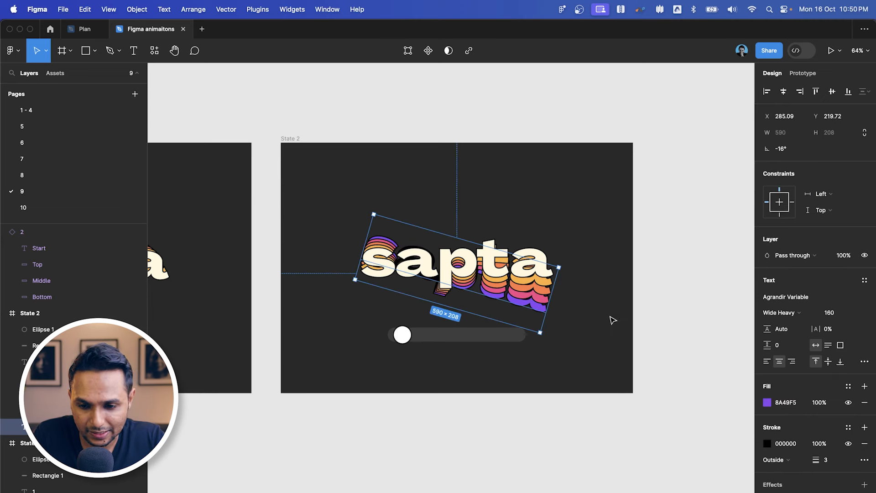
- Offset State 2's four coloured text copies to the right by 8, 16, 24 and 32 px, ending with purple at X 317.09
left_click(50, 377, "shift")
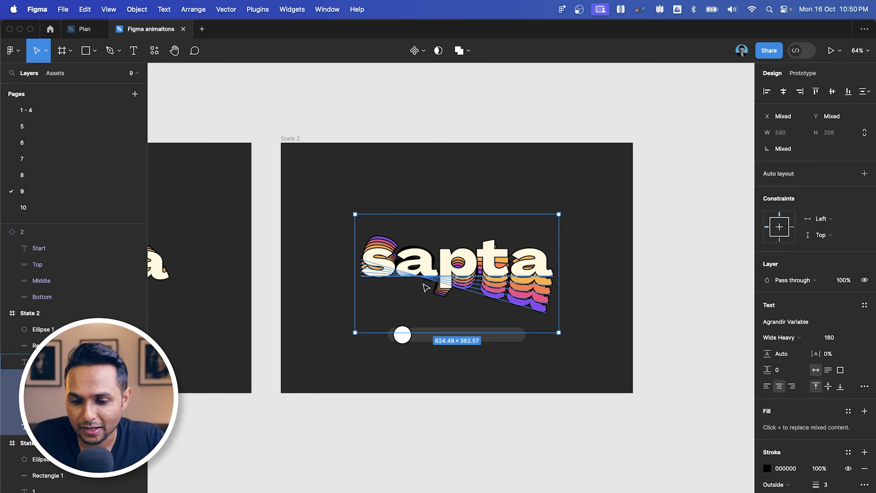
key("shift+Right")
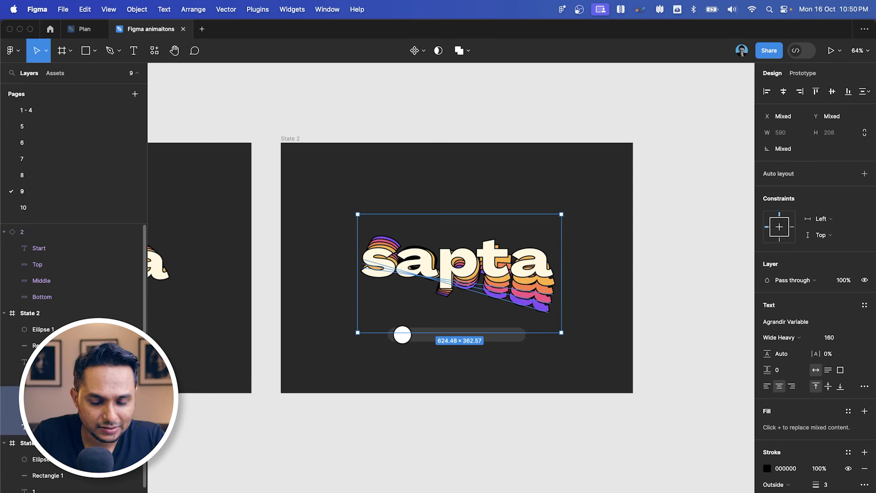
key("shift+Right")
key("shift+Right")
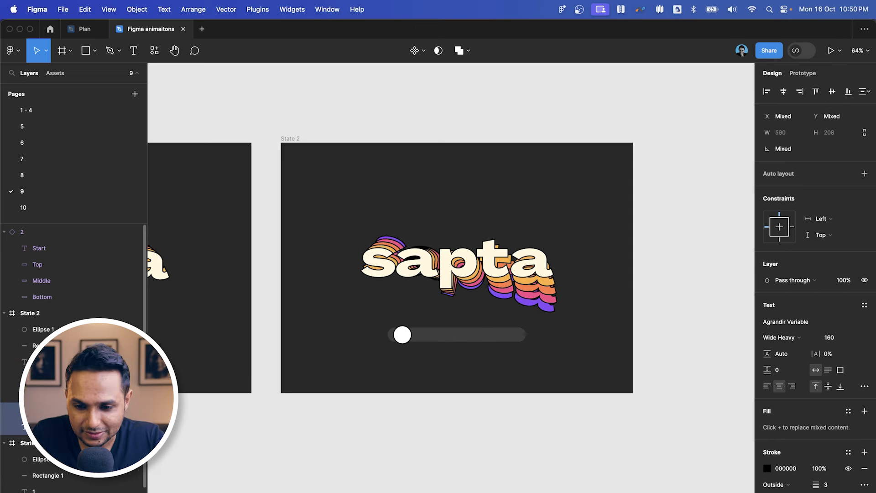
left_click(83, 427)
key("shift+Right")
scroll(596, 298, "down", 5)
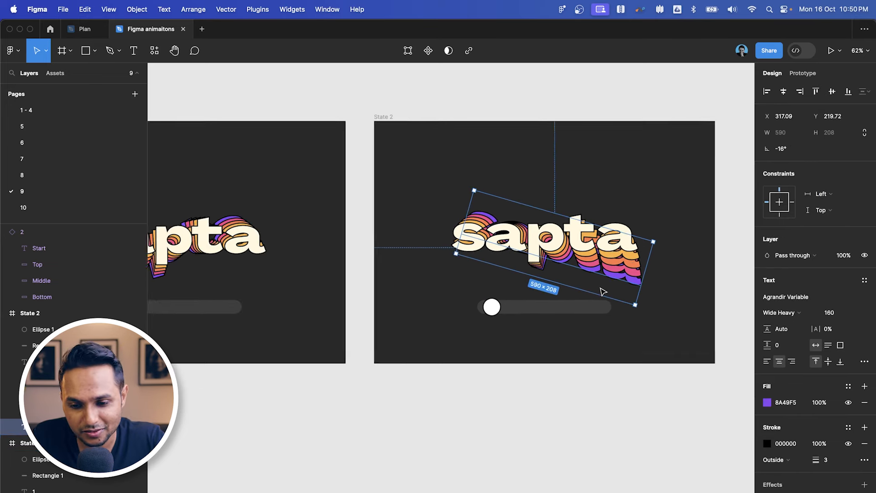
left_click(706, 280)
- Shift all five stacked "sapta" text layers in State 2 together 8 px up and 8 px right
scroll(668, 269, "up", 3)
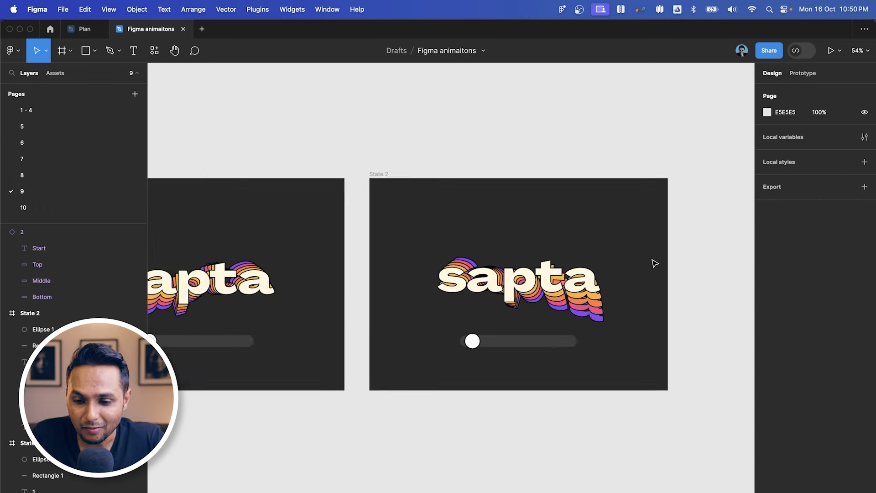
scroll(661, 254, "down", 1)
scroll(662, 254, "right", 1)
left_click_drag(629, 186, 402, 259)
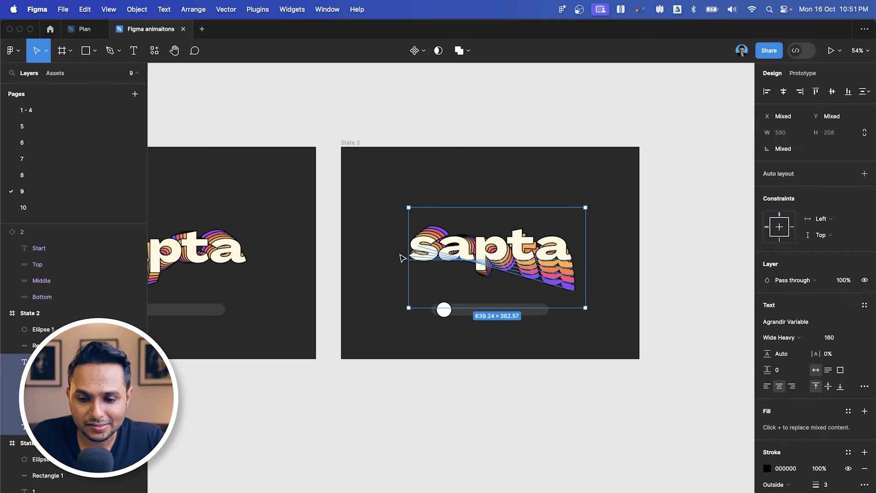
key("shift+Up")
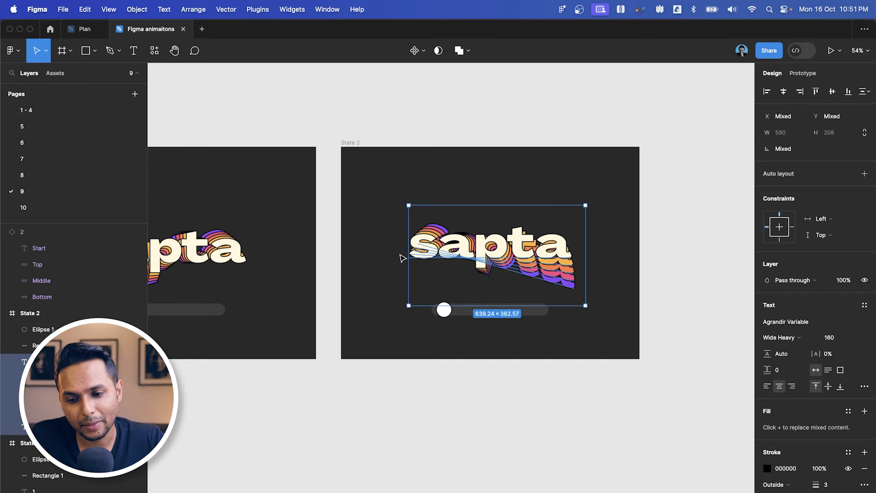
key("shift+Right")
left_click(720, 152)
key("shift+1")
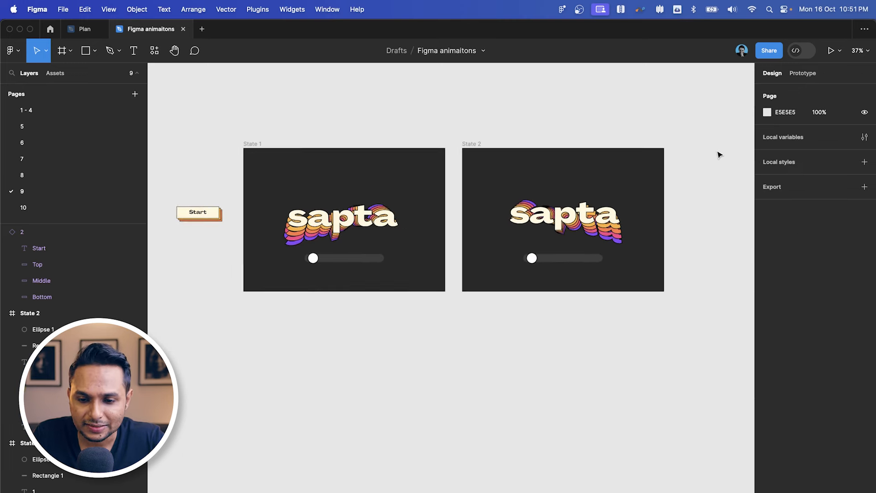
- Move the slider's white knob in State 2 to the right end of its track, at X 680, Y 560
scroll(602, 230, "up", 5)
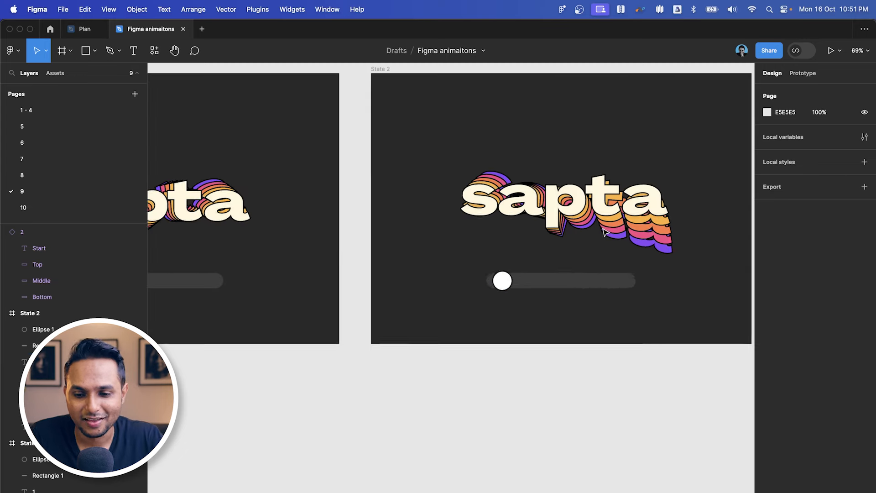
scroll(469, 317, "right", 3)
scroll(456, 315, "up", 4)
left_click_drag(411, 341, 583, 336)
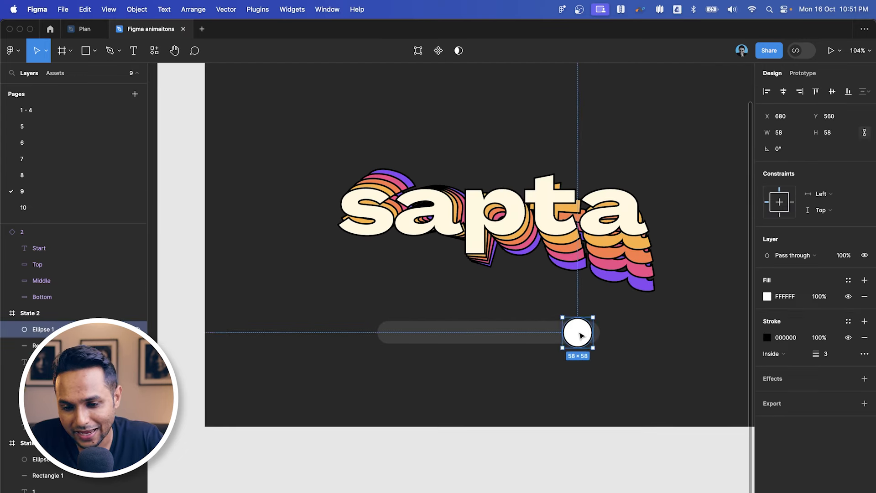
scroll(578, 360, "down", 5)
left_click(559, 408)
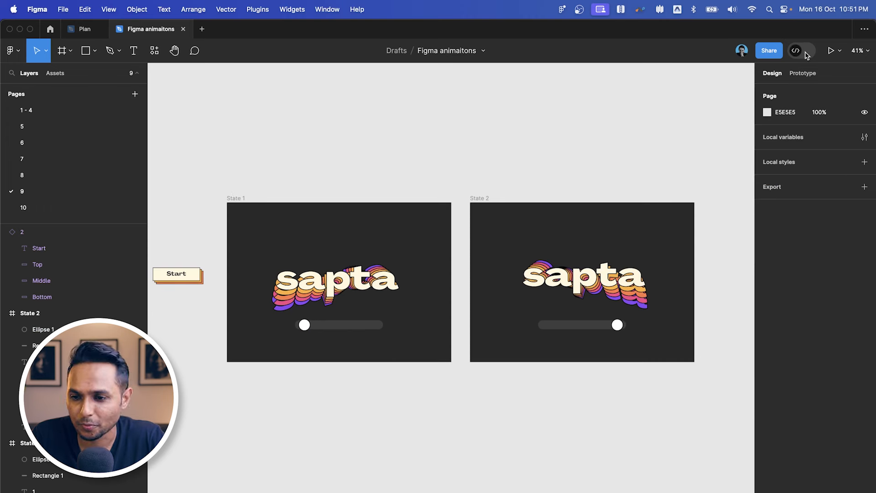
- Delete the "Start" button component beside the State 1 frame
scroll(365, 238, "left", 3)
left_click_drag(359, 225, 252, 336)
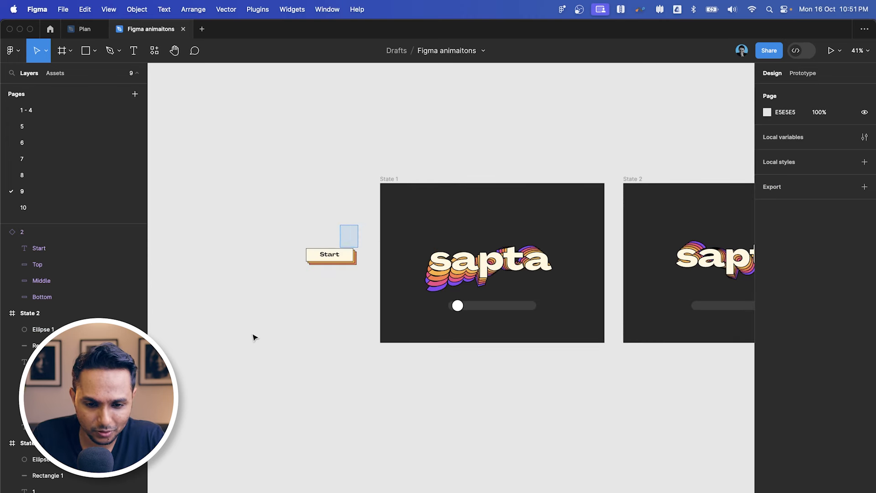
key("Delete")
scroll(521, 241, "right", 2)
- Link State 1's slider knob to the State 2 frame with a prototype interaction triggered On drag
left_click(805, 75)
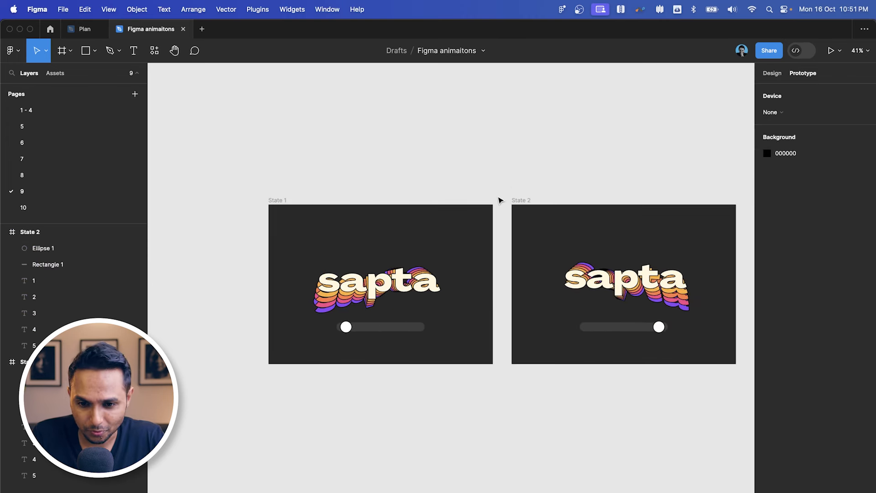
scroll(499, 220, "right", 2)
scroll(499, 221, "down", 1)
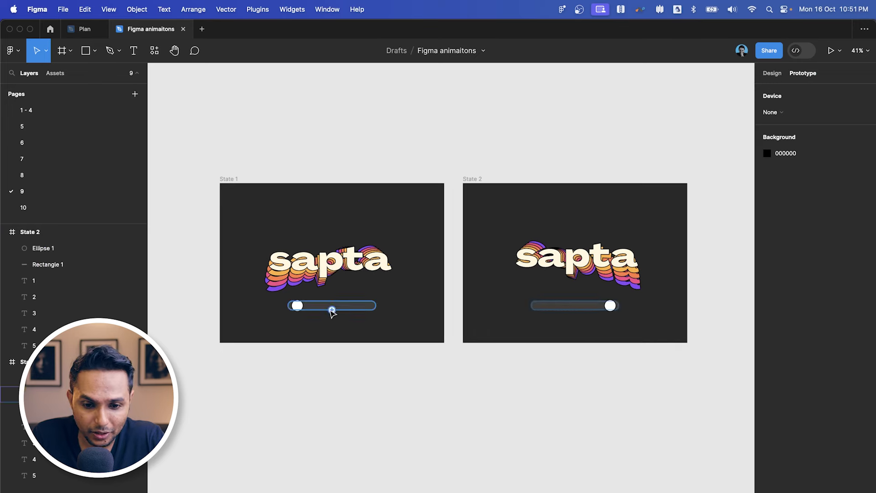
scroll(314, 312, "up", 3)
left_click(279, 301)
scroll(281, 304, "down", 3)
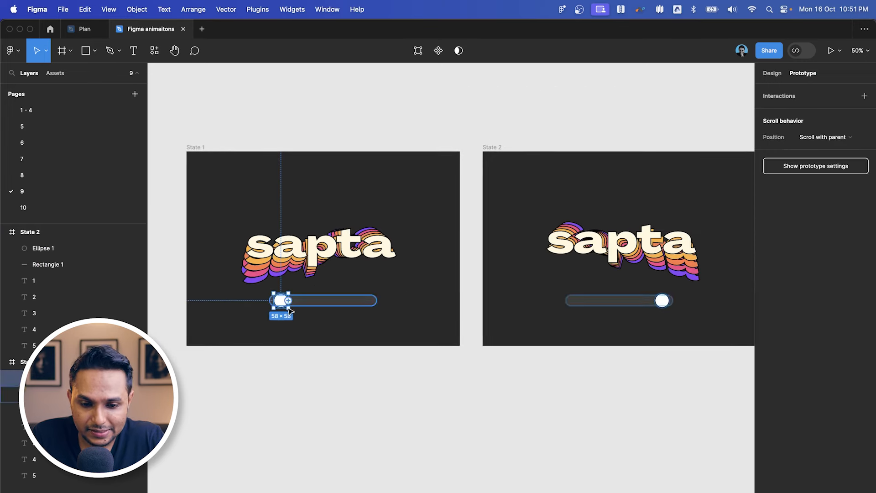
left_click_drag(283, 309, 510, 254)
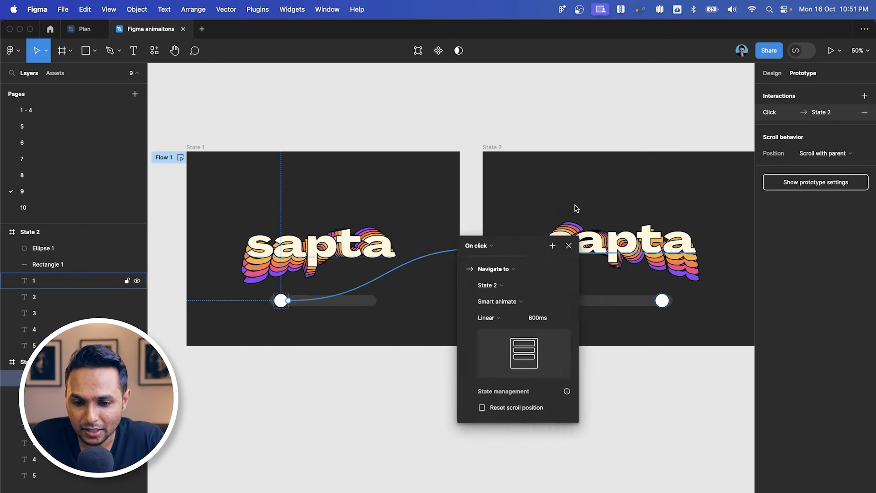
left_click(601, 114)
left_click(601, 123)
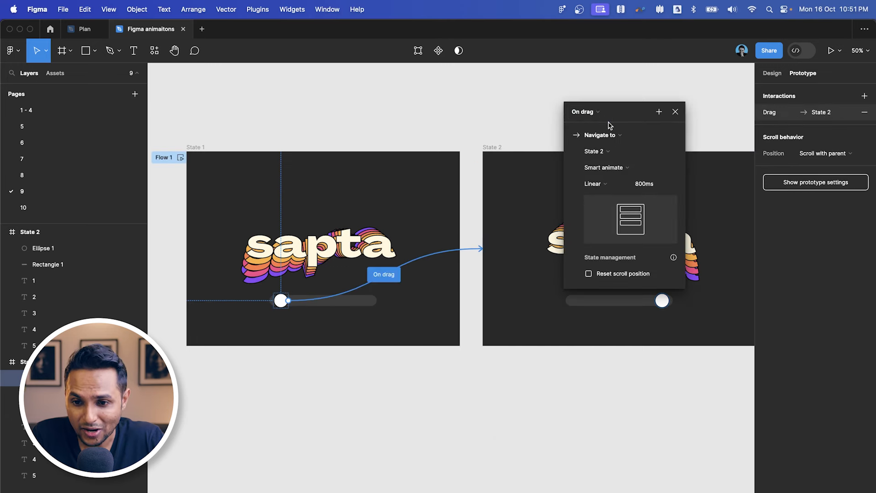
- Give the knob's drag interaction a Smart animate transition with Ease out easing and a 500 ms duration
left_click(615, 172)
left_click(615, 172)
left_click(645, 184)
type("500")
left_click(605, 183)
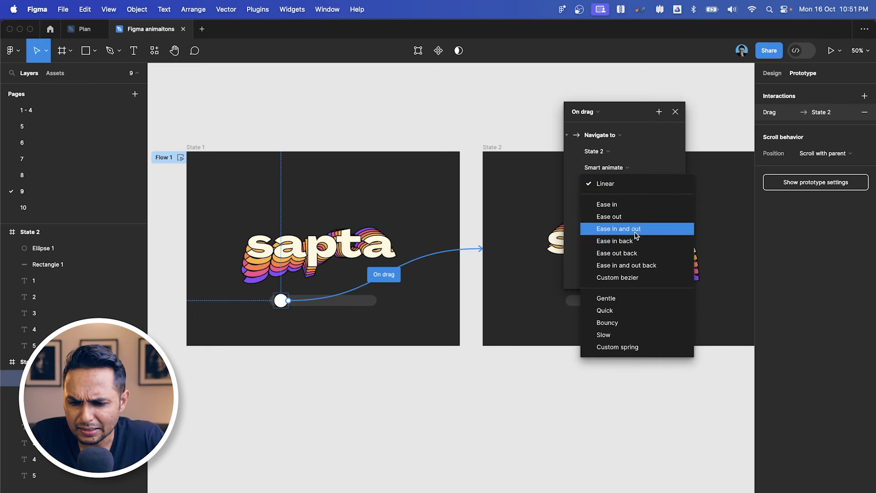
left_click(639, 216)
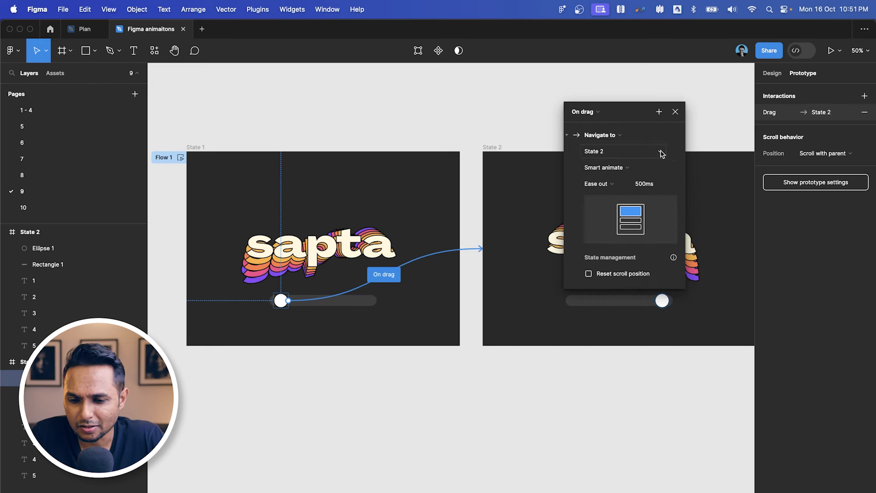
- Link State 2's slider knob back to the State 1 frame with an On drag interaction using Smart animate, Ease out, 500 ms
left_click(675, 111)
left_click(675, 111)
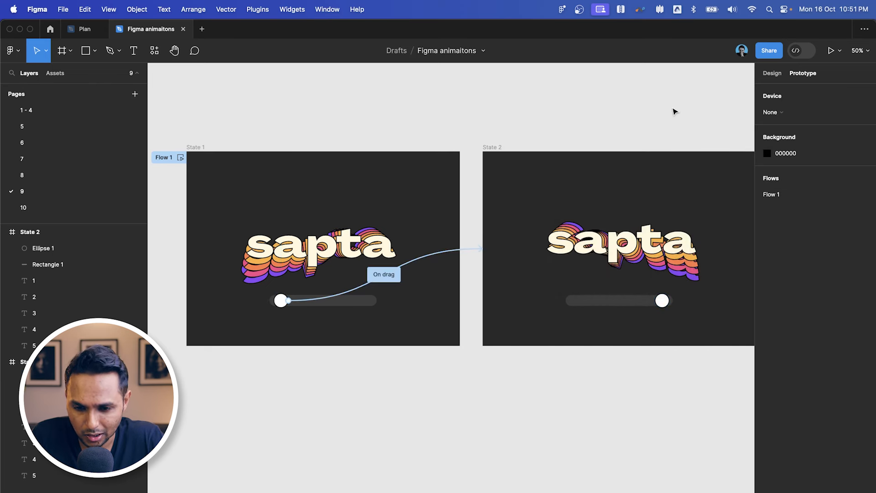
scroll(666, 182, "right", 1)
left_click(654, 295)
mouse_move(648, 297)
left_click_drag(646, 295, 573, 116)
left_click(536, 117)
left_click(542, 127)
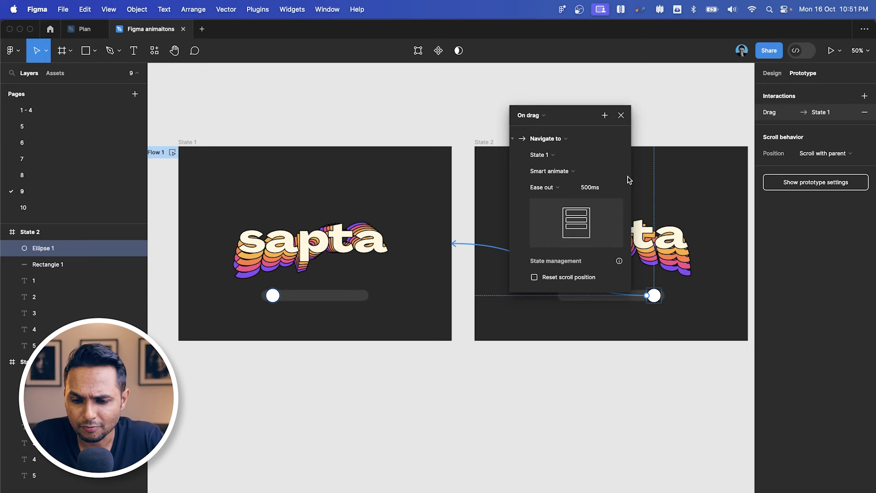
left_click(621, 116)
left_click(638, 119)
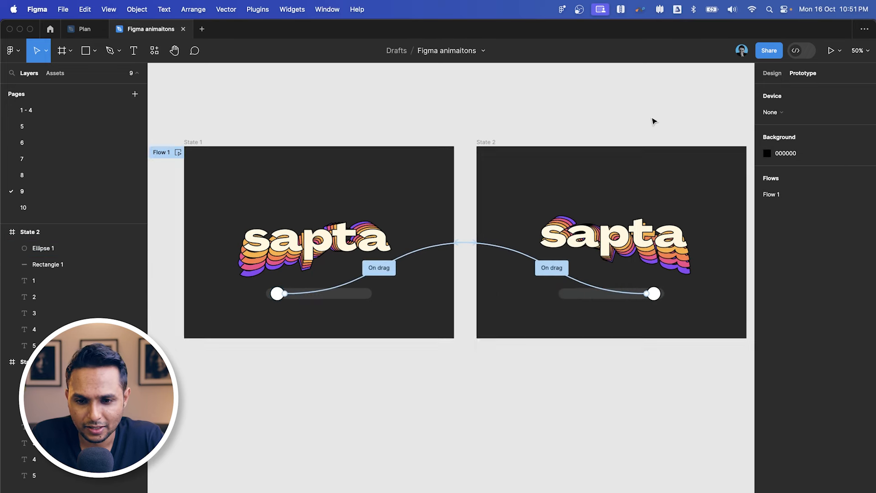
- Preview the prototype from the State 1 frame and test the slider by moving its knob to both ends of the track
scroll(648, 119, "down", 3)
left_click(292, 134)
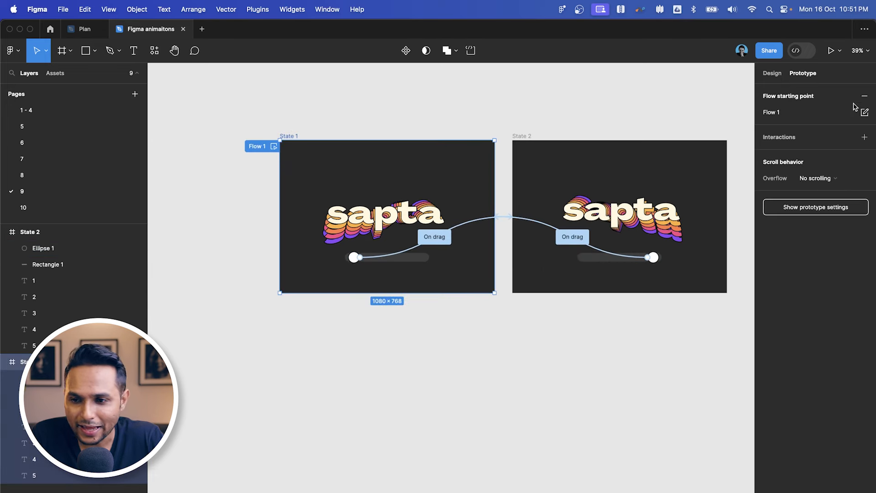
left_click(830, 51)
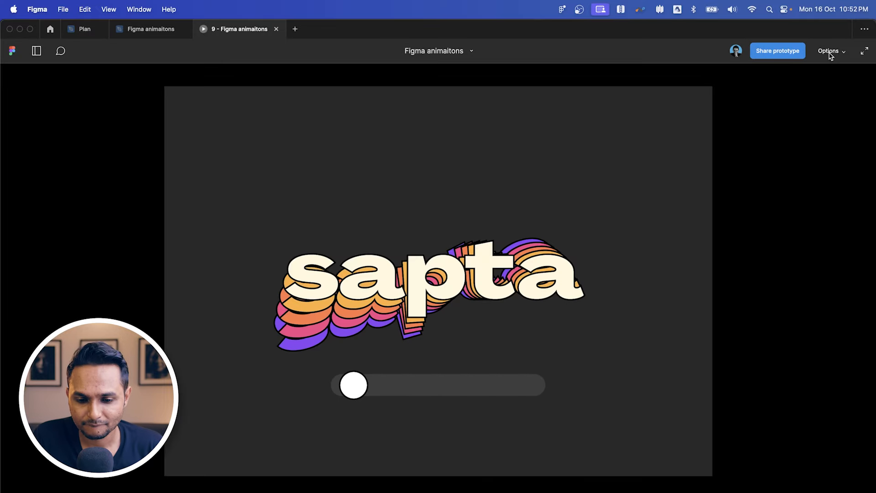
left_click_drag(351, 388, 322, 364)
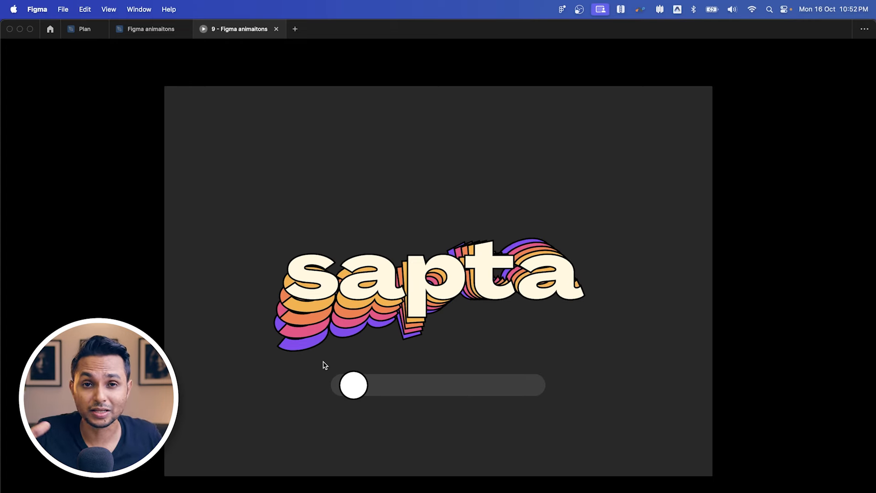
mouse_move(348, 387)
left_mouse_down()
mouse_move(491, 385)
mouse_move(333, 389)
left_mouse_up()
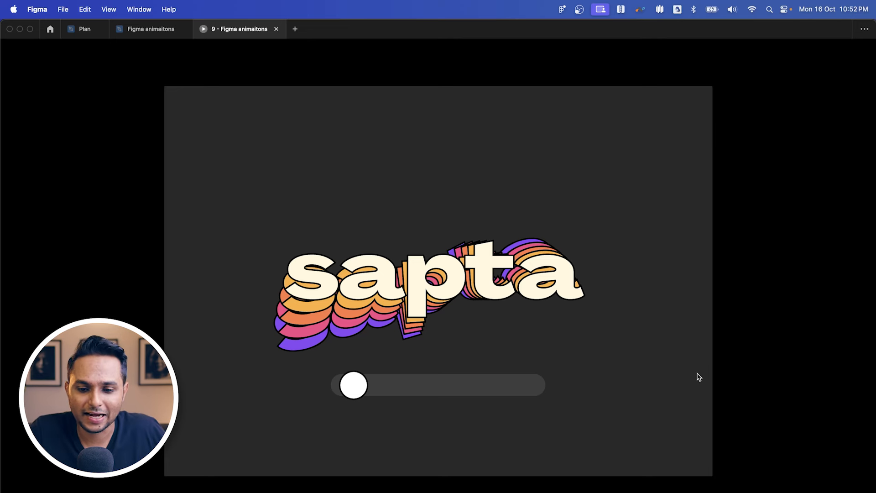
left_click_drag(369, 387, 592, 361)
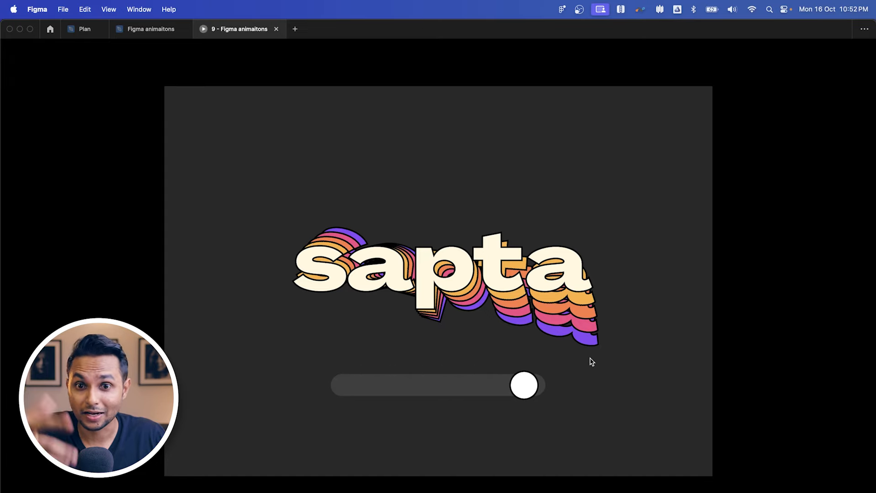
left_click_drag(525, 387, 335, 385)
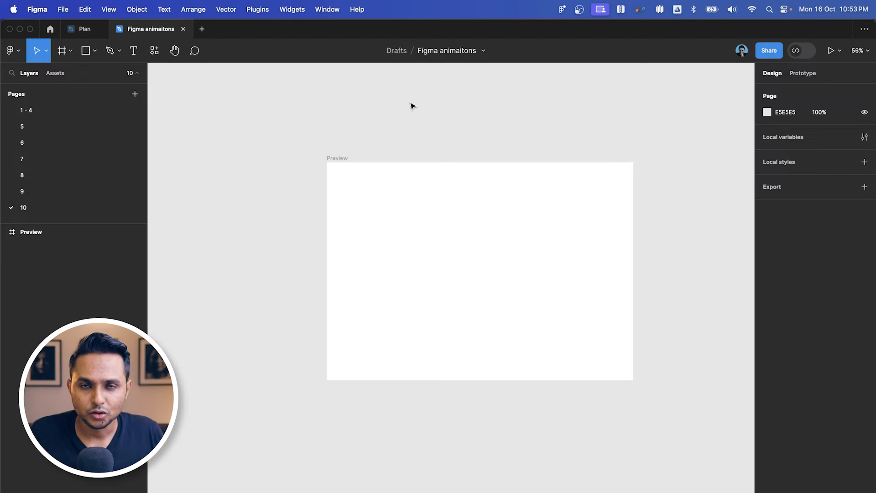
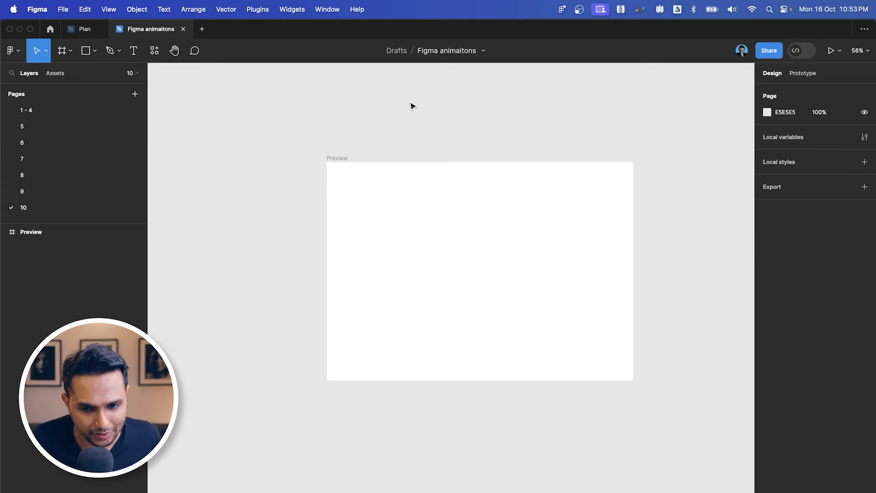
left_click(336, 158)
scroll(336, 162, "down", 3)
scroll(360, 162, "up", 3)
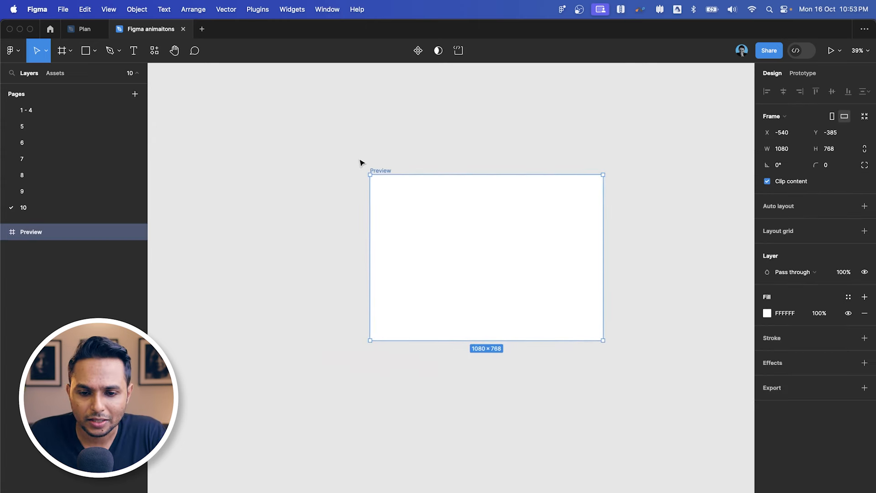
key("F1")
left_click(767, 313)
left_click_drag(688, 344, 636, 346)
key("super+z")
left_click(467, 111)
scroll(410, 132, "right", 2)
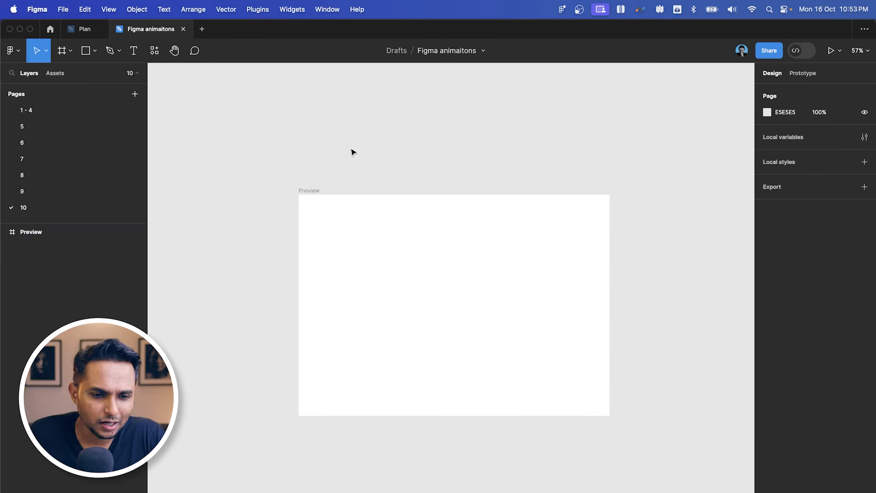
- Go to page 8 and place an instance of Component 1's State 1 gradient outside the component set
scroll(350, 149, "down", 3)
left_click(321, 184)
left_click(50, 191)
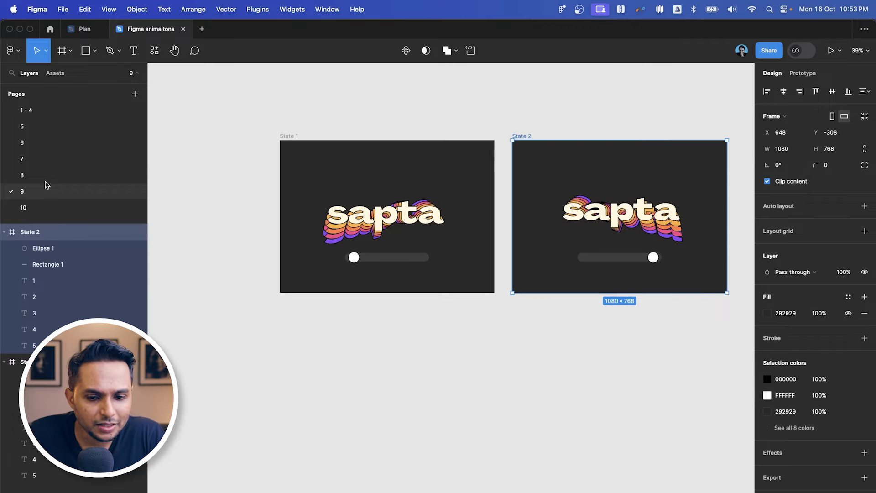
left_click(45, 180)
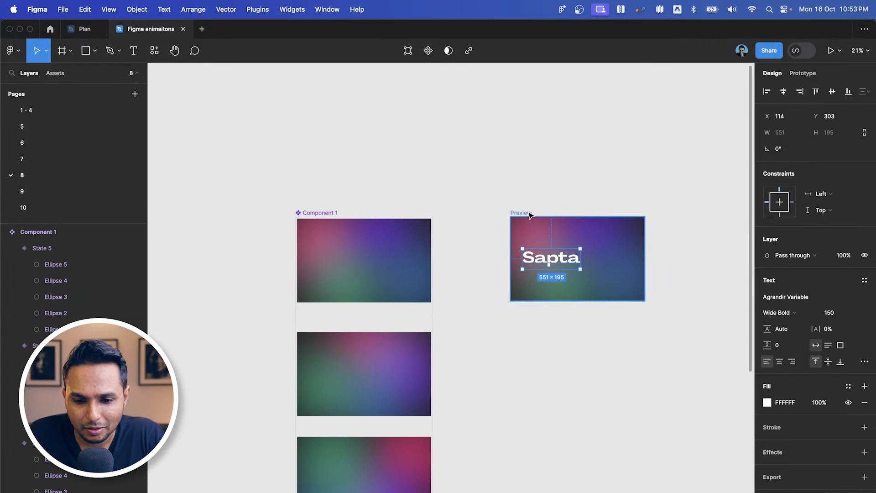
left_click(449, 121)
left_click(406, 201)
left_click(609, 209)
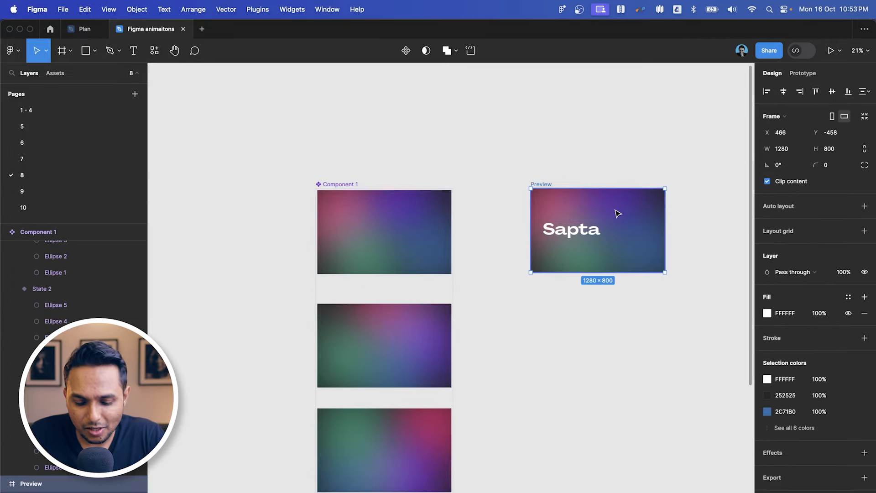
left_click(387, 228)
left_click_drag(387, 228, 250, 224)
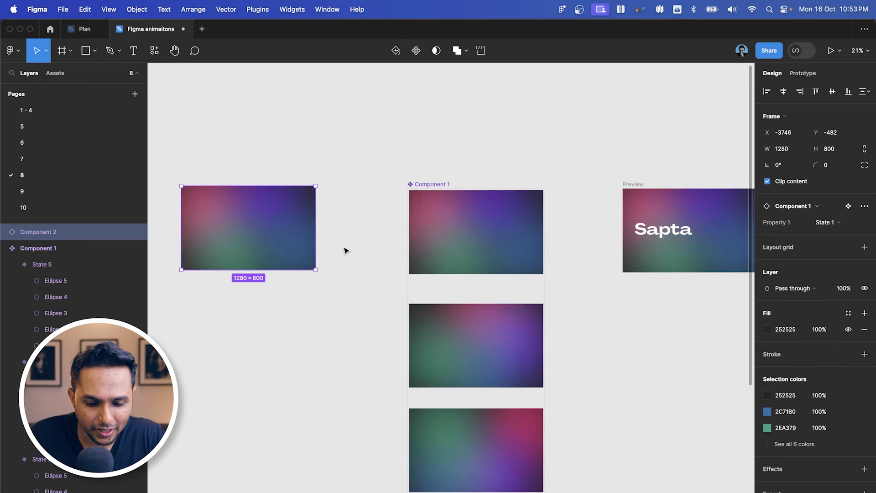
- Paste the gradient component instance into the Preview frame on page 10 as its background
left_click(48, 191)
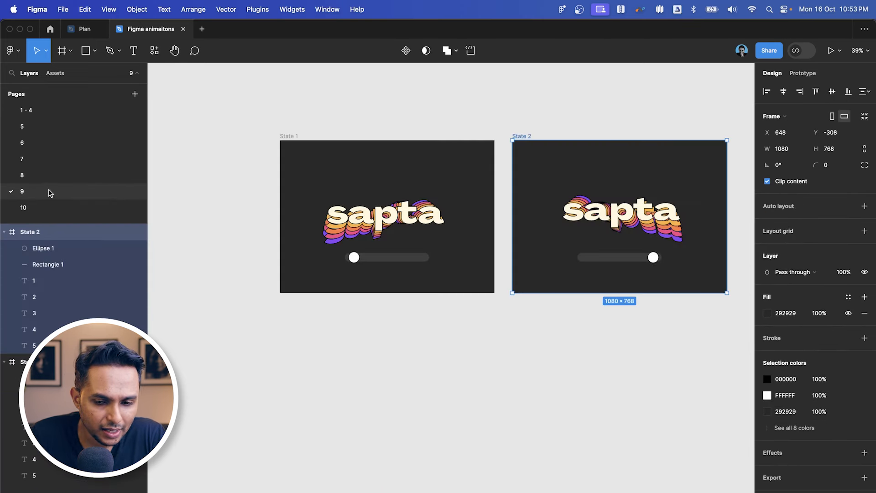
left_click(48, 207)
key("super+v")
key("Escape")
scroll(428, 260, "up", 3, "ctrl")
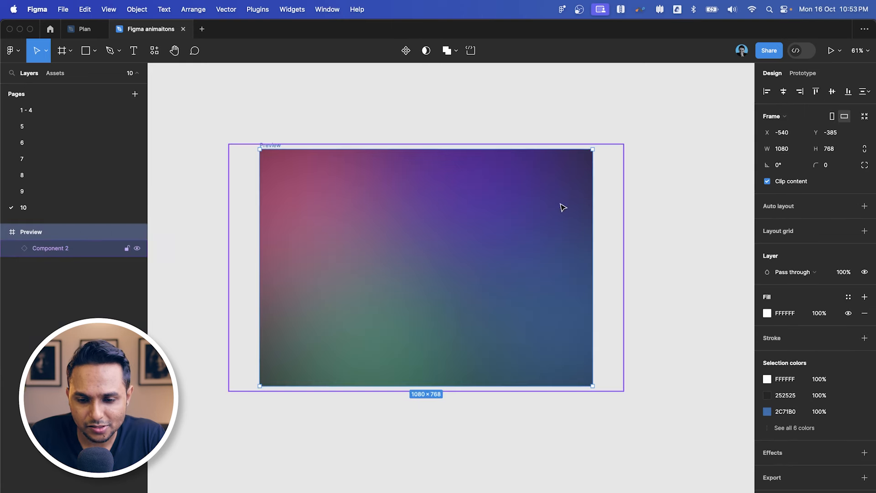
- Draw a rectangle about 713 × 442 in the middle of the Preview frame and fill it with white, FFFFFF
left_click(662, 210)
key("r")
scroll(593, 228, "up", 1, "ctrl")
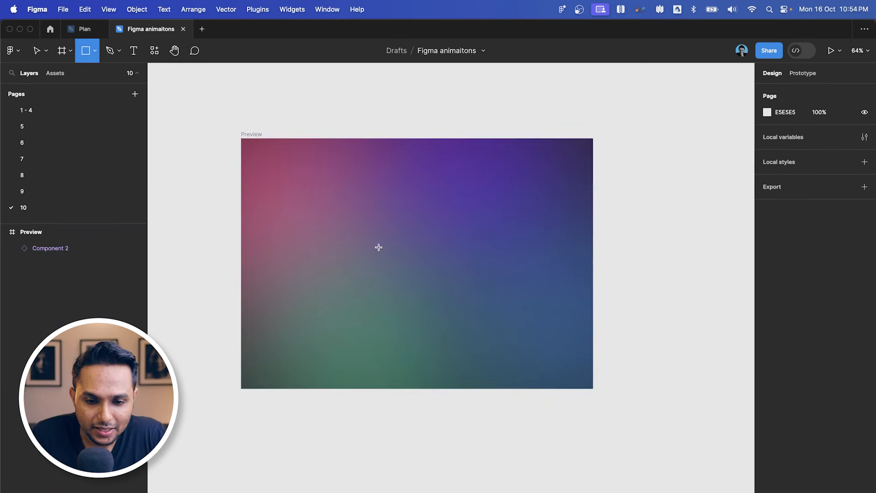
mouse_move(312, 210)
left_mouse_down()
mouse_move(528, 333)
mouse_move(523, 354)
mouse_move(543, 354)
left_mouse_up()
left_click_drag(479, 307, 466, 288)
left_click(767, 298)
left_click_drag(698, 310, 568, 211)
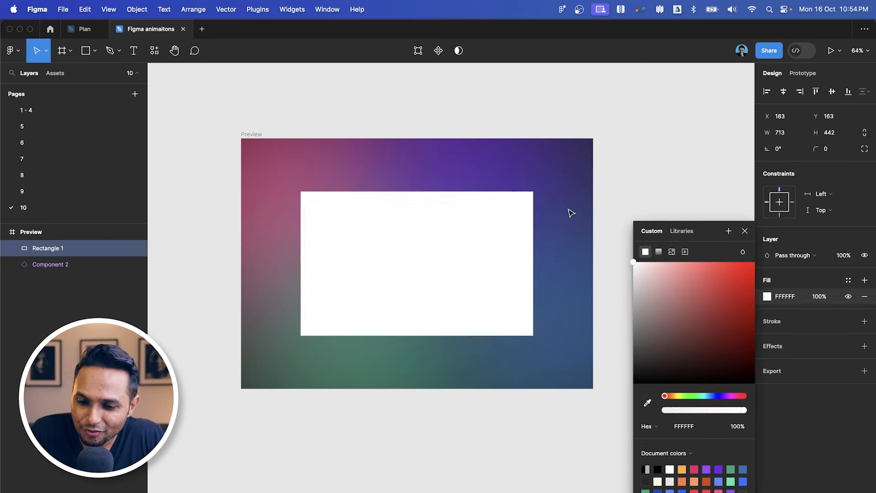
left_click(637, 165)
- Round the white rectangle's corners with a radius of 40
left_click(506, 231)
left_click(863, 149)
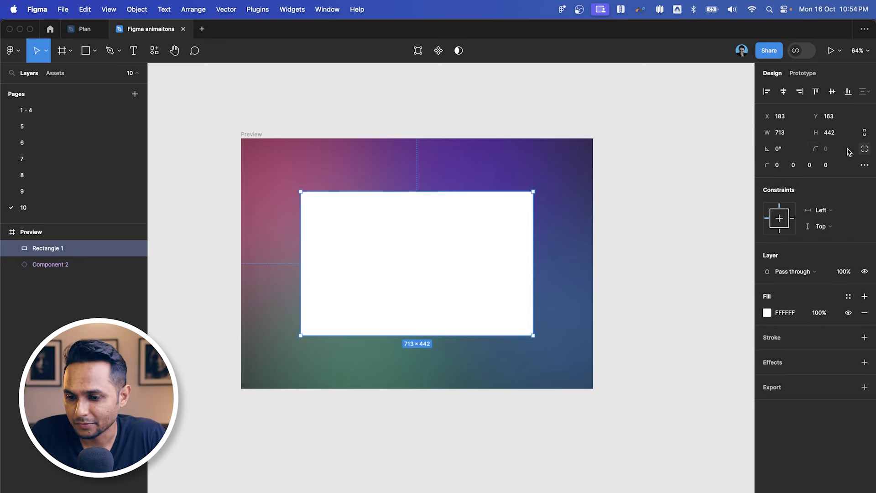
left_click(859, 152)
left_click(825, 149)
type("40")
key("Return")
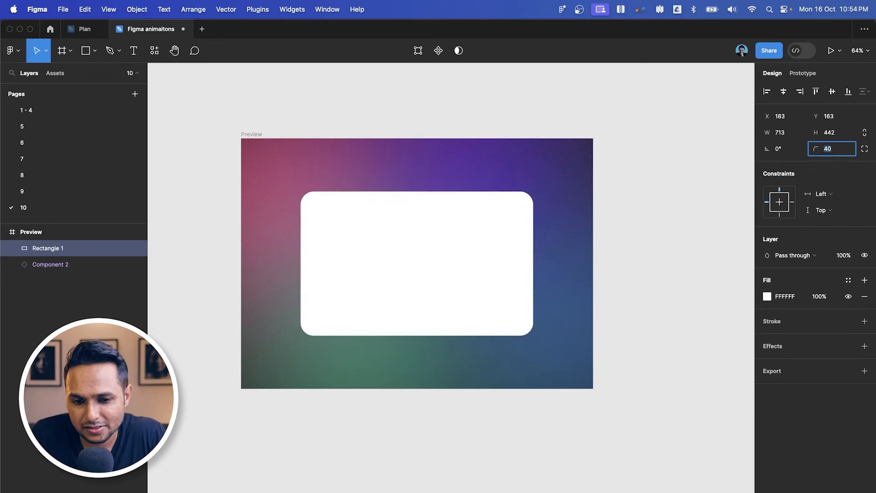
- Apply corner smoothing to the white rectangle's rounded corners
left_click(864, 149)
left_click(865, 164)
left_click_drag(644, 190, 770, 189)
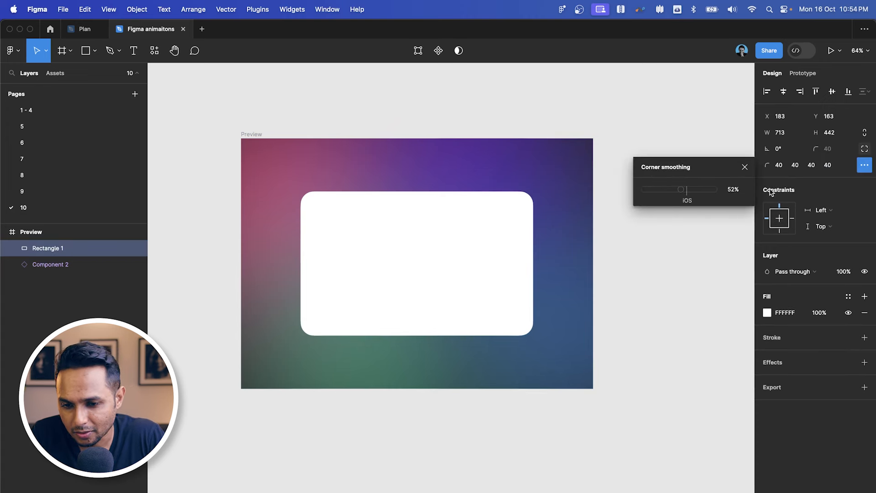
left_click(678, 286)
scroll(556, 287, "up", 3)
- Add a Background blur effect with a blur of 12 to the white rectangle
left_click(512, 288)
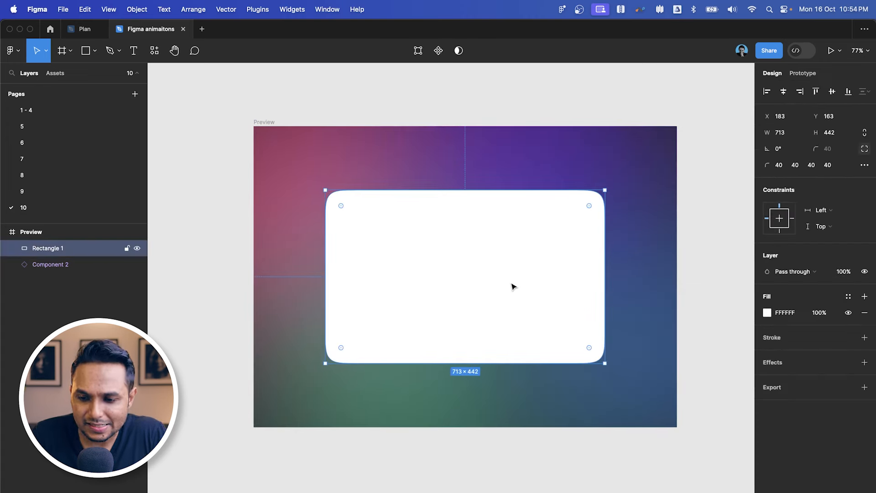
left_click(864, 362)
left_click(806, 378)
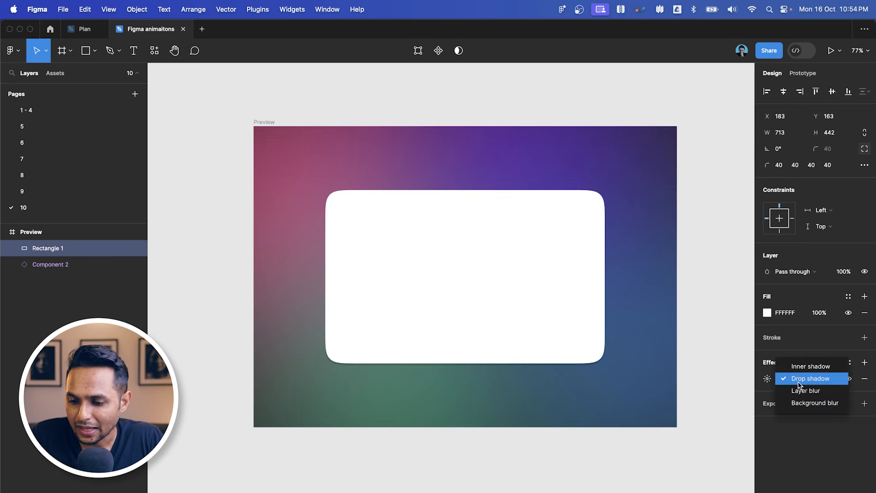
left_click(805, 402)
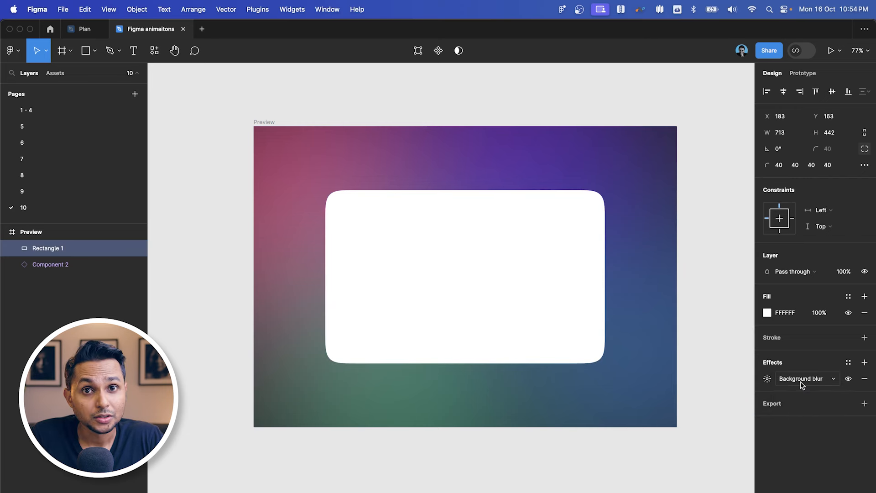
left_click(767, 379)
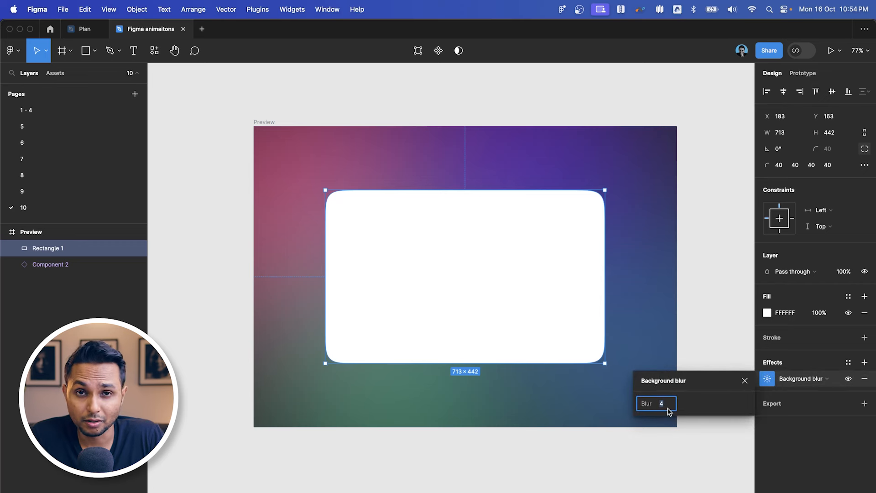
type("12")
key("Return")
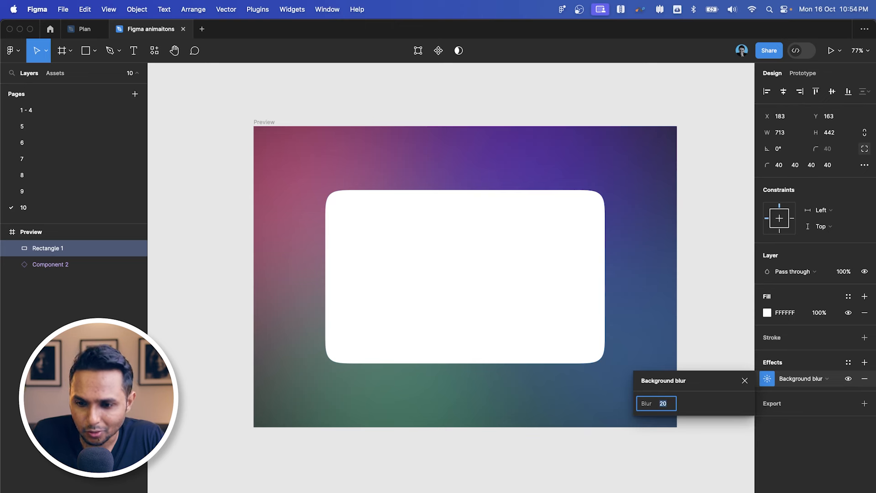
scroll(461, 260, "down", 2)
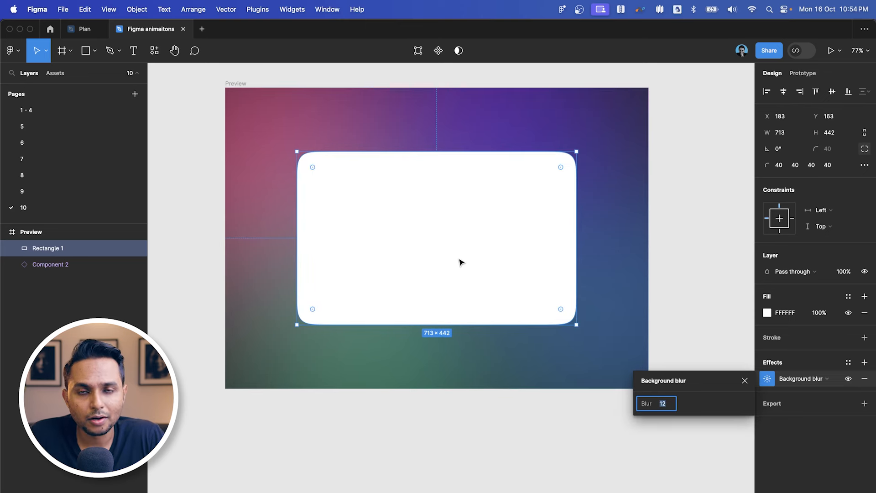
- Lower the opacity of the rounded rectangle's white fill to 40%
left_click(820, 313)
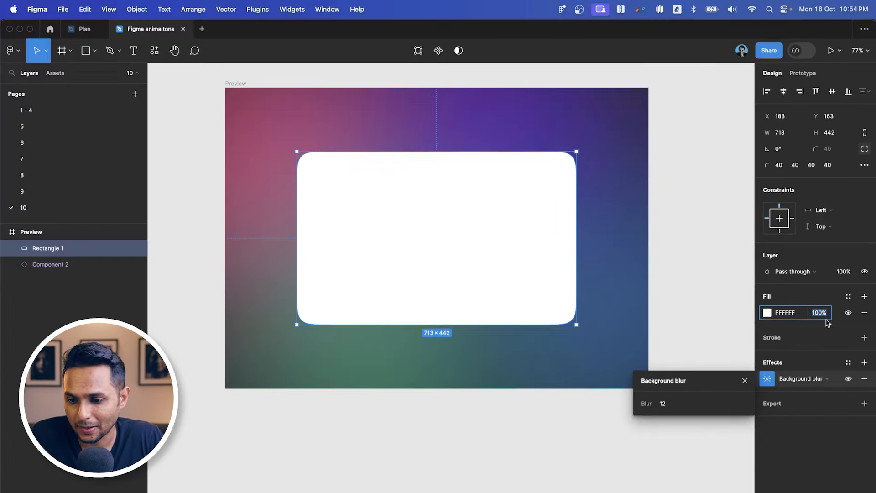
left_click(805, 327)
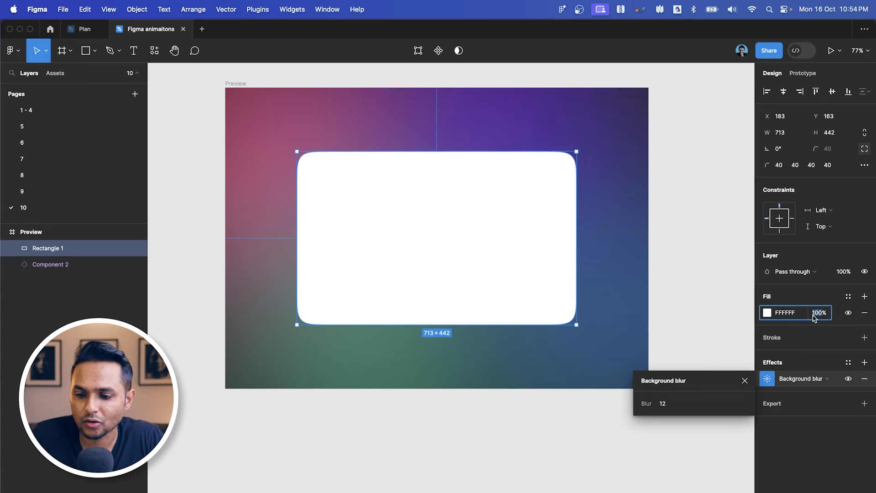
key("shift+Down")
key("shift+Down")
key("shift+Down")
key("shift+Down")
key("shift+Down")
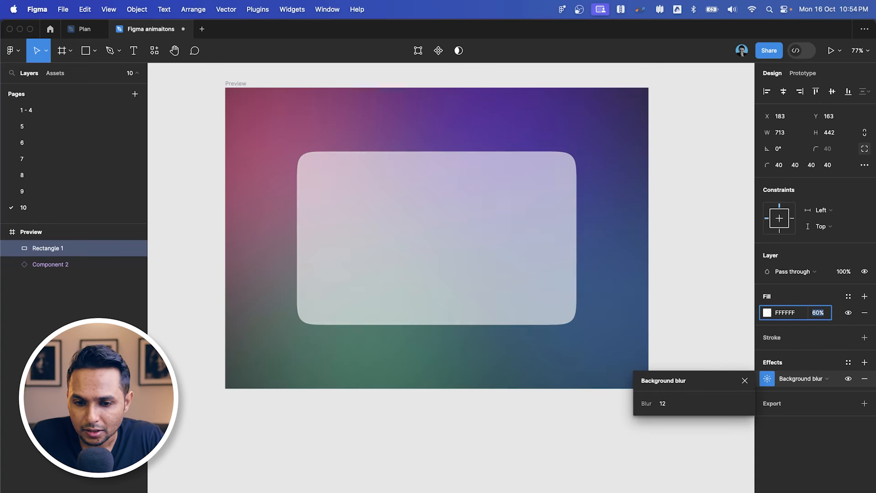
key("shift+Down")
- Set the rounded rectangle's background blur to 40
left_click(666, 405)
type("4")
key("Return")
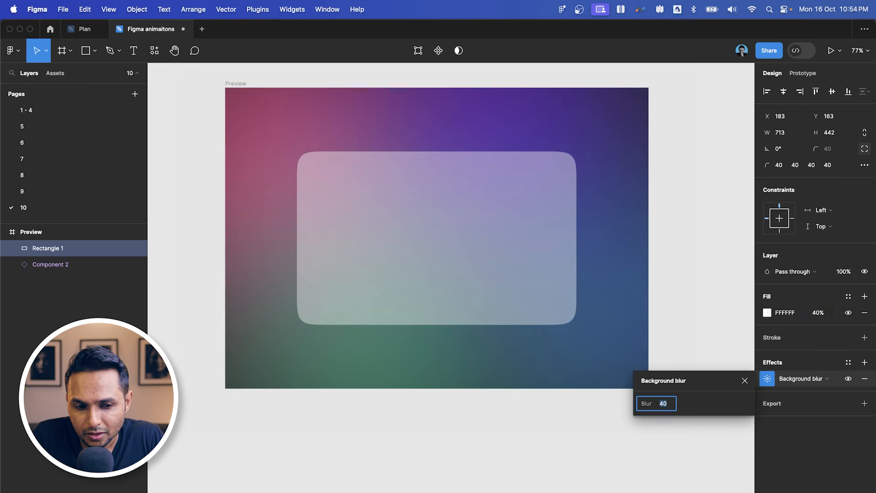
key("Escape")
key("Escape")
- Move the translucent rounded rectangle within the Preview frame to X 192, Y 166
left_click(422, 249)
scroll(422, 248, "down", 4)
key("Escape")
left_click_drag(456, 228, 455, 254)
scroll(451, 234, "up", 4)
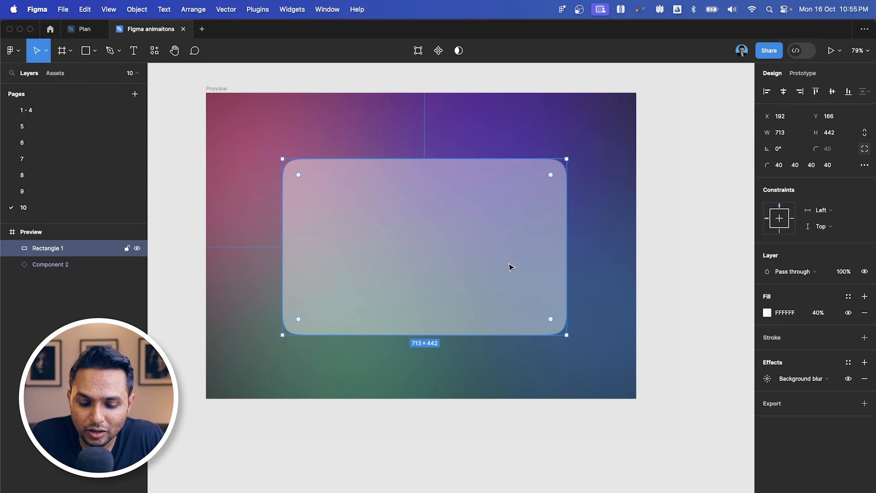
- Draw a second rectangle about 191 × 199 overlapping the upper-right corner of the translucent rectangle
key("r")
mouse_move(584, 125)
left_mouse_down()
mouse_move(524, 207)
mouse_move(510, 209)
left_mouse_up()
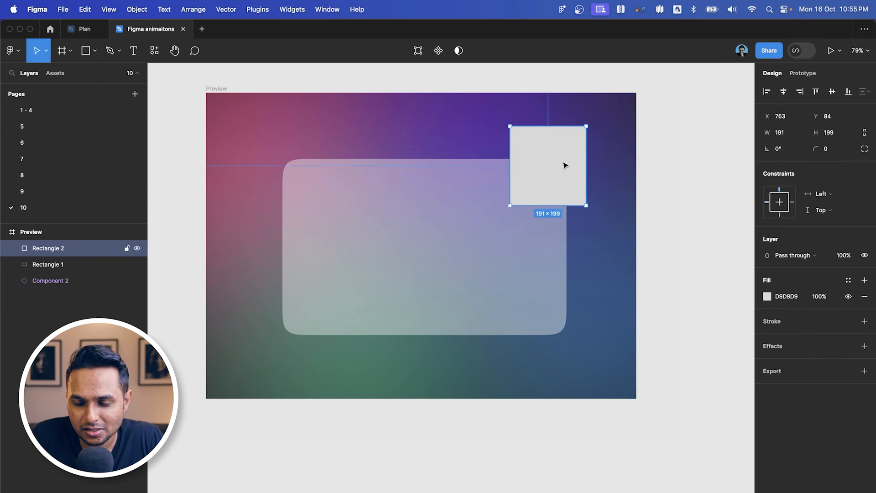
- Move the grey square to X 777, Y 109 and place it behind the translucent rounded rectangle
left_click_drag(564, 165, 570, 175)
left_click(491, 252)
left_click(581, 158)
key("super+bracketleft")
key("super+bracketleft")
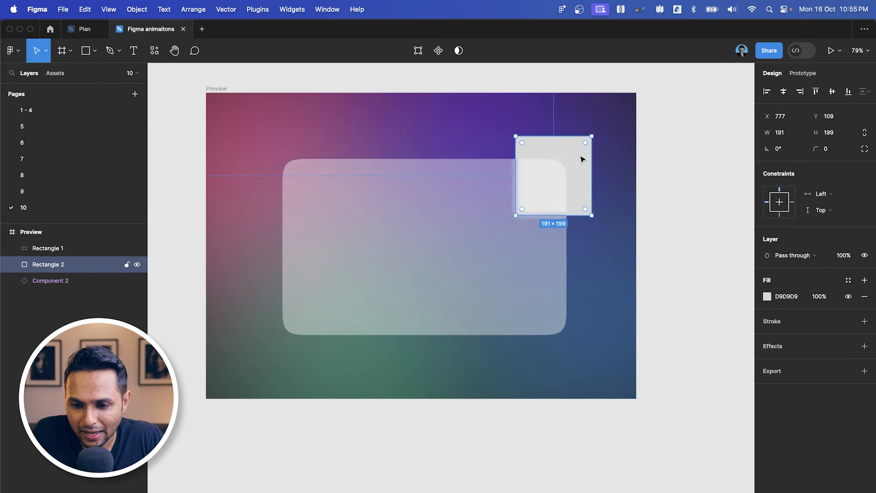
key("super+bracketright")
- Move the square to X 567, Y 120 and change its fill to FF5555
left_click_drag(577, 164, 494, 166)
left_click(766, 296)
left_click_drag(722, 286, 717, 234)
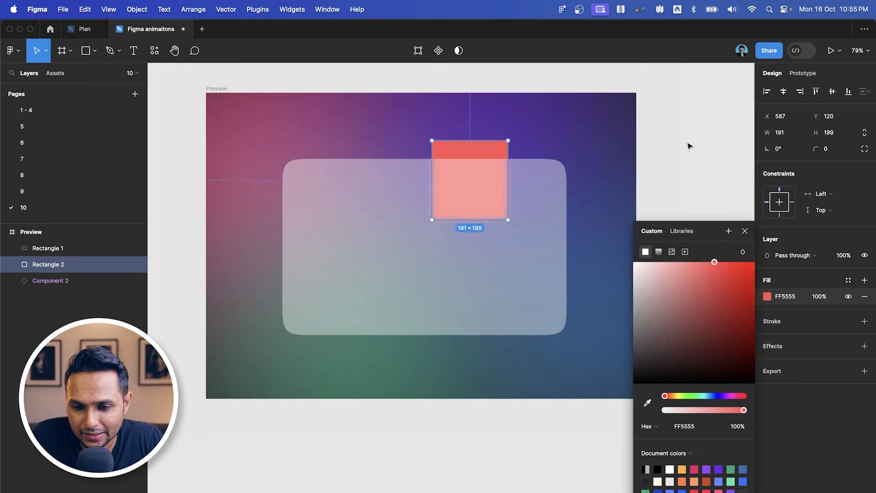
- Set the translucent rounded rectangle's background blur to 40
left_click(484, 242)
left_click(767, 379)
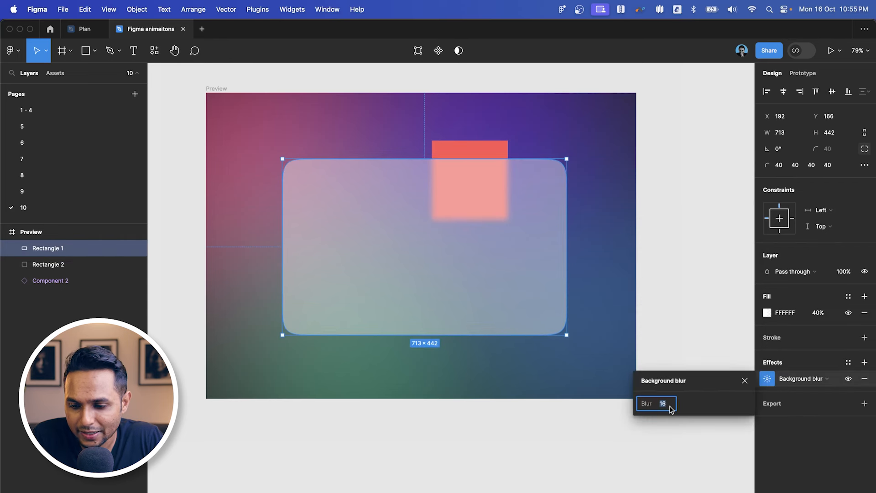
type("24")
key("Return")
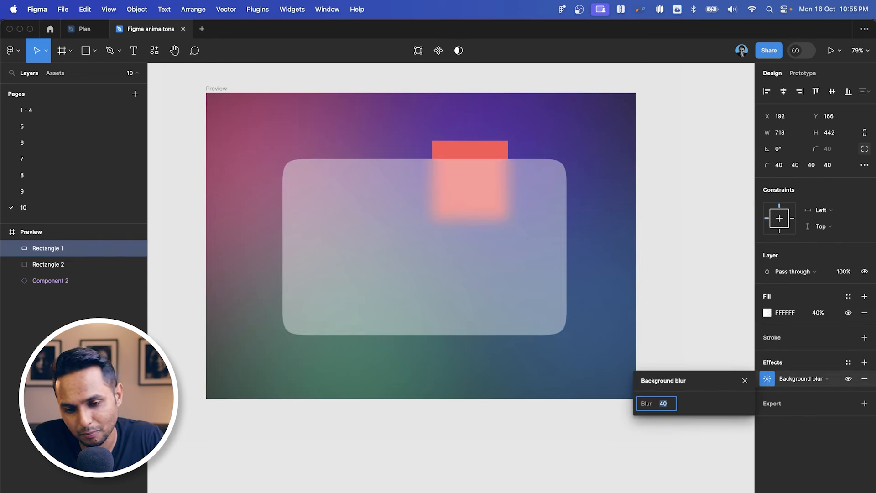
left_click(649, 180)
- Move the red square to the upper-right part of the glass card, partly sticking out above its upper edge
left_click(461, 148)
scroll(460, 144, "down", 2)
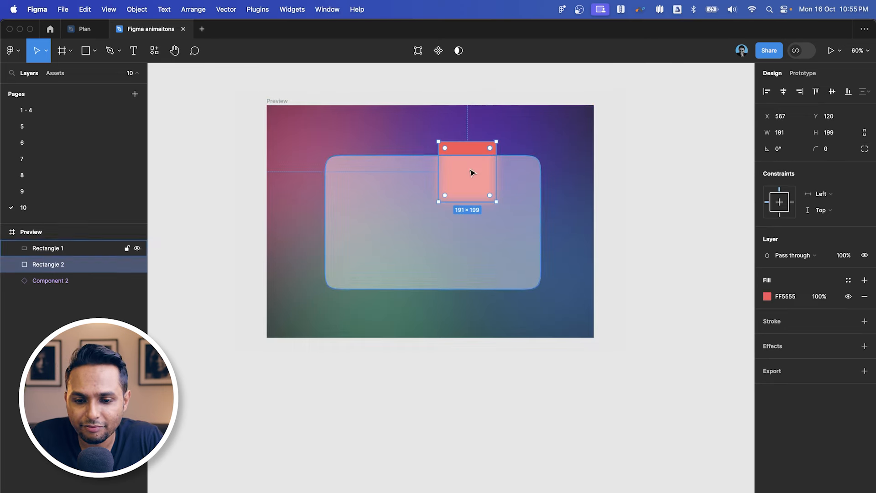
left_click(644, 180)
left_click(481, 148)
scroll(481, 148, "up", 3)
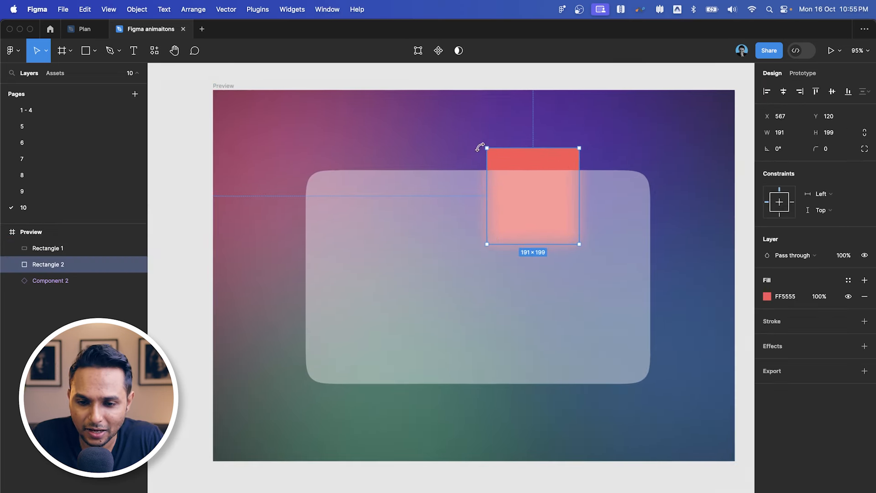
left_click_drag(538, 160, 590, 150)
- Add a white FFFFFF inside stroke to the glass card
left_click(447, 249)
scroll(447, 250, "down", 2)
scroll(472, 245, "up", 2)
scroll(479, 248, "down", 2)
scroll(479, 248, "up", 2)
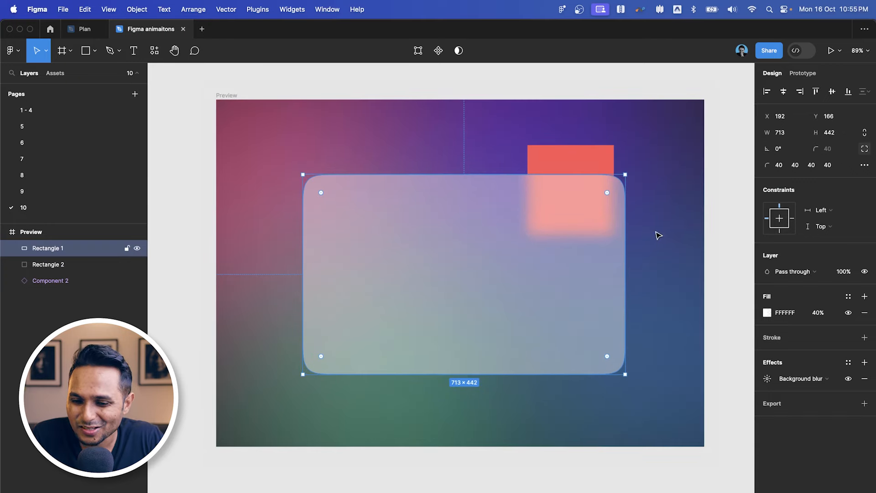
left_click(770, 337)
scroll(517, 277, "right", 2)
left_click(767, 354)
left_click_drag(718, 375, 632, 261)
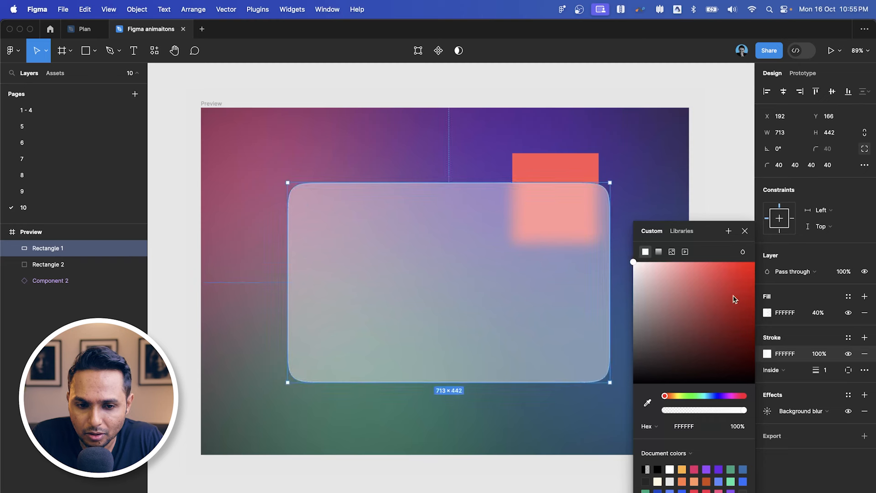
- Lower the opacity of the glass card's white stroke to 40% and check the card's edge
left_click(826, 355)
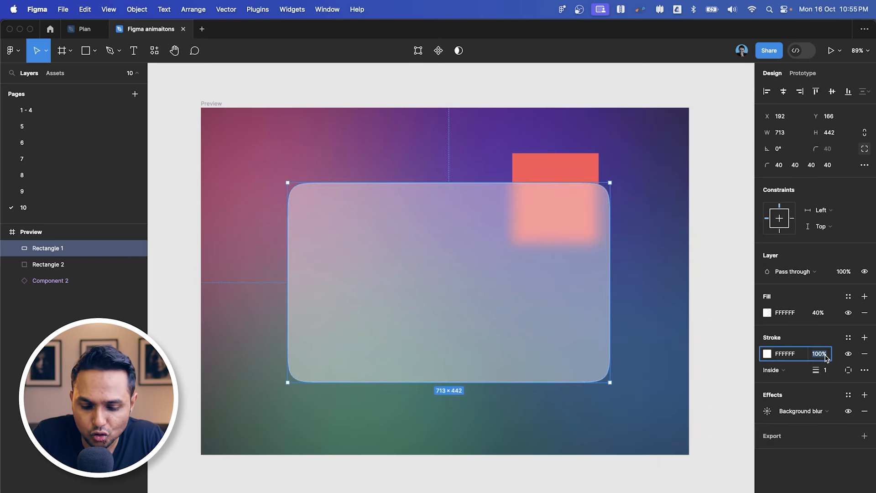
left_click(739, 264)
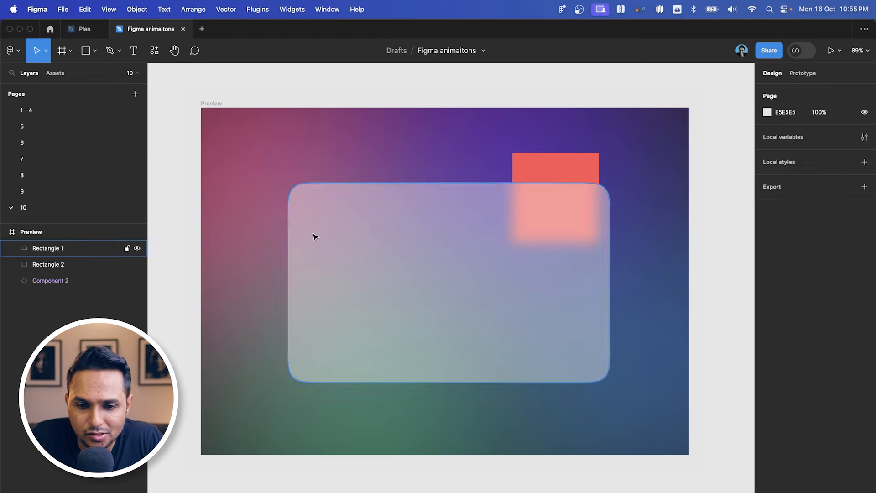
scroll(319, 173, "up", 5)
scroll(368, 160, "down", 5)
left_click(422, 203)
scroll(420, 205, "up", 2)
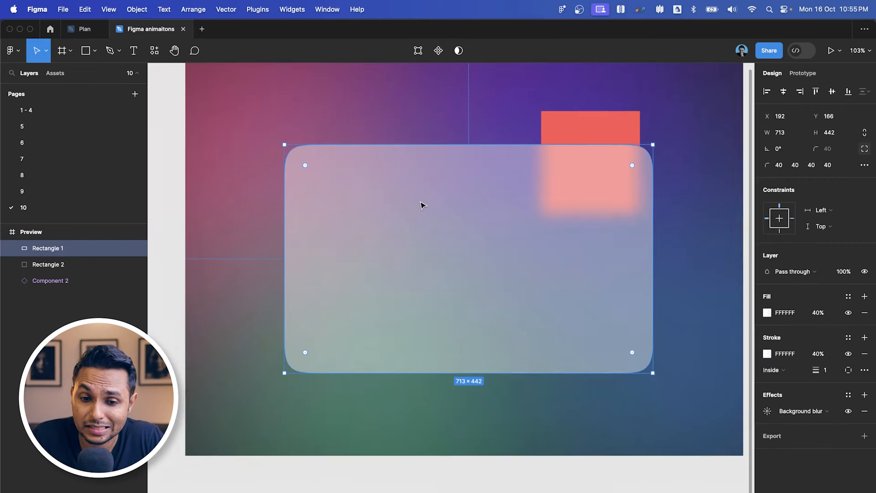
scroll(420, 205, "down", 3)
left_click(538, 485)
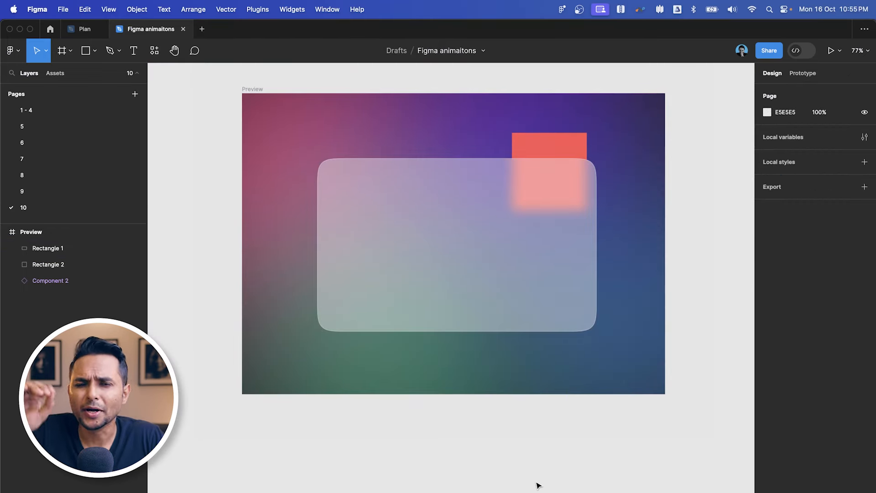
- Switch to Google Chrome and search Google Images for "noise texture"
key("super+Tab")
left_click(217, 62)
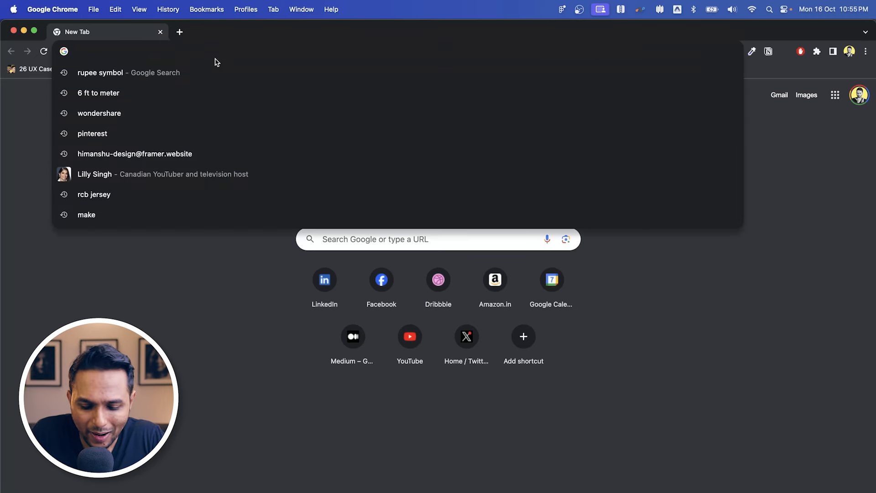
type("noise texture")
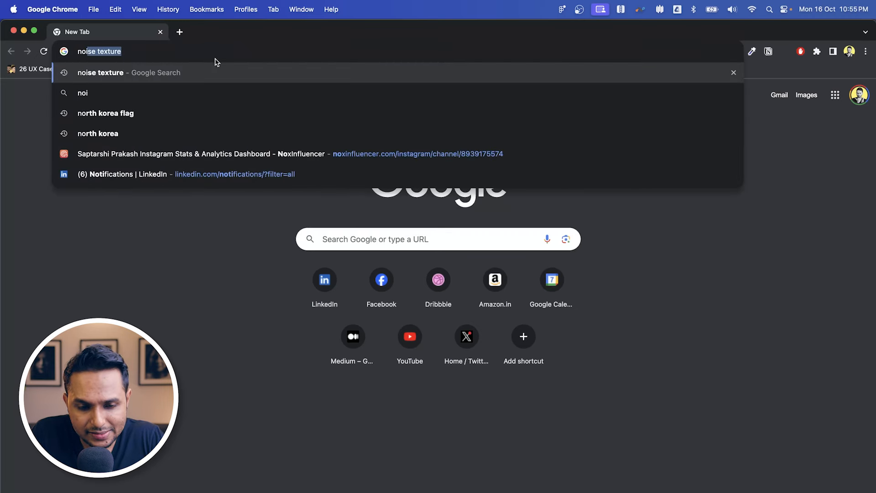
key("Return")
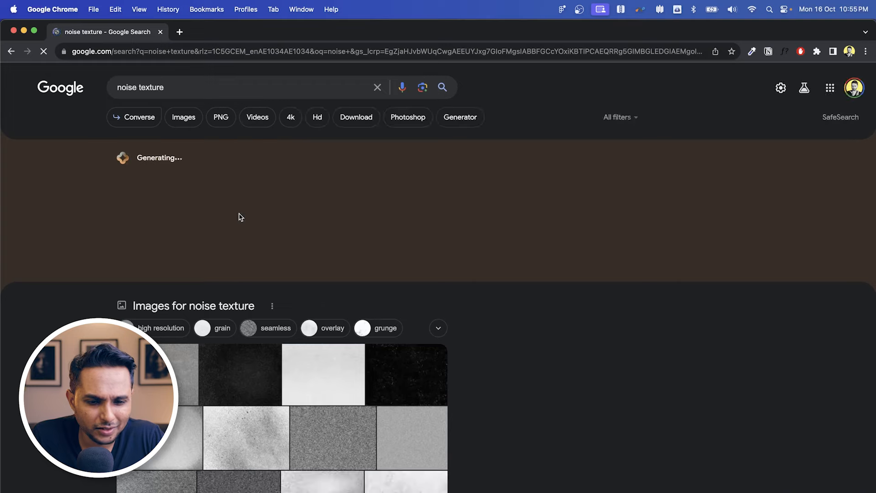
left_click(182, 119)
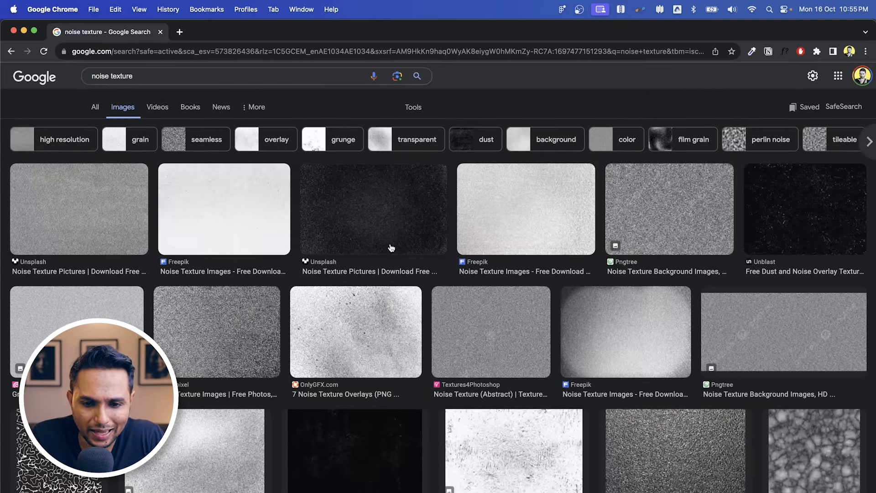
- Open the first grey Unsplash noise texture in the image results and copy the image
left_click(103, 204)
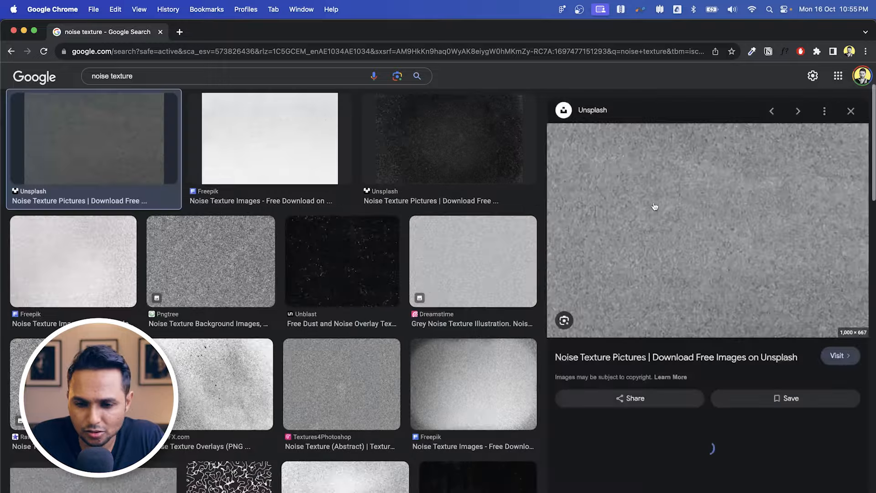
right_click(706, 178)
left_click(749, 292)
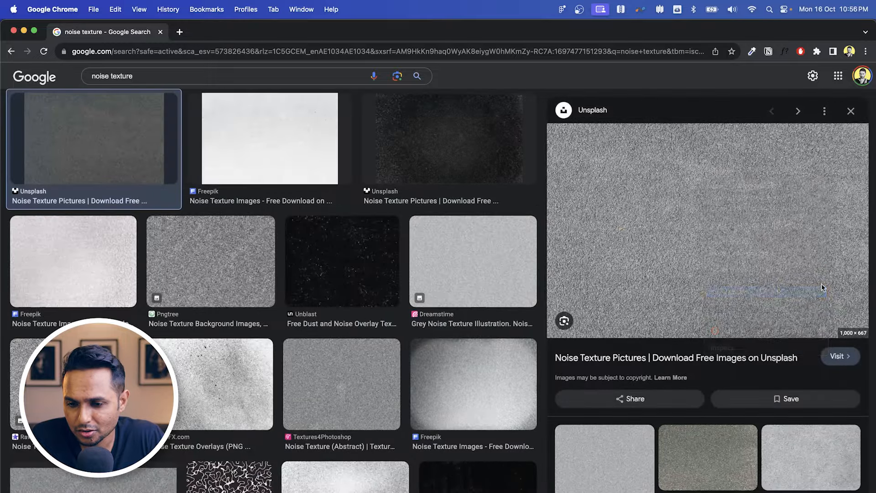
- Switch back to Figma, paste the noise image and position it over the glass card
key("super+Tab")
scroll(718, 257, "down", 2)
key("super+v")
scroll(631, 264, "down", 3)
left_click_drag(538, 241, 528, 270)
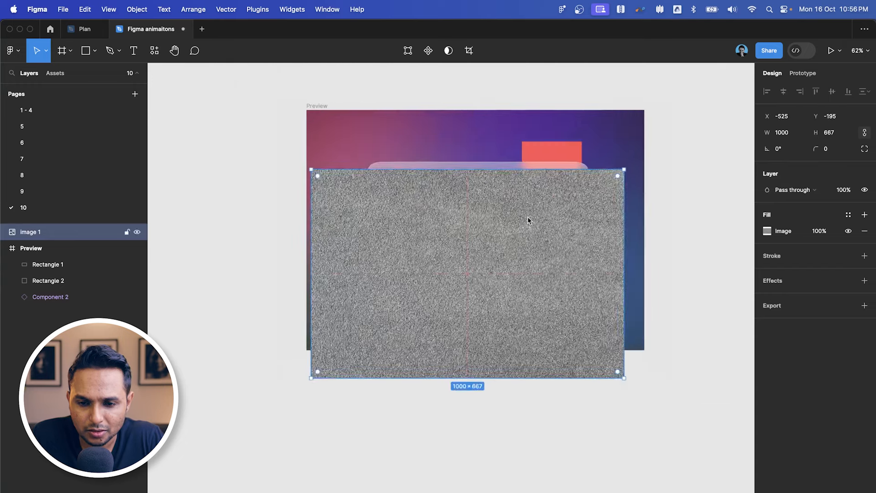
- Group the noise image with the glass card and convert the group into a frame
scroll(527, 218, "up", 3)
left_click(496, 181)
left_click(485, 248)
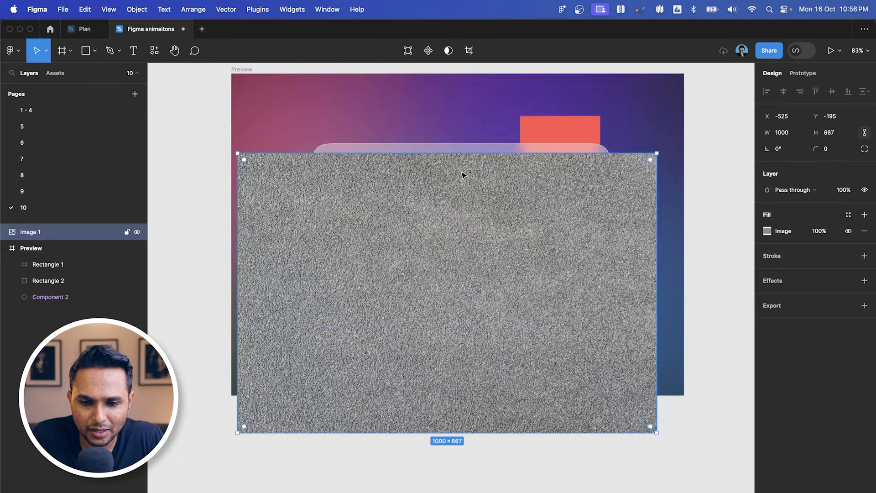
left_click(468, 143, "shift")
key("super+g")
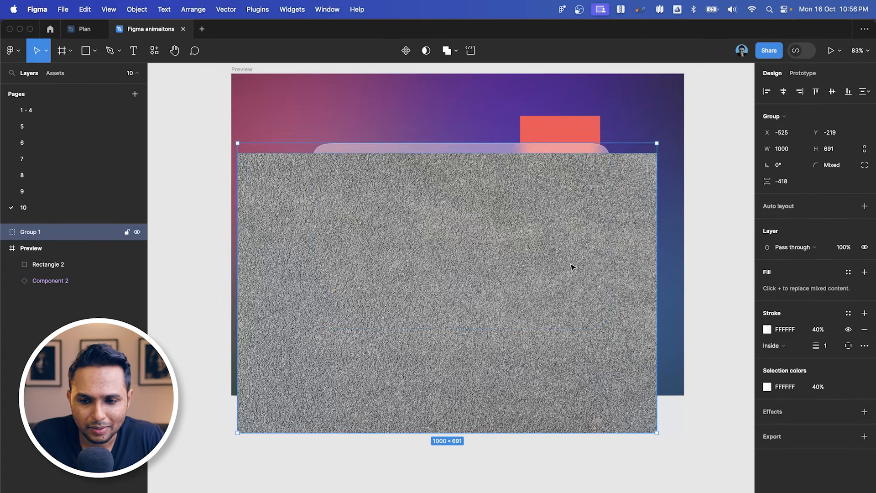
scroll(575, 264, "up", 2)
left_click(779, 117)
left_click(775, 104)
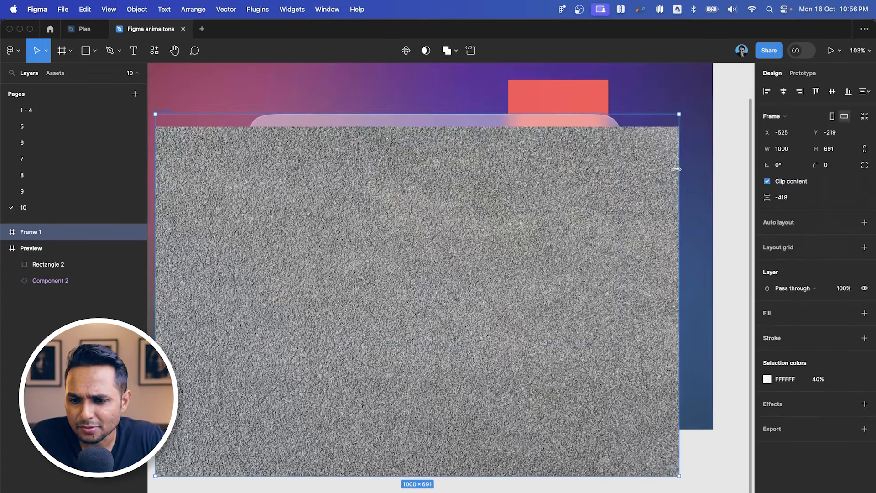
- Crop the new frame to about 884 × 442 along the glass card and trim the noise image to the card's left edge
left_click_drag(679, 164, 618, 164)
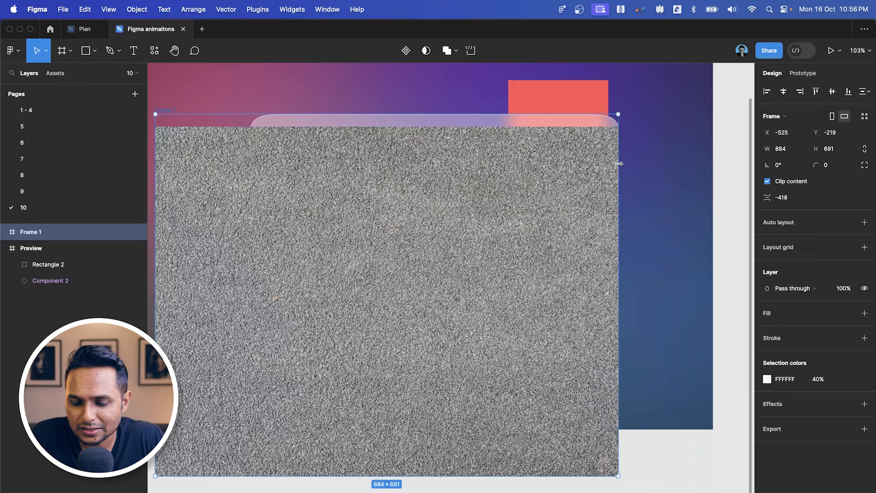
scroll(485, 484, "left", 3)
mouse_move(506, 304)
left_mouse_down()
mouse_move(508, 249)
mouse_move(506, 318)
left_mouse_up()
left_click_drag(506, 318, 505, 328)
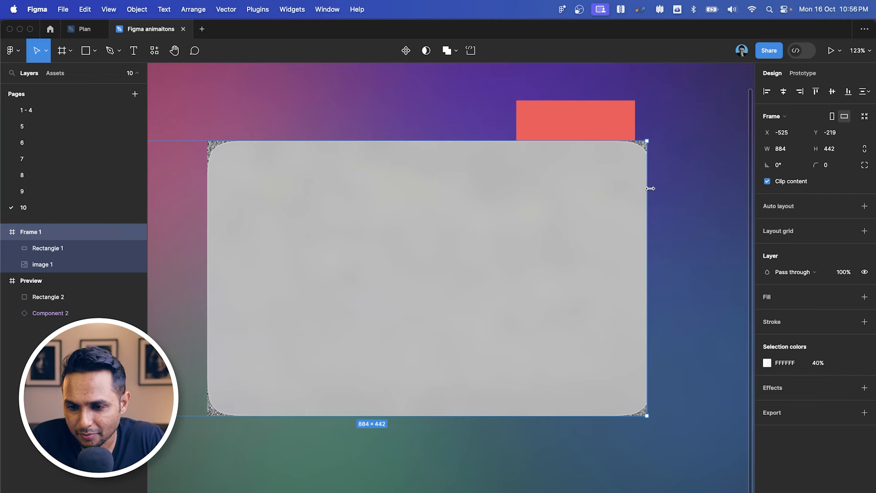
left_click_drag(649, 189, 652, 189)
scroll(319, 246, "down", 1)
scroll(319, 246, "left", 1)
key("Escape")
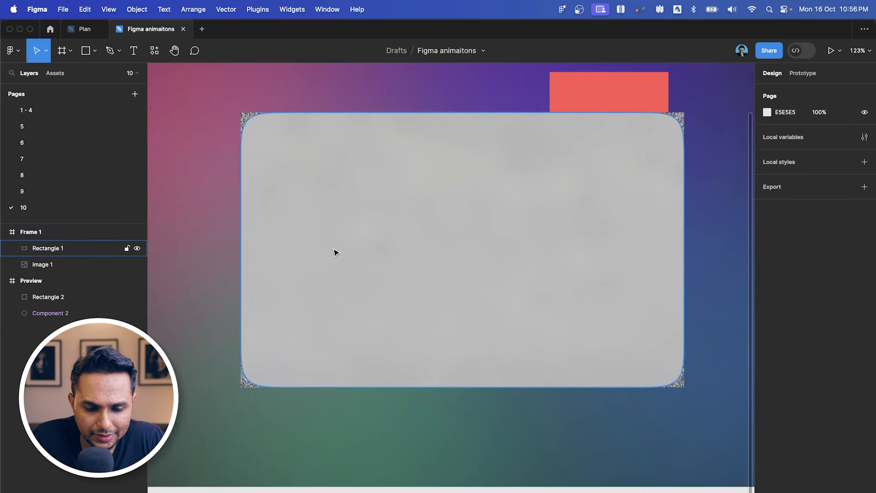
- Reorder the layers in Frame 1 so that the noise image lies above the glass card
scroll(323, 289, "down", 3)
left_click(73, 248)
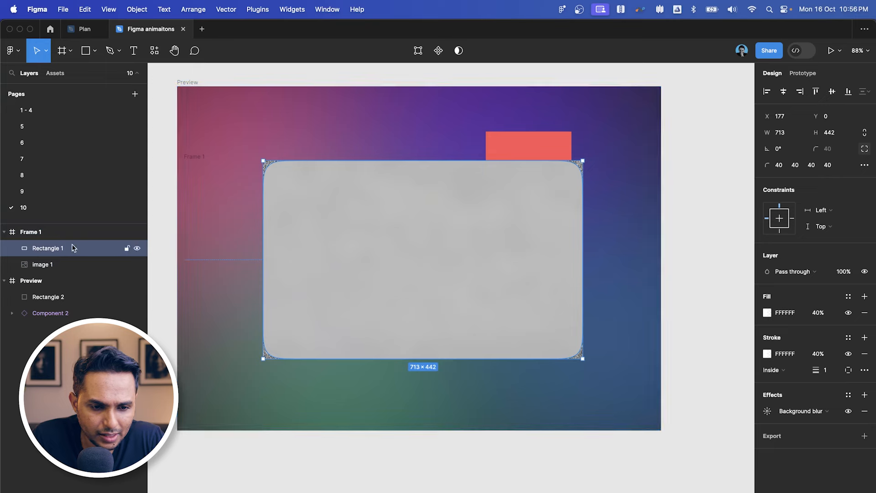
left_click(45, 264)
left_click_drag(45, 249, 45, 241)
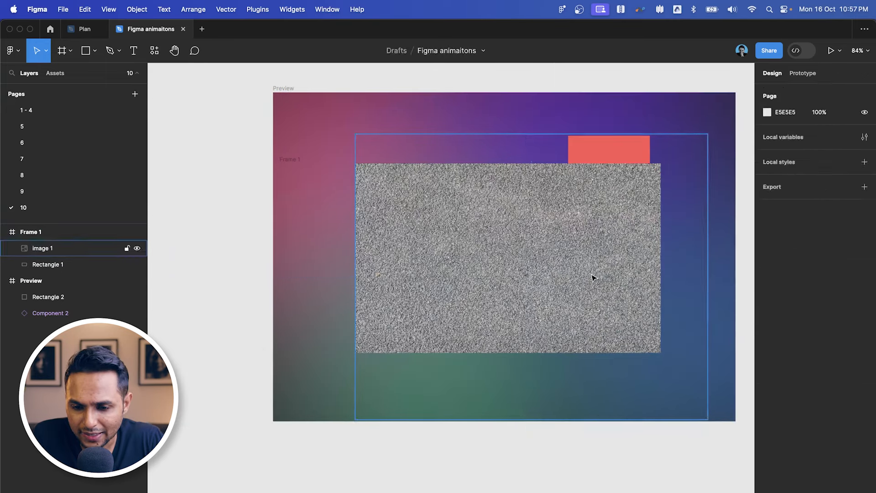
- Set the noise image's blend mode to Screen and its layer opacity to 30%
left_click(593, 273)
left_click(792, 255)
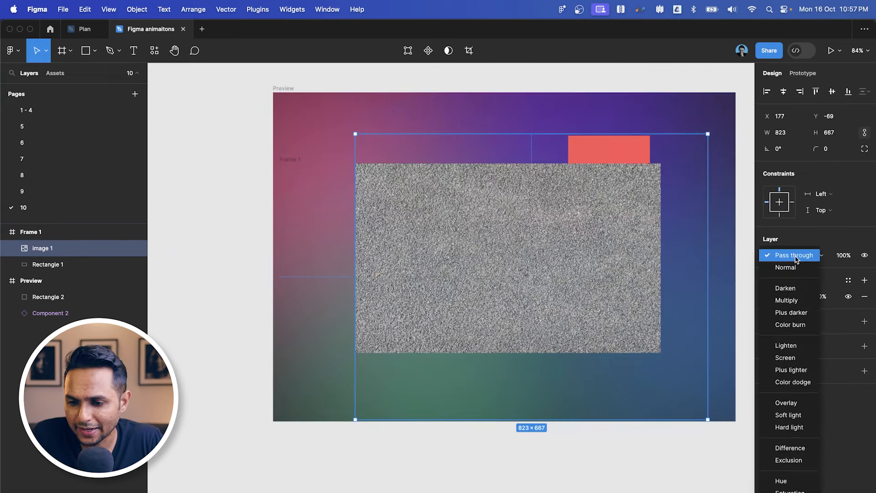
left_click(793, 357)
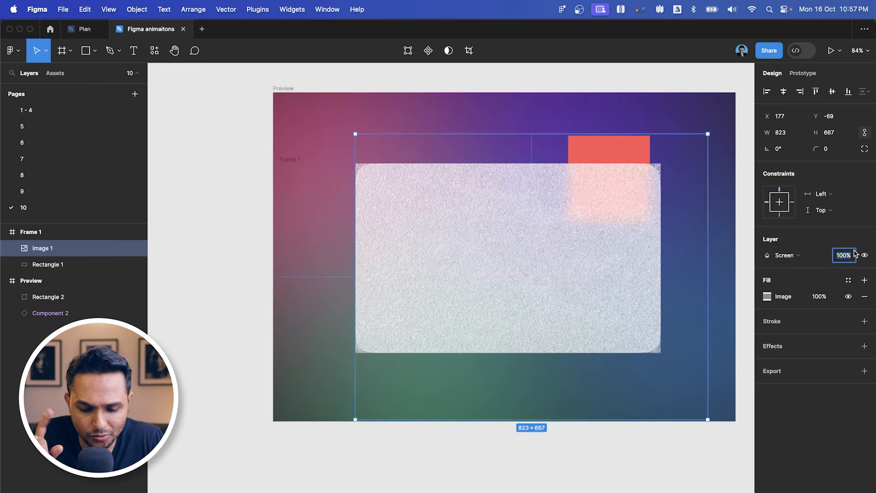
key("Return")
key("Escape")
scroll(675, 301, "right", 1)
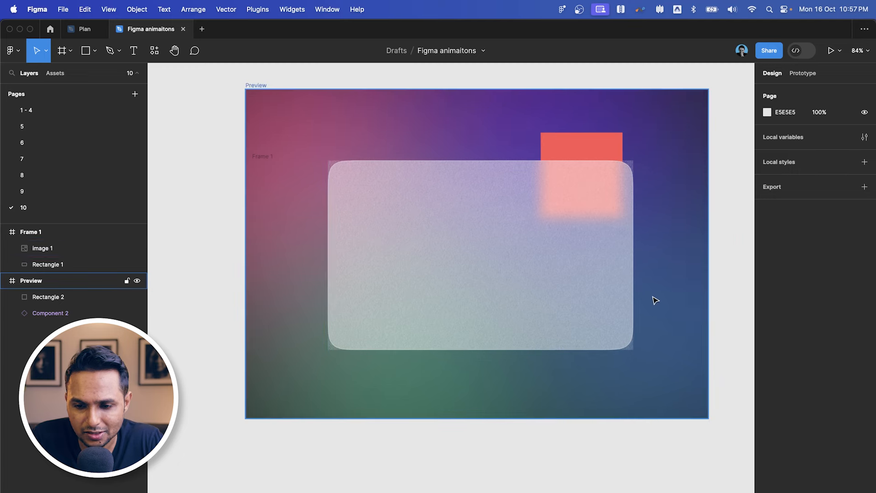
- Scale the noise image down to 713 × 577 so its width matches the glass card
scroll(652, 298, "up", 4)
left_click(581, 311)
scroll(581, 310, "down", 4)
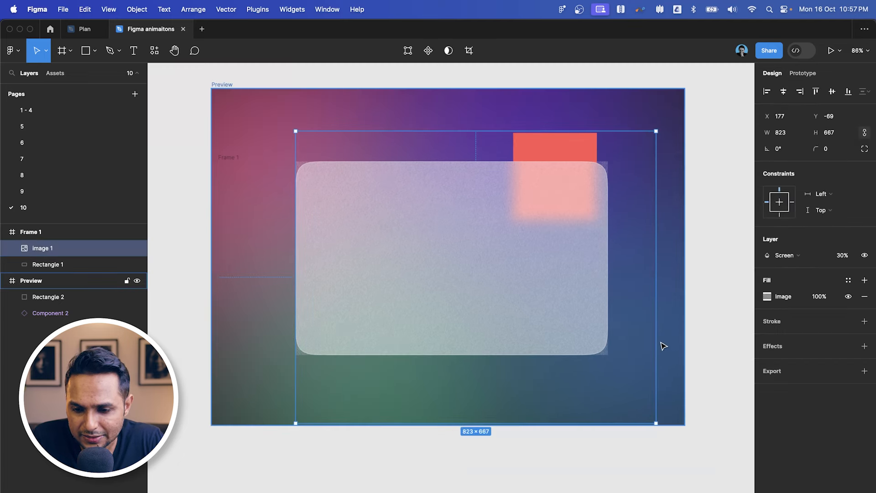
left_click_drag(656, 341, 520, 288)
scroll(451, 275, "up", 5)
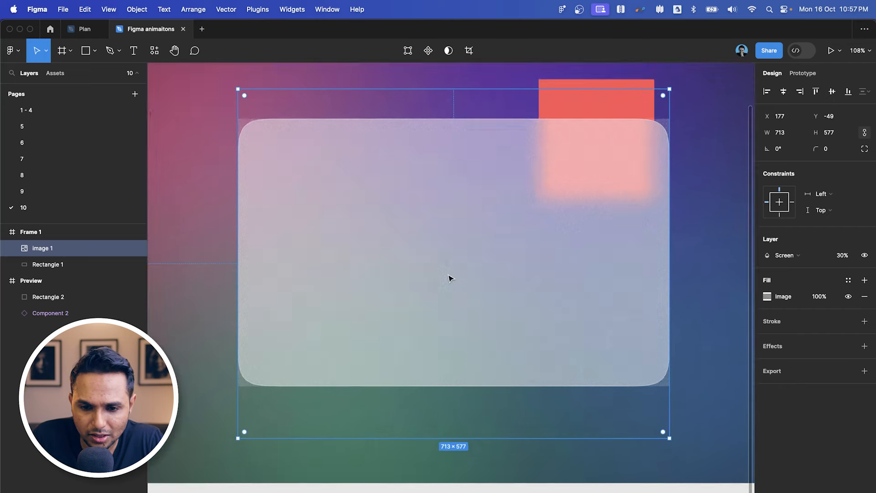
- Lower the noise image's layer opacity to 20% and deselect everything to check the glass texture
key("Escape")
scroll(452, 275, "down", 3)
scroll(630, 226, "down", 3)
scroll(694, 222, "up", 3)
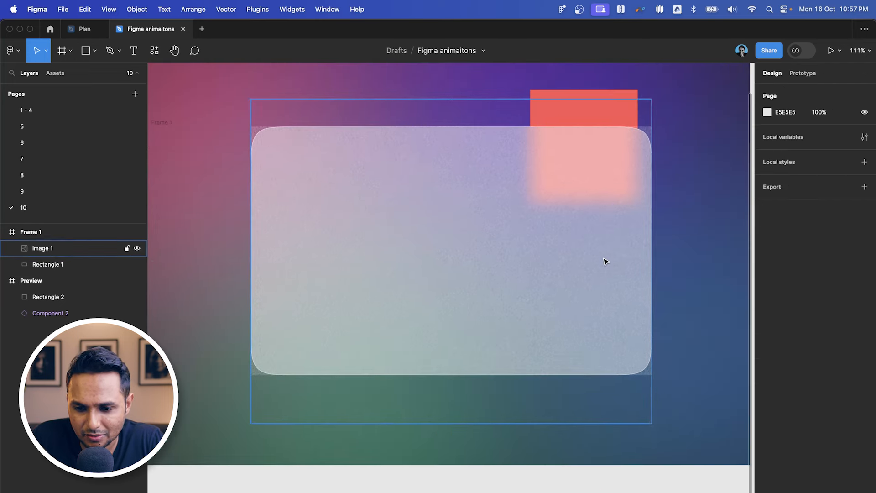
left_click(605, 260)
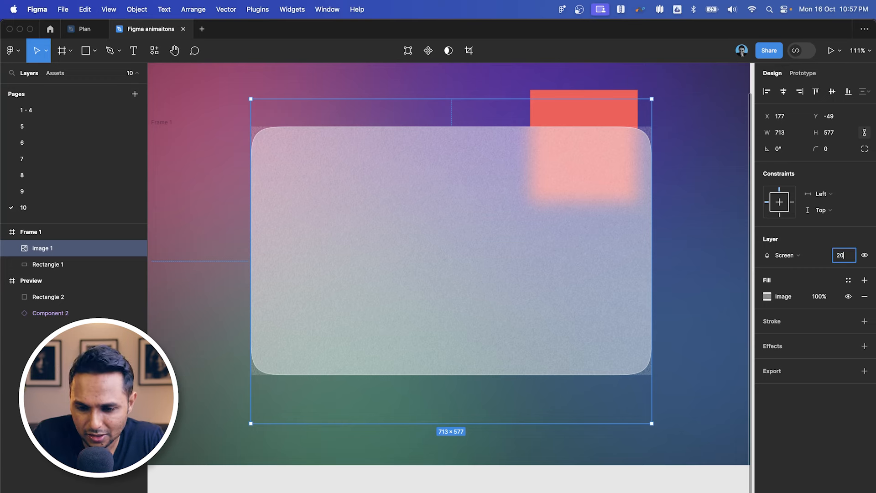
left_click(672, 285)
double_click(698, 271)
scroll(699, 271, "right", 1)
key("Escape")
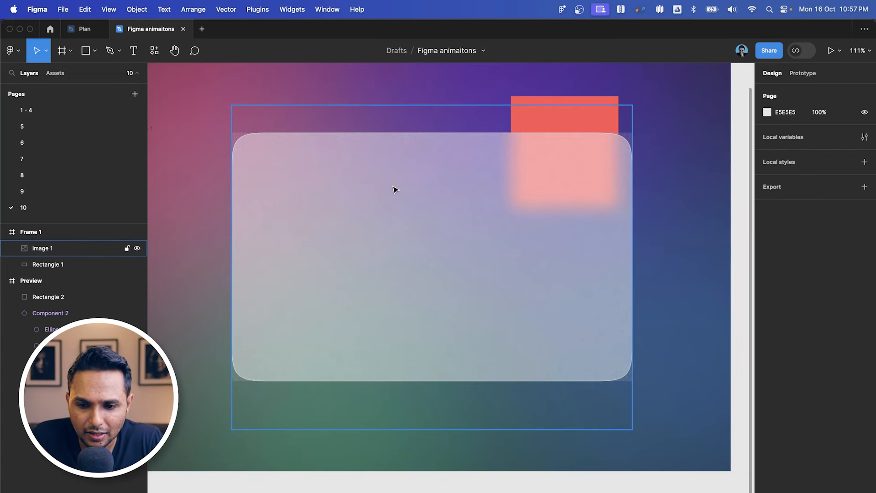
- Set the corner radius of Frame 1, which holds the glass card and noise image, to 40
scroll(360, 190, "down", 3)
left_click(332, 191)
scroll(329, 189, "up", 3)
key("Escape")
scroll(299, 153, "up", 3)
scroll(270, 141, "down", 3)
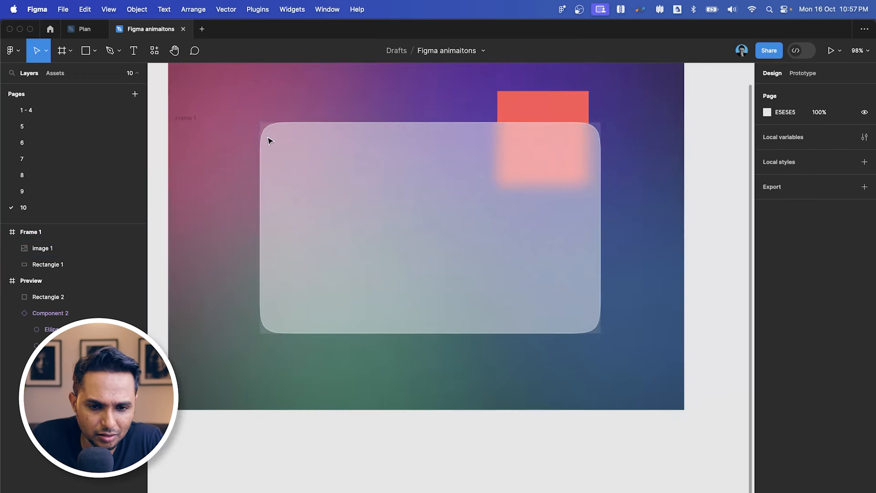
scroll(409, 248, "down", 3)
left_click(432, 283)
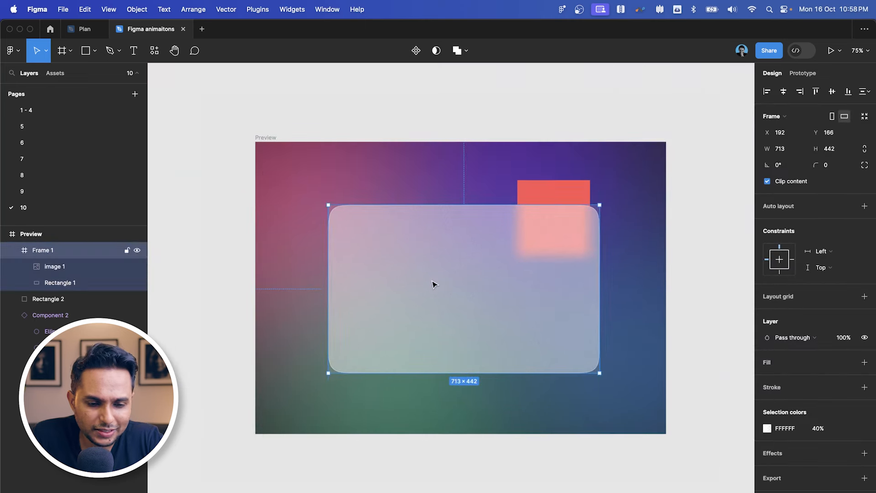
left_click(57, 283)
left_click(55, 249)
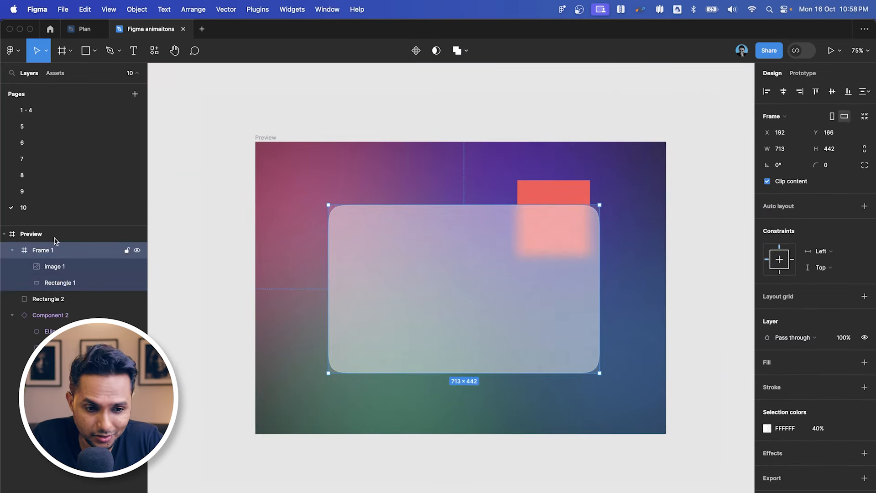
left_click(820, 176)
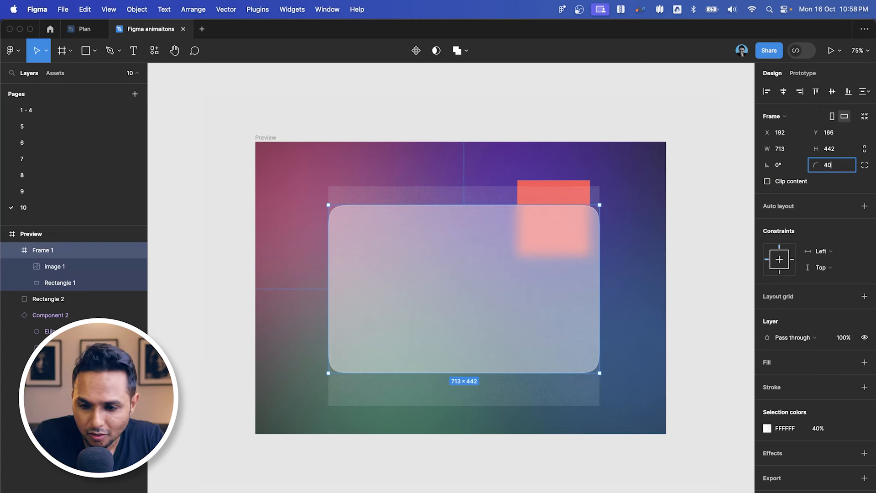
- Apply corner smoothing to Frame 1's corners and deselect it
left_click(864, 165)
left_click(864, 181)
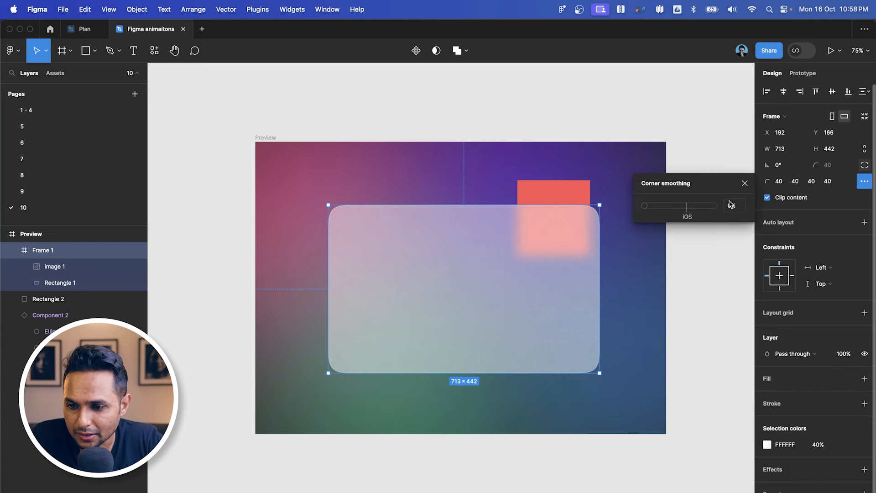
left_click(693, 319)
scroll(338, 287, "up", 5)
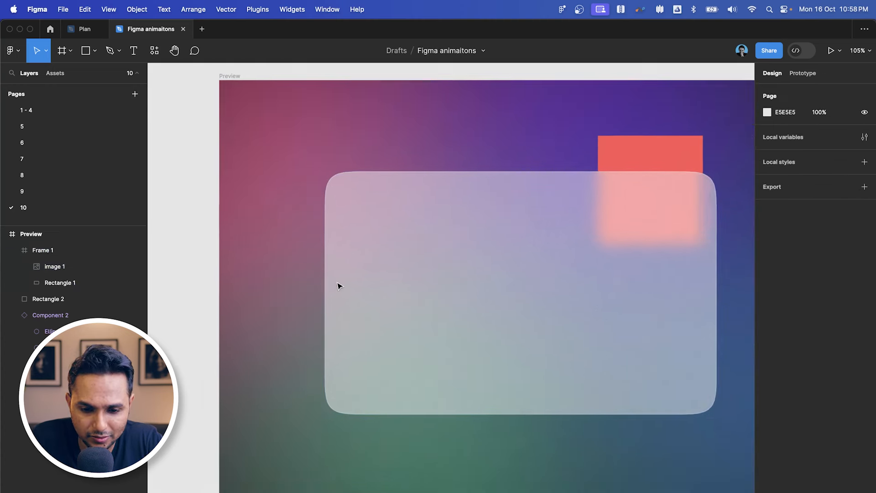
- Reposition the small square to X 789, Y 114 with fill 9CD5FF and present the Preview frame
scroll(410, 237, "down", 3)
left_click(499, 241)
left_click_drag(499, 241, 537, 246)
scroll(504, 237, "right", 3)
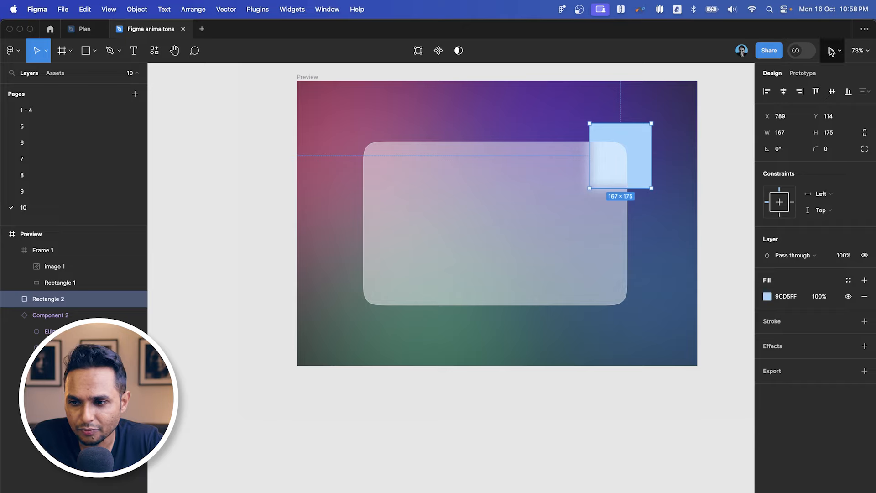
left_click(831, 51)
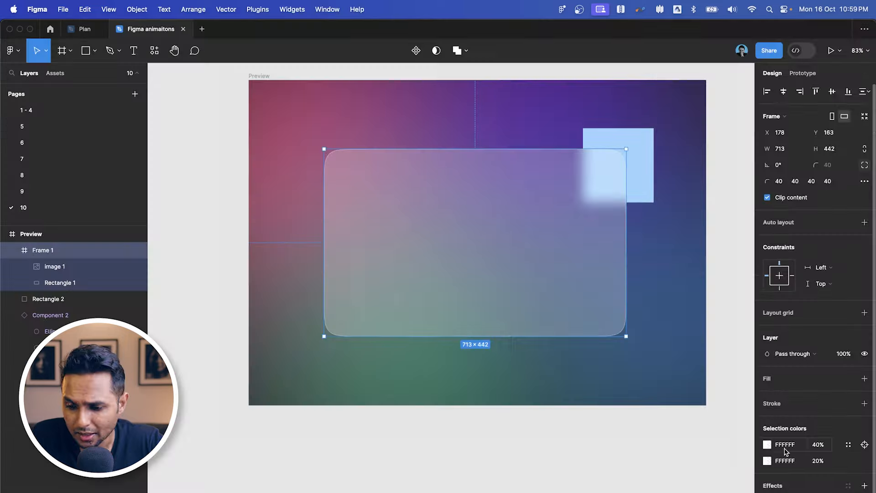
- Add a drop shadow effect to Frame 1 and open its settings
scroll(792, 466, "down", 1)
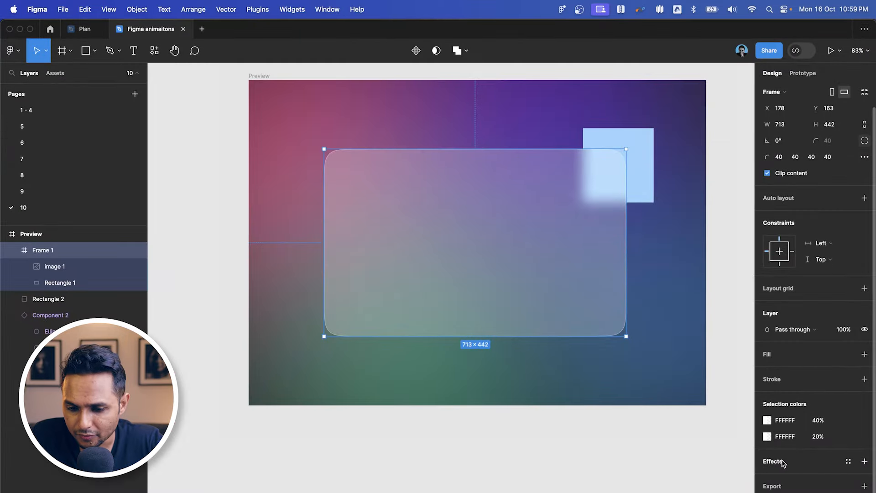
left_click(783, 462)
left_click(801, 476)
left_click(806, 477)
left_click(767, 478)
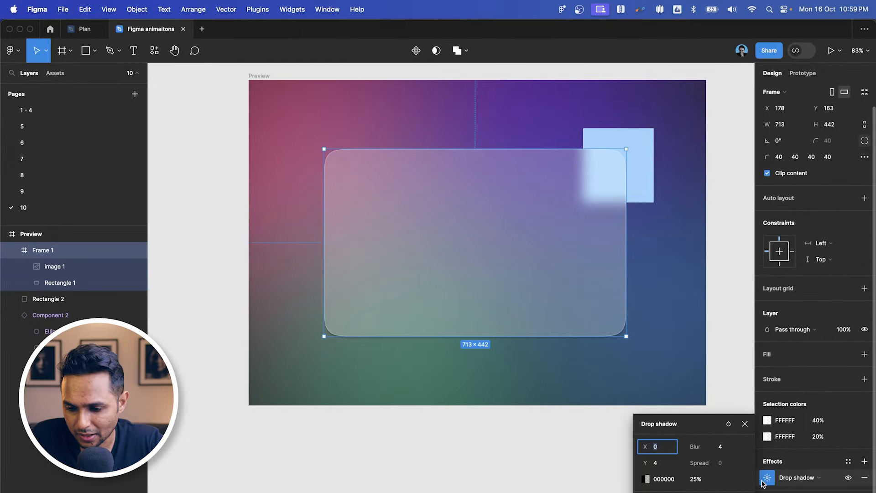
- Set Frame 1's drop shadow to a Y offset of 36, 15% opacity and a blur of 60
key("shift+Up")
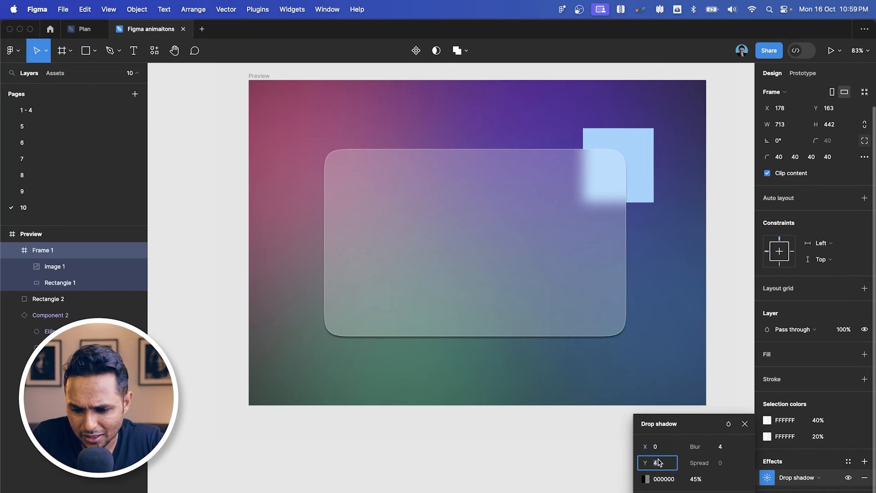
type("36")
key("Return")
key("shift+Down")
key("shift+Down")
key("shift+Down")
key("shift+Down")
key("shift+Down")
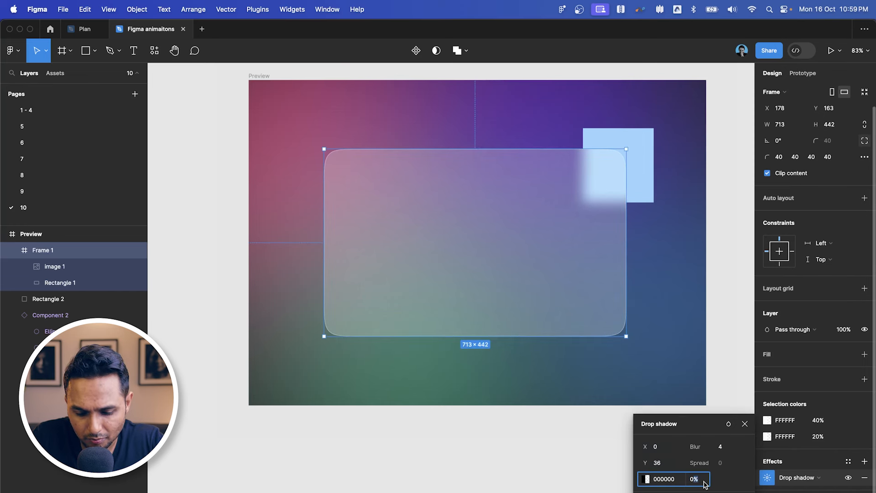
type("15")
key("Return")
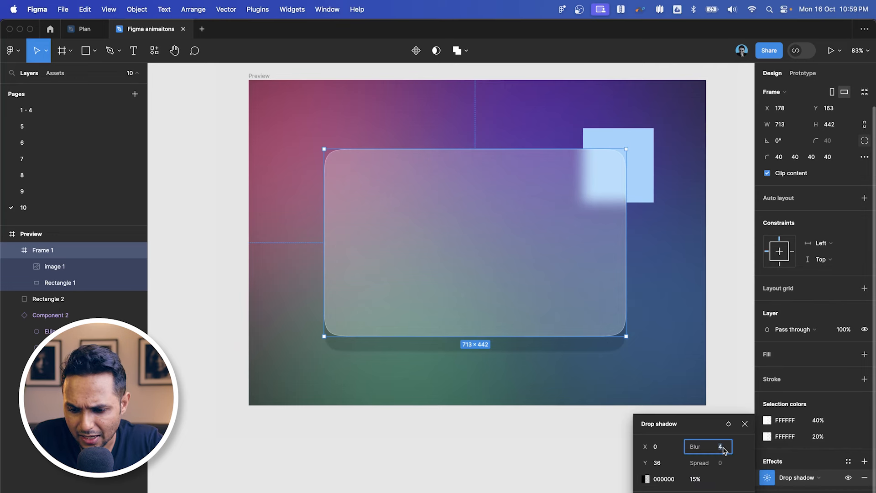
key("Return")
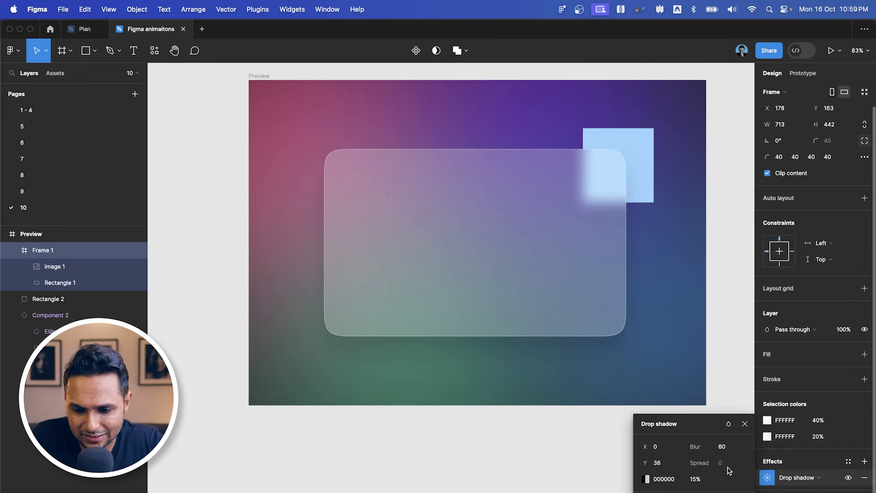
- Present the Preview frame to check the shadowed glass card over the moving gradient, and return to the design file
left_click(593, 325)
scroll(594, 327, "down", 4)
left_click(704, 301)
scroll(704, 301, "up", 2)
left_click(528, 275)
left_click(655, 214)
scroll(567, 221, "down", 2)
left_click(625, 159)
left_click(830, 50)
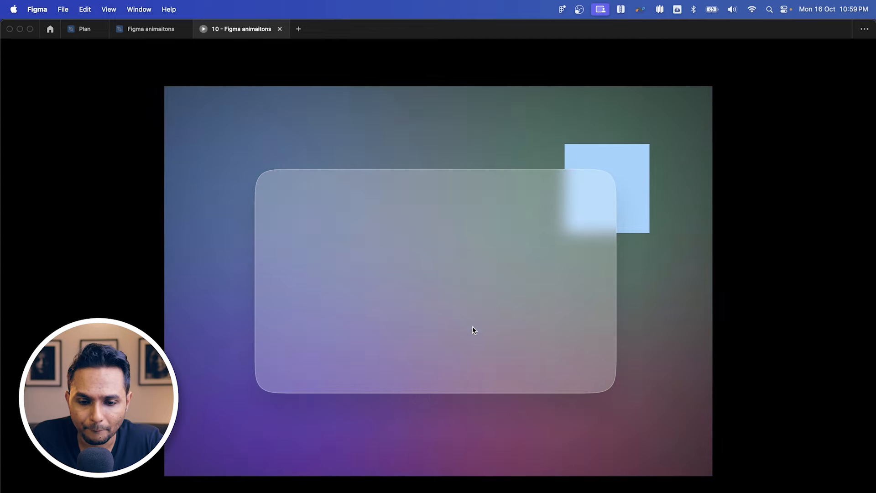
left_click(146, 29)
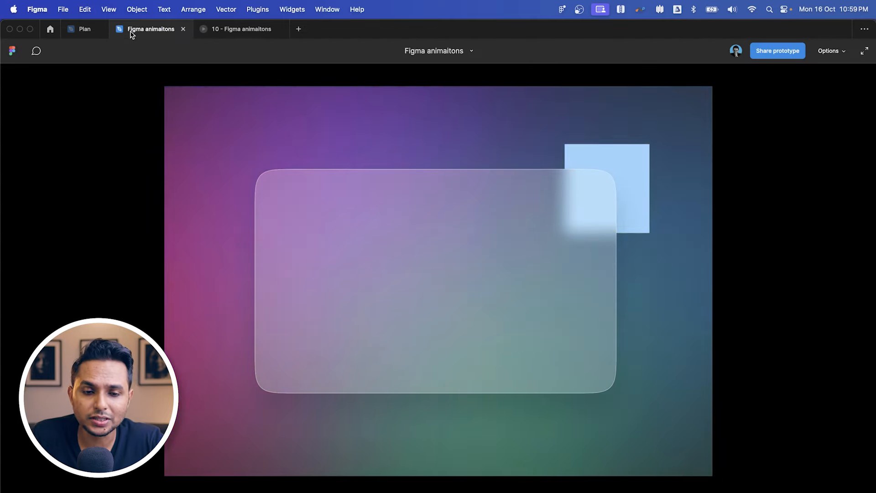
left_click(504, 281)
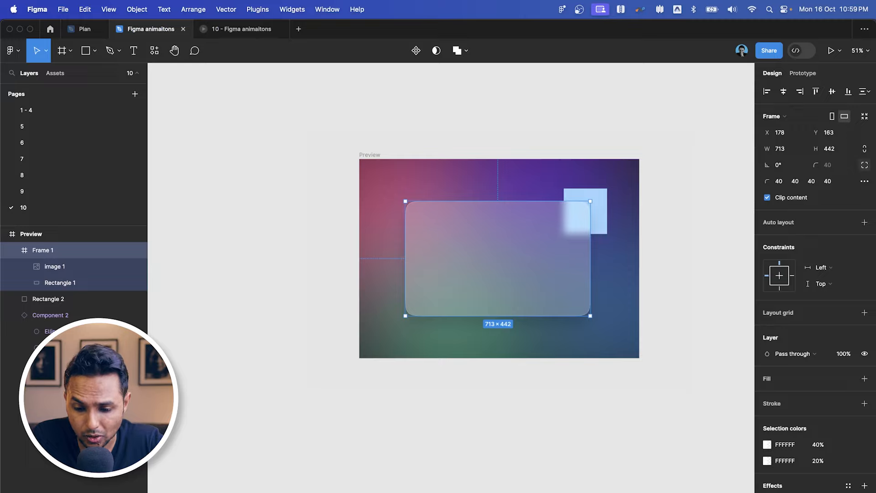
- Switch to Google Chrome and search Google Images for "plant texture" in a new tab
key("super+Tab")
key("super+t")
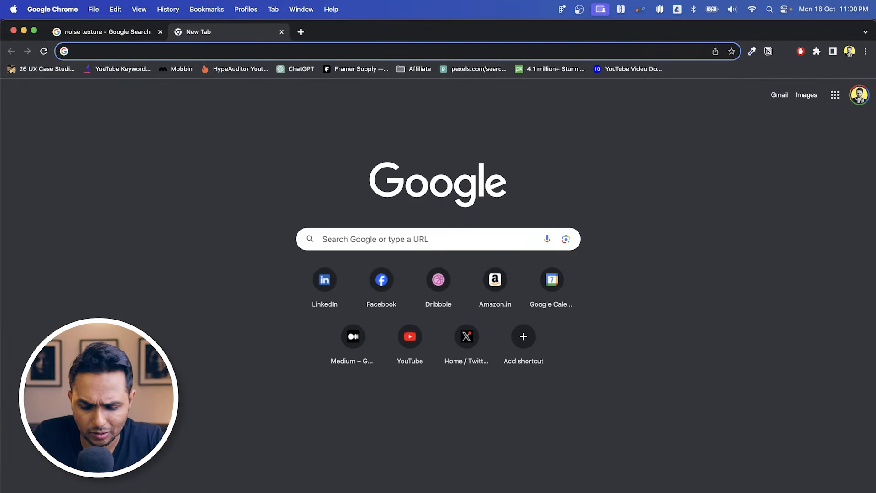
type("plant t")
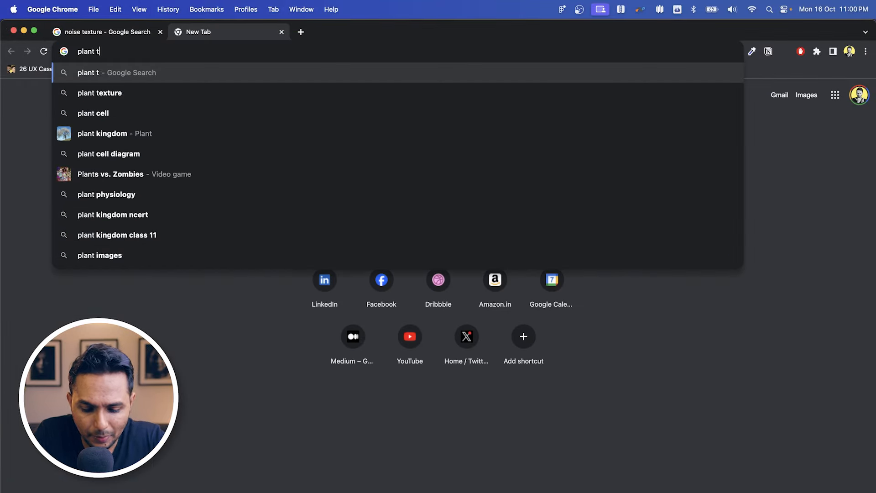
type("exture")
key("Return")
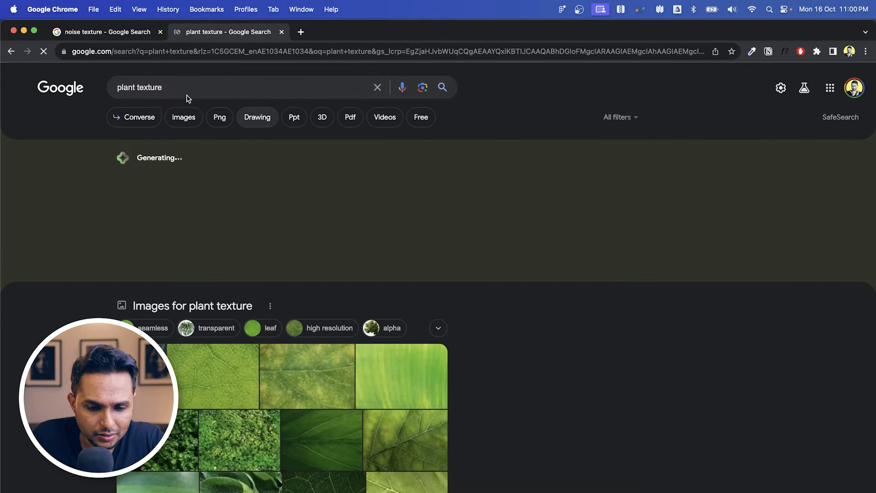
left_click(168, 118)
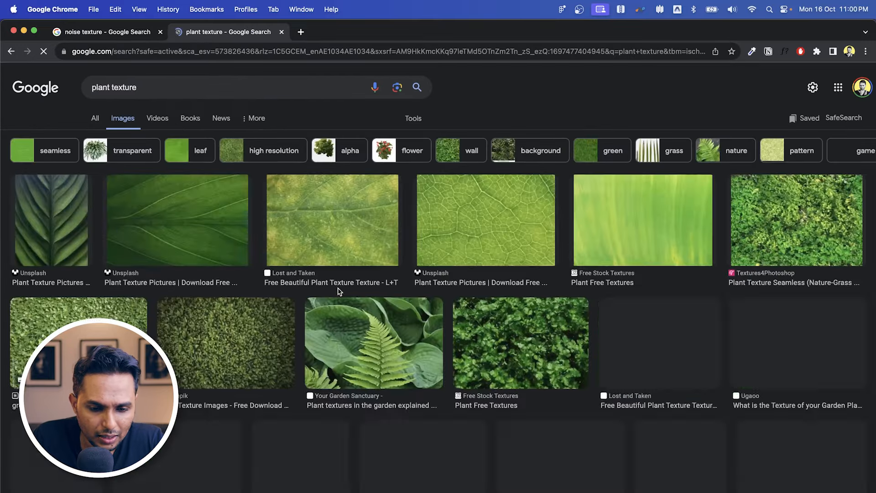
- Choose the 2,896 × 1,944 photo of textured green leaves from the image results and copy the image
scroll(341, 293, "down", 2)
scroll(353, 336, "down", 3)
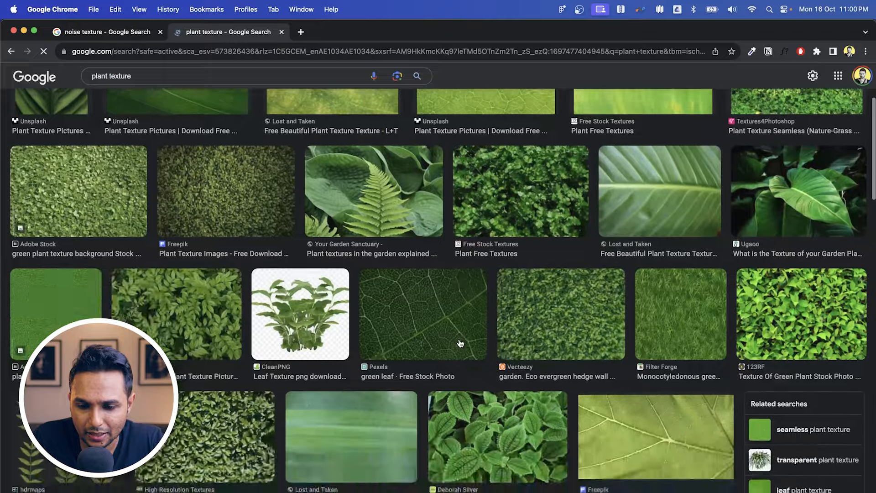
scroll(460, 343, "down", 2)
left_click(500, 365)
left_click(691, 187)
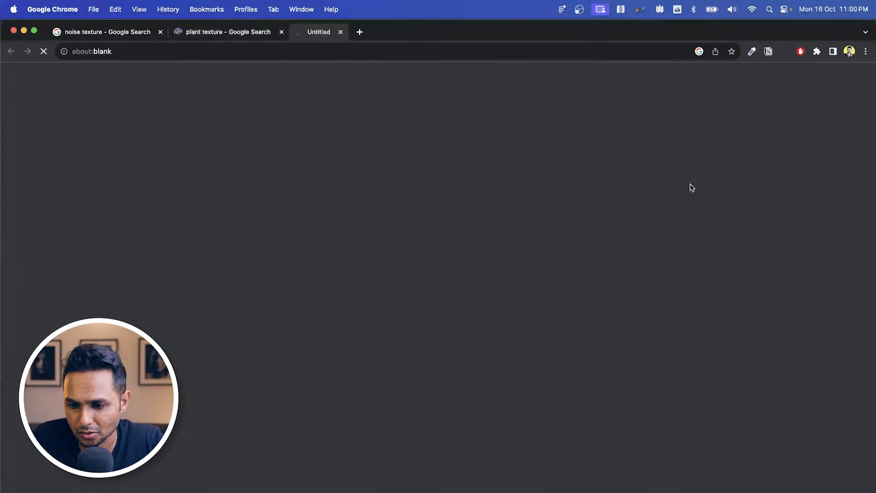
key("super+w")
right_click(697, 197)
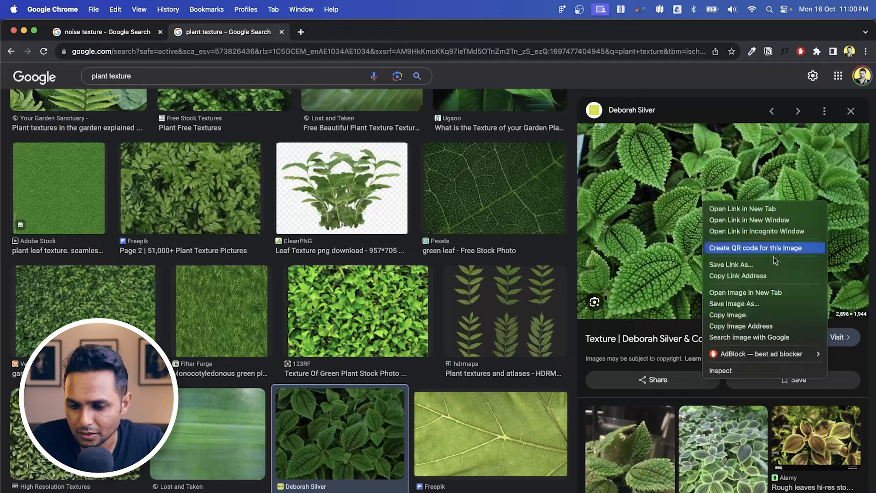
left_click(727, 309)
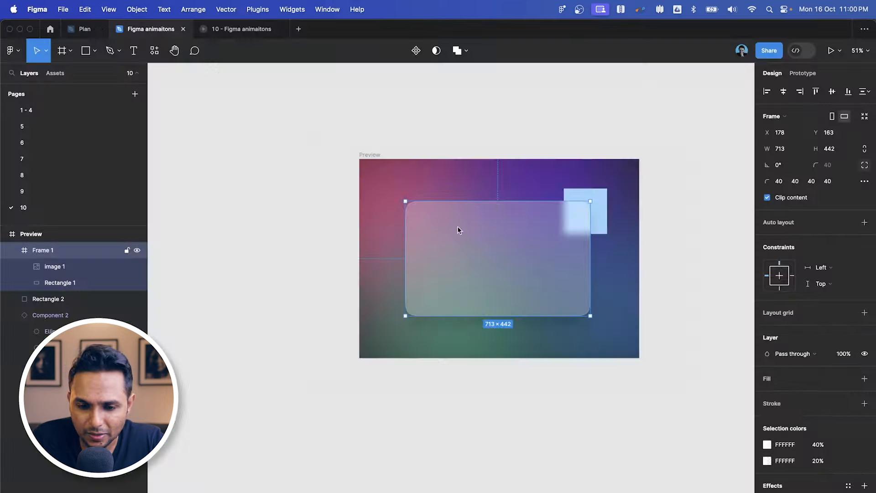
- In Figma, duplicate the Preview frame below the original and empty the copy, keeping its glass card outside beside it
scroll(484, 181, "down", 4)
left_click(414, 158)
left_click_drag(413, 161, 417, 303)
scroll(417, 302, "down", 2)
left_click(557, 378)
key("Delete")
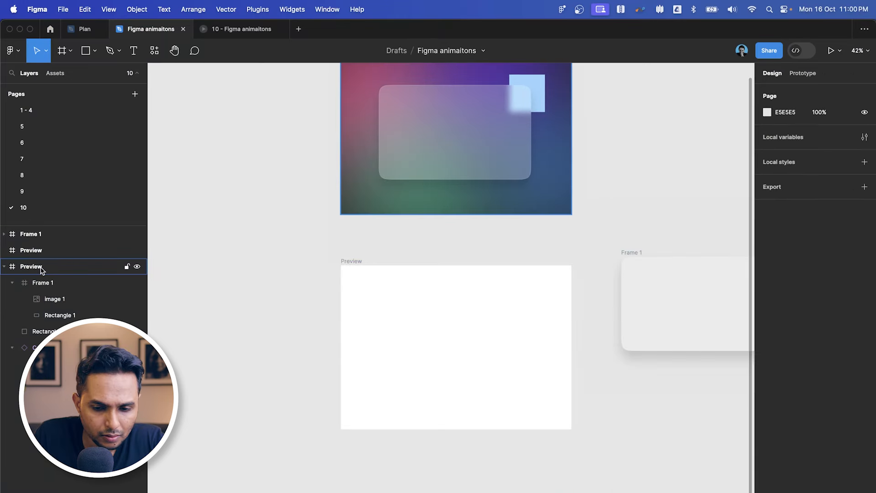
- Paste the copied leaf photo into the empty lower Preview frame
left_click(350, 258)
scroll(465, 329, "up", 2)
key("super+v")
scroll(617, 284, "down", 3)
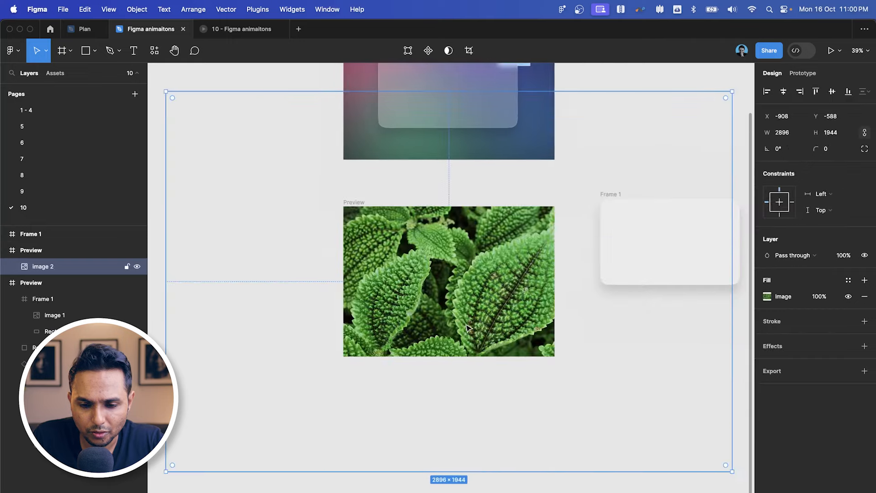
- Scale the leaf photo down to 1384 × 930 and centre the glass card over it at X 183, Y 163
left_click_drag(665, 213, 420, 255)
left_click(588, 223)
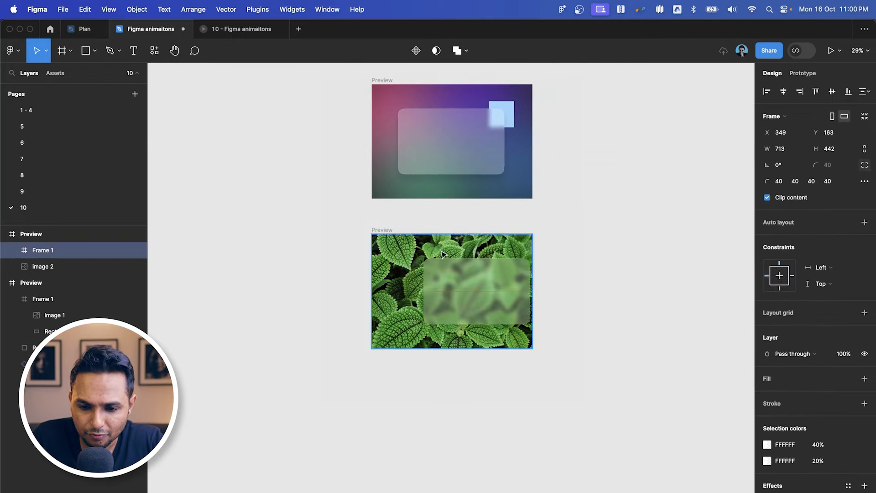
scroll(418, 255, "up", 3)
left_click(606, 245)
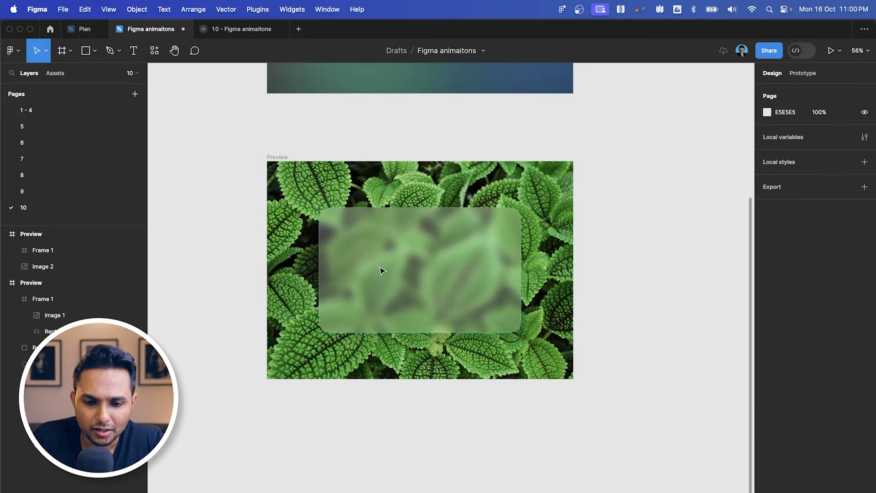
scroll(382, 270, "up", 3)
scroll(442, 270, "down", 2)
mouse_move(480, 293)
left_mouse_down()
mouse_move(466, 289)
mouse_move(476, 292)
left_mouse_up()
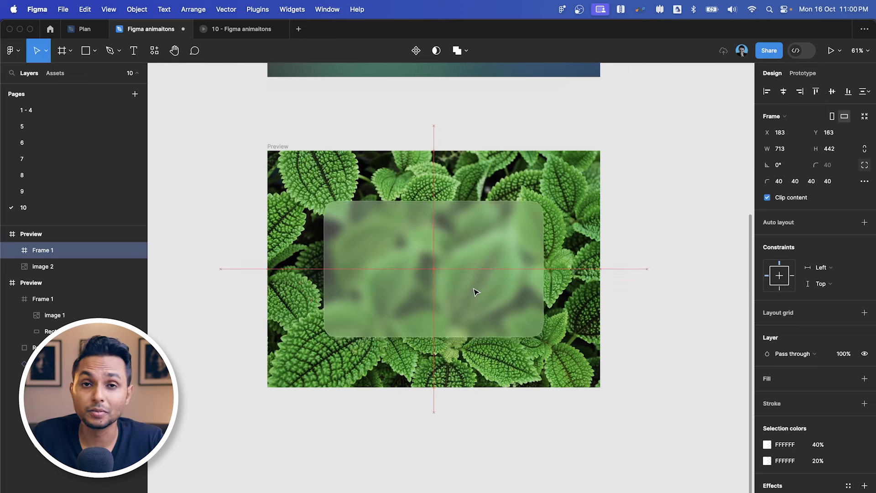
left_click(638, 259)
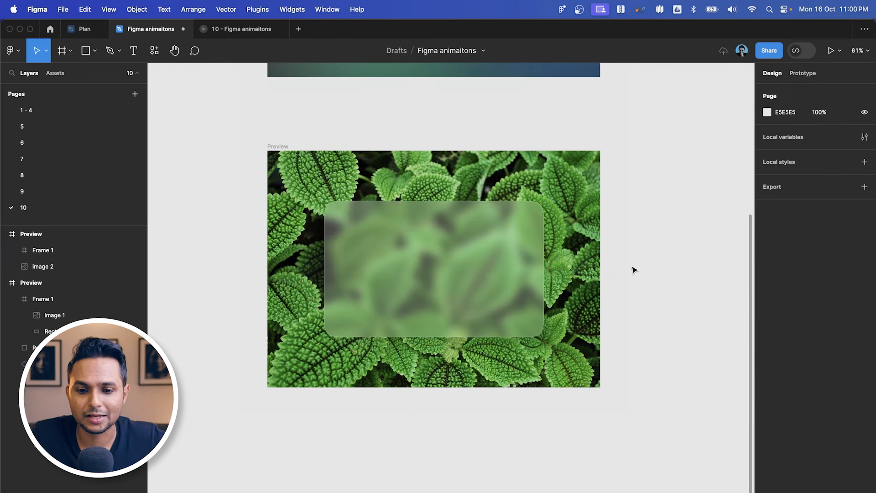
- Move the lower glass card to Y 176 and shift the leaf photo behind it to X -168, Y -81
mouse_move(423, 288)
left_mouse_down()
mouse_move(431, 288)
mouse_move(421, 291)
left_mouse_up()
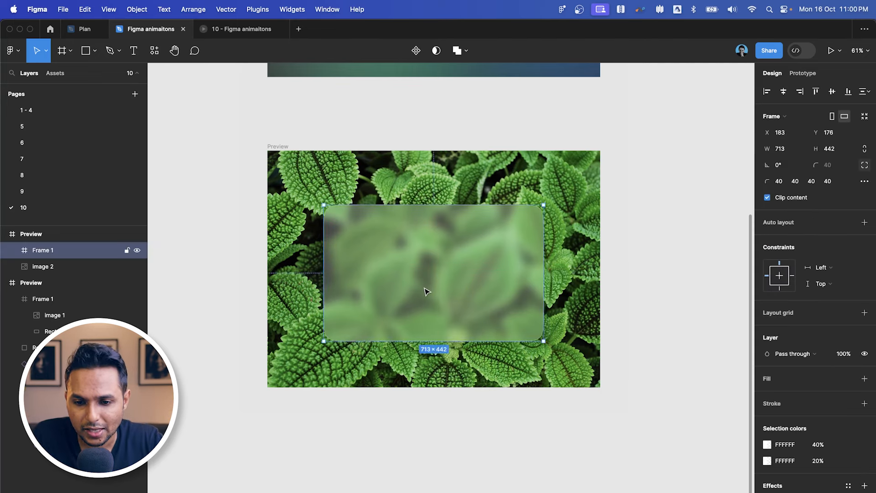
left_click(543, 166)
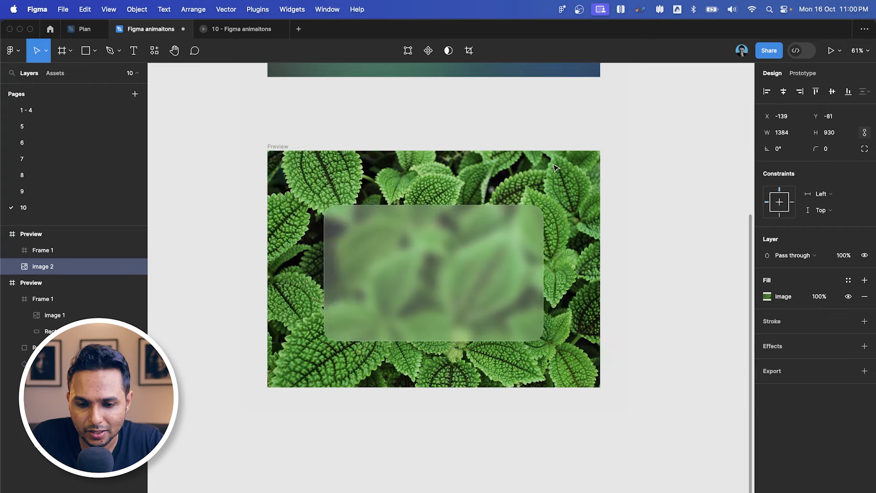
left_click_drag(555, 167, 547, 166)
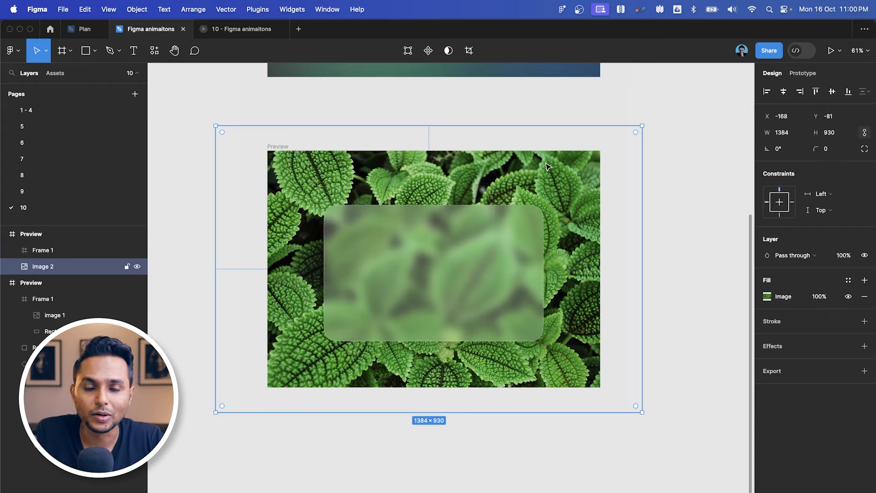